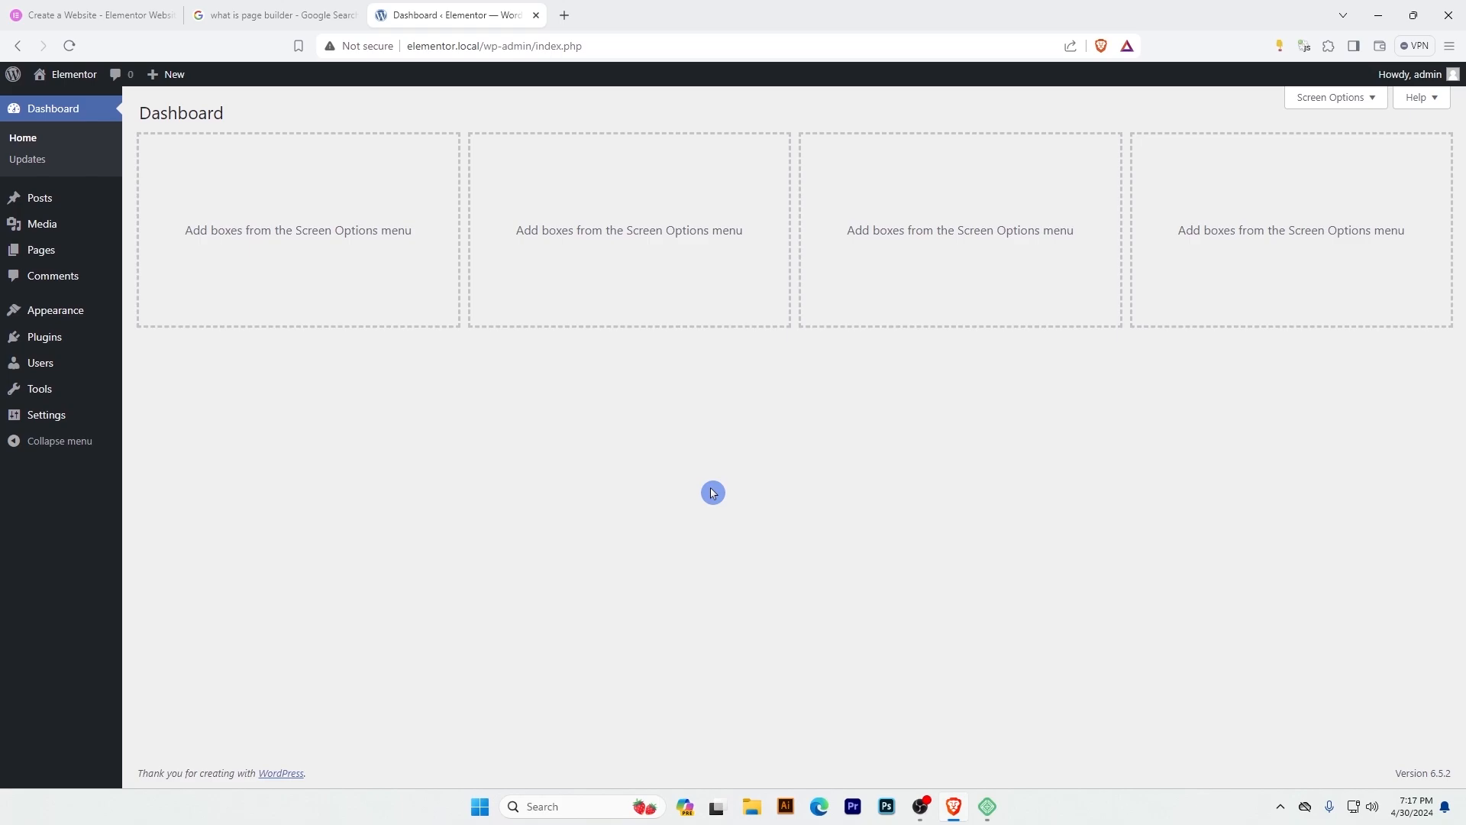
# Search the web in a new tab for "WordPRess page builder plugins" and expand the full list of page builders.
pyautogui.hotkey('ctrl', 't')
pyautogui.write('page builder plu')
pyautogui.hotkey('ctrl', 'a')
pyautogui.press('BackSpace')
pyautogui.write('WordPRe')
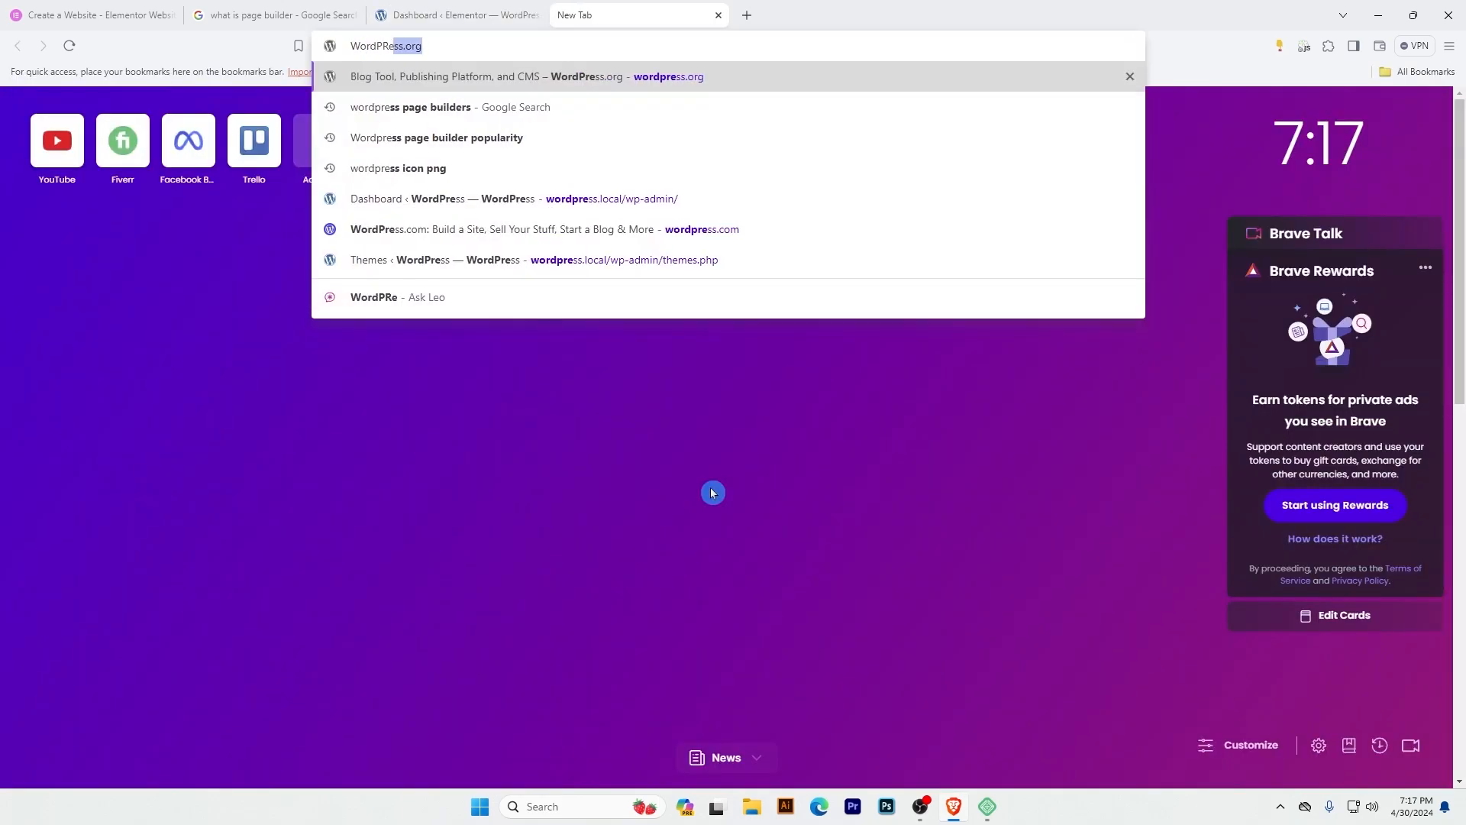
pyautogui.write('ss page builder plugins')
pyautogui.press('Return')
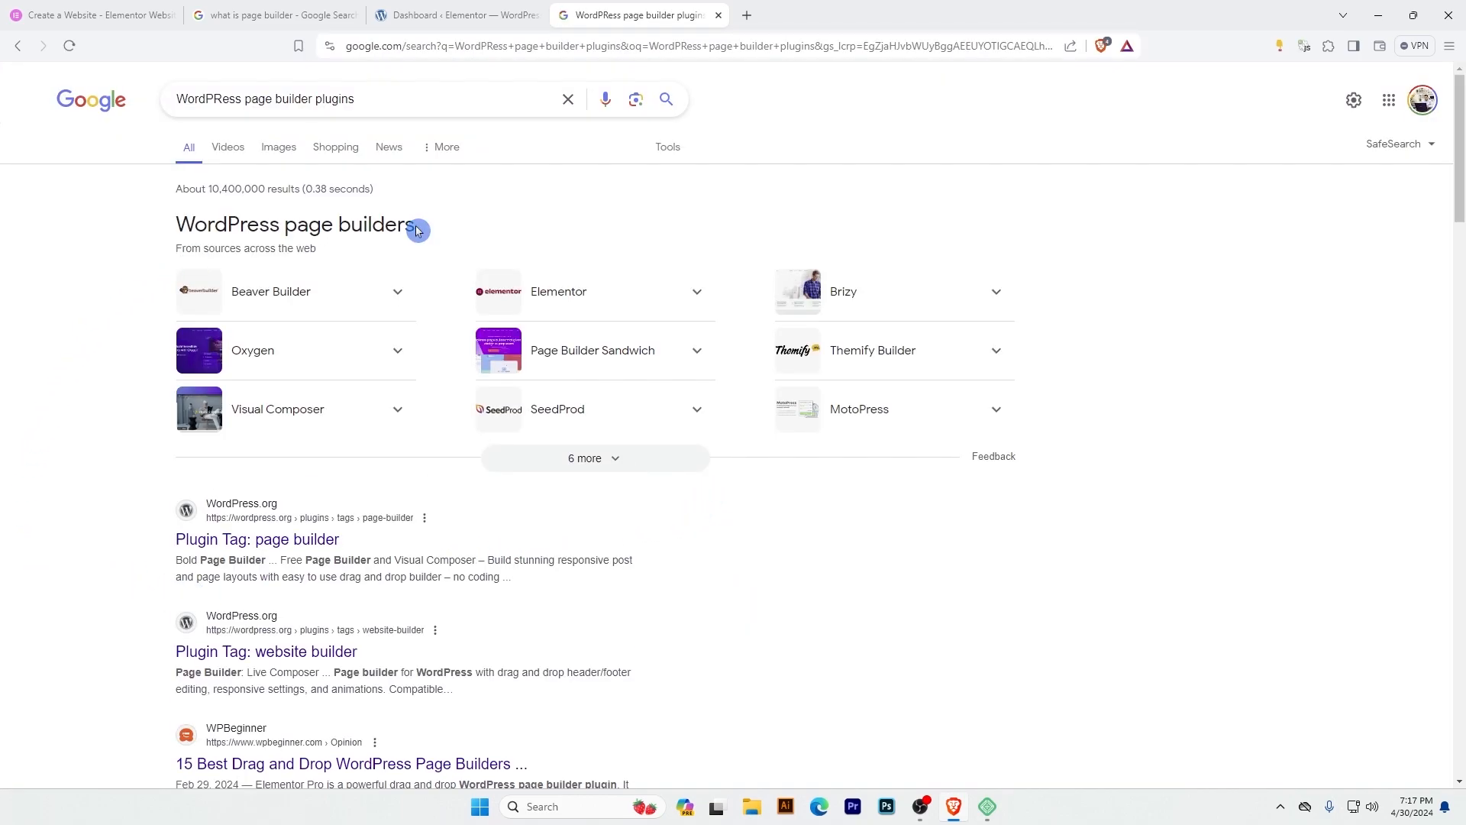
pyautogui.moveTo(418, 230); pyautogui.dragTo(171, 229)
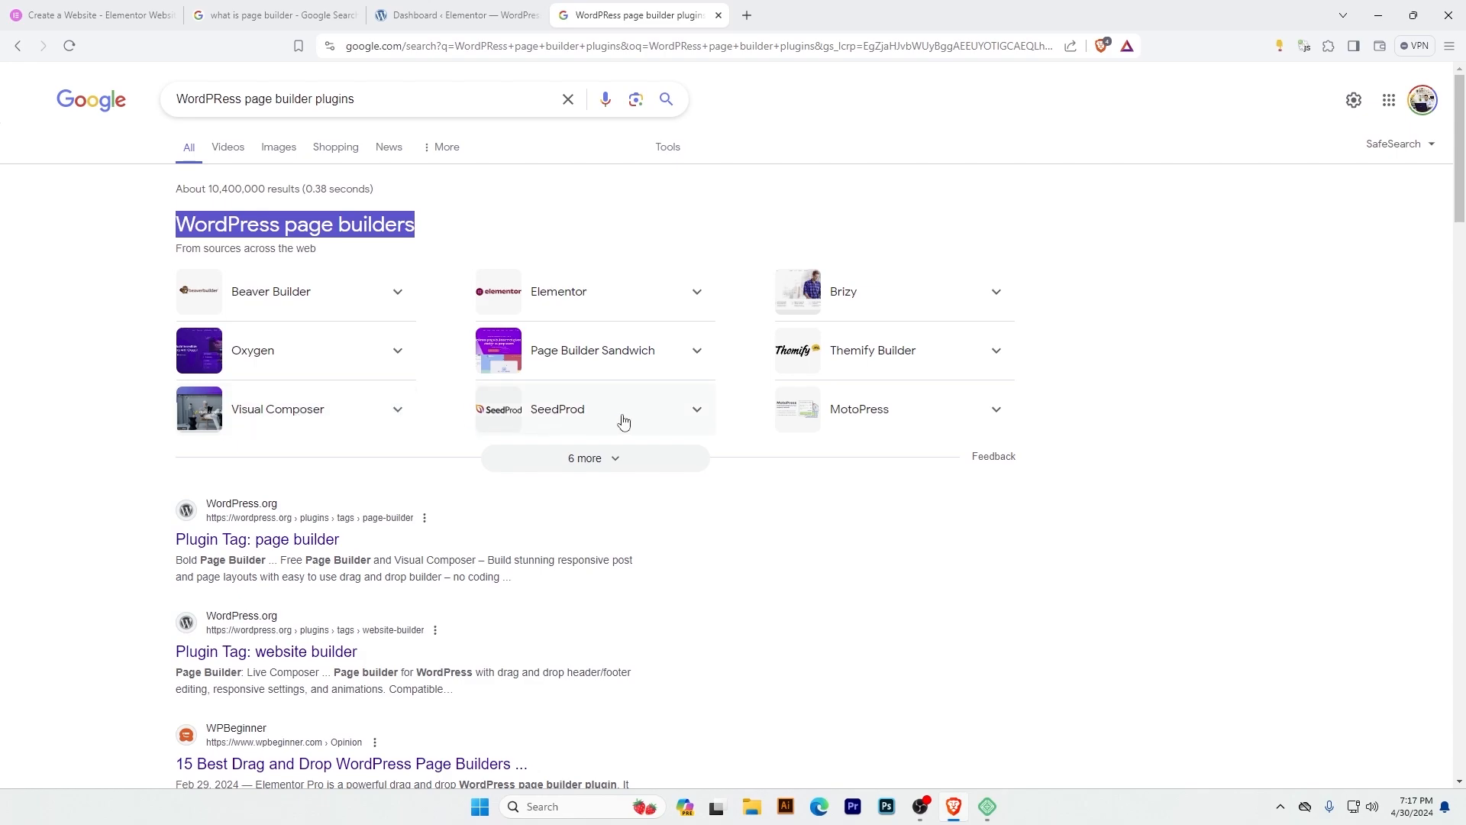
pyautogui.click(608, 464)
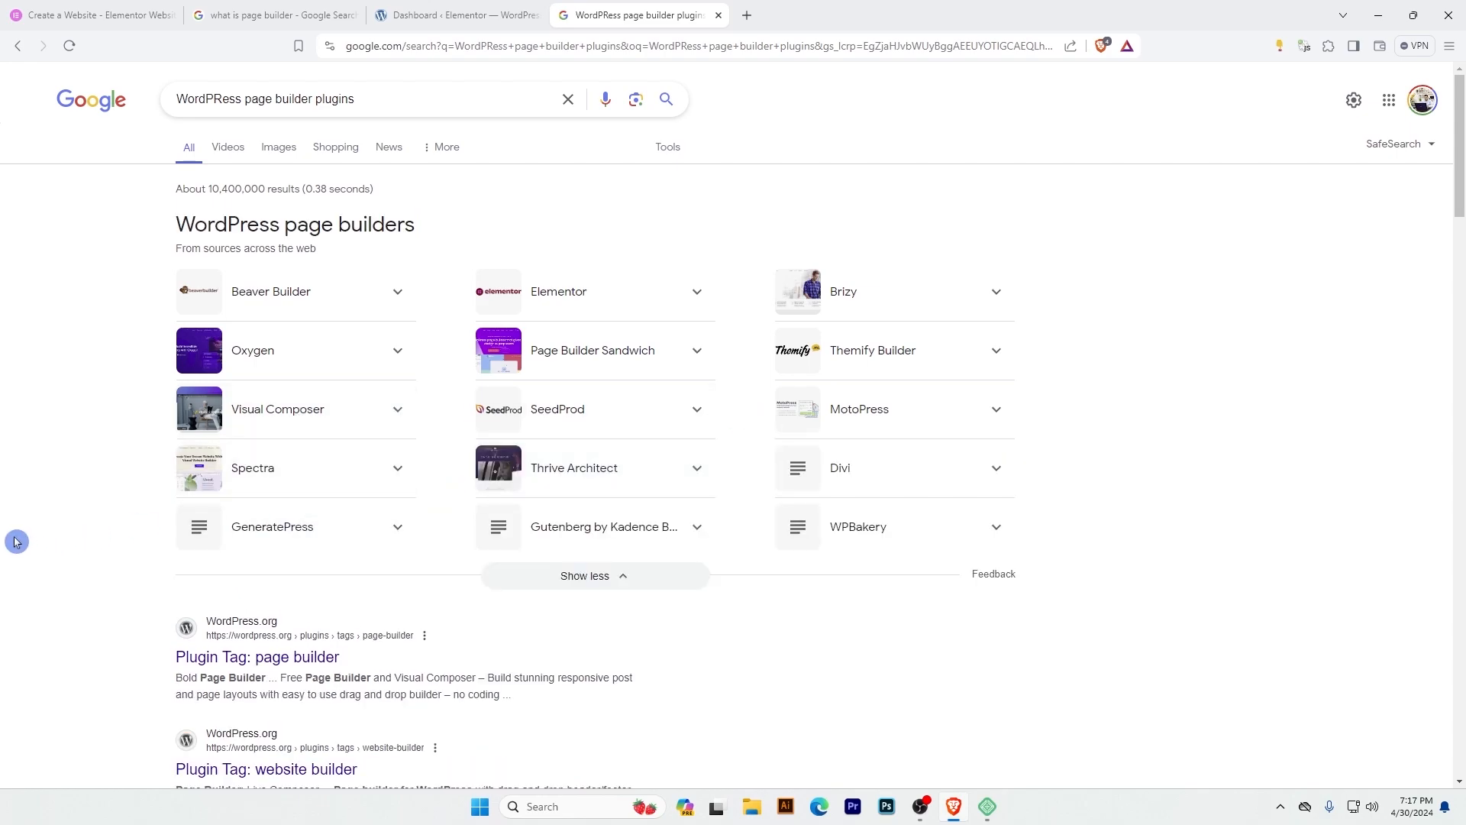
# Search the WordPress plugin directory for "elementor", and install and activate the Elementor Website Builder plugin.
pyautogui.click(421, 14)
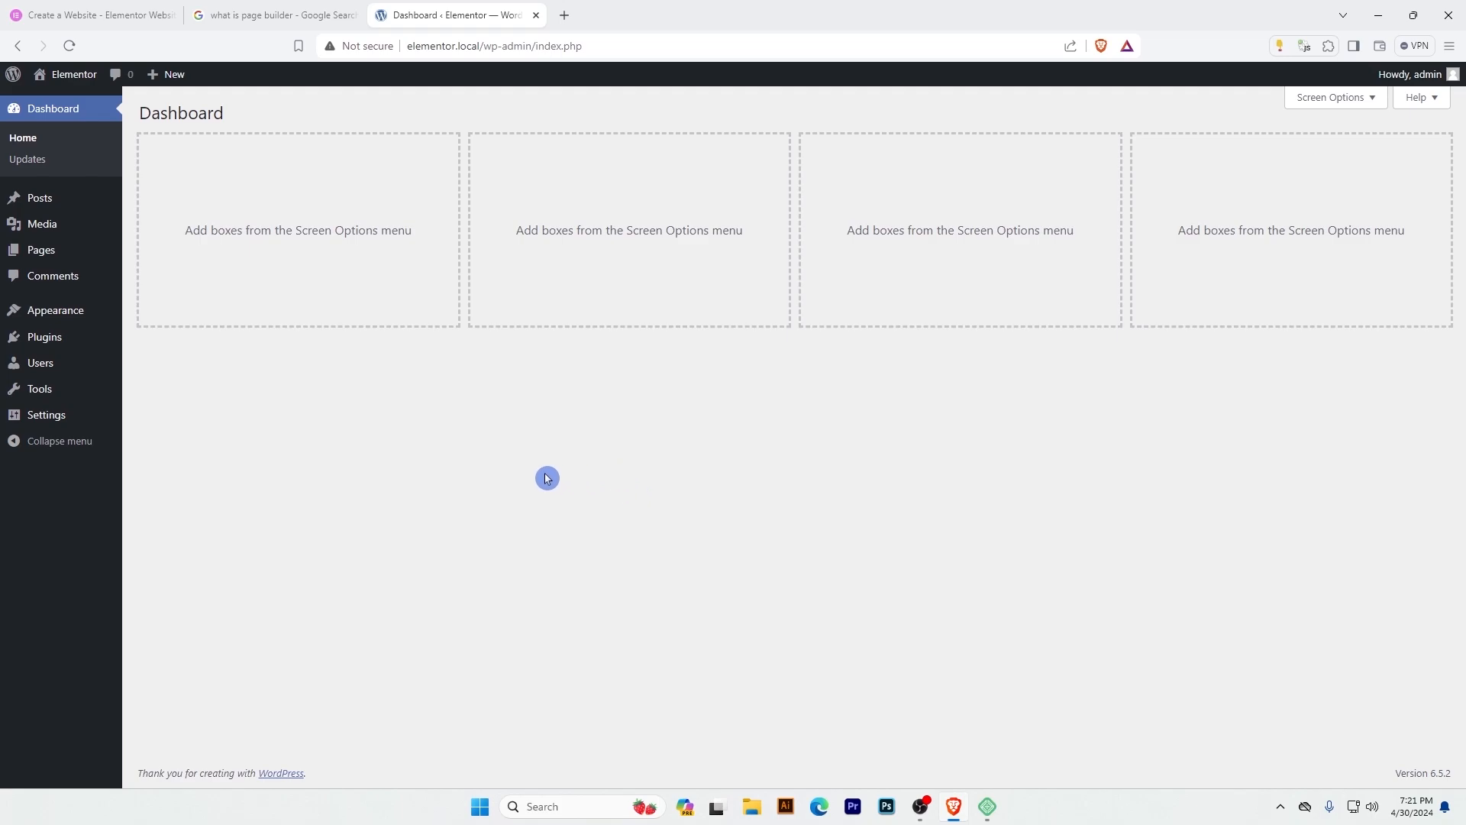
pyautogui.moveTo(39, 340)
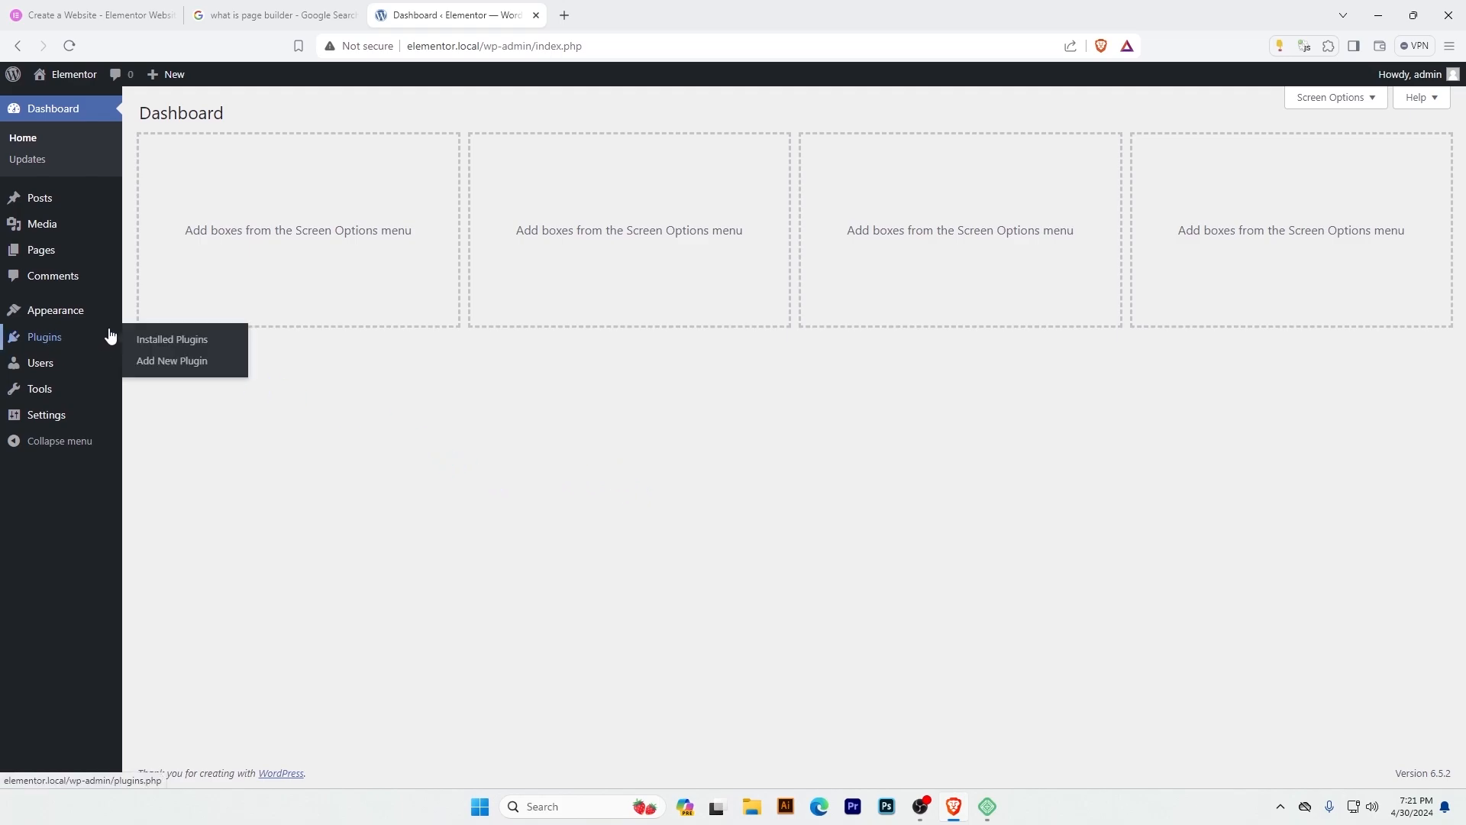
pyautogui.click(184, 367)
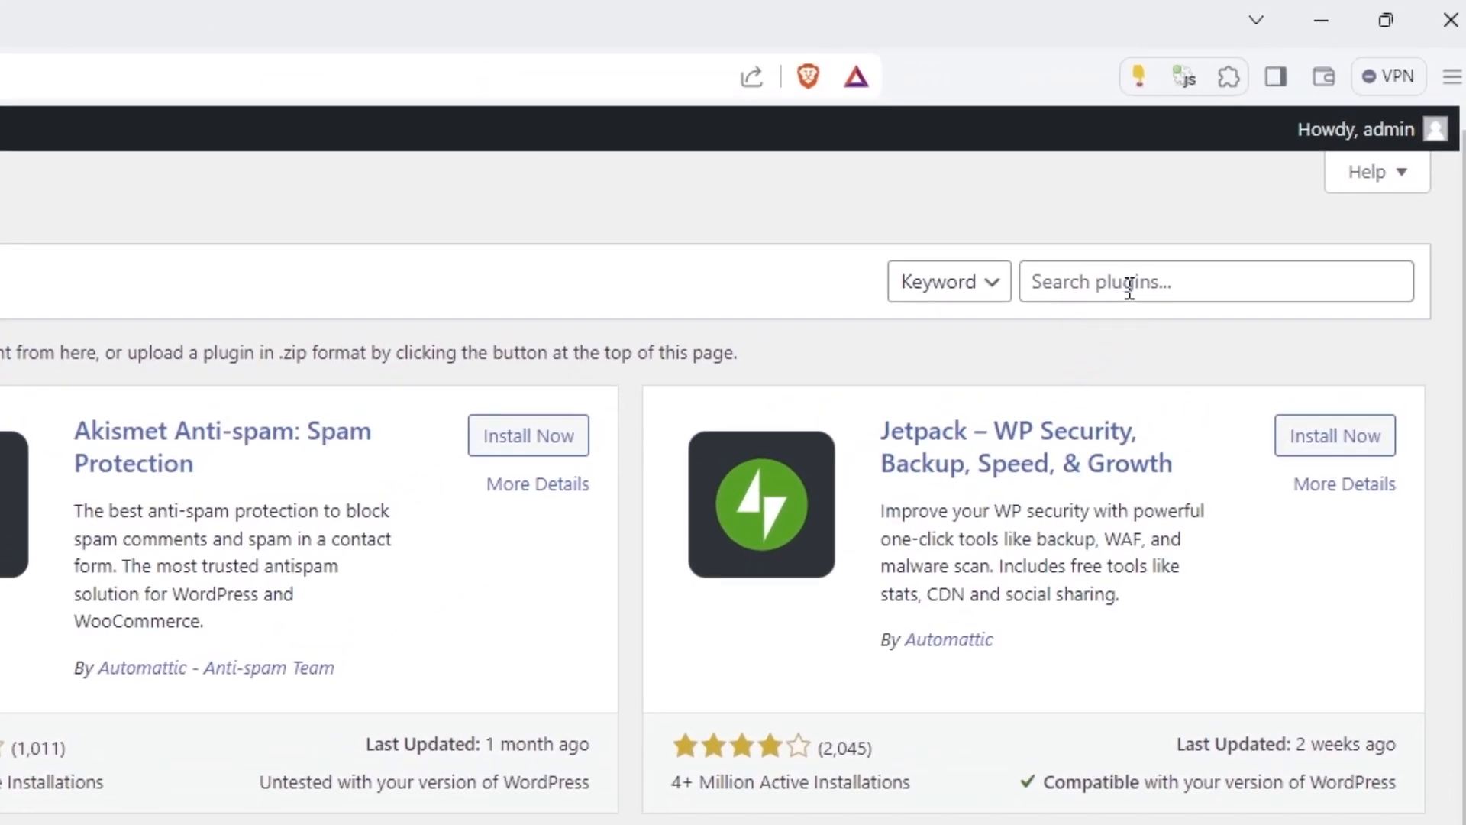
pyautogui.click(1129, 286)
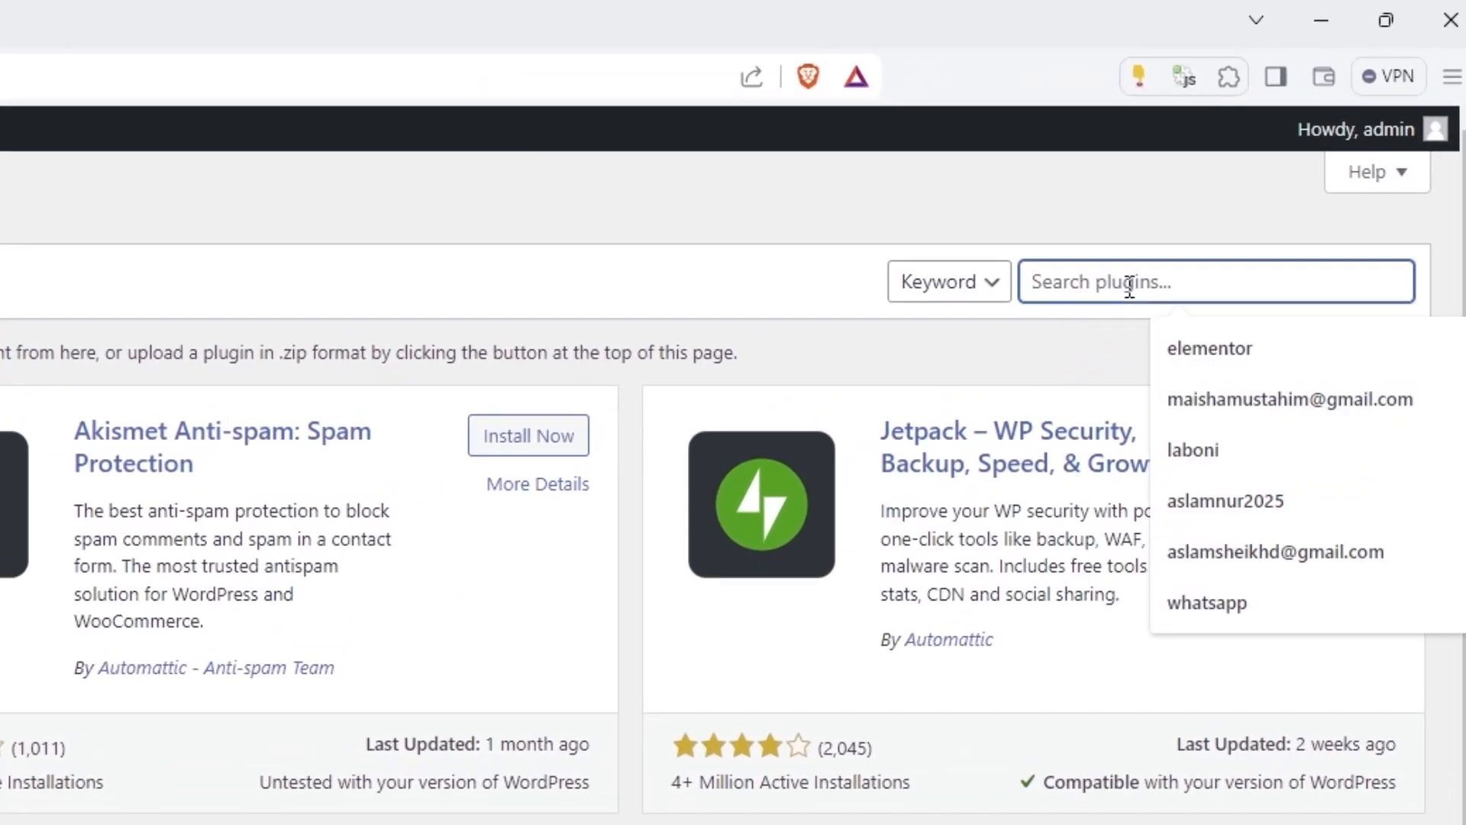
pyautogui.click(1245, 352)
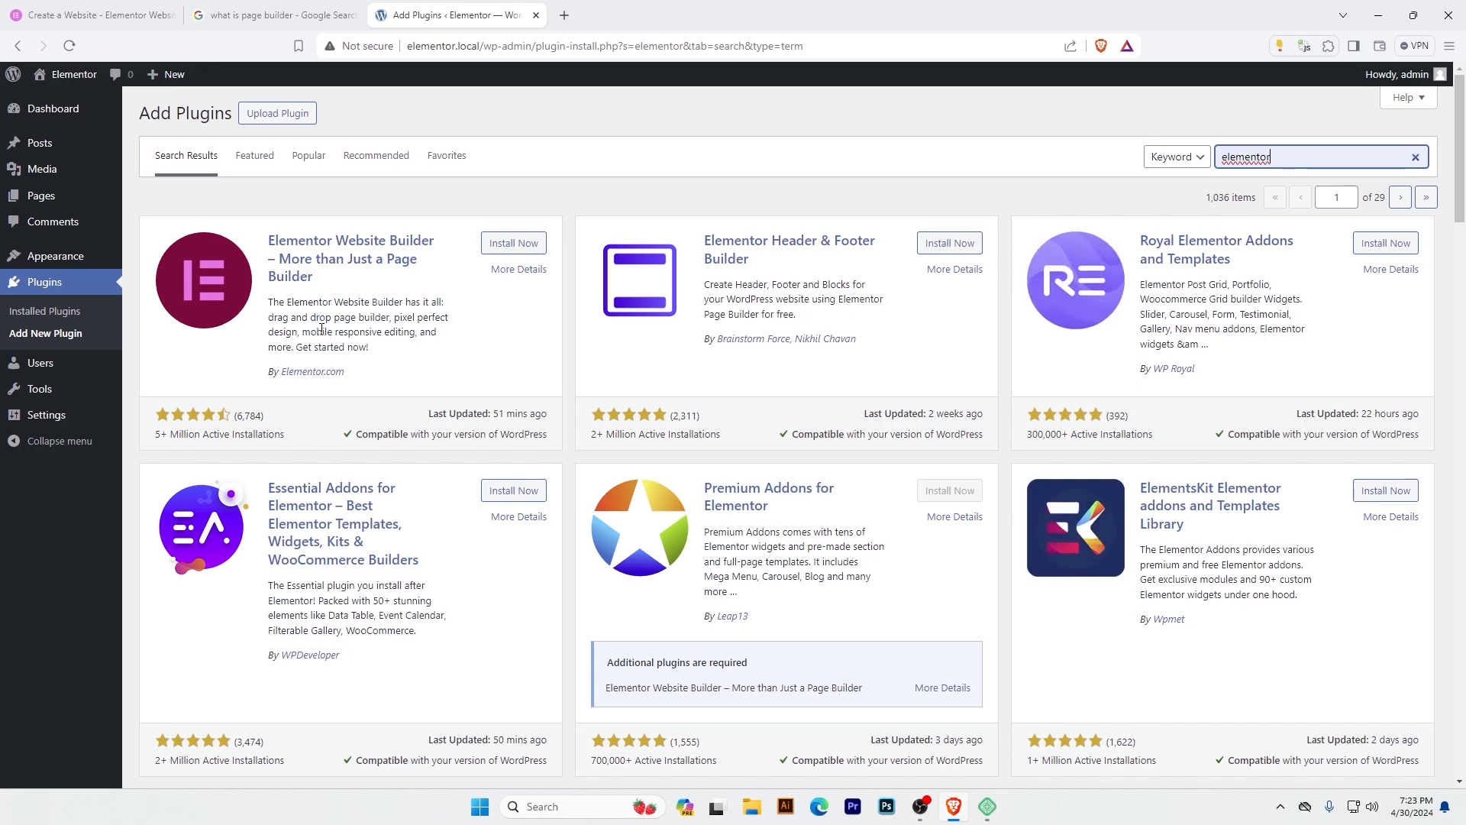
pyautogui.click(501, 250)
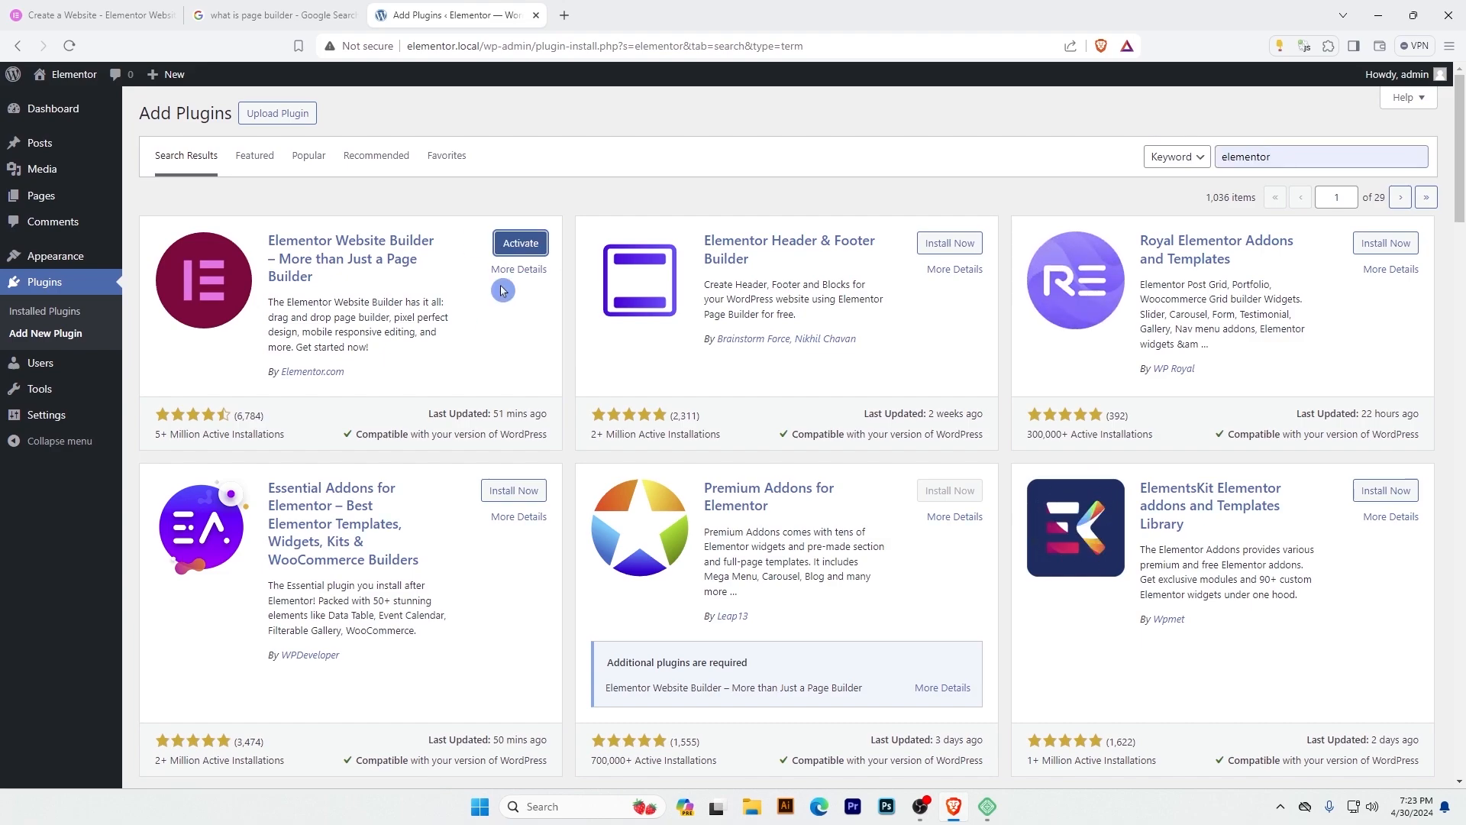
pyautogui.click(521, 243)
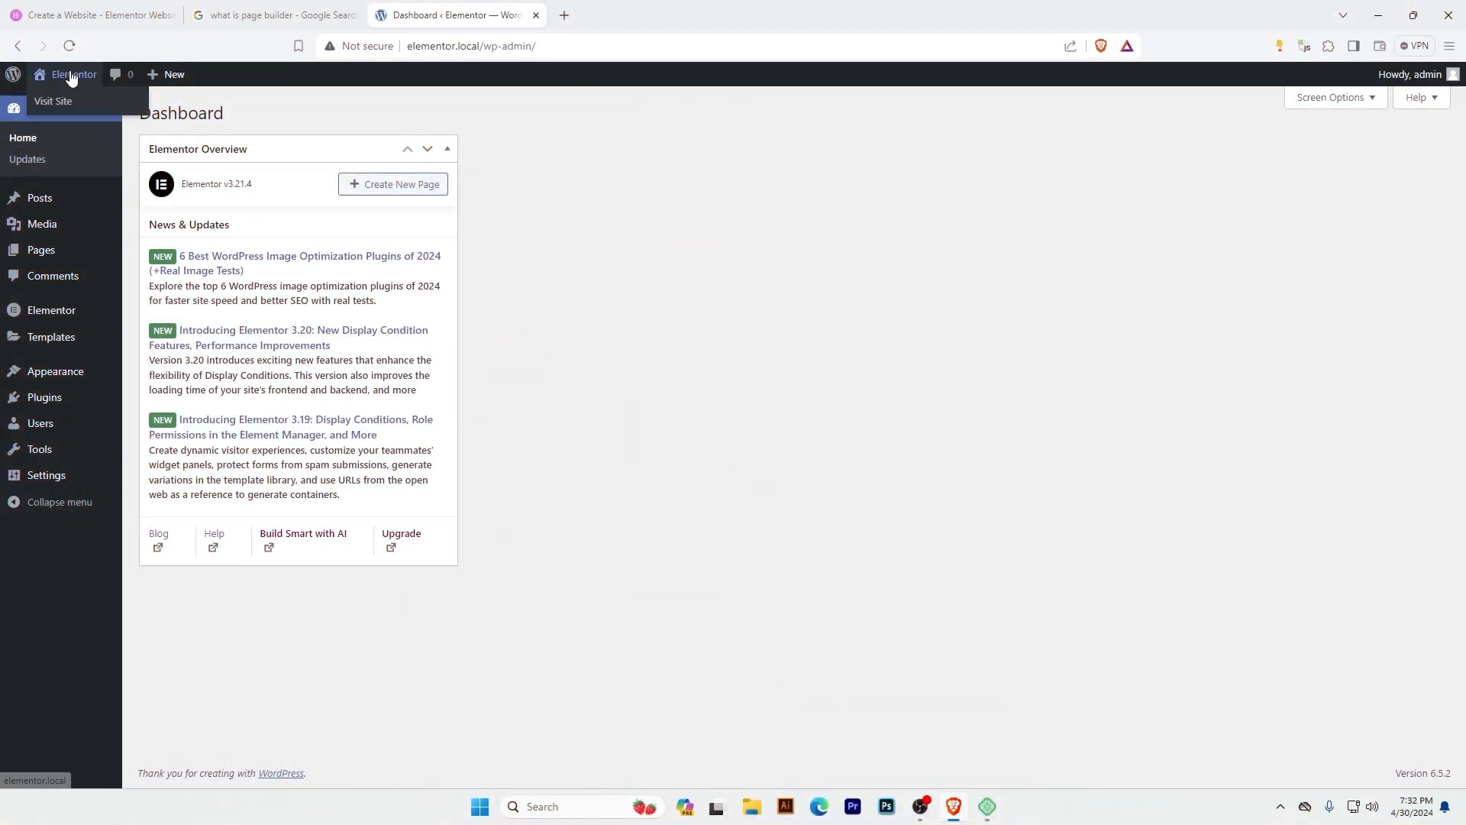
# Open the site's front end in a new tab and look over its default home page.
pyautogui.middleClick(62, 103)
pyautogui.click(611, 11)
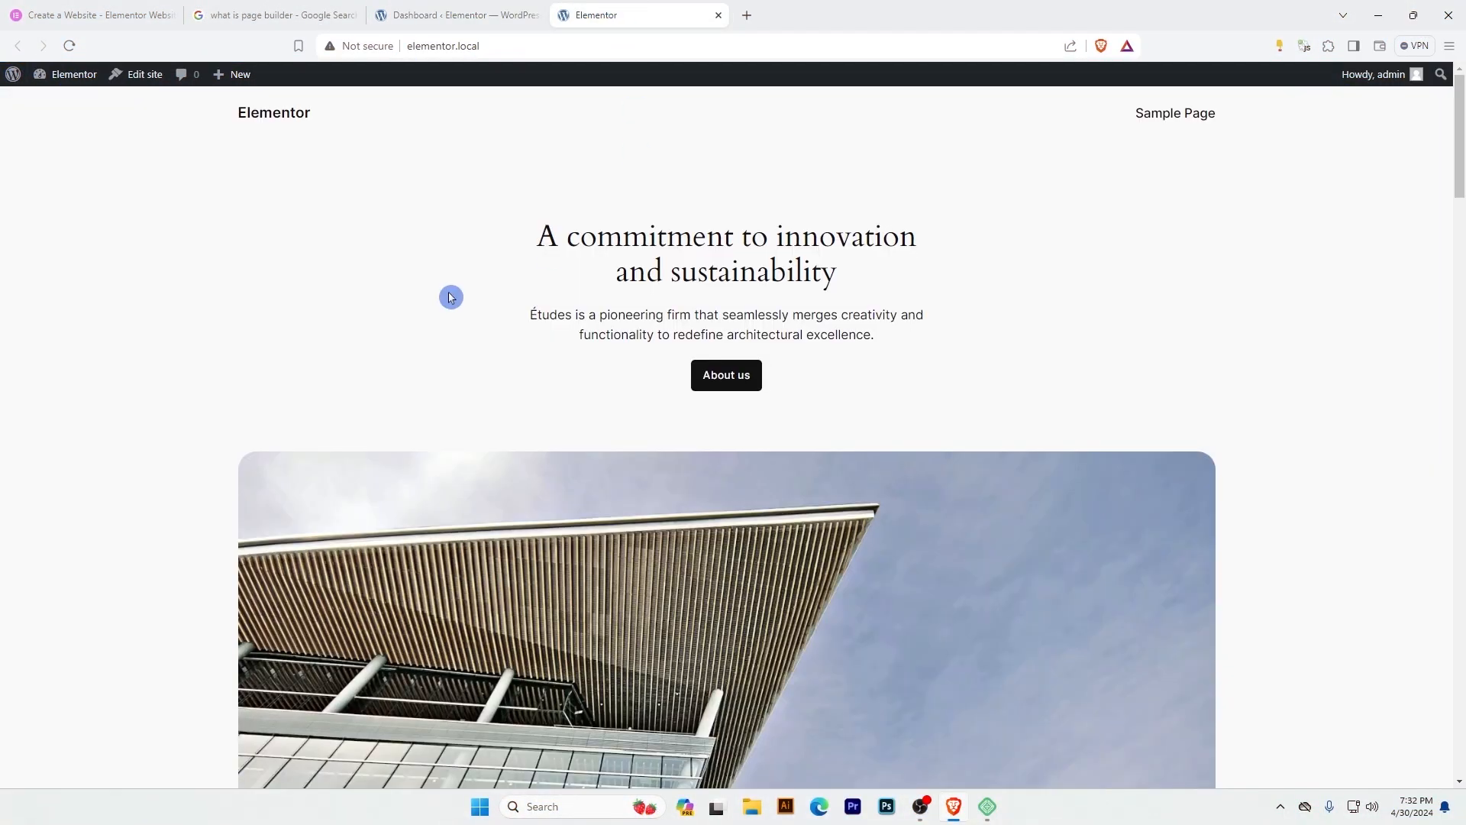
pyautogui.click(1460, 286)
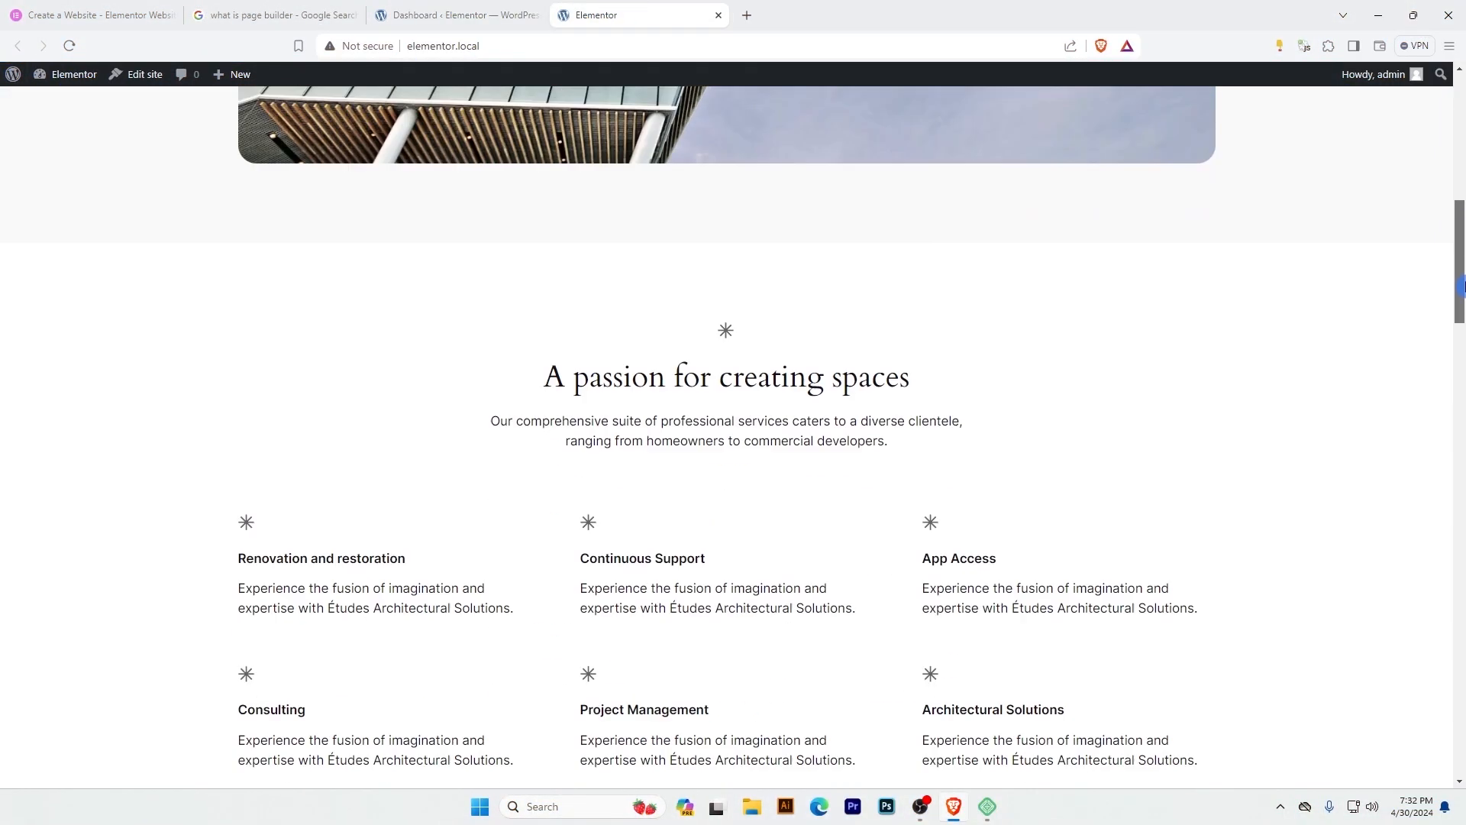
pyautogui.moveTo(1460, 286); pyautogui.dragTo(1461, 100)
# Return to the WordPress admin and check the Elementor entry in the list of installed plugins.
pyautogui.click(457, 15)
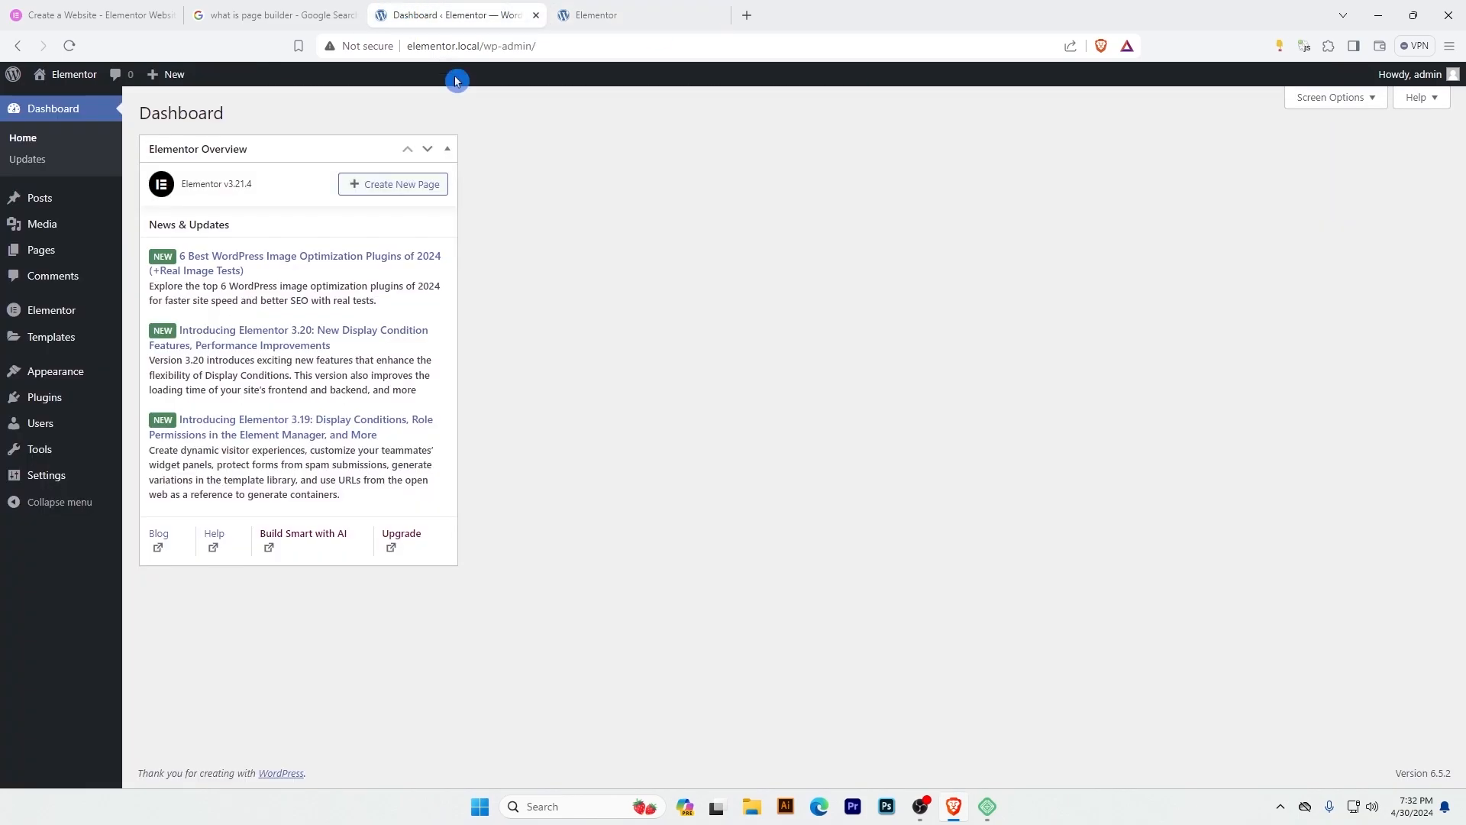
pyautogui.click(43, 409)
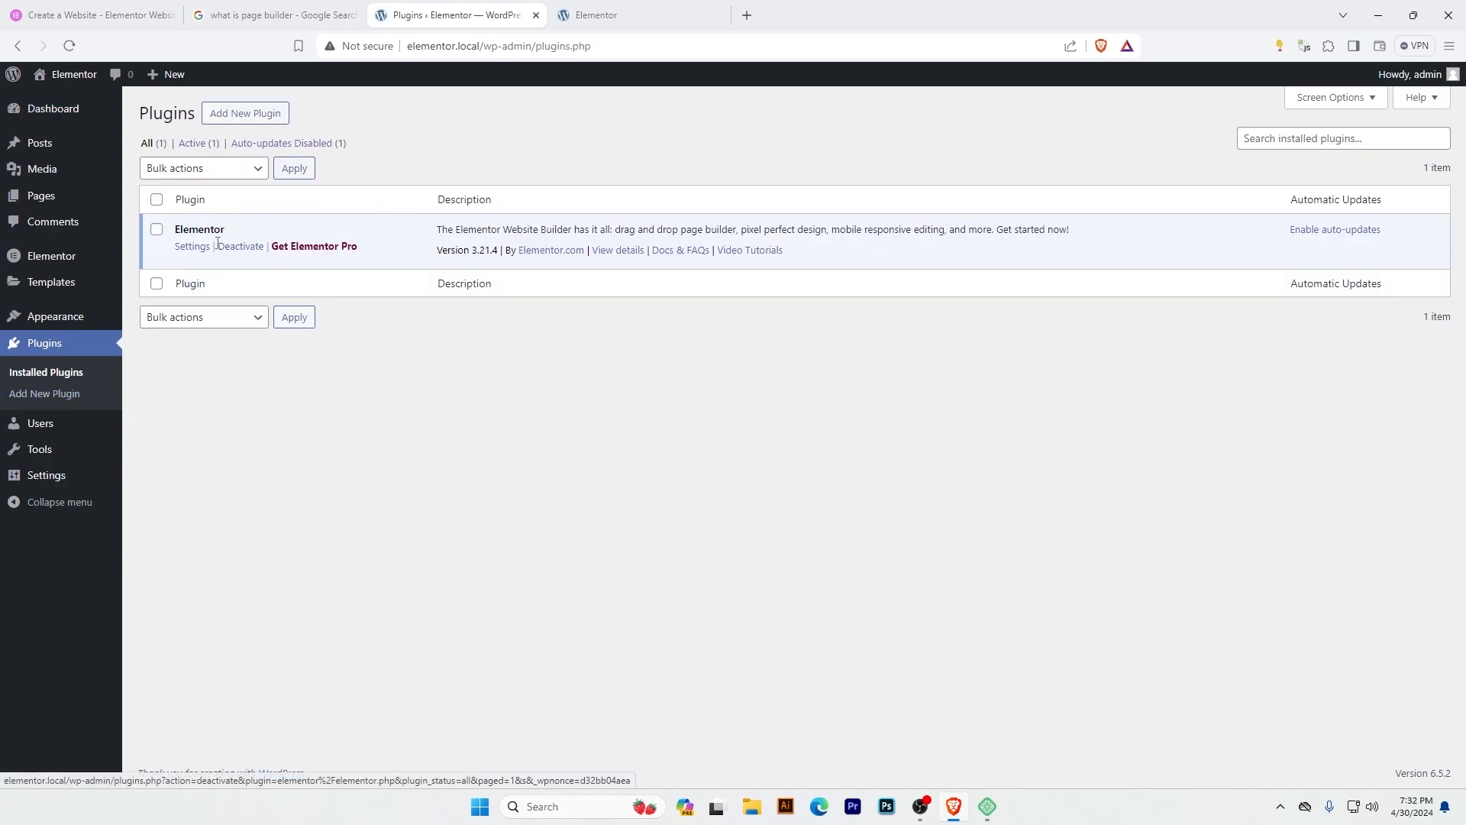
pyautogui.moveTo(237, 235); pyautogui.dragTo(175, 238)
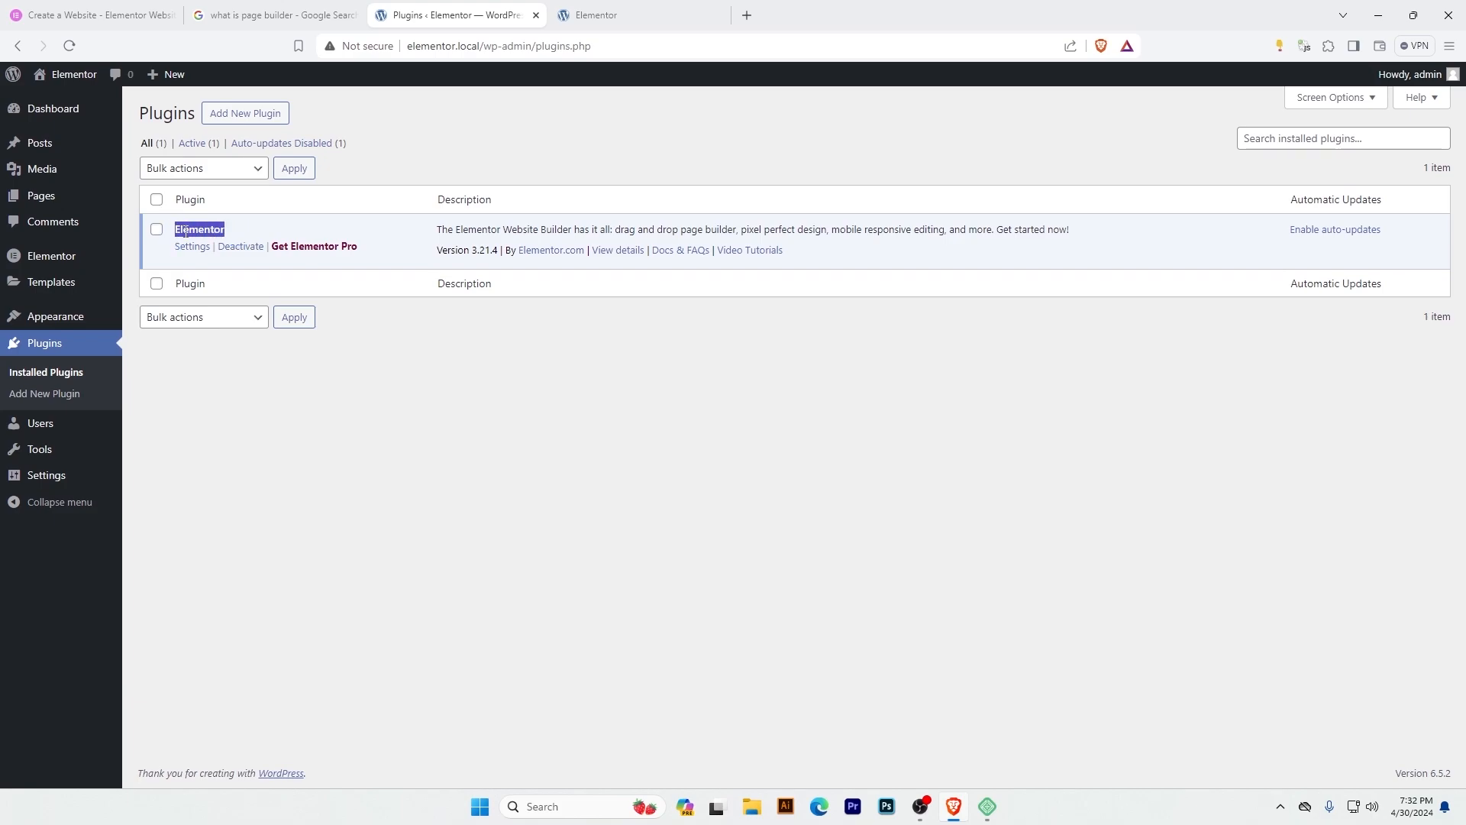
pyautogui.moveTo(66, 262)
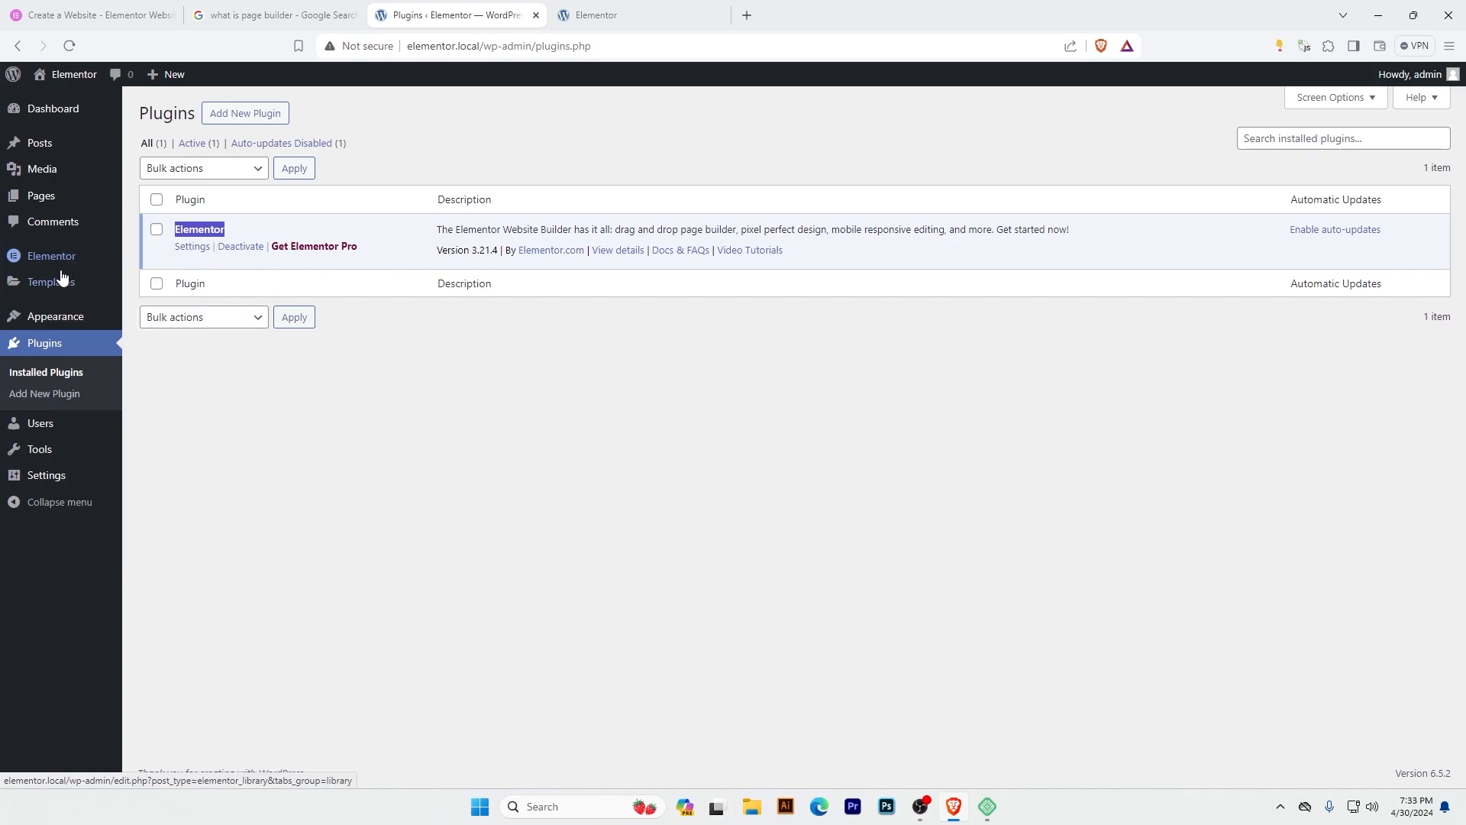
pyautogui.moveTo(57, 286)
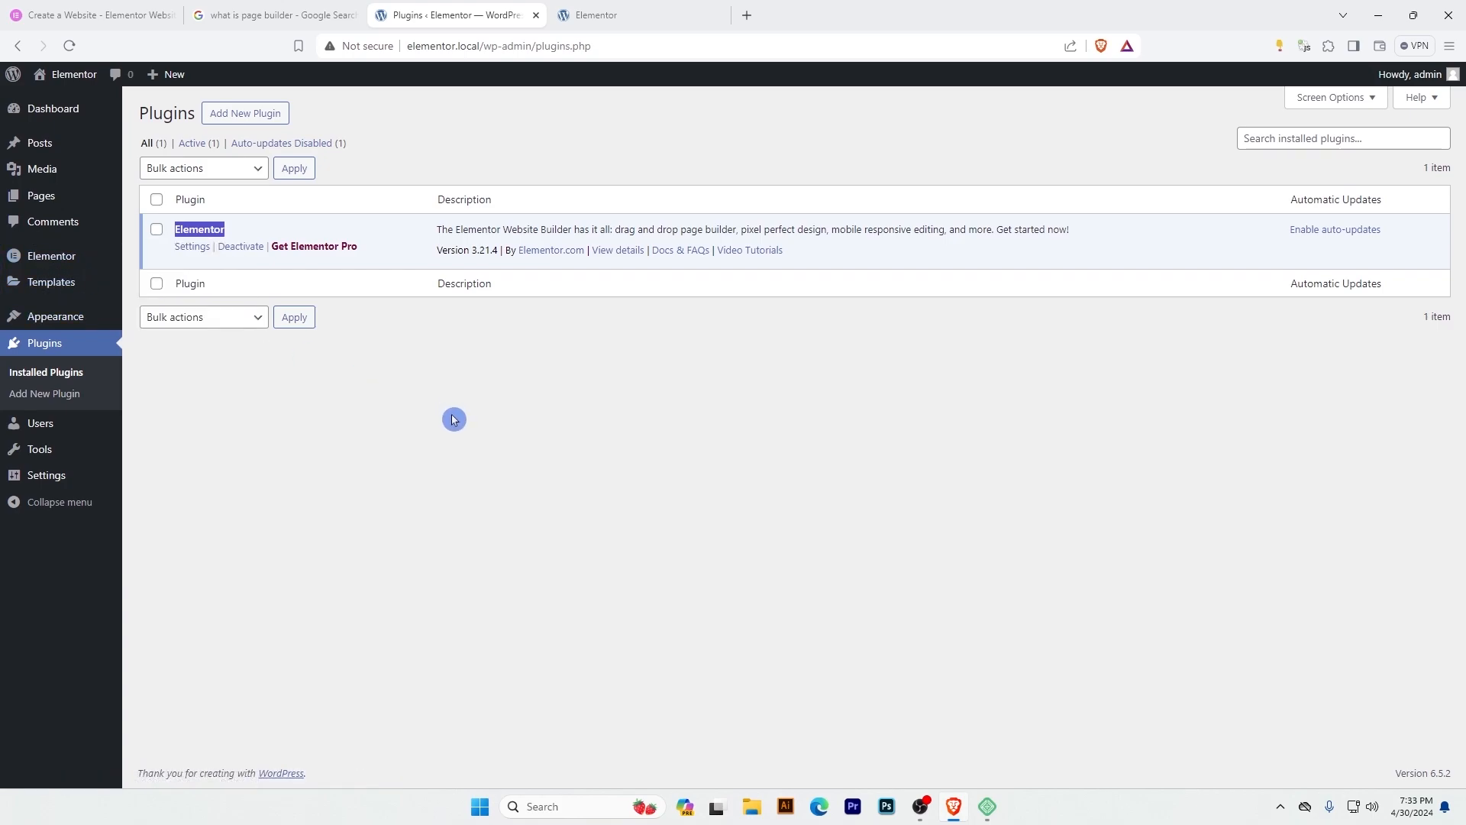
# Open the list of pages and start a new page from it.
pyautogui.moveTo(34, 204)
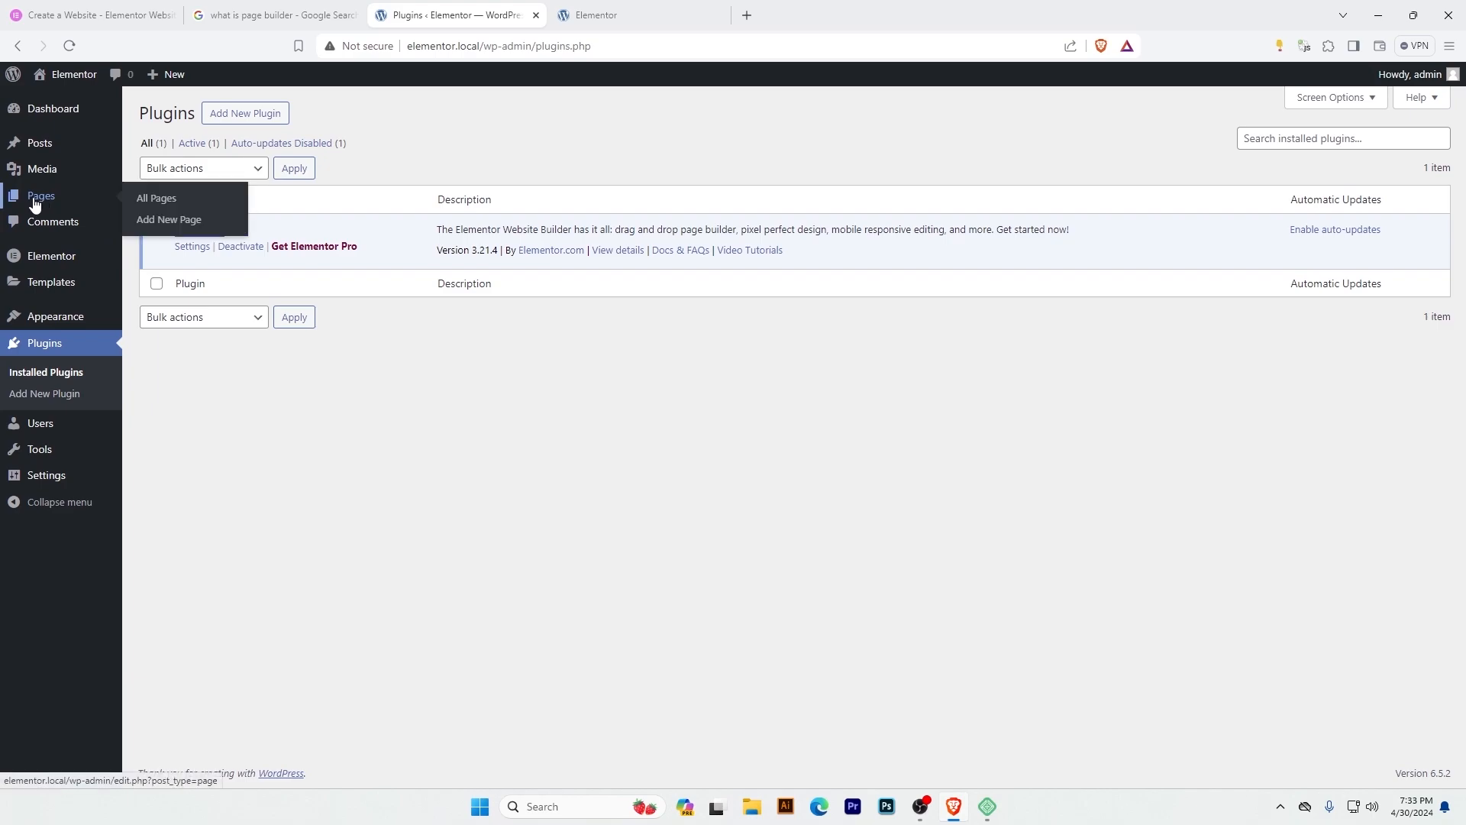
pyautogui.click(36, 201)
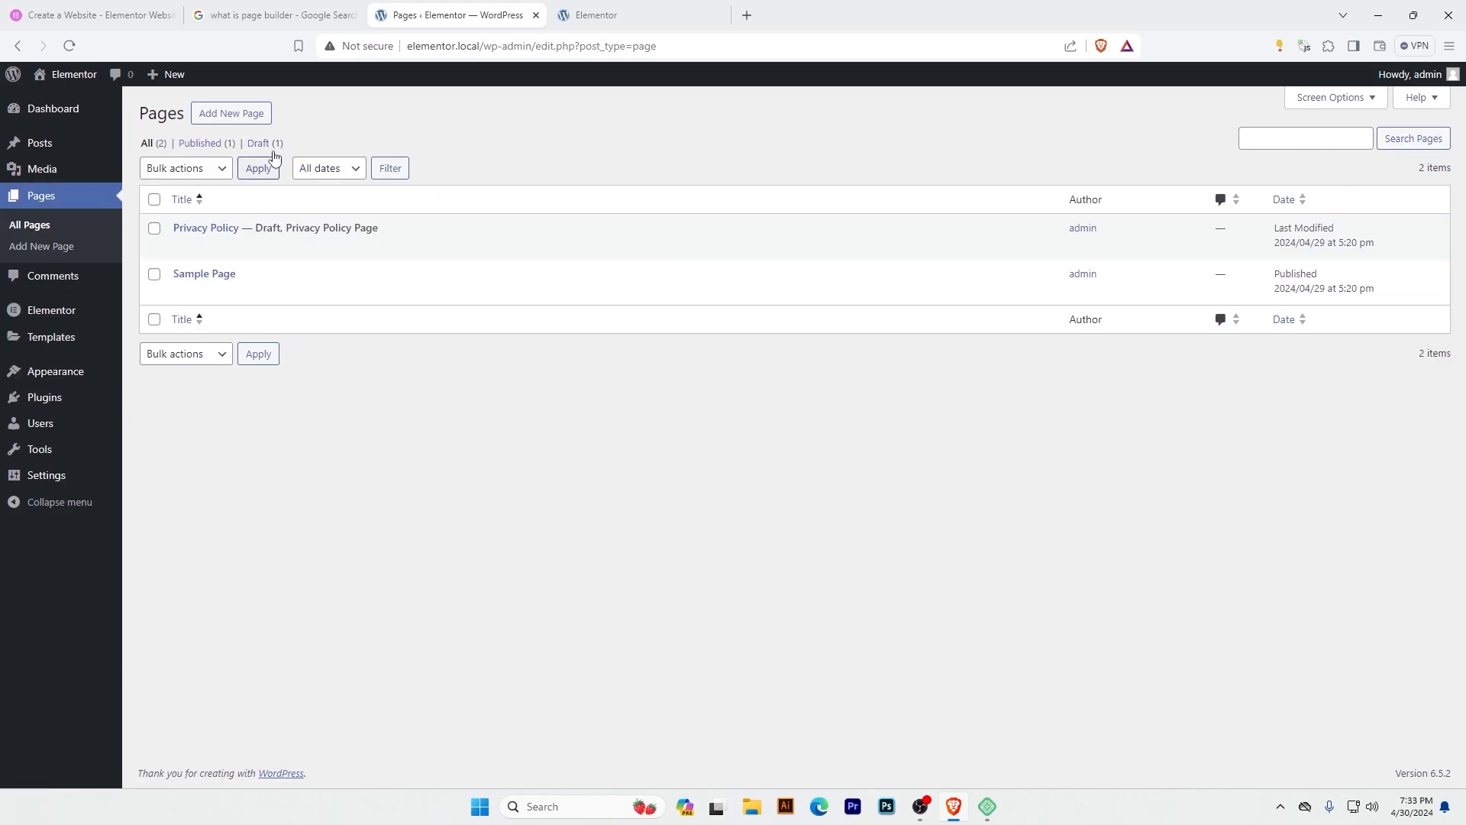
pyautogui.click(236, 130)
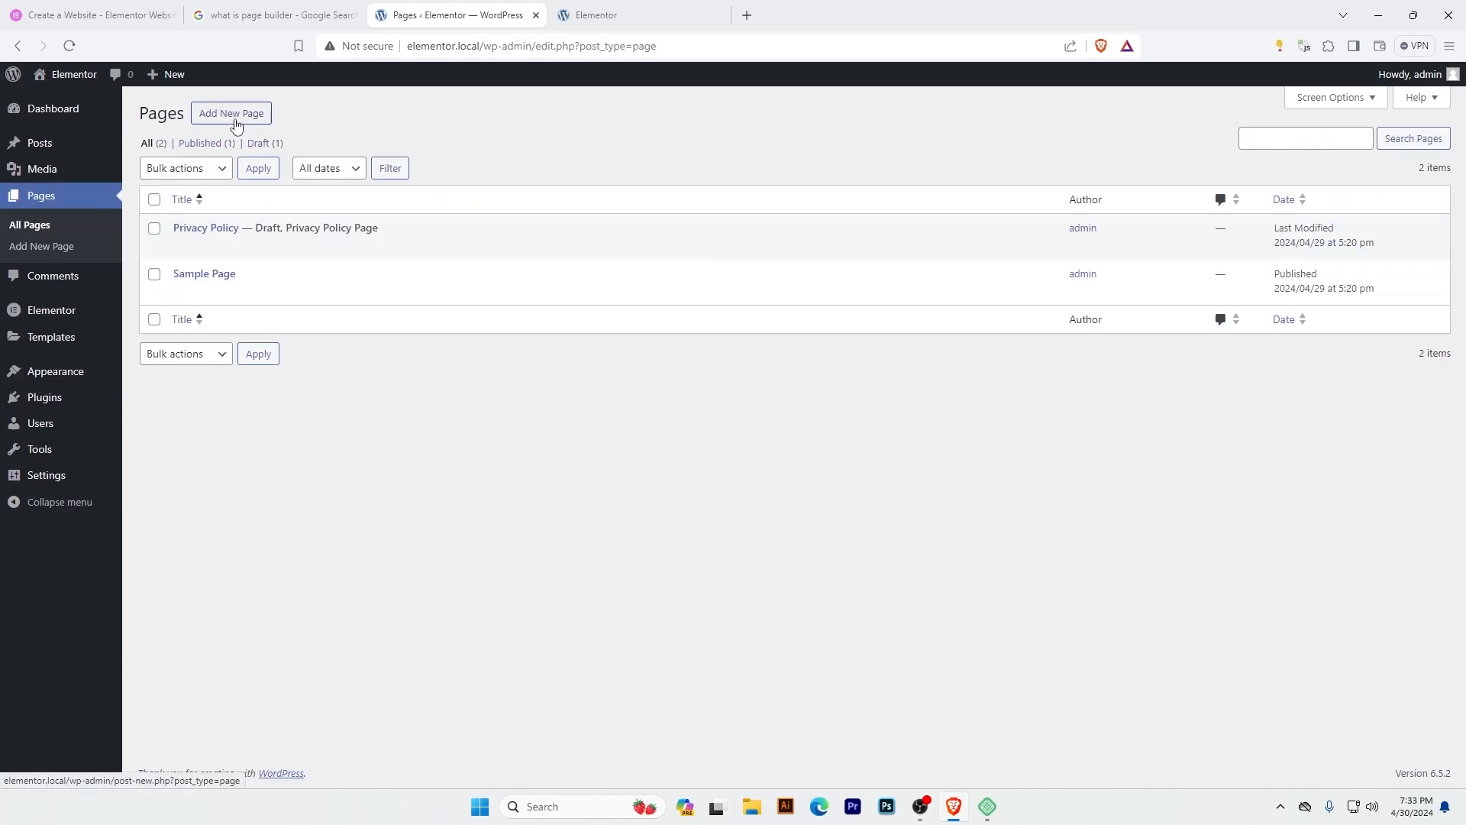
pyautogui.click(228, 113)
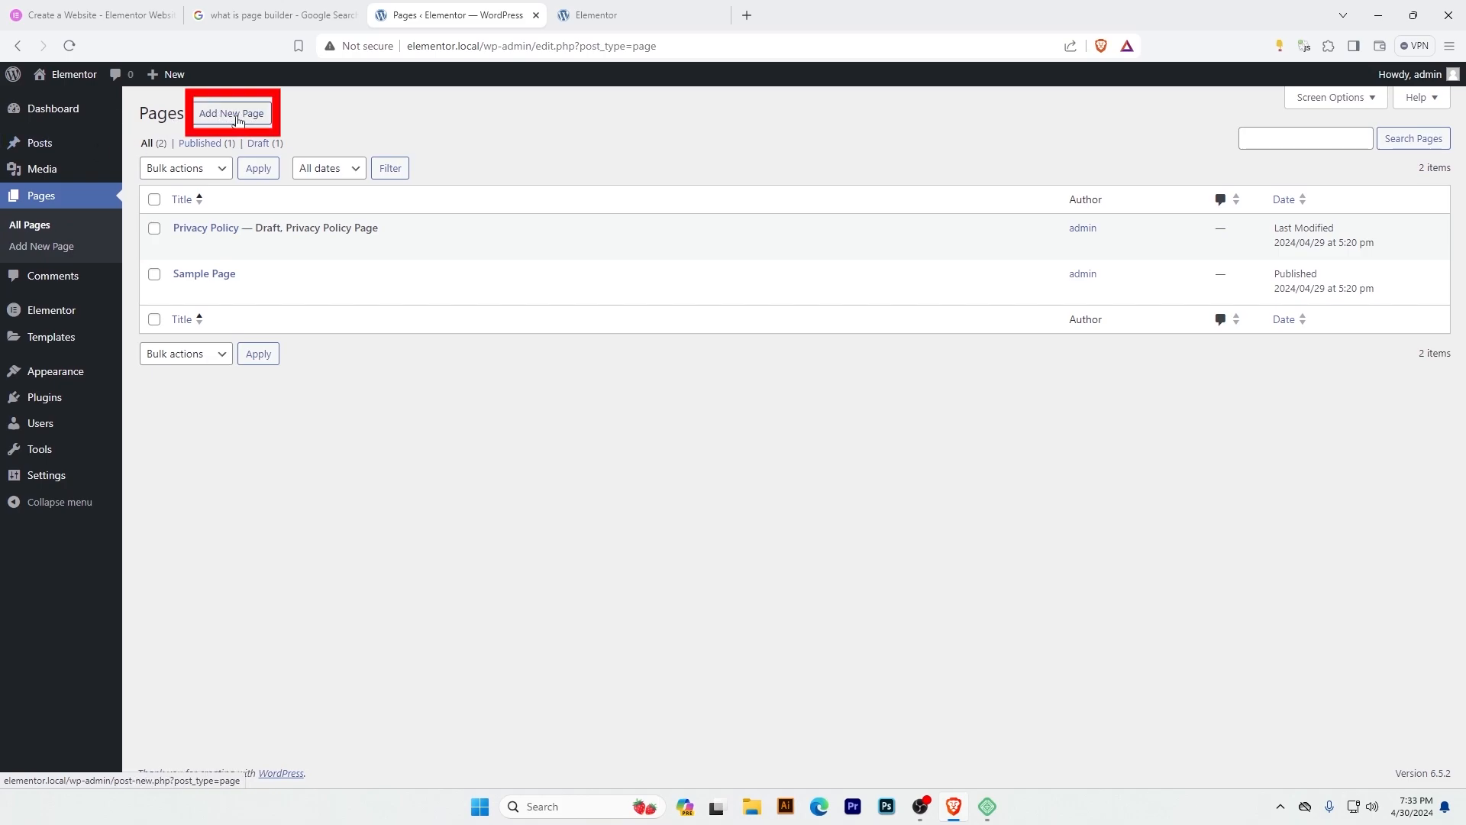
pyautogui.click(238, 120)
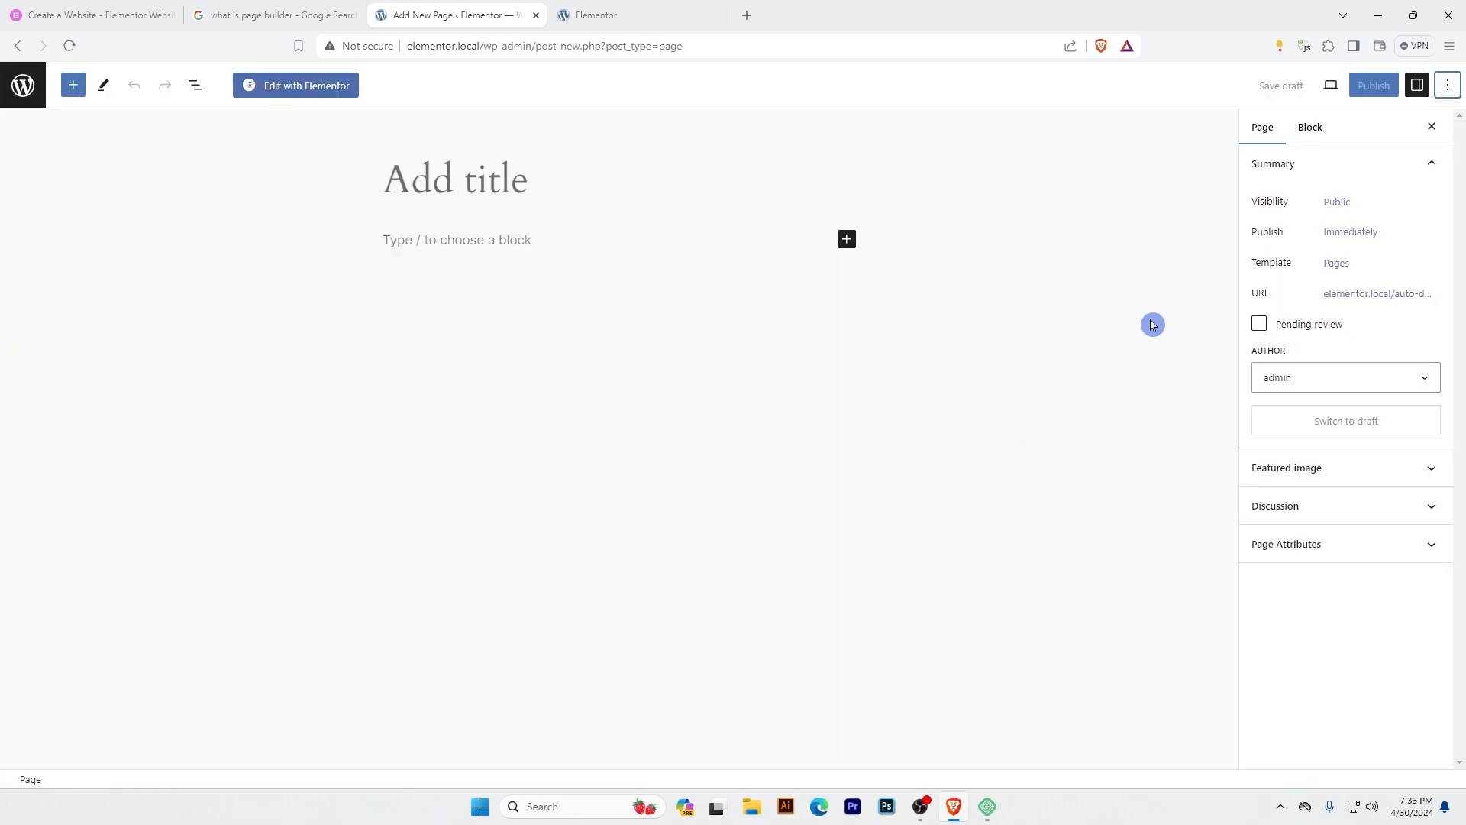
# Turn off Fullscreen mode in the page editor and title the new page "Home".
pyautogui.click(1447, 97)
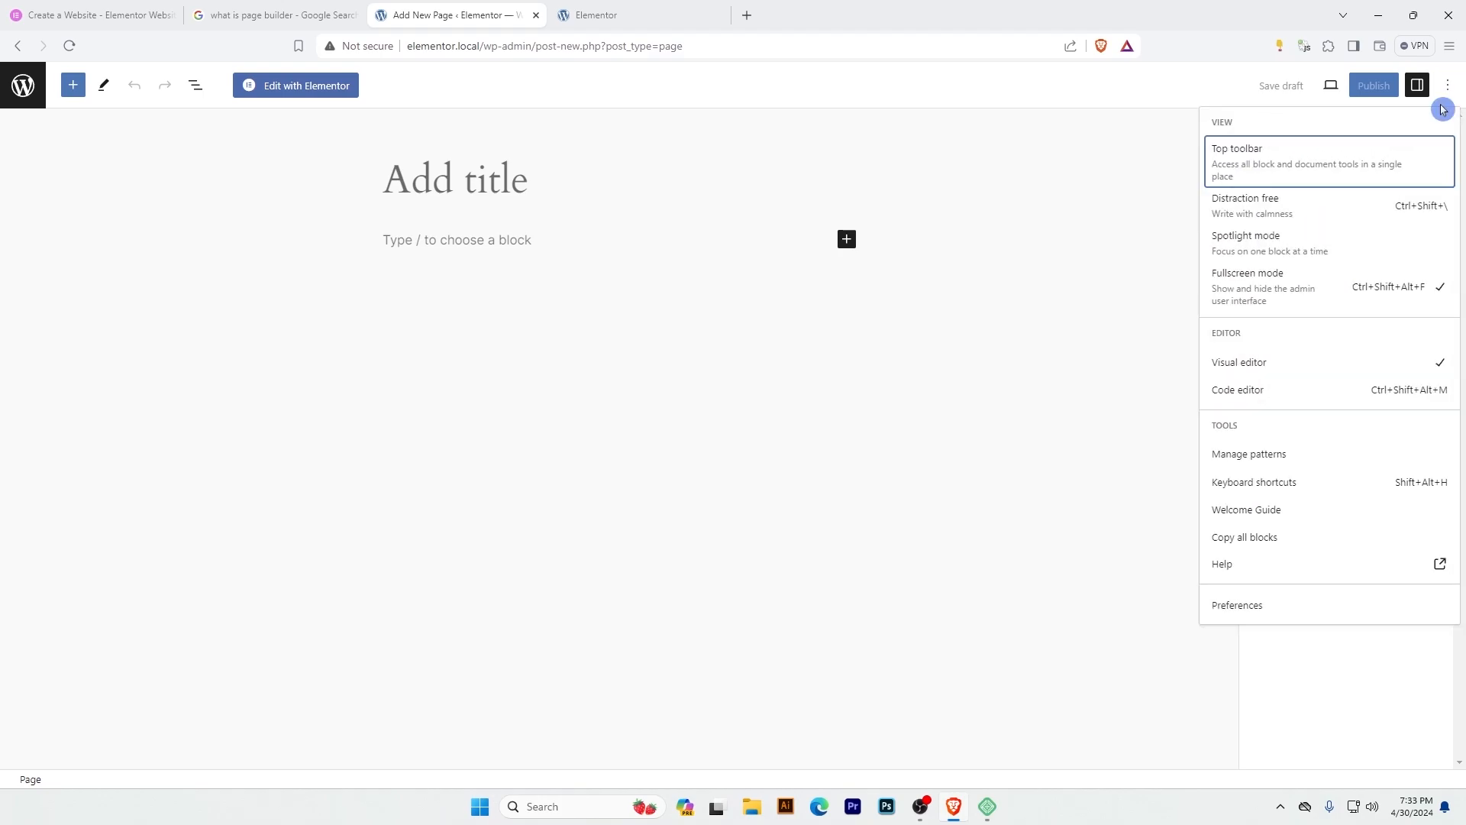
pyautogui.click(1268, 291)
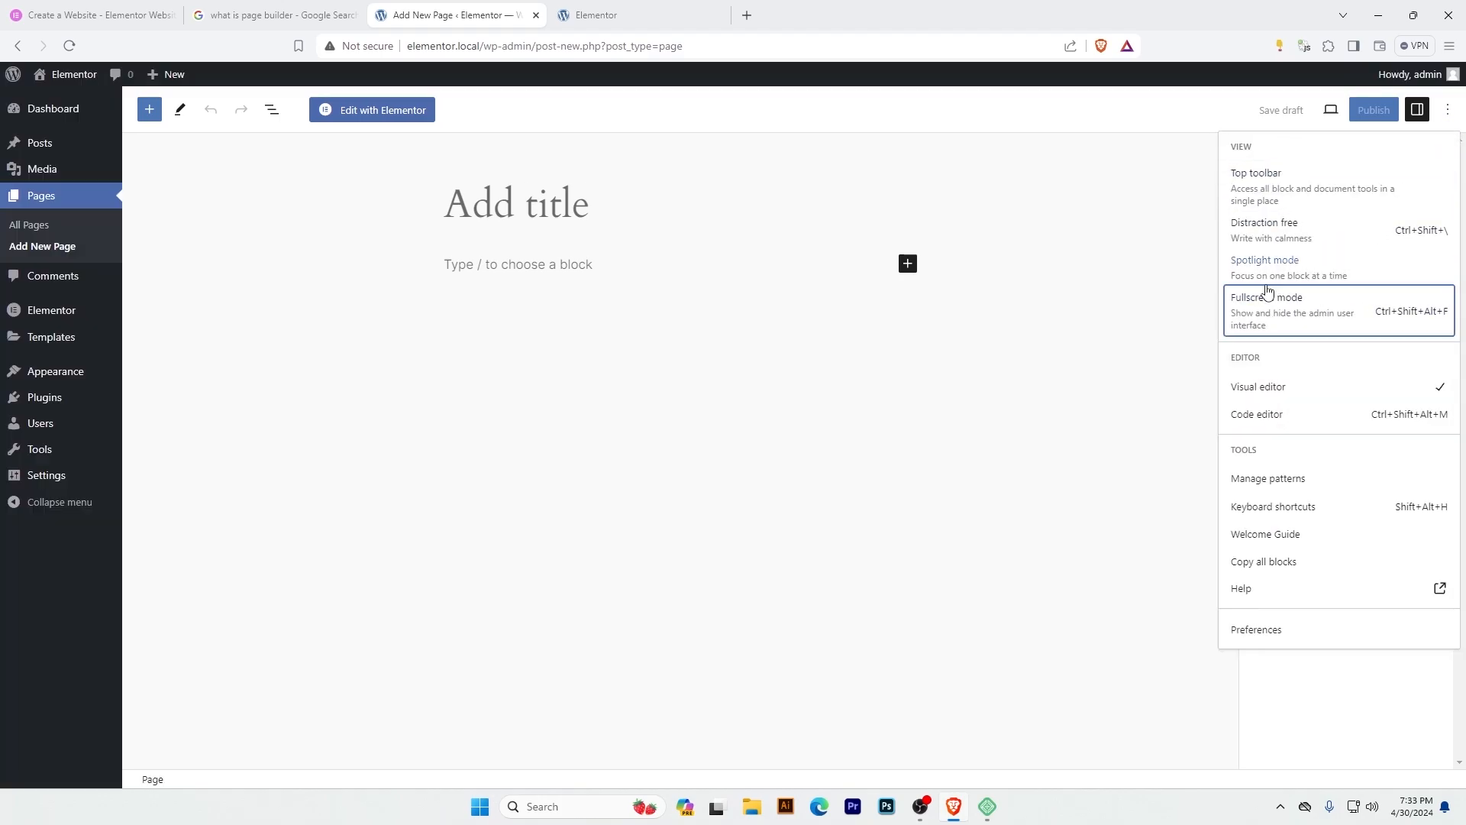
pyautogui.click(511, 205)
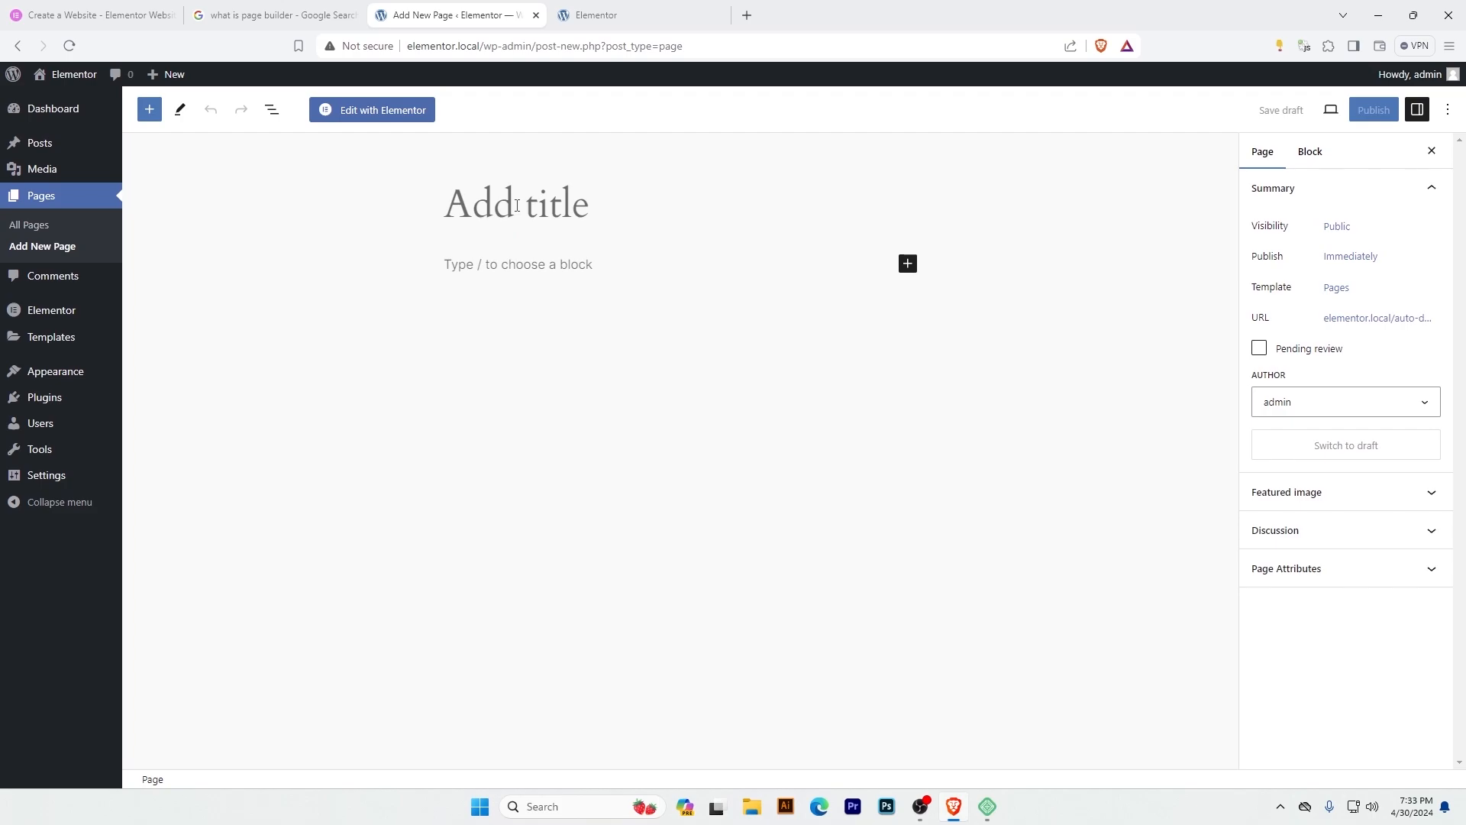
pyautogui.write('Home')
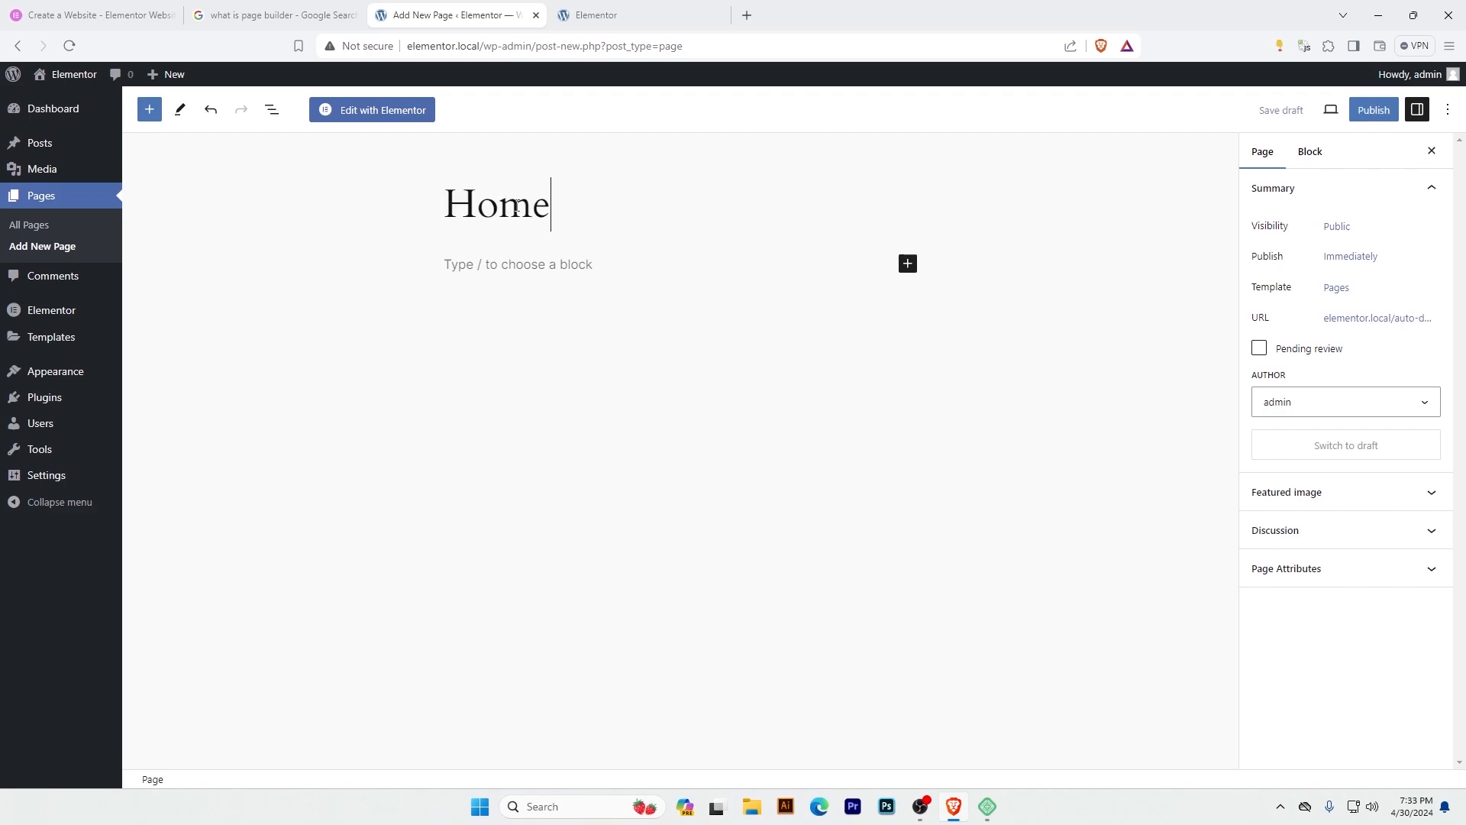
pyautogui.click(483, 262)
pyautogui.click(439, 276)
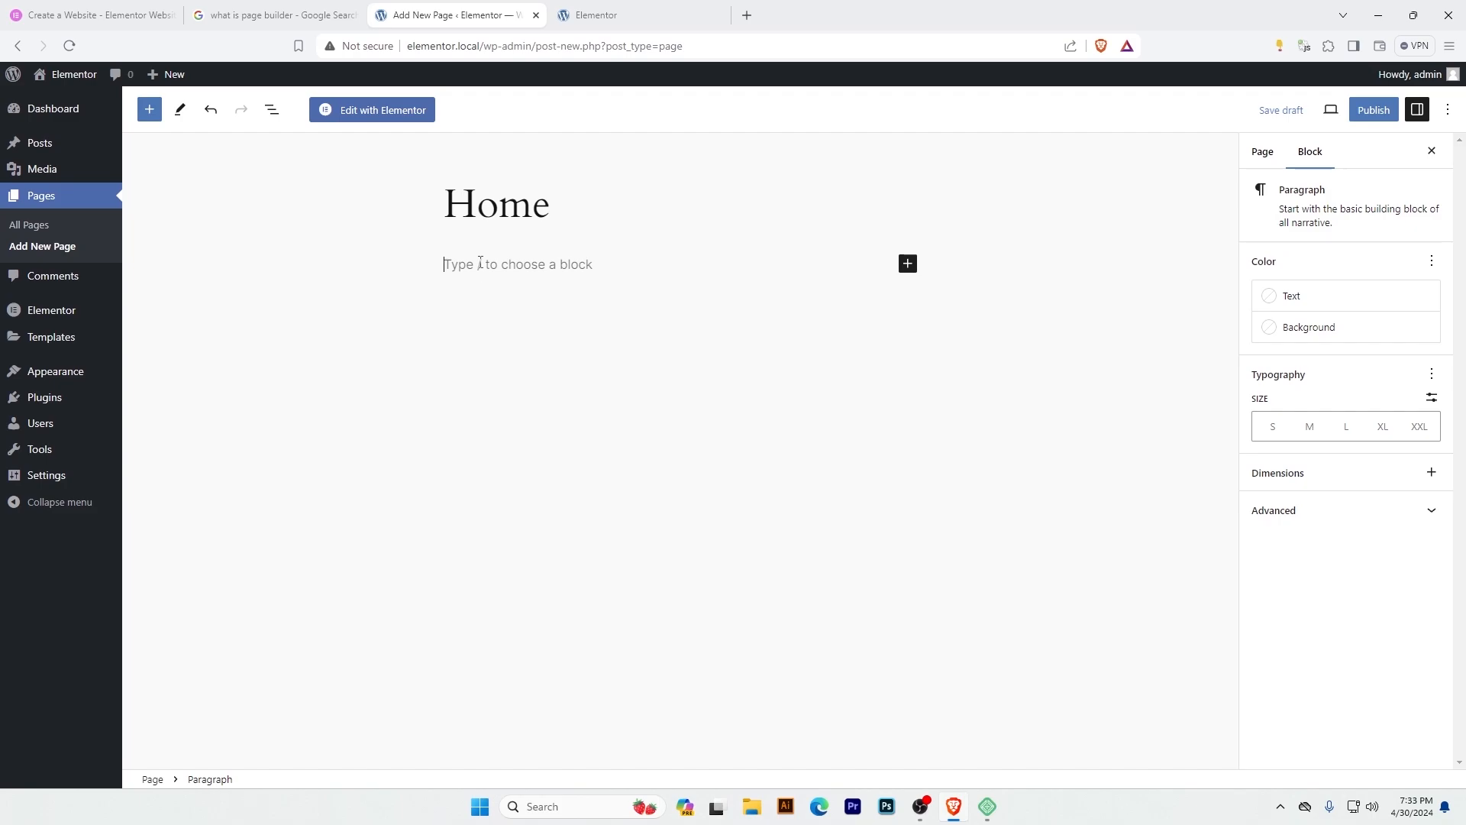
pyautogui.click(443, 288)
pyautogui.click(498, 200)
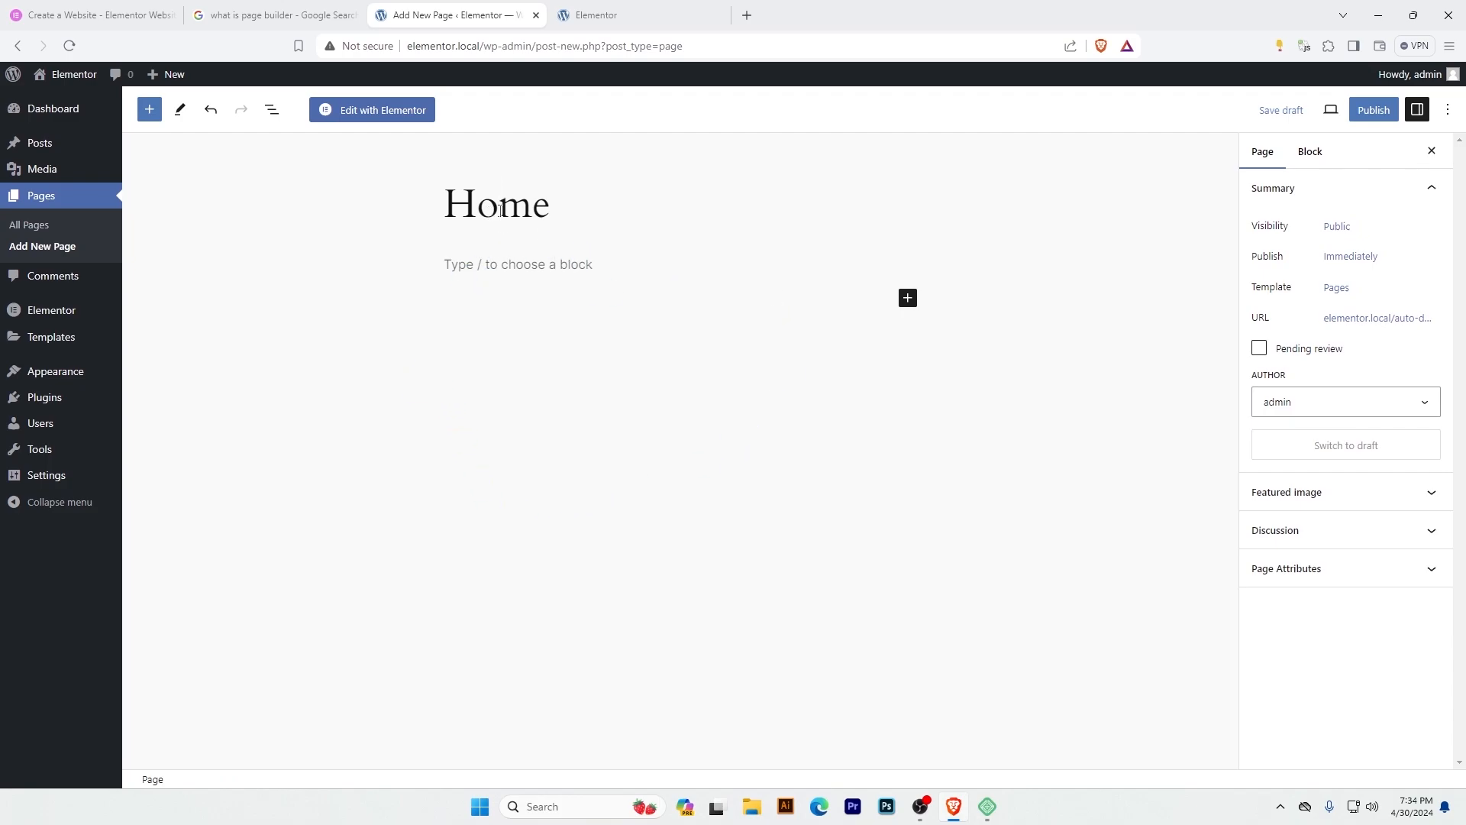
# Publish the Home page and confirm the publication.
pyautogui.click(1374, 111)
pyautogui.click(1319, 120)
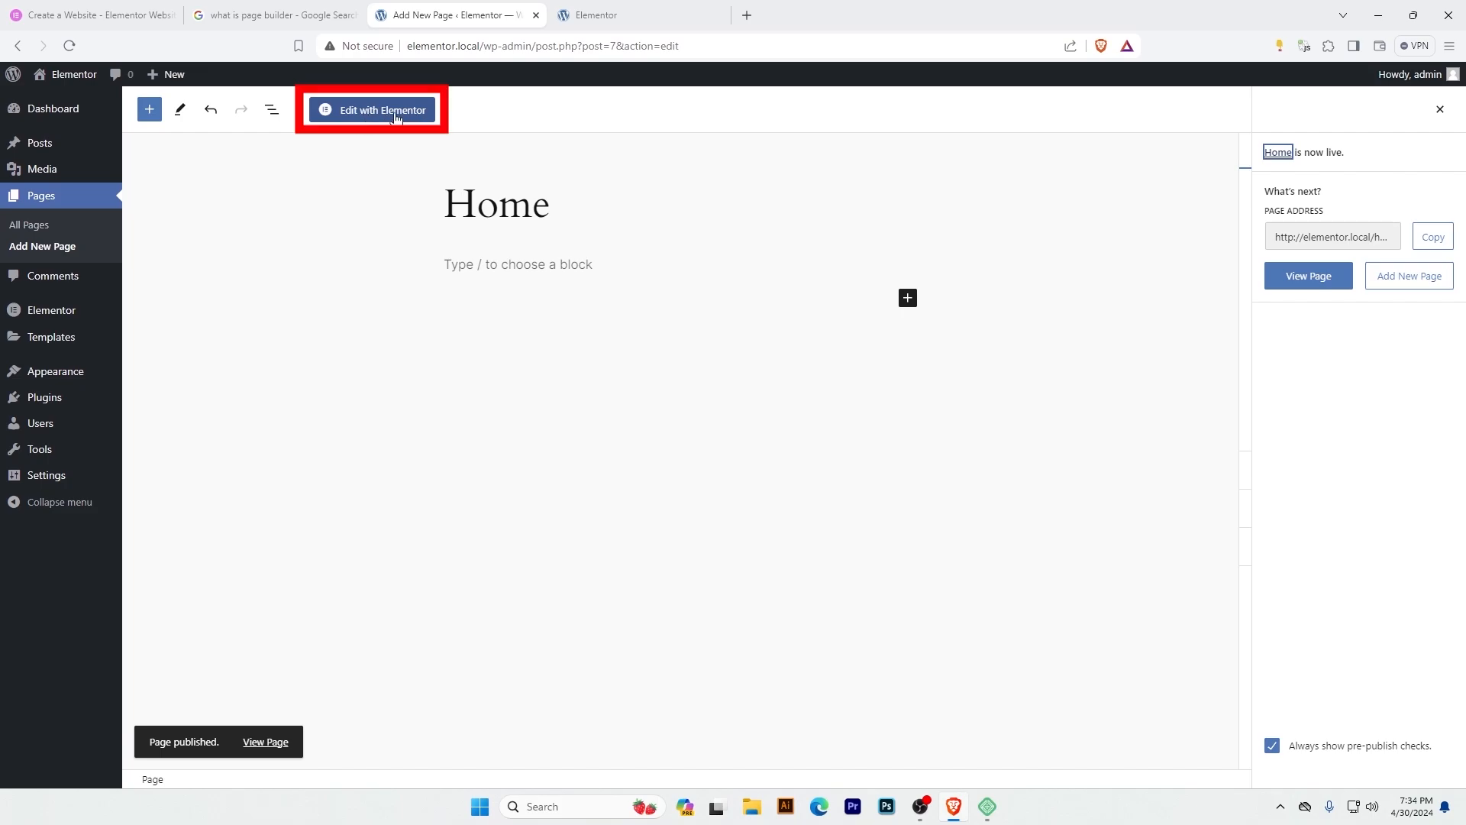
pyautogui.click(422, 482)
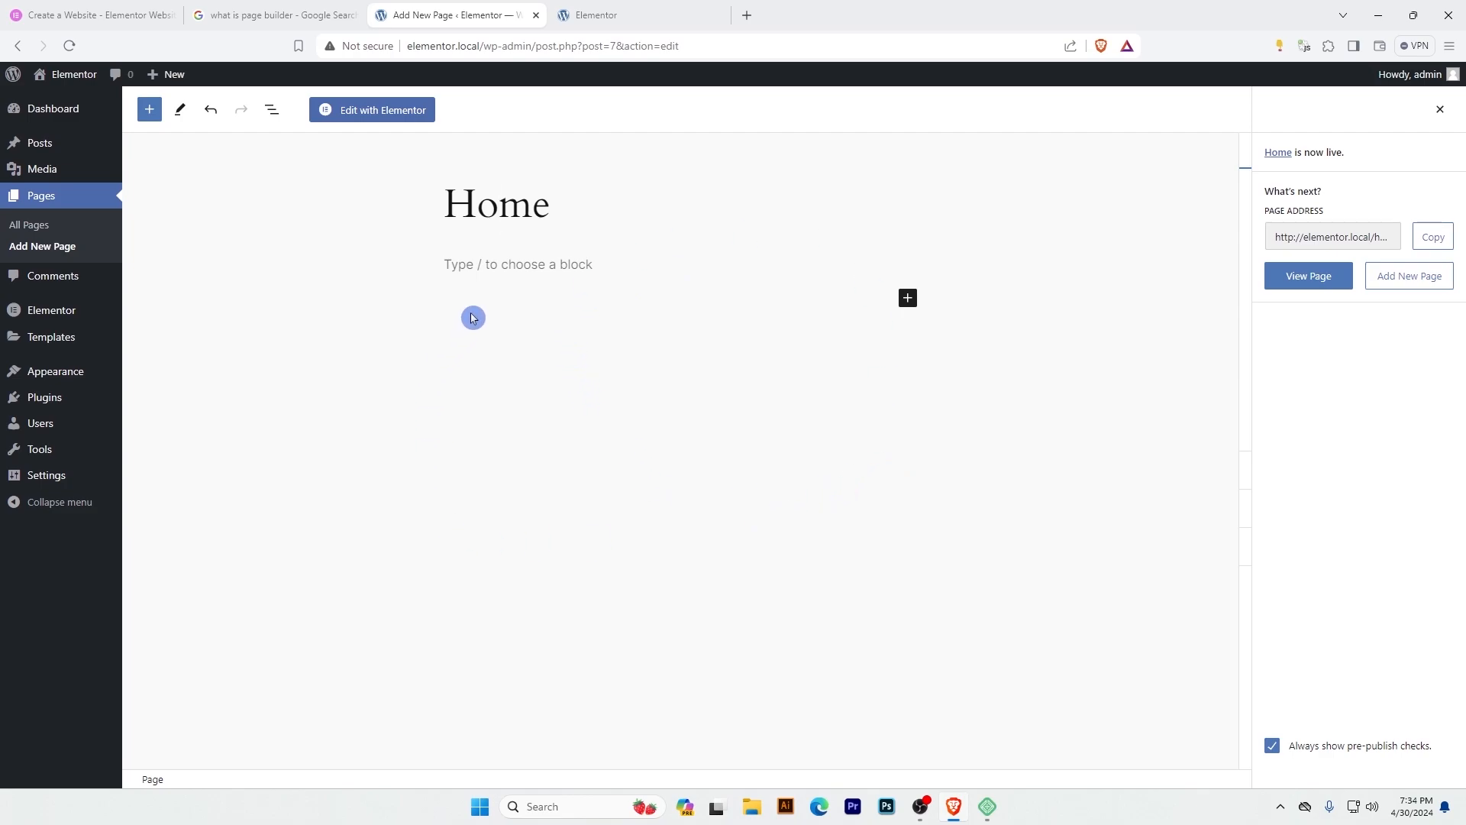
# Open the Home page in the Elementor editor, dismissing the AI notification, and look through the available widgets.
pyautogui.click(361, 118)
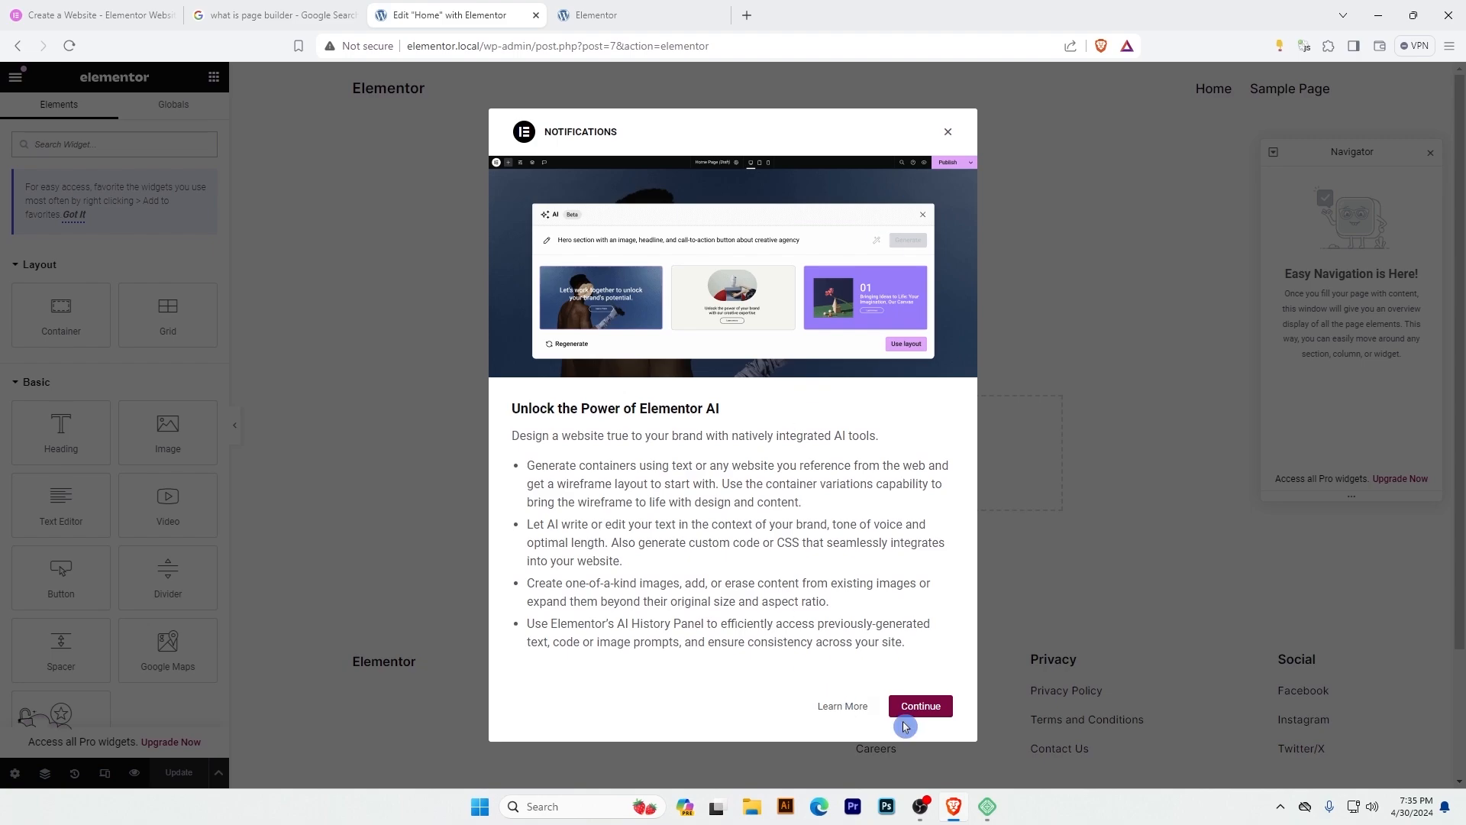
pyautogui.click(920, 706)
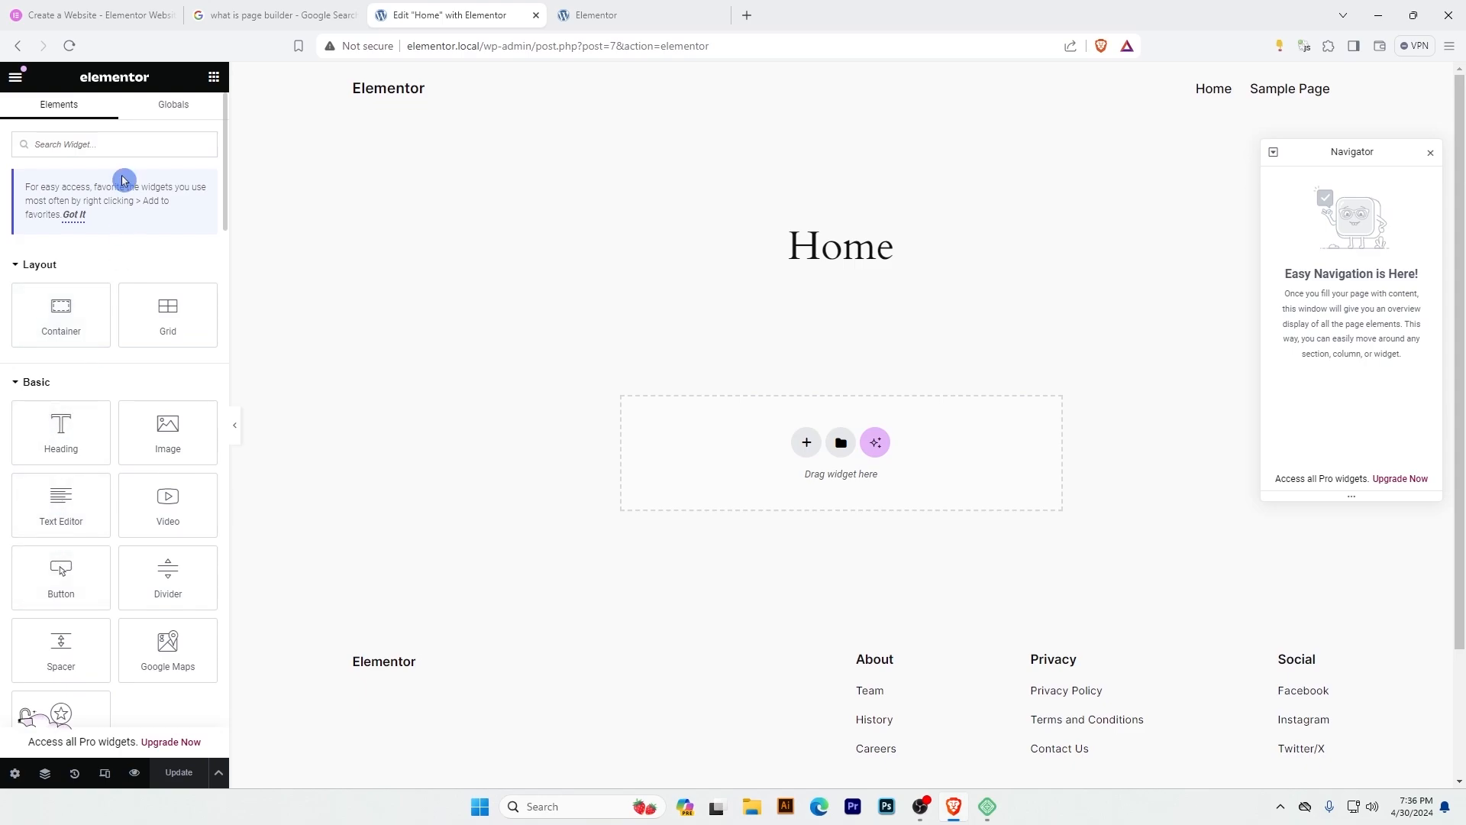
pyautogui.scroll(-6, 95, 382)
pyautogui.scroll(-12, 90, 400)
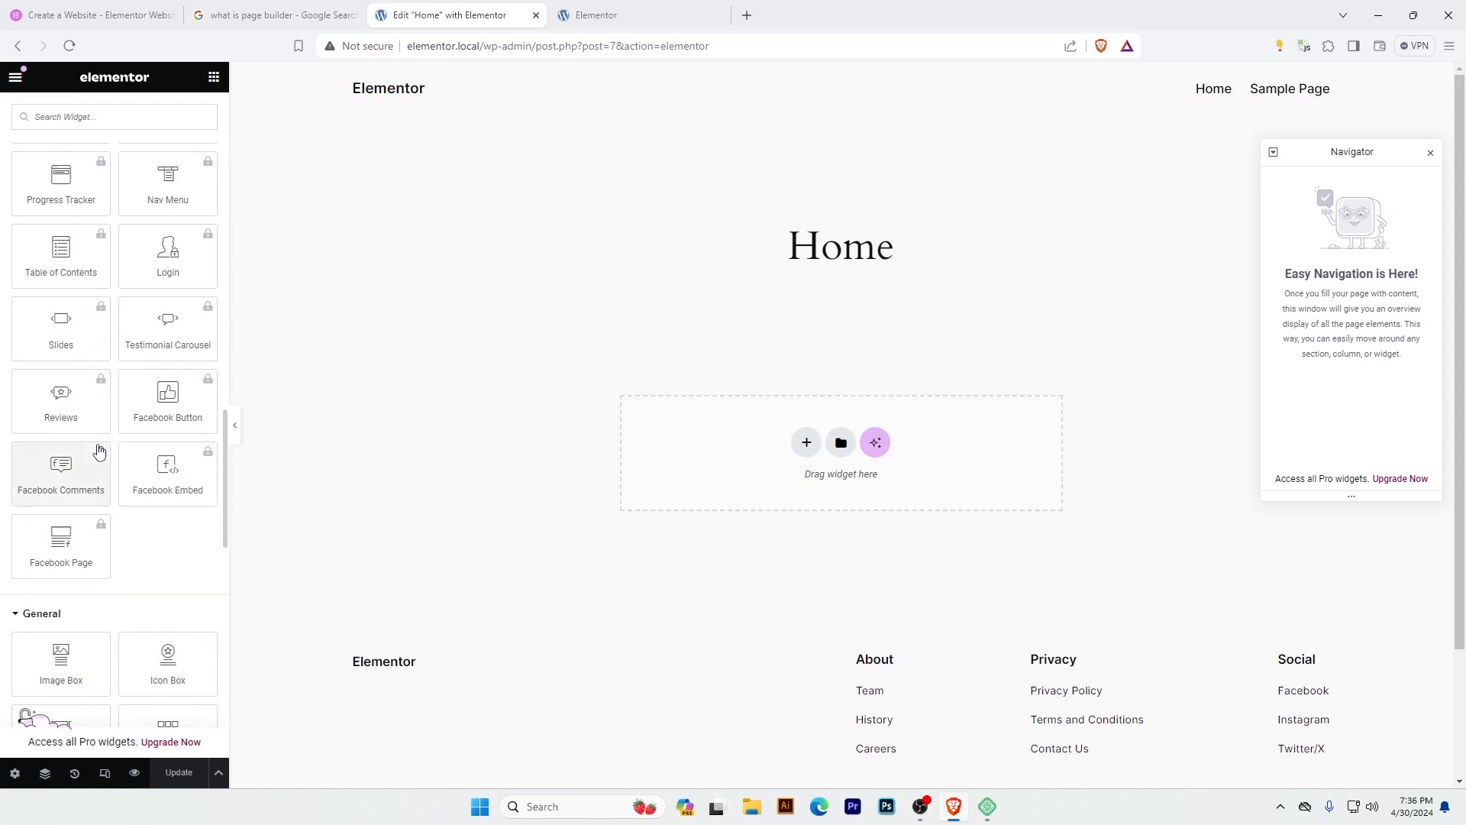
pyautogui.scroll(18, 101, 465)
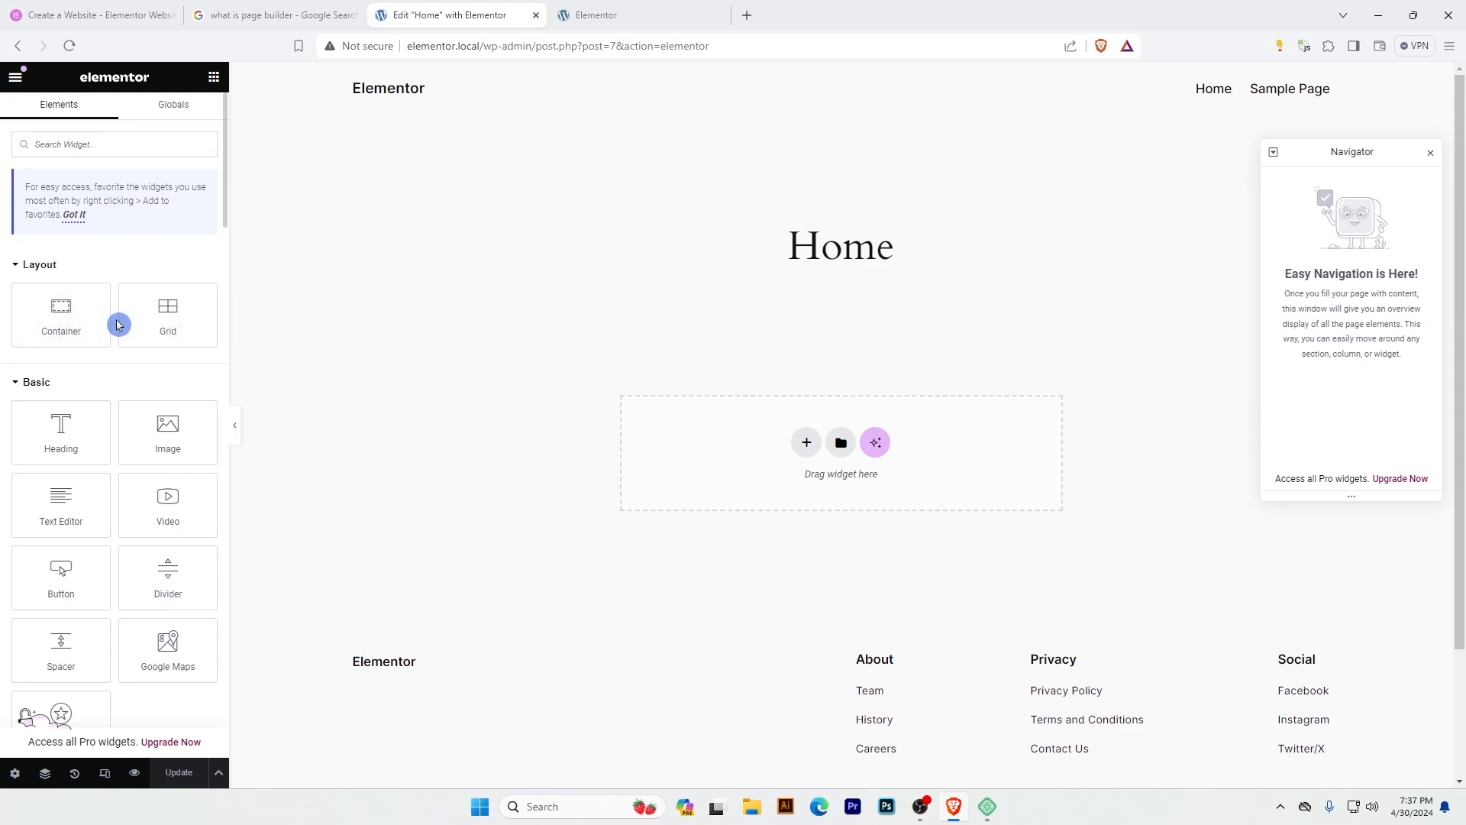
# Collapse the Layout and Basic widget categories, look through the Pro widgets and collapse that category too.
pyautogui.click(17, 267)
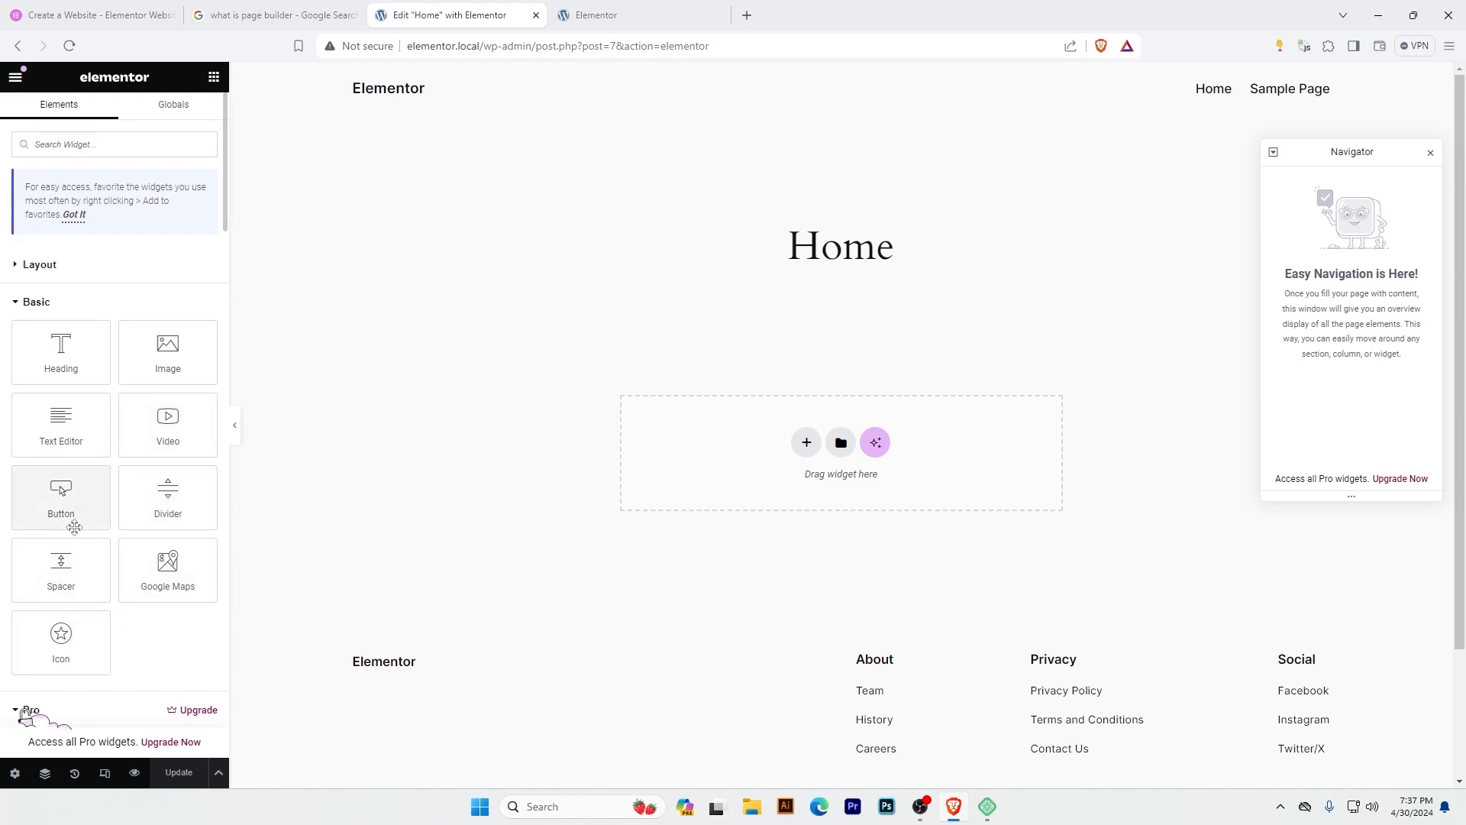
pyautogui.click(17, 304)
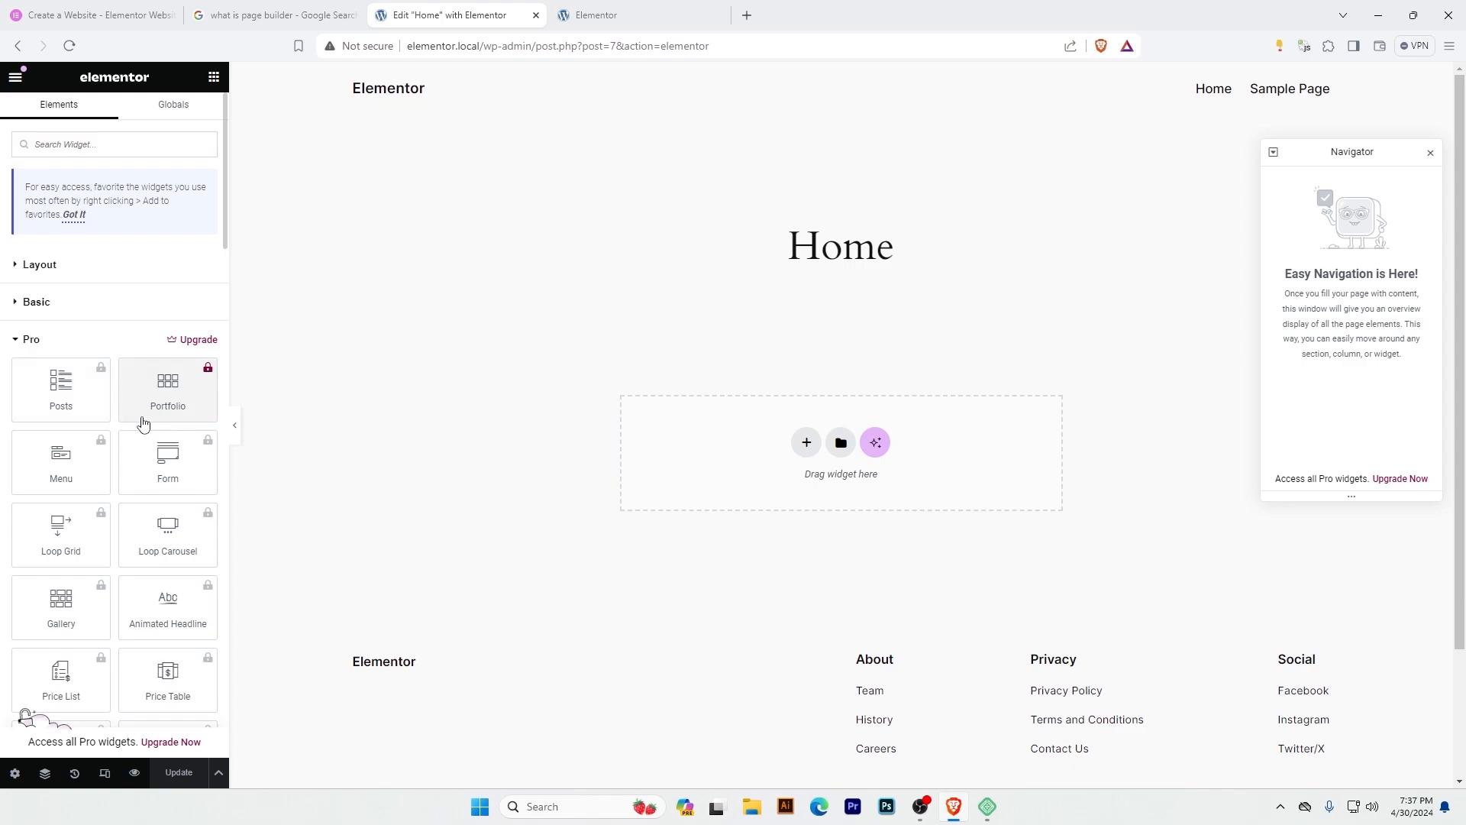
pyautogui.scroll(-1, 146, 428)
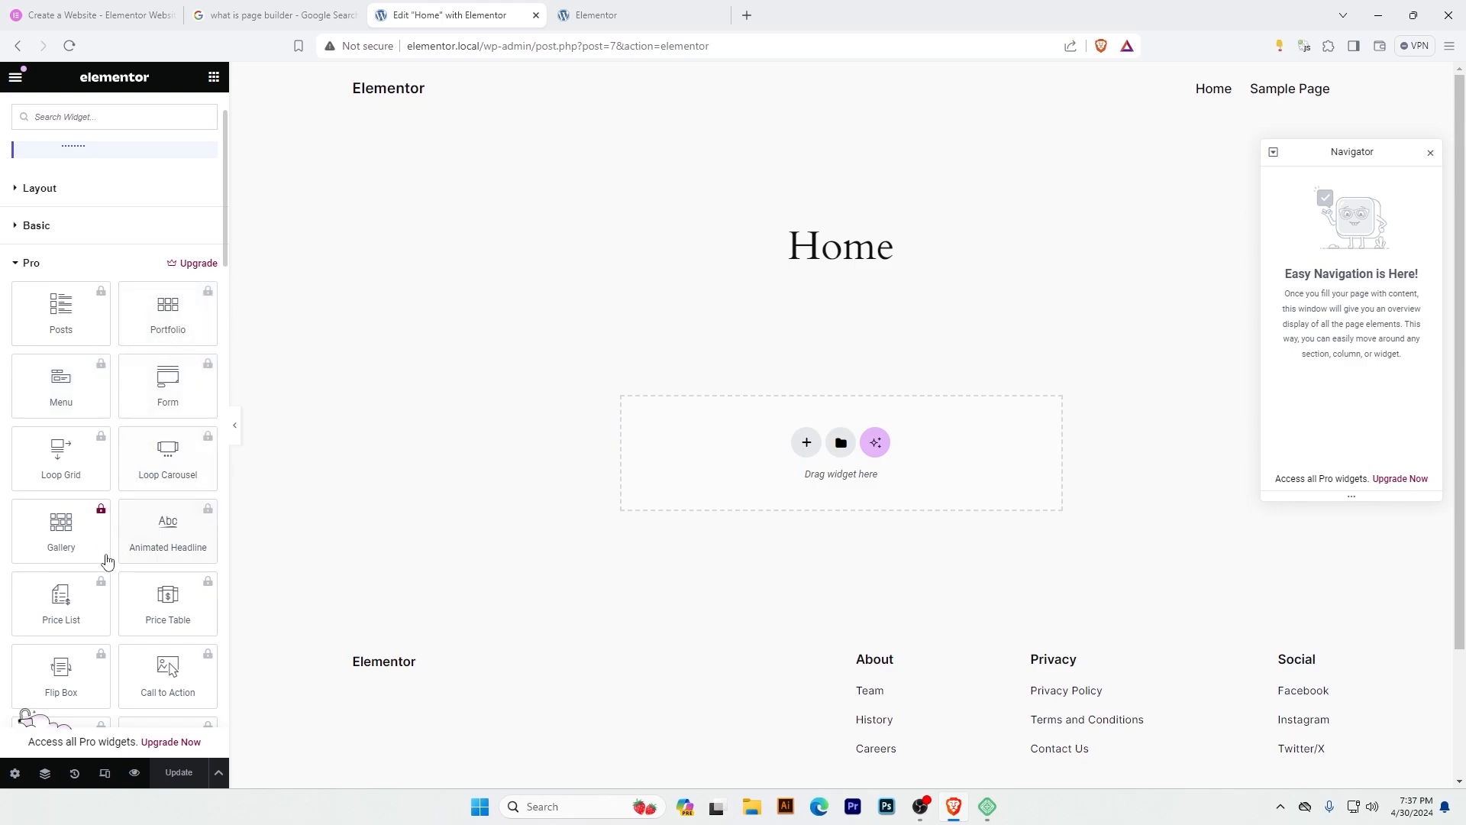
pyautogui.scroll(-5, 102, 512)
pyautogui.scroll(5, 102, 514)
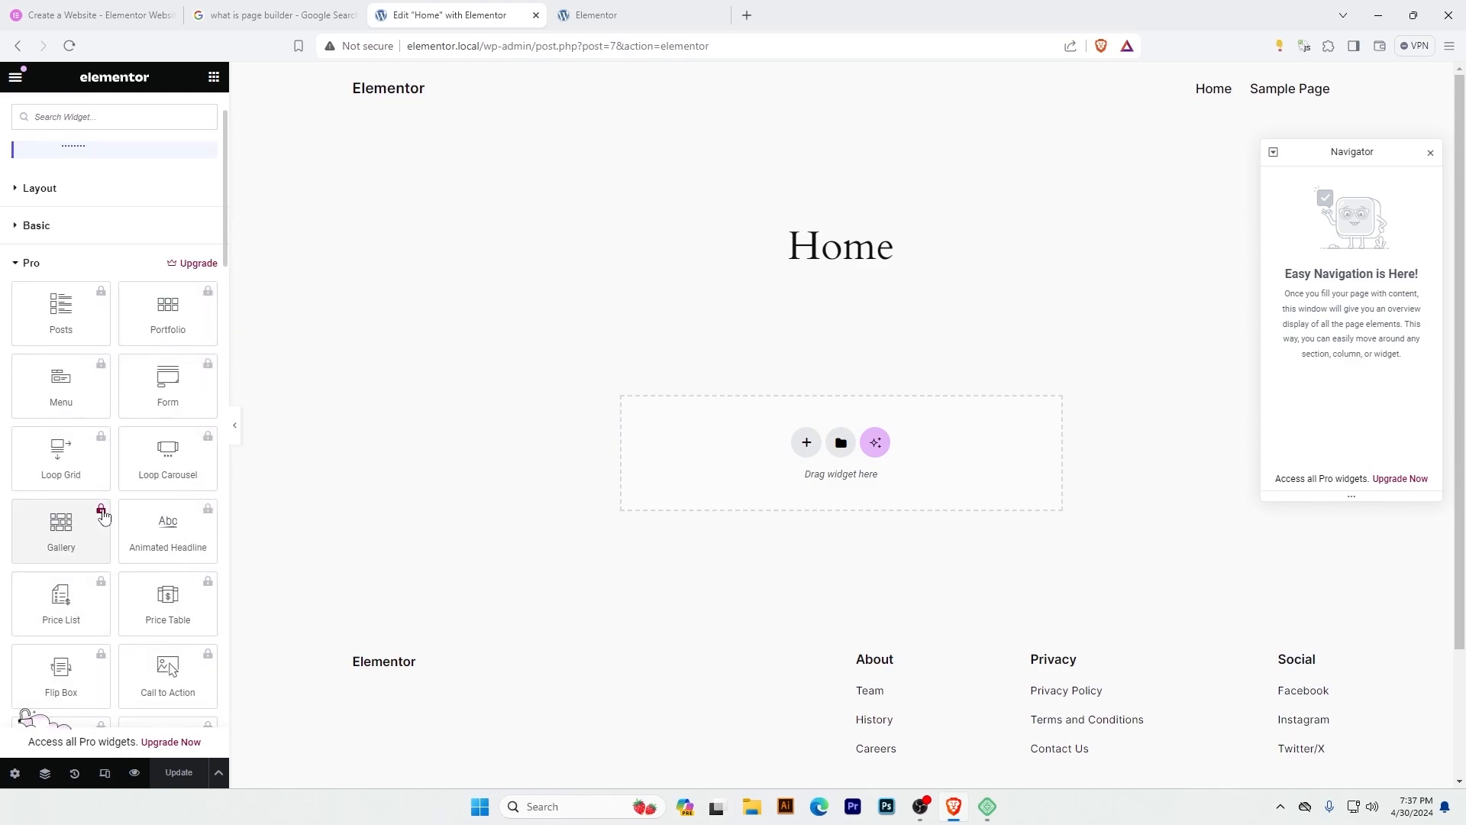
pyautogui.scroll(-10, 107, 397)
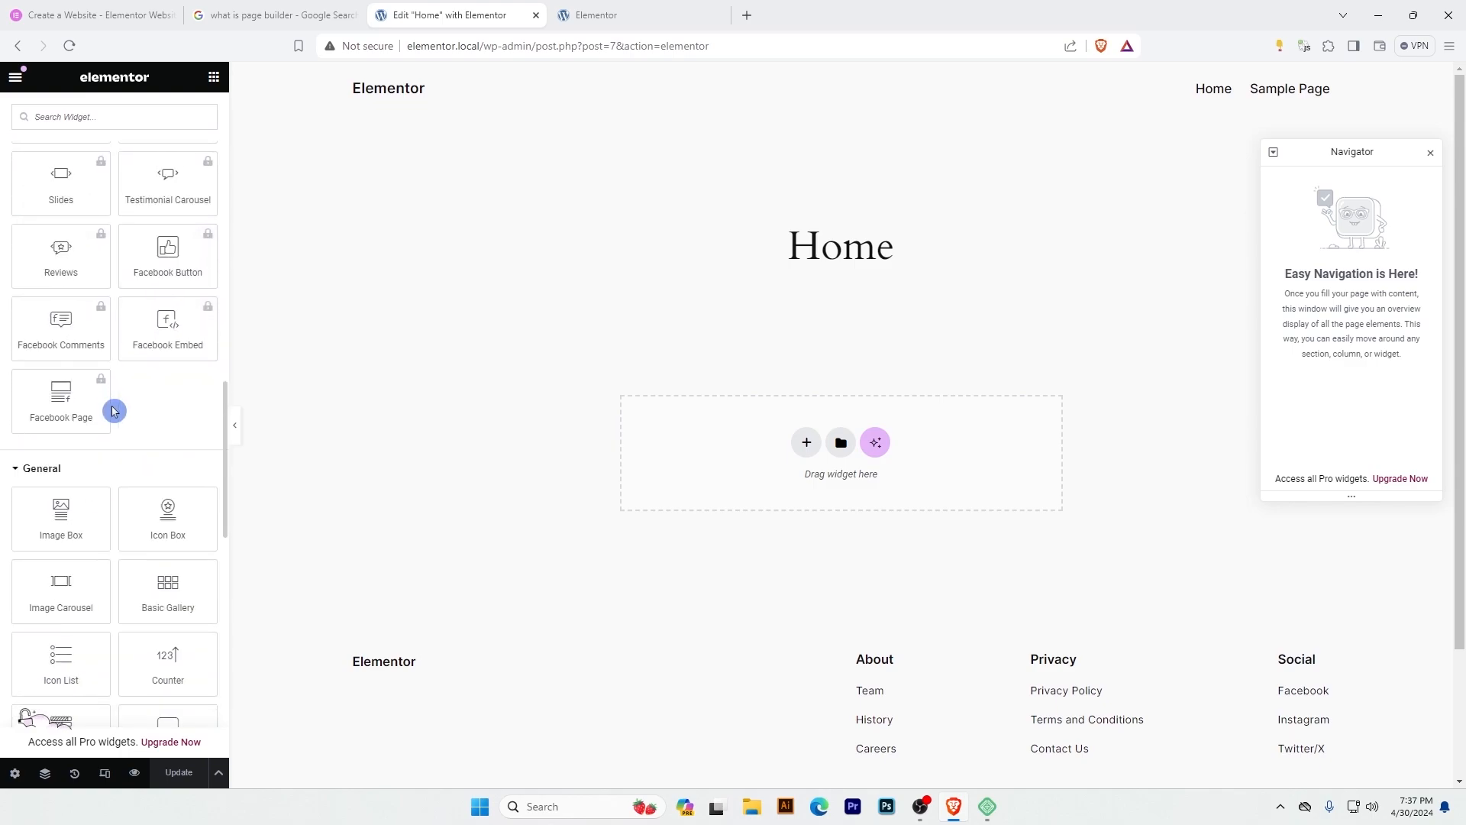
pyautogui.scroll(10, 113, 411)
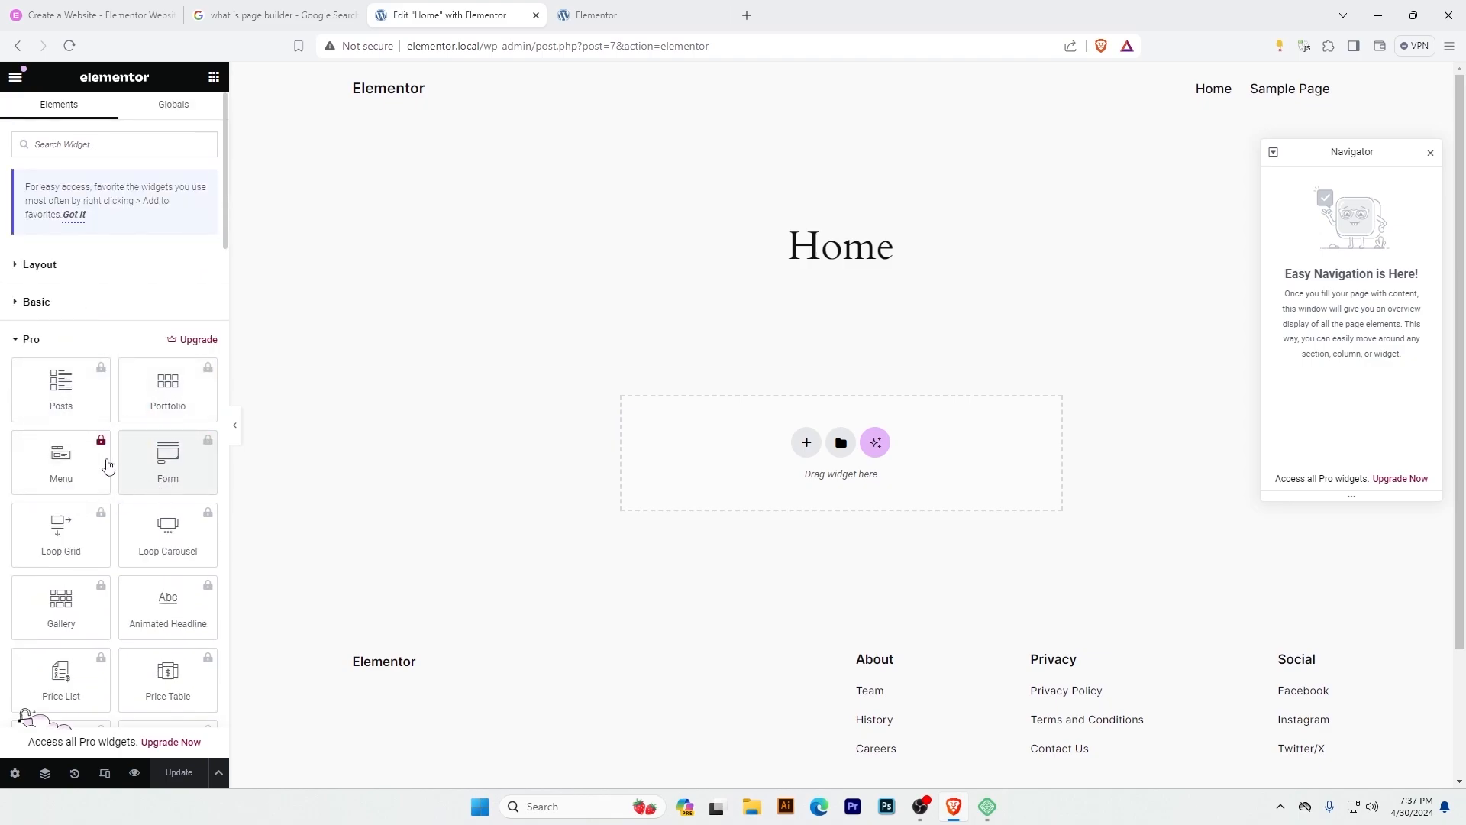
pyautogui.click(15, 341)
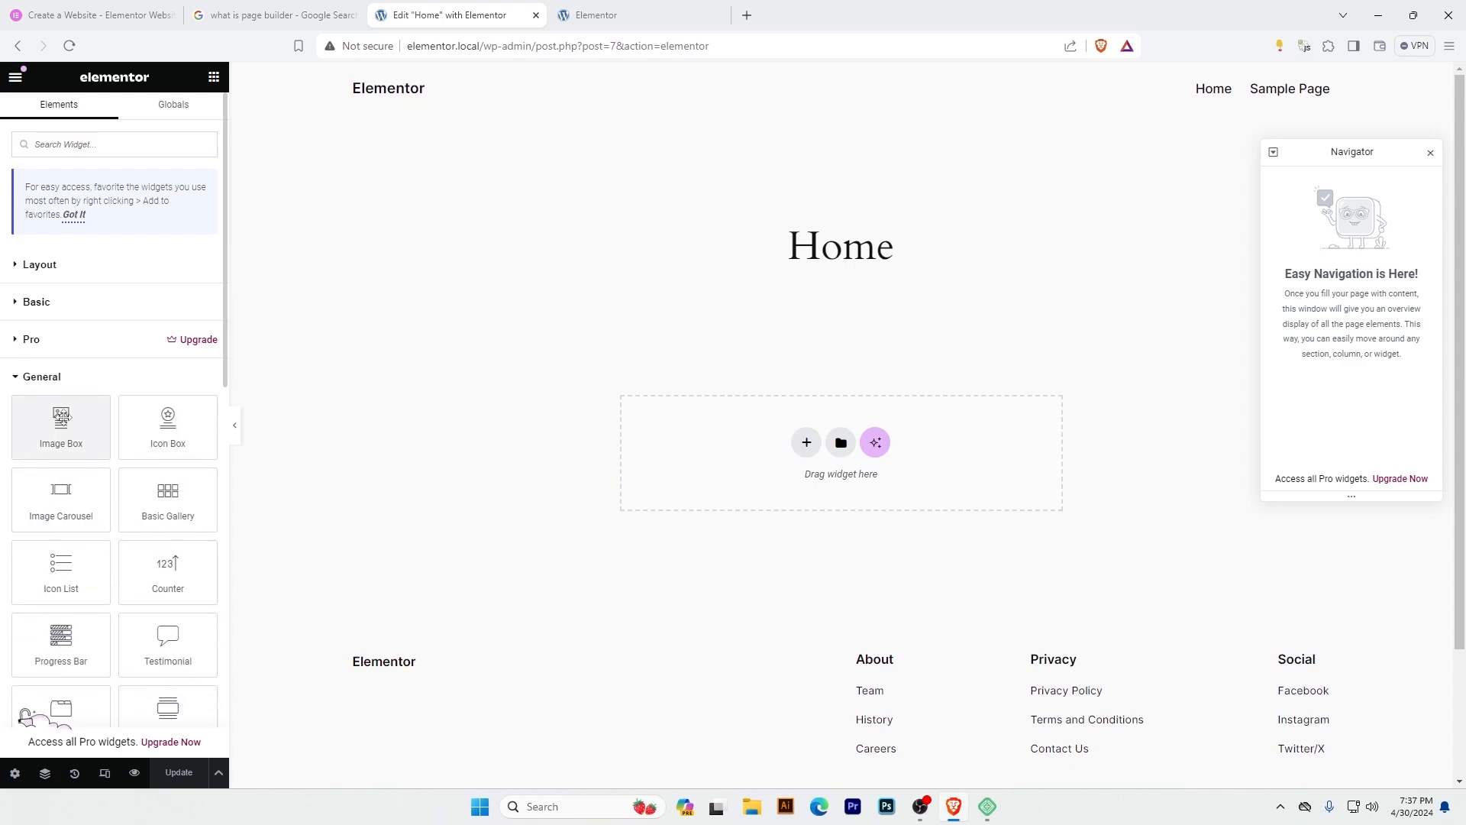
# Look through the General widgets, expand the WordPress category and review the remaining widget categories.
pyautogui.scroll(-1, 80, 486)
pyautogui.scroll(1, 83, 488)
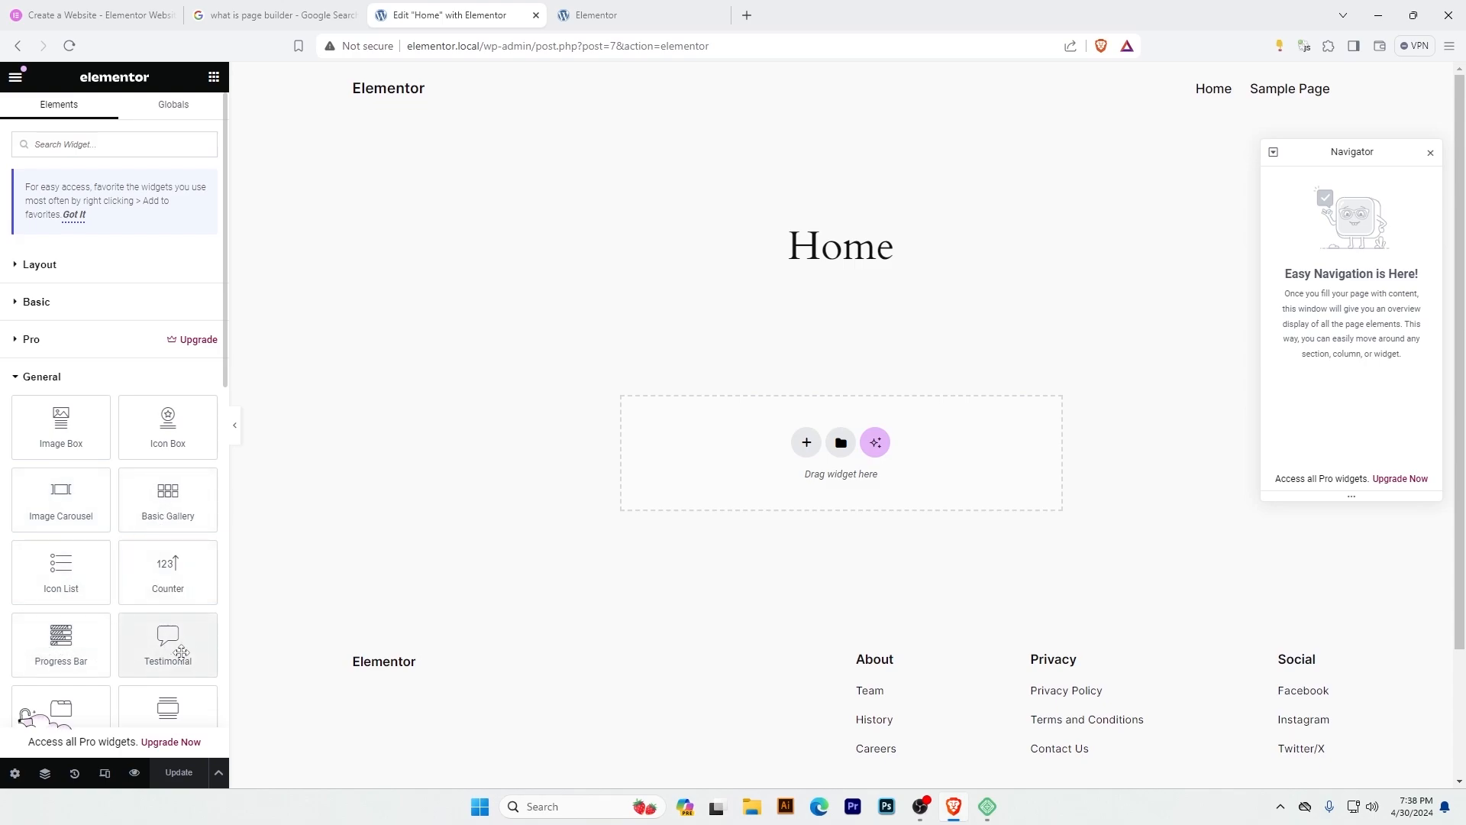
pyautogui.scroll(-6, 92, 562)
pyautogui.scroll(-3, 92, 563)
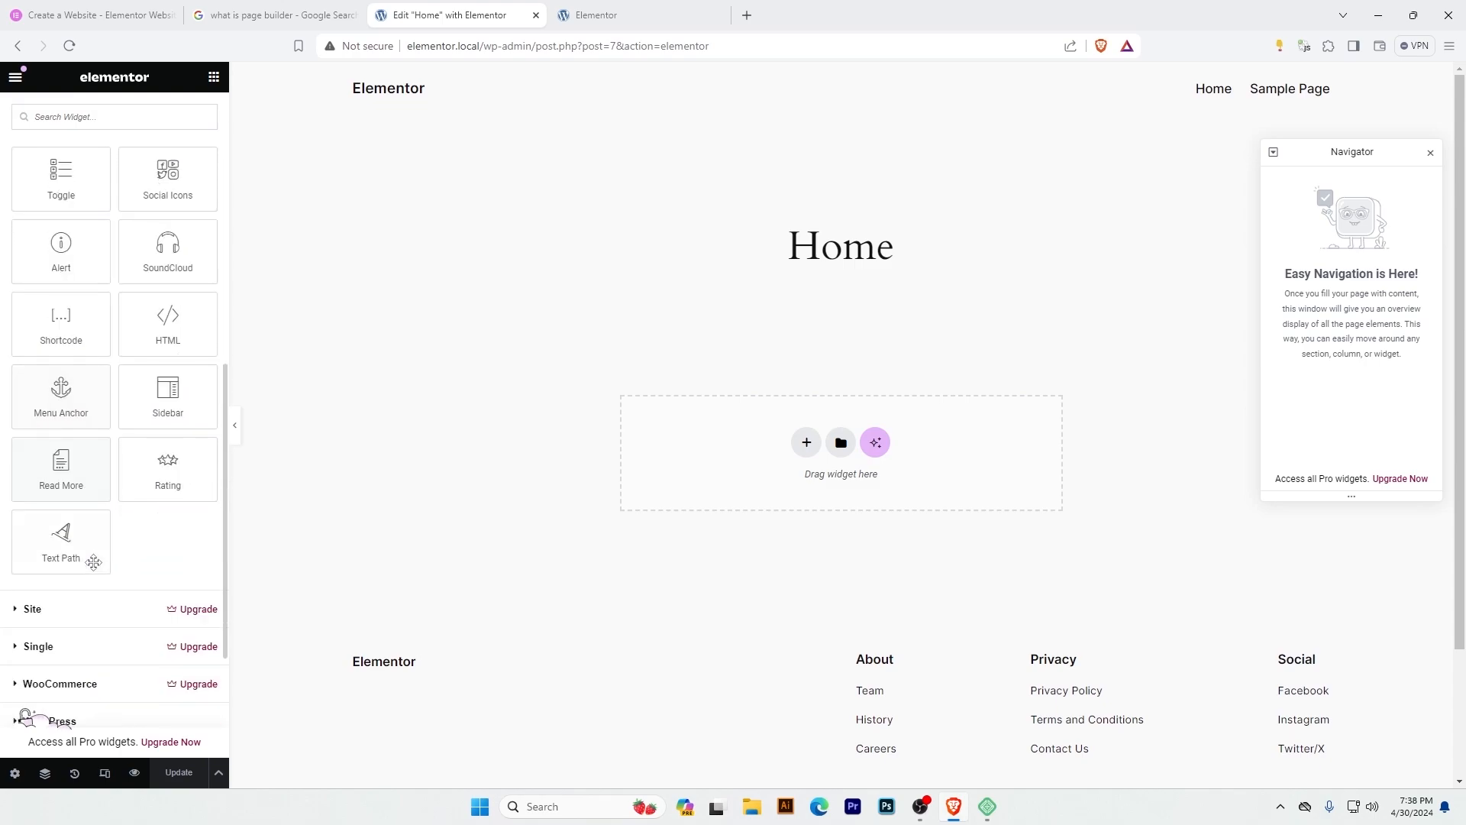
pyautogui.click(154, 287)
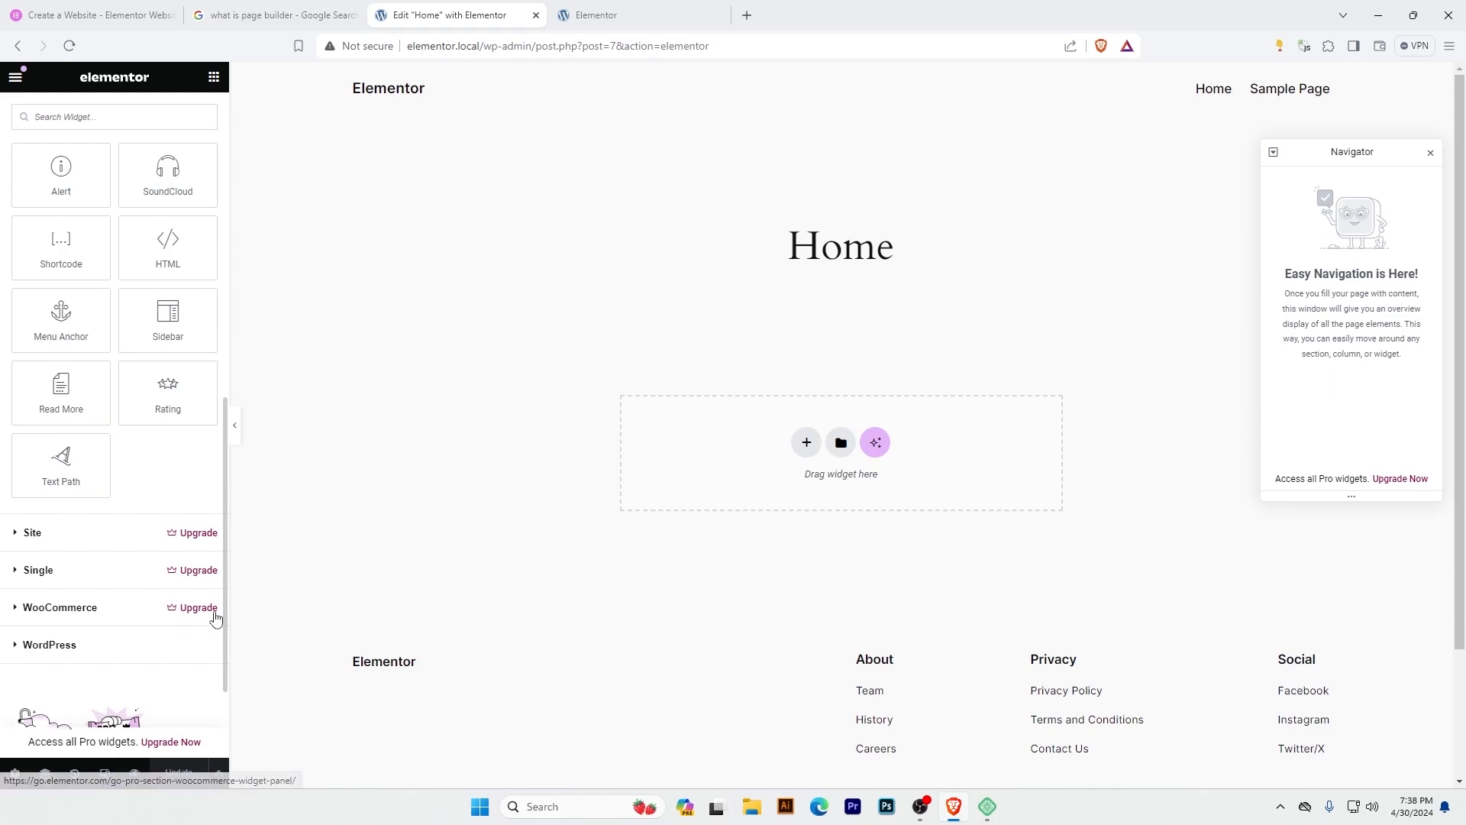
pyautogui.click(19, 646)
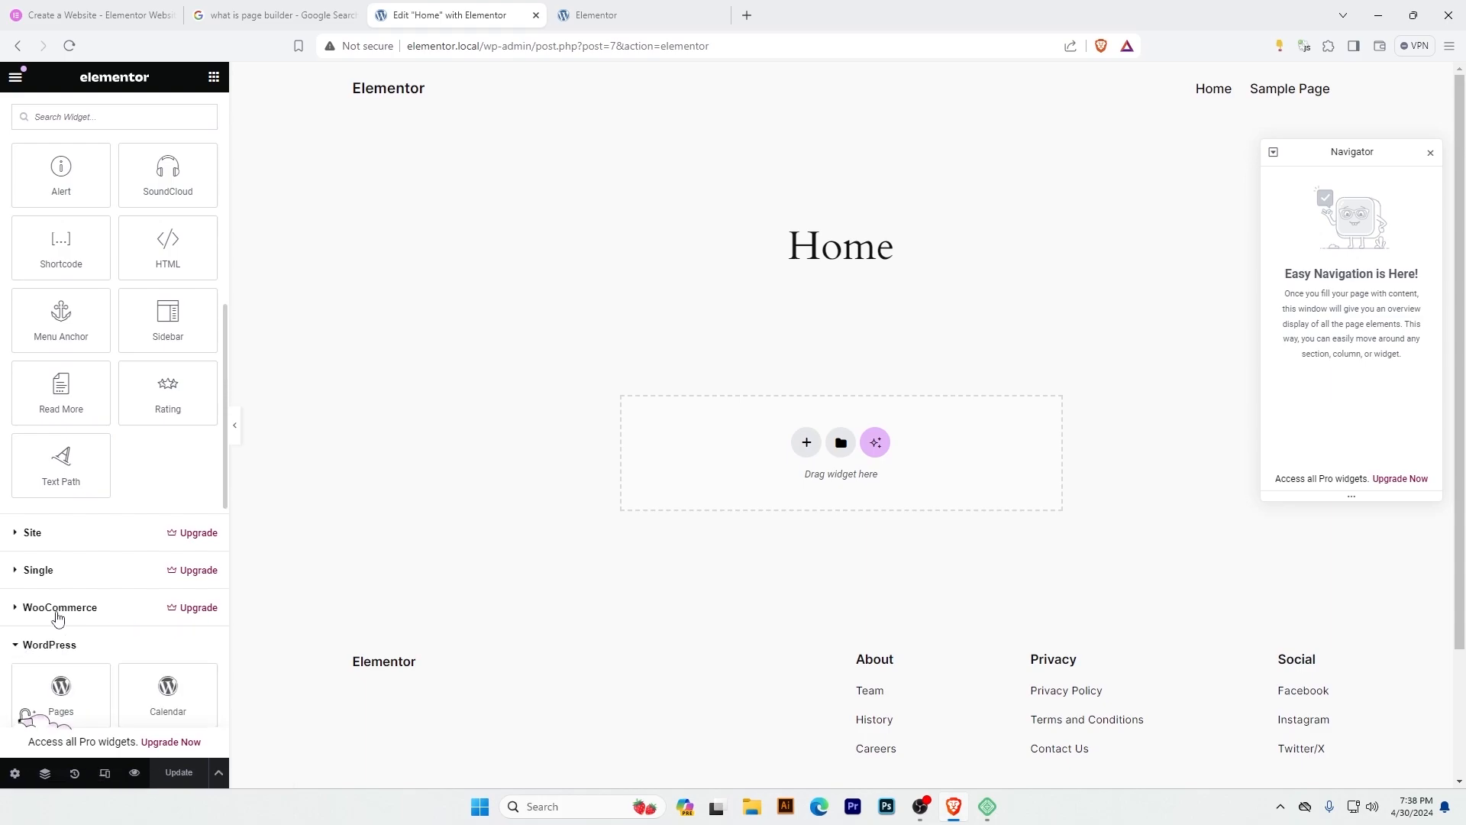
pyautogui.scroll(-10, 121, 619)
pyautogui.scroll(15, 131, 617)
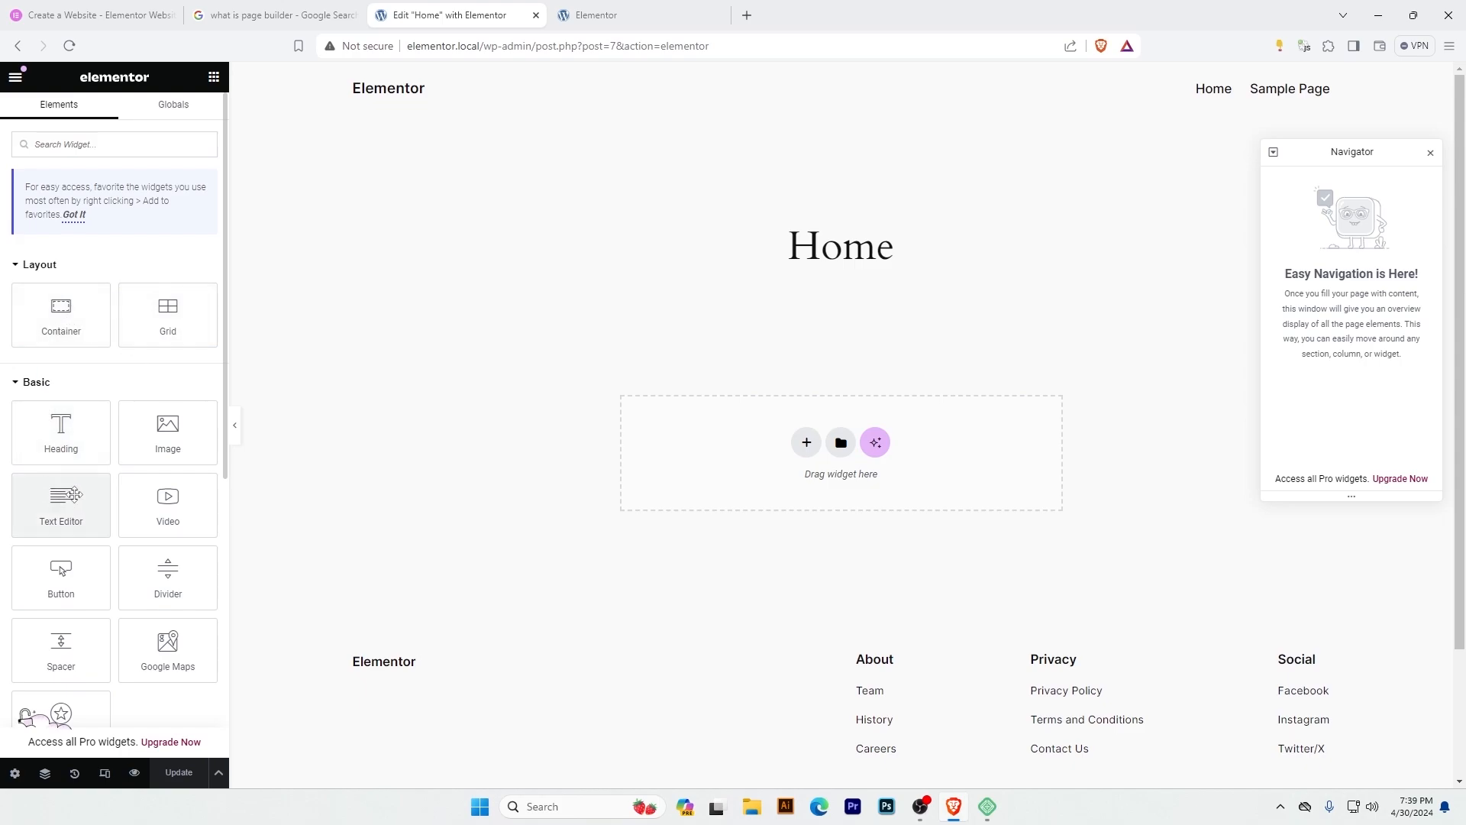
pyautogui.scroll(-1, 74, 495)
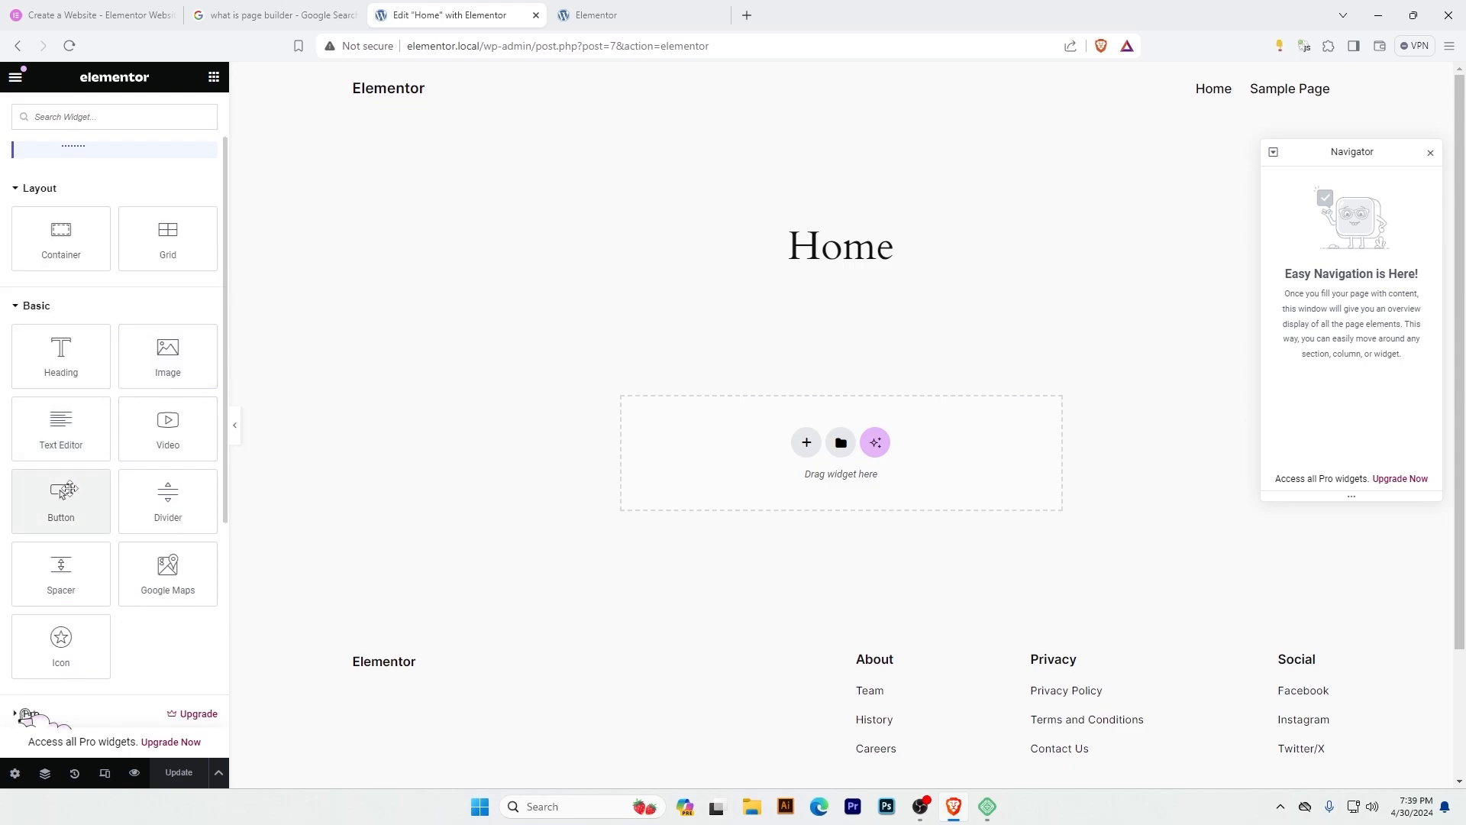
pyautogui.scroll(1, 63, 493)
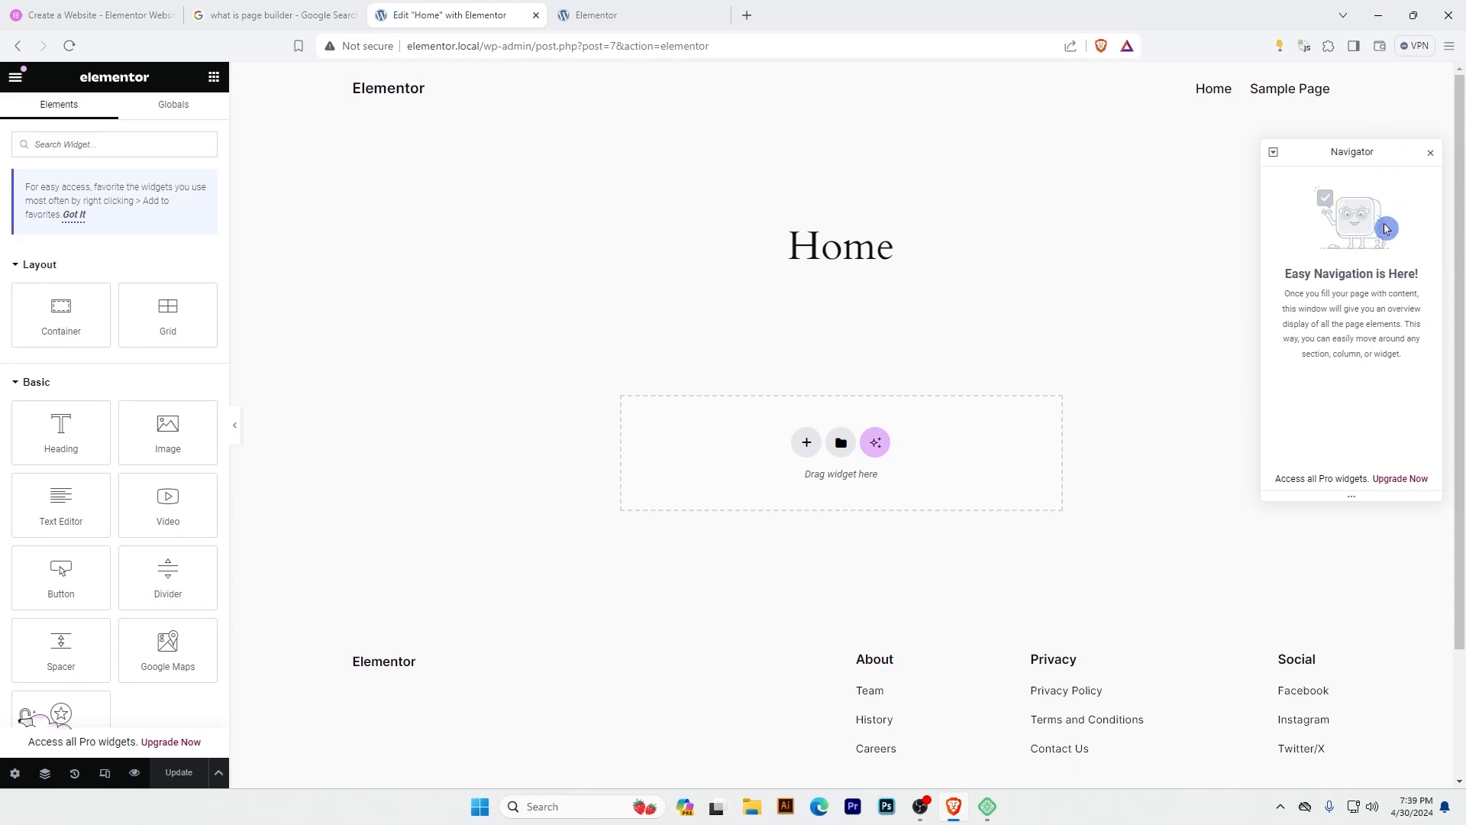
# Close the Navigator, reopen it and move its window slightly down and inward over the canvas.
pyautogui.click(1431, 152)
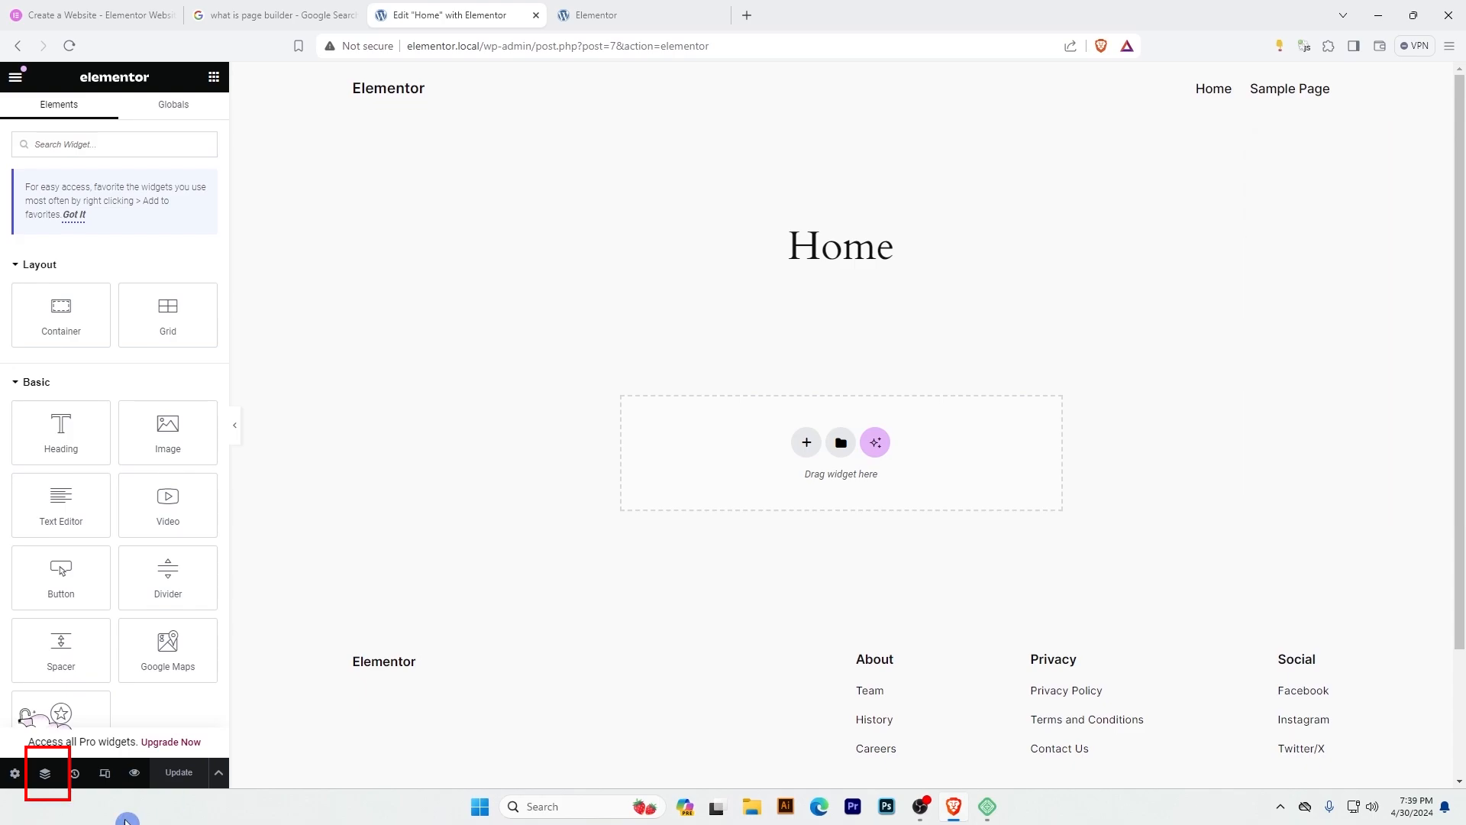
pyautogui.click(46, 776)
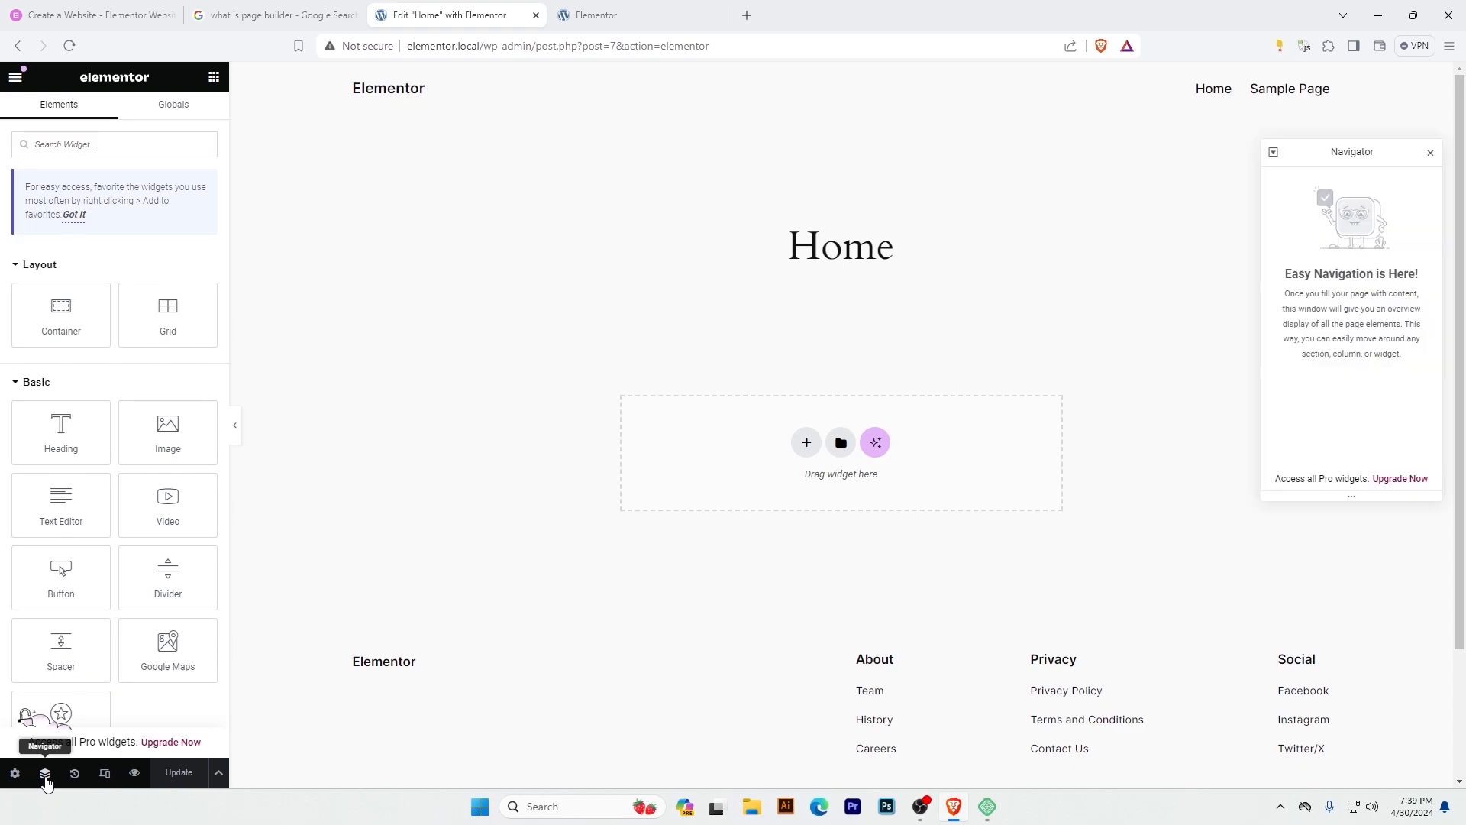
pyautogui.moveTo(1349, 154)
pyautogui.mouseDown()
pyautogui.moveTo(1231, 262)
pyautogui.moveTo(1234, 244)
pyautogui.moveTo(726, 177)
pyautogui.moveTo(560, 222)
pyautogui.moveTo(1299, 361)
pyautogui.moveTo(1342, 422)
pyautogui.moveTo(1349, 270)
pyautogui.moveTo(1332, 177)
pyautogui.mouseUp()
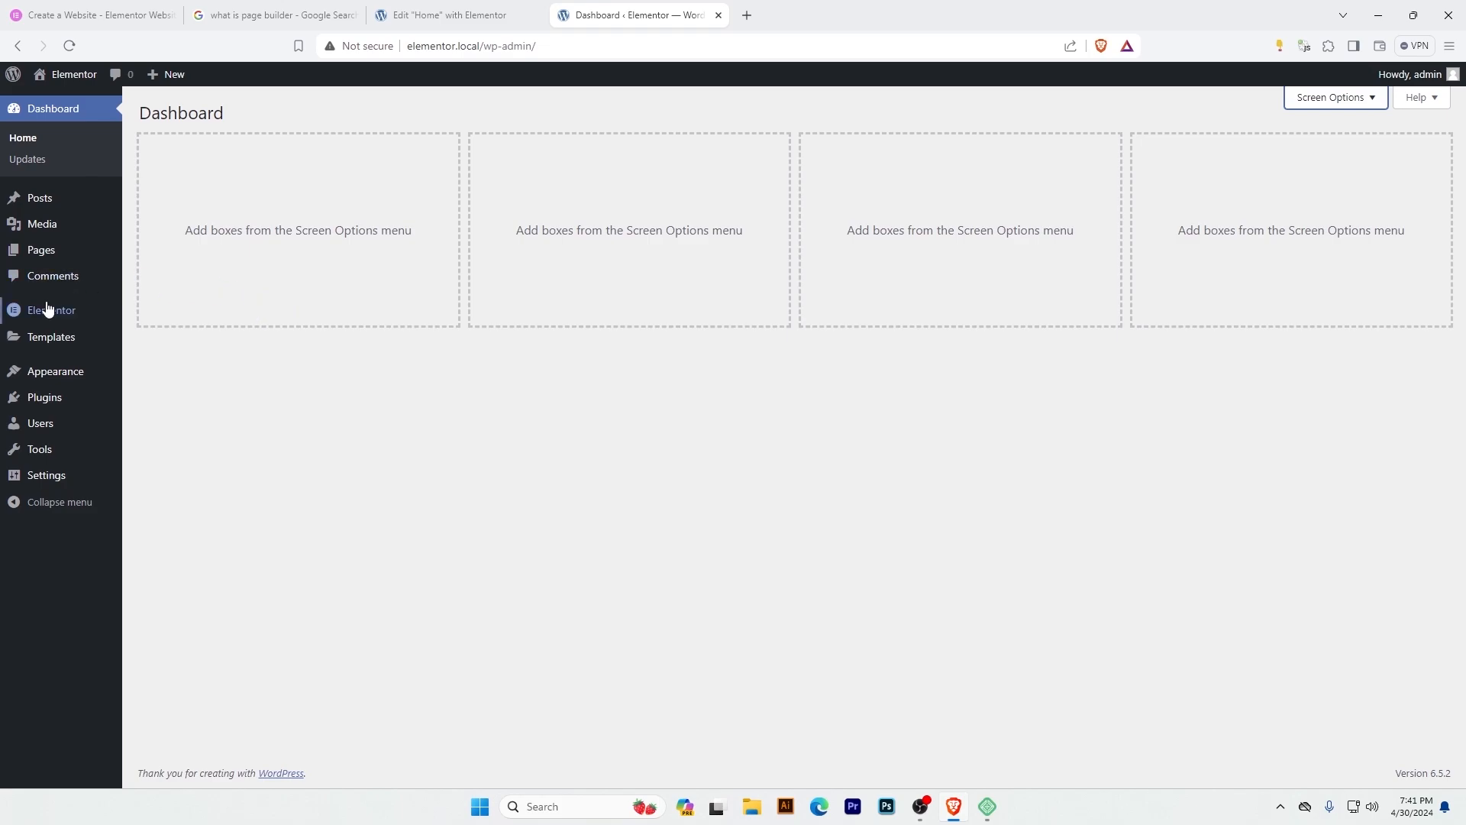
# Set the Editor Top Bar experiment to Active in Elementor's Features settings and save the changes.
pyautogui.moveTo(33, 318)
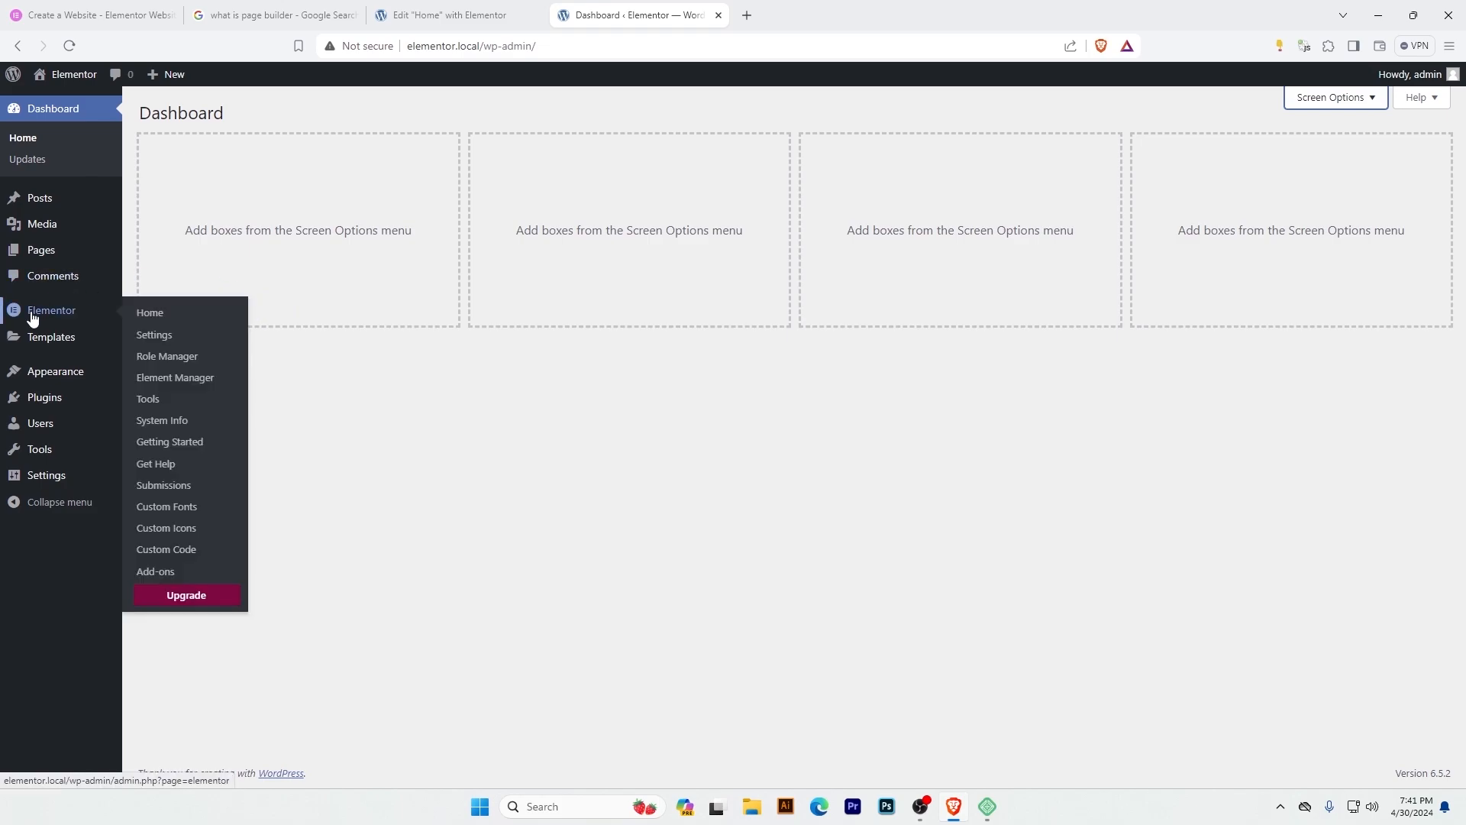
pyautogui.click(172, 346)
pyautogui.click(393, 161)
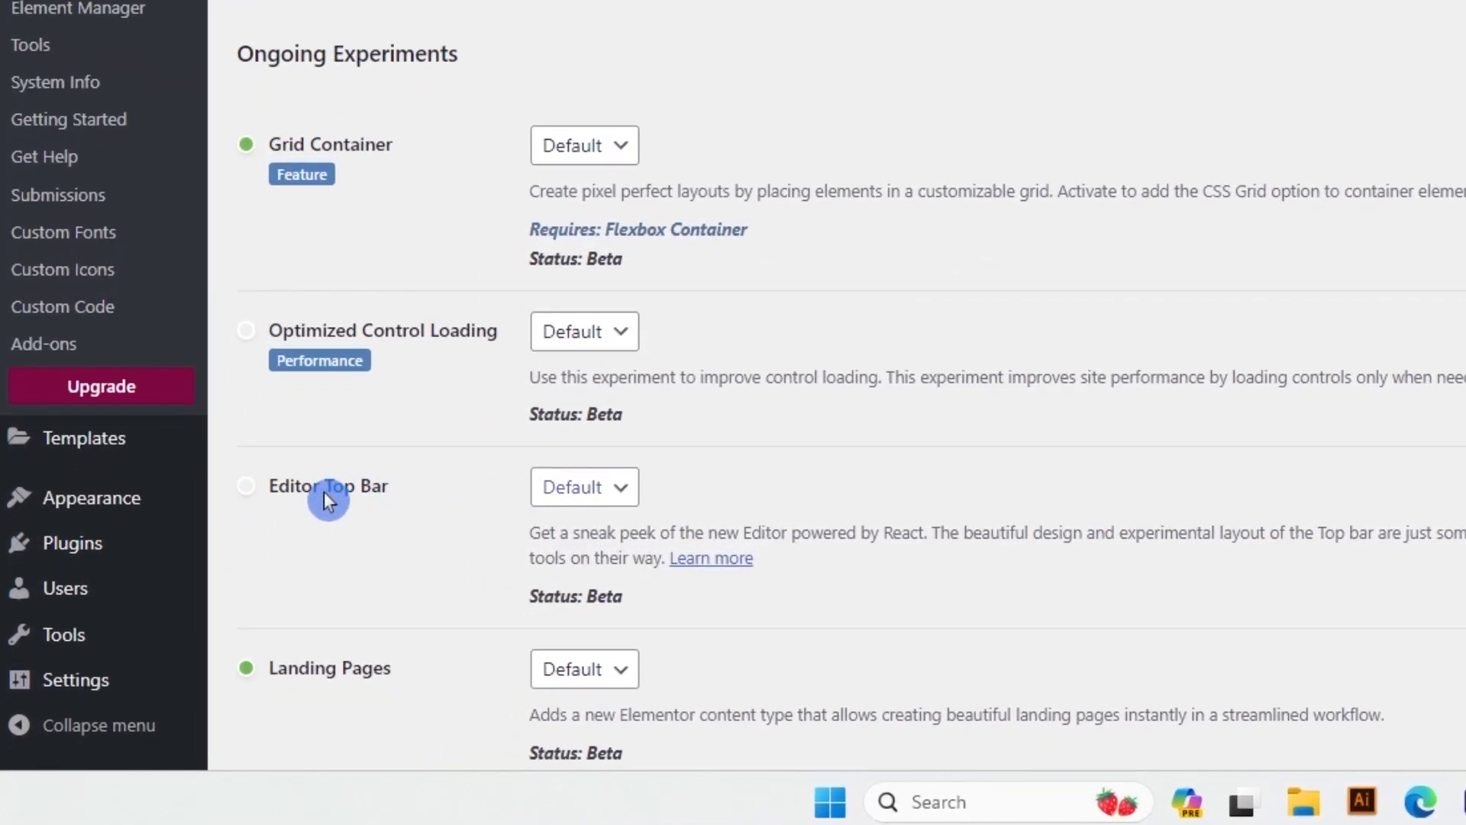
pyautogui.moveTo(252, 501)
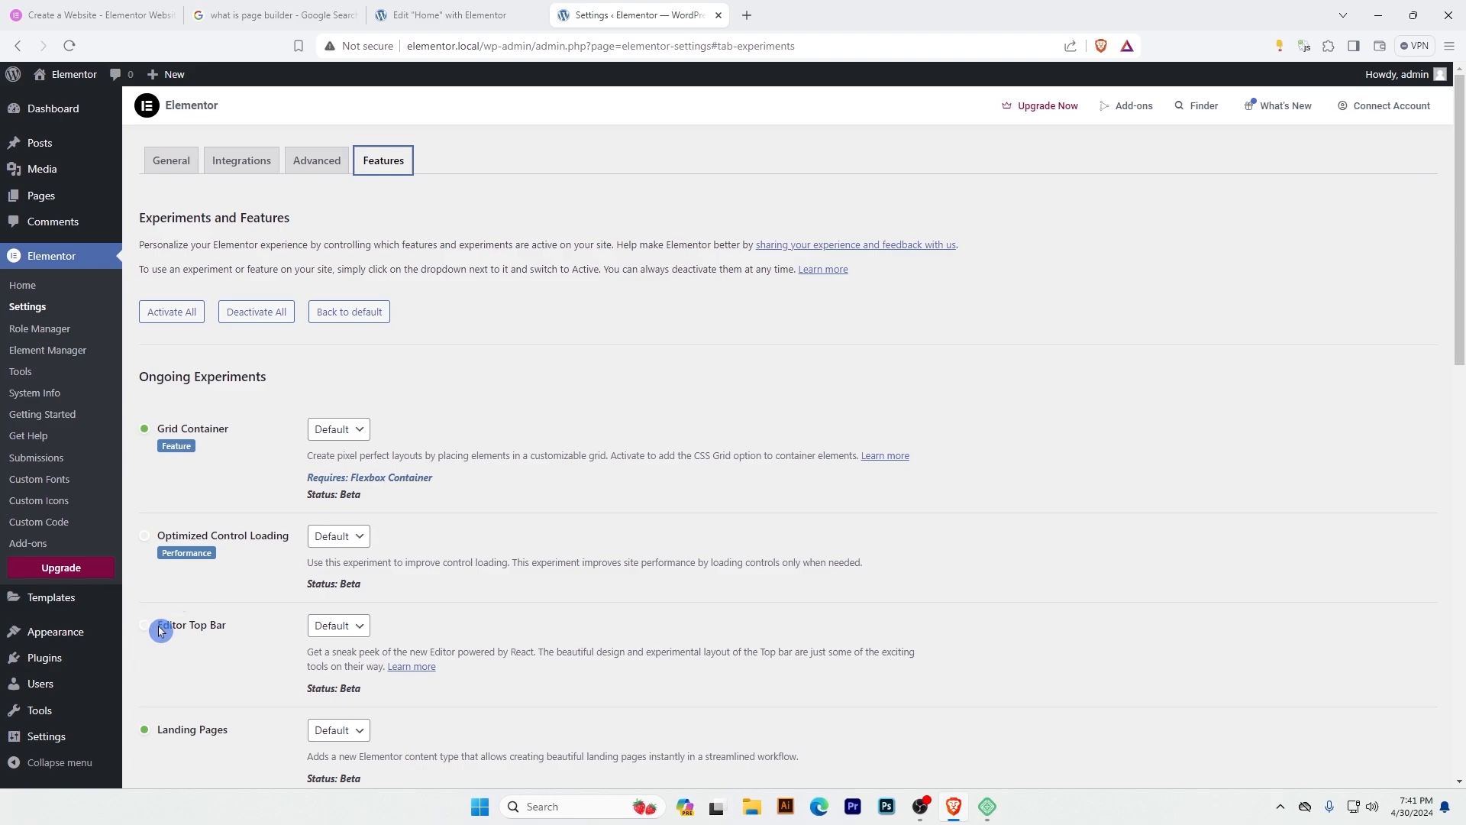
pyautogui.click(340, 628)
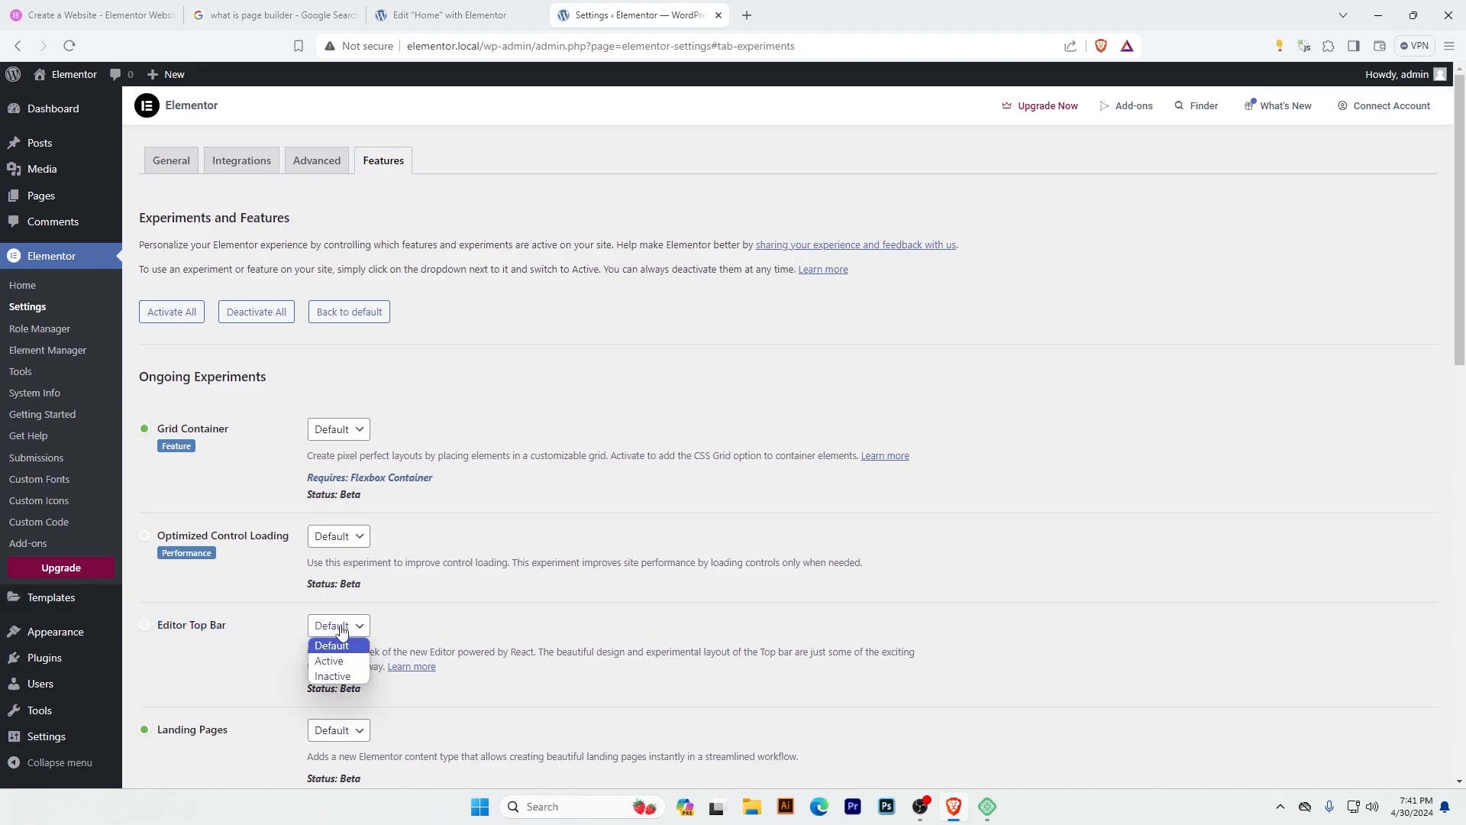
pyautogui.click(336, 663)
pyautogui.scroll(-20, 909, 520)
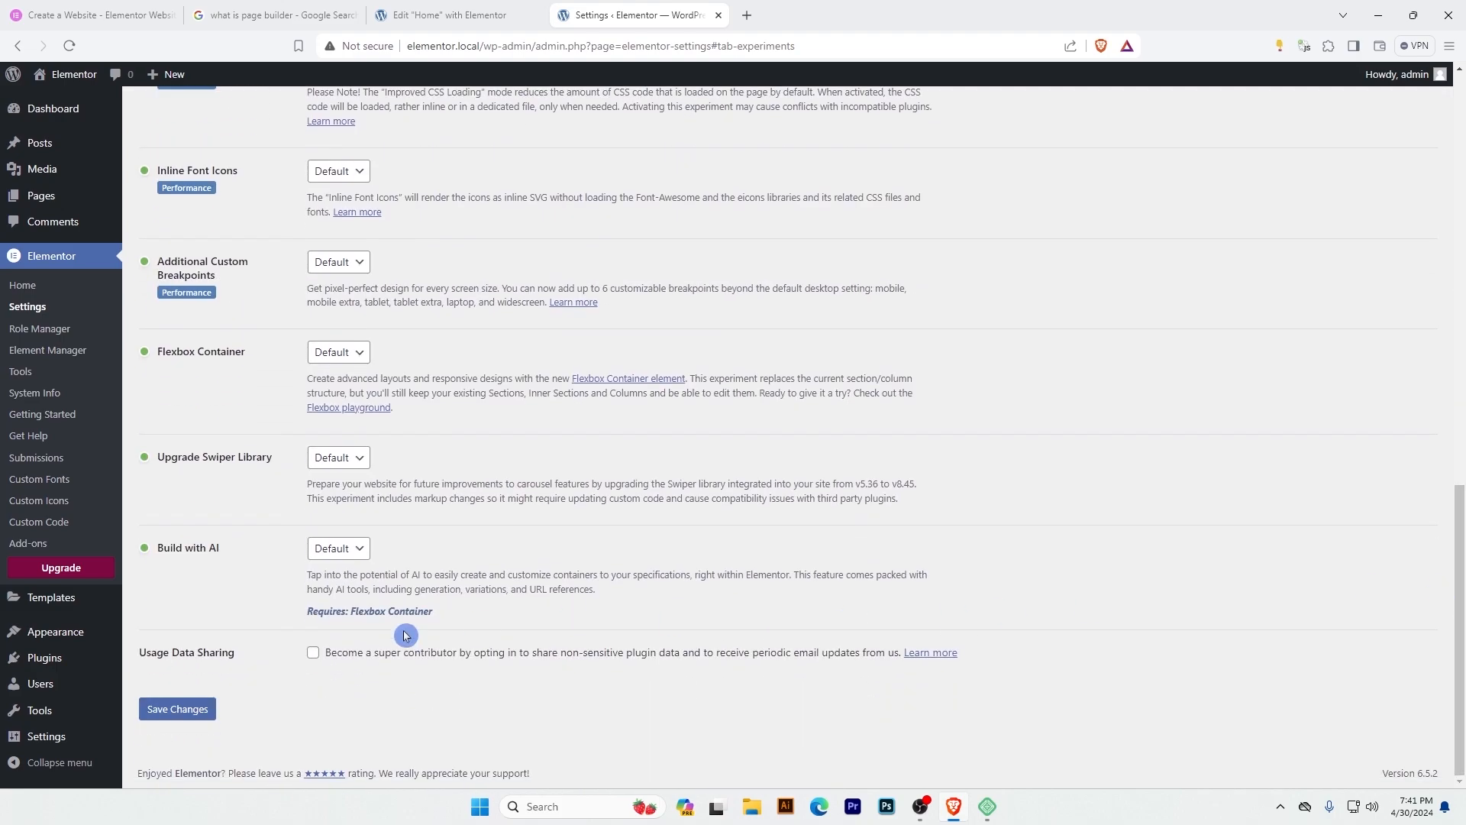
pyautogui.click(177, 708)
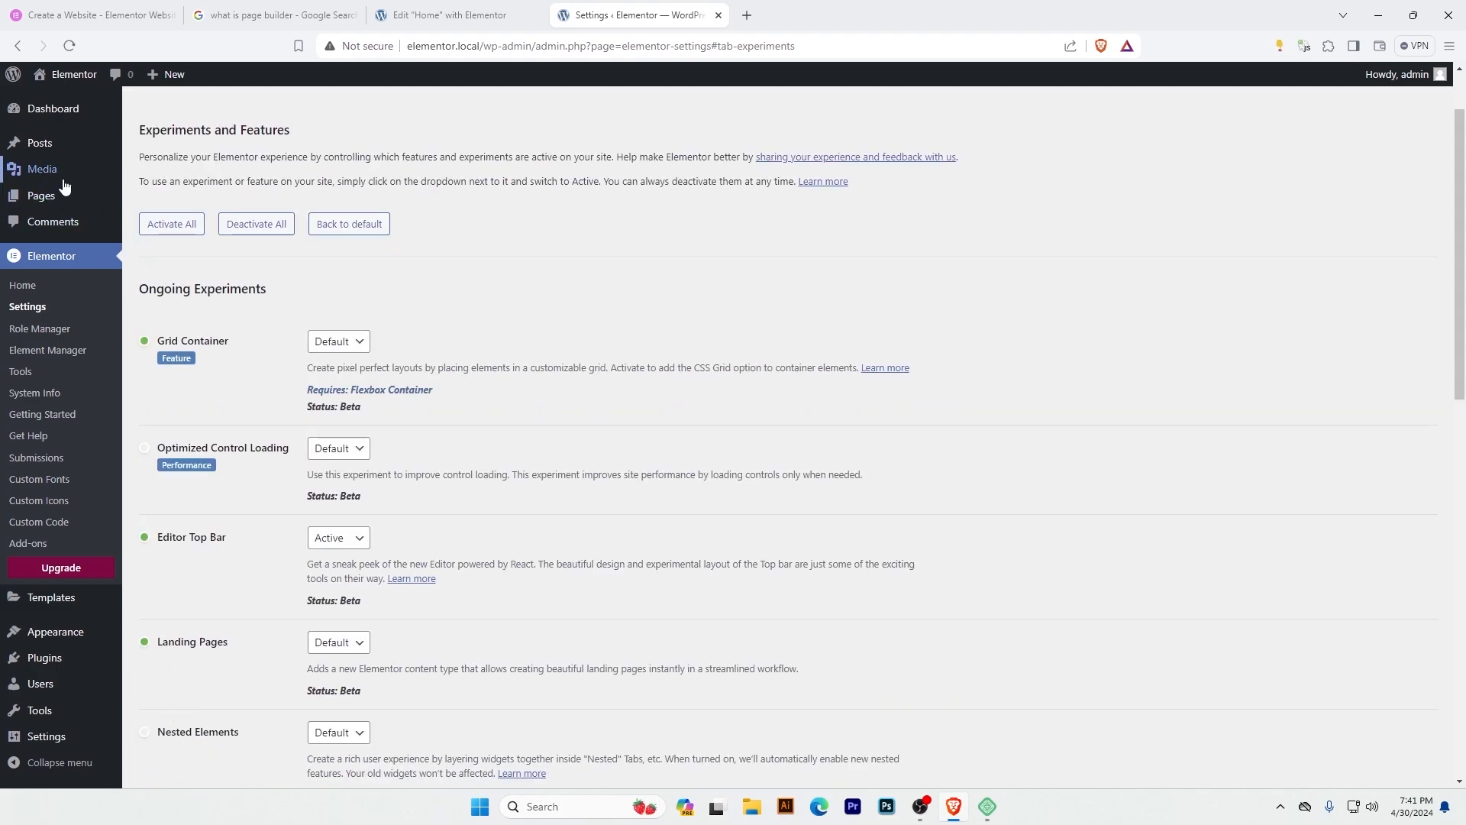
# Open the Home page with Elementor from the list of all pages to get the editor with the top bar.
pyautogui.moveTo(56, 195)
pyautogui.click(157, 197)
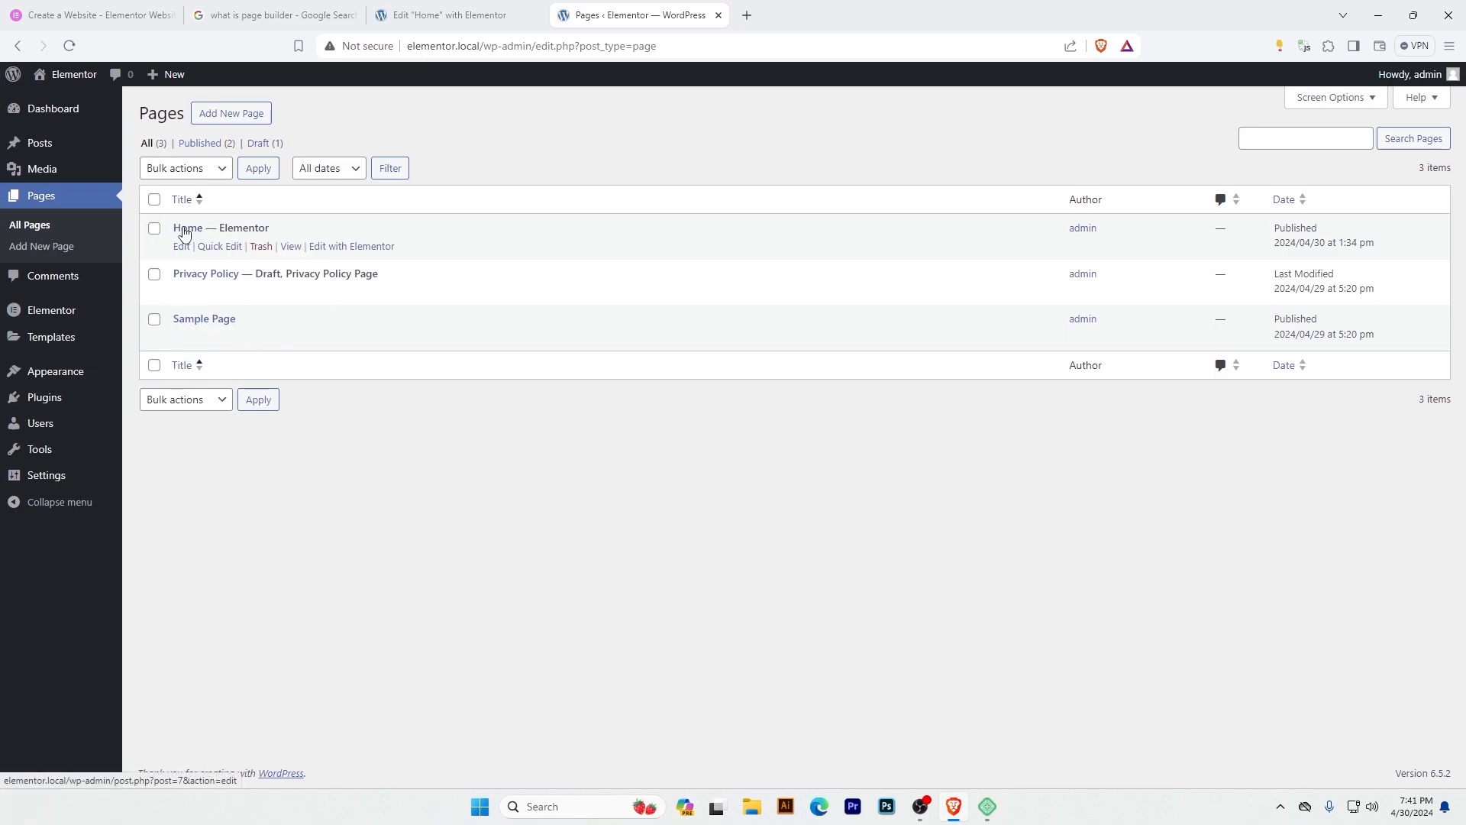
pyautogui.click(332, 249)
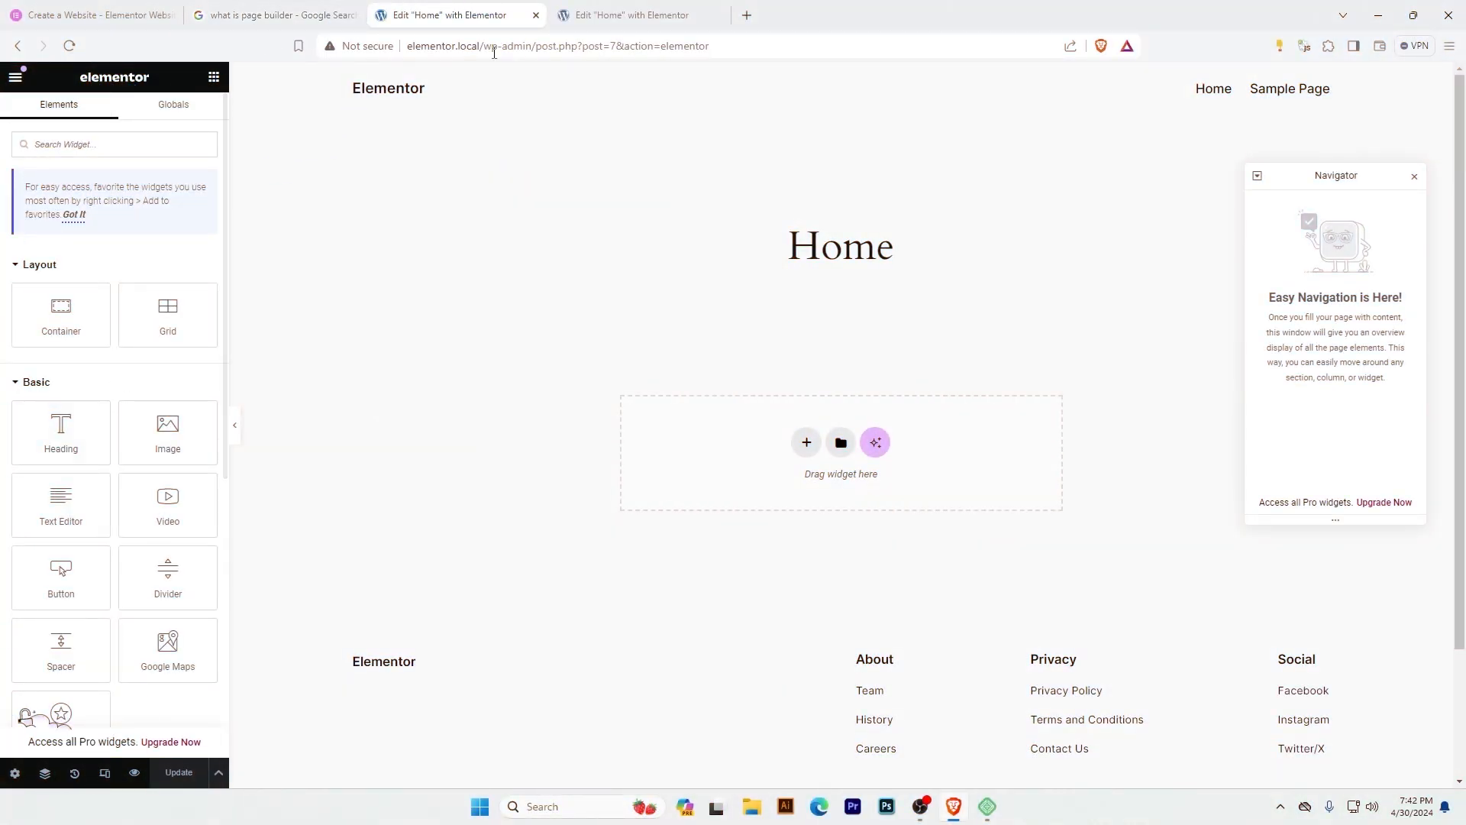
pyautogui.click(634, 15)
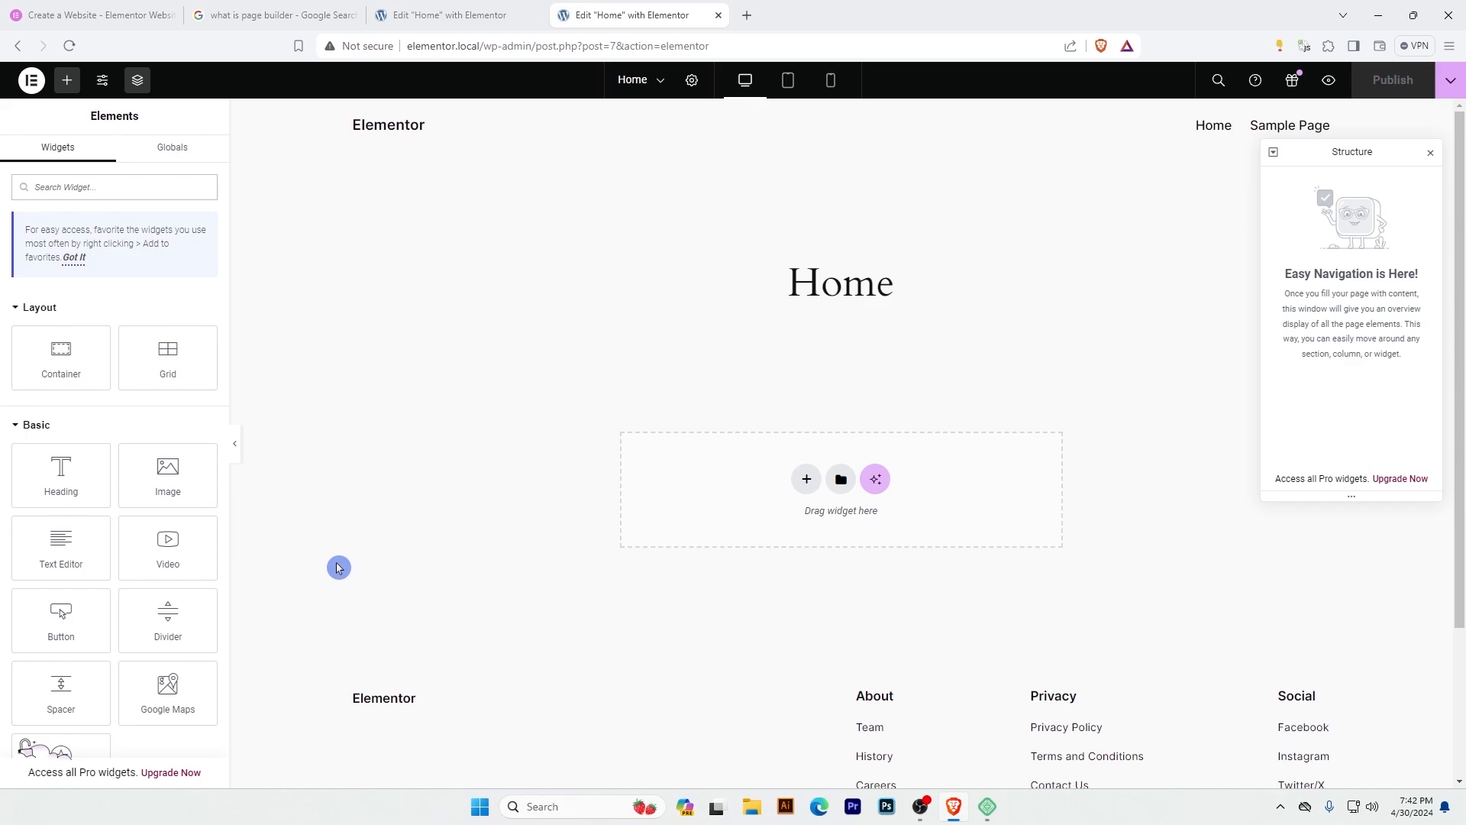
# Compare the old and new editor layouts of the Home page, including the preview, Navigator and responsive mode controls.
pyautogui.click(426, 15)
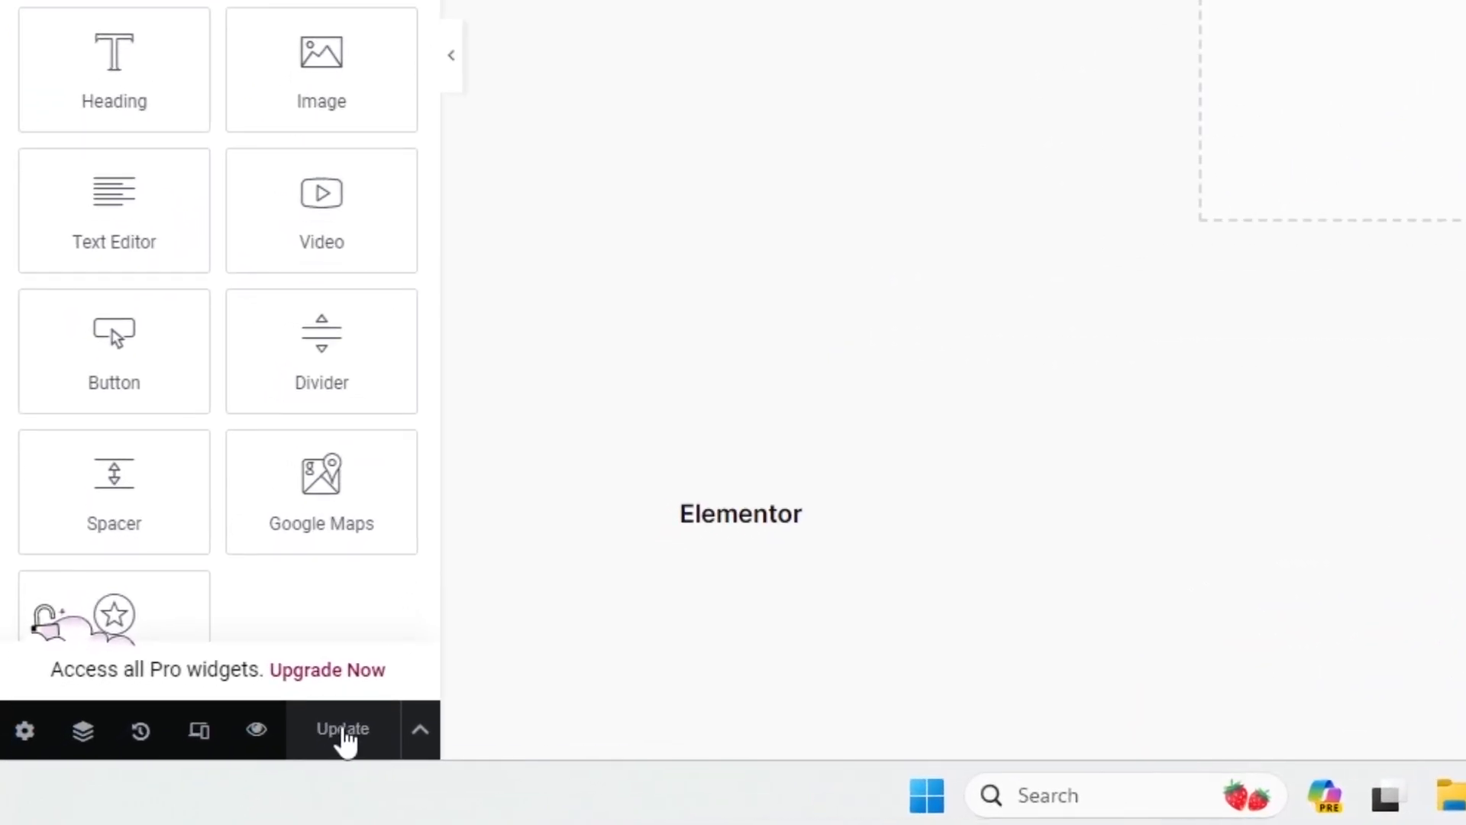
pyautogui.click(625, 14)
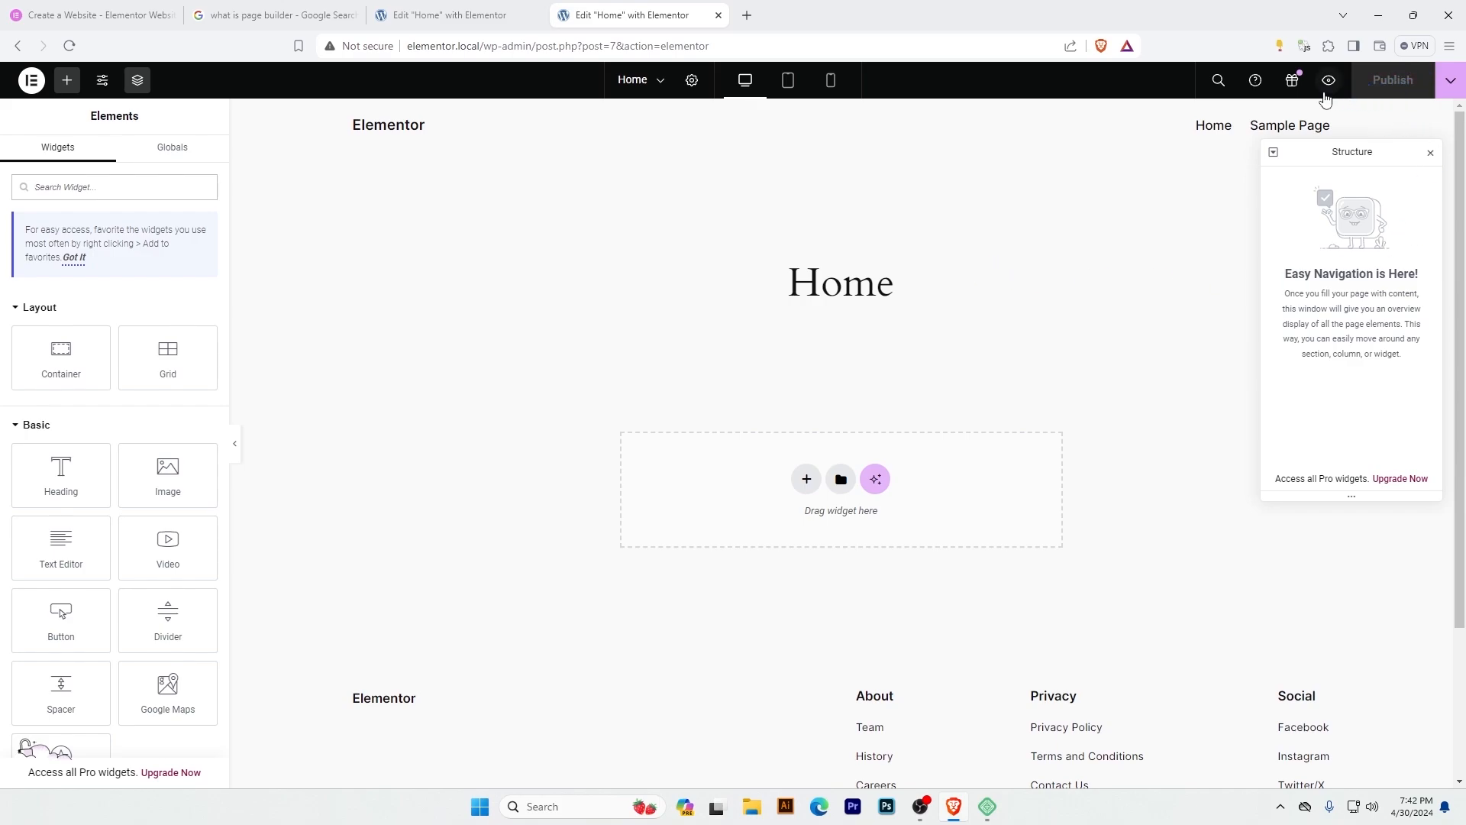
pyautogui.click(485, 13)
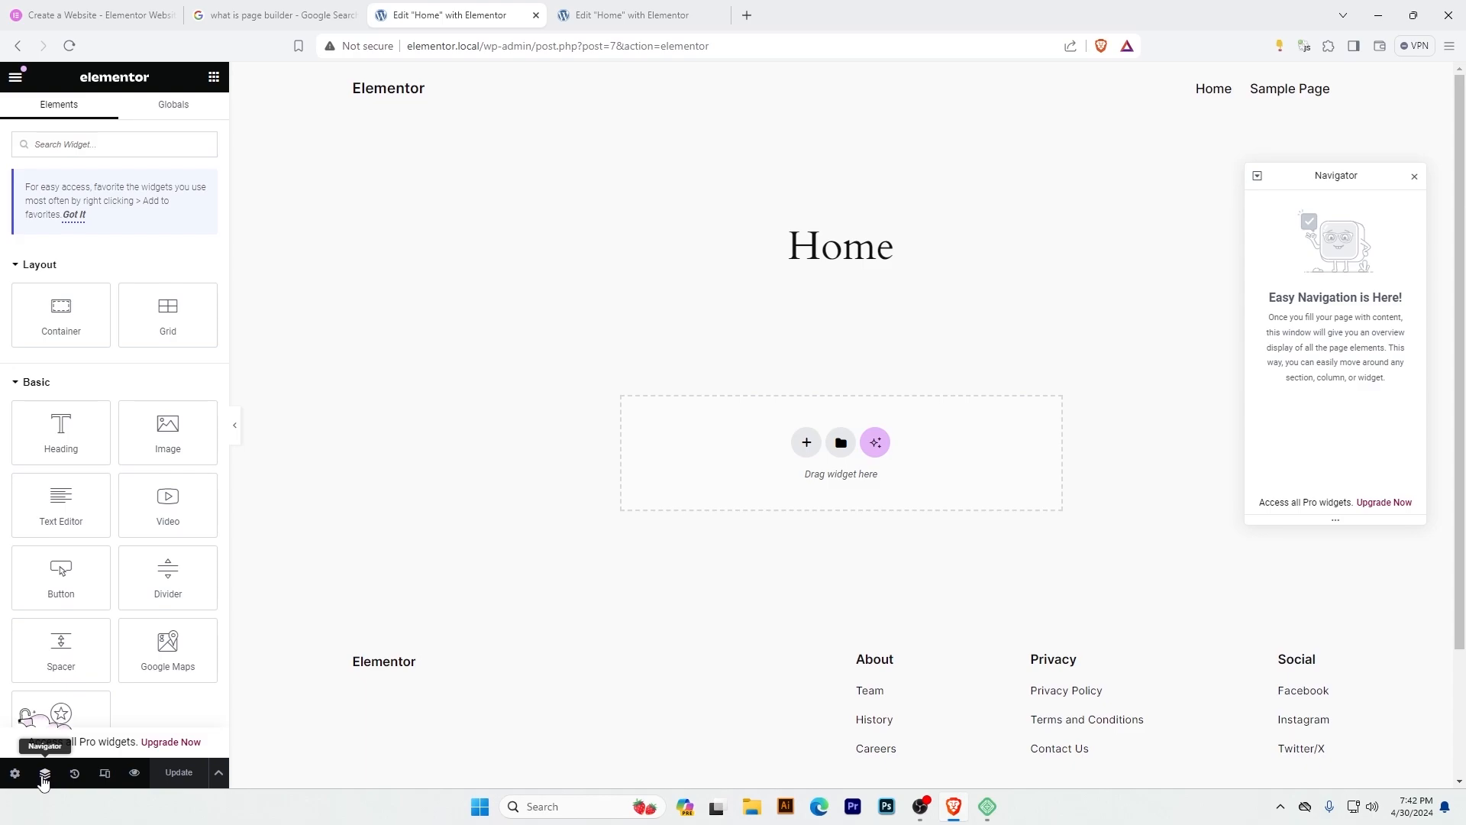
pyautogui.click(569, 12)
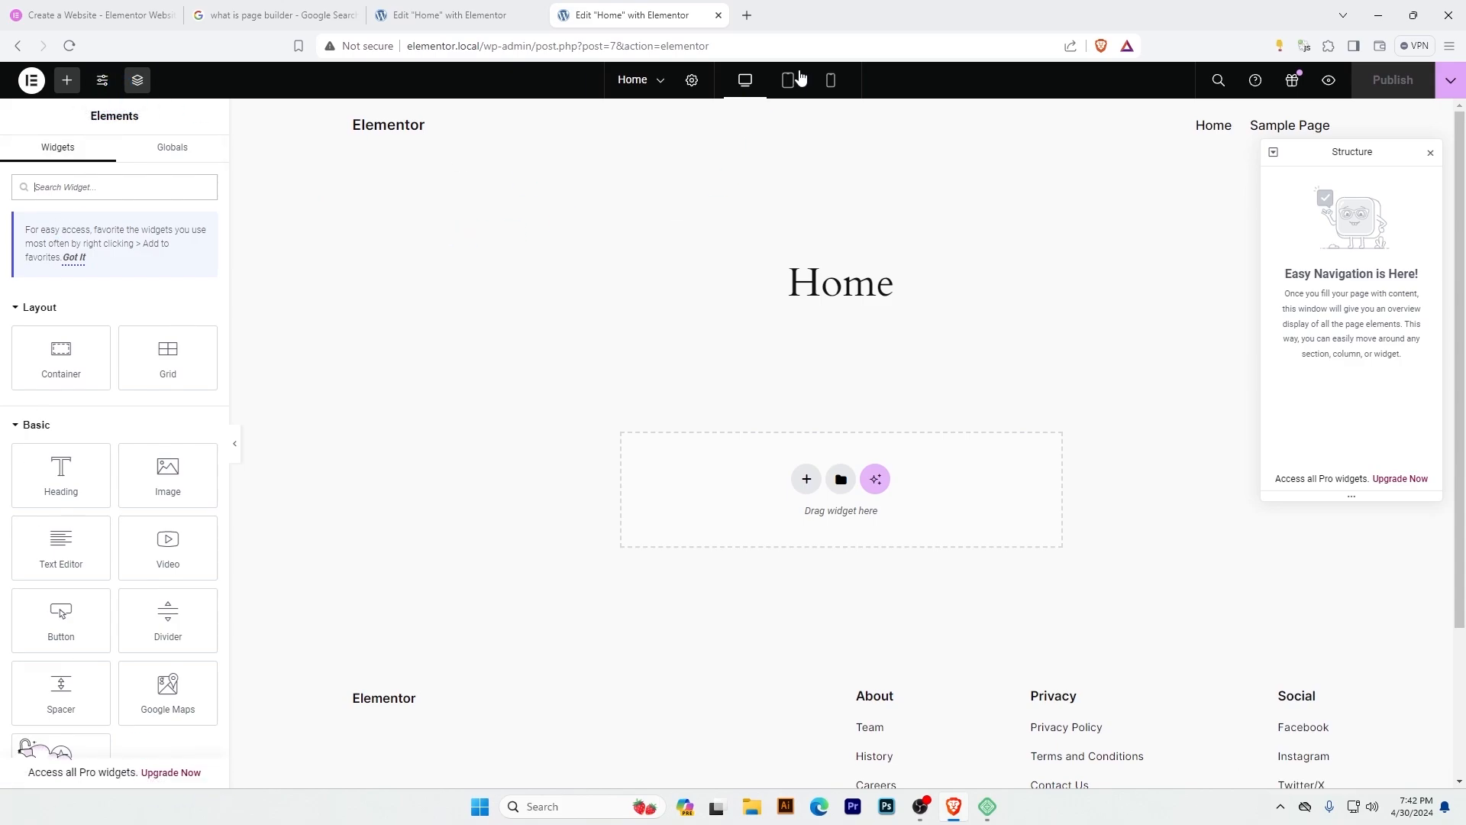
pyautogui.click(455, 15)
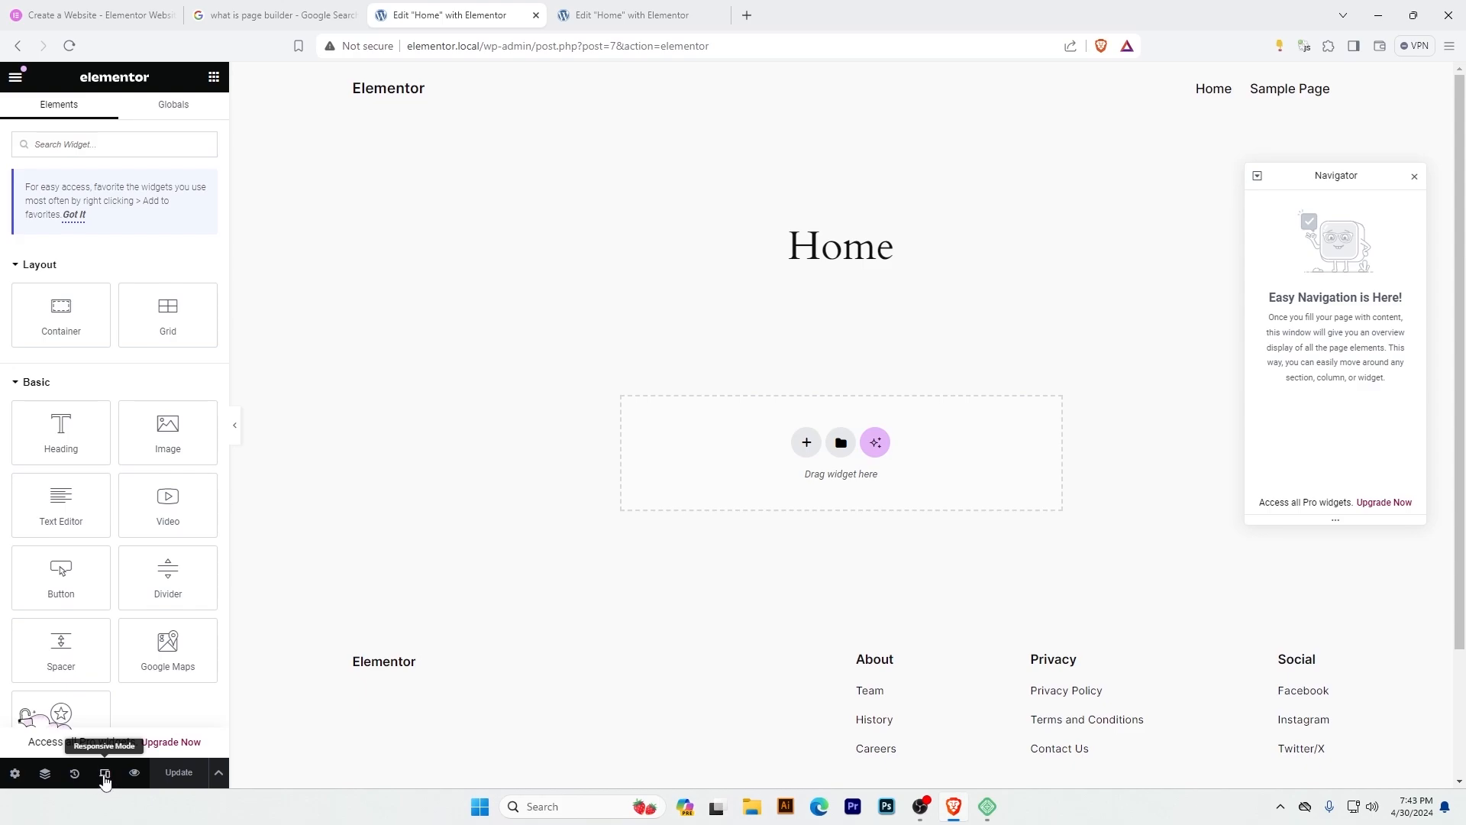
pyautogui.click(634, 15)
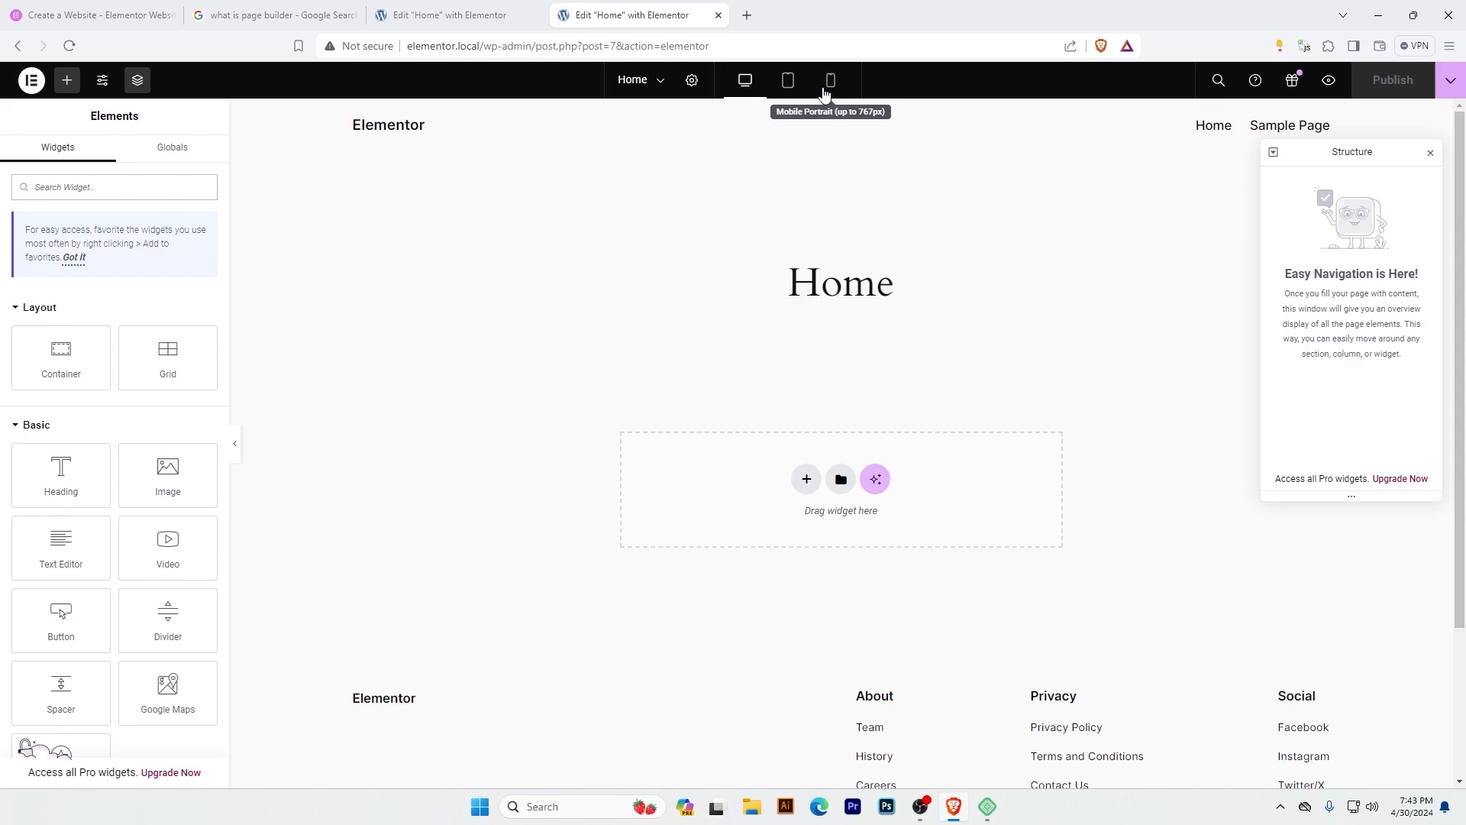
# In the old editor, return from the container settings to the widget list and compare it with the new editor.
pyautogui.click(797, 187)
pyautogui.hotkey('ctrl', 'shift', 'Tab')
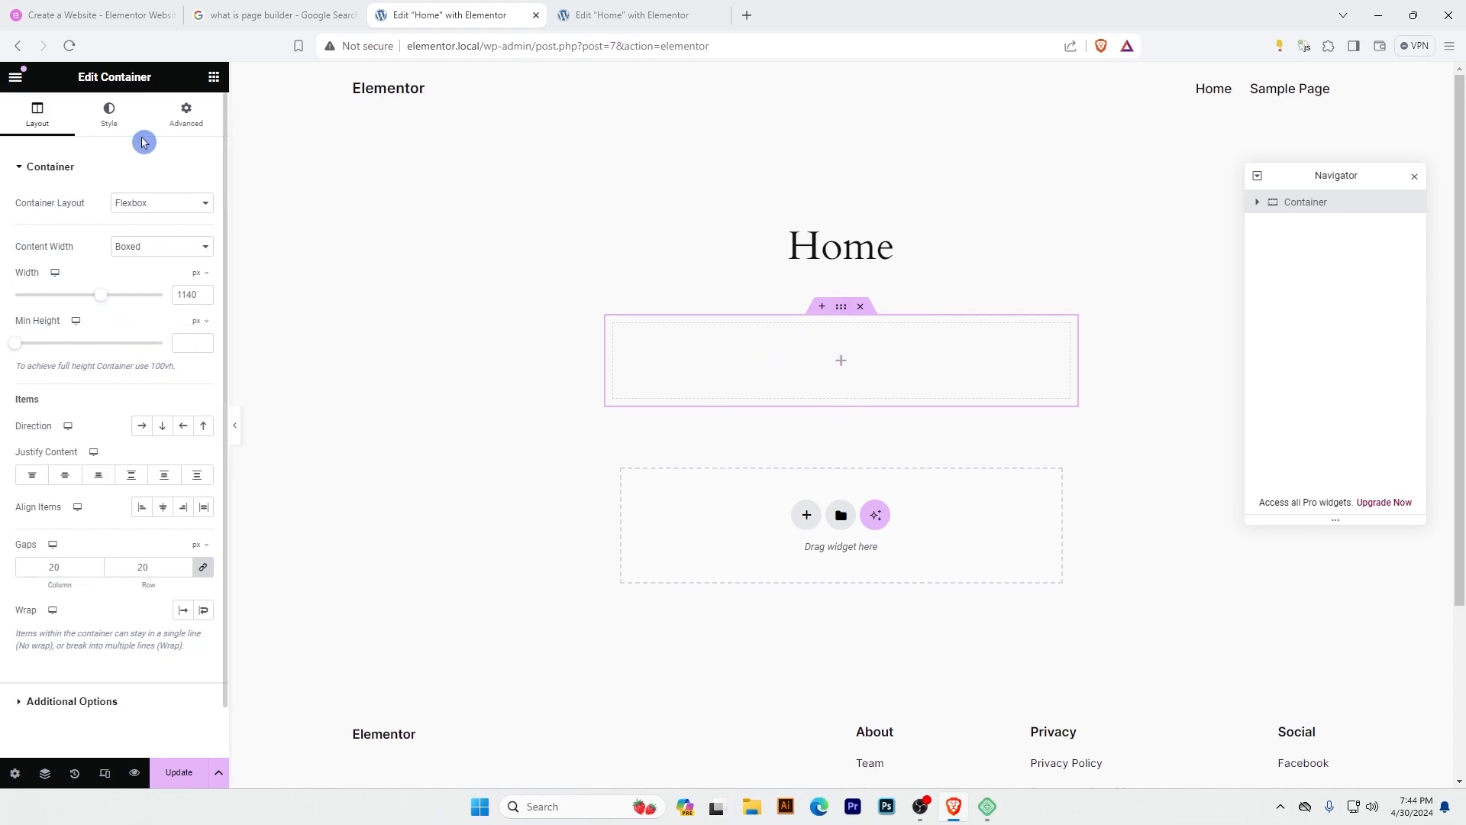
pyautogui.click(214, 78)
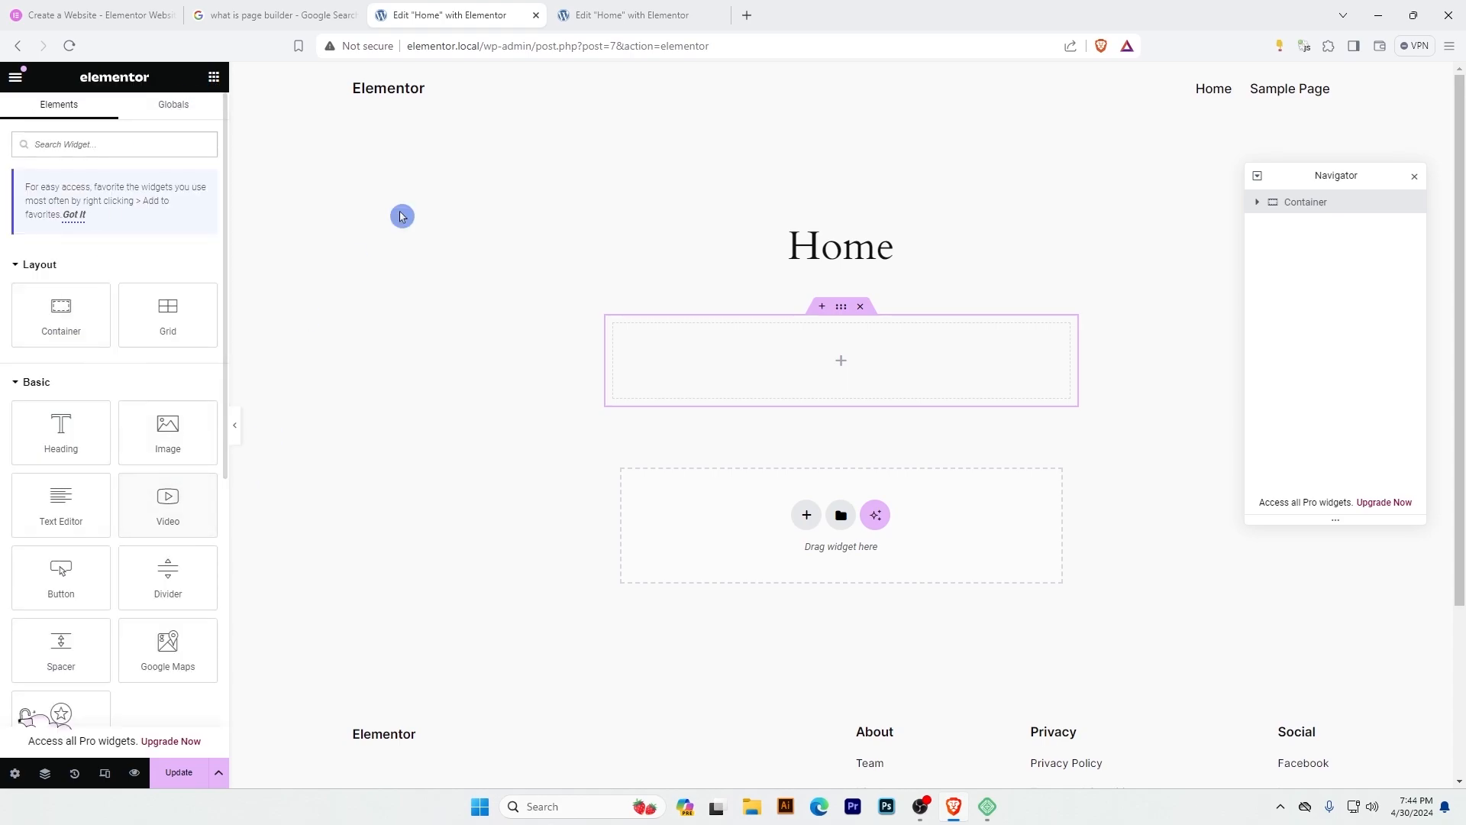
pyautogui.click(622, 13)
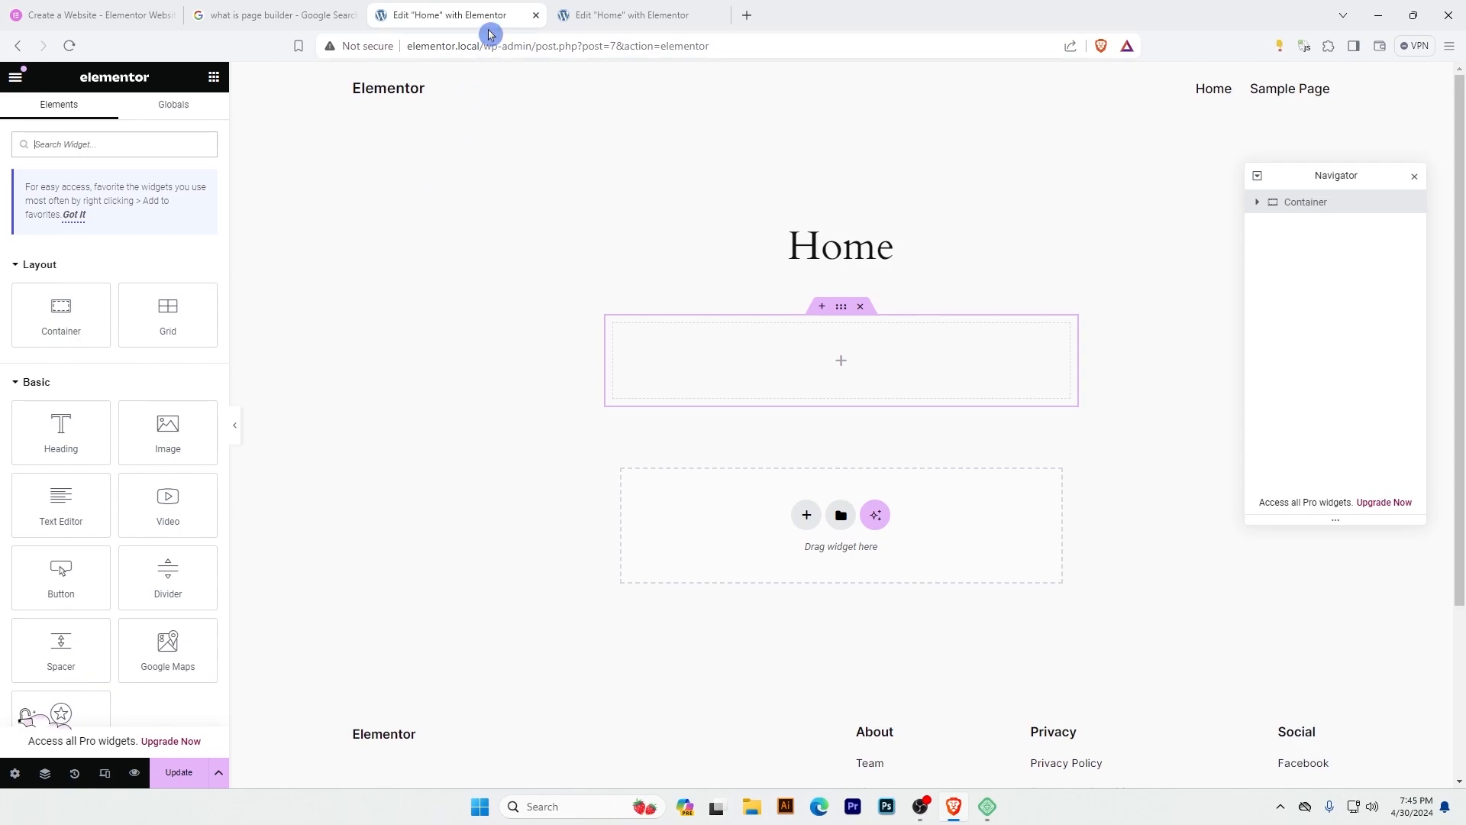
# Close the old editor and add a container to the Home page, dismissing the Elementor AI suggestion.
pyautogui.click(535, 17)
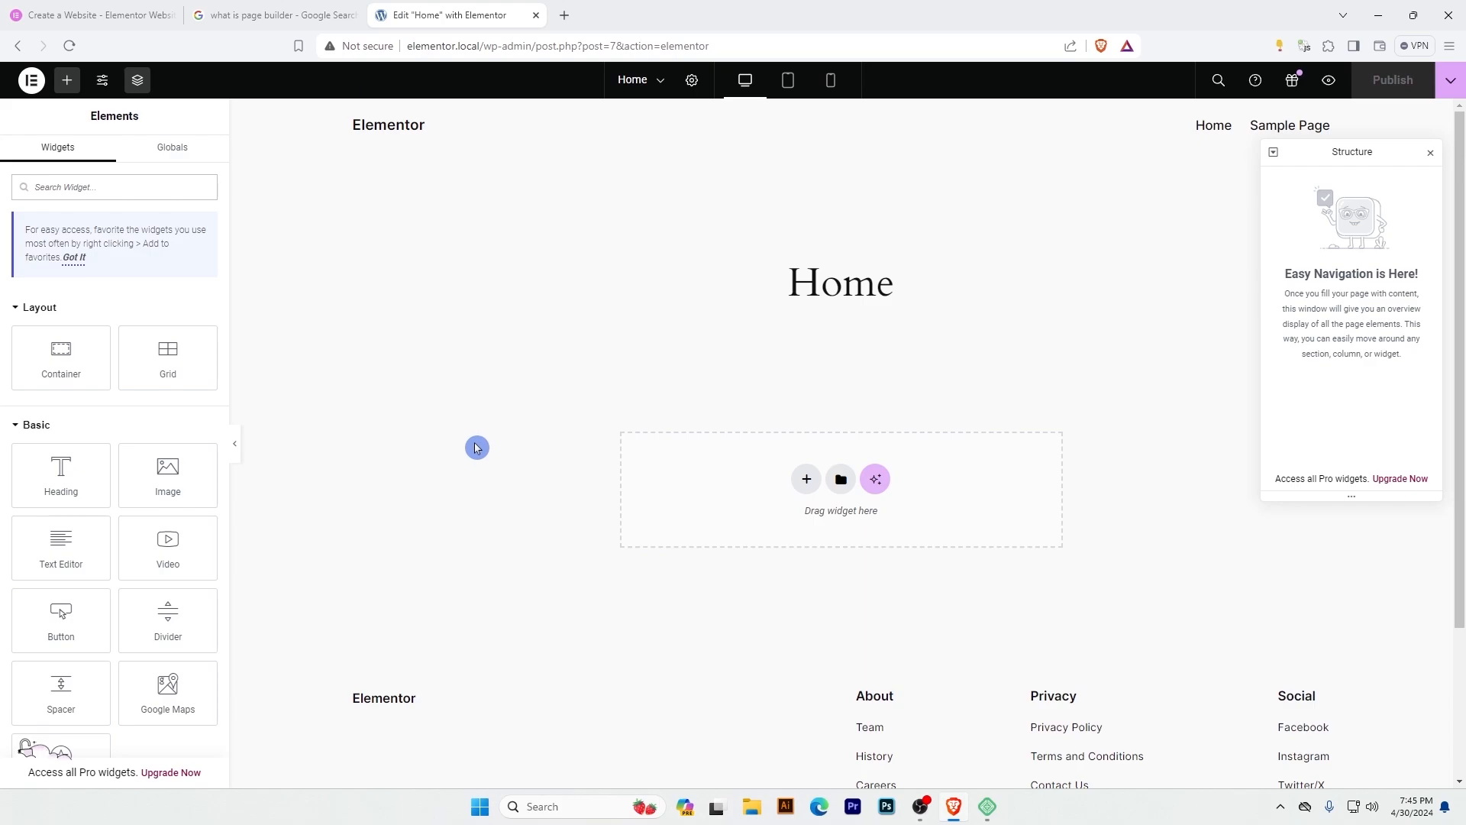
pyautogui.click(805, 133)
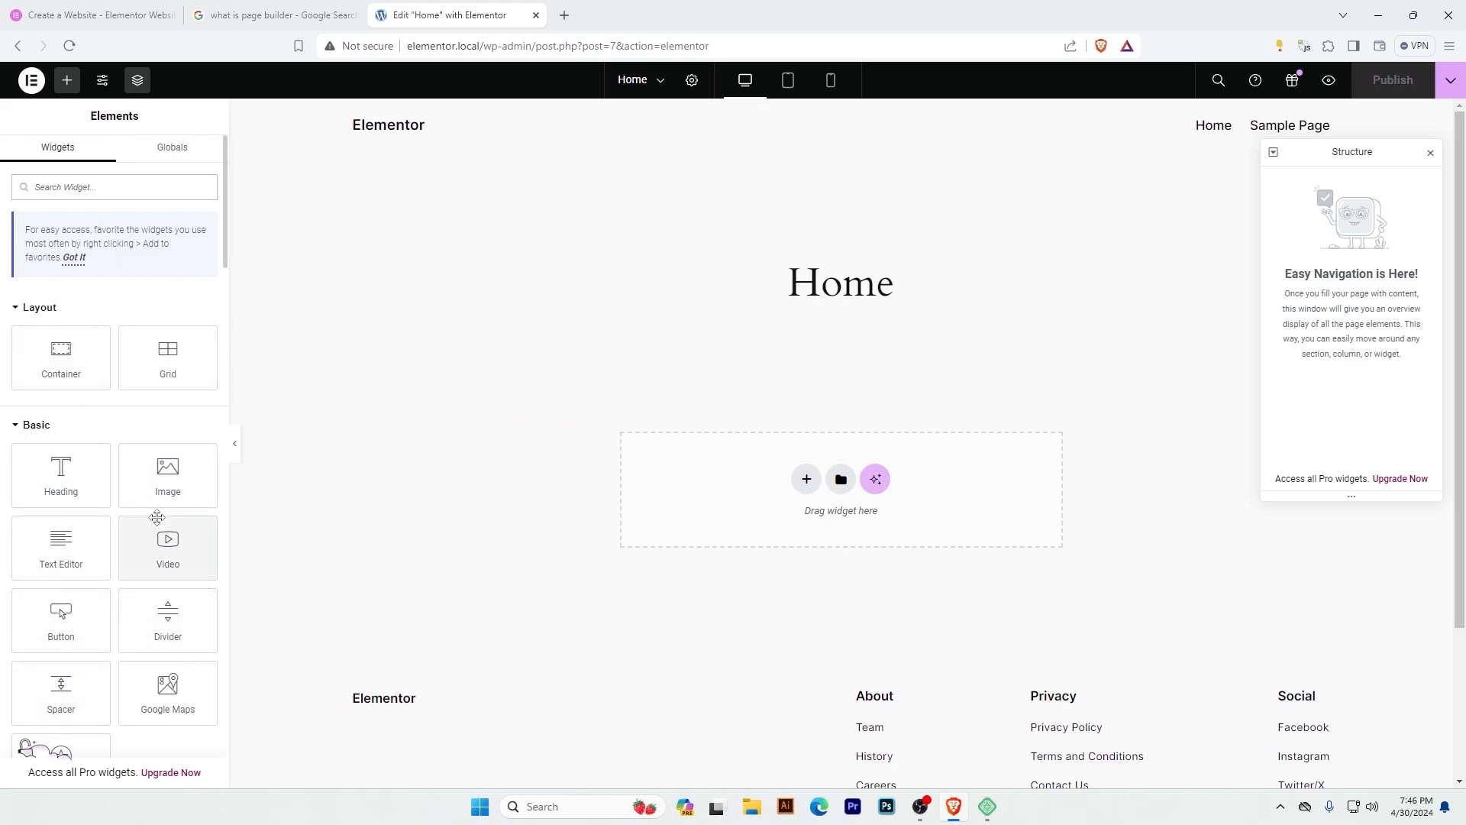
pyautogui.click(54, 353)
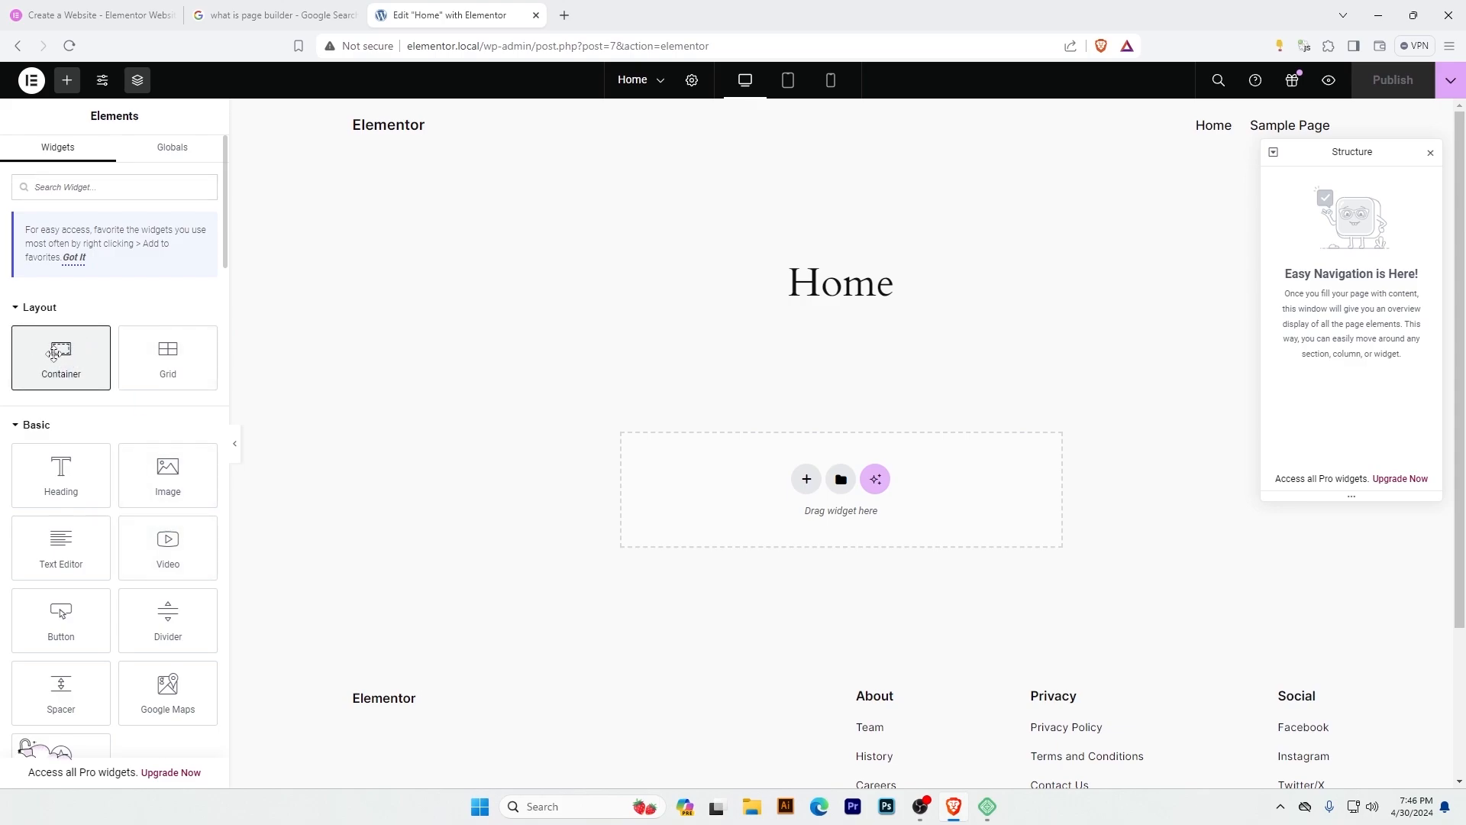
pyautogui.moveTo(53, 353); pyautogui.dragTo(716, 502)
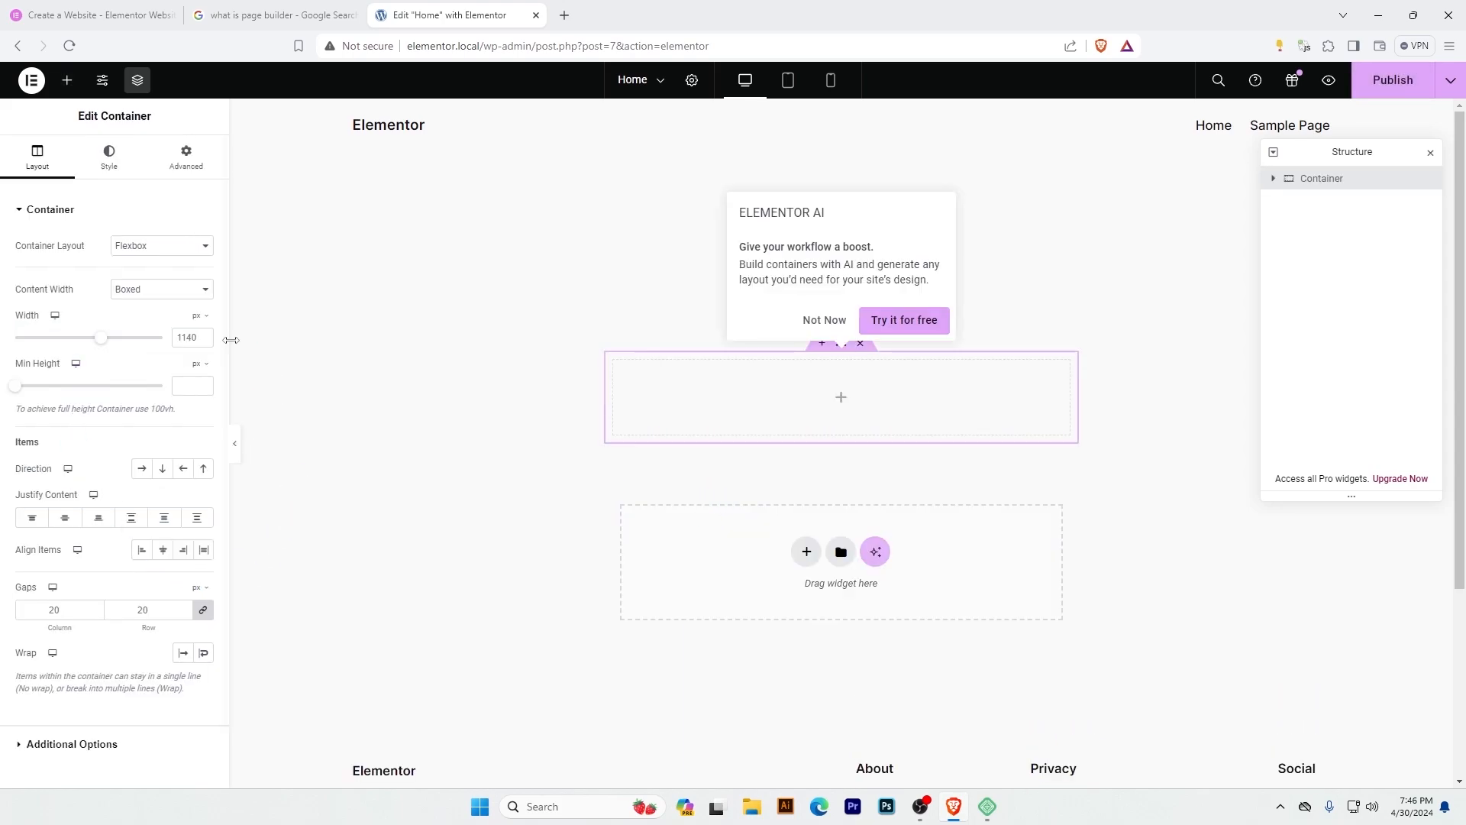
pyautogui.click(733, 354)
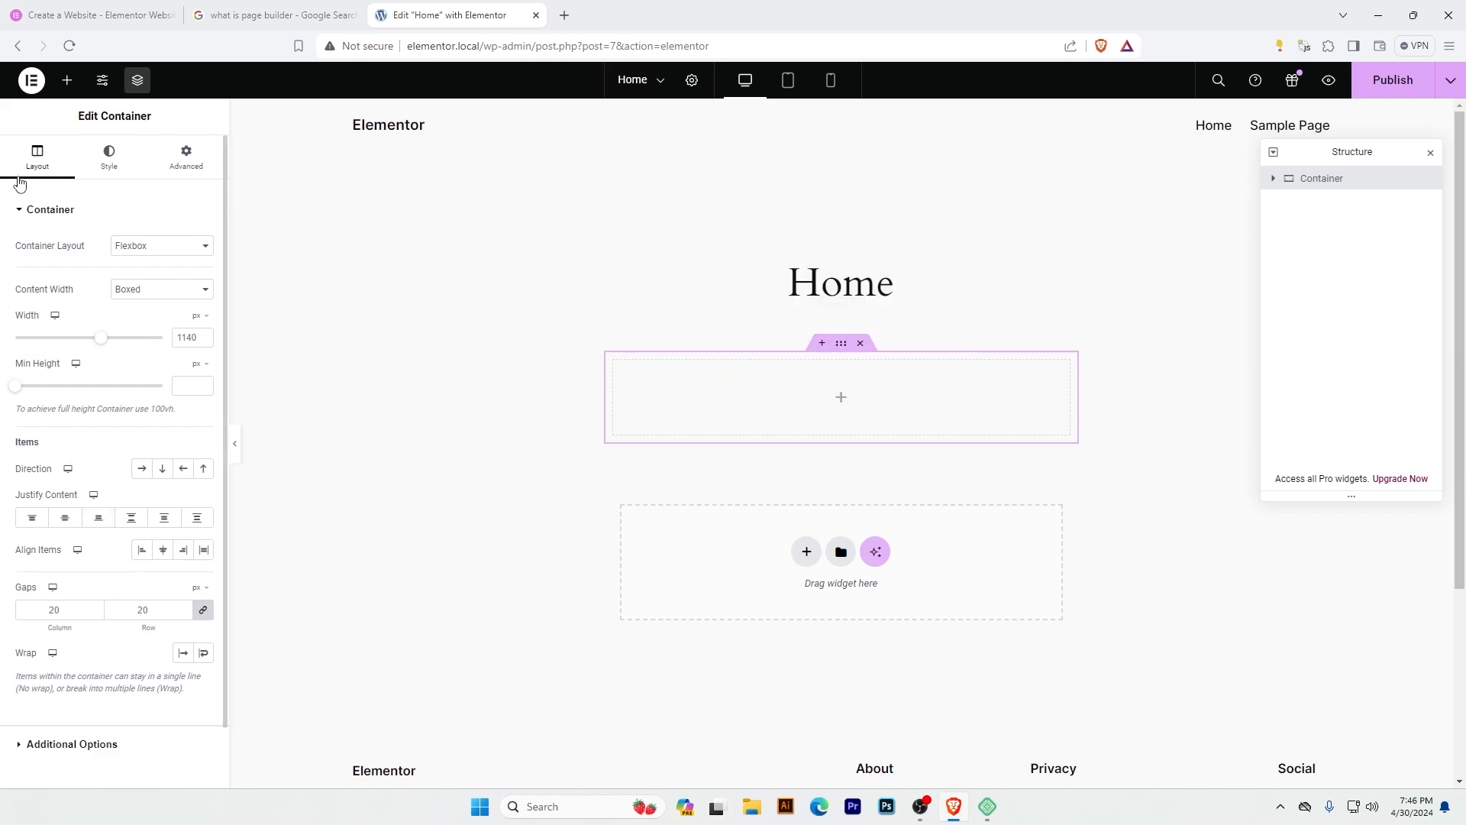
# Look through the container's Style and Advanced settings and return to its Layout settings.
pyautogui.click(109, 157)
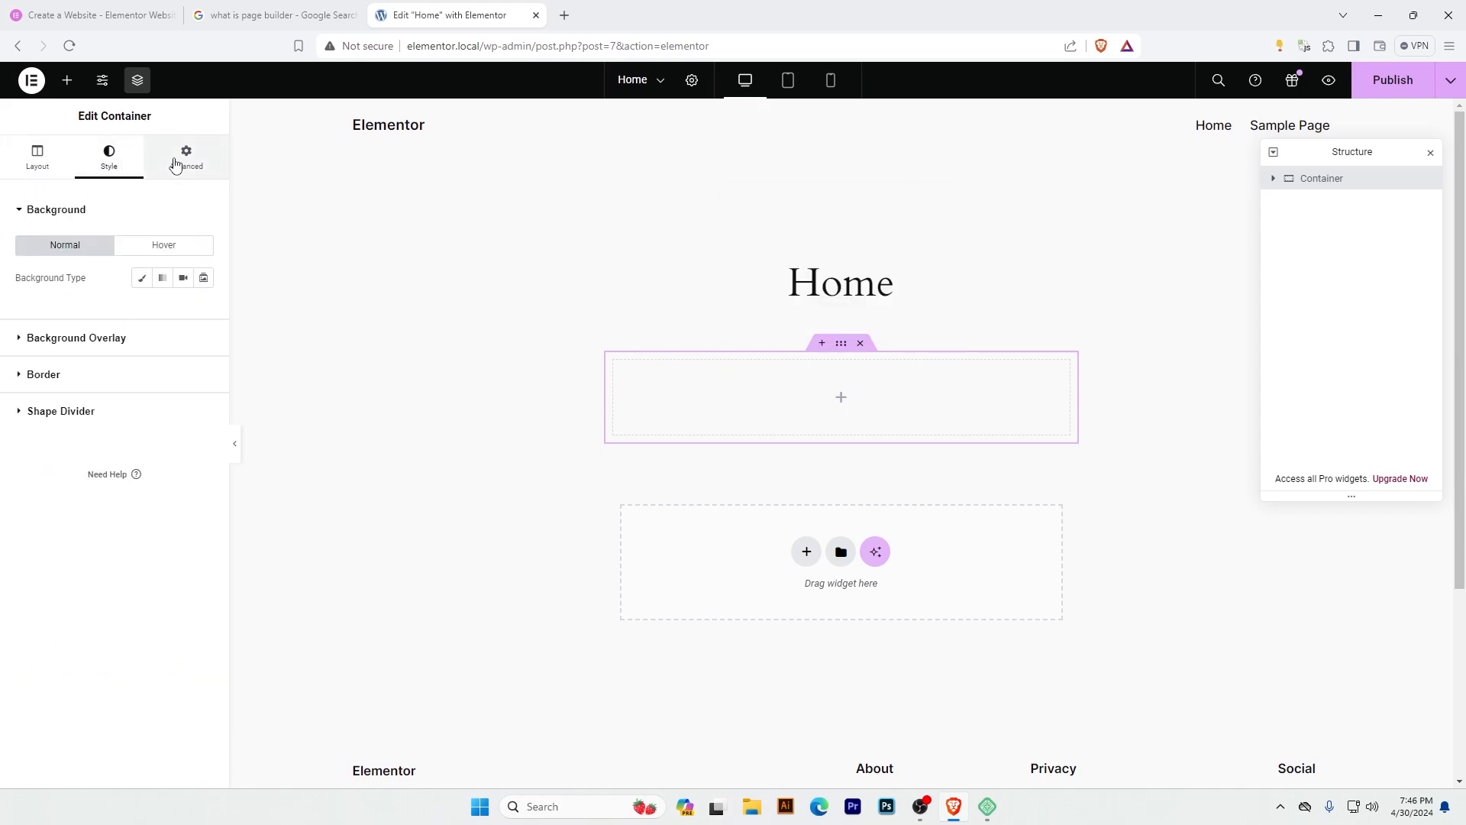
pyautogui.click(183, 160)
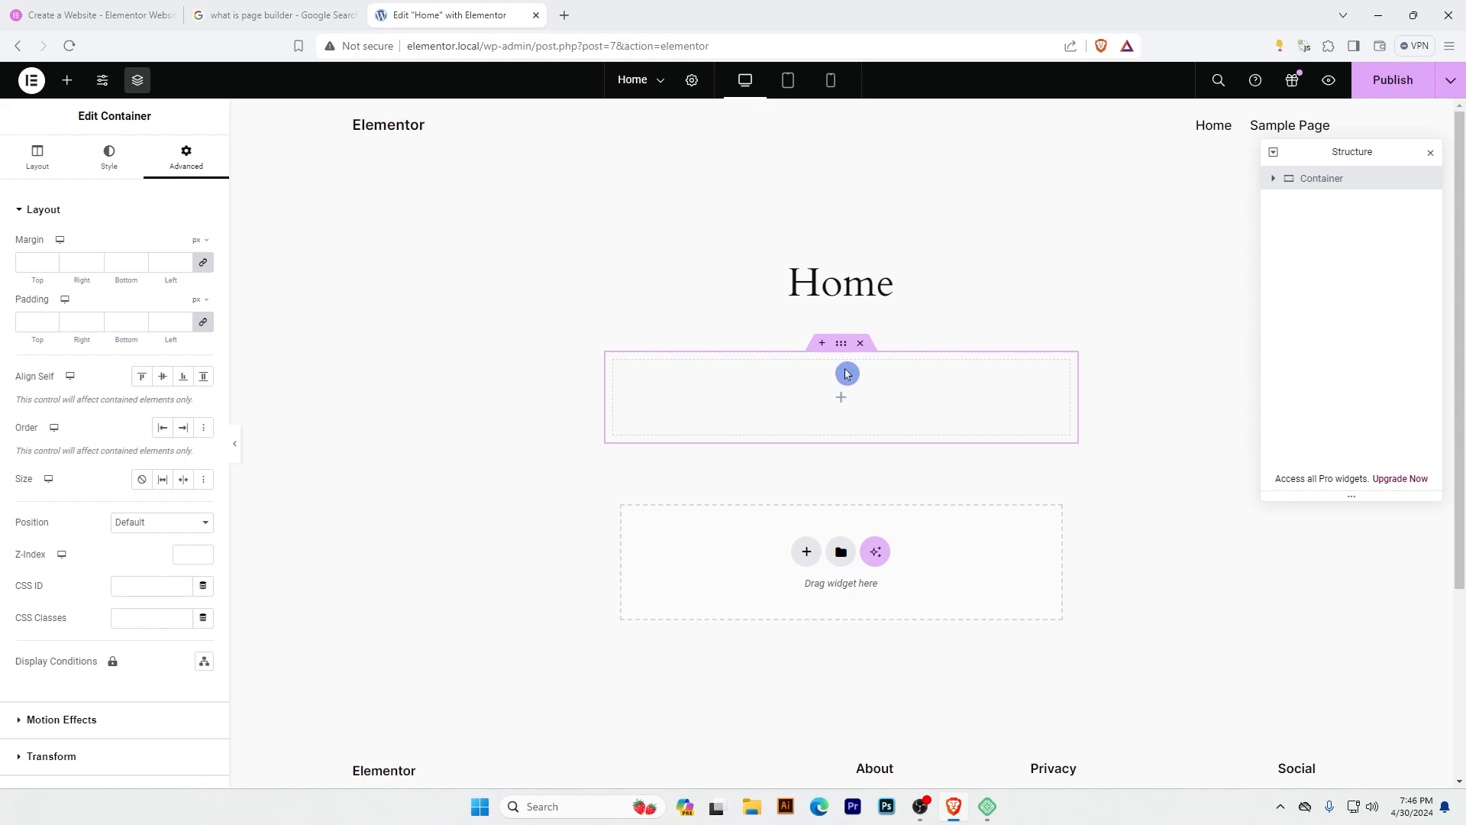
pyautogui.click(35, 164)
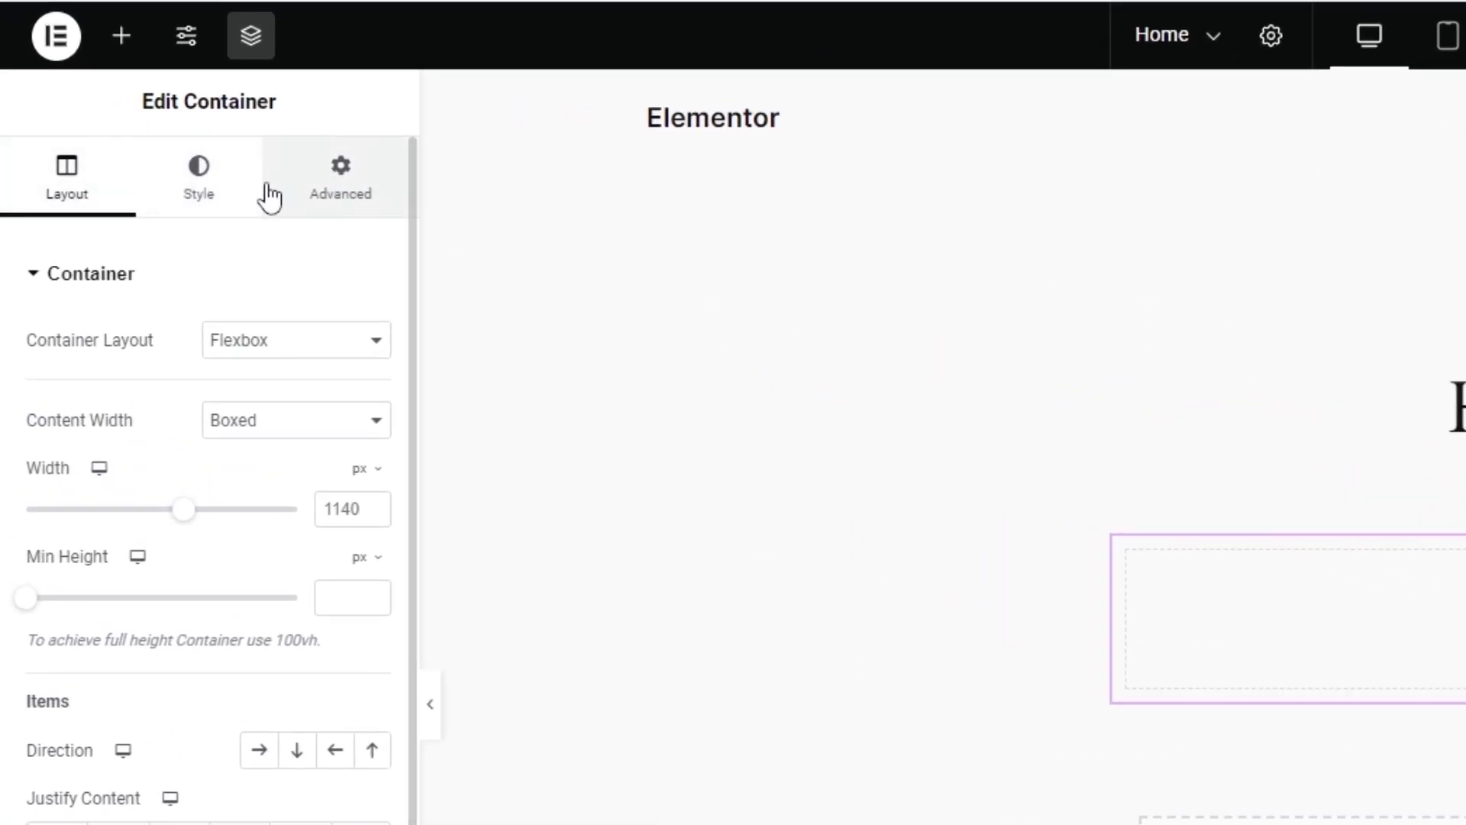
pyautogui.click(191, 187)
pyautogui.click(336, 201)
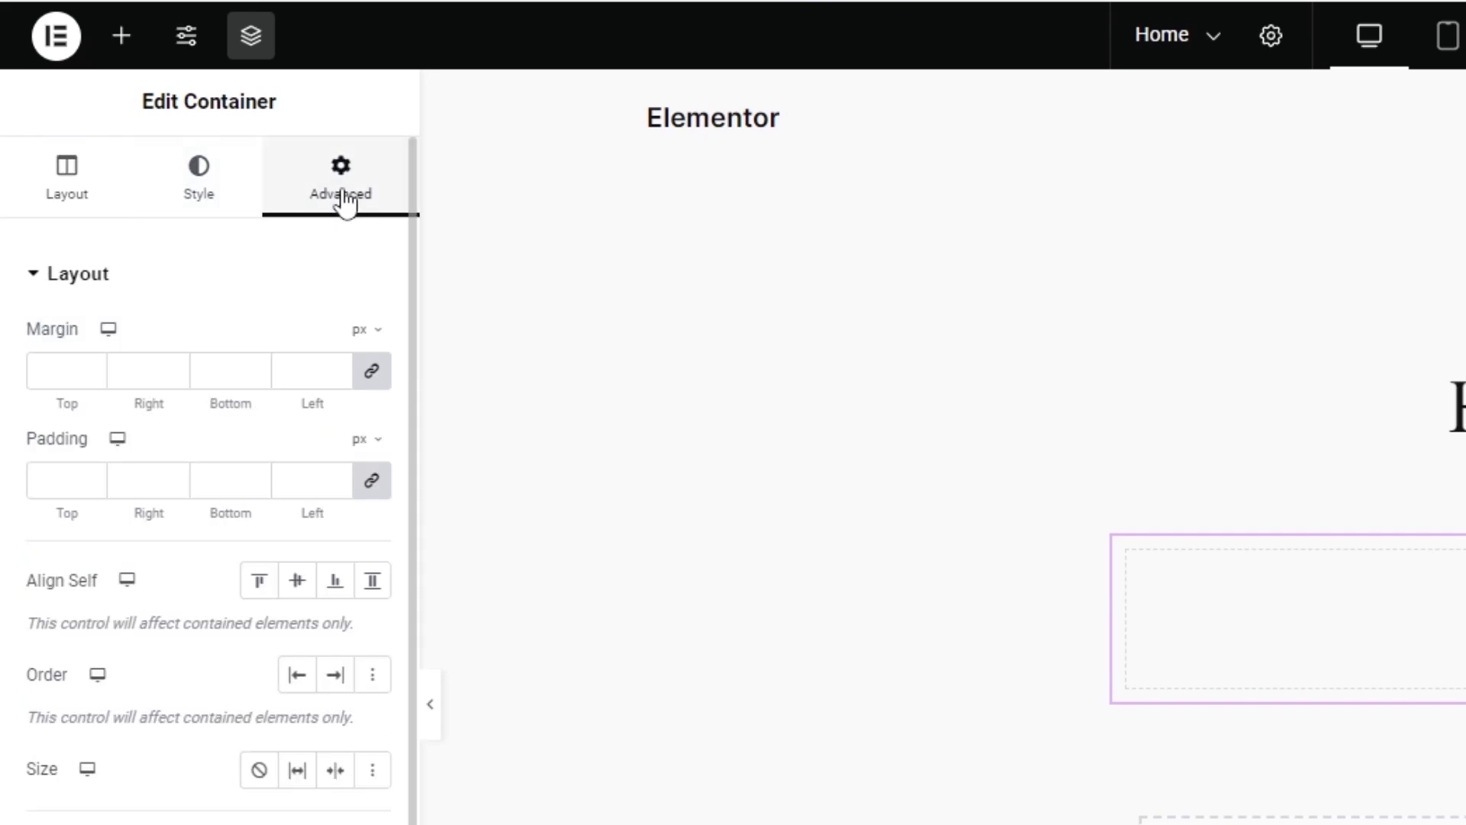
pyautogui.click(73, 191)
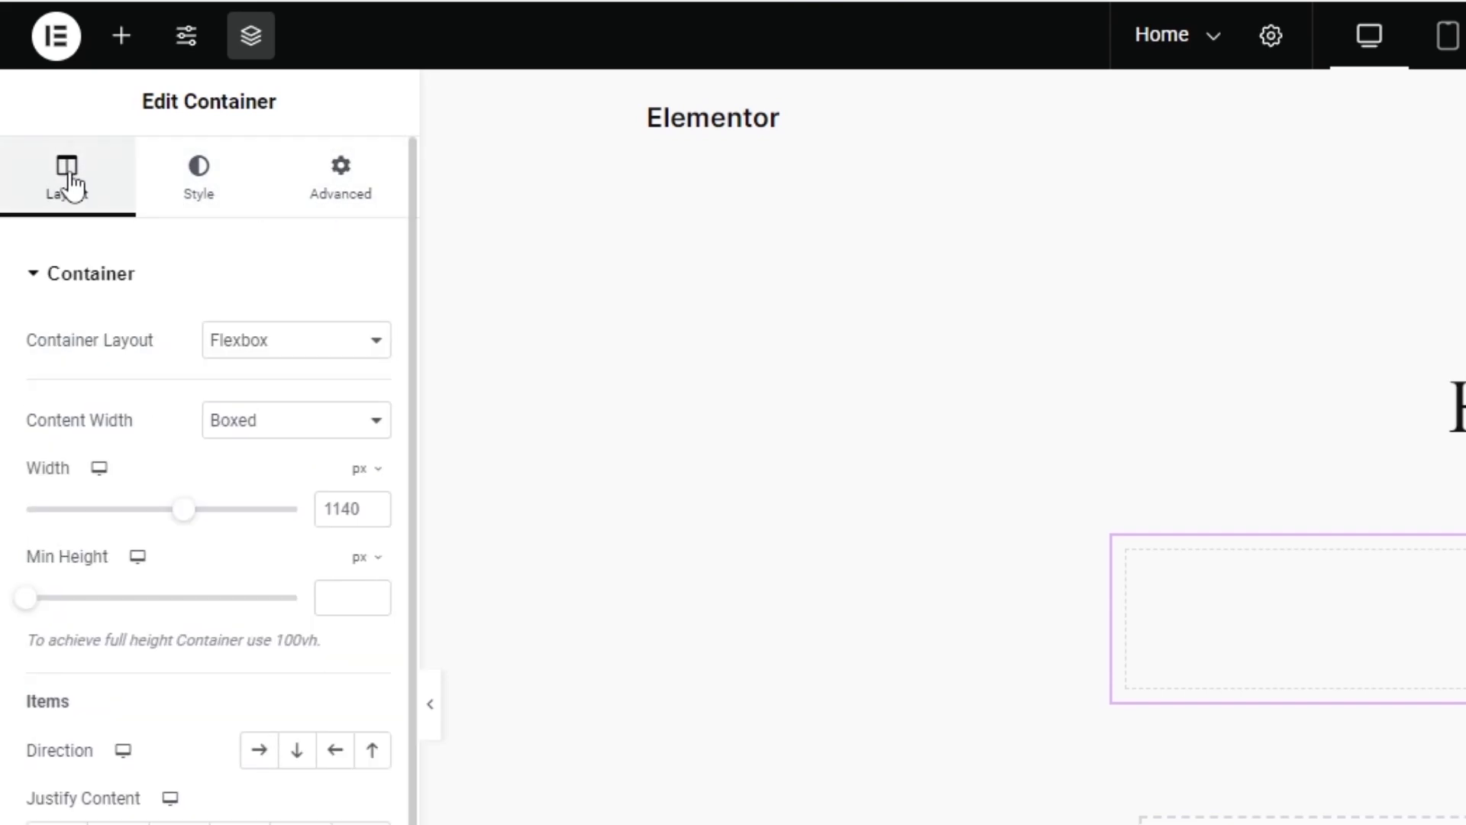
# Add a Heading widget inside the container and view its Style and Advanced settings.
pyautogui.click(121, 39)
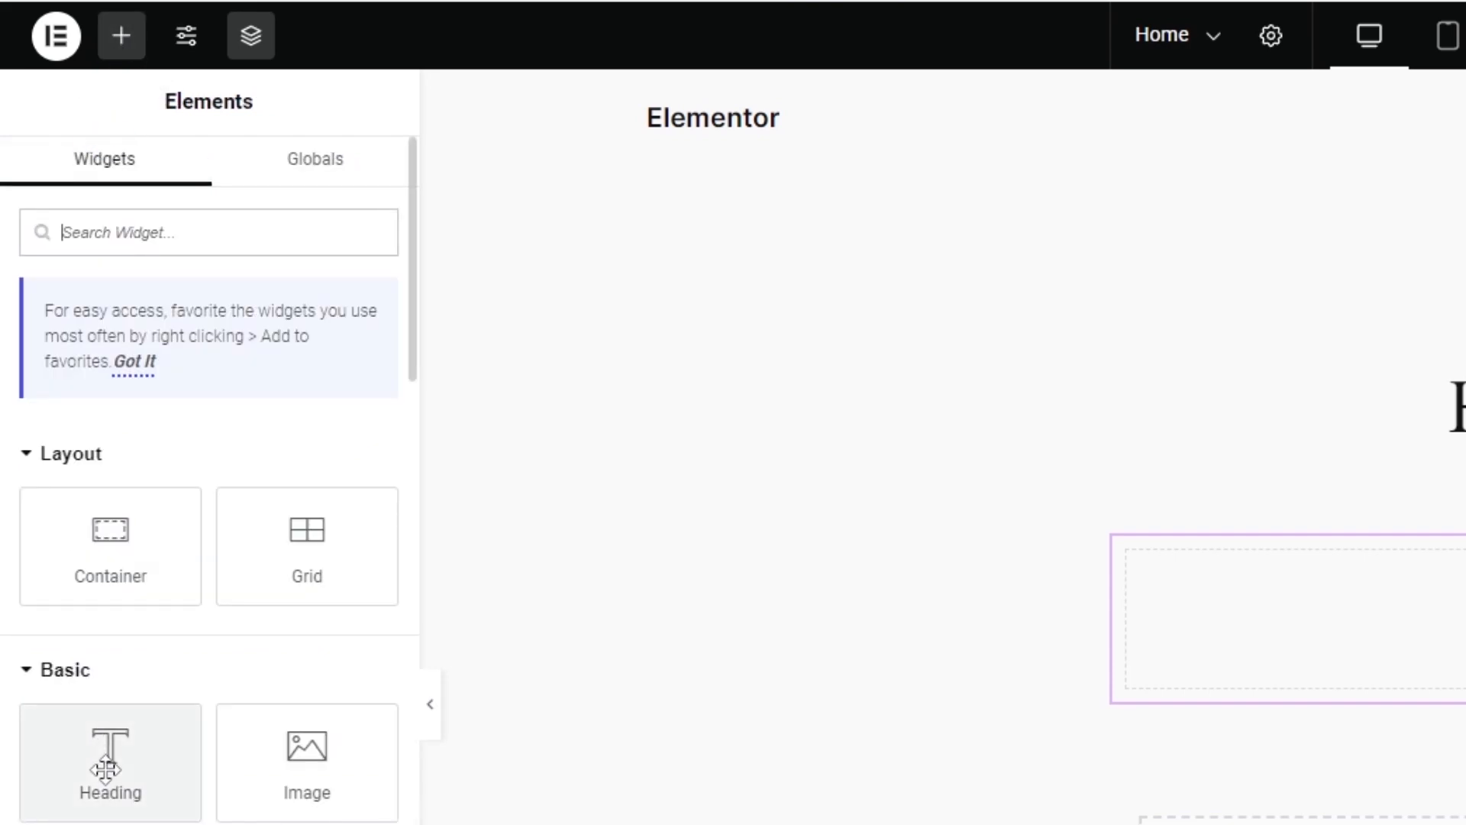
pyautogui.moveTo(107, 769); pyautogui.dragTo(1444, 659)
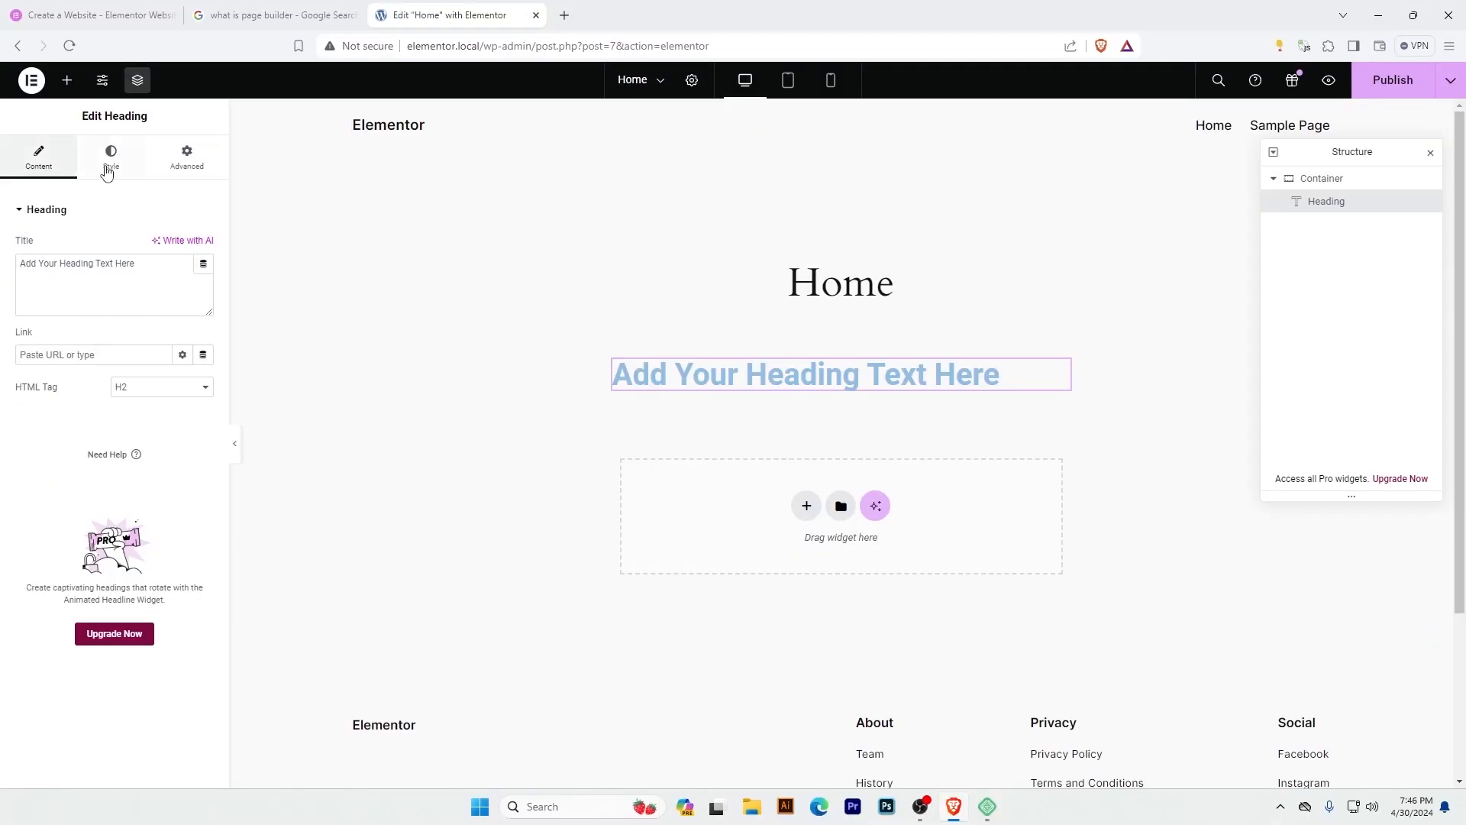
pyautogui.click(107, 172)
pyautogui.click(203, 164)
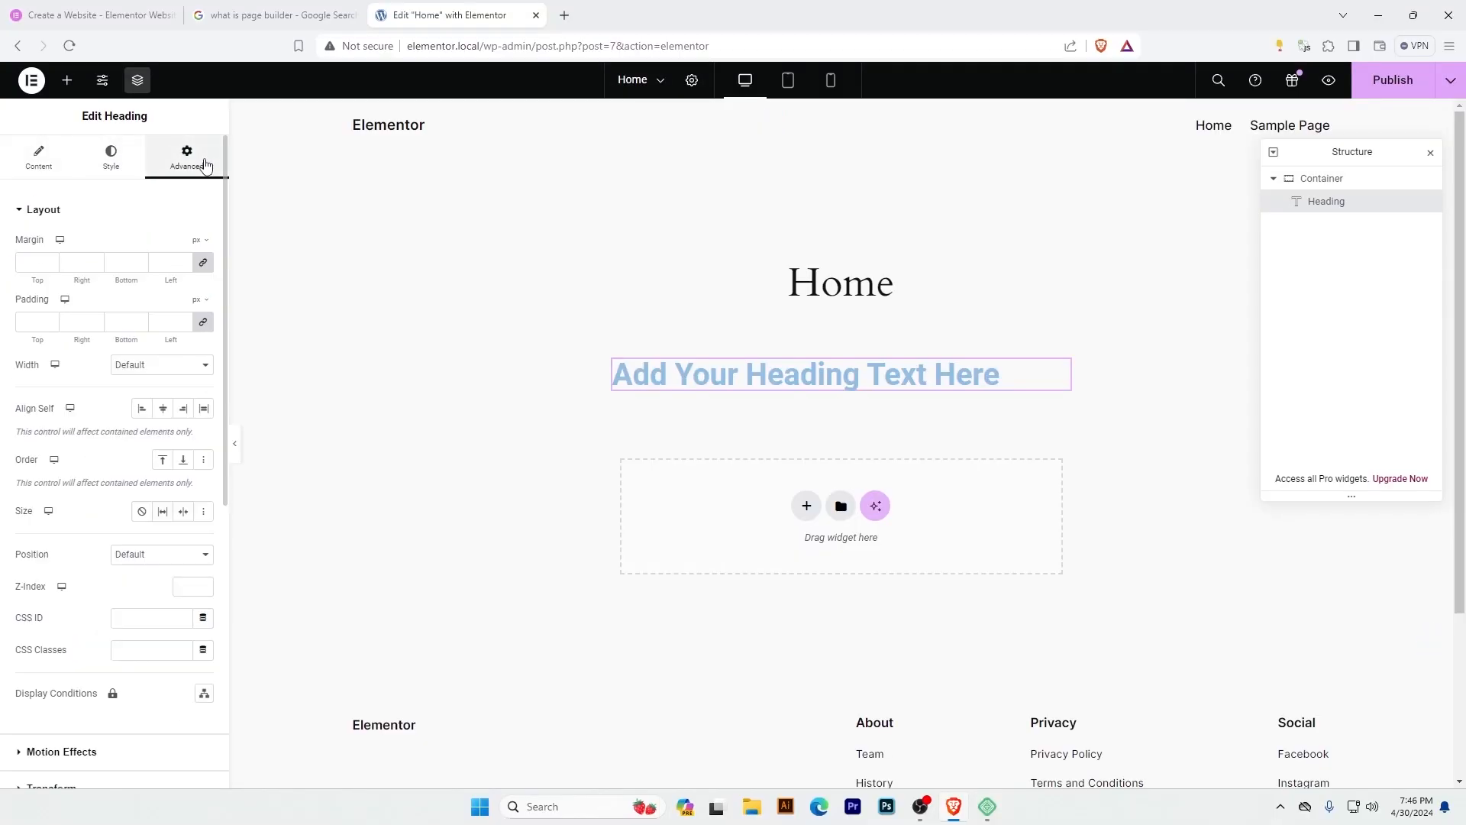
# Alternate between the container's and the heading's settings by selecting each in the page structure and on the page.
pyautogui.click(1328, 180)
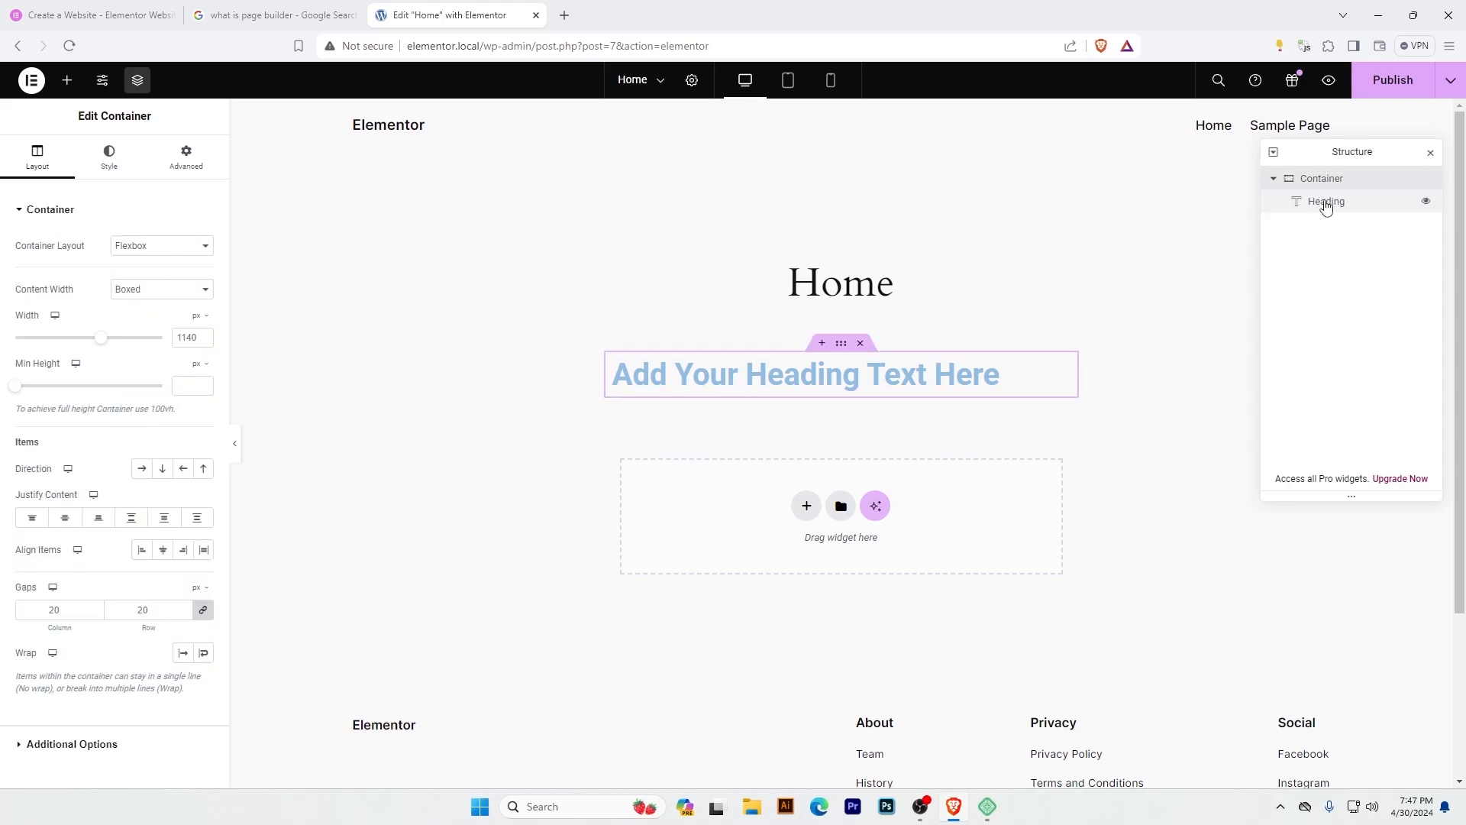
pyautogui.click(1327, 205)
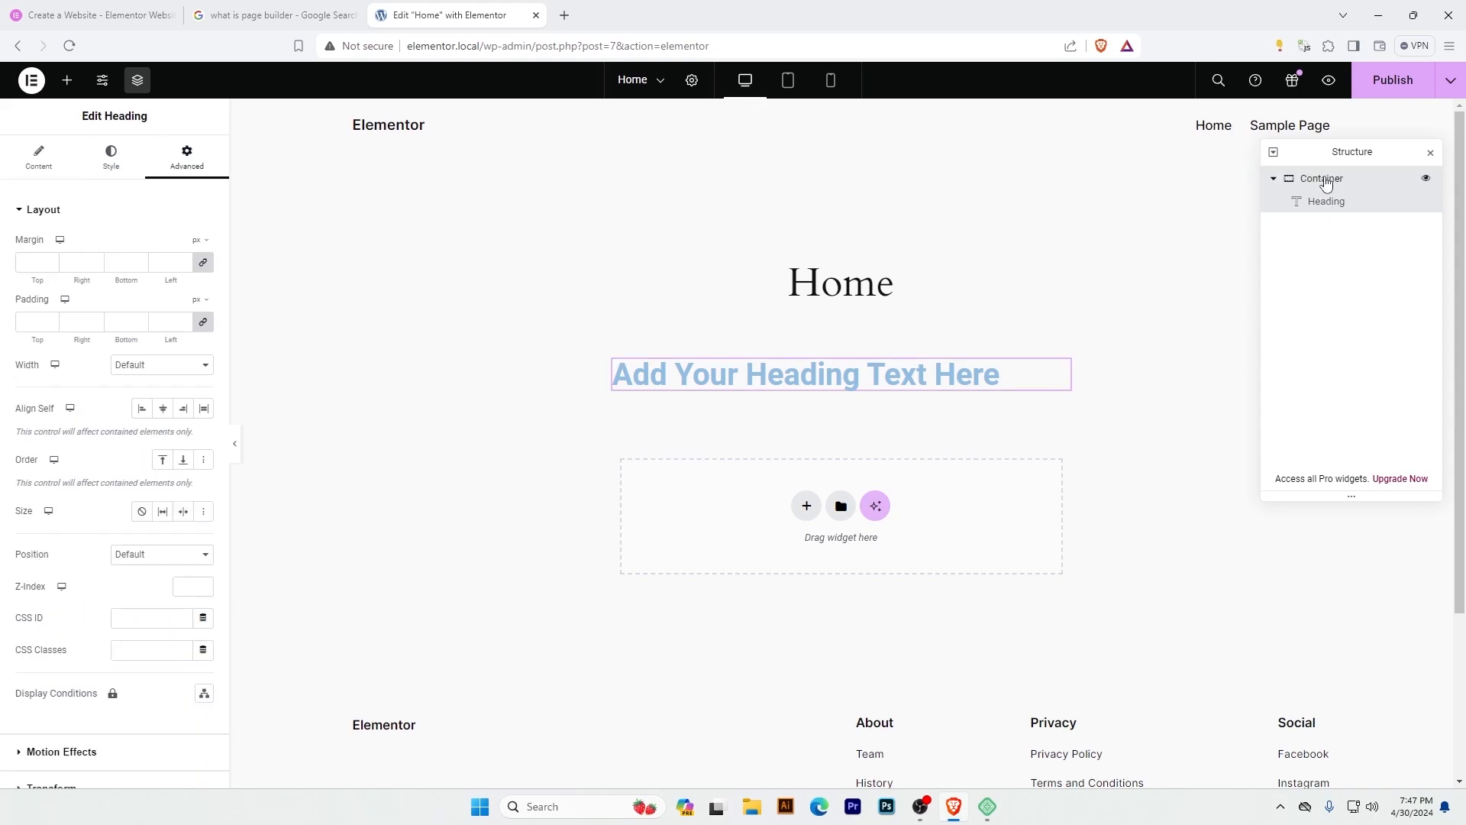
pyautogui.click(1328, 180)
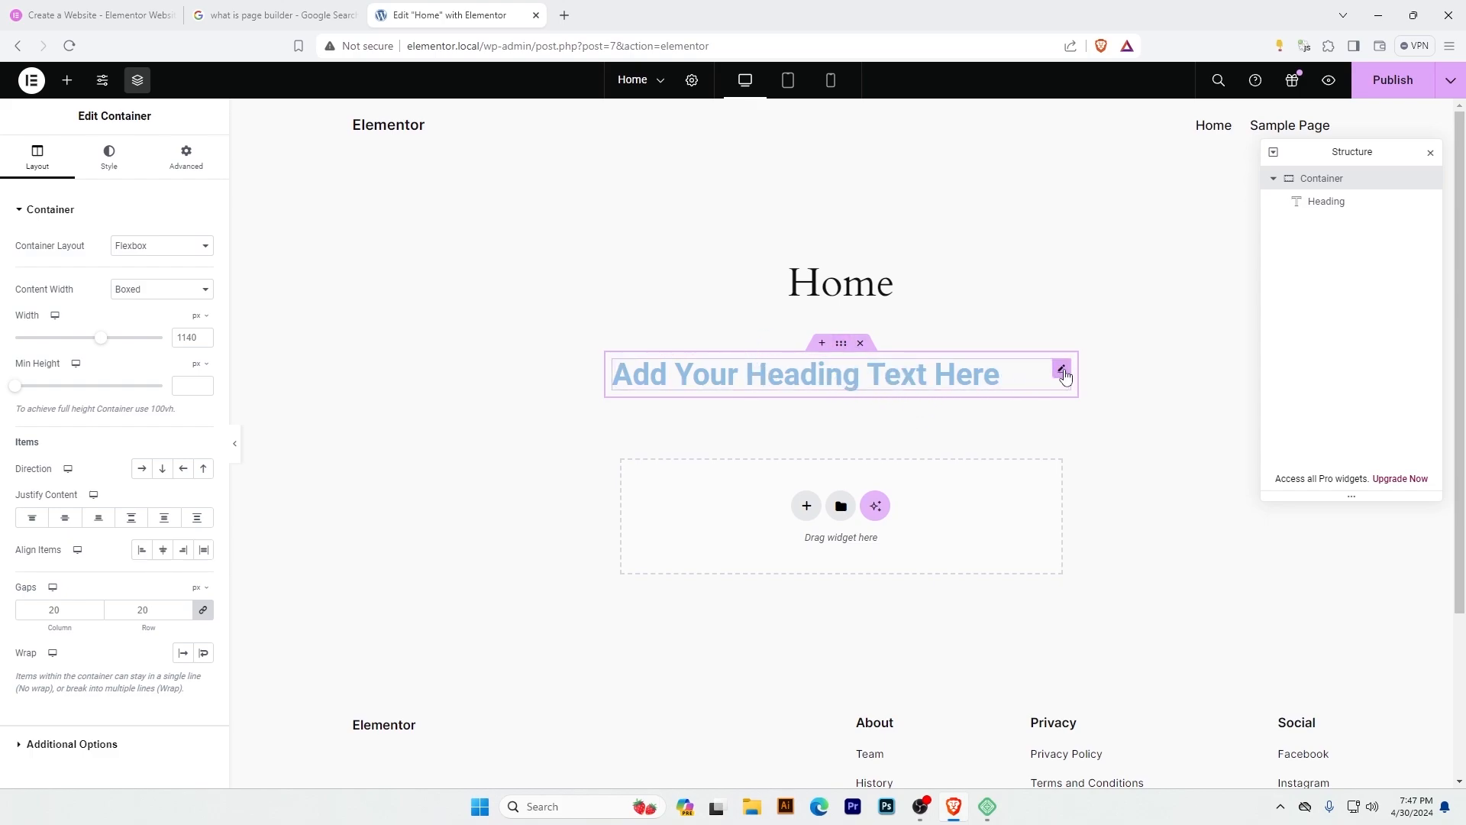
pyautogui.moveTo(766, 366); pyautogui.dragTo(948, 375)
pyautogui.click(1062, 372)
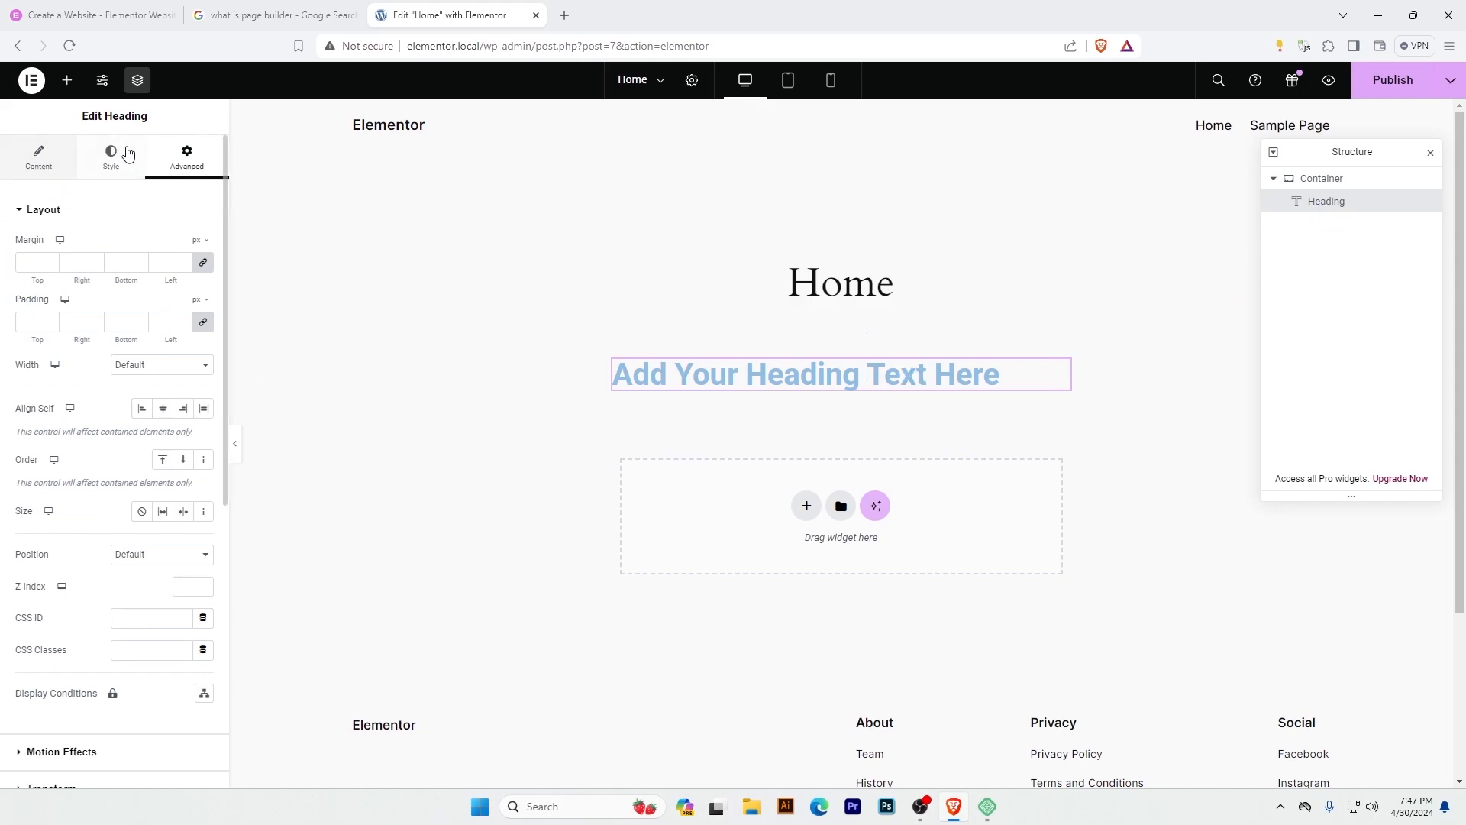
pyautogui.click(89, 234)
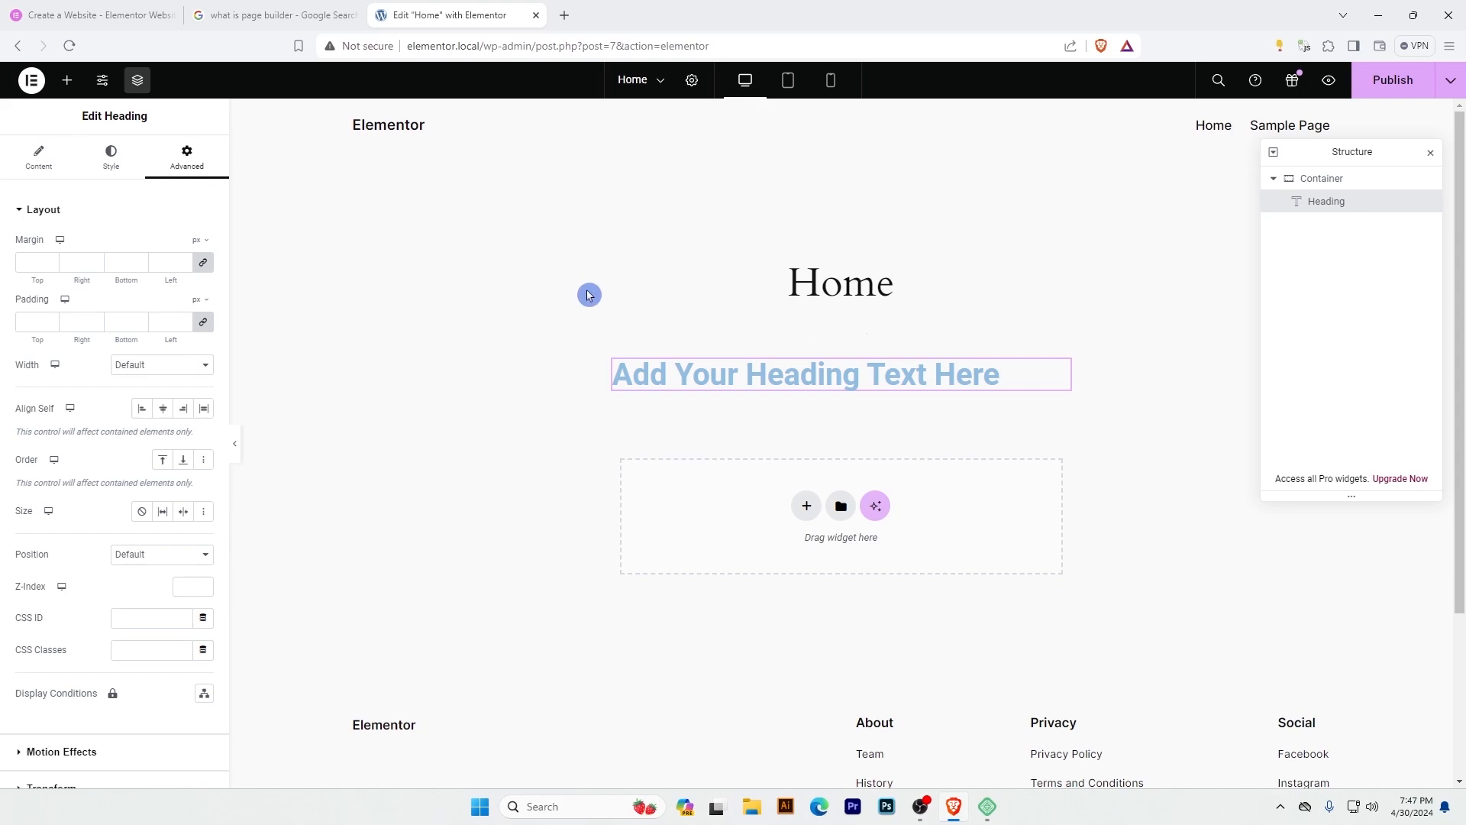
pyautogui.moveTo(841, 357)
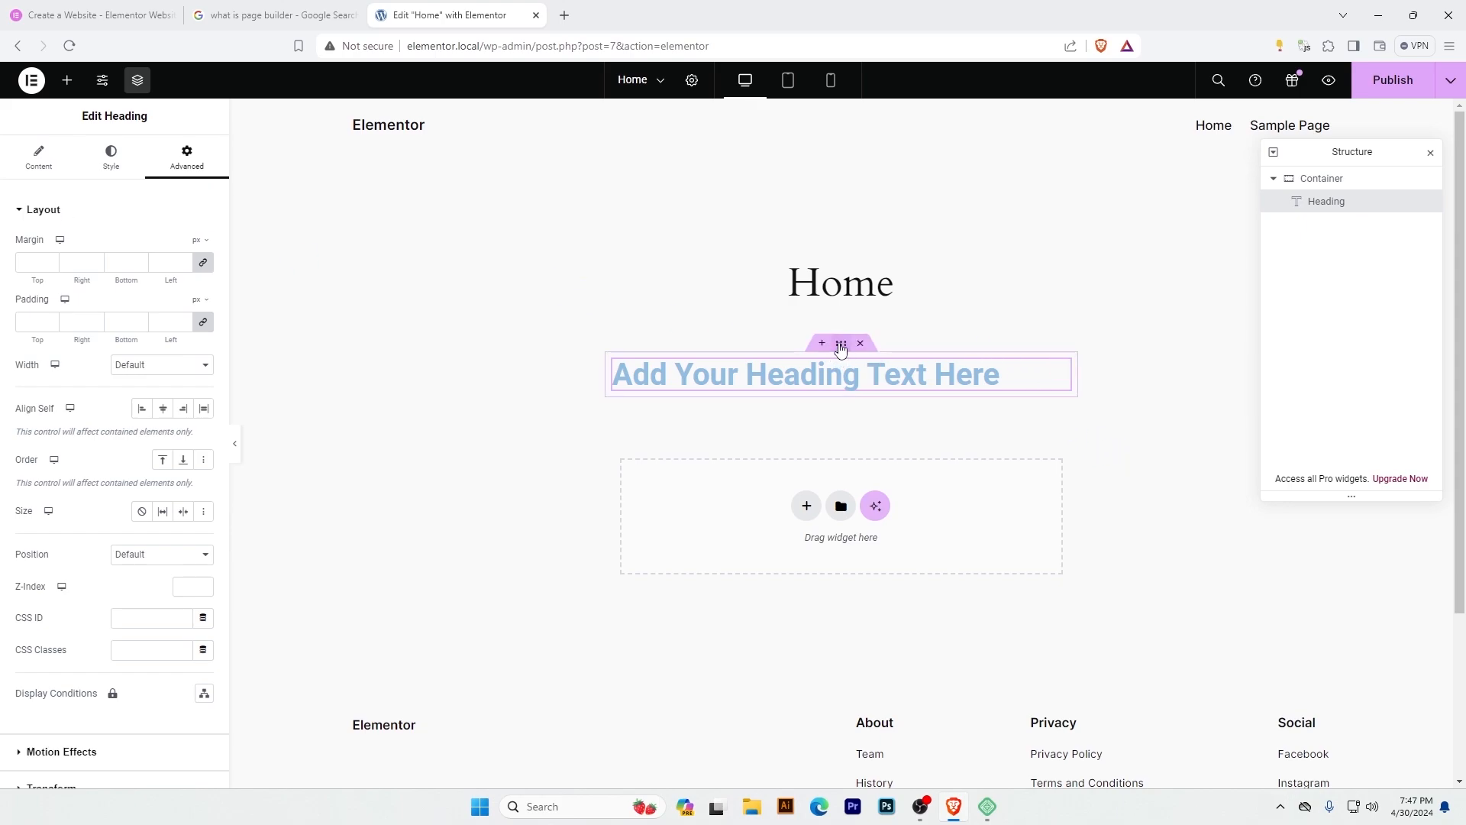
# Set the container's width to 1600 px and its minimum height to 447 px.
pyautogui.click(841, 344)
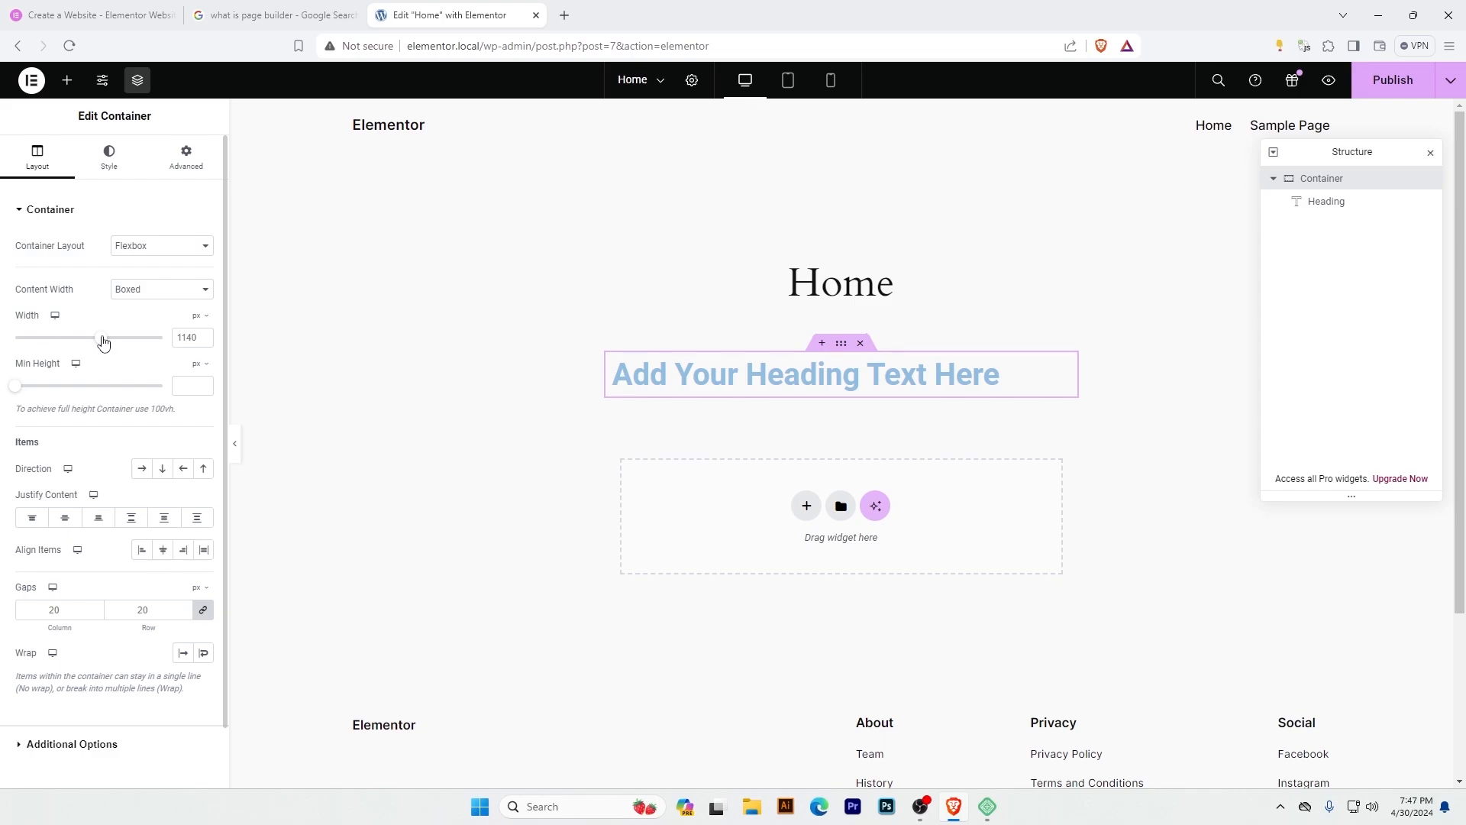
pyautogui.moveTo(153, 338); pyautogui.dragTo(166, 338)
pyautogui.moveTo(18, 392); pyautogui.dragTo(60, 390)
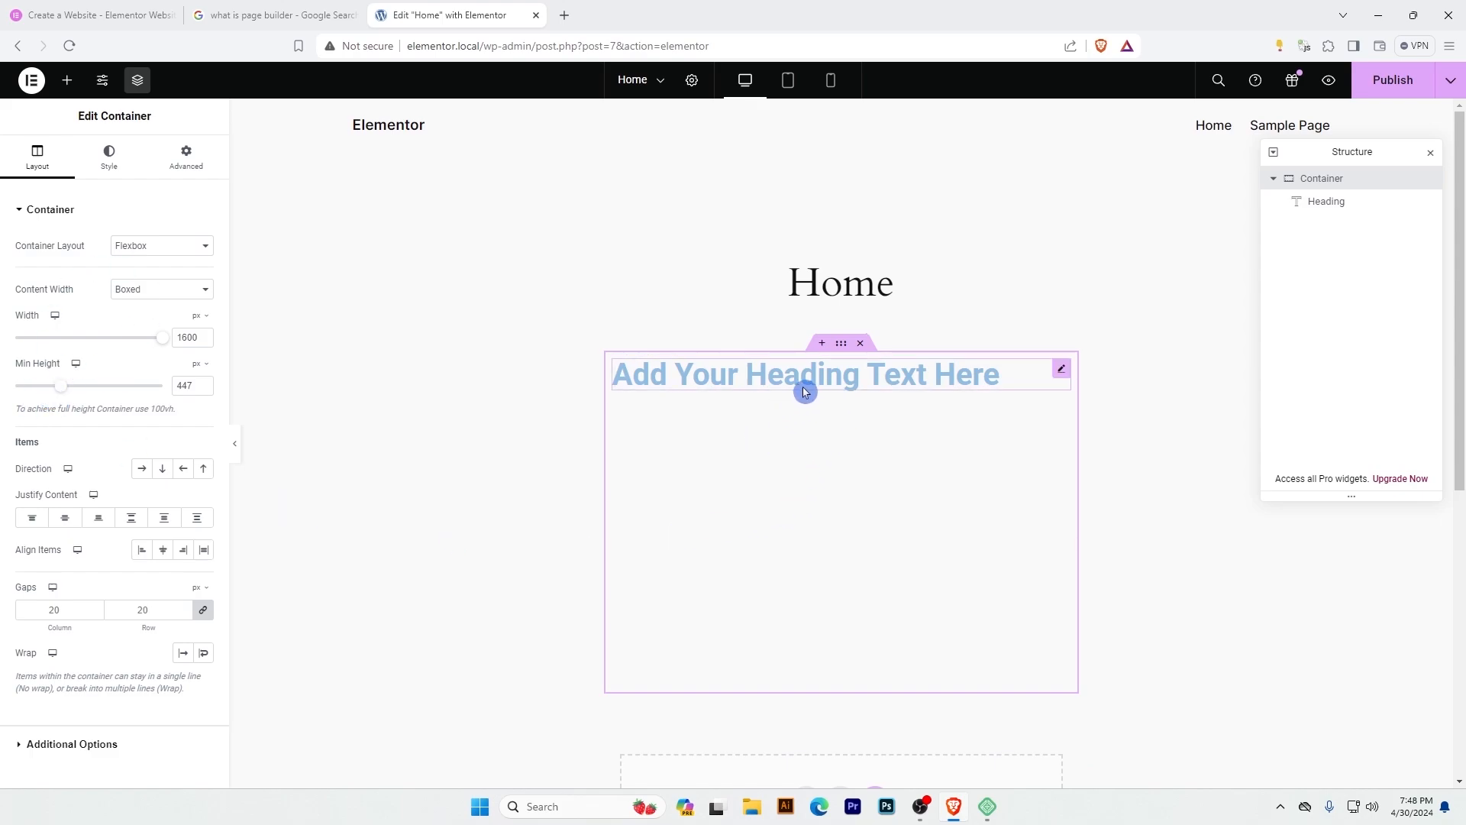
# Try the container's alignment options, set Justify Content and Align Items to Center, and set Content Width to Full Width.
pyautogui.click(64, 520)
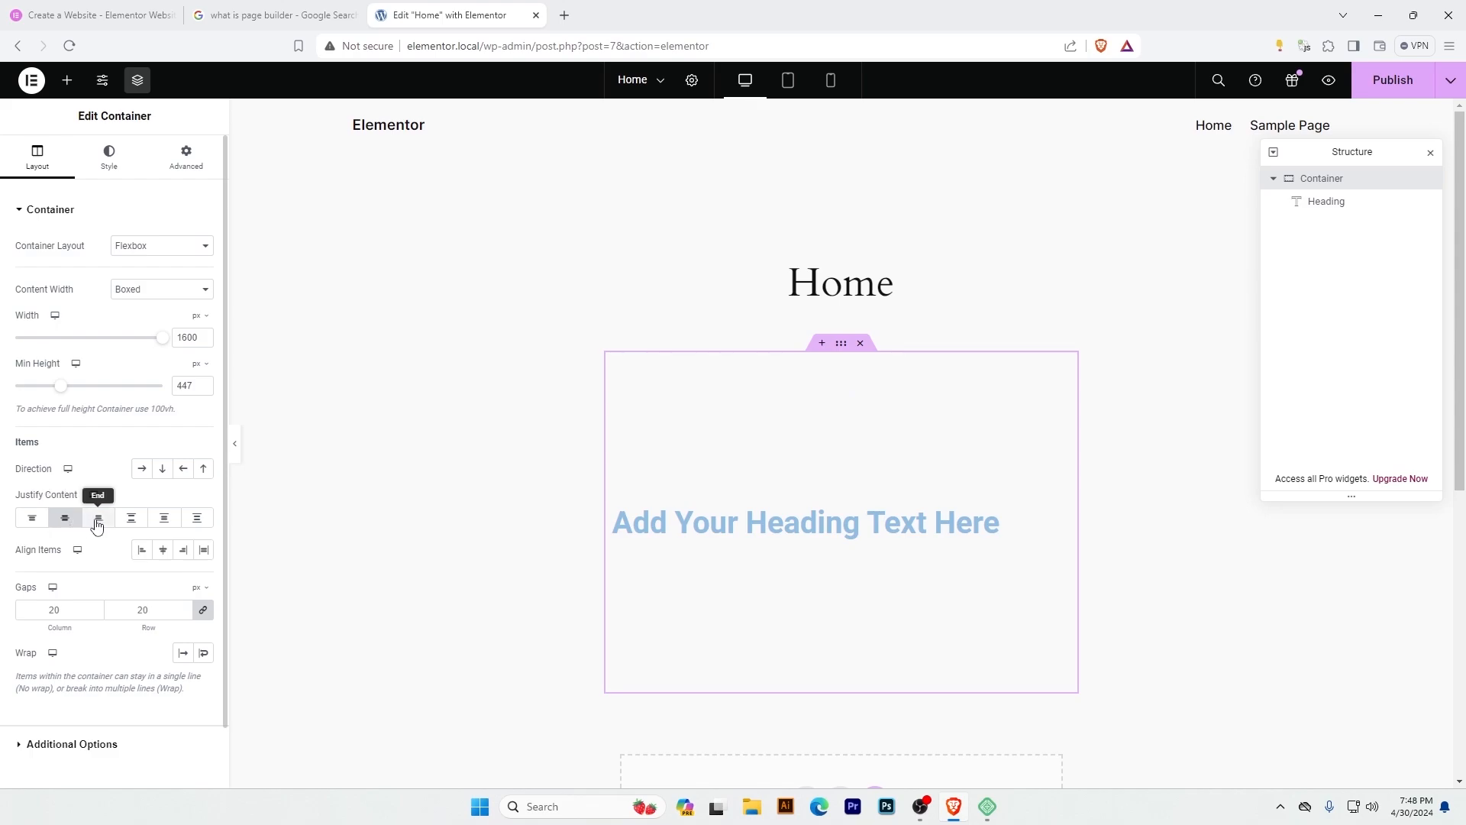
pyautogui.click(97, 525)
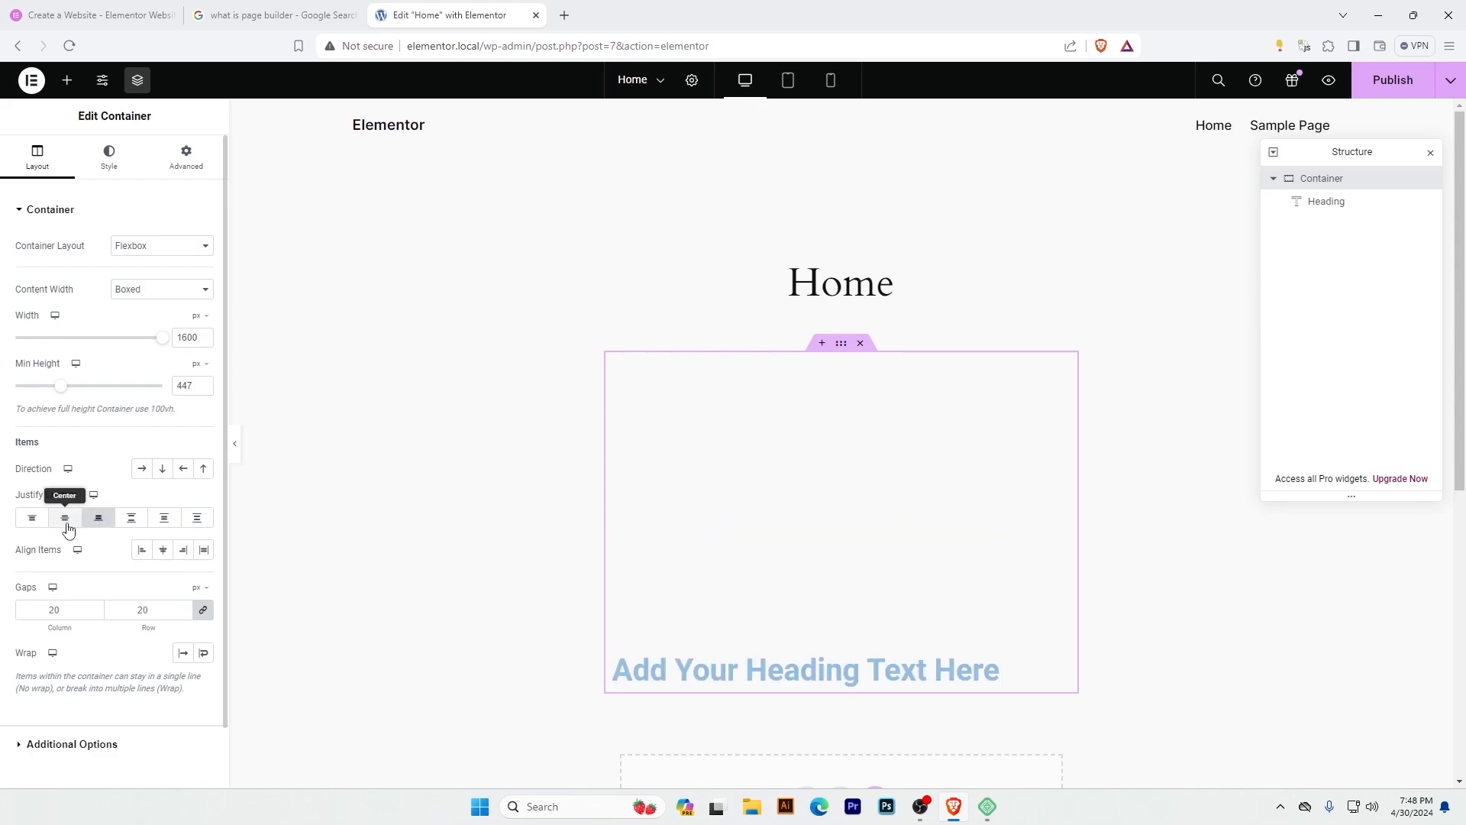
pyautogui.click(67, 529)
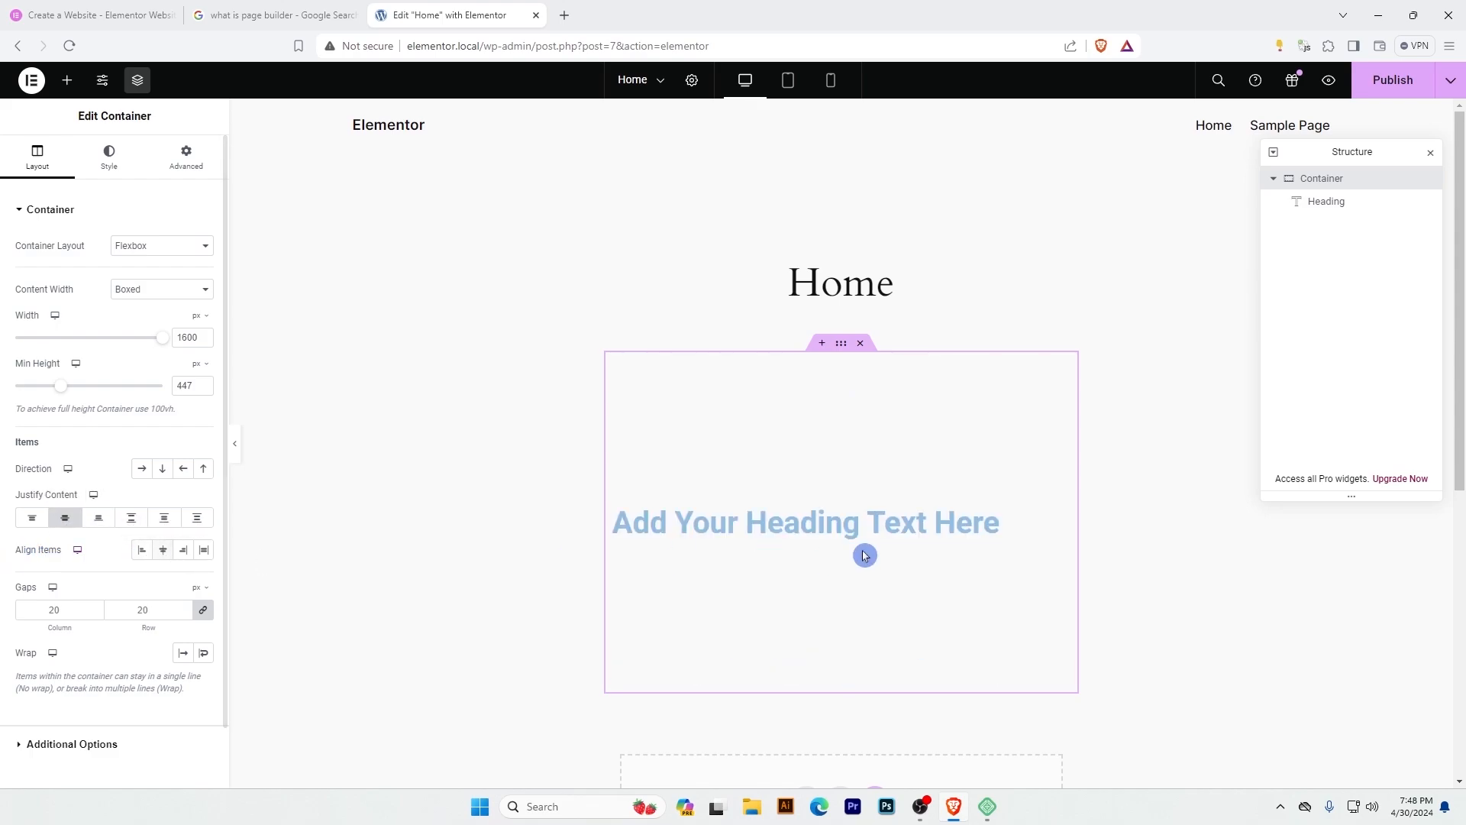
pyautogui.click(185, 551)
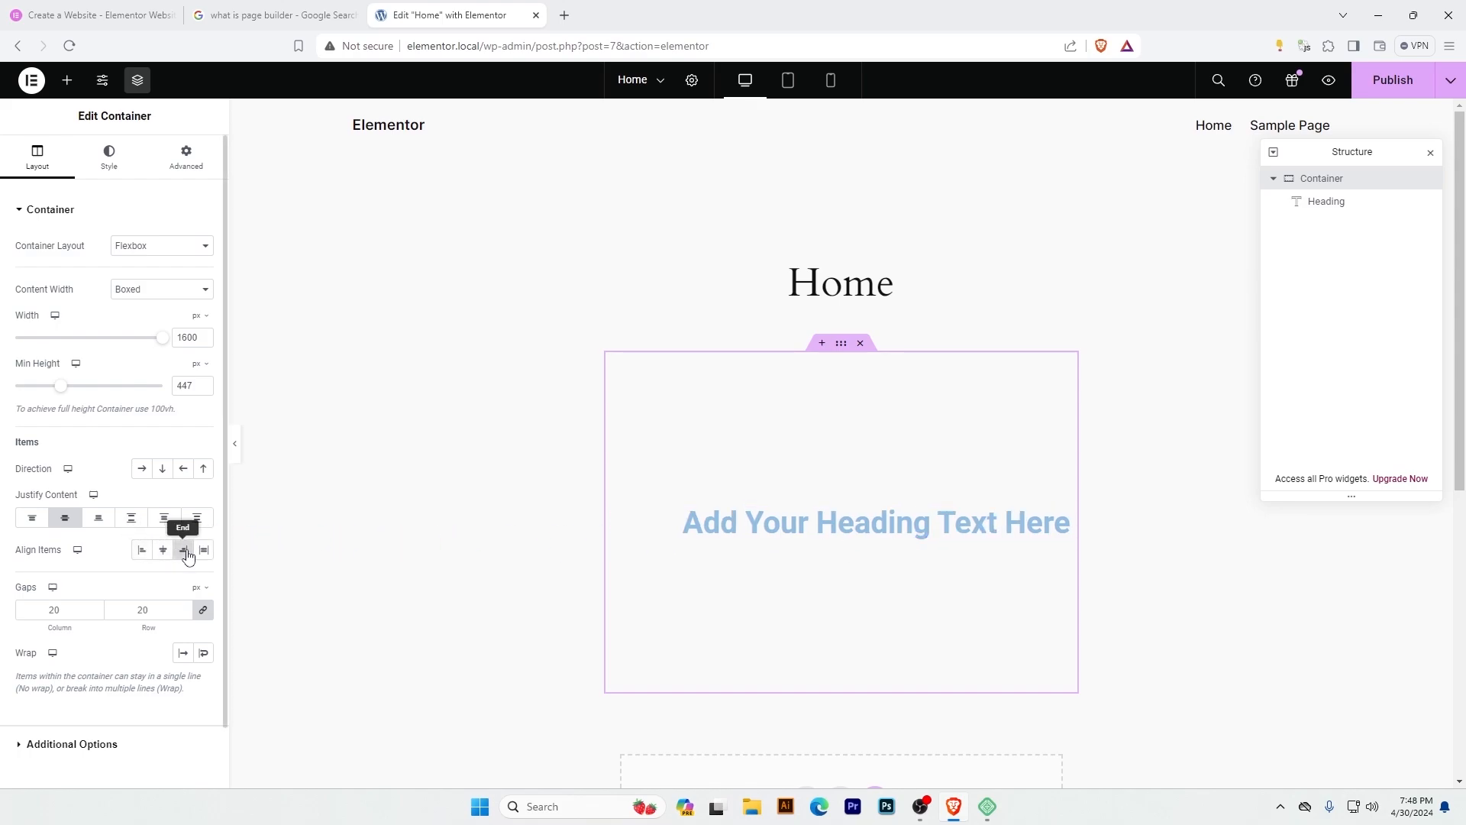
pyautogui.click(145, 553)
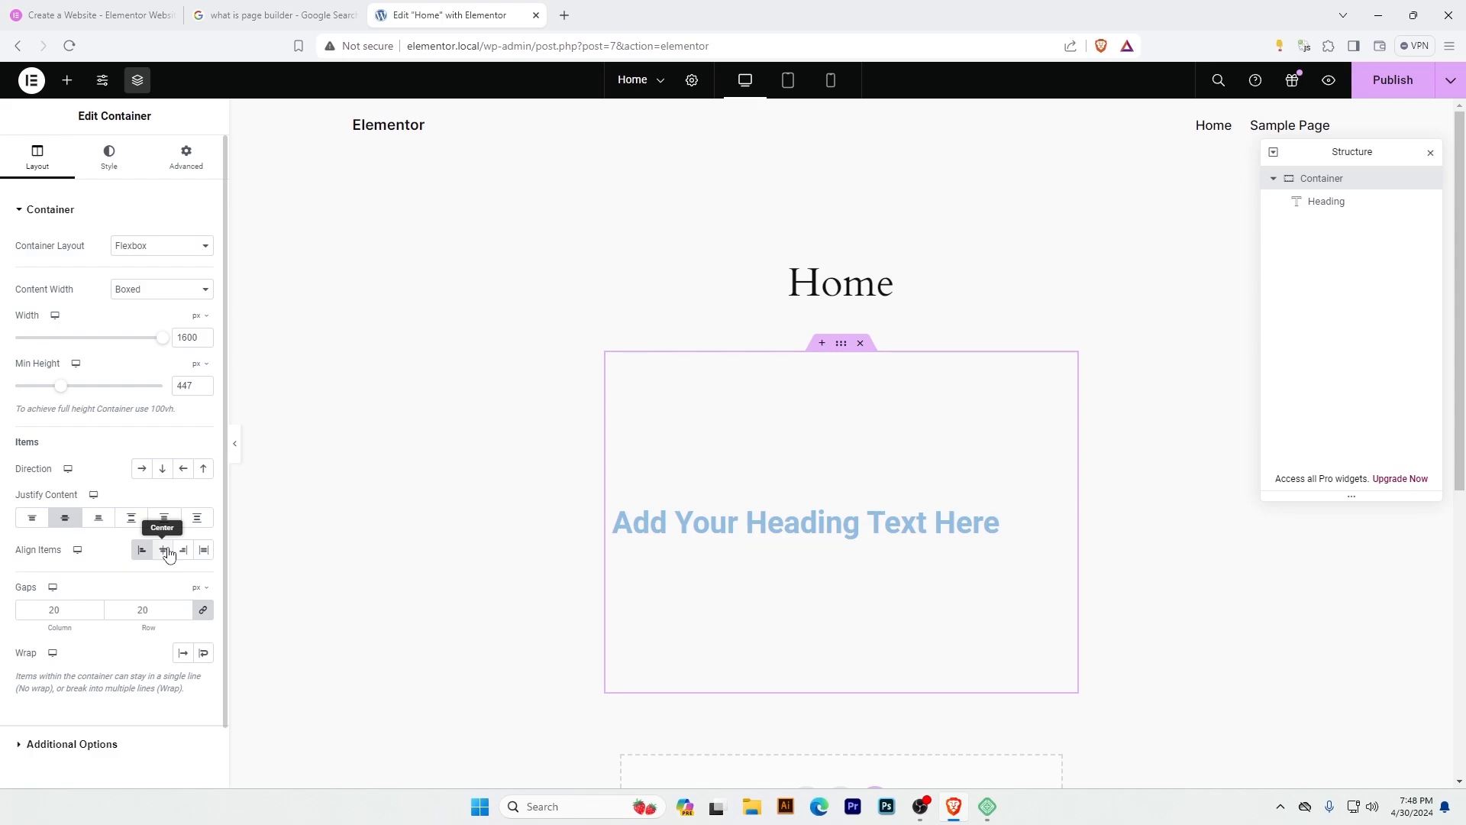
pyautogui.click(167, 553)
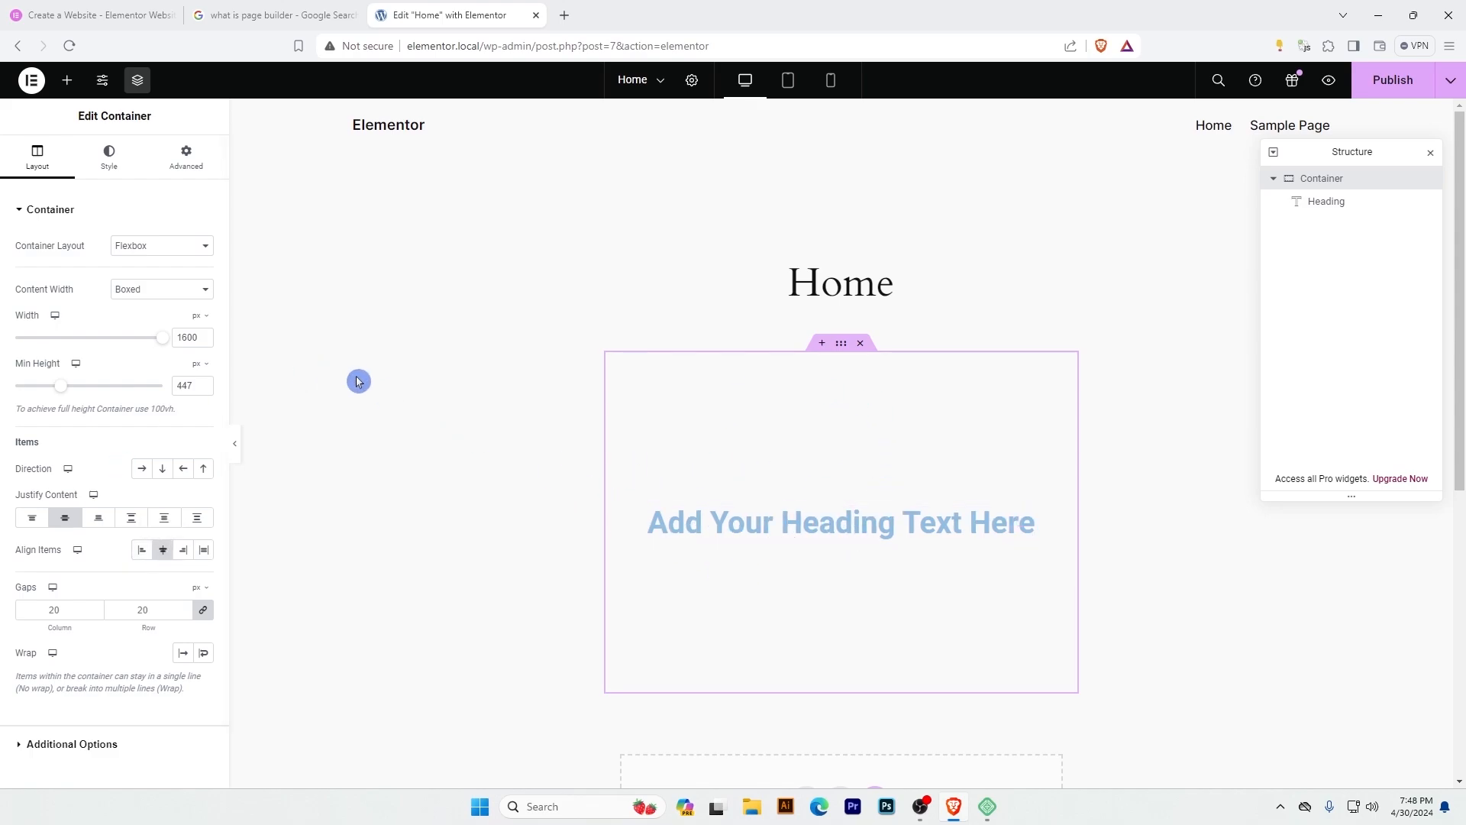
pyautogui.click(148, 289)
pyautogui.click(149, 317)
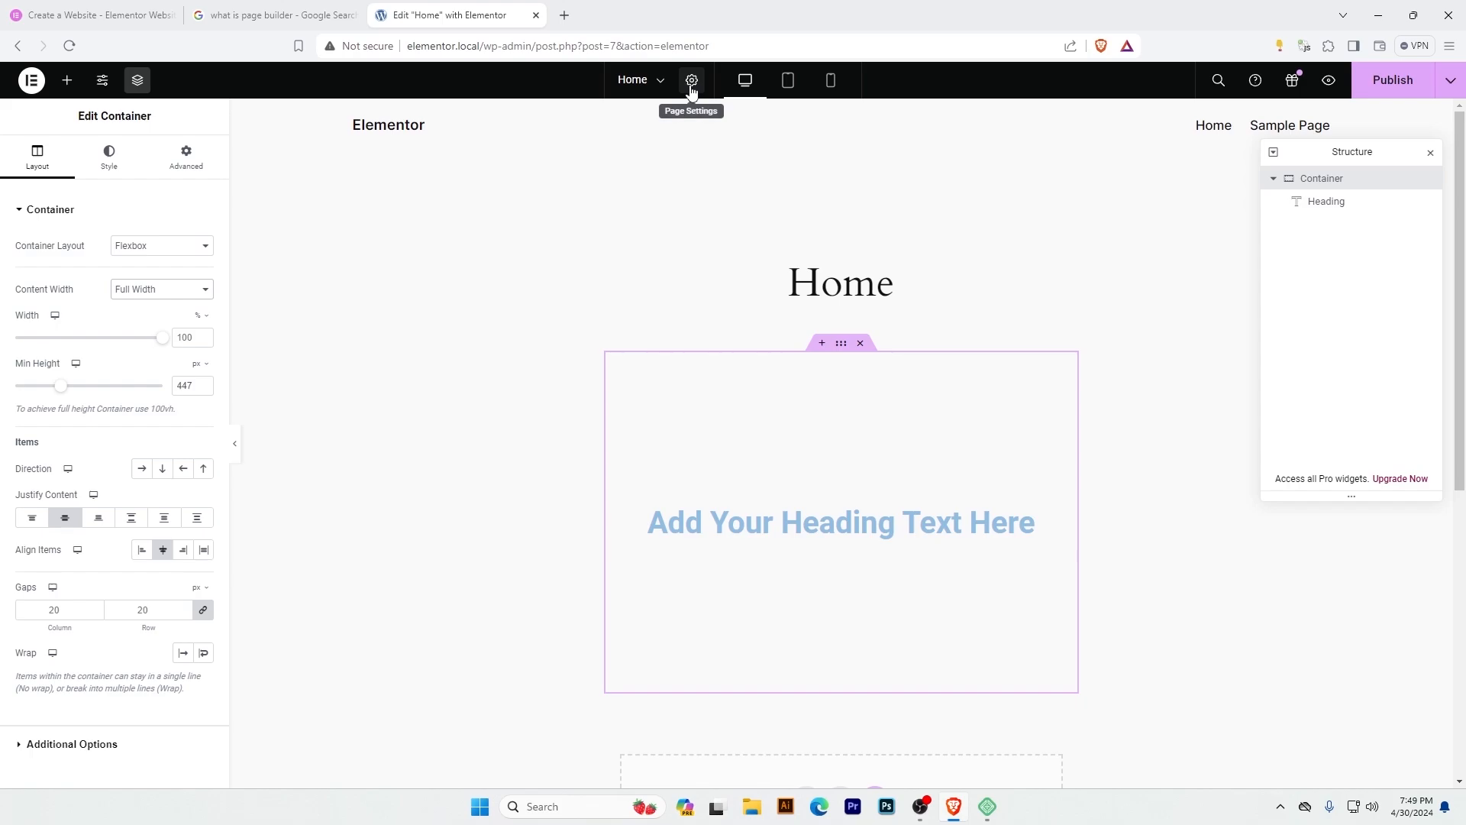
# Set the Home page's layout to Elementor Full Width in its page settings.
pyautogui.click(904, 295)
pyautogui.moveTo(895, 286); pyautogui.dragTo(783, 289)
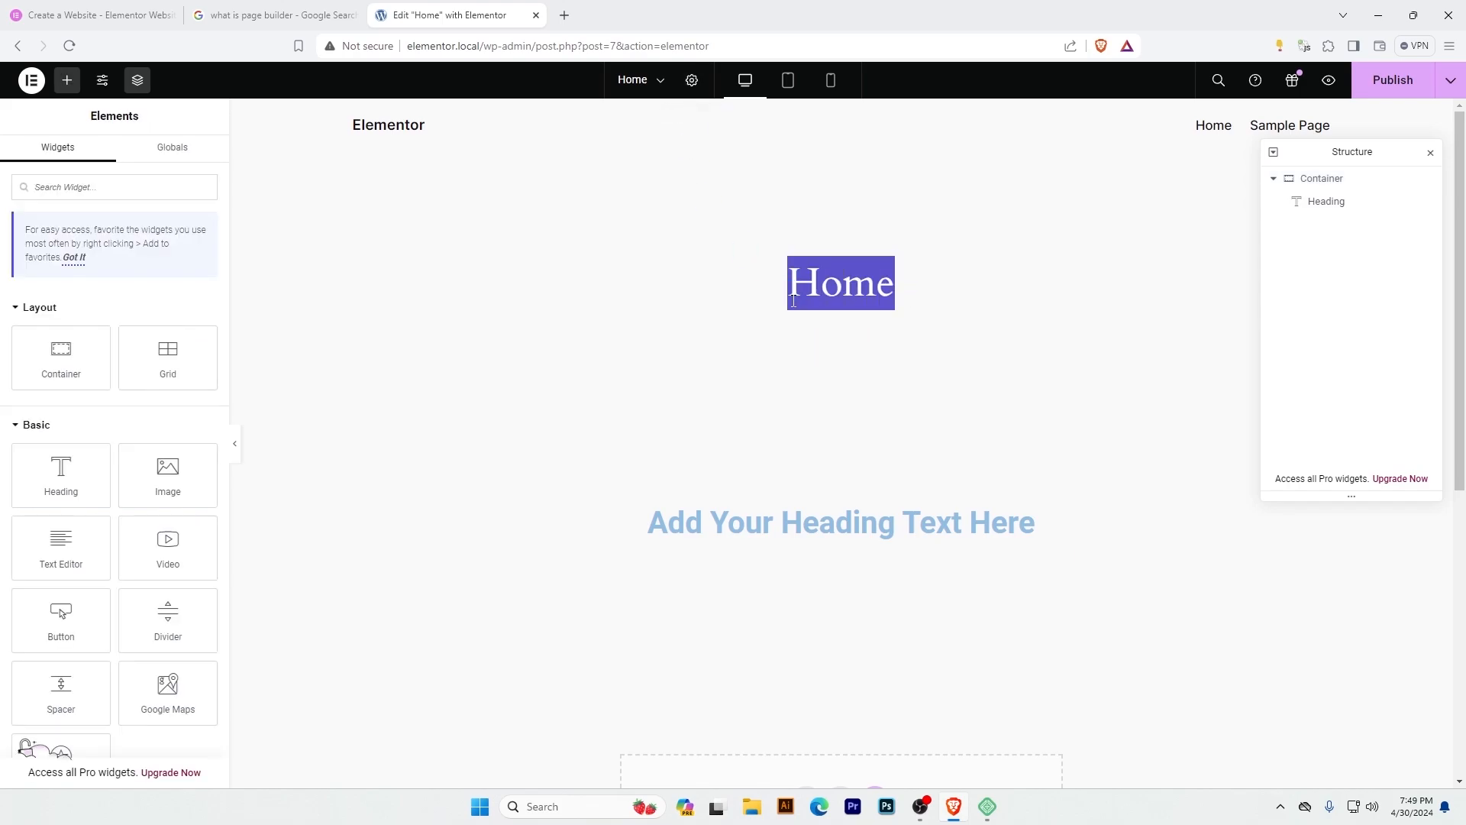
pyautogui.click(695, 82)
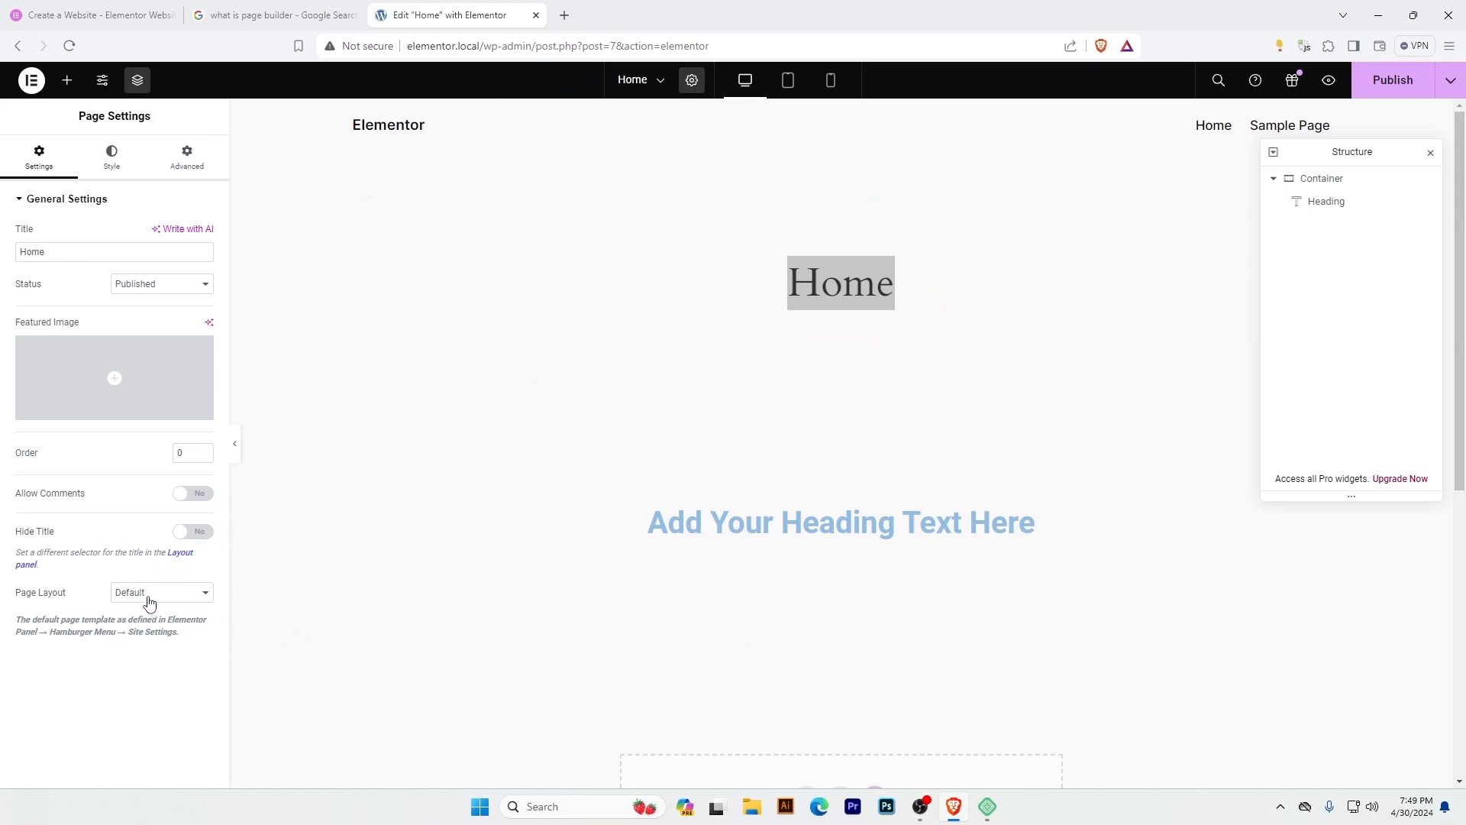
pyautogui.click(149, 602)
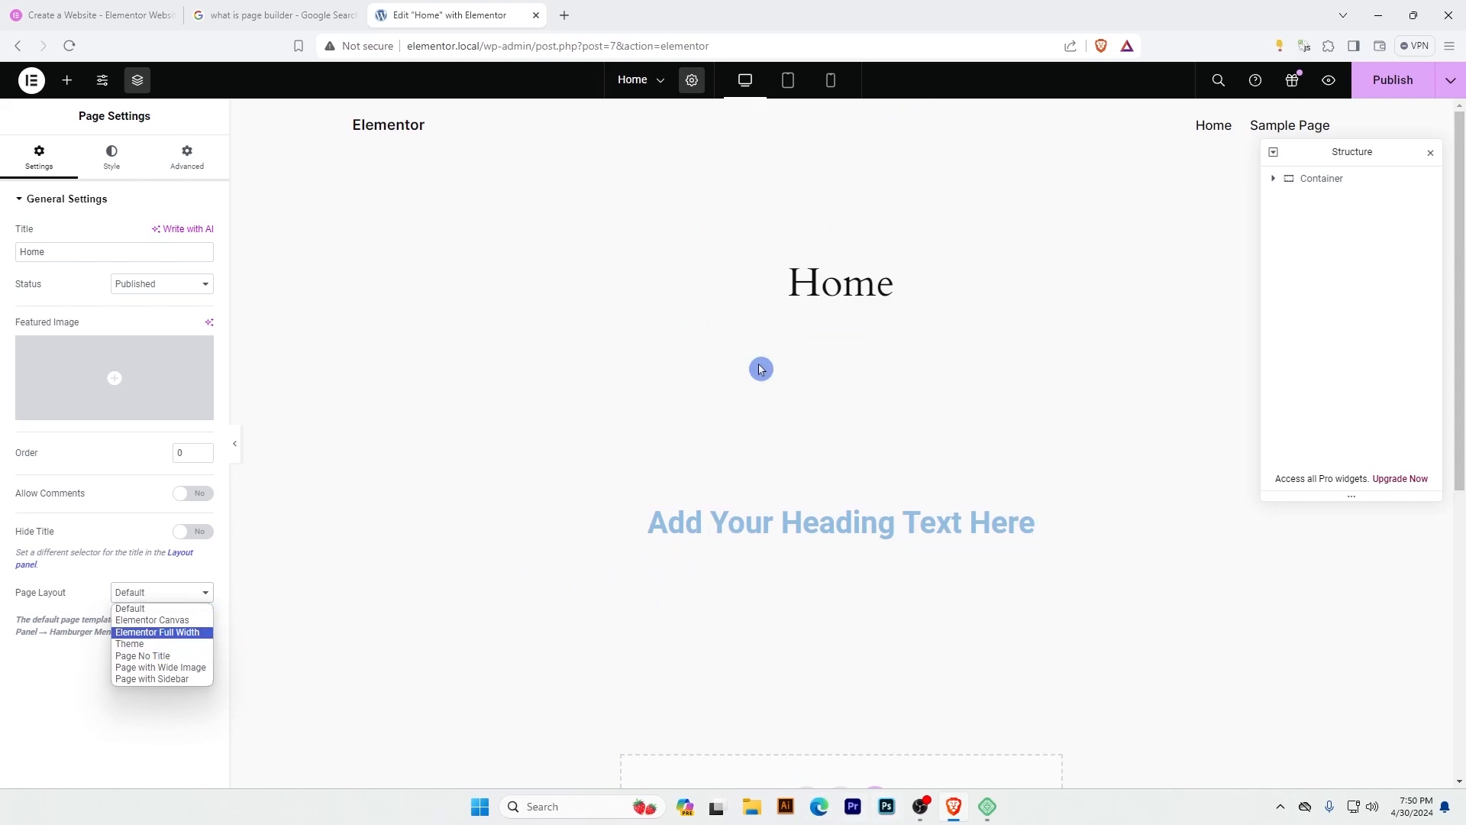
pyautogui.click(156, 633)
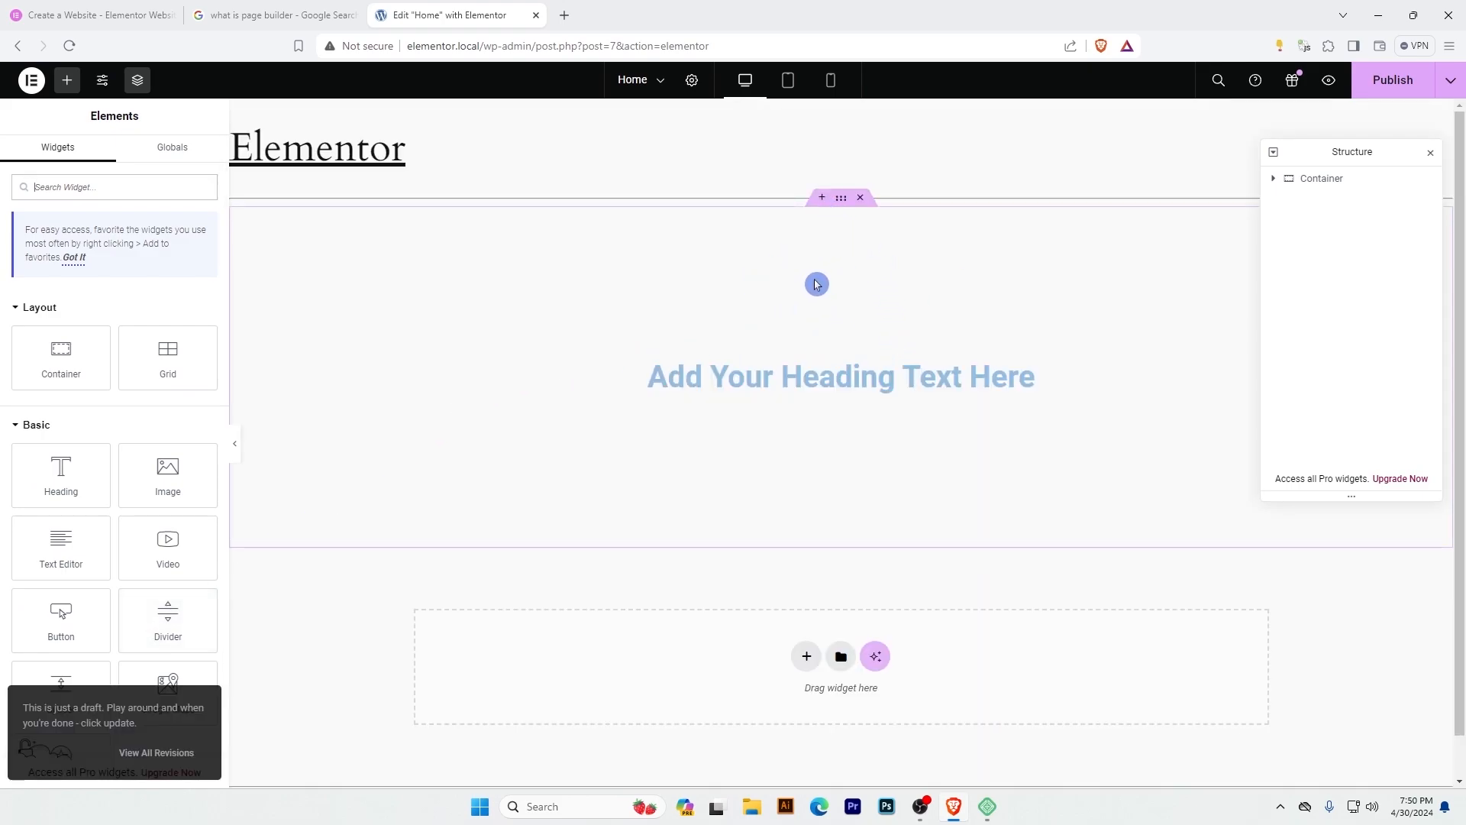
# Try Start and End for the container's Align Items and Justify Content, and return both to Center.
pyautogui.click(1328, 179)
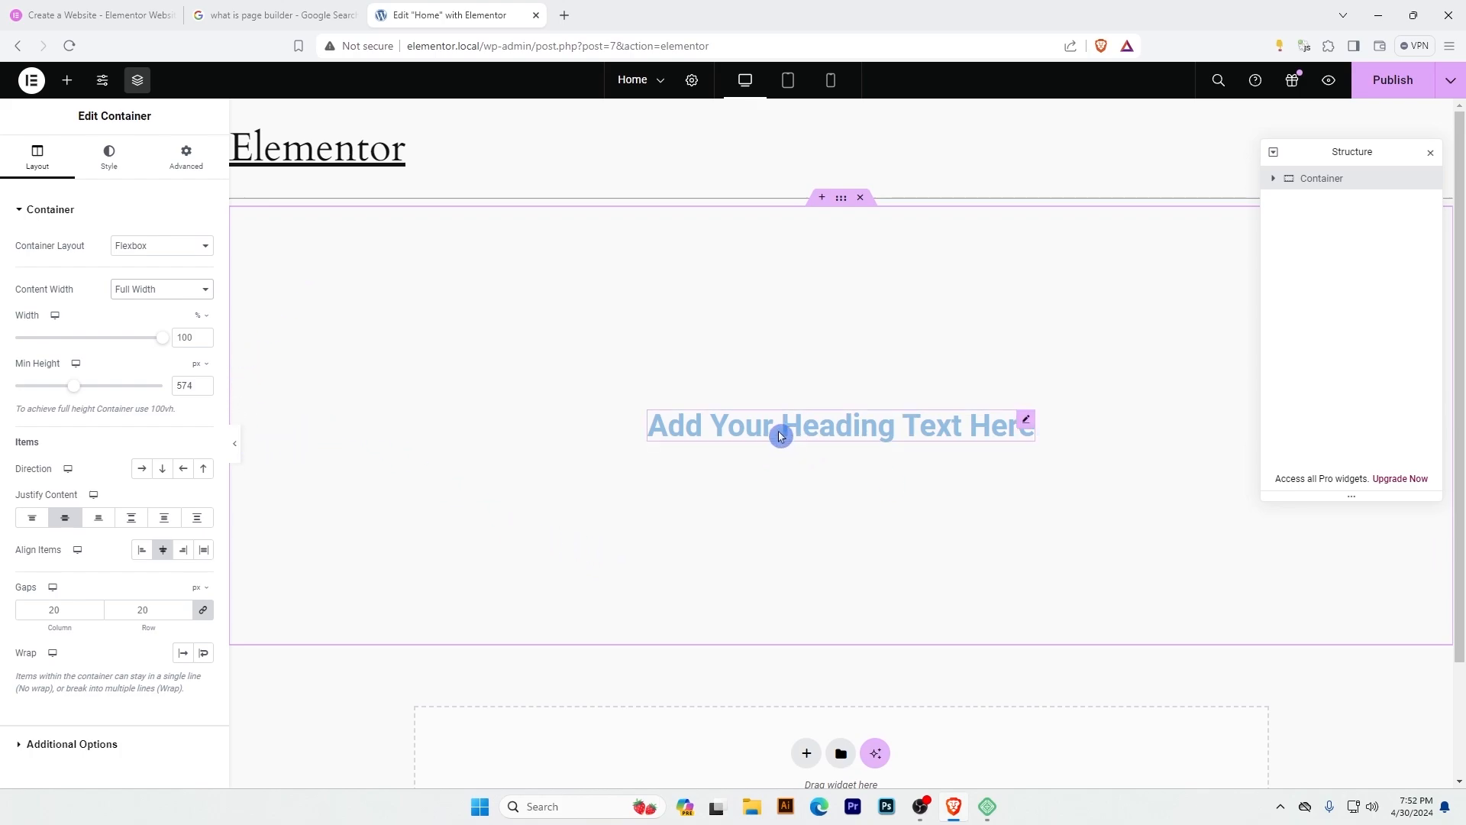
pyautogui.click(140, 550)
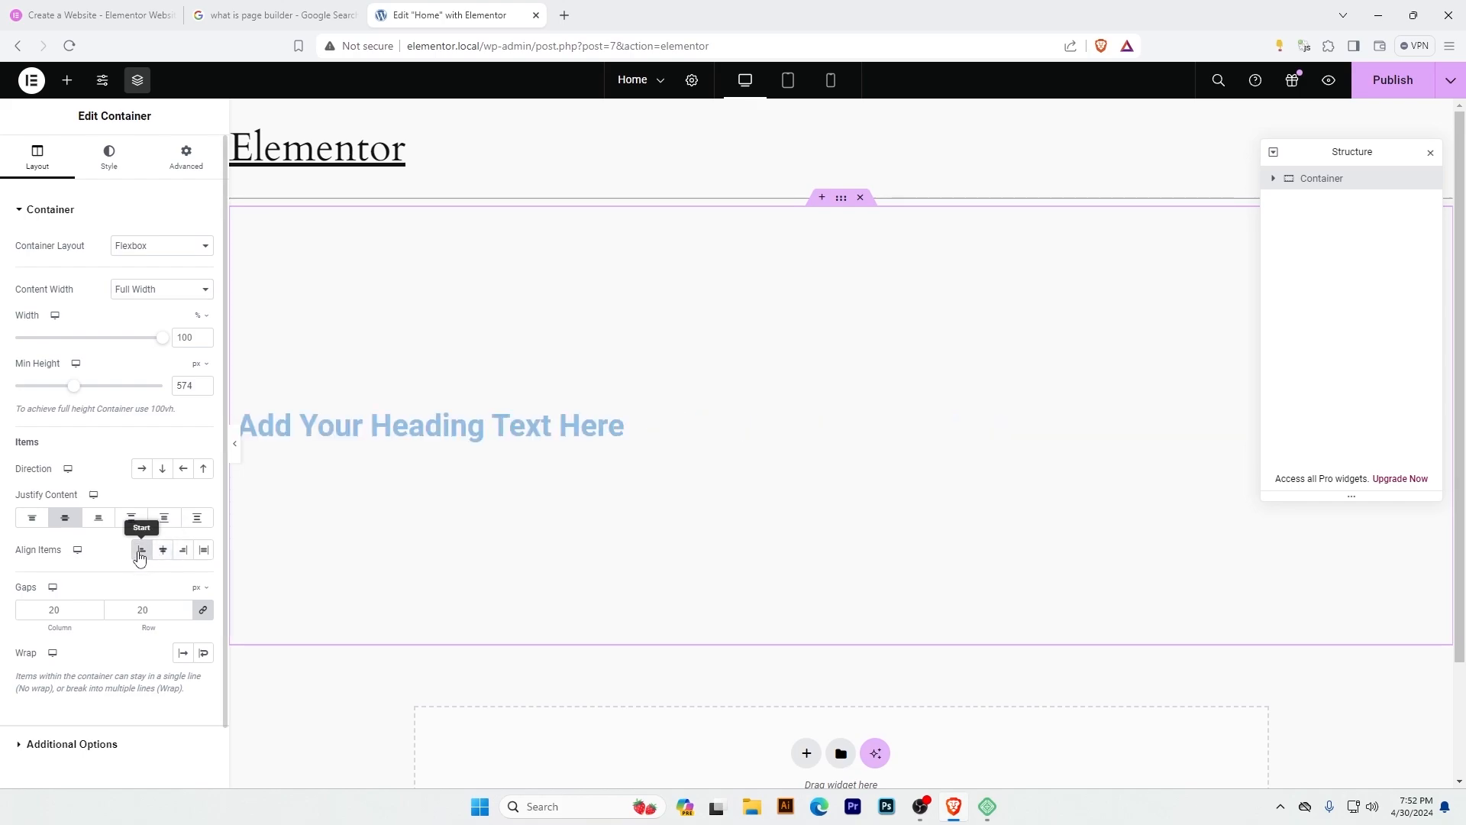
pyautogui.click(184, 550)
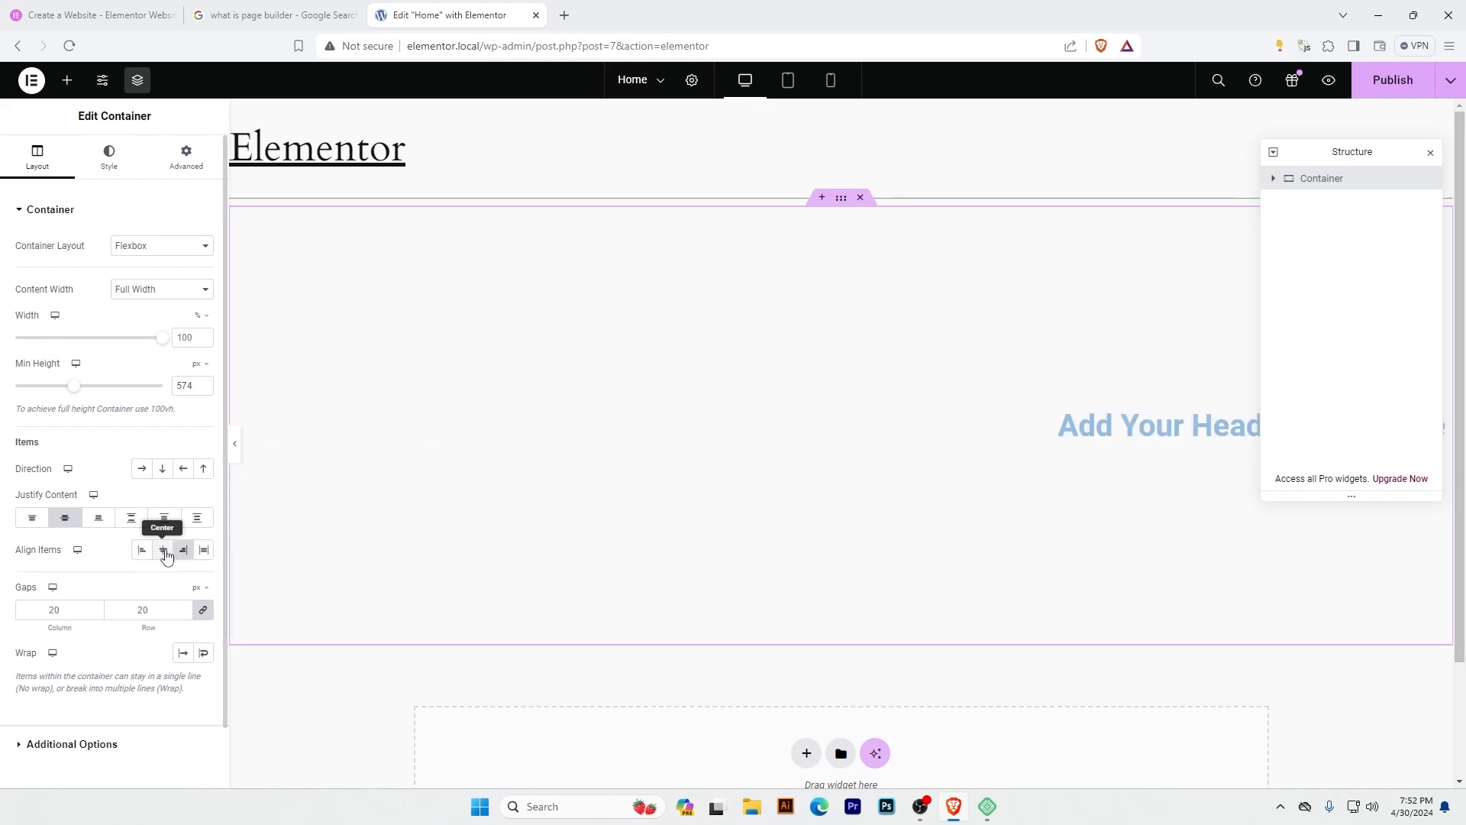
pyautogui.click(164, 553)
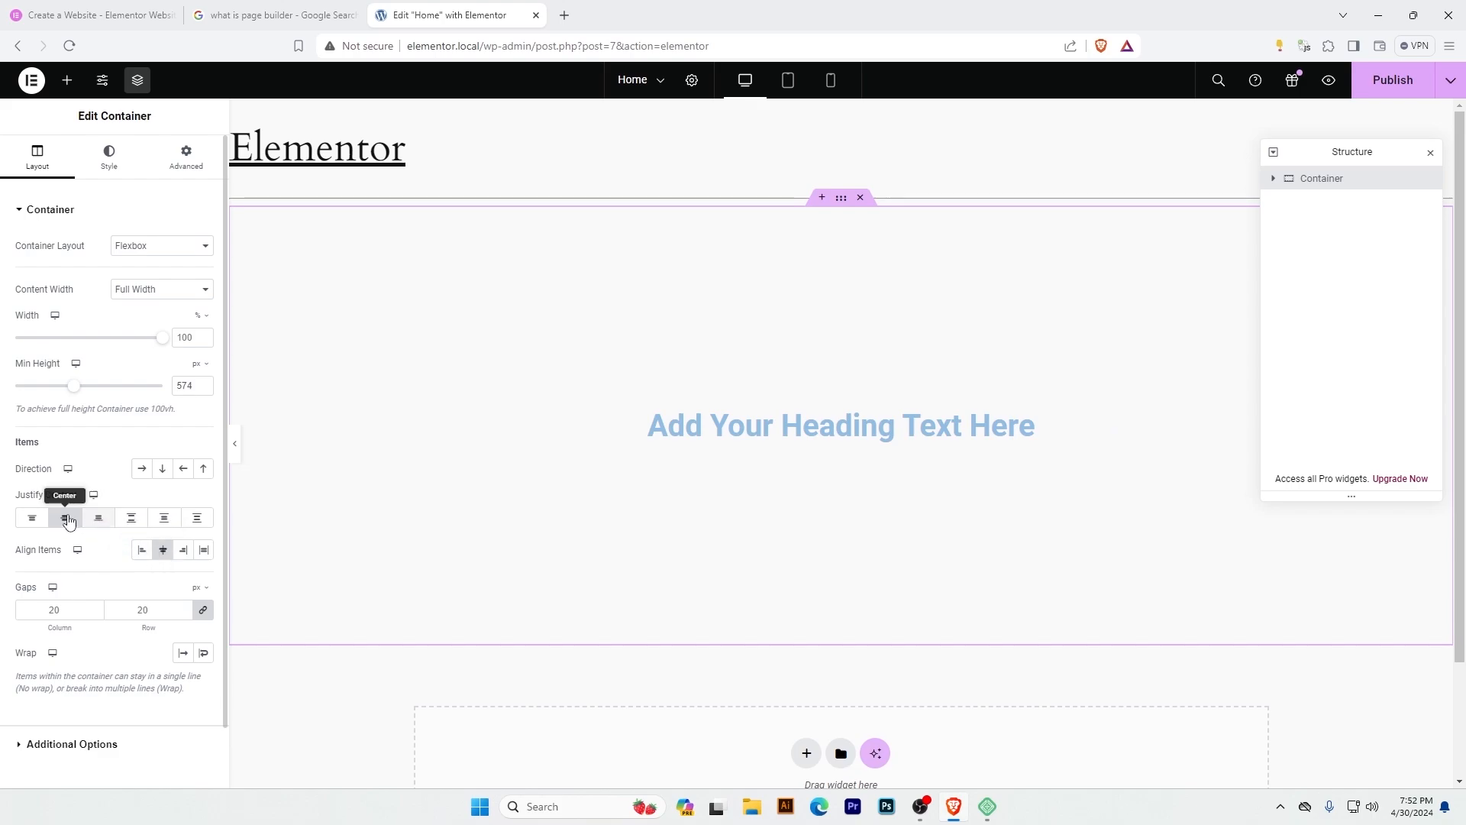
pyautogui.click(100, 525)
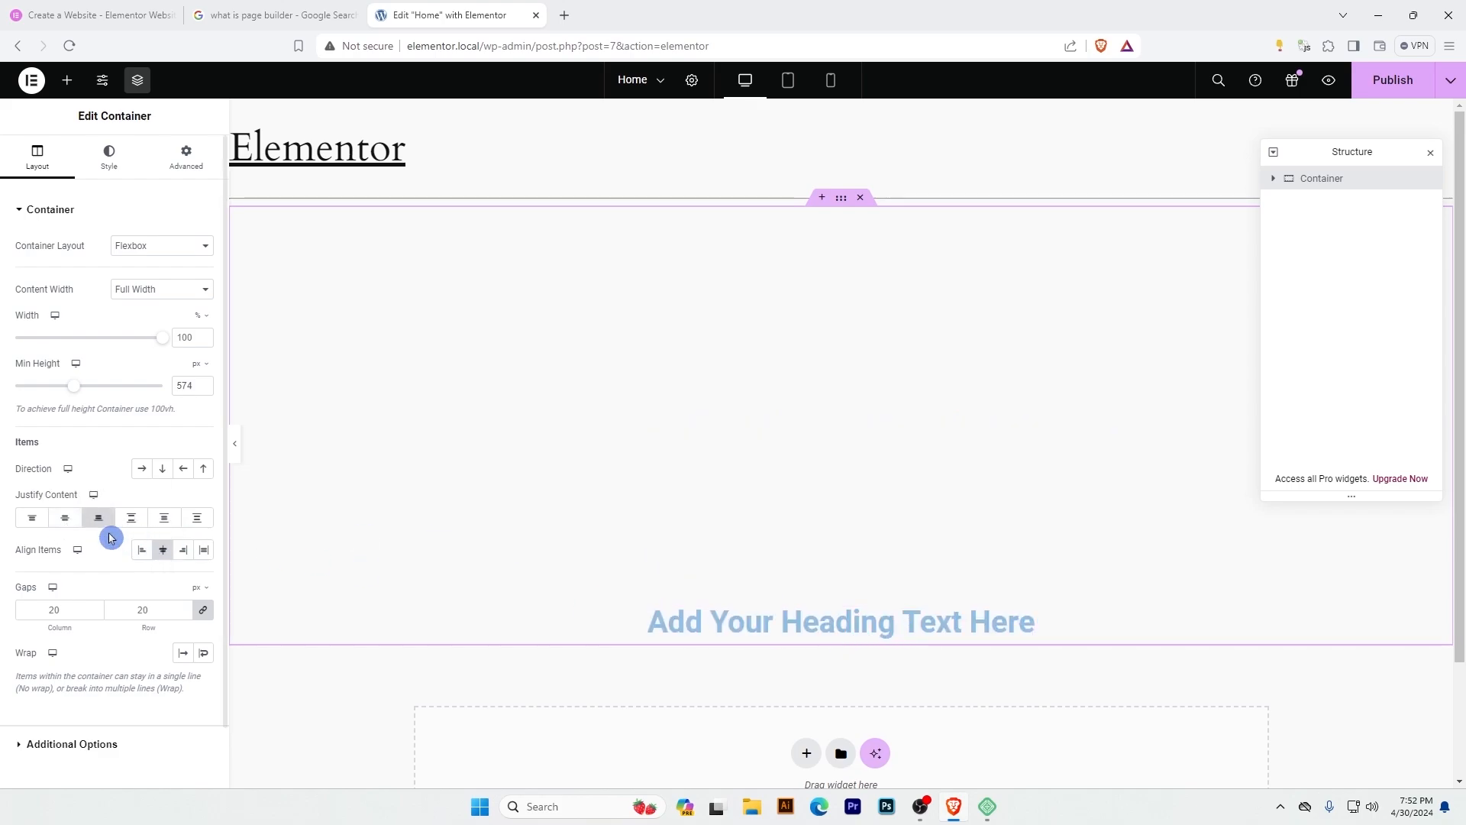
pyautogui.click(32, 519)
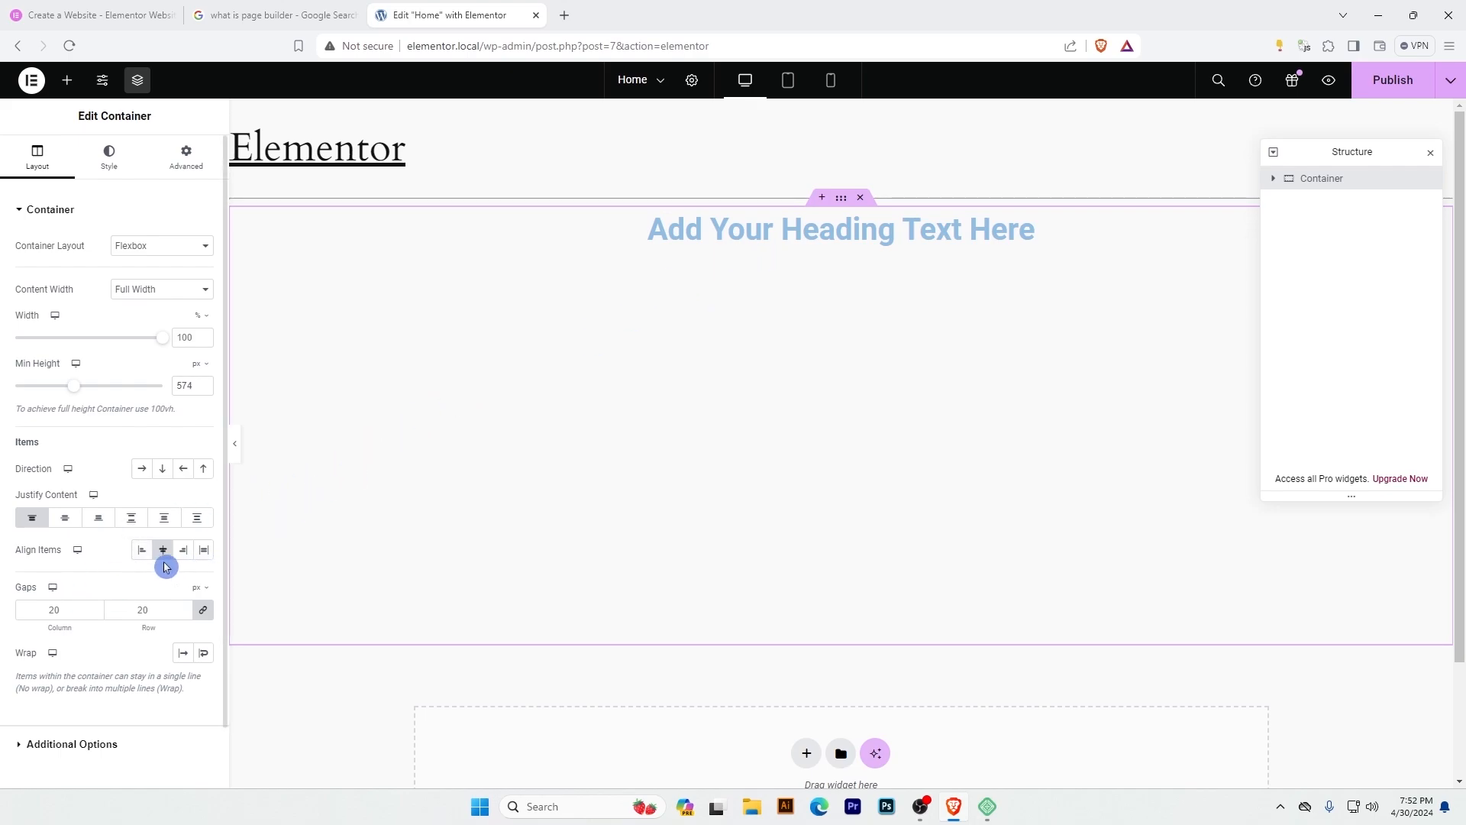
pyautogui.click(142, 552)
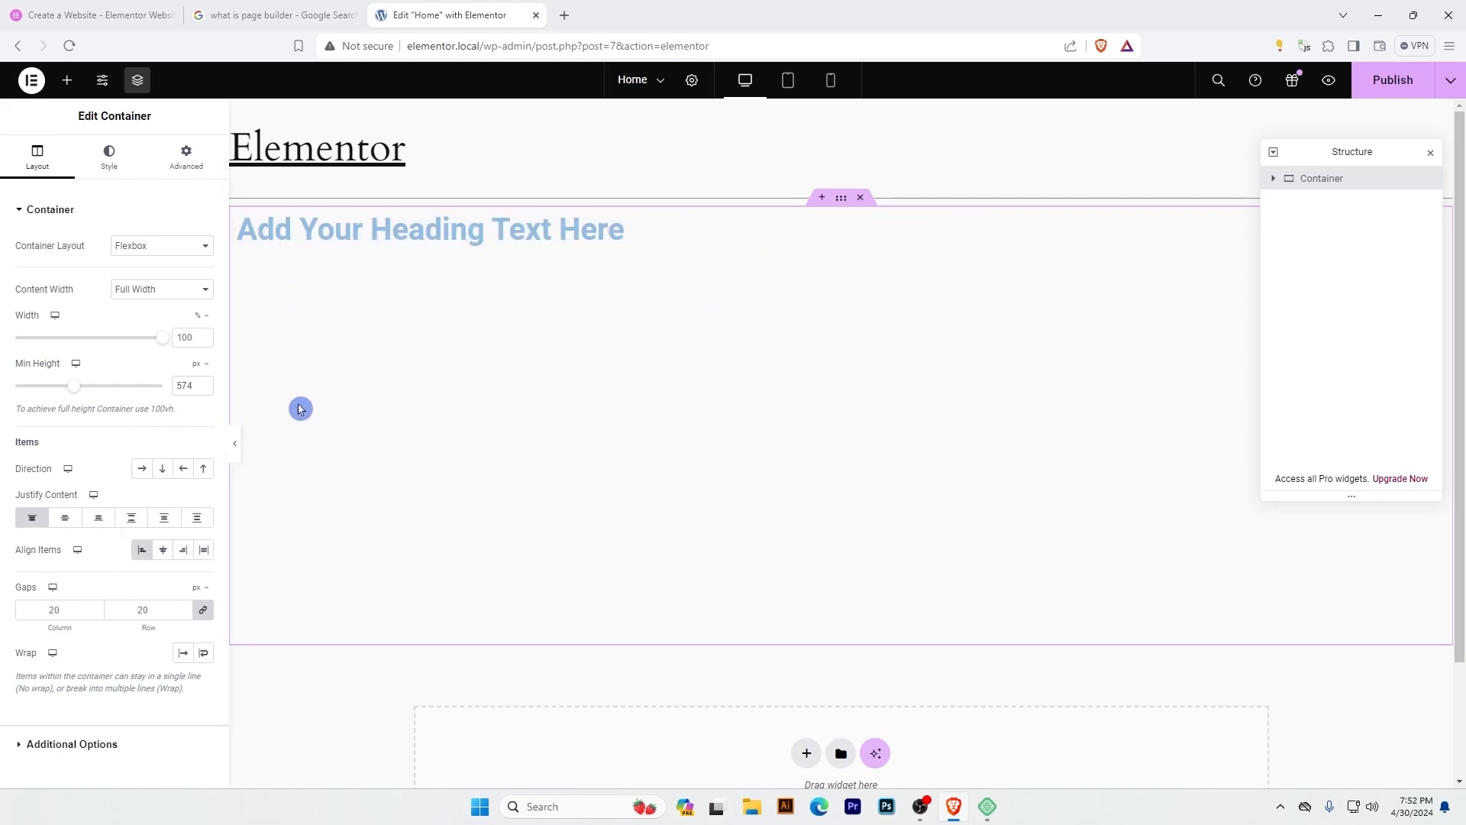
pyautogui.click(65, 518)
pyautogui.click(163, 550)
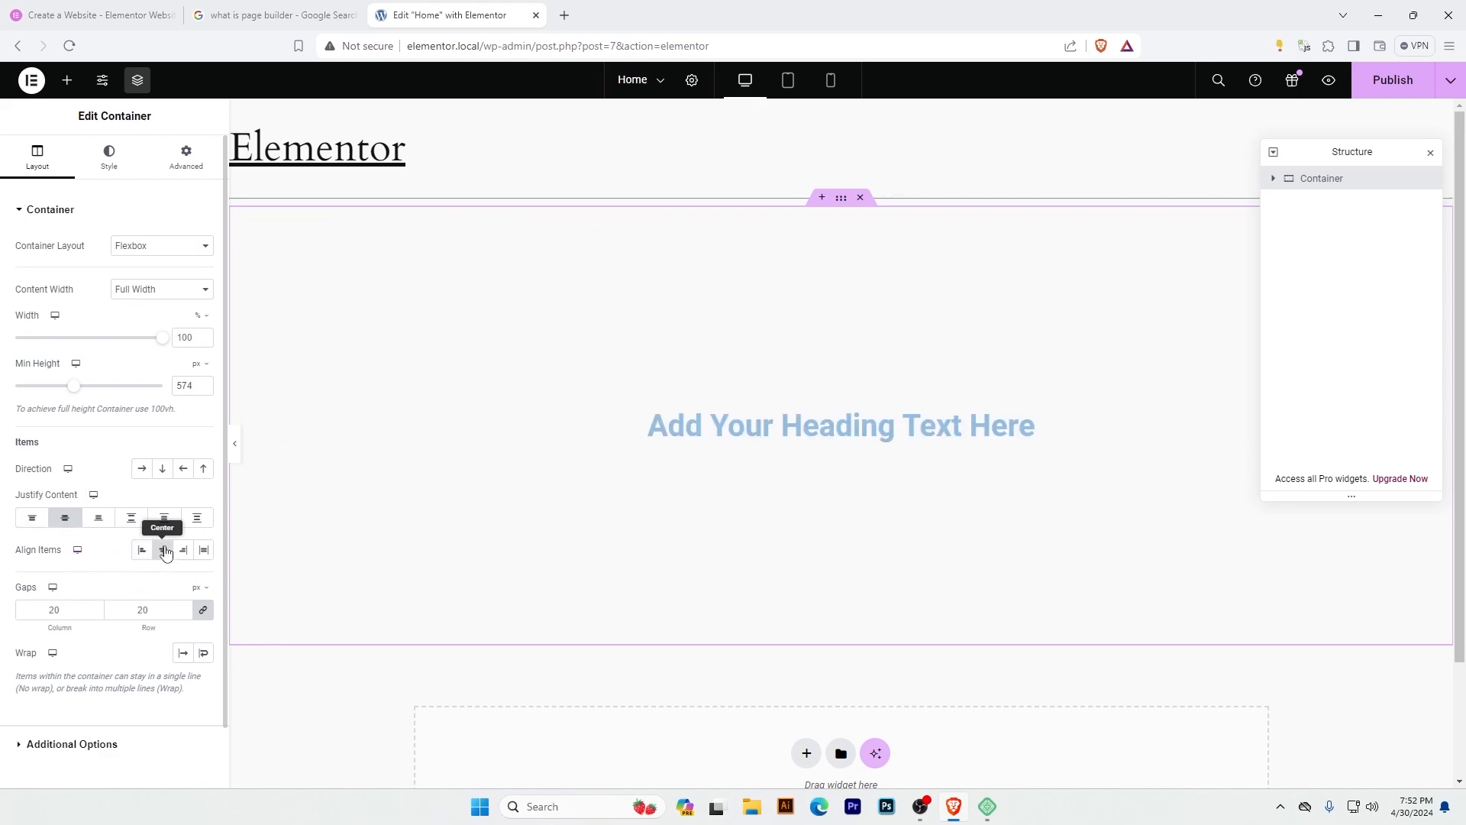
# Add a Text Editor widget below the heading and lengthen its text with pasted copies of the lorem ipsum paragraph.
pyautogui.click(67, 81)
pyautogui.moveTo(61, 548); pyautogui.dragTo(886, 440)
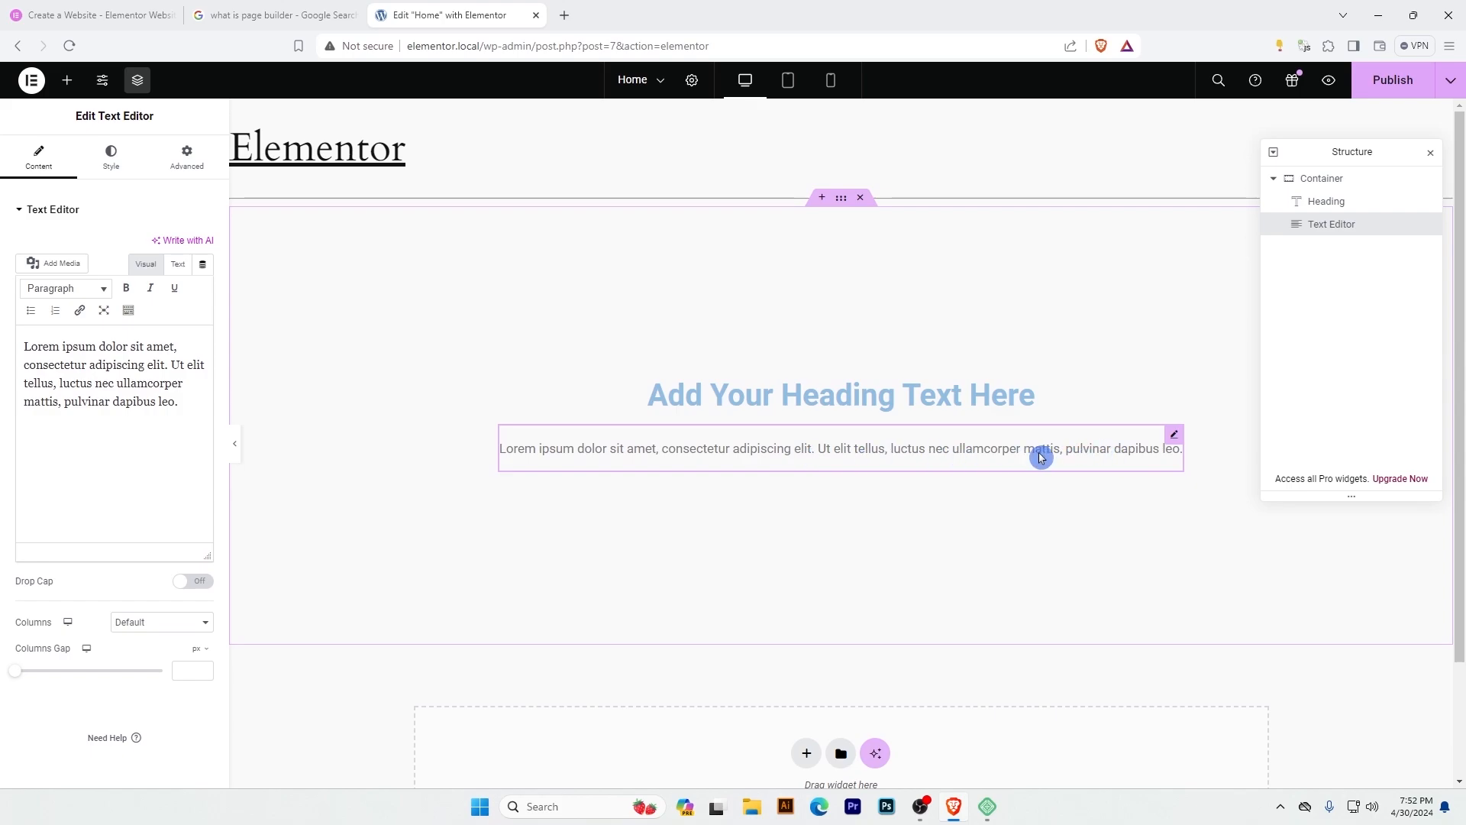
pyautogui.moveTo(170, 400); pyautogui.dragTo(2, 350)
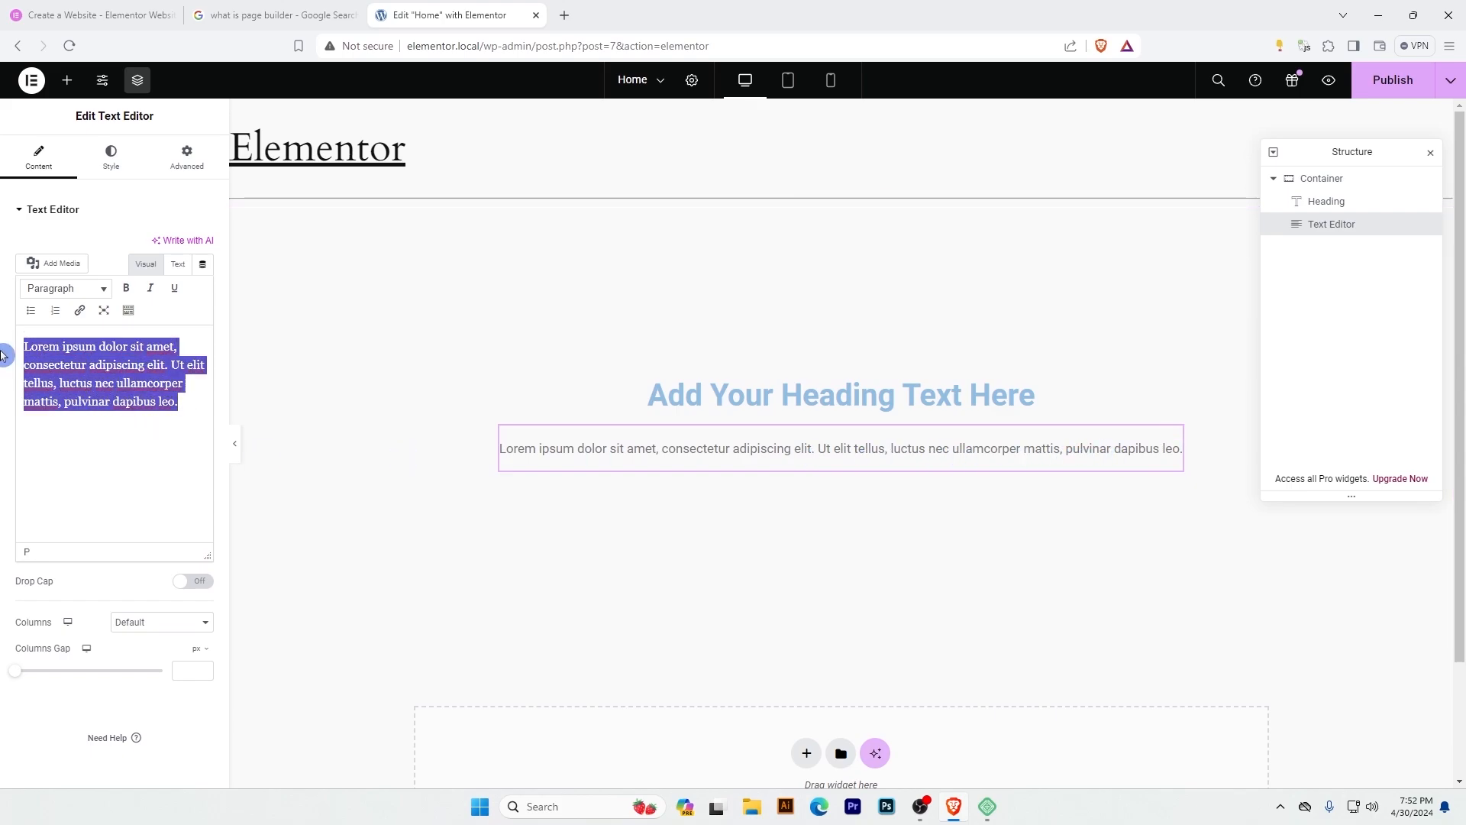
pyautogui.click(196, 409)
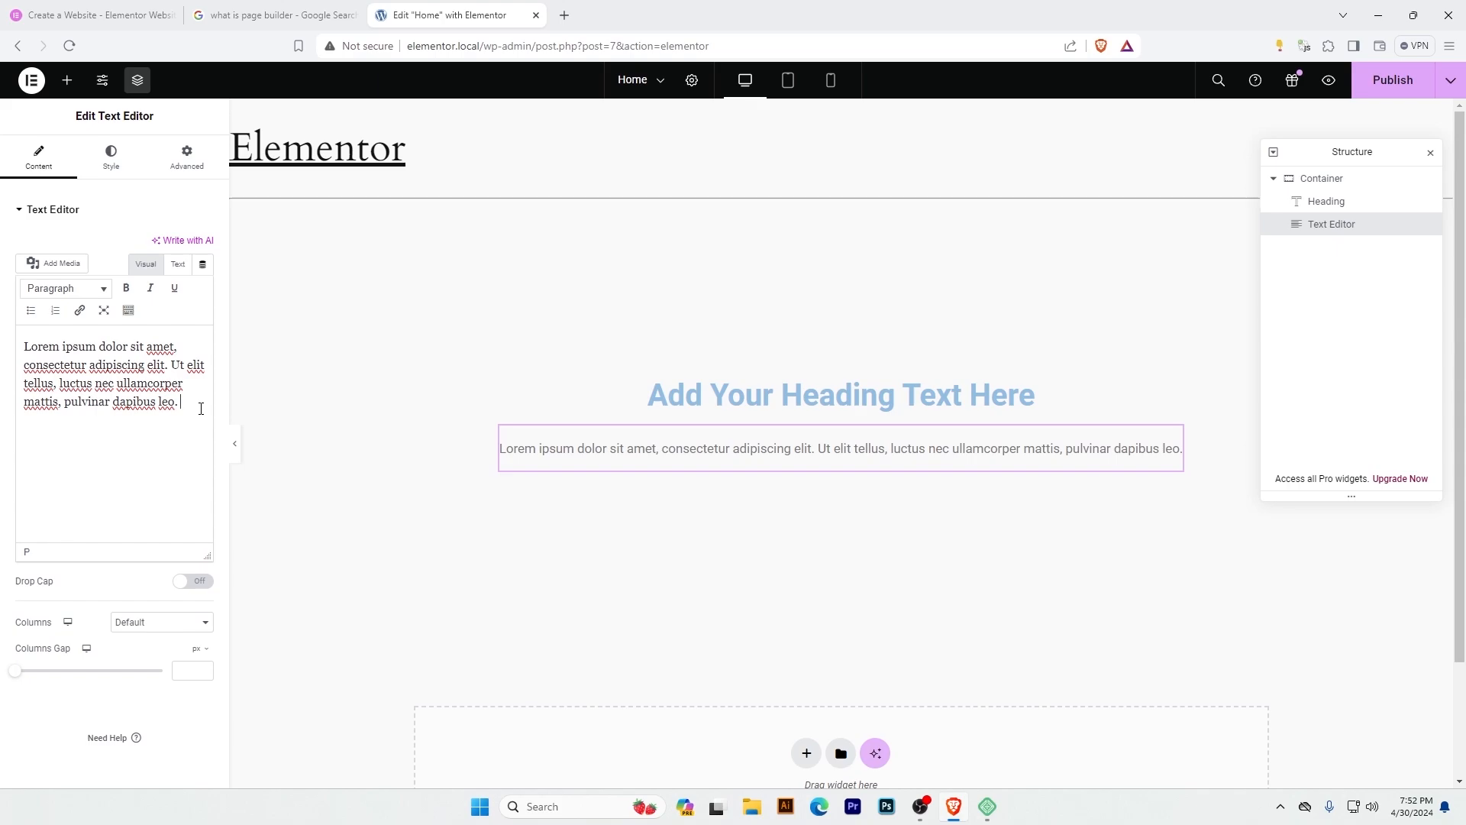
pyautogui.write('Lorem ipsum dolor sit amet, consectetur adipiscing elit. Ut elit tellus, luctus nec ullamcorper mattis, pulvinar dapibus leo. Lorem ipsum dolor sit amet, consectetur adipiscing elit. Ut elit tellus, luctus nec ullamcorper mattis, pulvinar dapibus leo. Lorem ipsum dolor sit amet, consectetur adipiscing elit. Ut elit tellus, luctus nec ullamcorper mattis, pulvinar dapibus leo.')
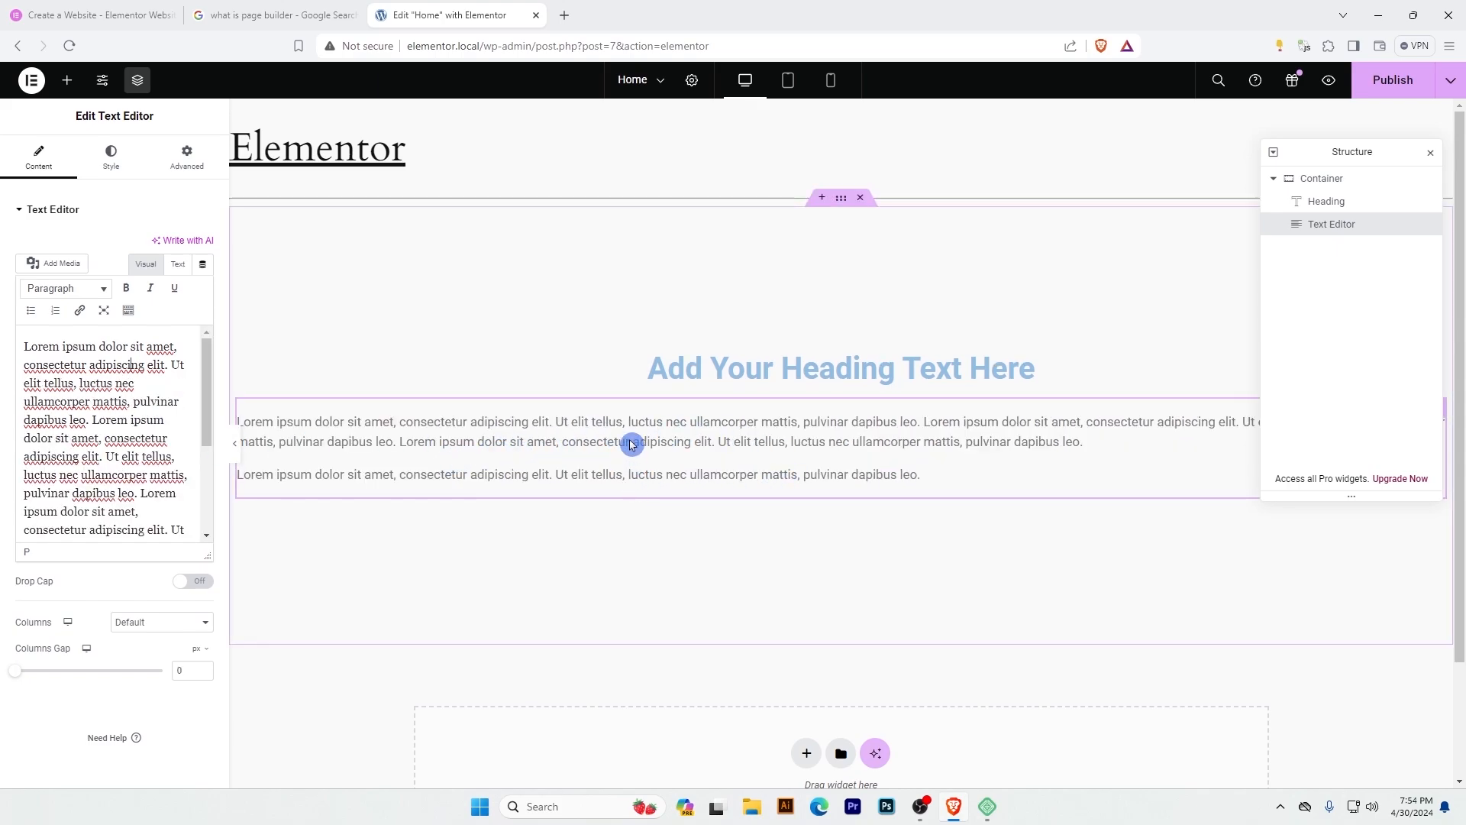
# Center the Text Editor's text and give it a custom very dark red, nearly black text color.
pyautogui.click(110, 160)
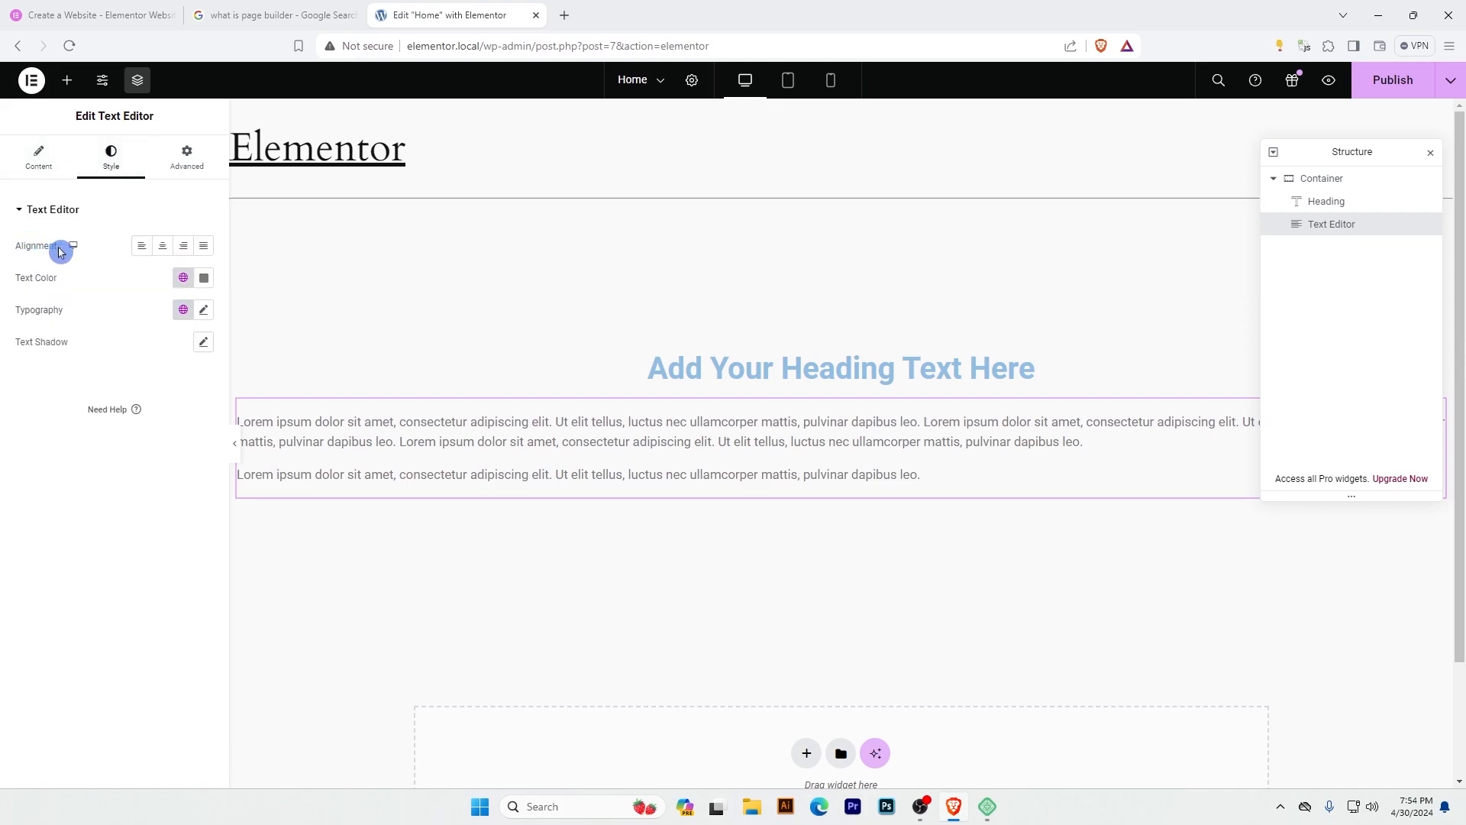
pyautogui.click(163, 246)
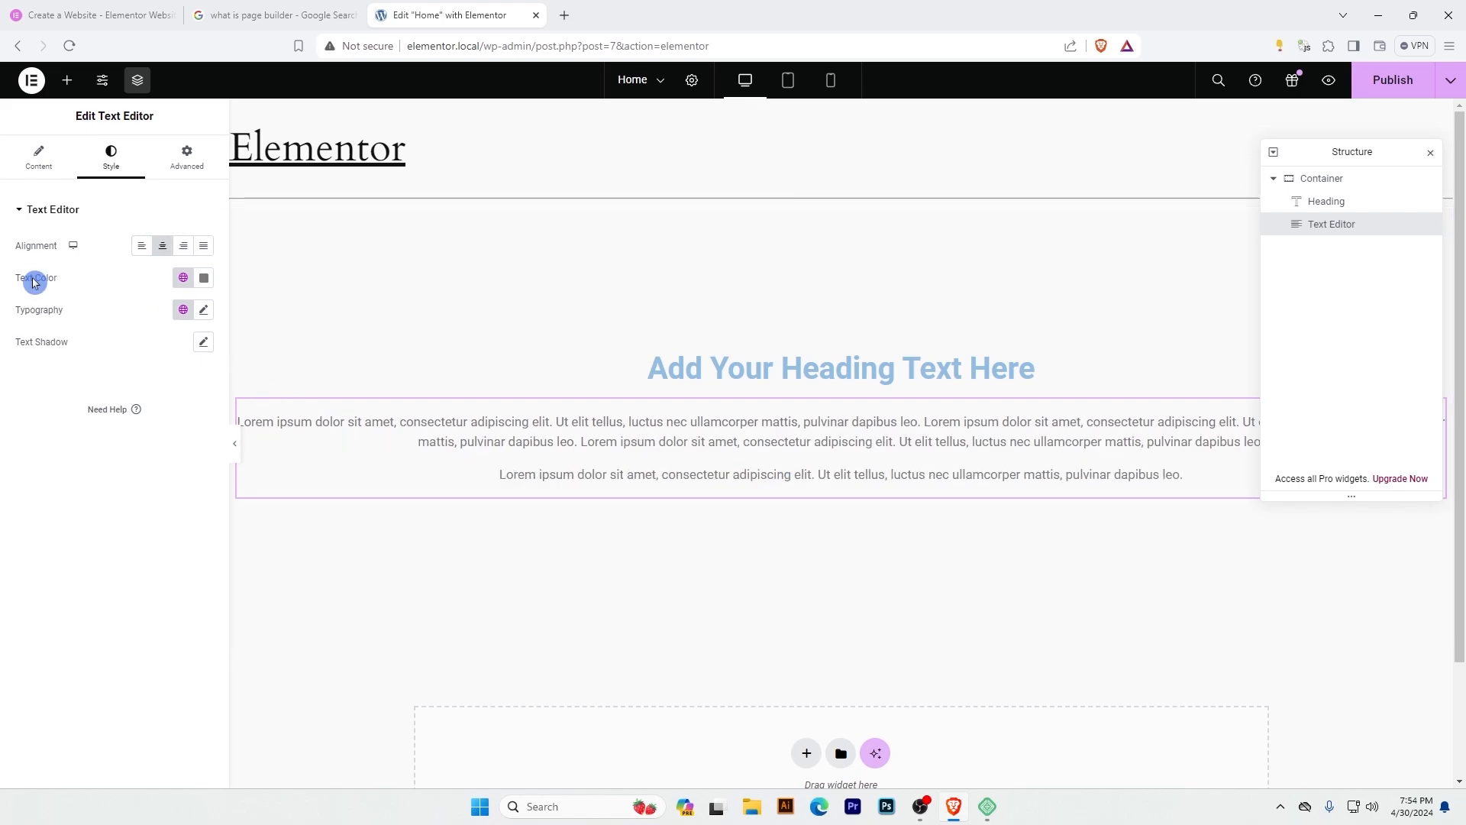
pyautogui.click(204, 279)
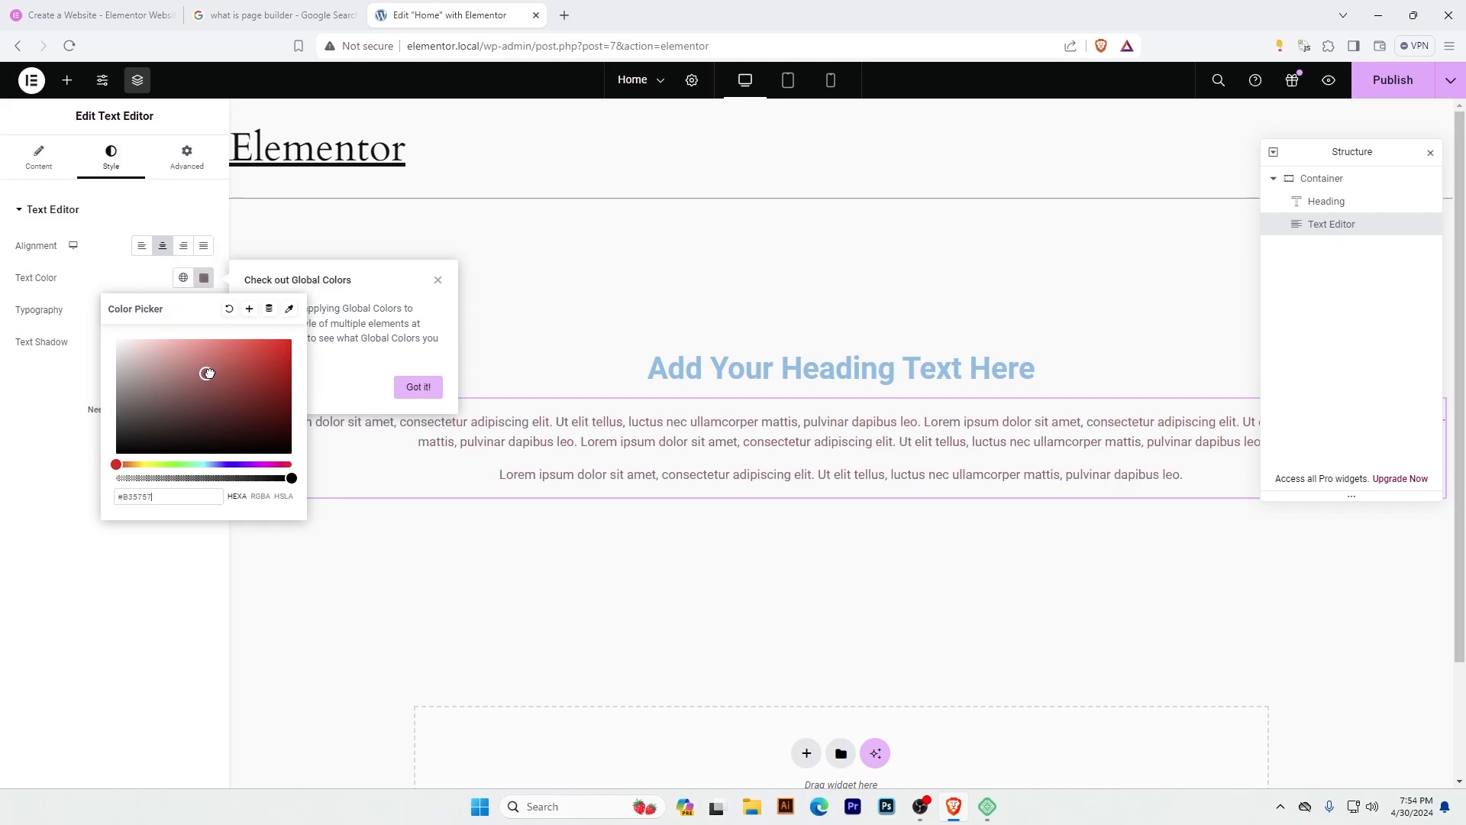
pyautogui.moveTo(285, 359); pyautogui.dragTo(133, 492)
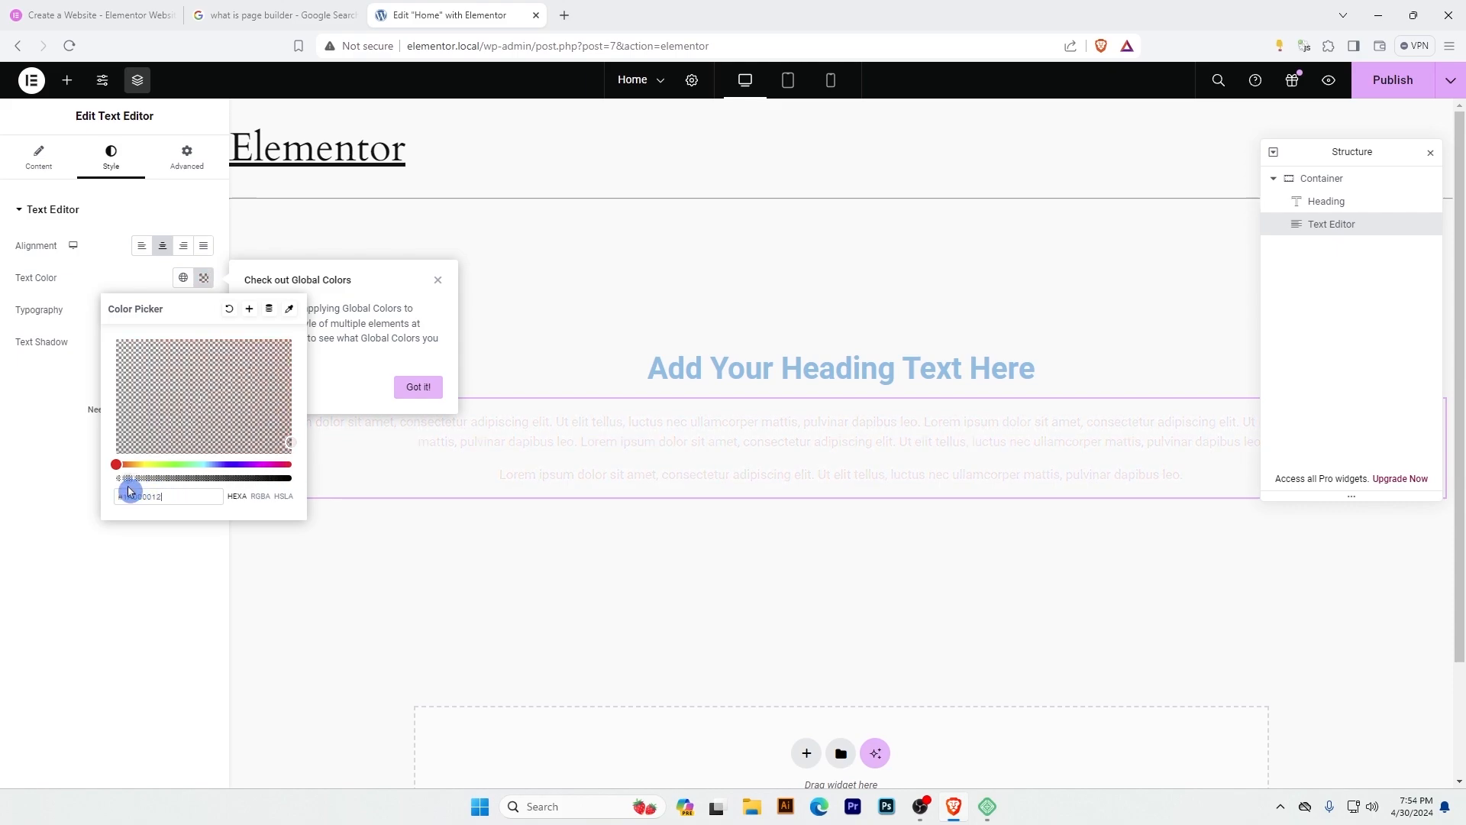
pyautogui.click(129, 275)
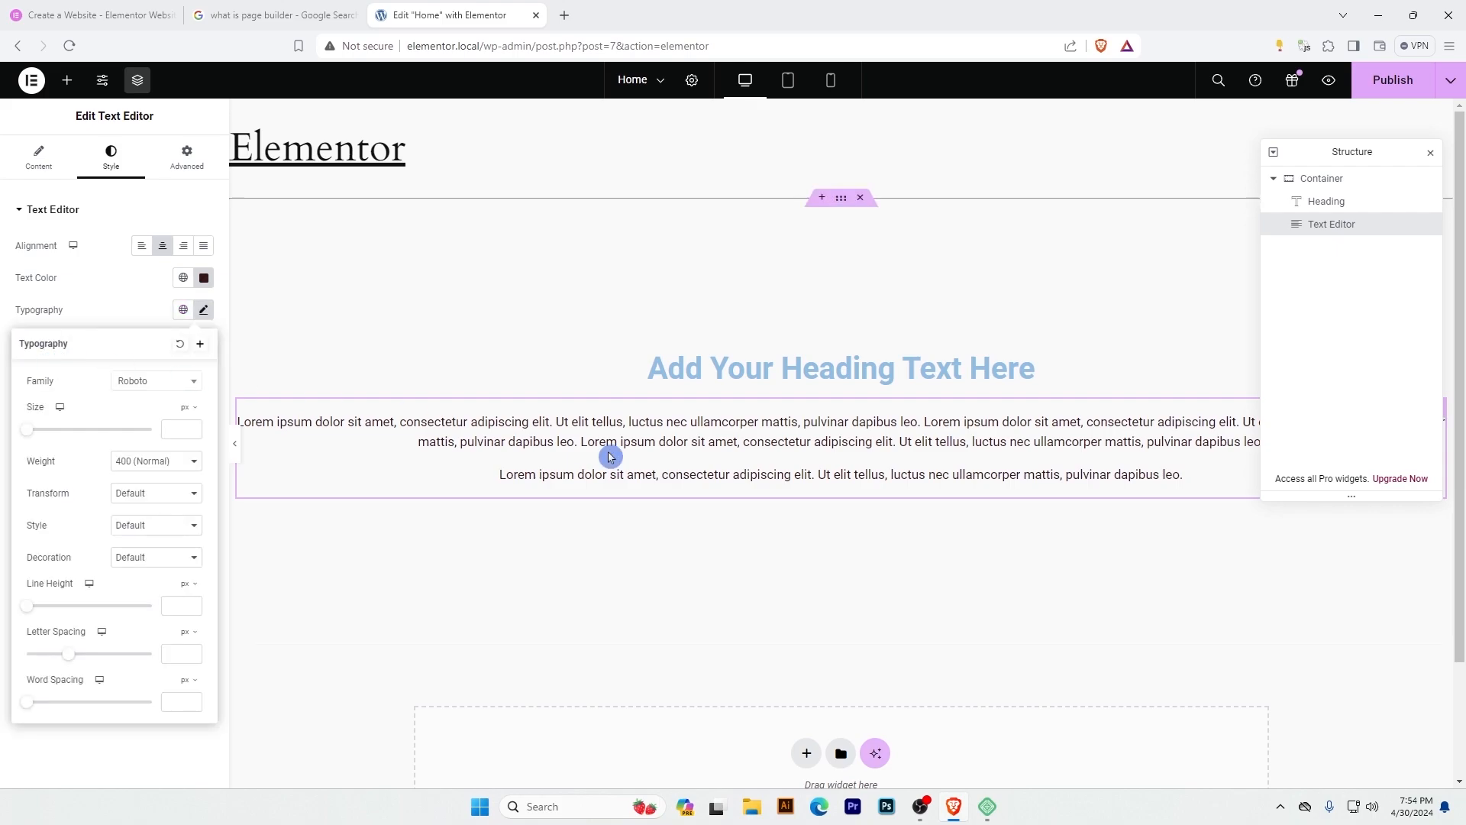
# Set the Text Editor's font family to Jost and its size to 22 px.
pyautogui.click(149, 386)
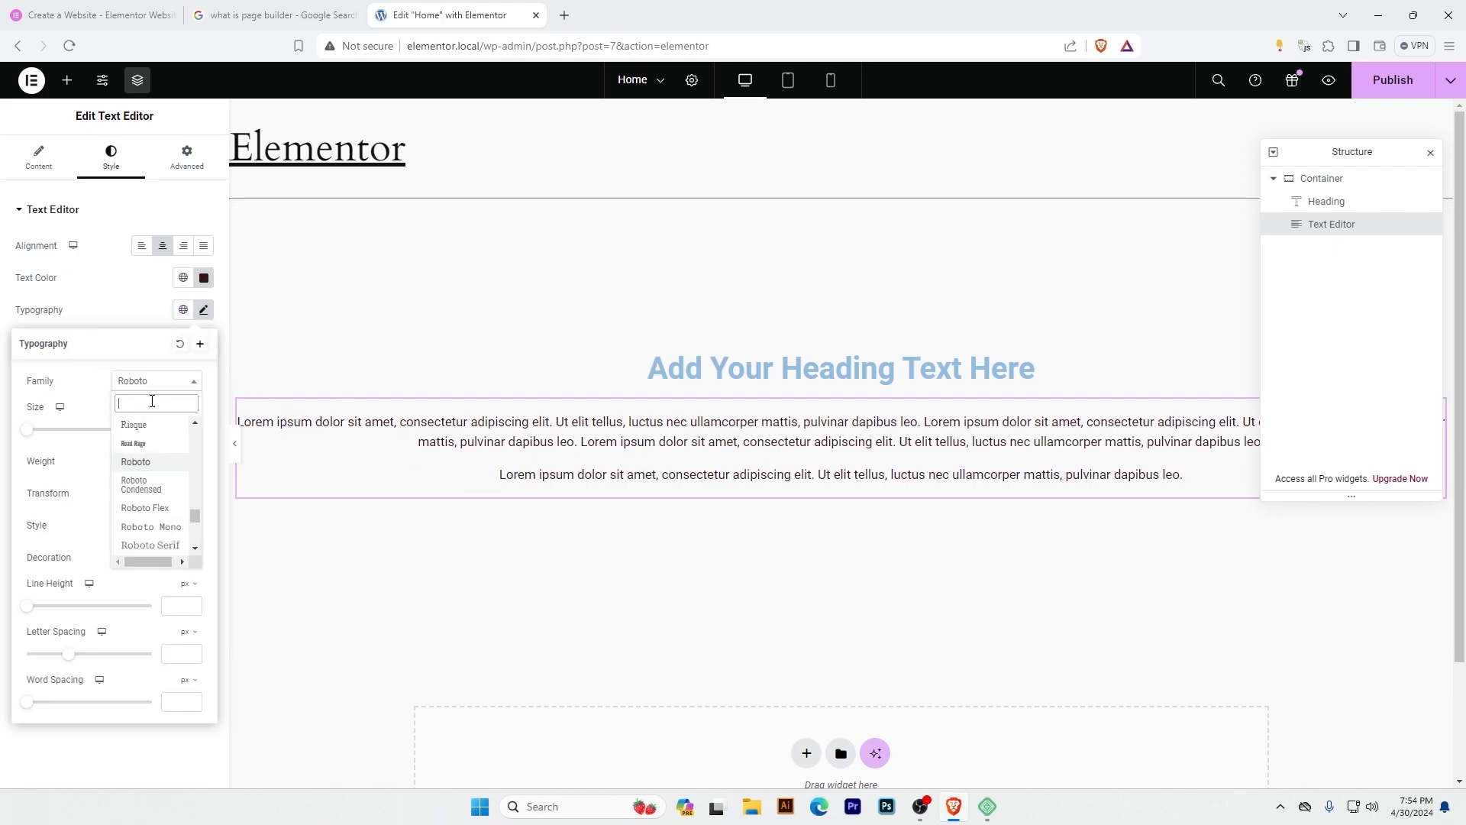
pyautogui.write('jost')
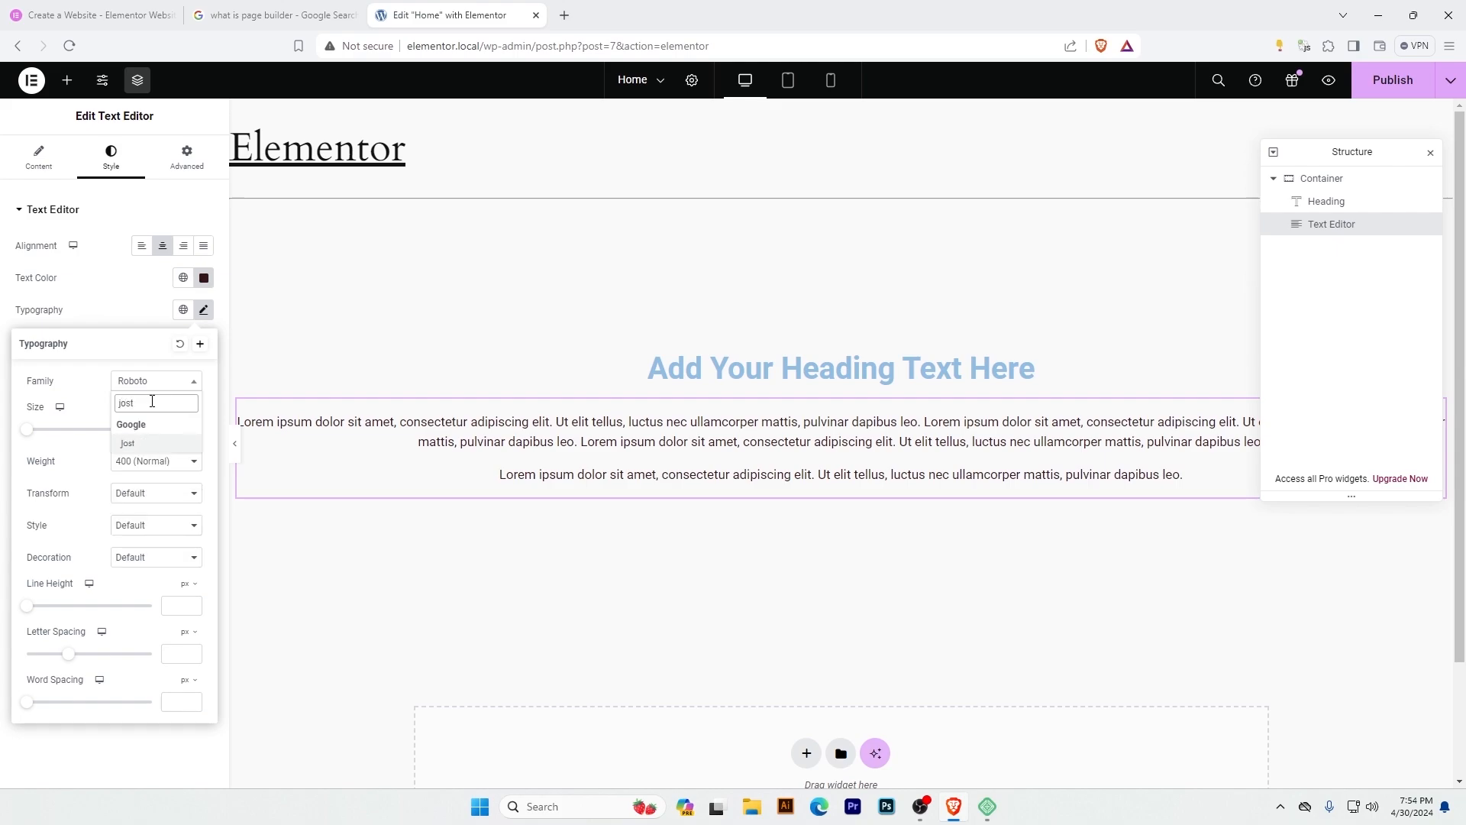
pyautogui.click(128, 444)
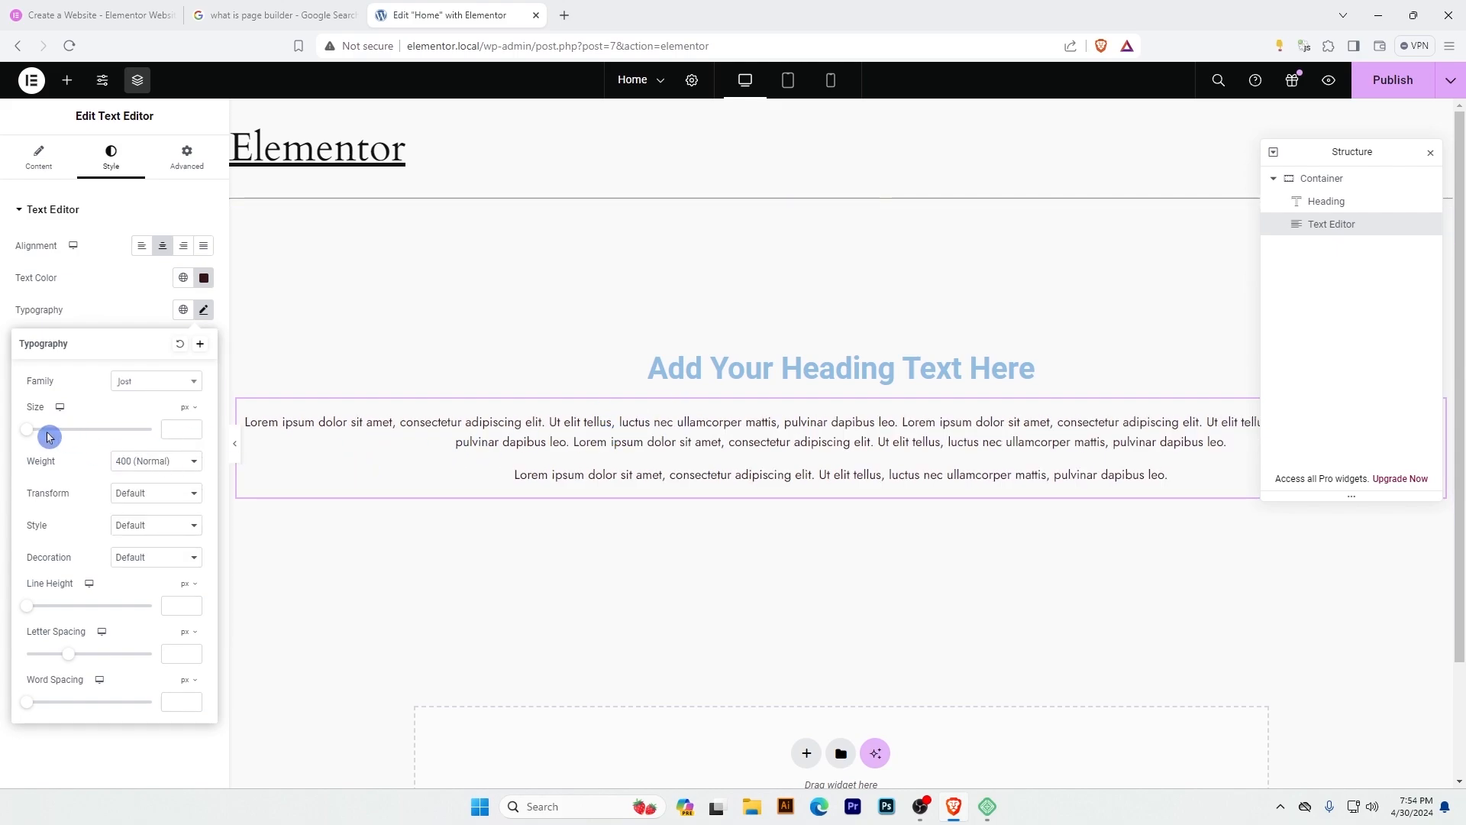
pyautogui.moveTo(27, 434); pyautogui.dragTo(39, 437)
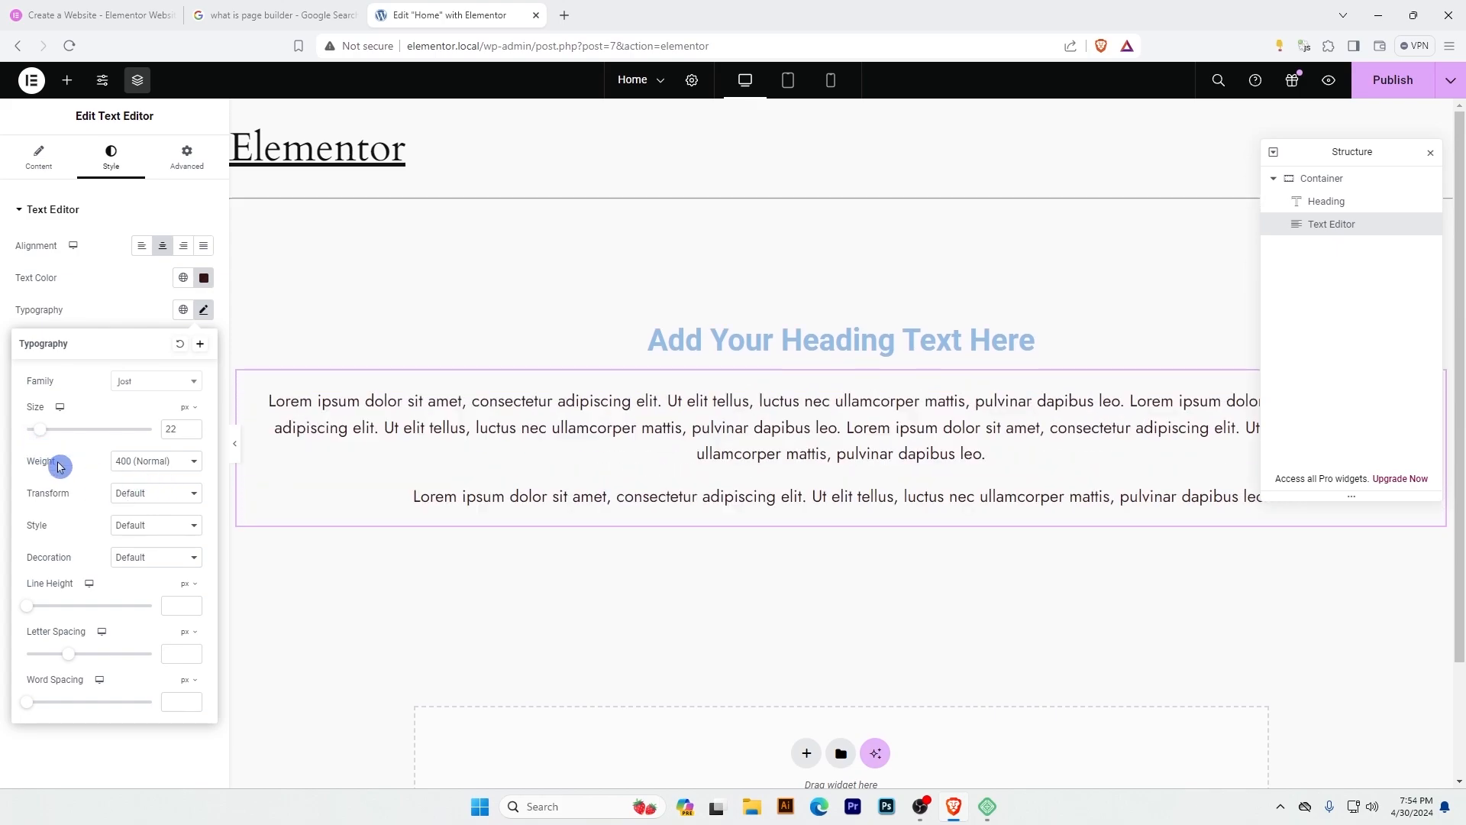
# Try the 700 (Bold) and 300 (Light) weights on the text, return it to 400 (Normal), and set its size to 18 px.
pyautogui.click(140, 463)
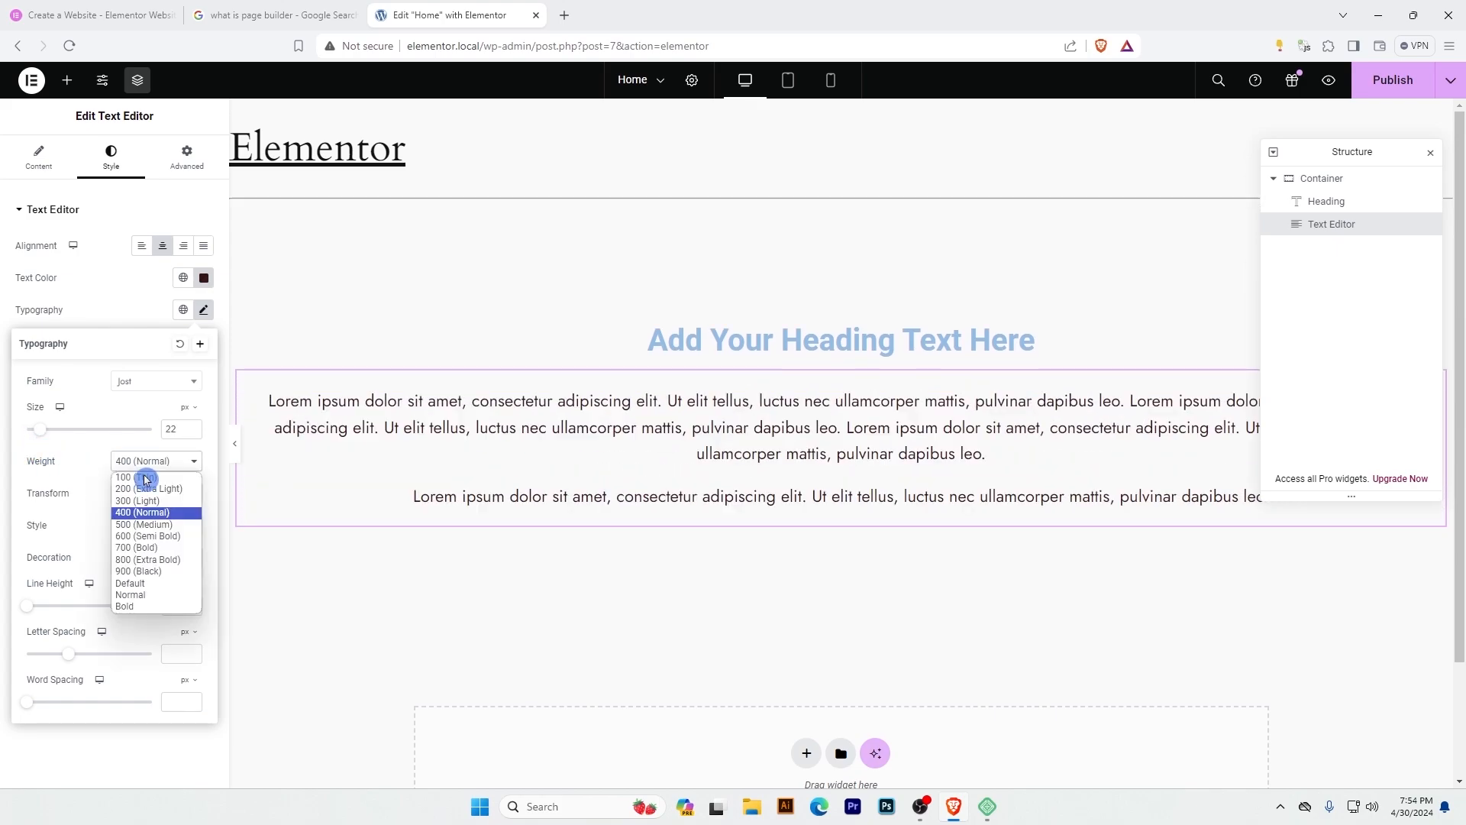
pyautogui.click(167, 551)
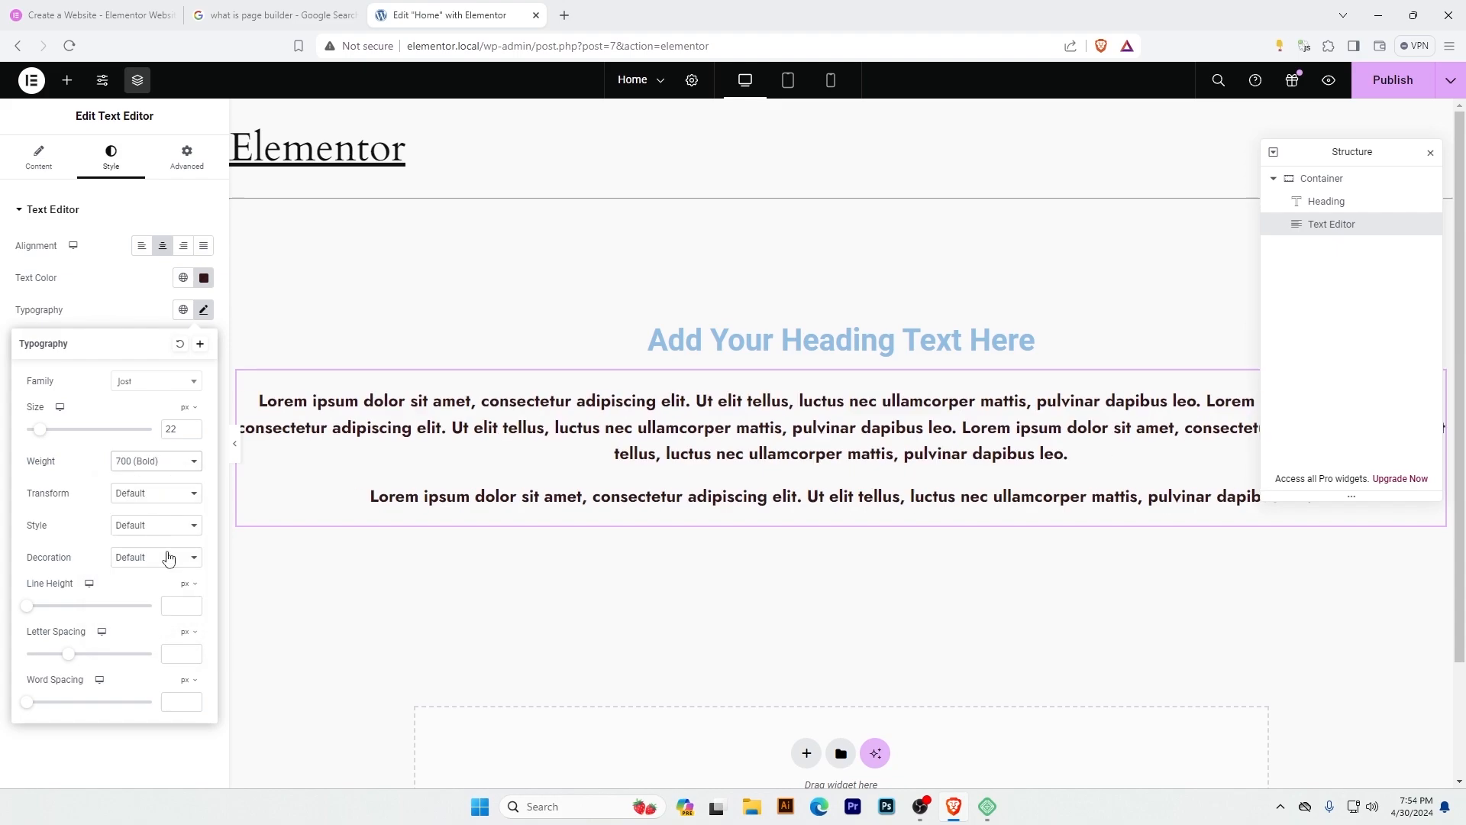
pyautogui.click(144, 463)
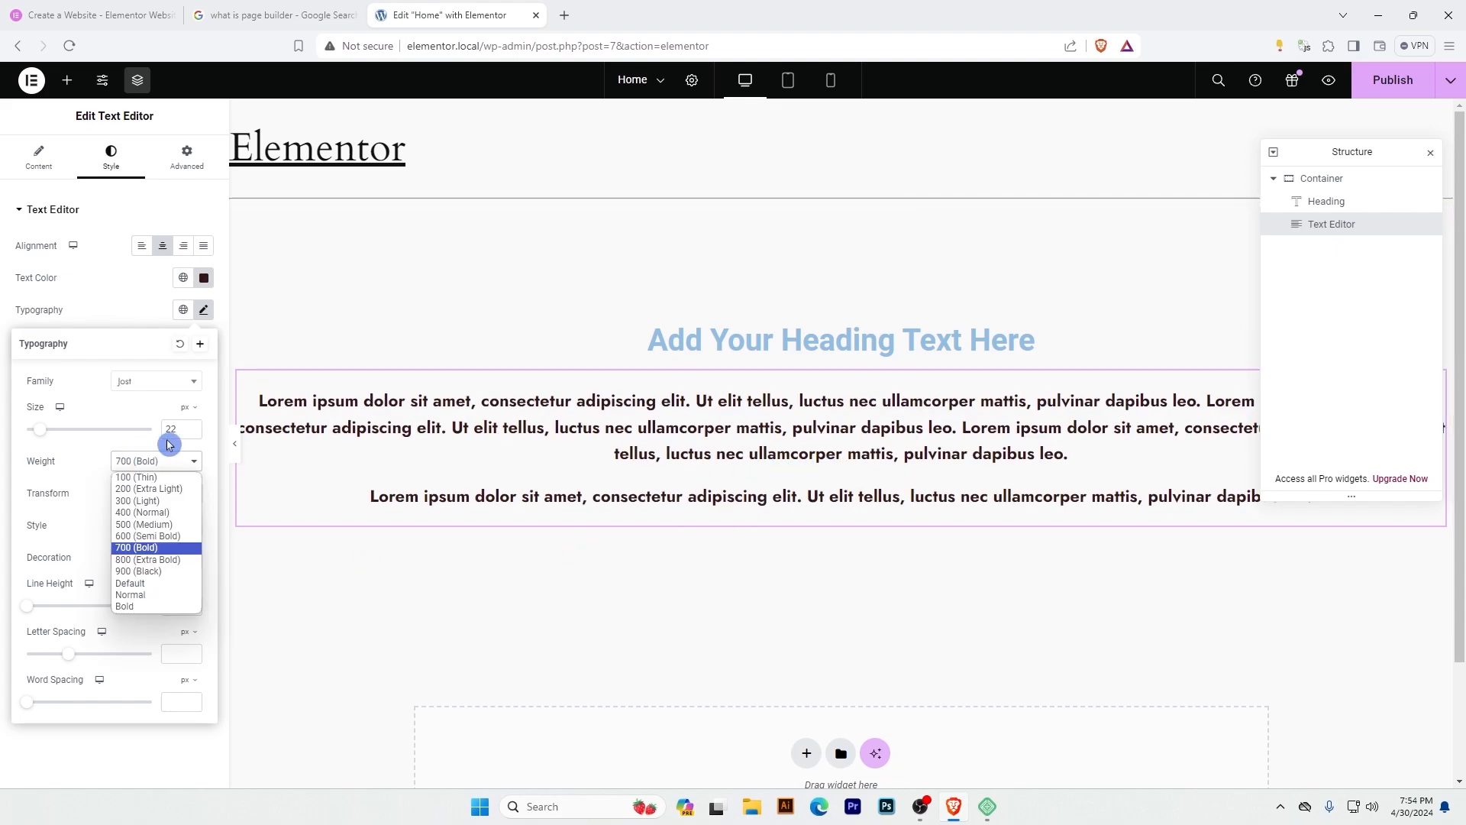
pyautogui.click(181, 503)
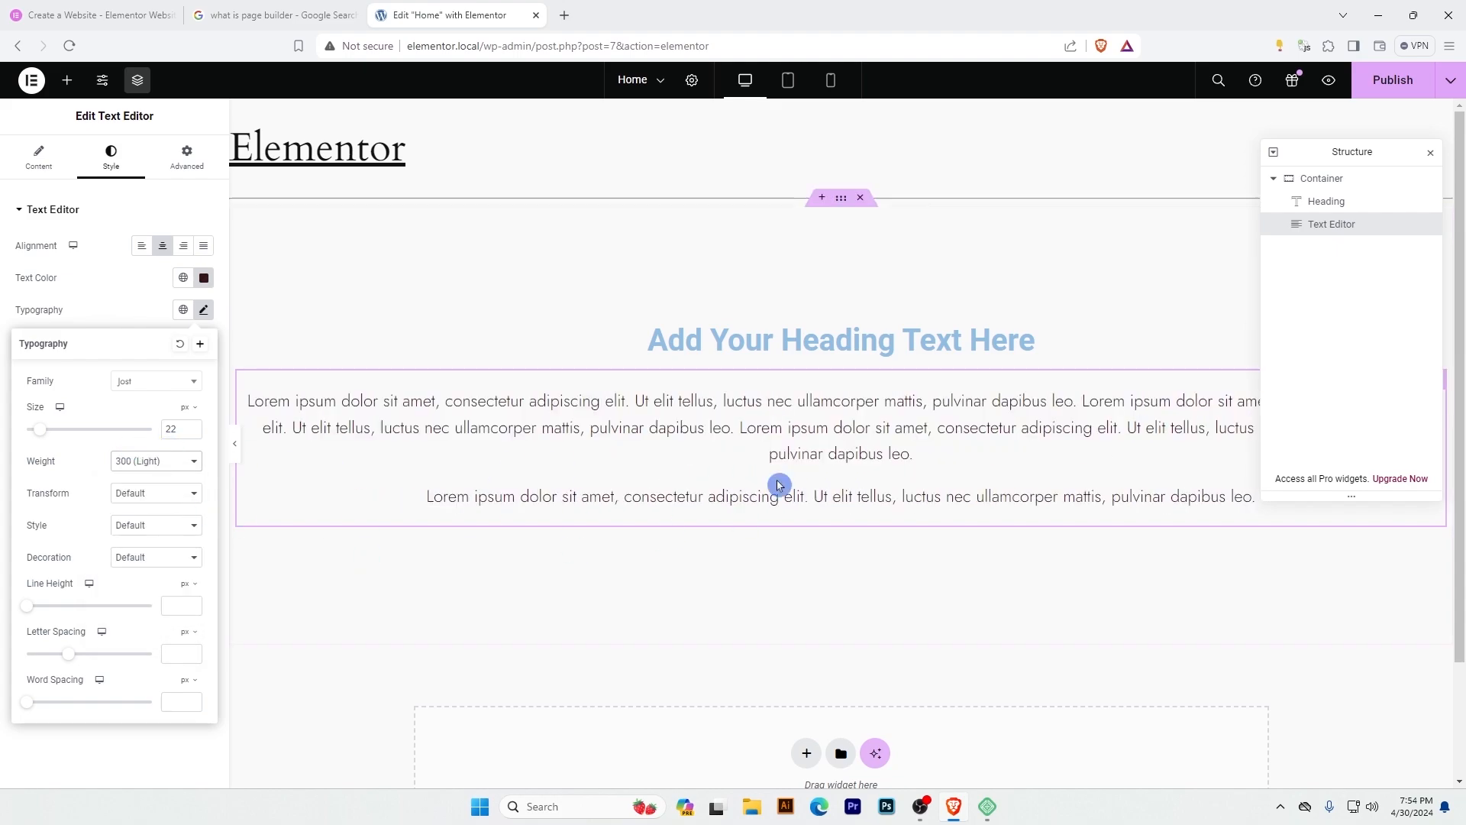
pyautogui.click(156, 468)
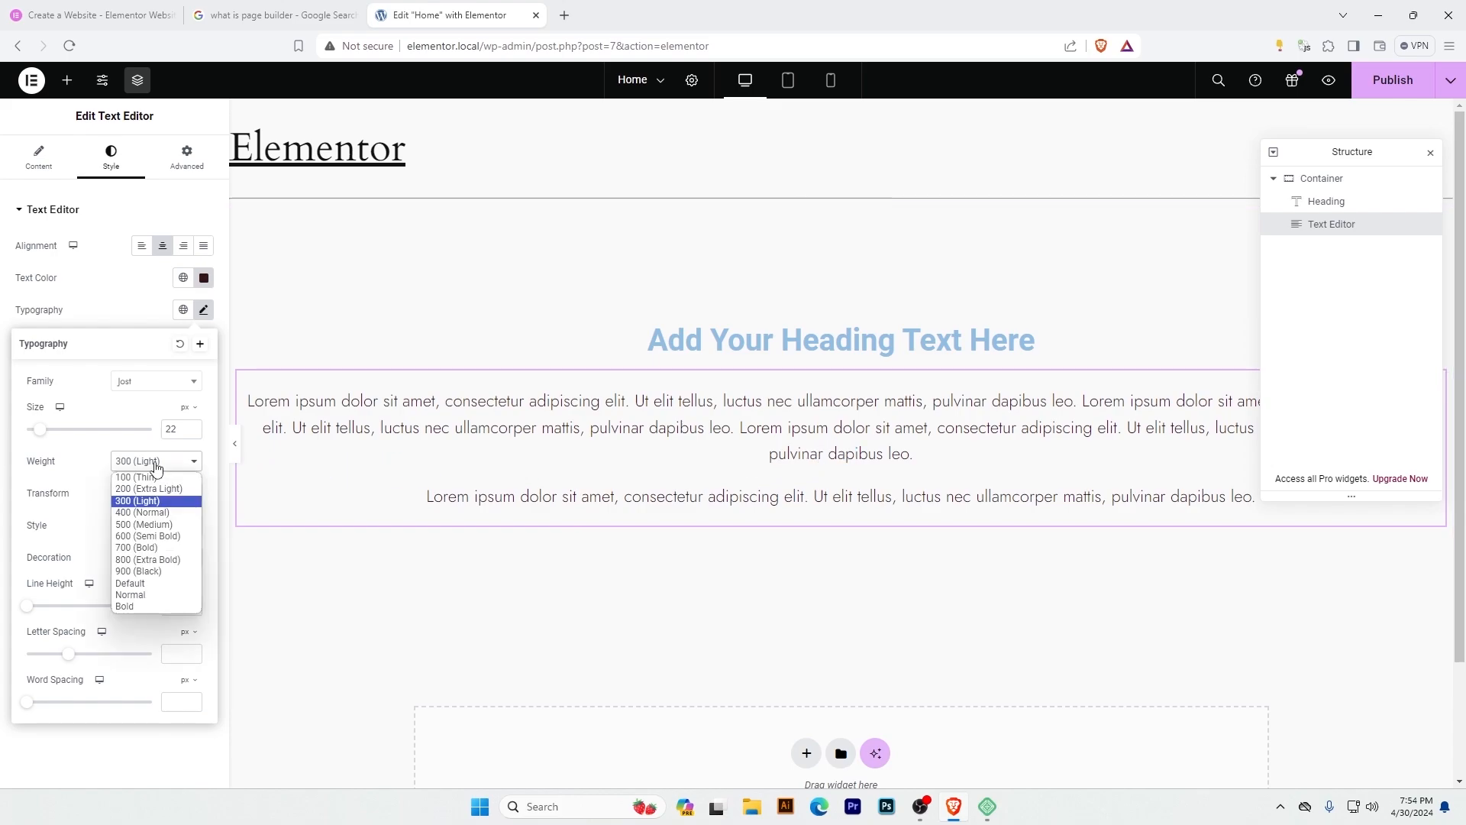
pyautogui.click(145, 514)
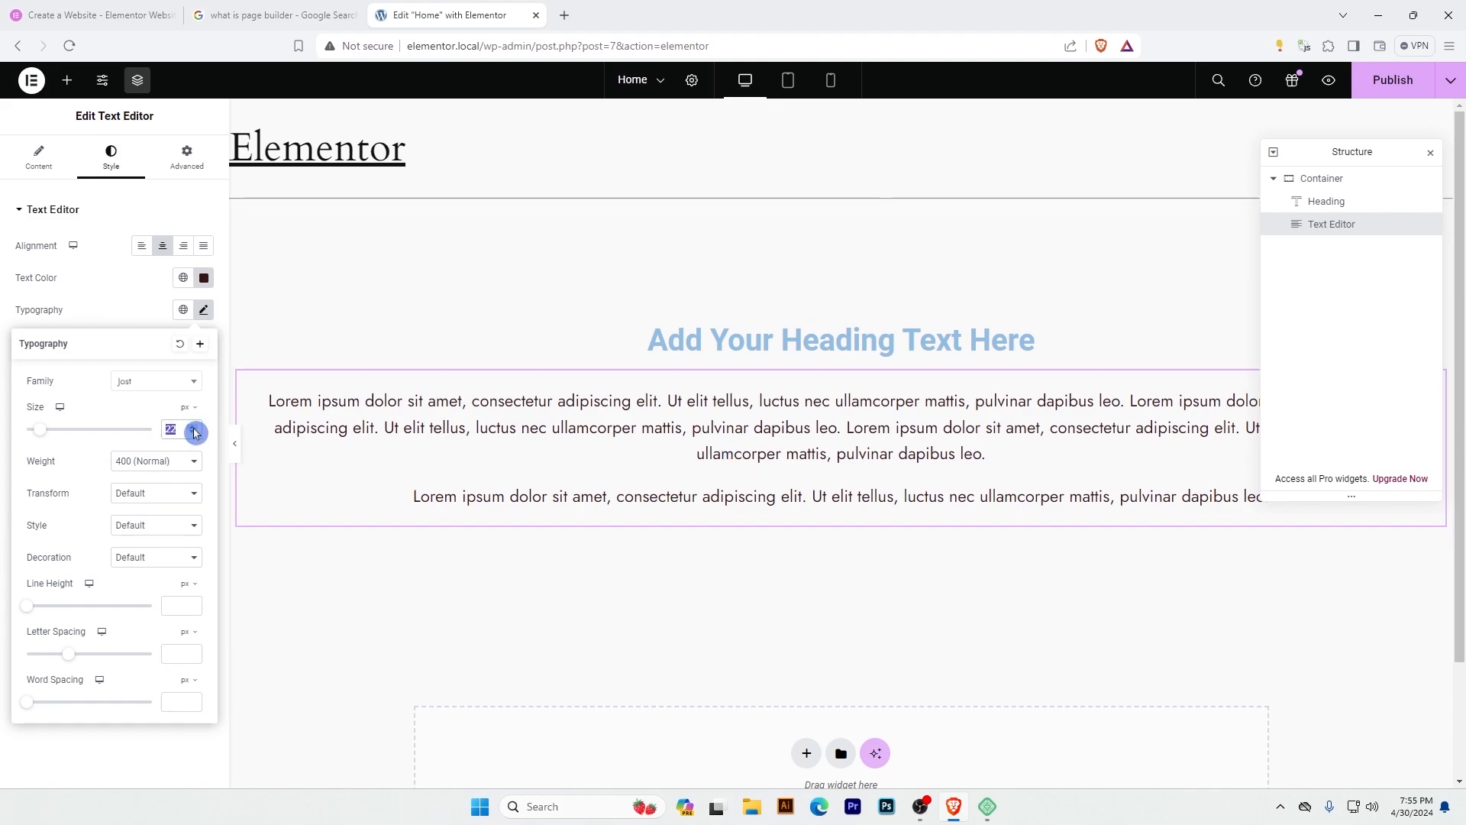
pyautogui.write('18')
# Try the Uppercase and Lowercase transforms on the Text Editor's text and return the transform to Default.
pyautogui.click(162, 497)
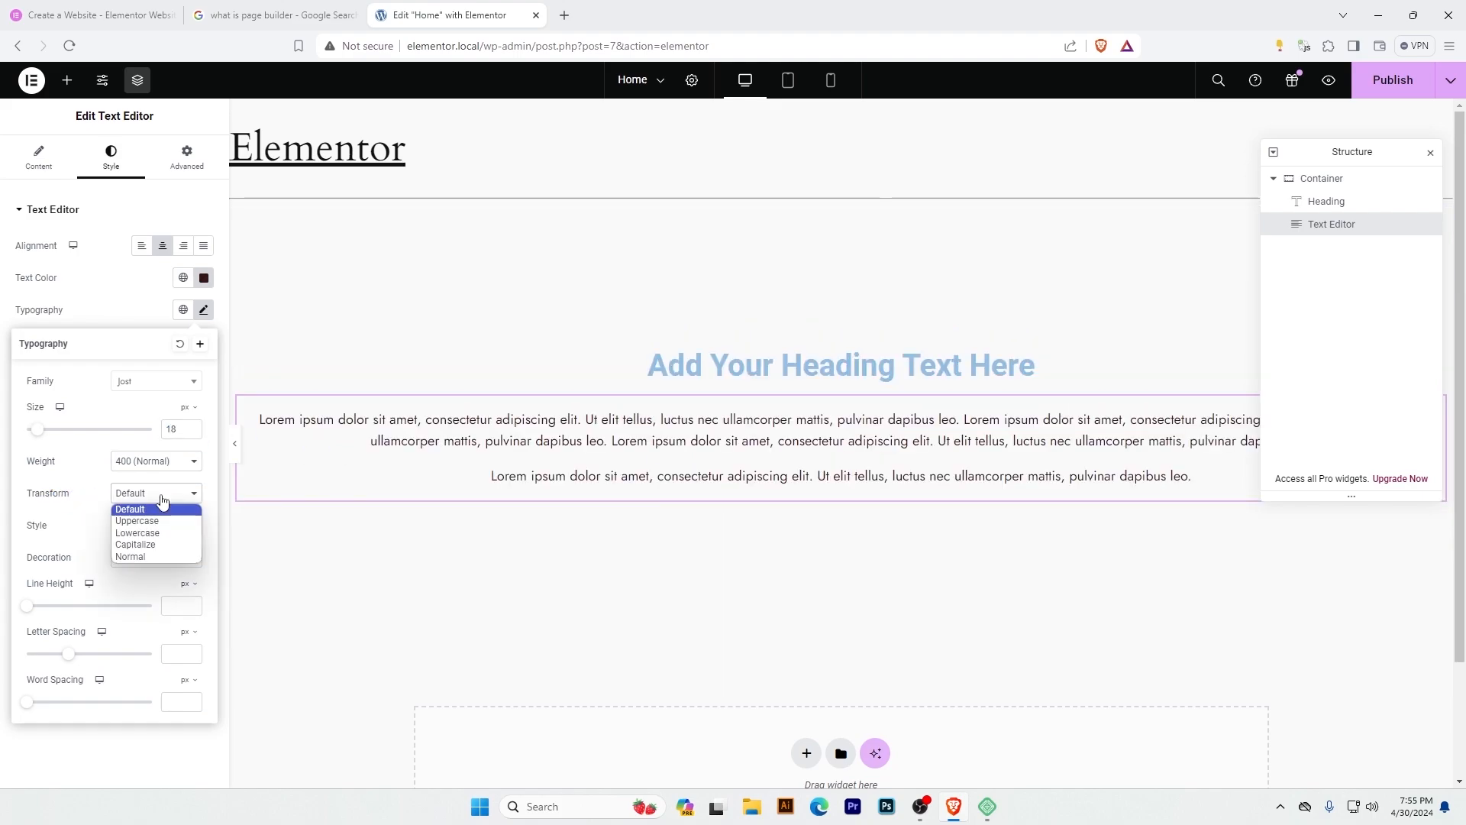
pyautogui.click(138, 521)
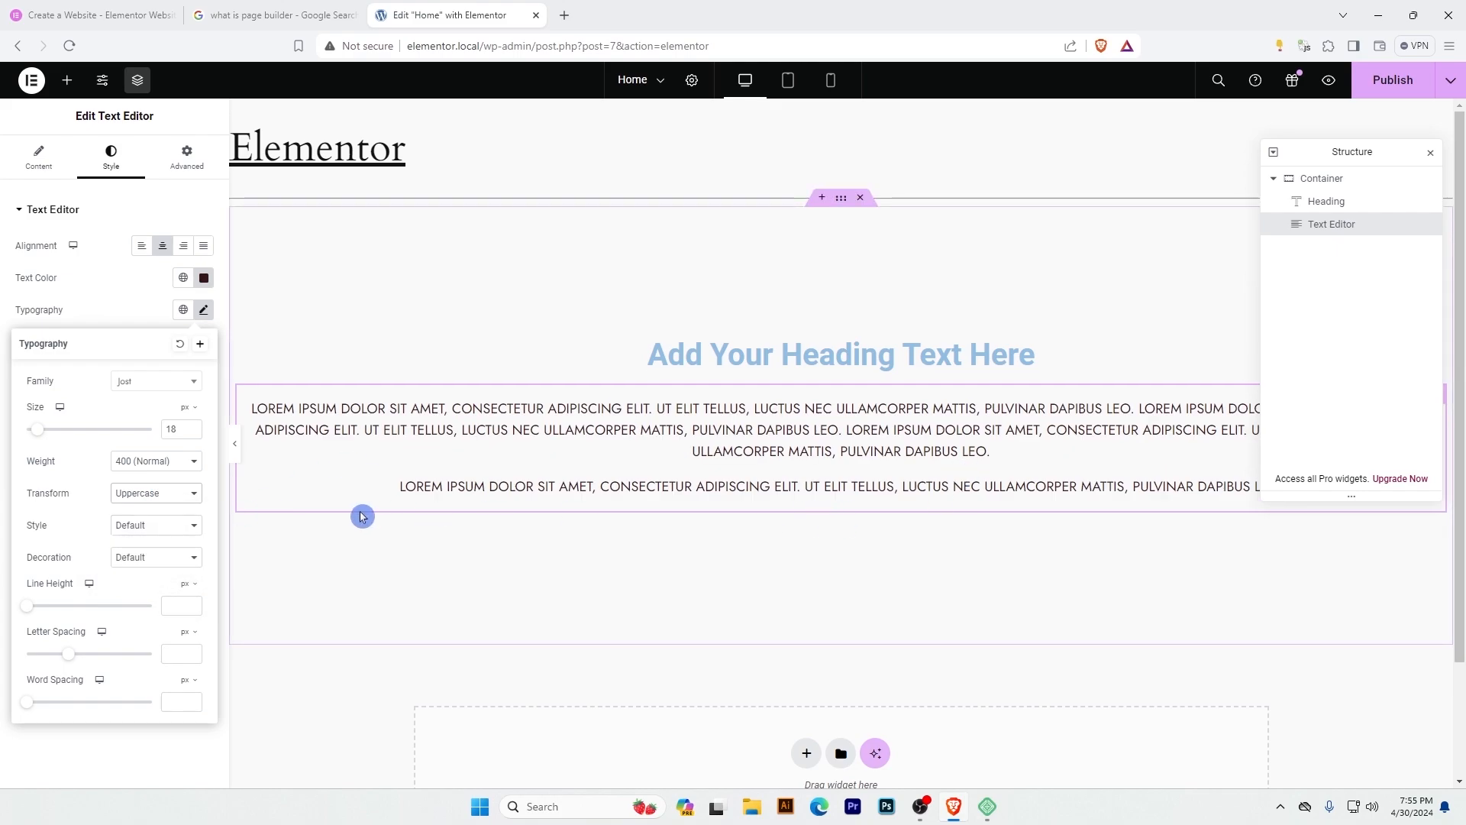
pyautogui.click(158, 498)
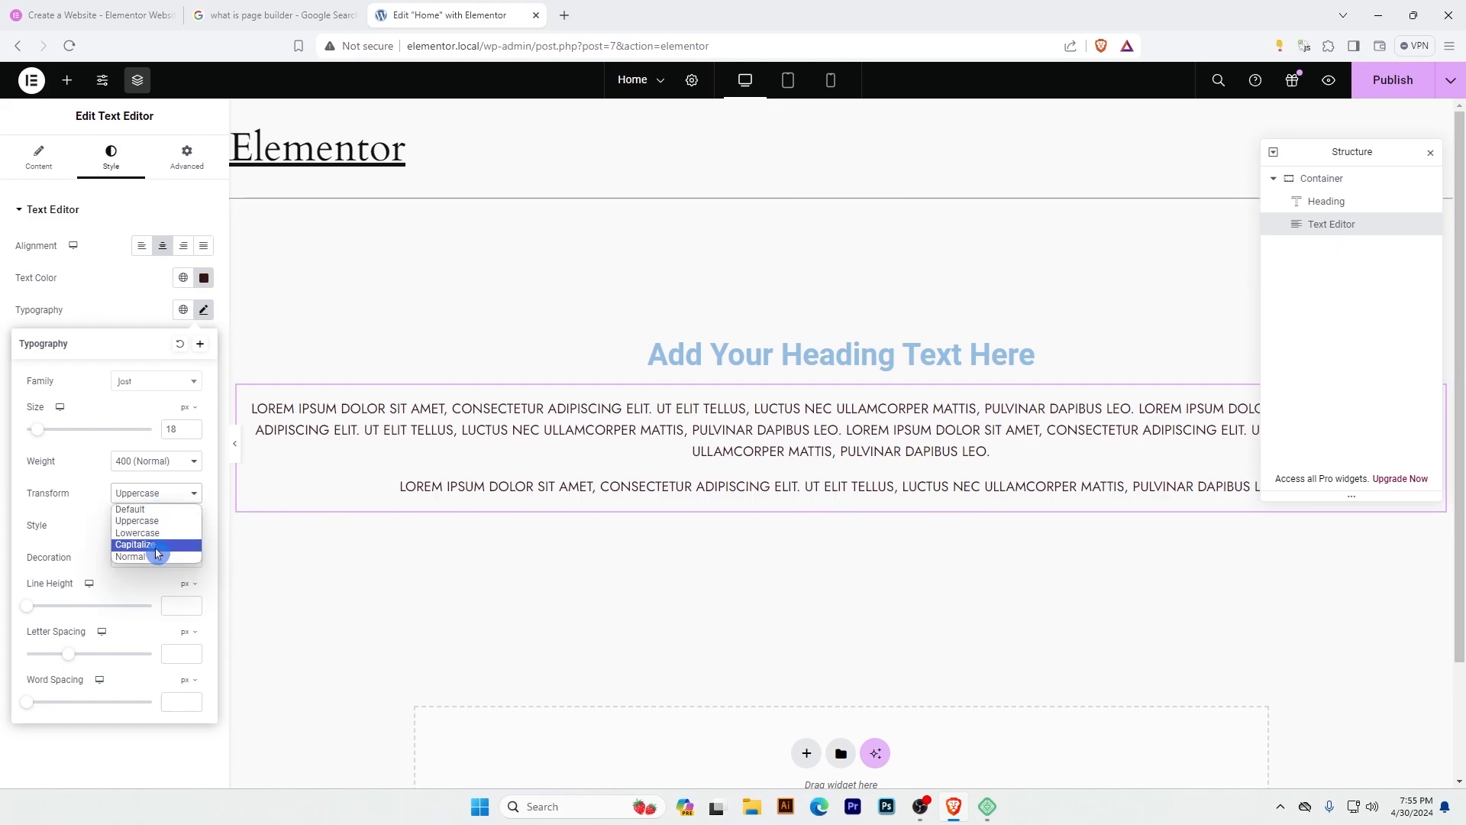
pyautogui.click(139, 533)
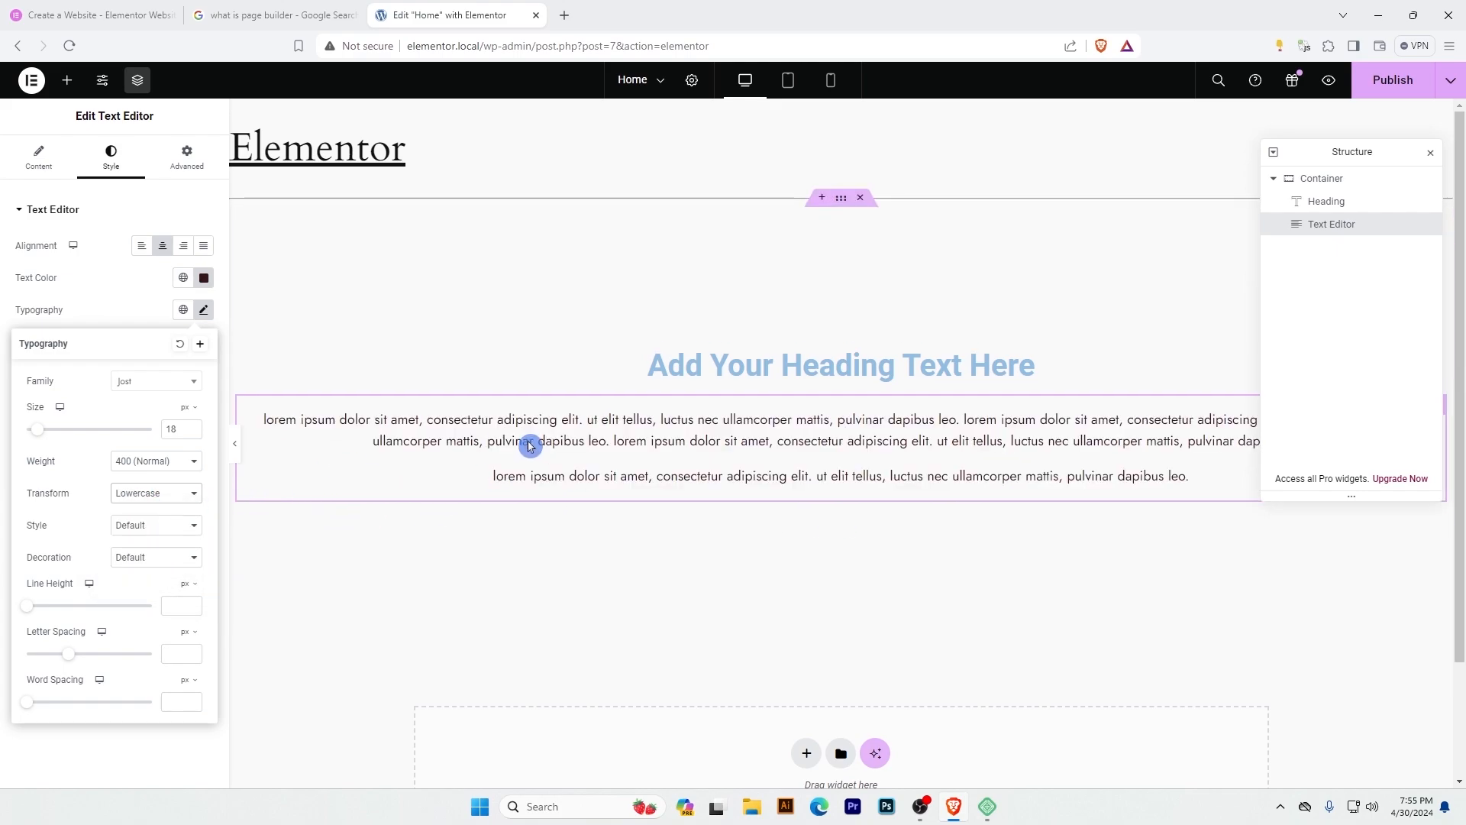
pyautogui.click(156, 496)
pyautogui.click(149, 511)
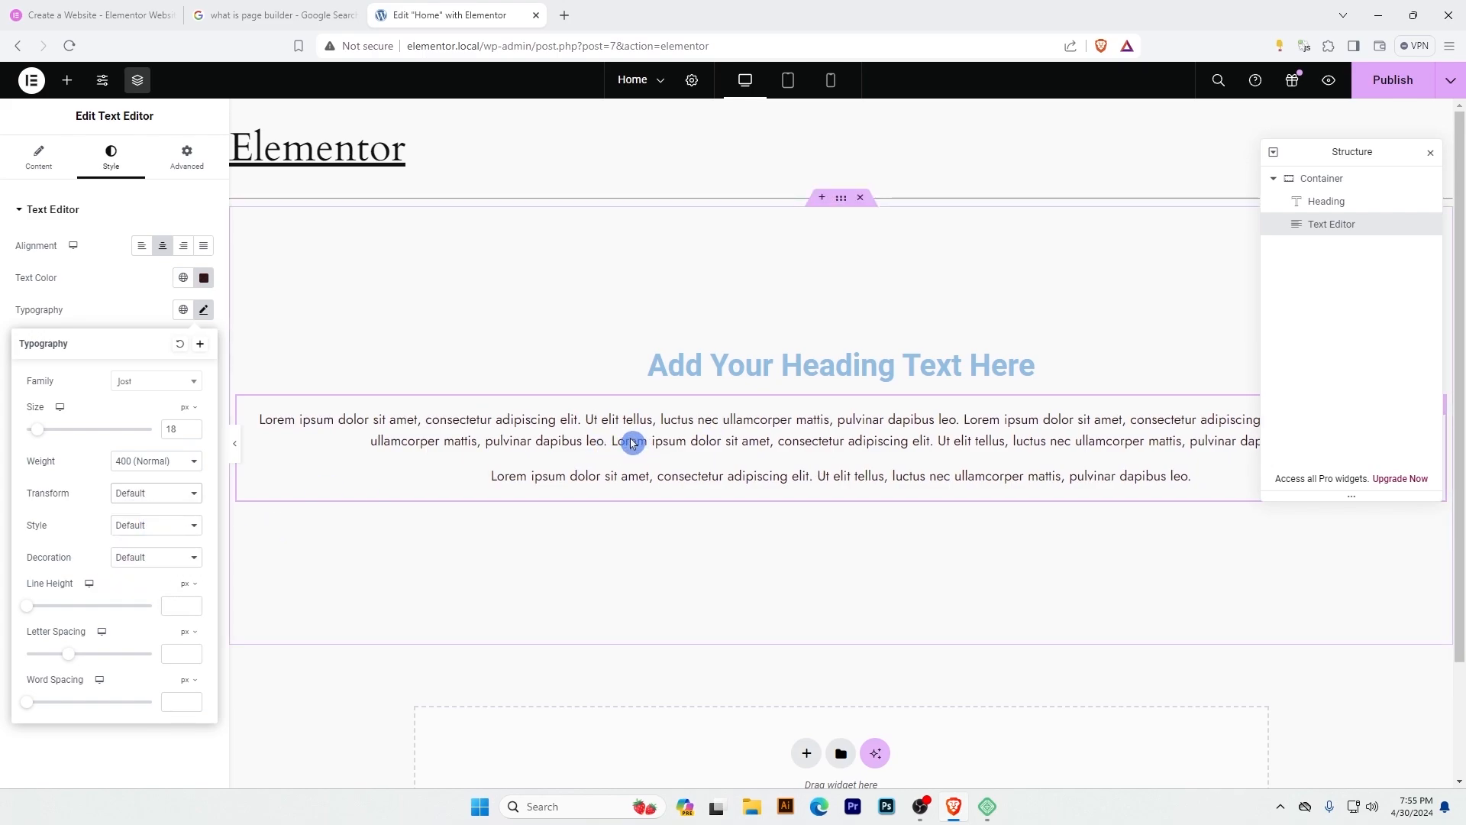
# Try the Italic font style on the Text Editor's text and return the style to Default.
pyautogui.click(155, 527)
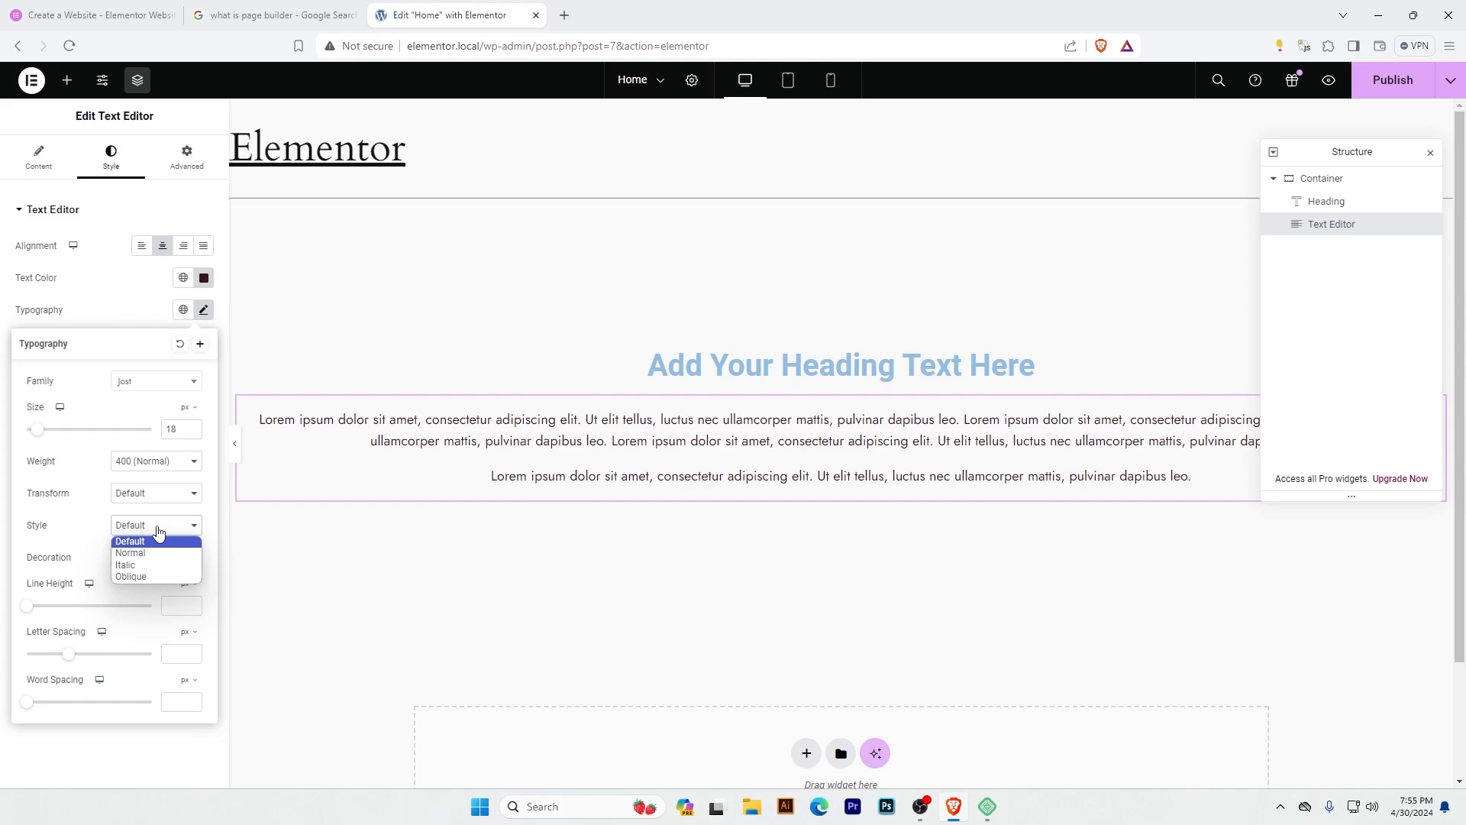
pyautogui.click(149, 565)
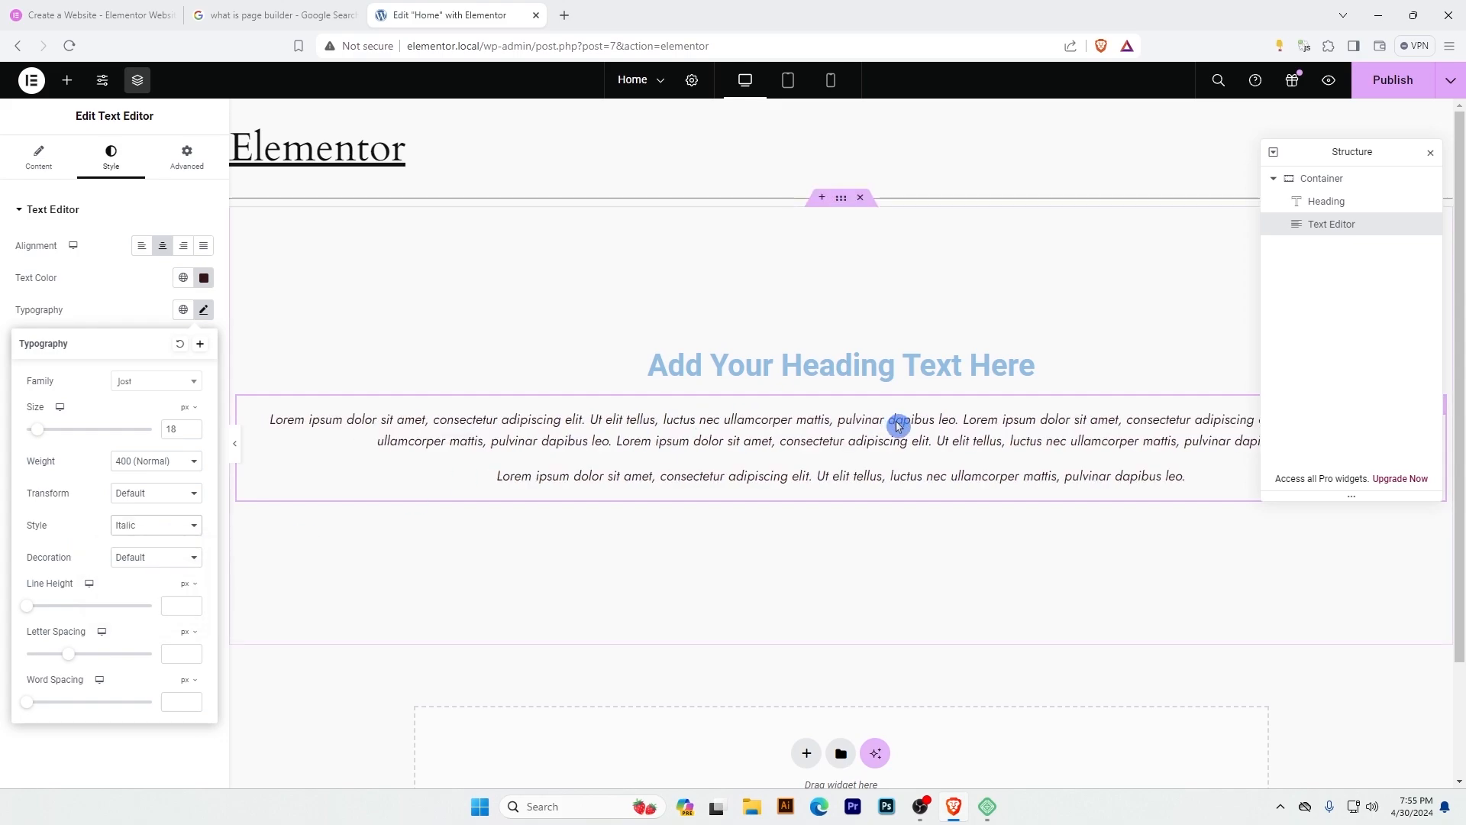
pyautogui.click(147, 525)
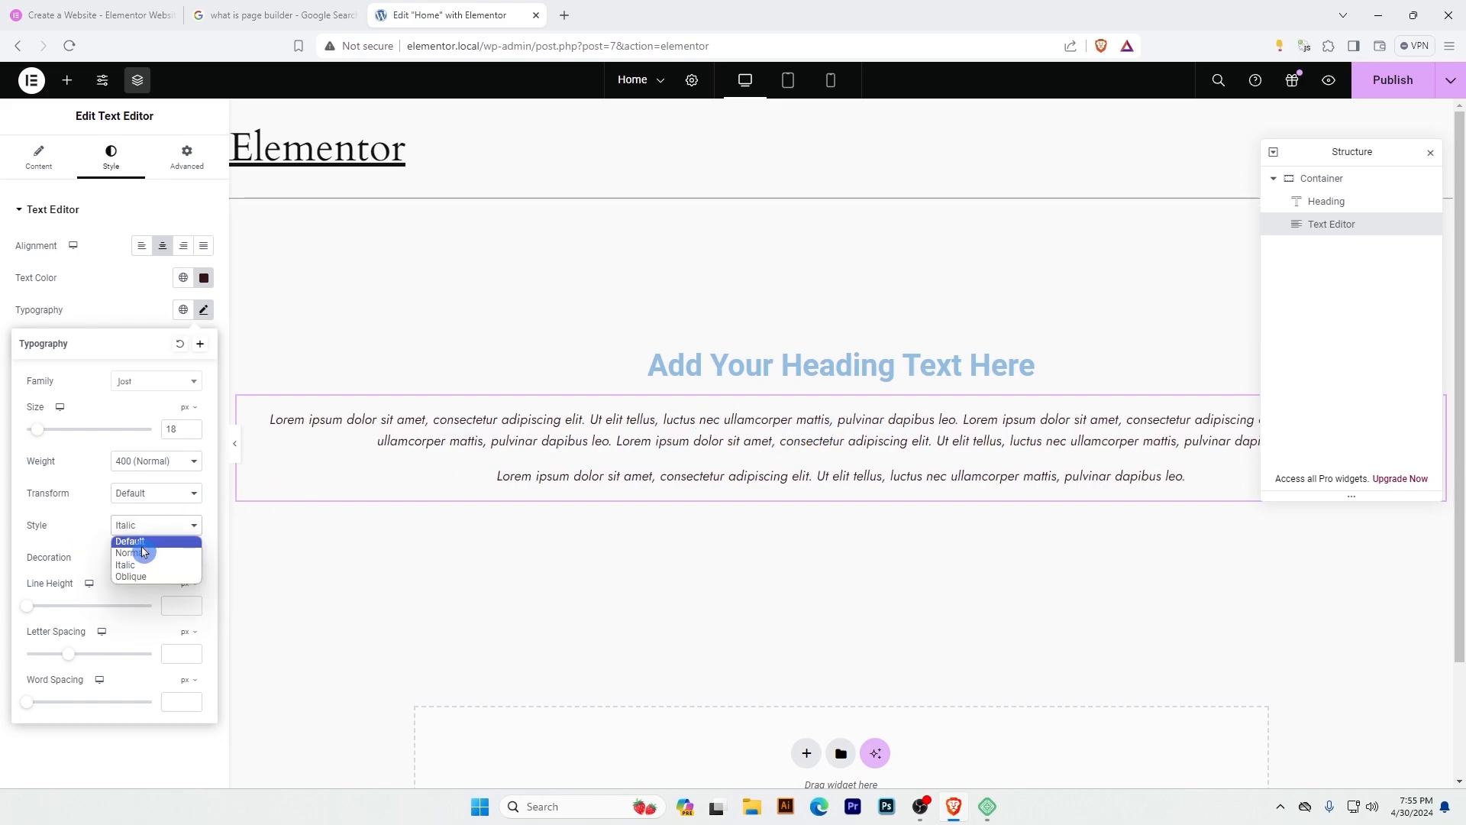
pyautogui.click(147, 540)
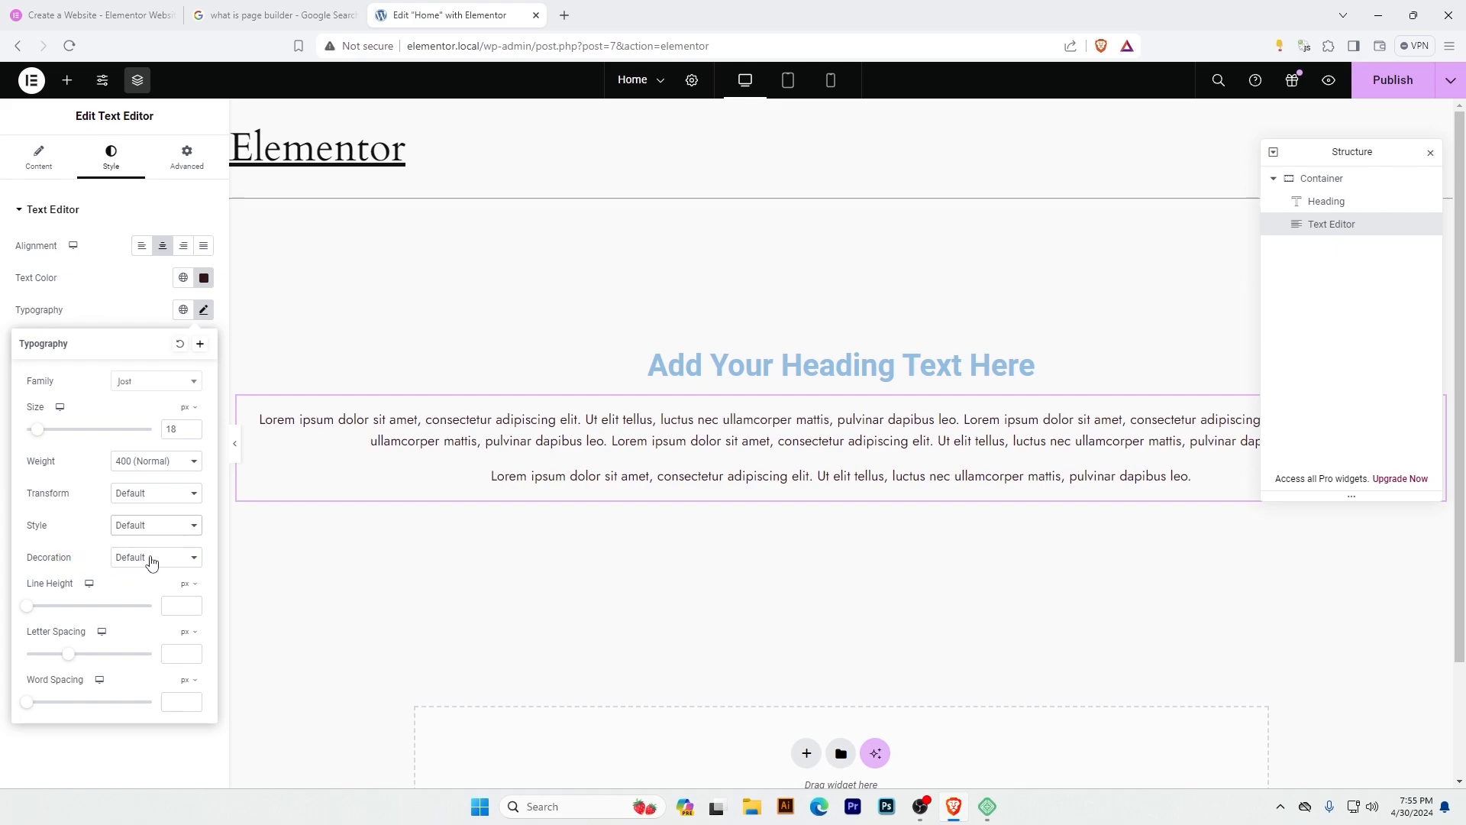
# Try the Line Through decoration on the Text Editor's text and return the decoration to Default.
pyautogui.click(149, 559)
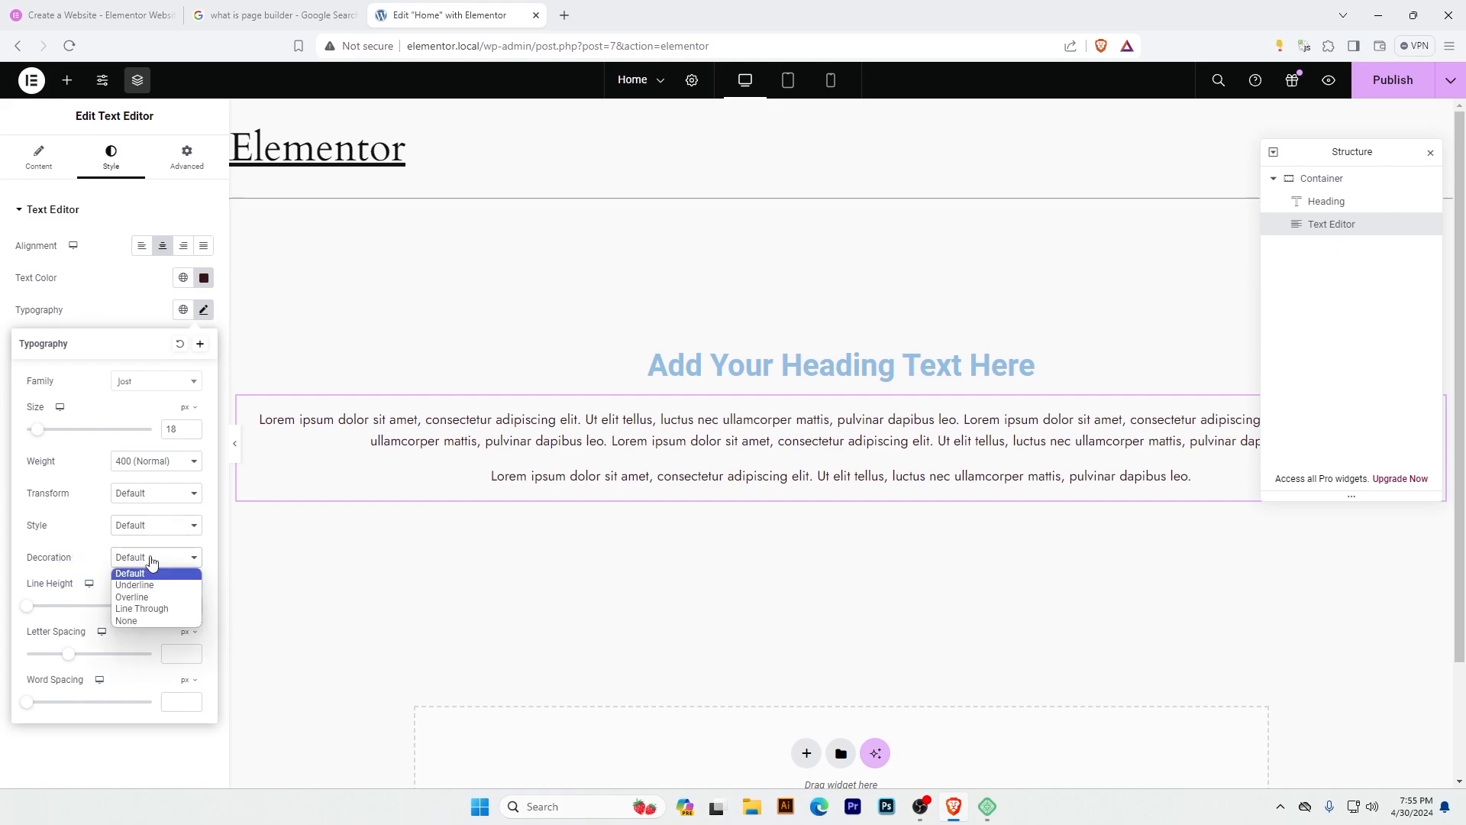
pyautogui.click(162, 609)
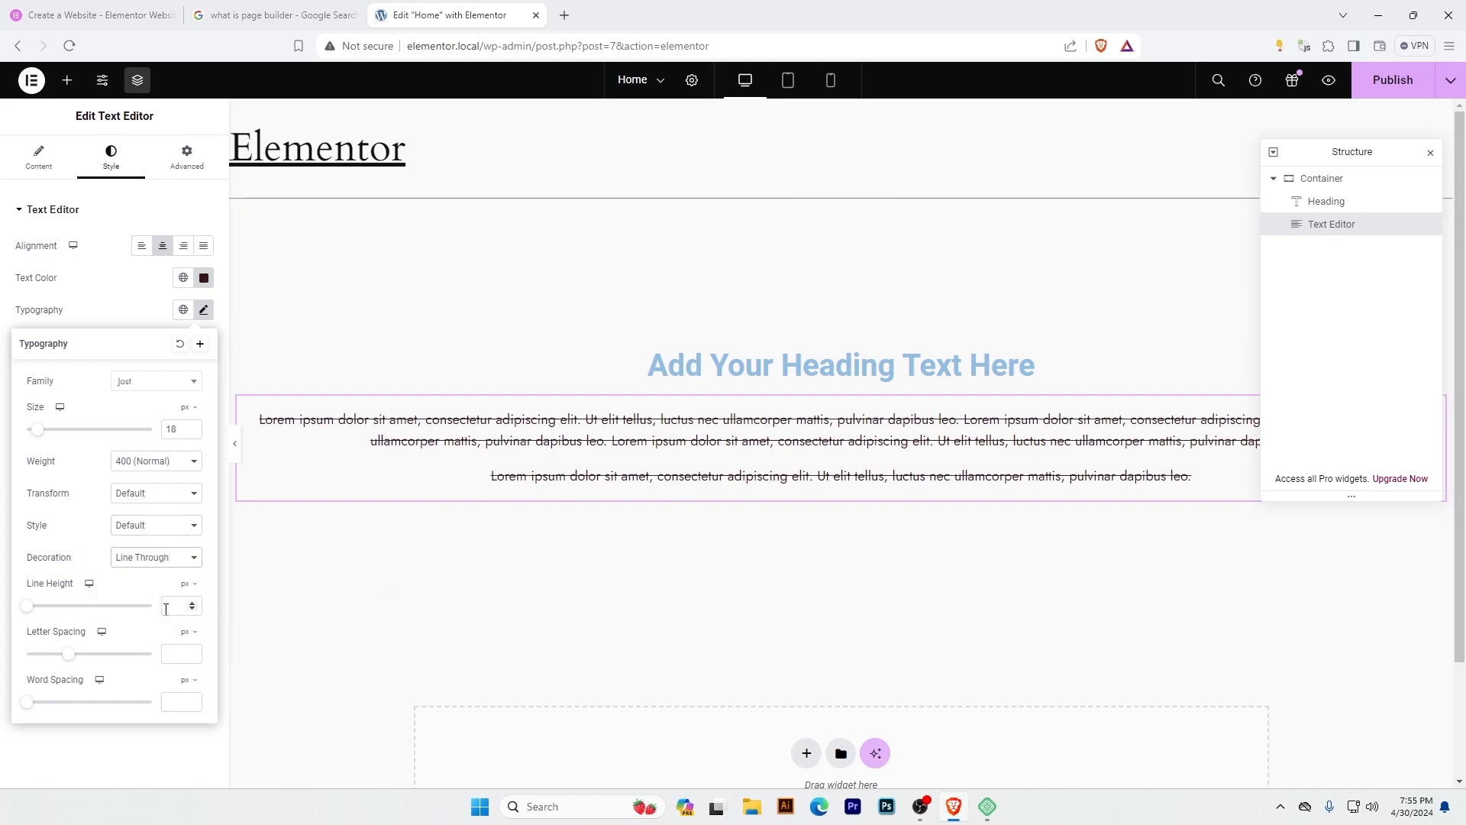
pyautogui.click(160, 558)
pyautogui.click(142, 572)
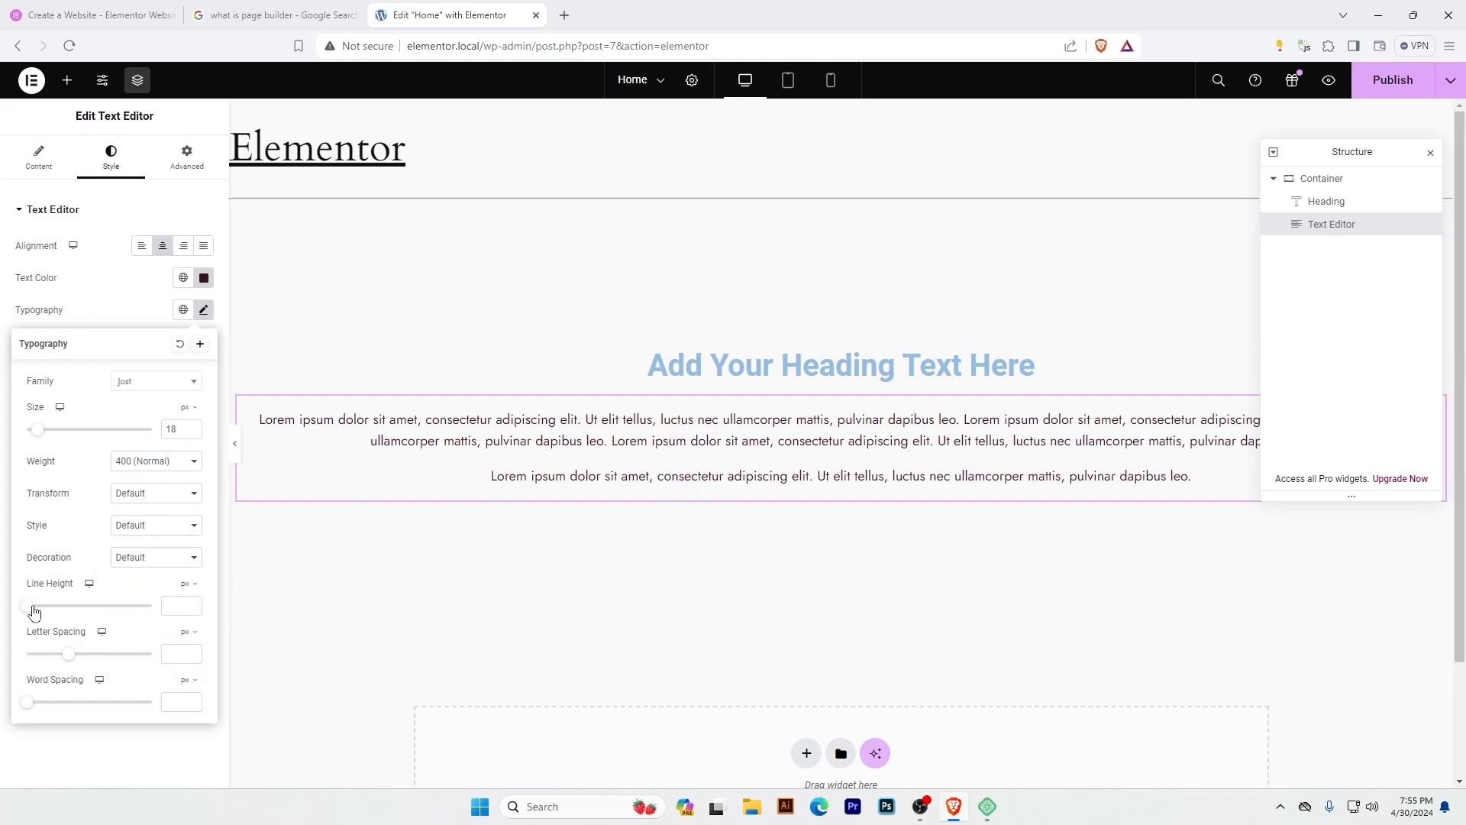
# Set the Text Editor's line height to 35 px.
pyautogui.moveTo(34, 611); pyautogui.dragTo(67, 609)
pyautogui.doubleClick(185, 609)
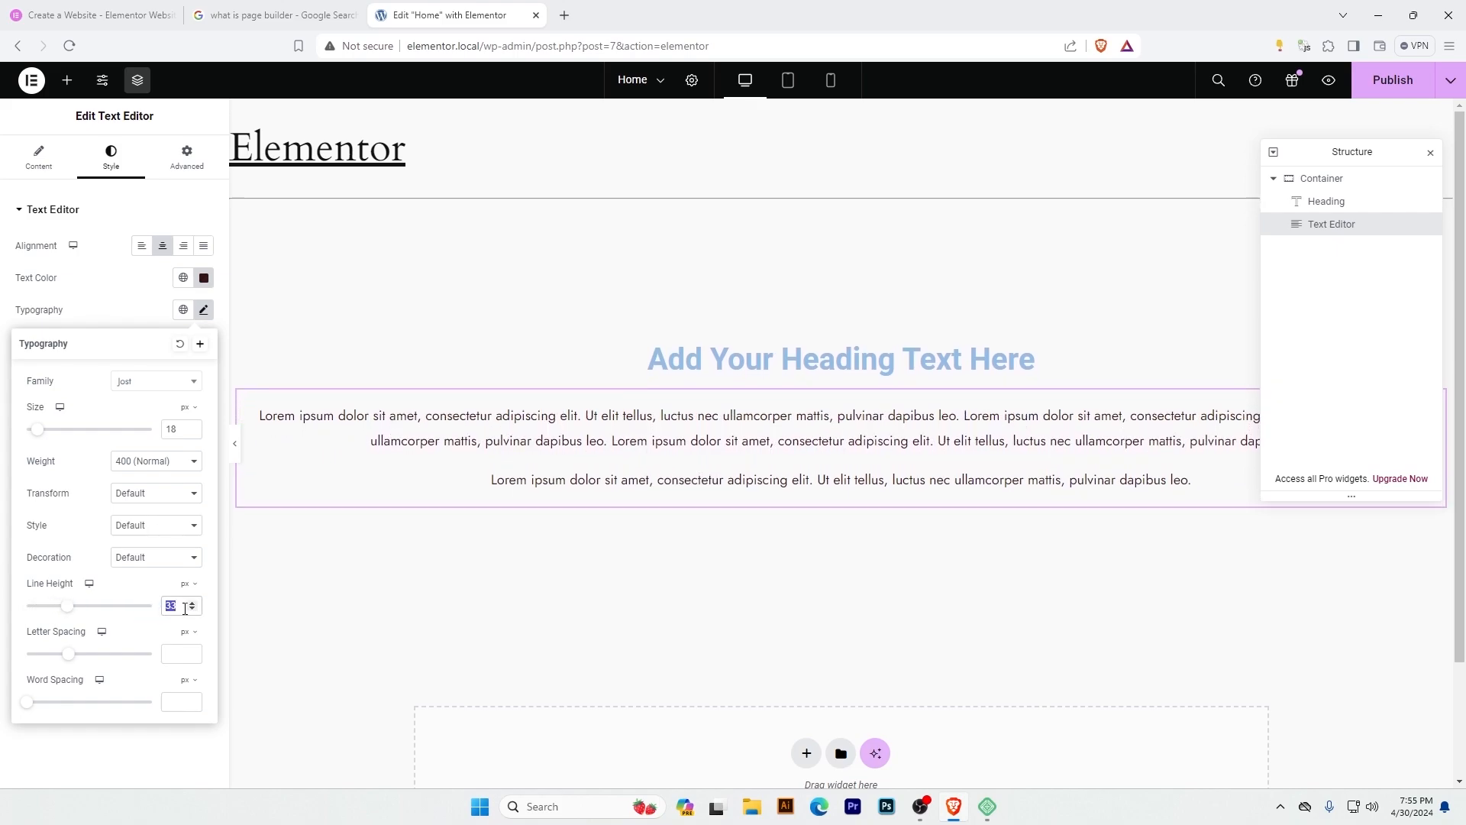
pyautogui.write('35')
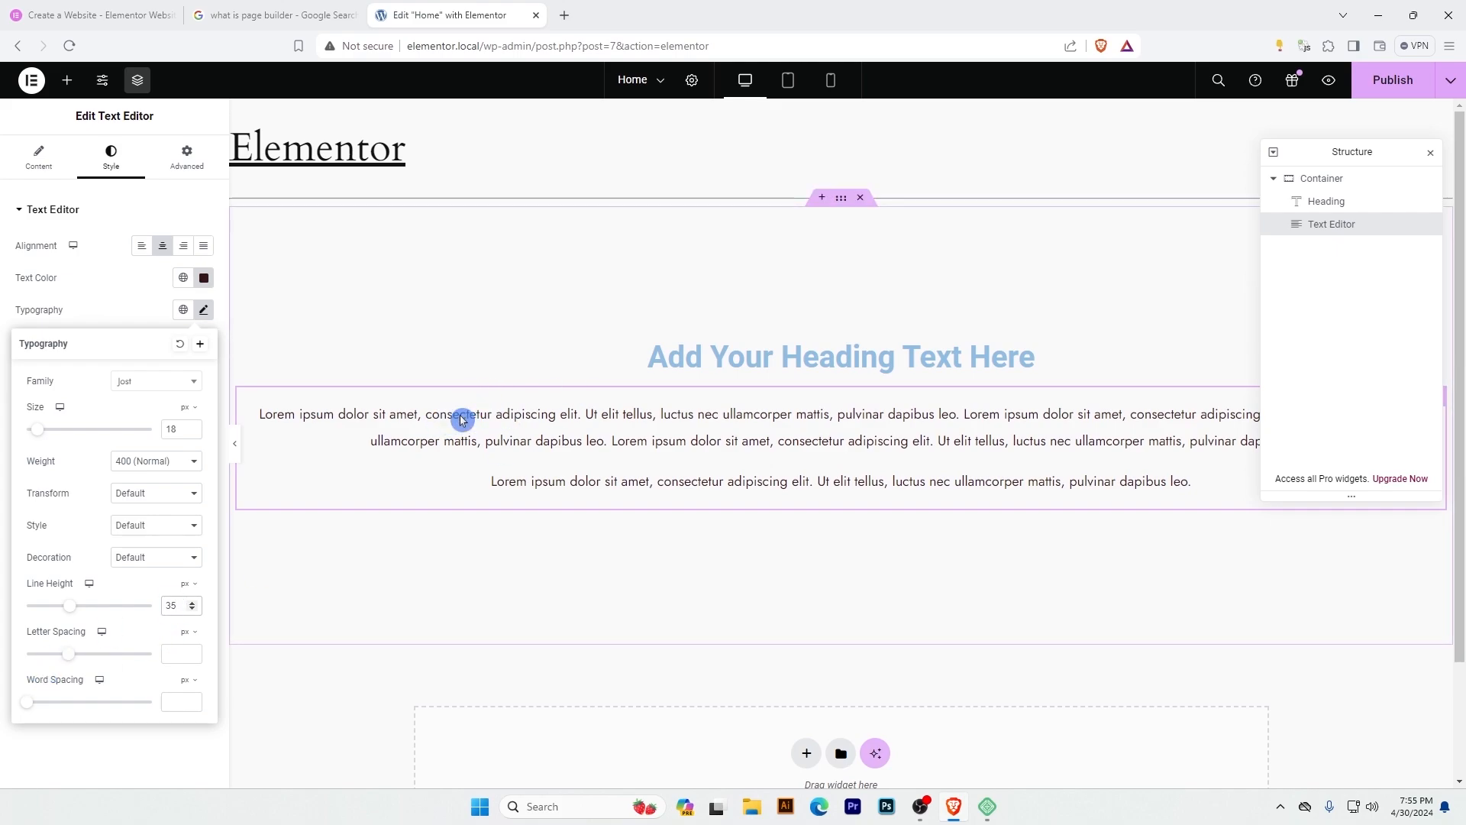
# Try a letter spacing of 1.1 px on the text, clear it, and look at the global fonts without choosing one.
pyautogui.moveTo(68, 661); pyautogui.dragTo(78, 662)
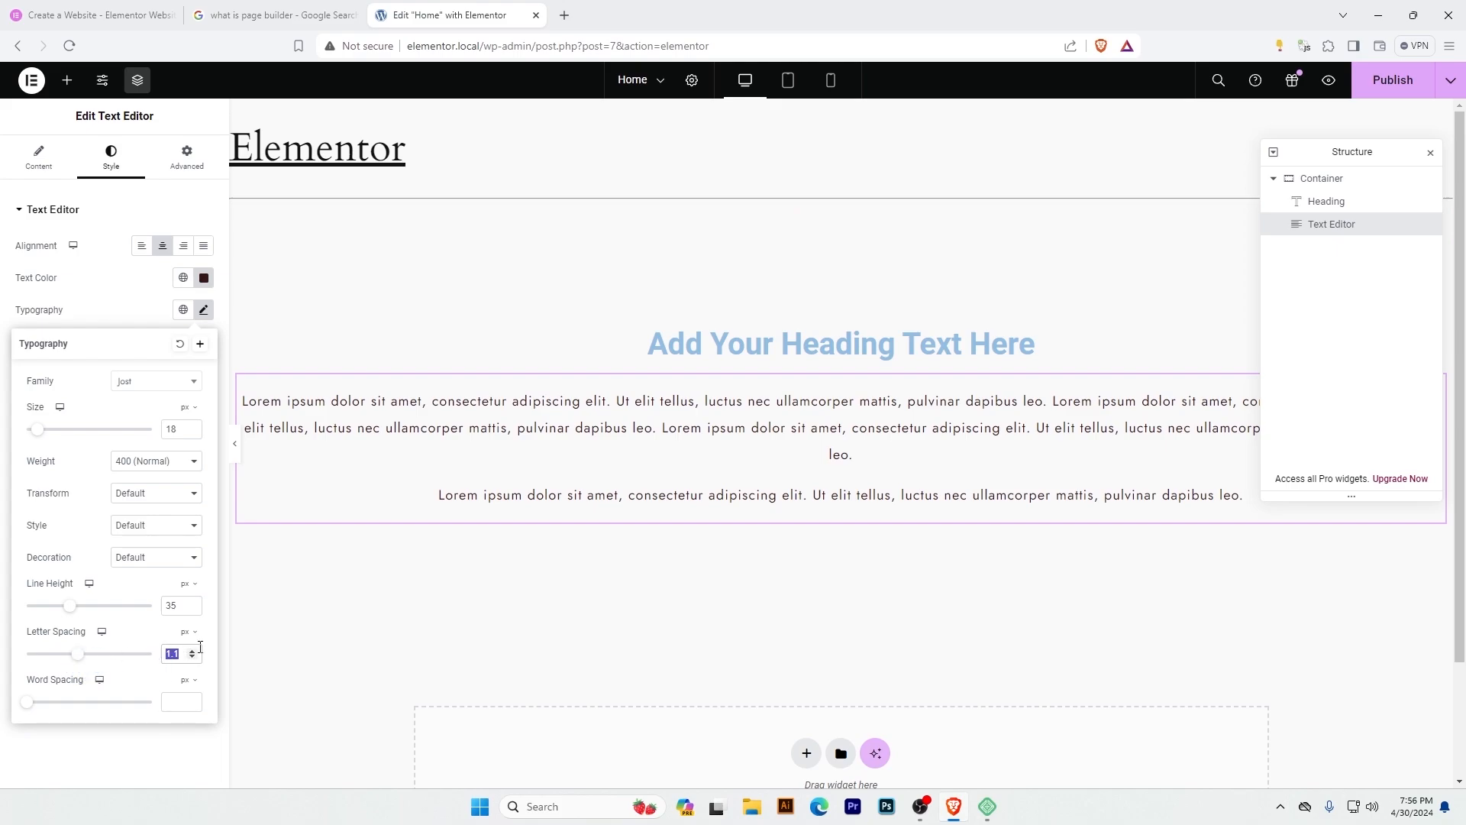
pyautogui.press('BackSpace')
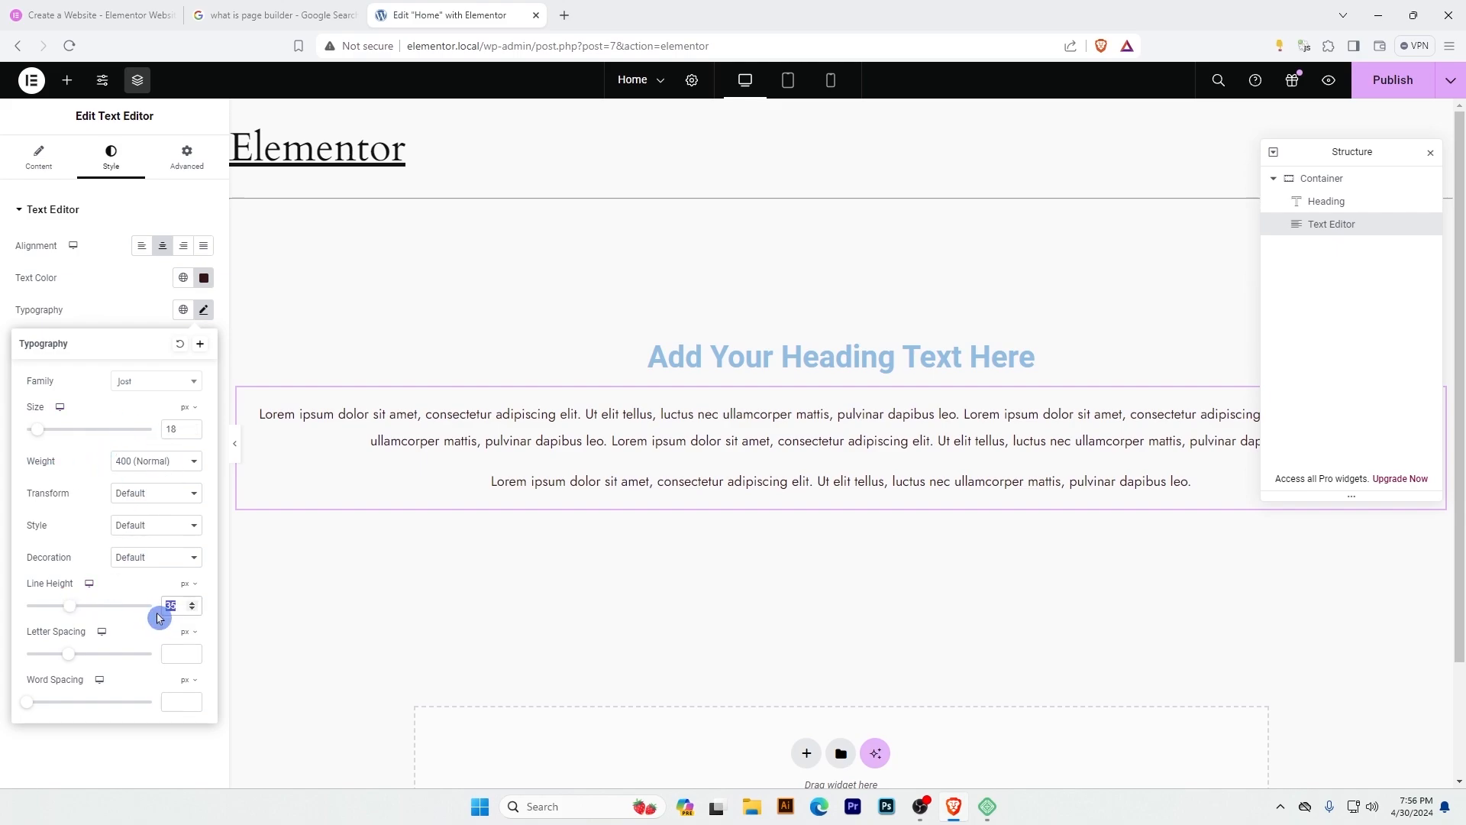
pyautogui.click(116, 330)
pyautogui.click(186, 310)
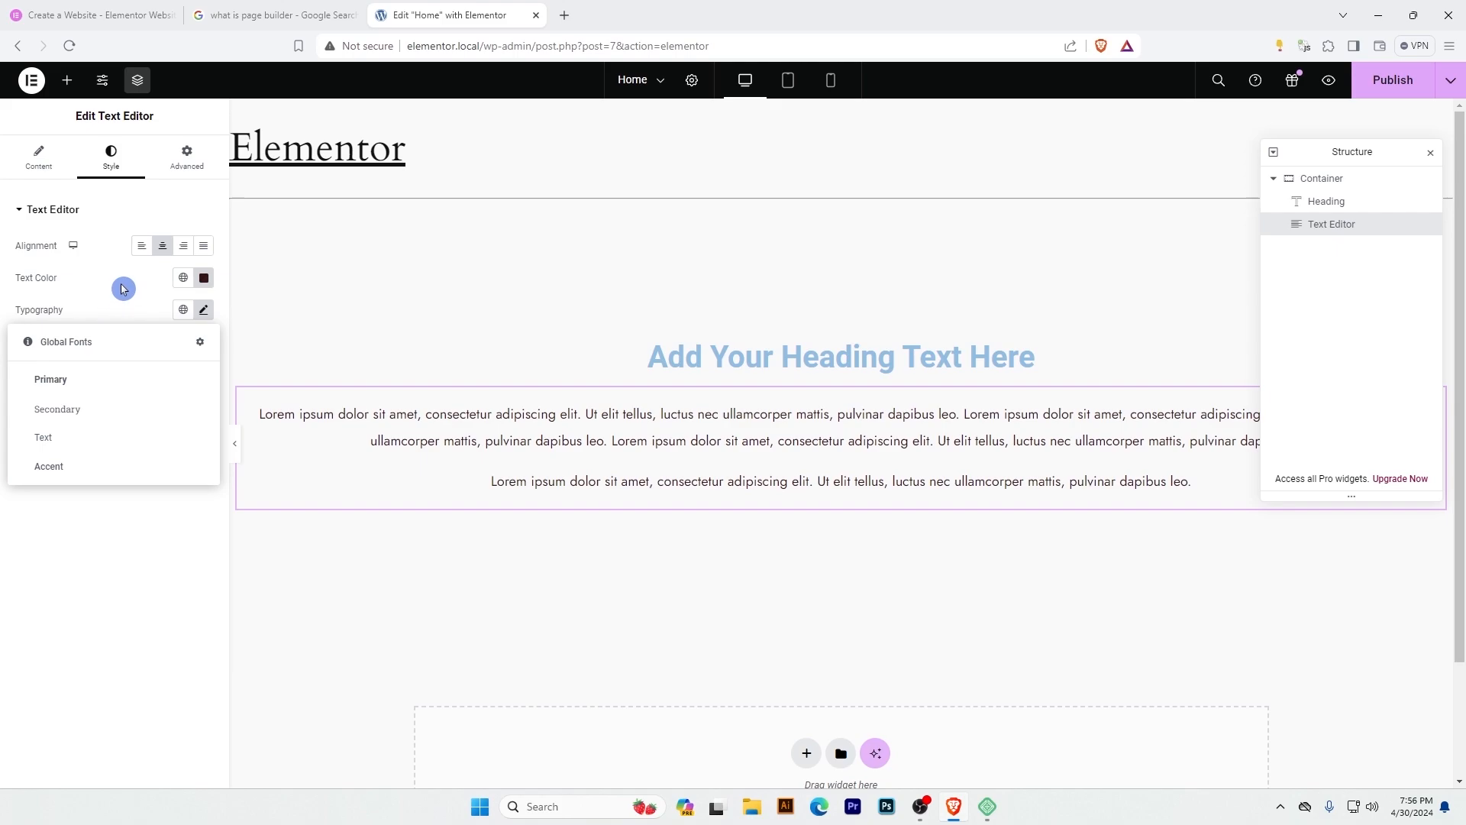
pyautogui.click(182, 309)
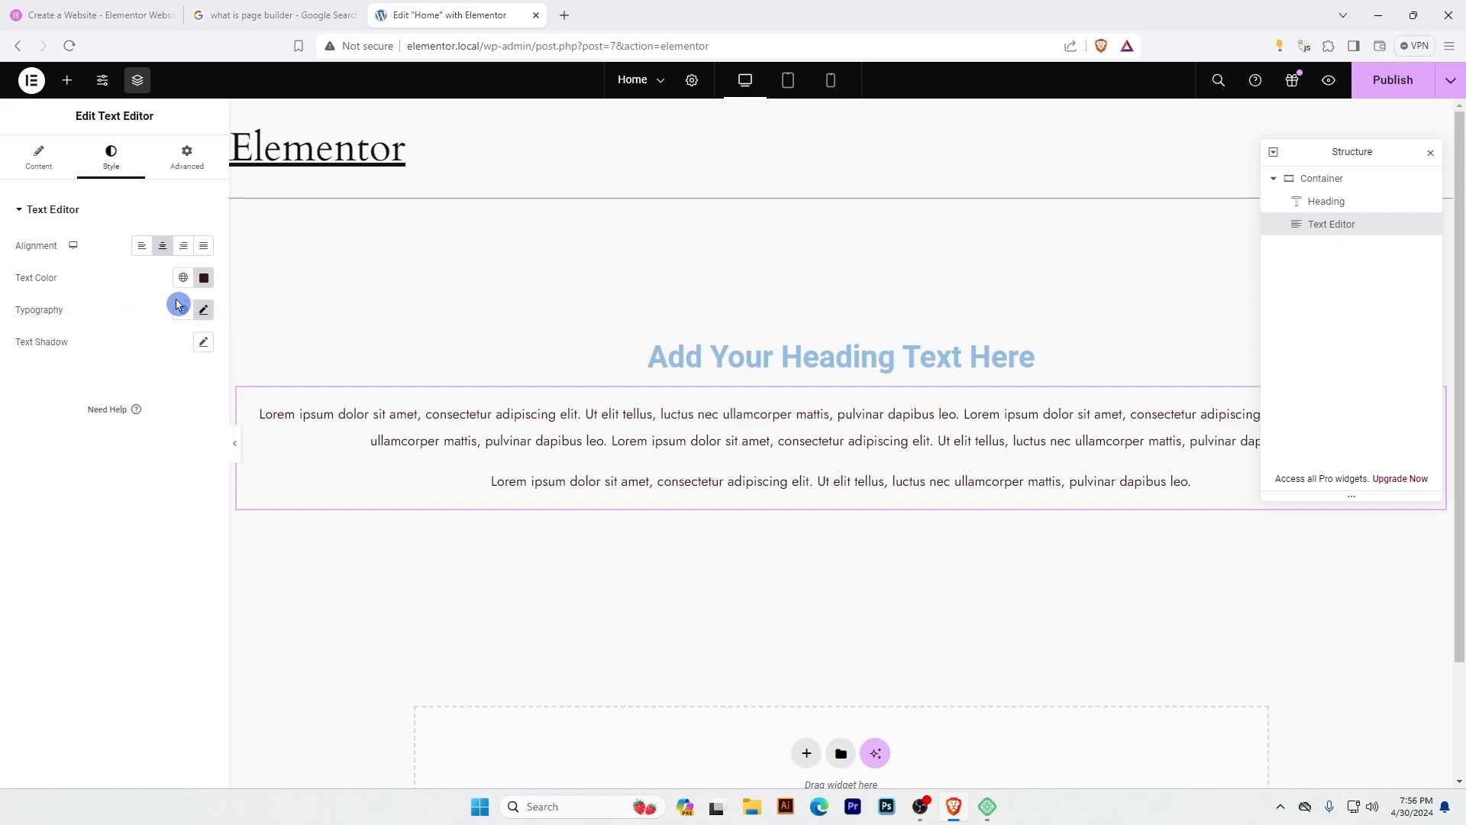
# Give the Text Editor's text a shadow with blur 1, horizontal offset 1 and vertical offset 2.
pyautogui.click(203, 343)
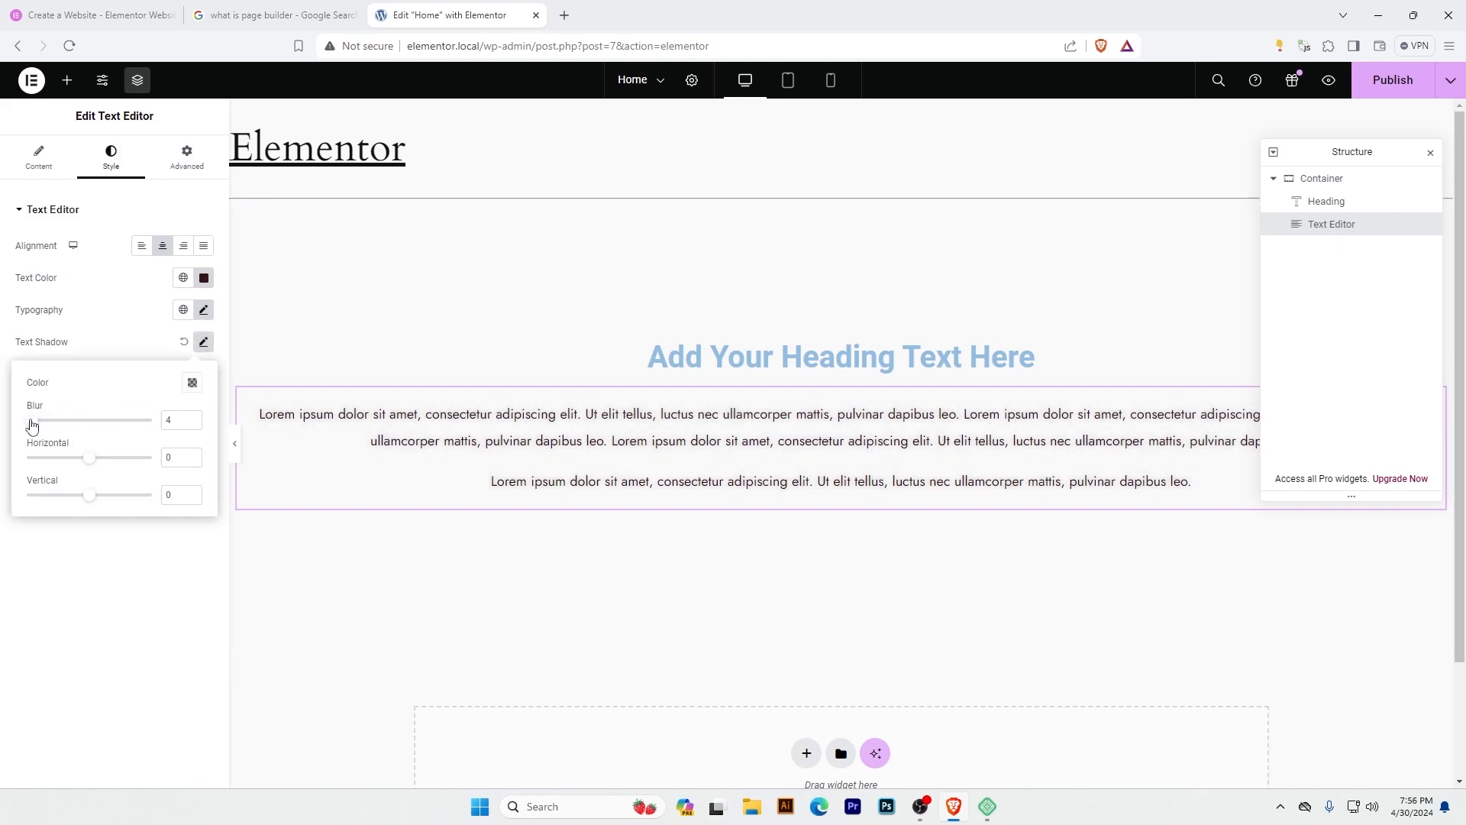
pyautogui.moveTo(26, 422); pyautogui.dragTo(29, 421)
pyautogui.moveTo(173, 420); pyautogui.dragTo(155, 503)
pyautogui.write('2')
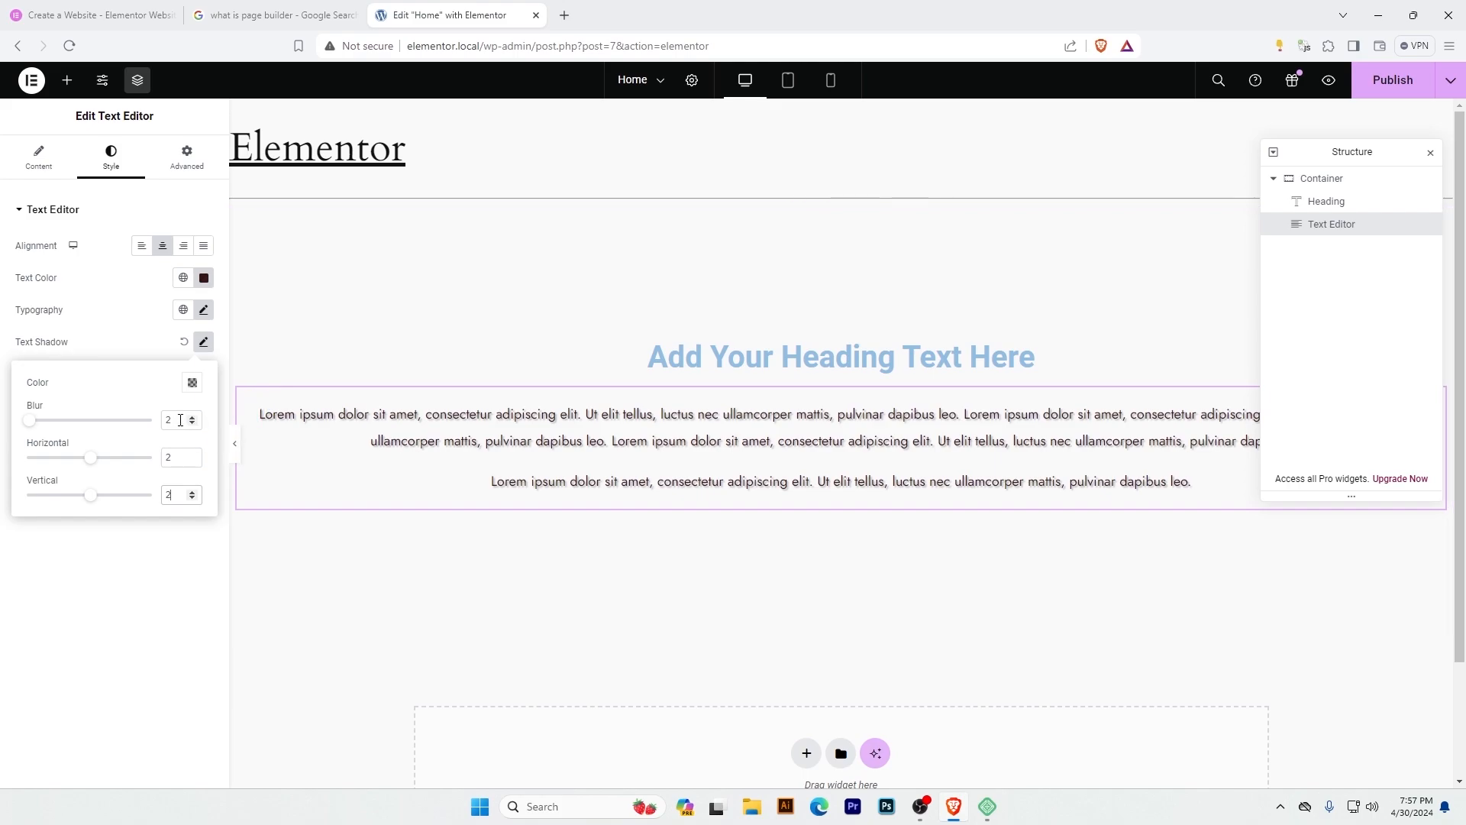
pyautogui.moveTo(180, 422); pyautogui.dragTo(147, 461)
pyautogui.write('11')
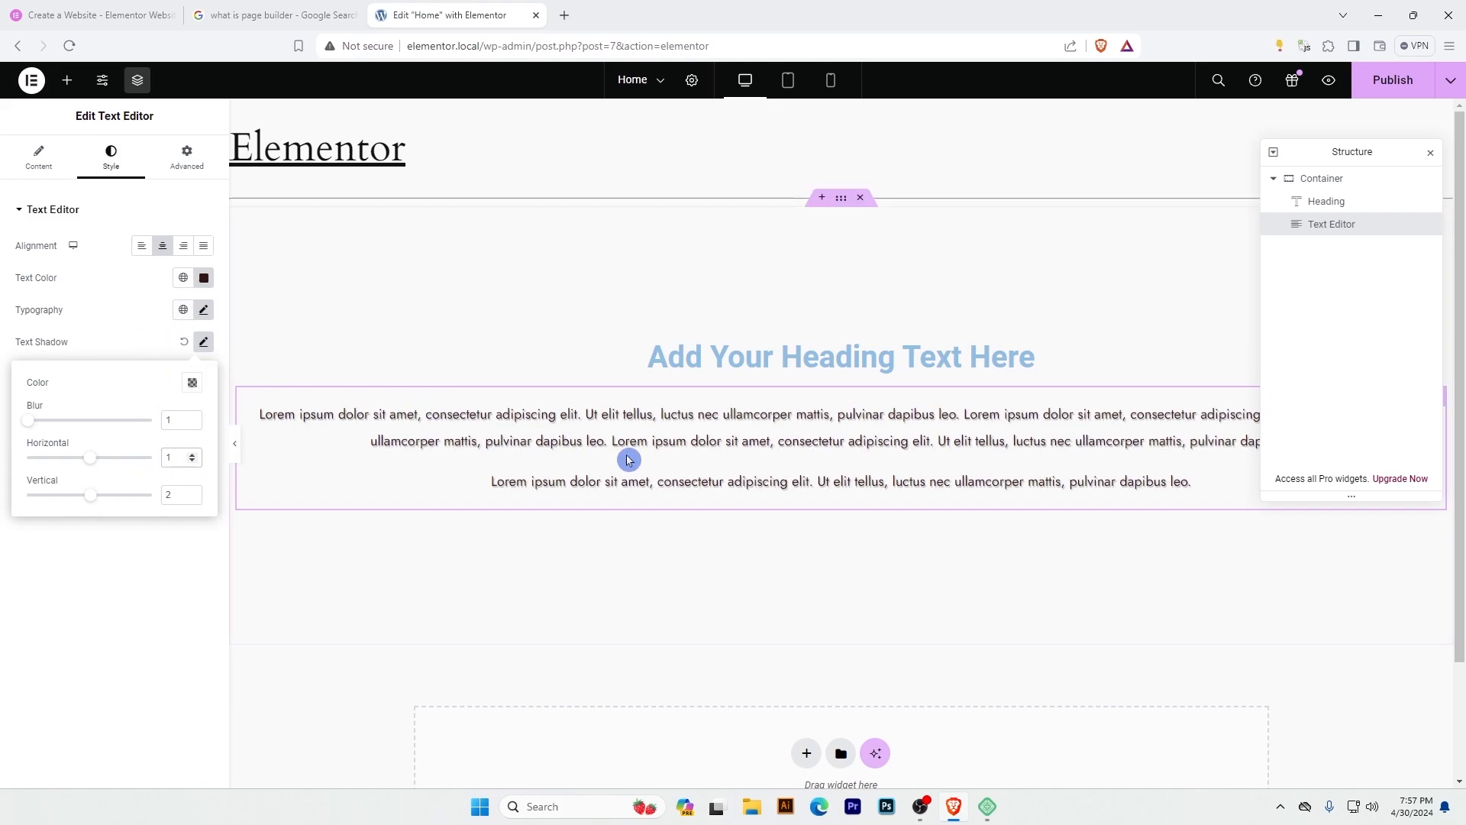
# Try lowering the text shadow color's opacity to about 0.24, reset the shadow color, and close the shadow settings.
pyautogui.click(192, 383)
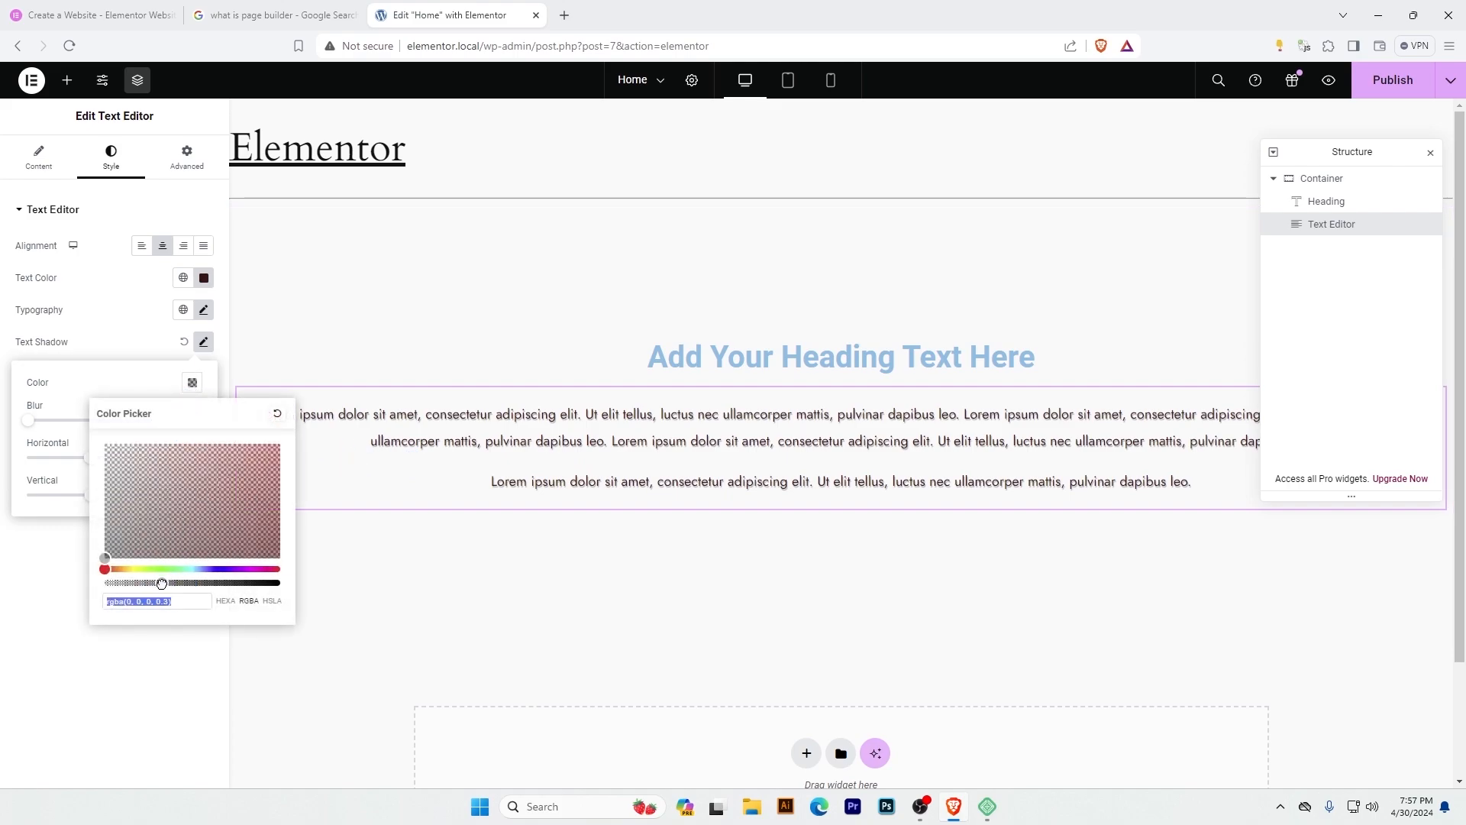
pyautogui.moveTo(161, 584); pyautogui.dragTo(155, 585)
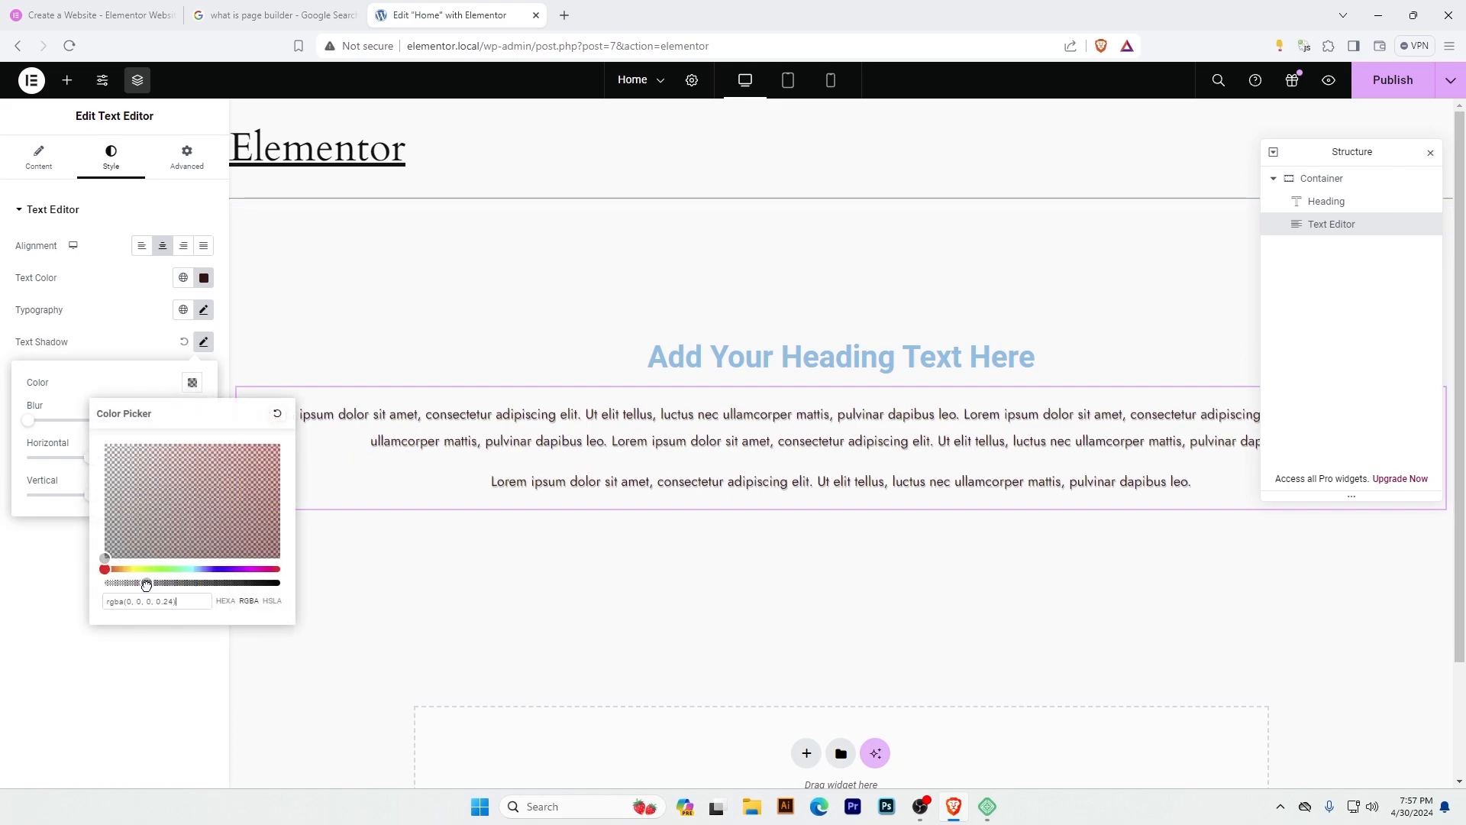
pyautogui.click(275, 420)
pyautogui.click(53, 338)
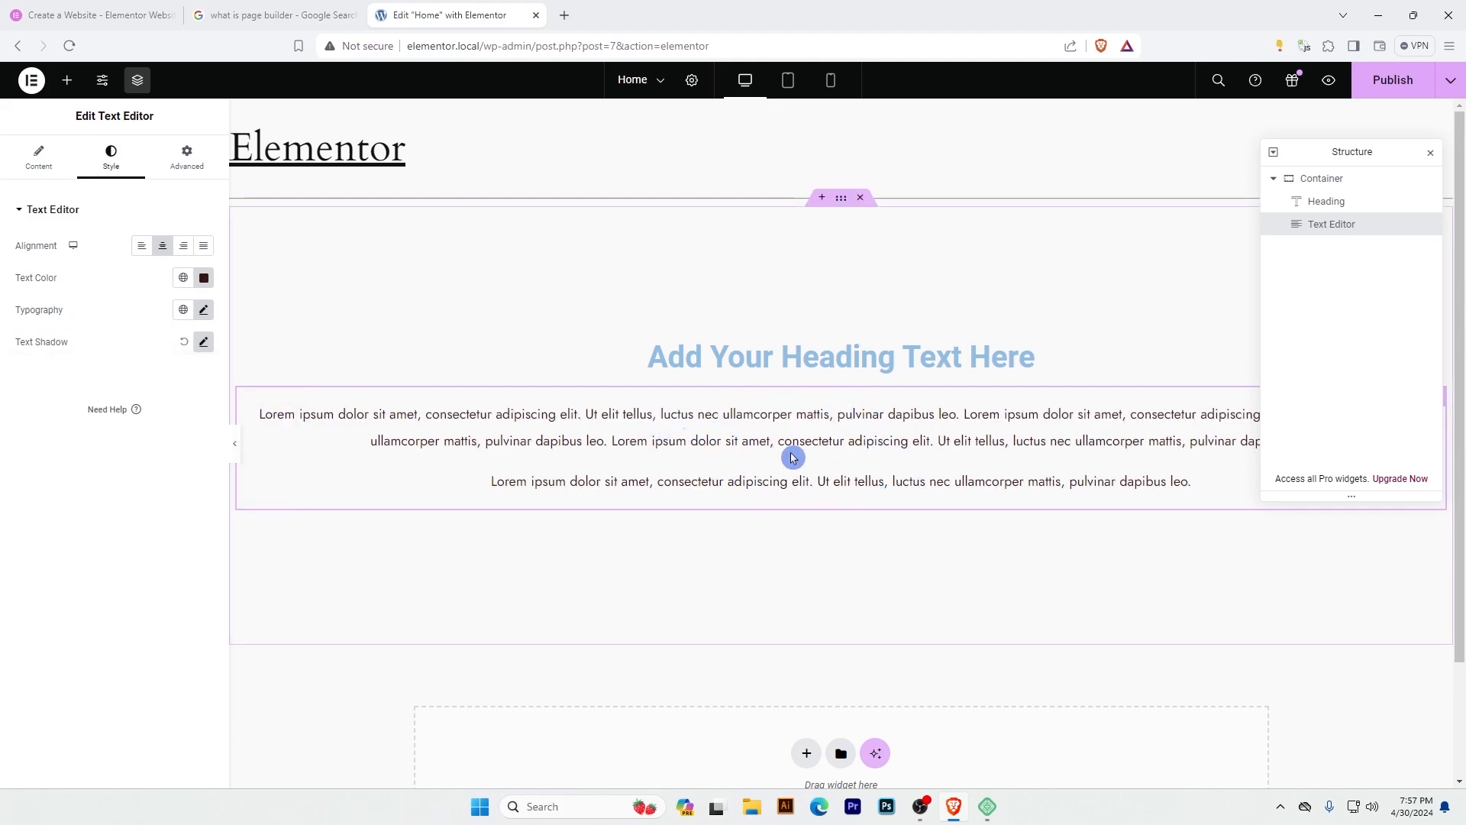
# Add two Button widgets below the text in the container, searching the widgets for "button" to find the second one.
pyautogui.click(67, 83)
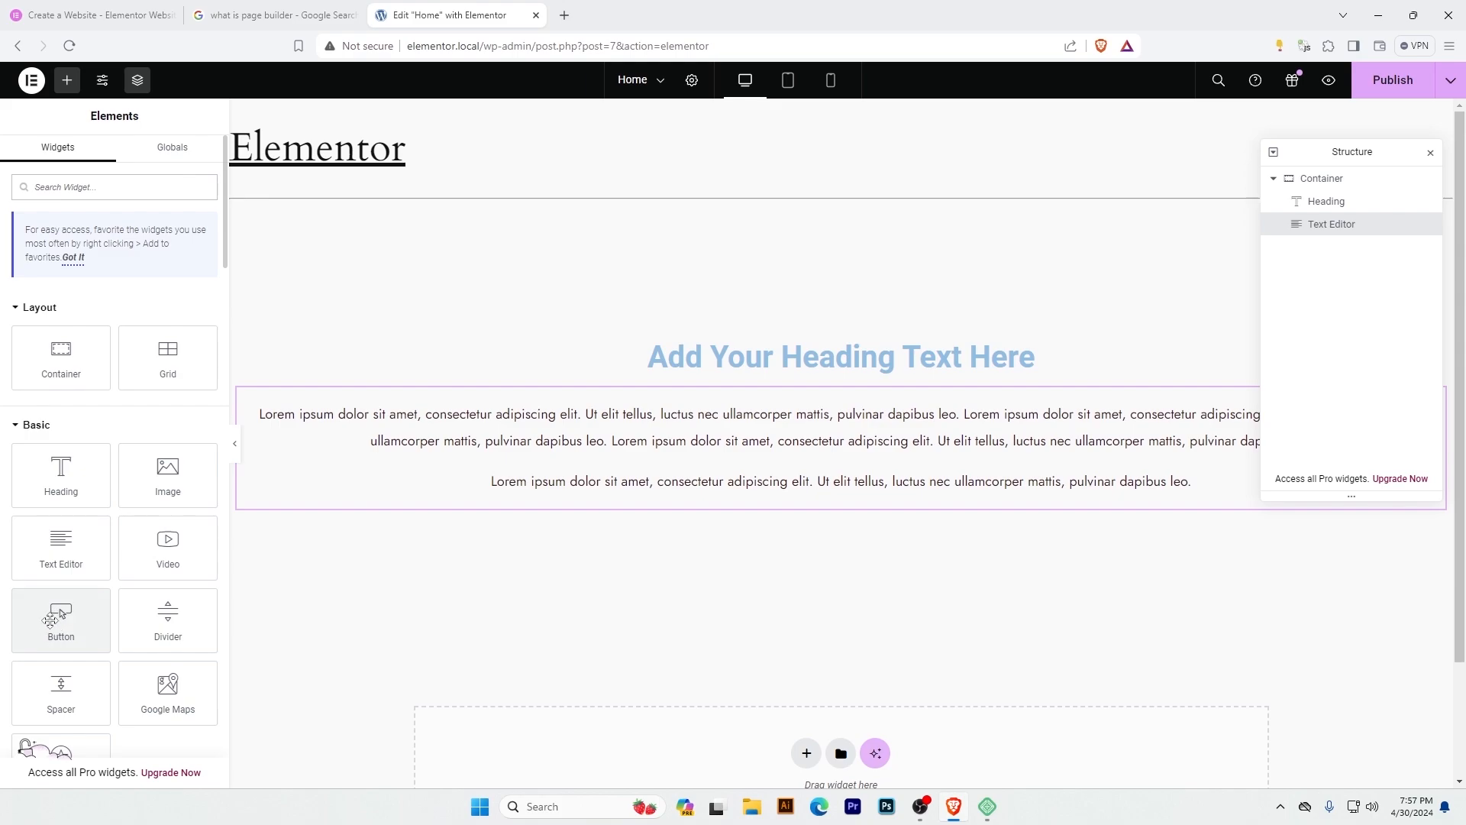
pyautogui.moveTo(62, 613); pyautogui.dragTo(819, 500)
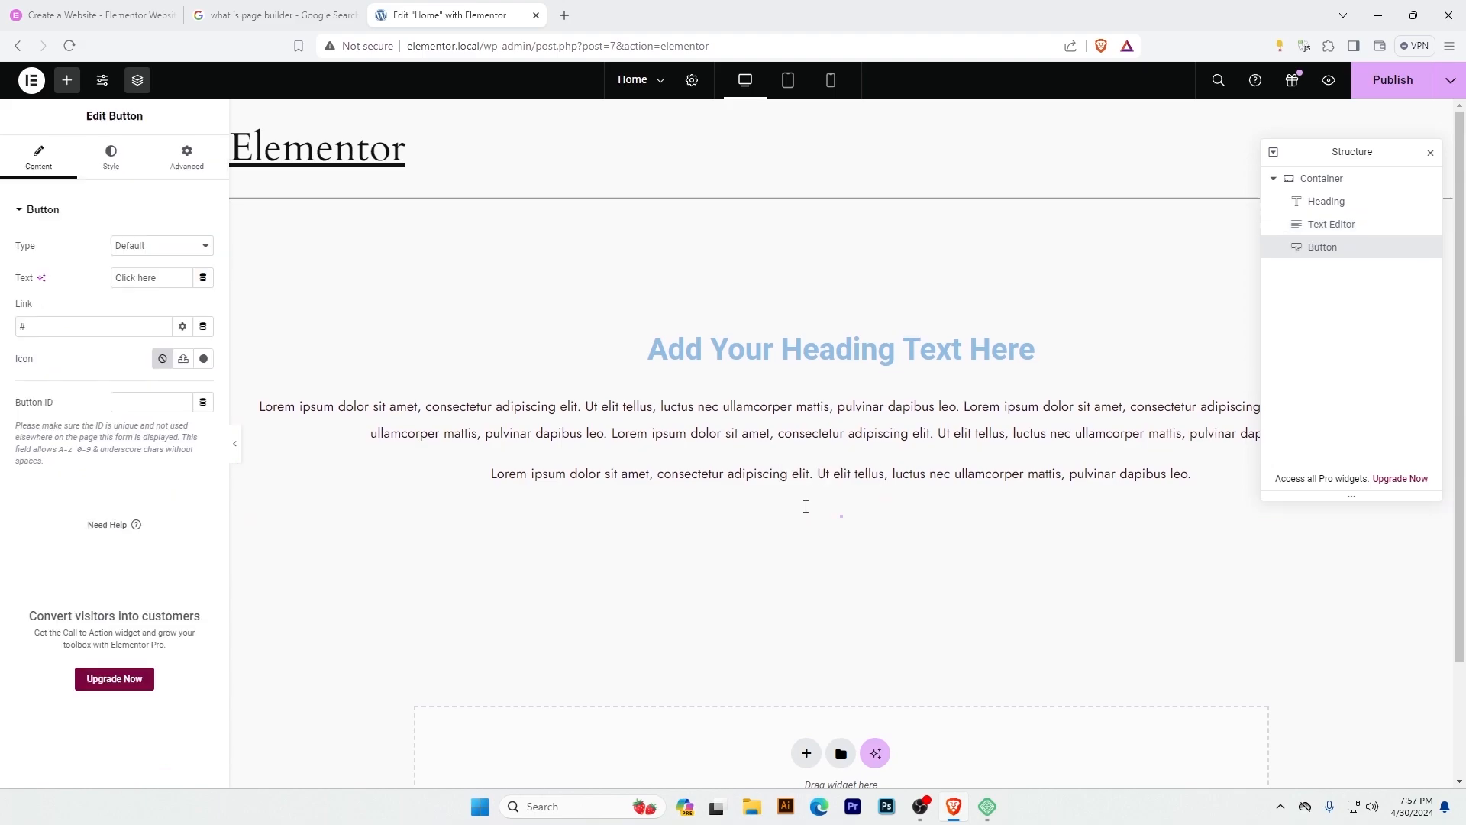
pyautogui.click(66, 81)
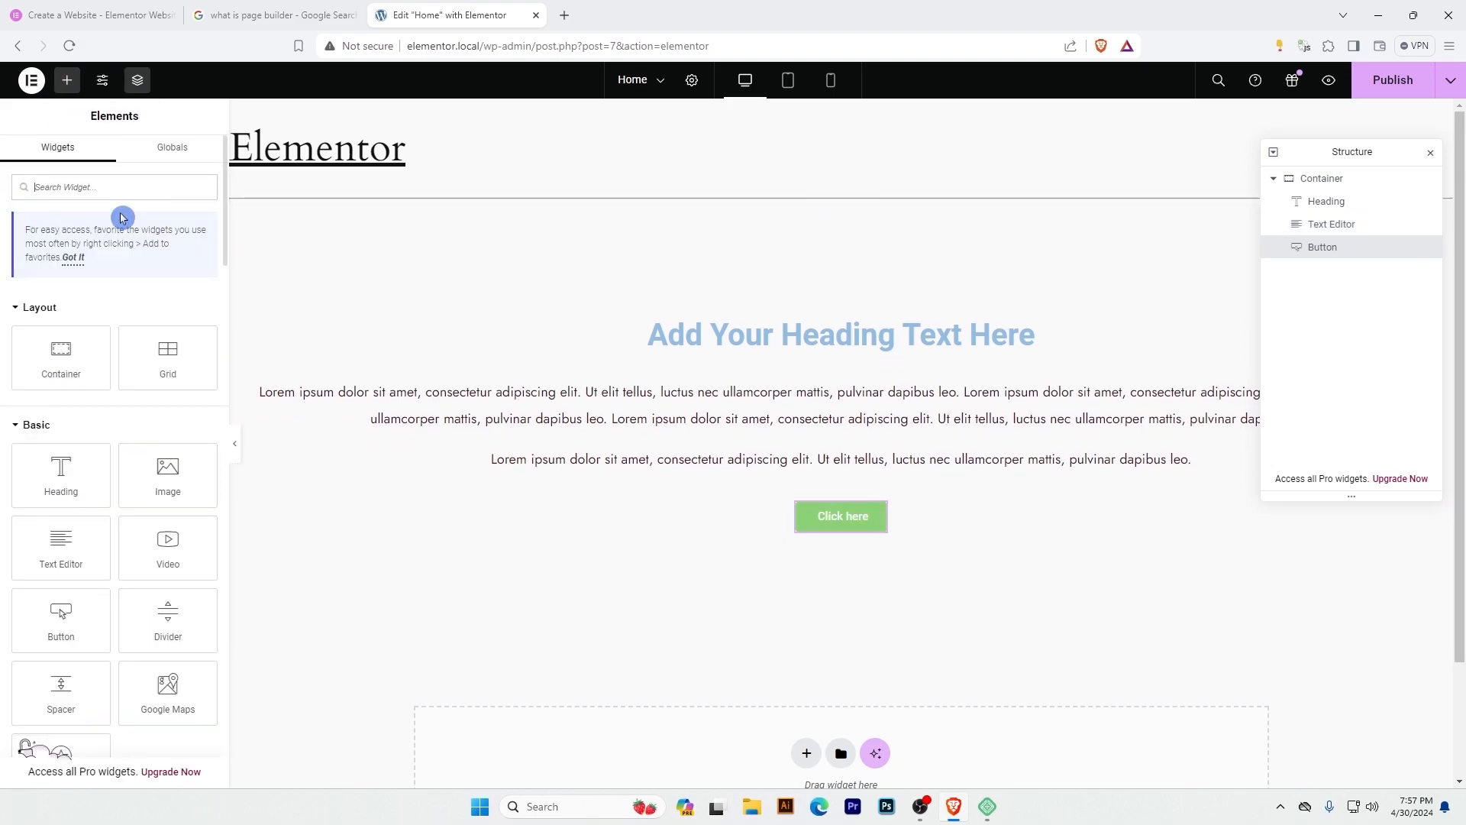
pyautogui.click(155, 222)
pyautogui.write('butto')
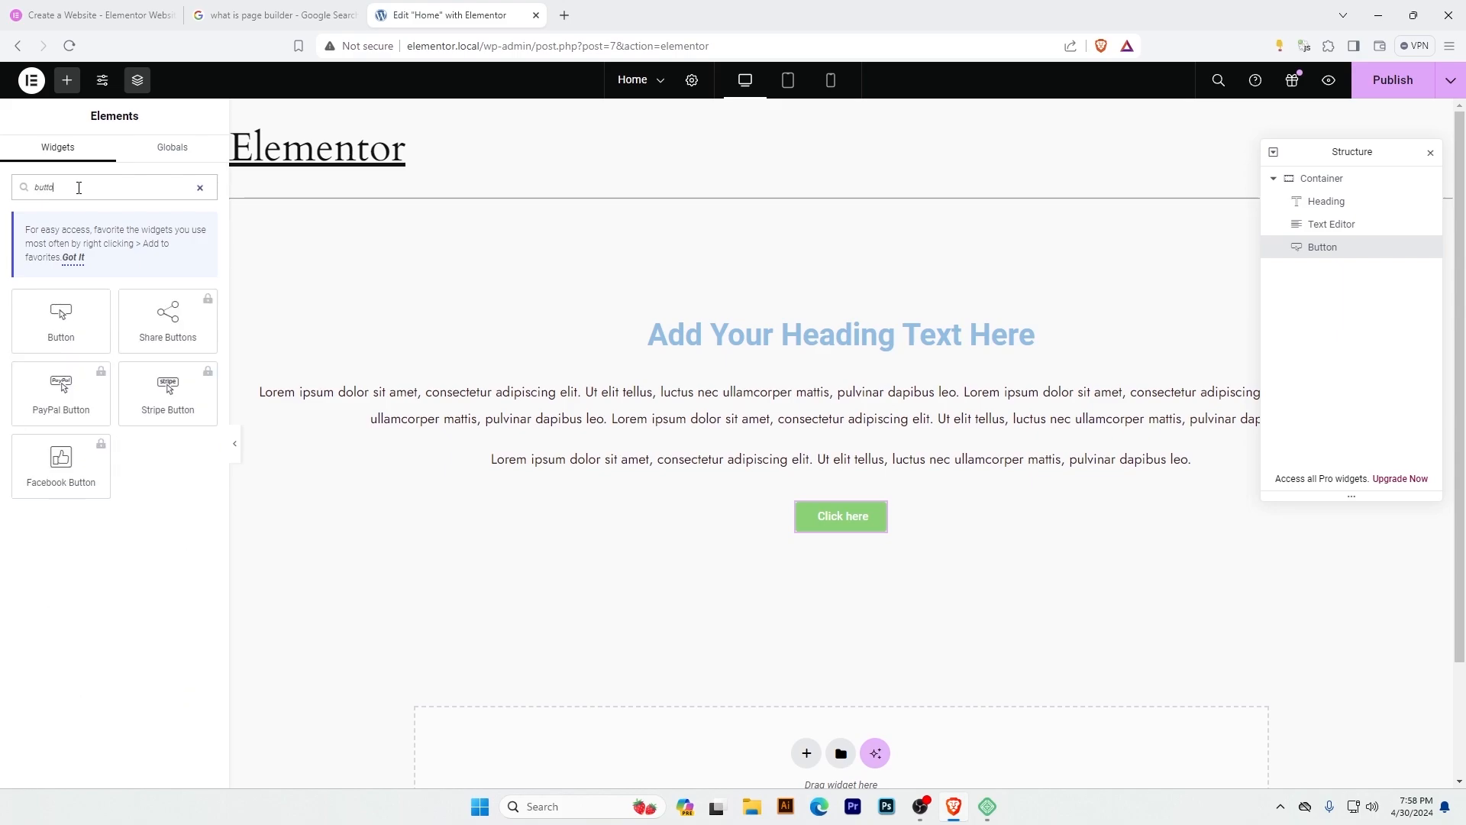
pyautogui.write('n')
pyautogui.moveTo(61, 317); pyautogui.dragTo(867, 523)
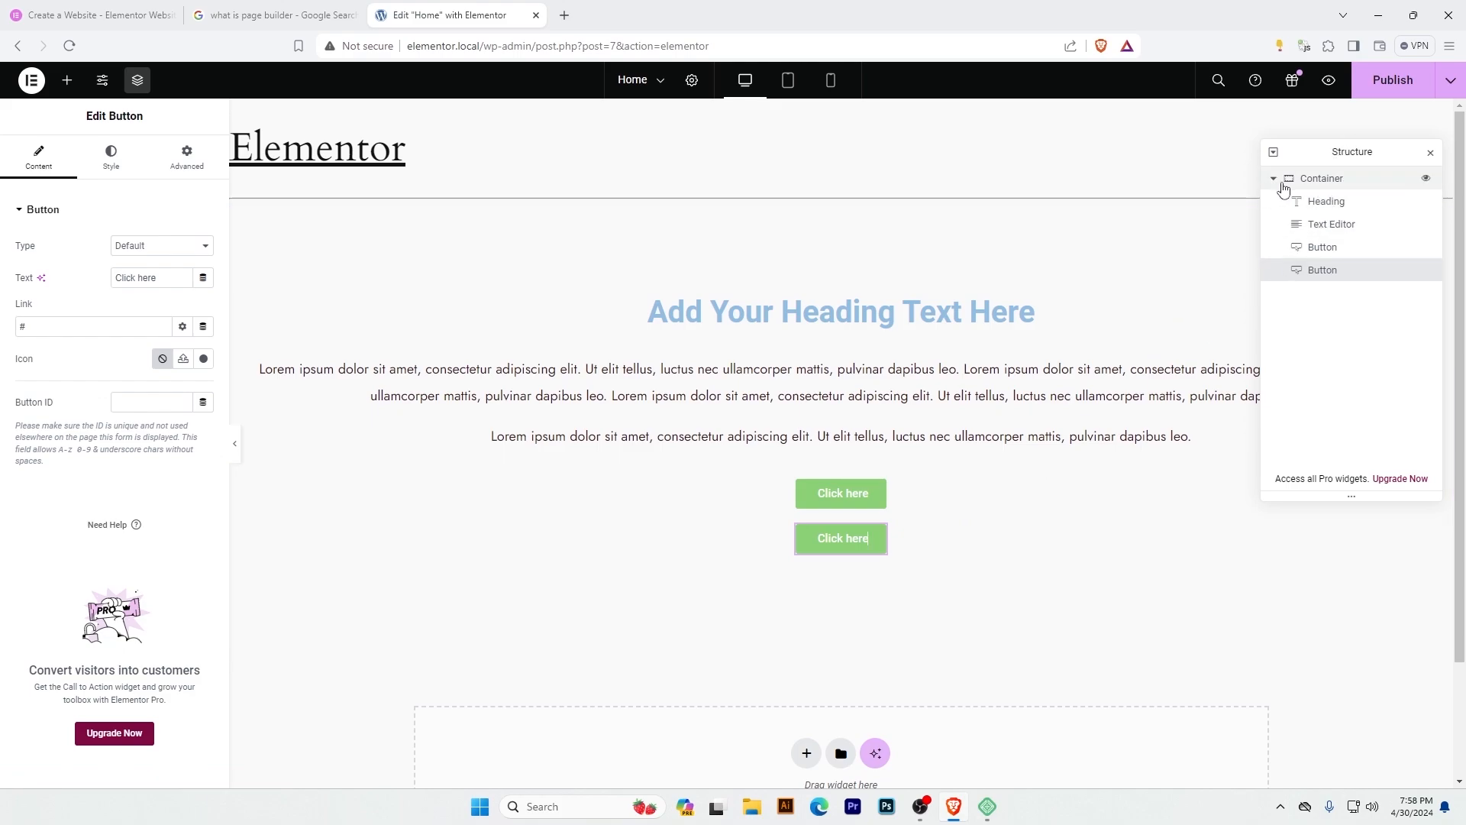
# Select the Heading, the Text Editor and the second Button in turn from the page structure, and open that Button for editing.
pyautogui.click(1338, 206)
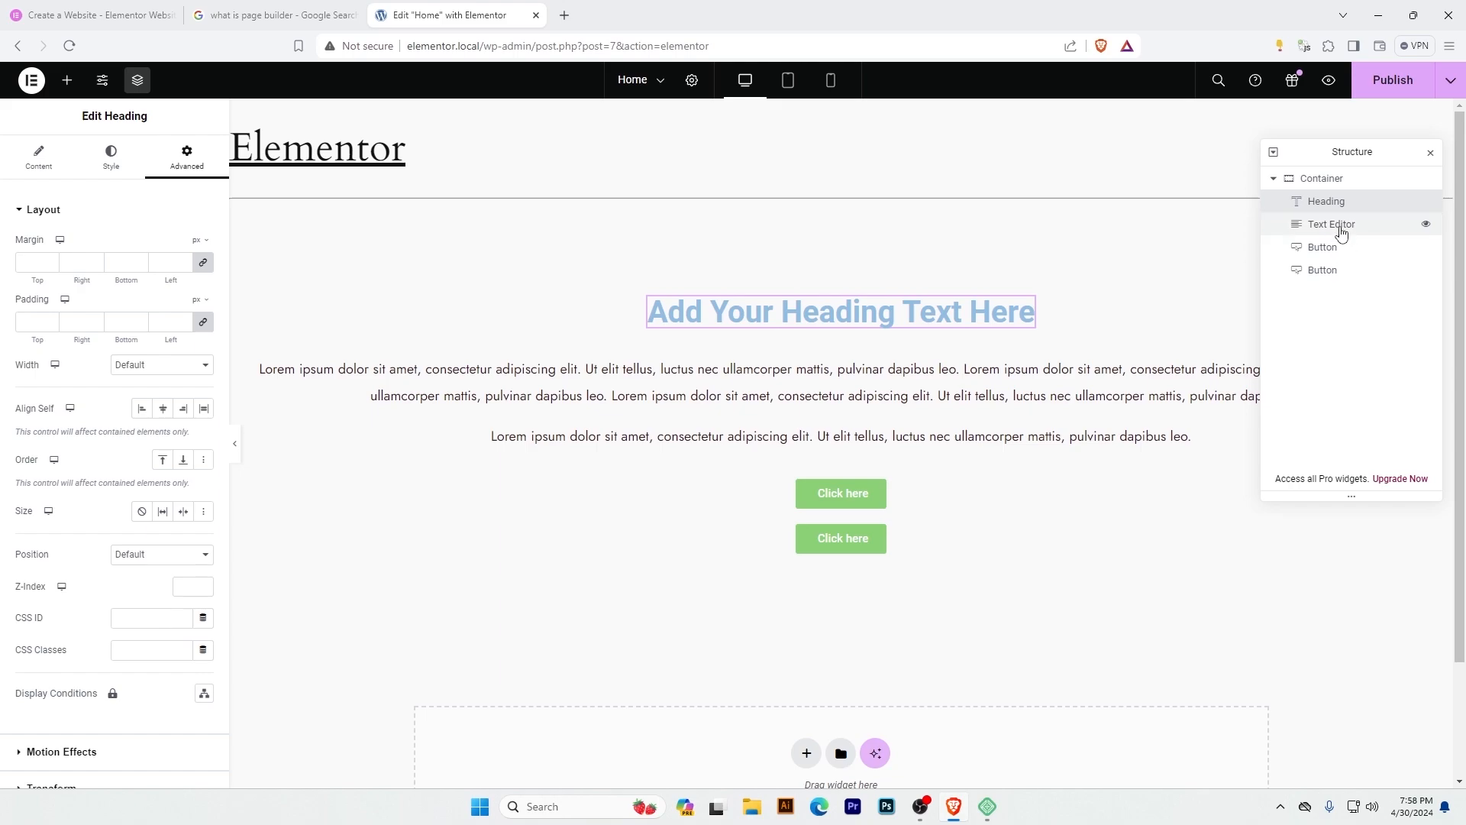
pyautogui.click(1337, 227)
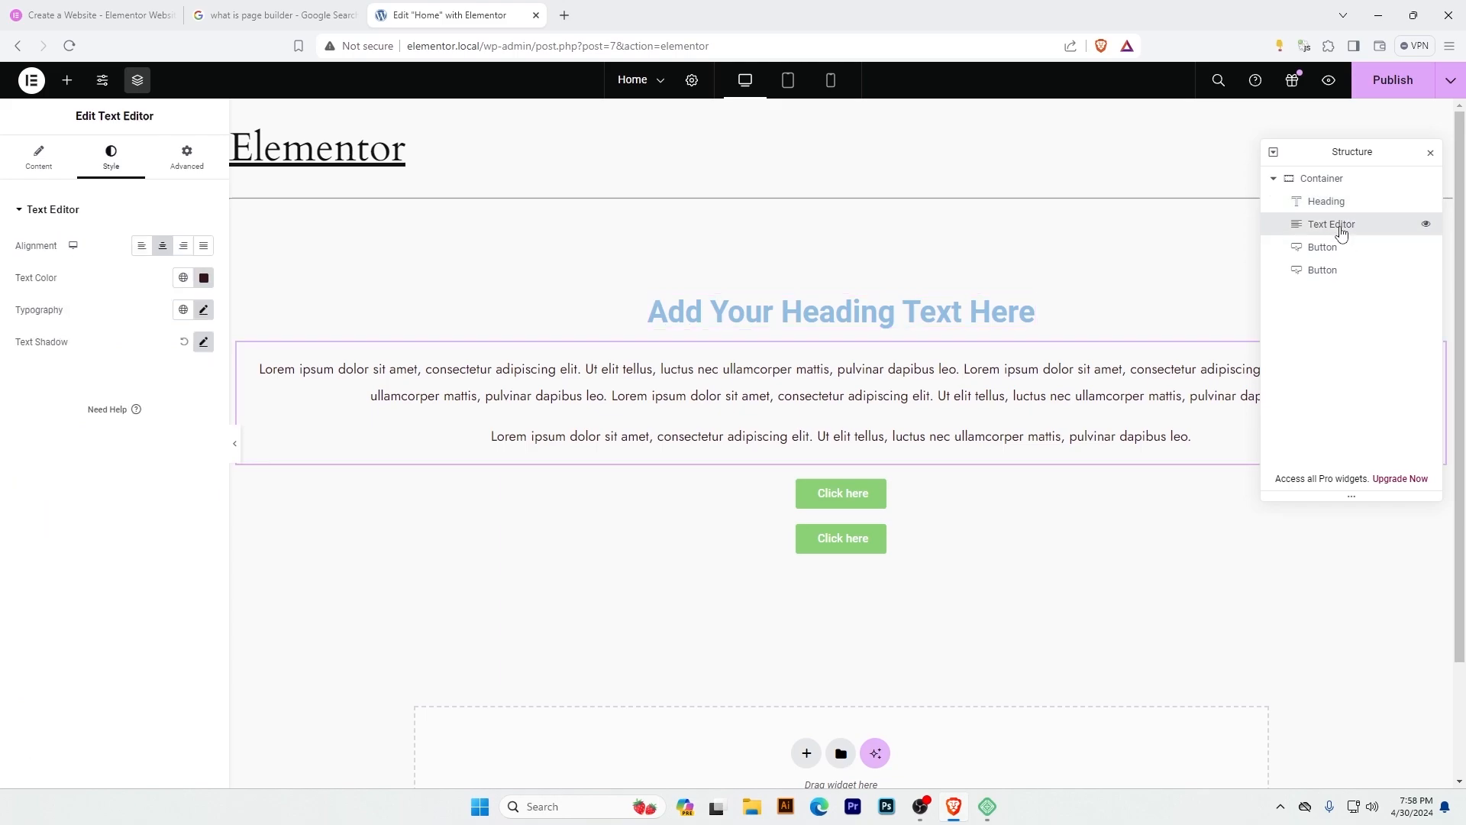
pyautogui.click(1326, 275)
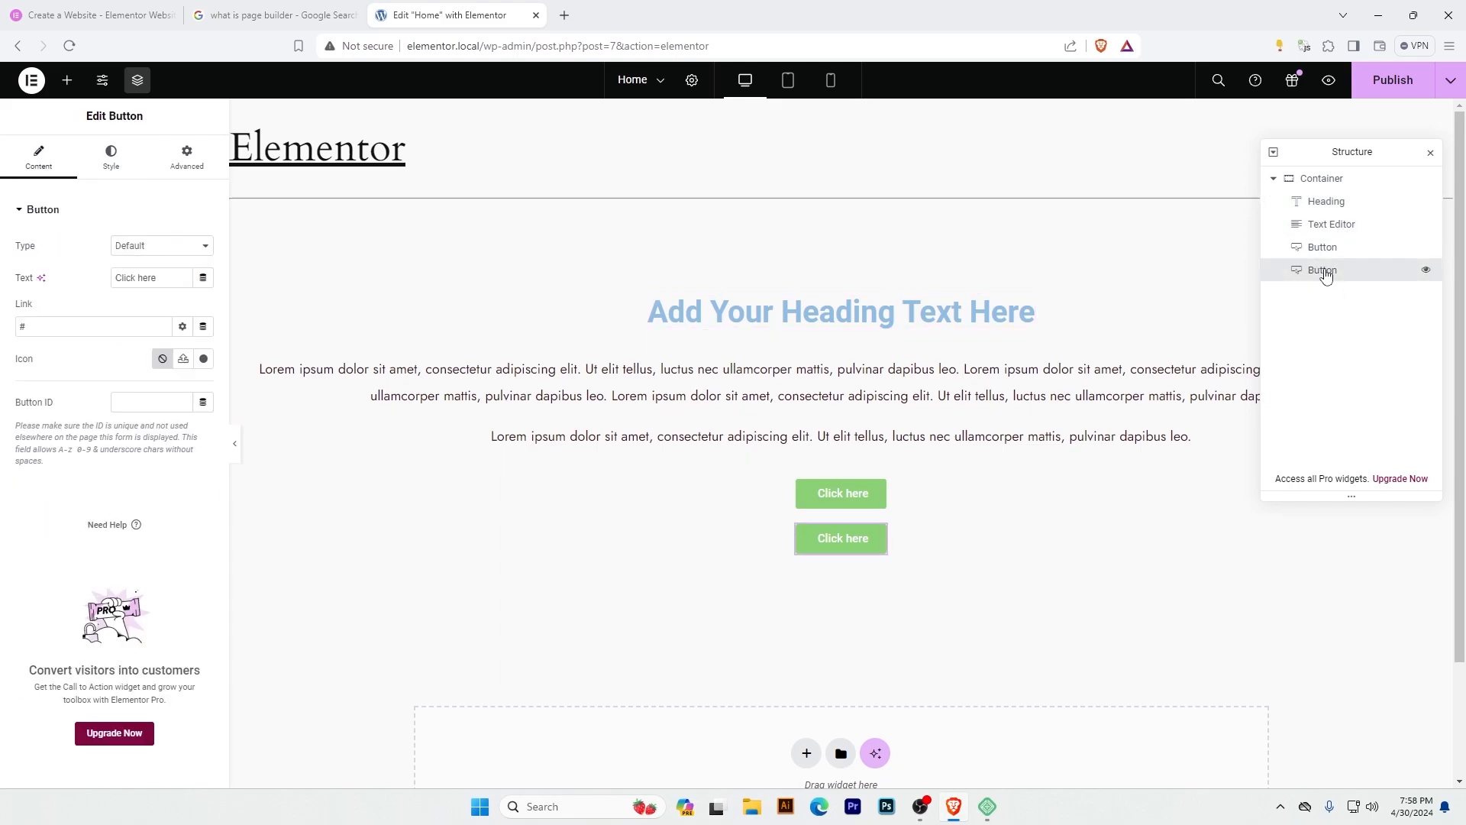
pyautogui.rightClick(1326, 278)
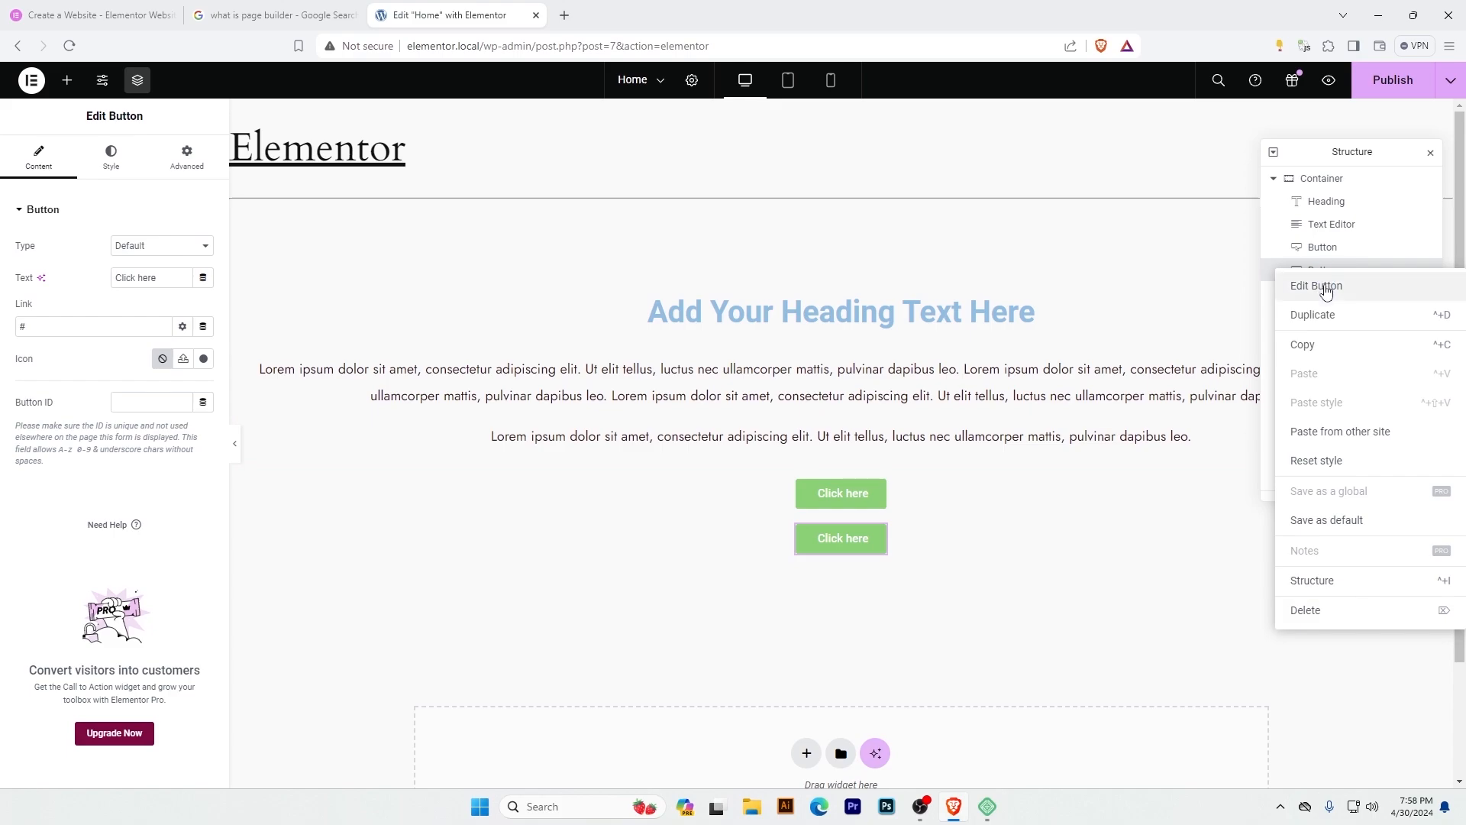
pyautogui.click(1326, 287)
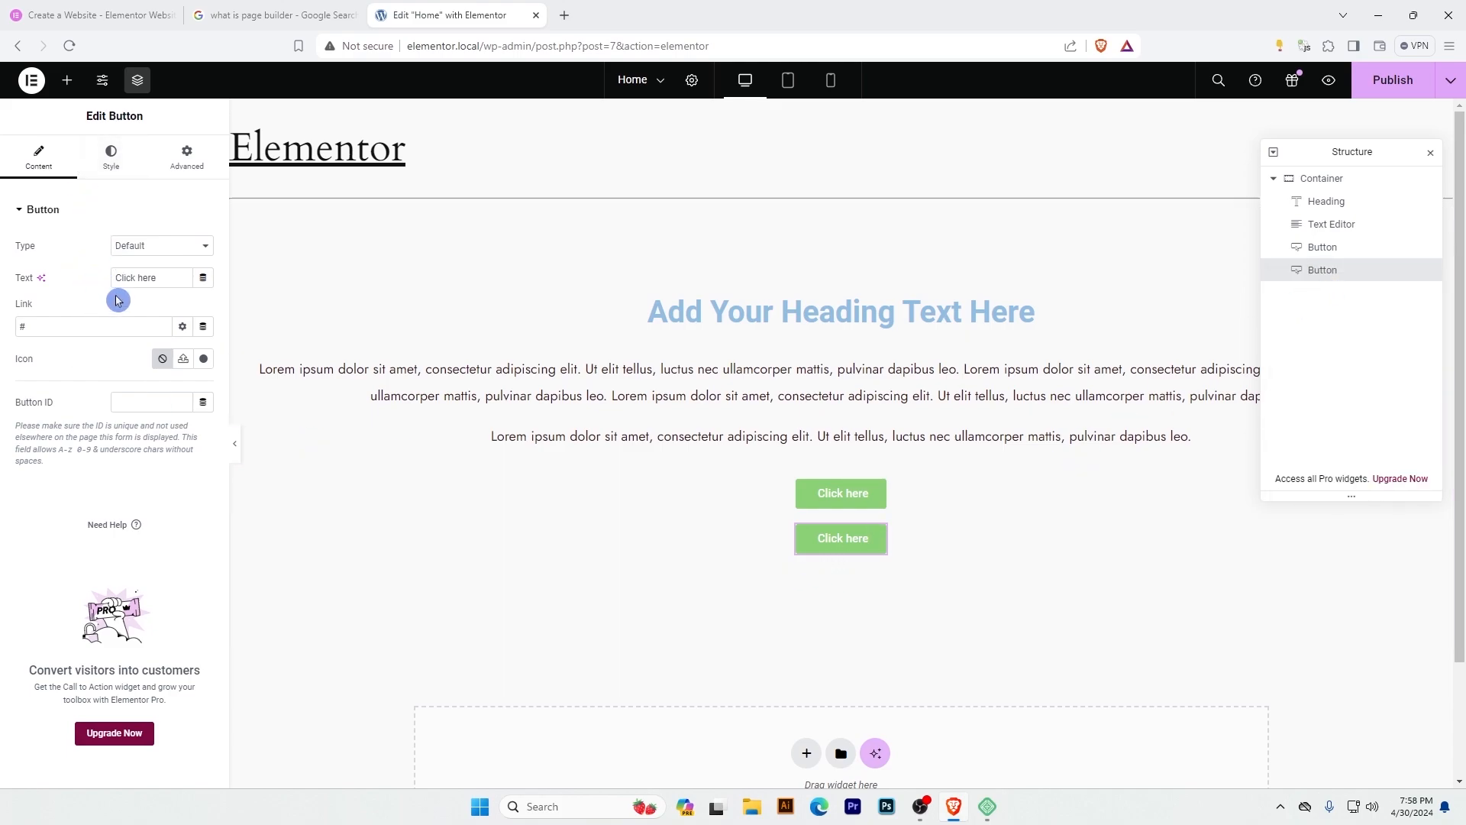
pyautogui.moveTo(173, 273); pyautogui.dragTo(92, 255)
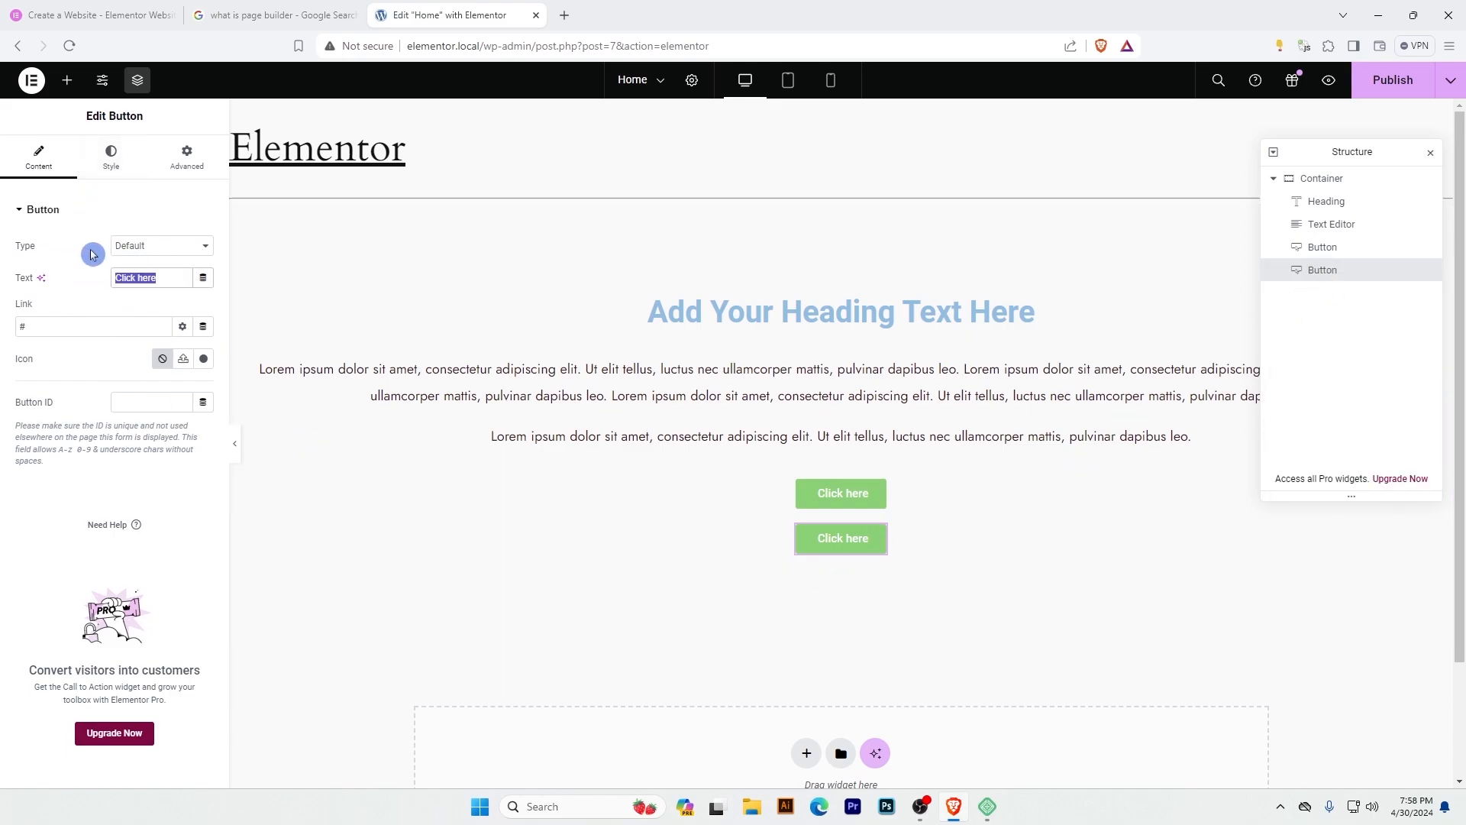
pyautogui.write('Ex')
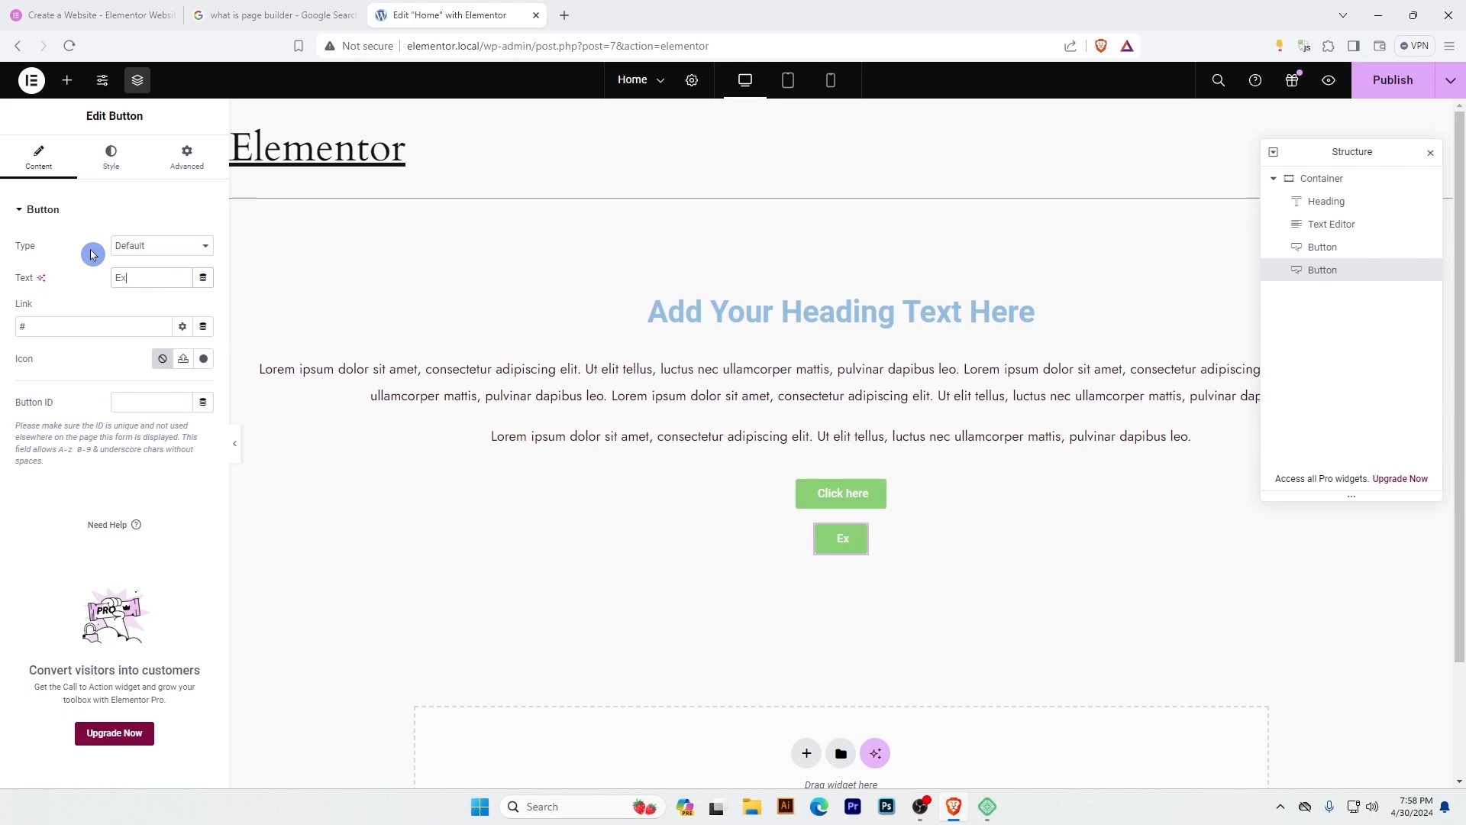
pyautogui.write('plore More')
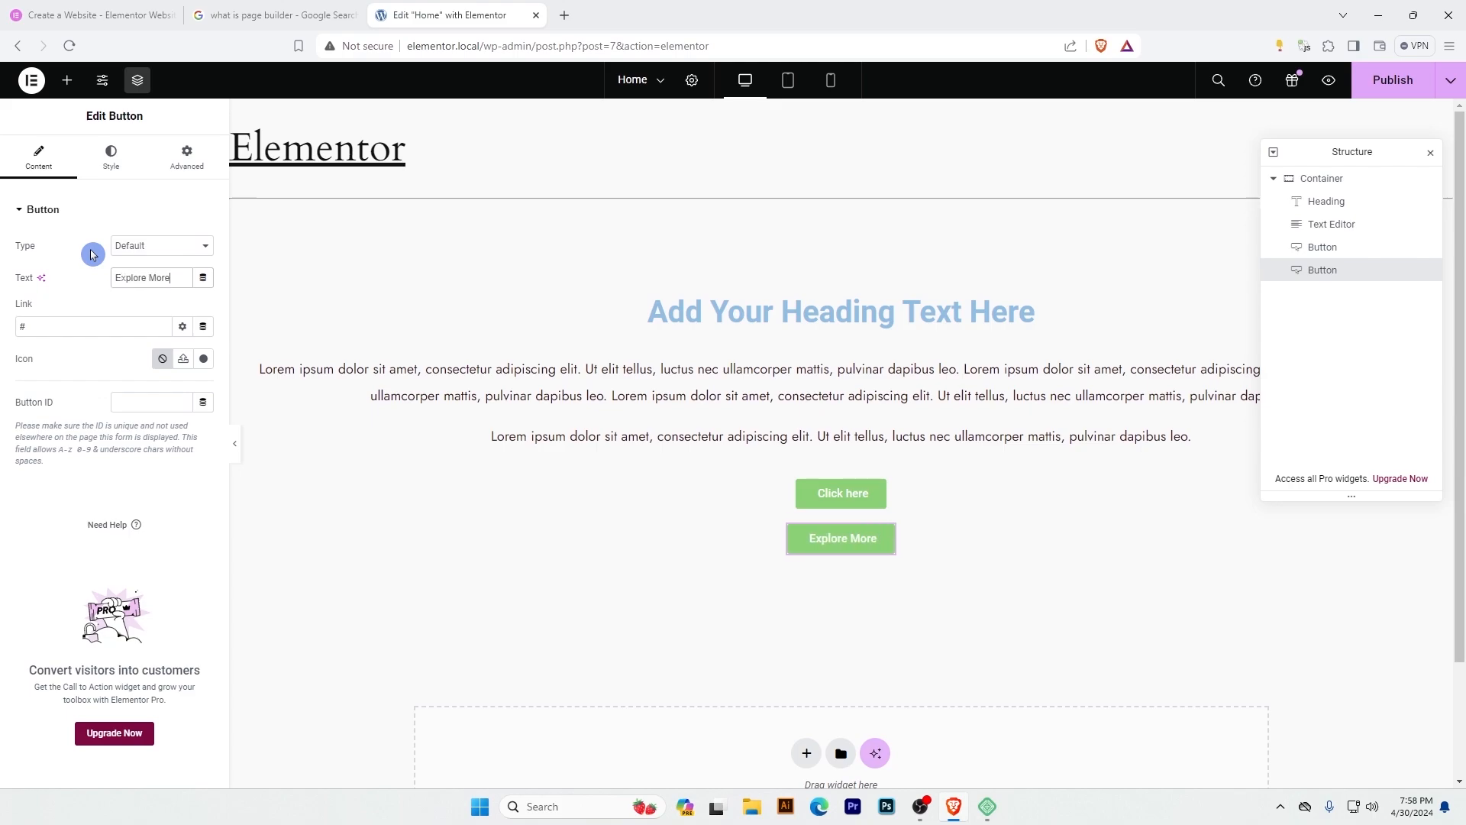
pyautogui.moveTo(61, 327); pyautogui.dragTo(3, 330)
pyautogui.press('BackSpace')
pyautogui.click(102, 350)
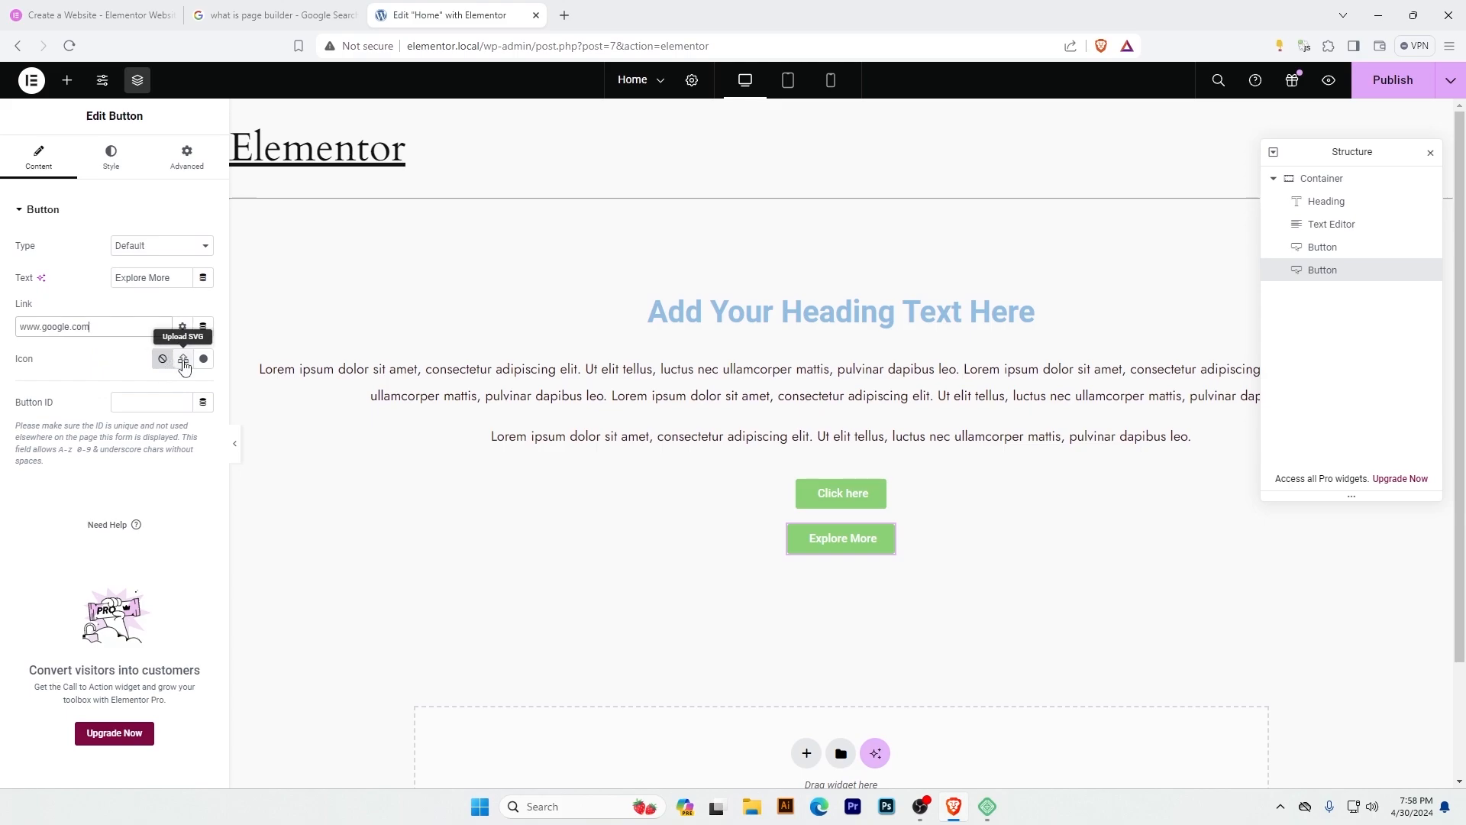
# Add a right-pointing arrow icon to the Explore More button and position it to the right of the text.
pyautogui.click(208, 360)
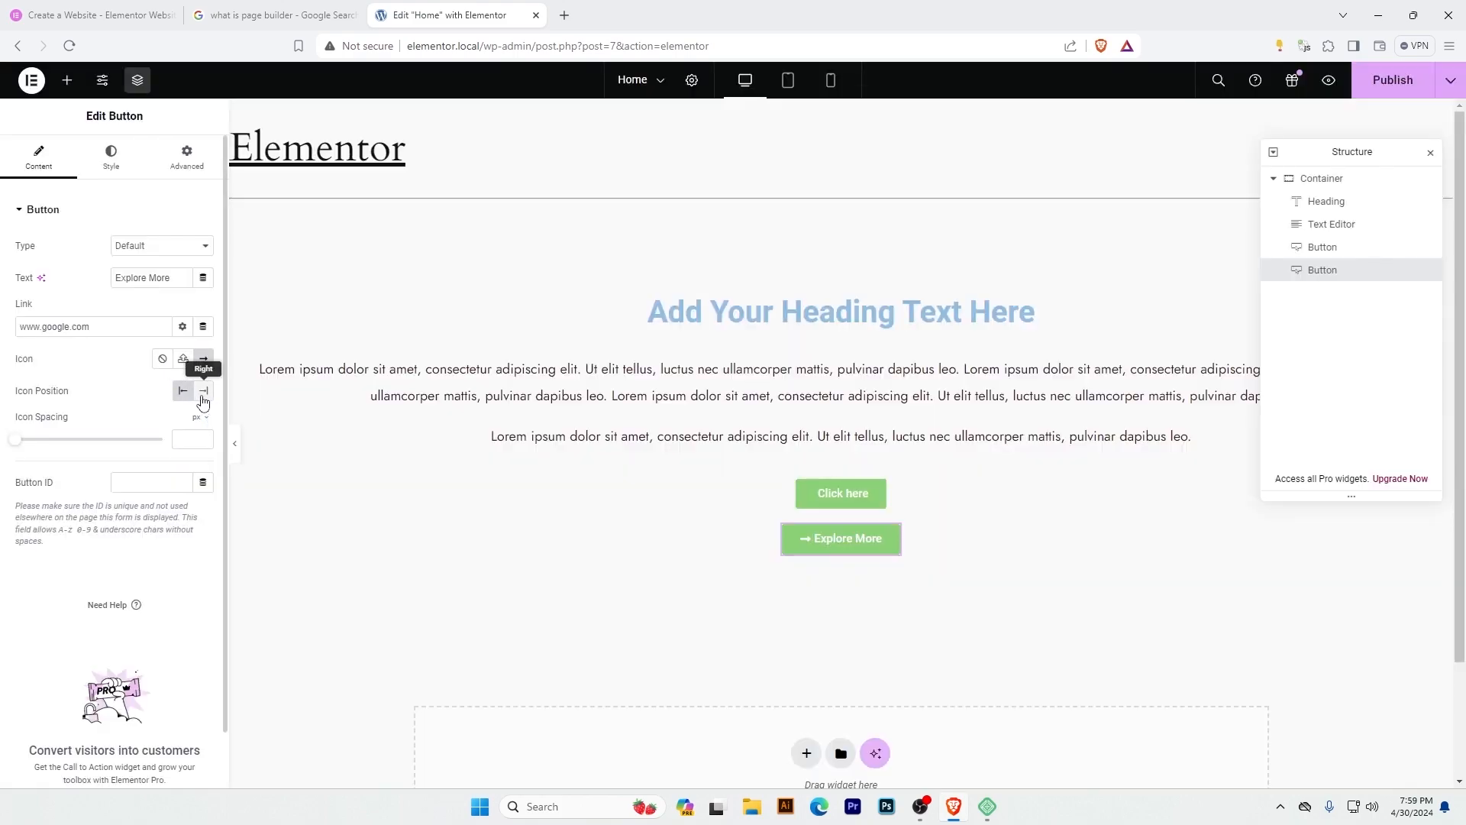
pyautogui.click(203, 390)
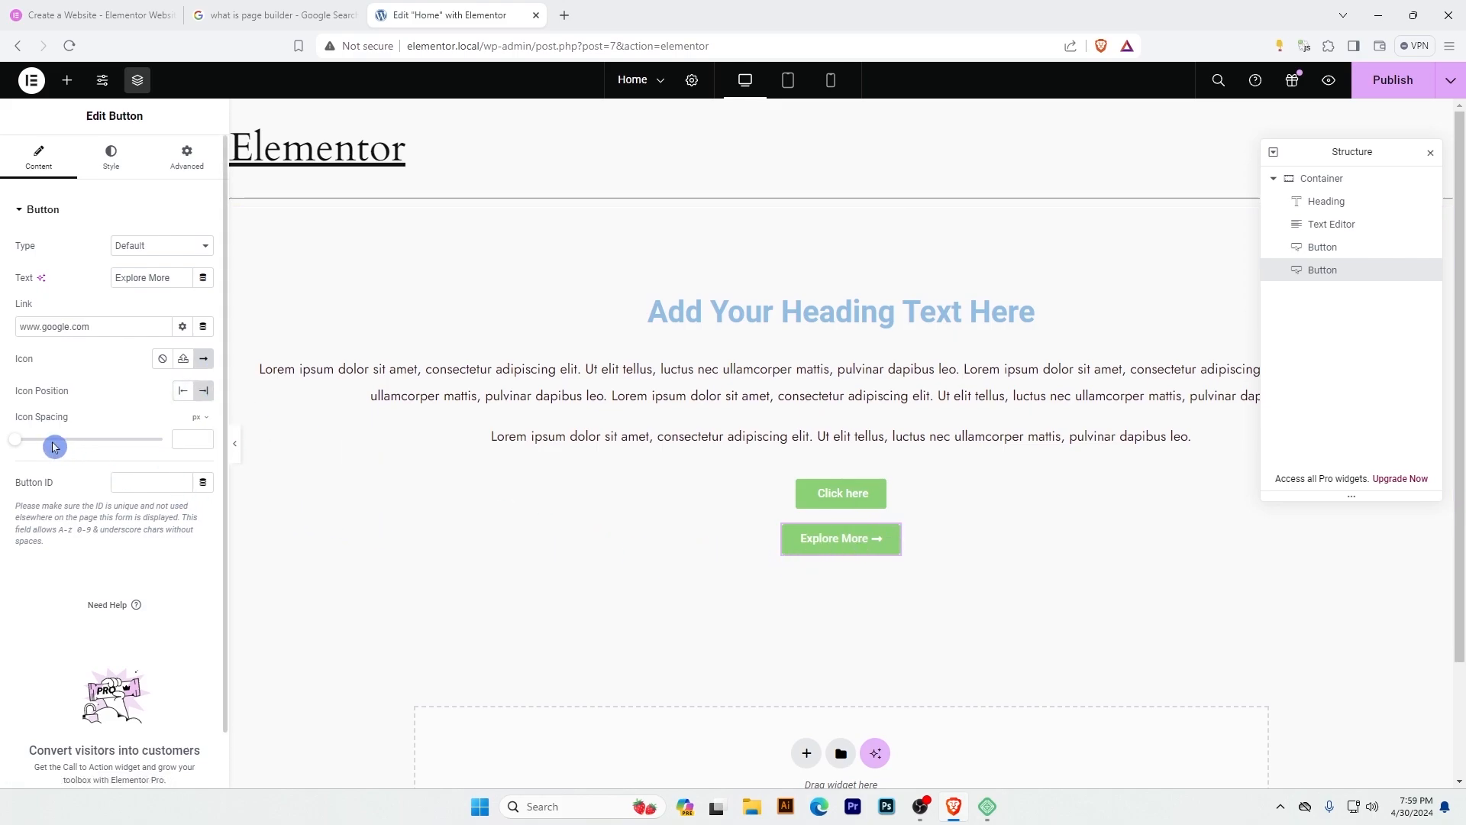
# Set the Explore More button's icon spacing to 9 px and apply the Secondary global font to its typography.
pyautogui.moveTo(20, 443); pyautogui.dragTo(25, 445)
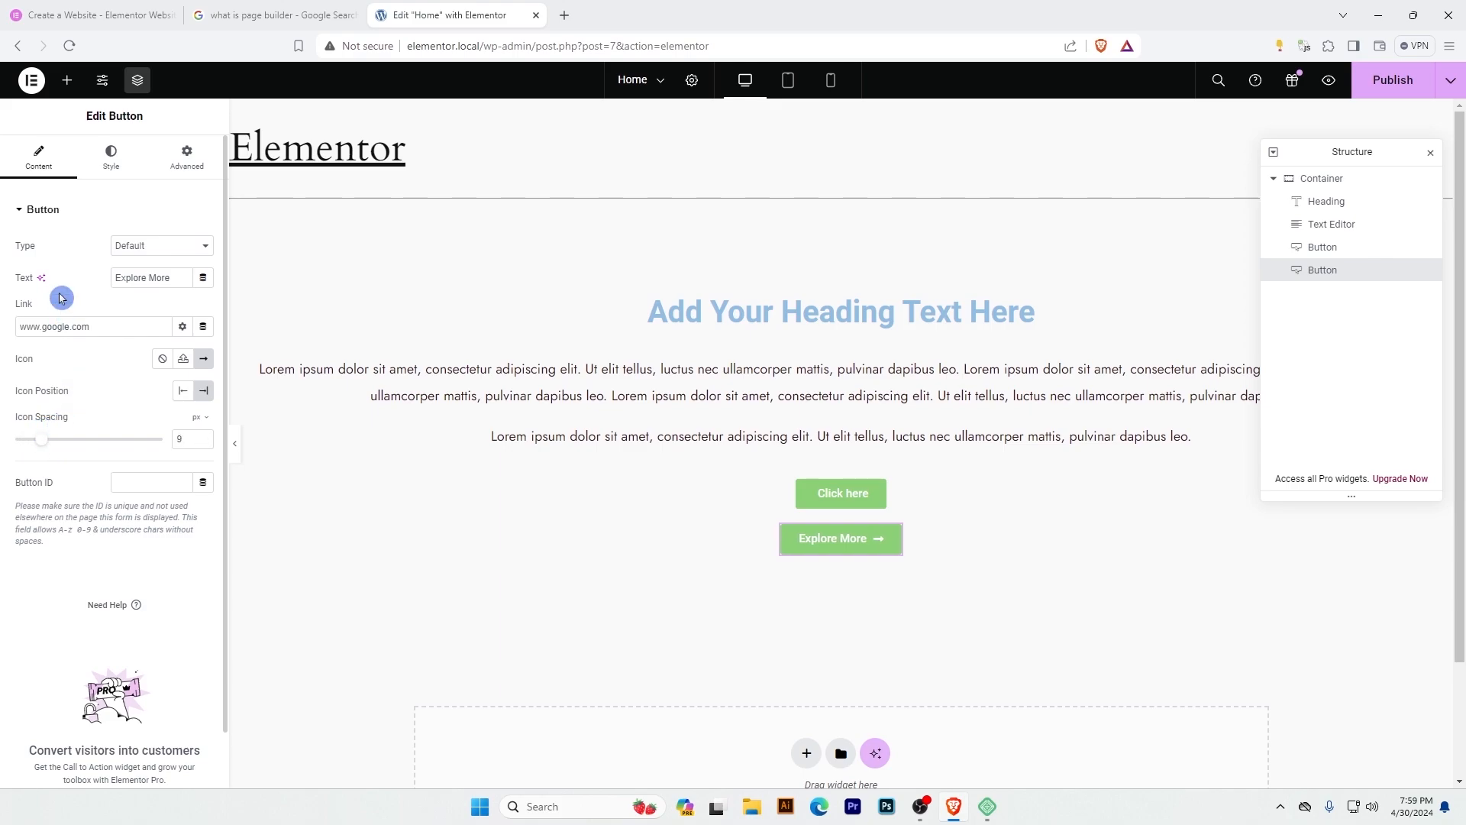
pyautogui.click(110, 157)
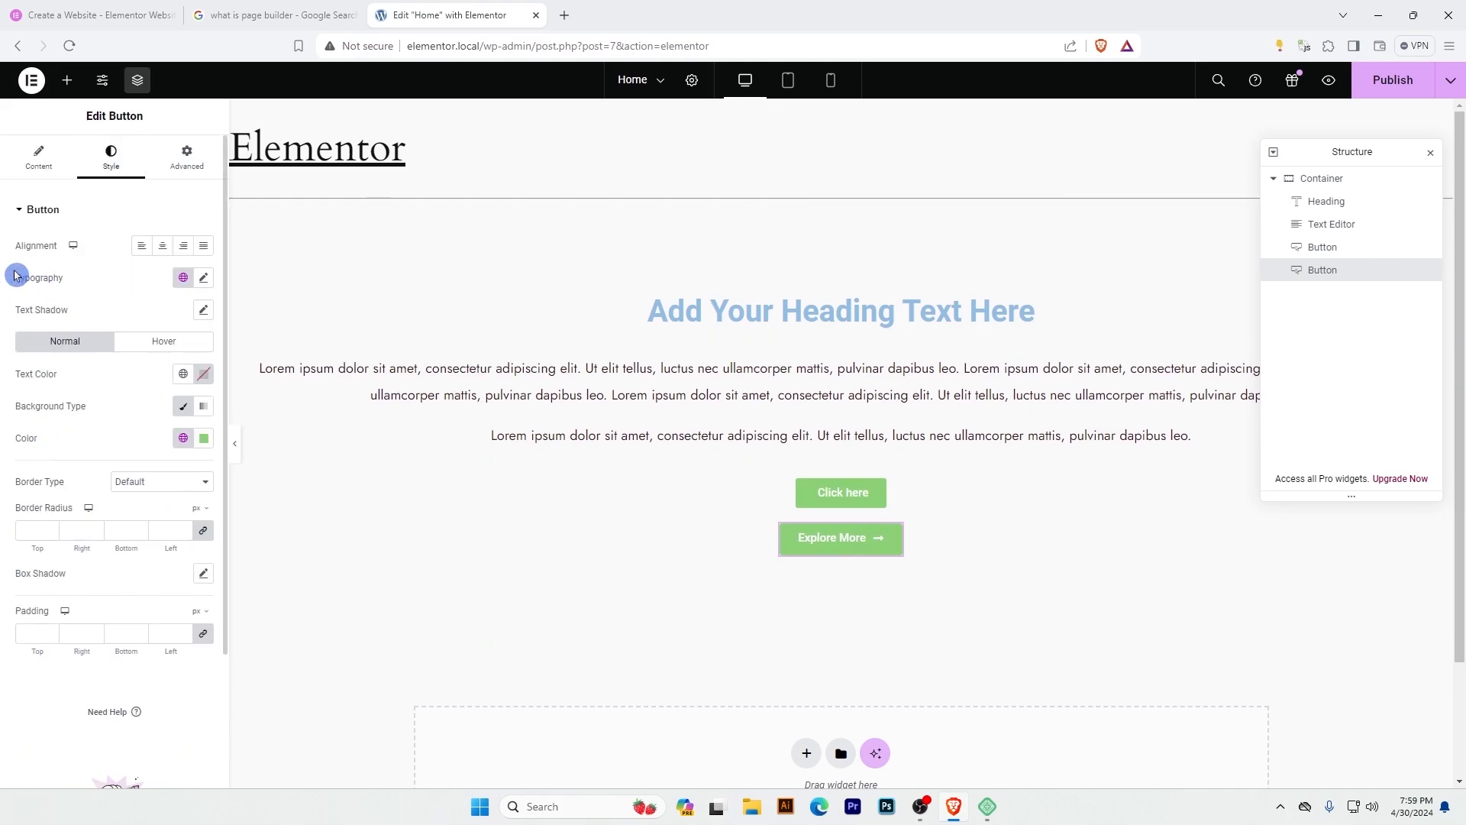
pyautogui.click(206, 280)
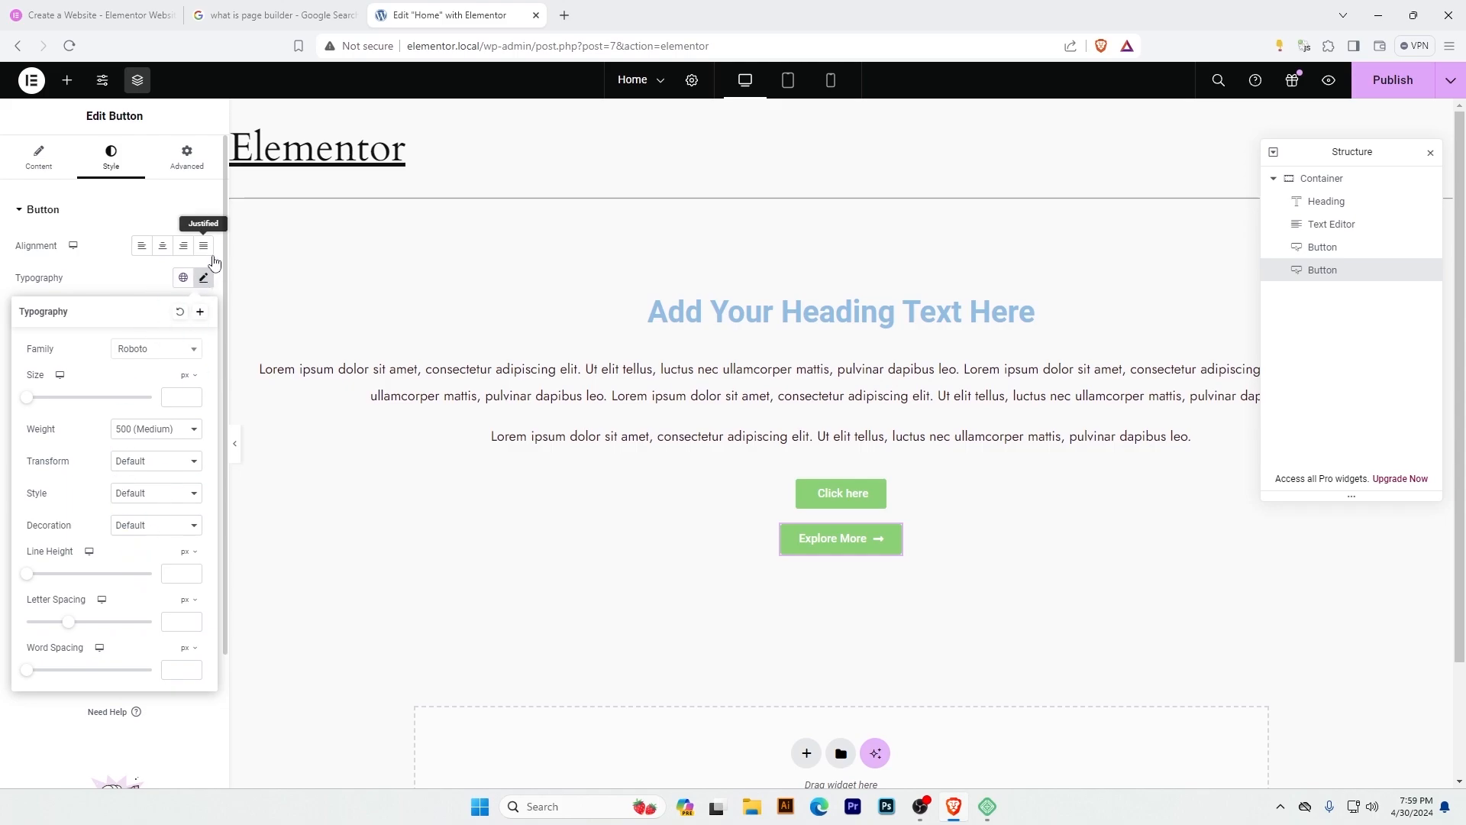
pyautogui.click(202, 279)
pyautogui.click(183, 278)
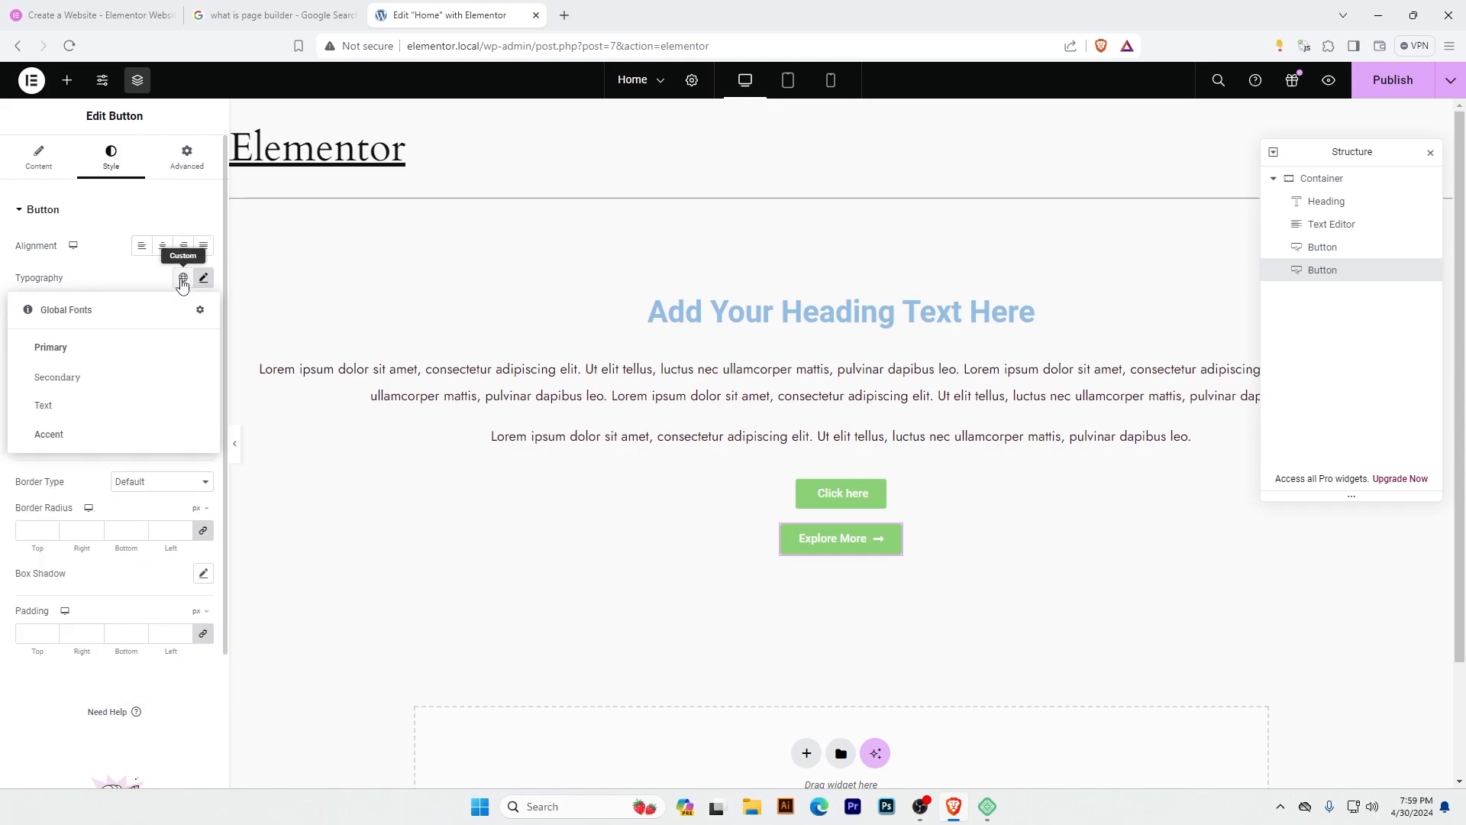
pyautogui.click(92, 379)
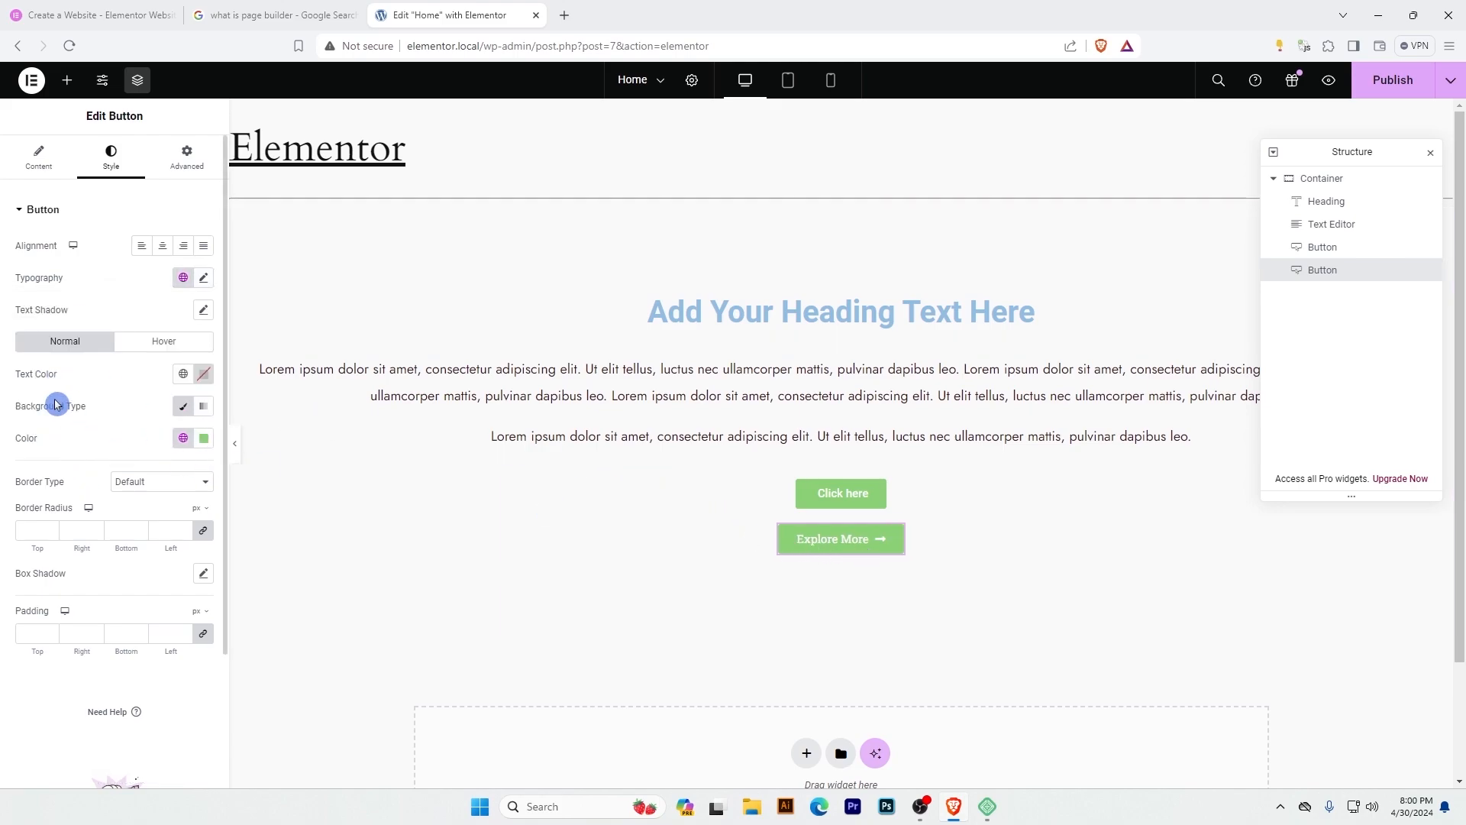
# Set the Explore More button's normal text color to the custom off-white #FFFBFB.
pyautogui.click(183, 376)
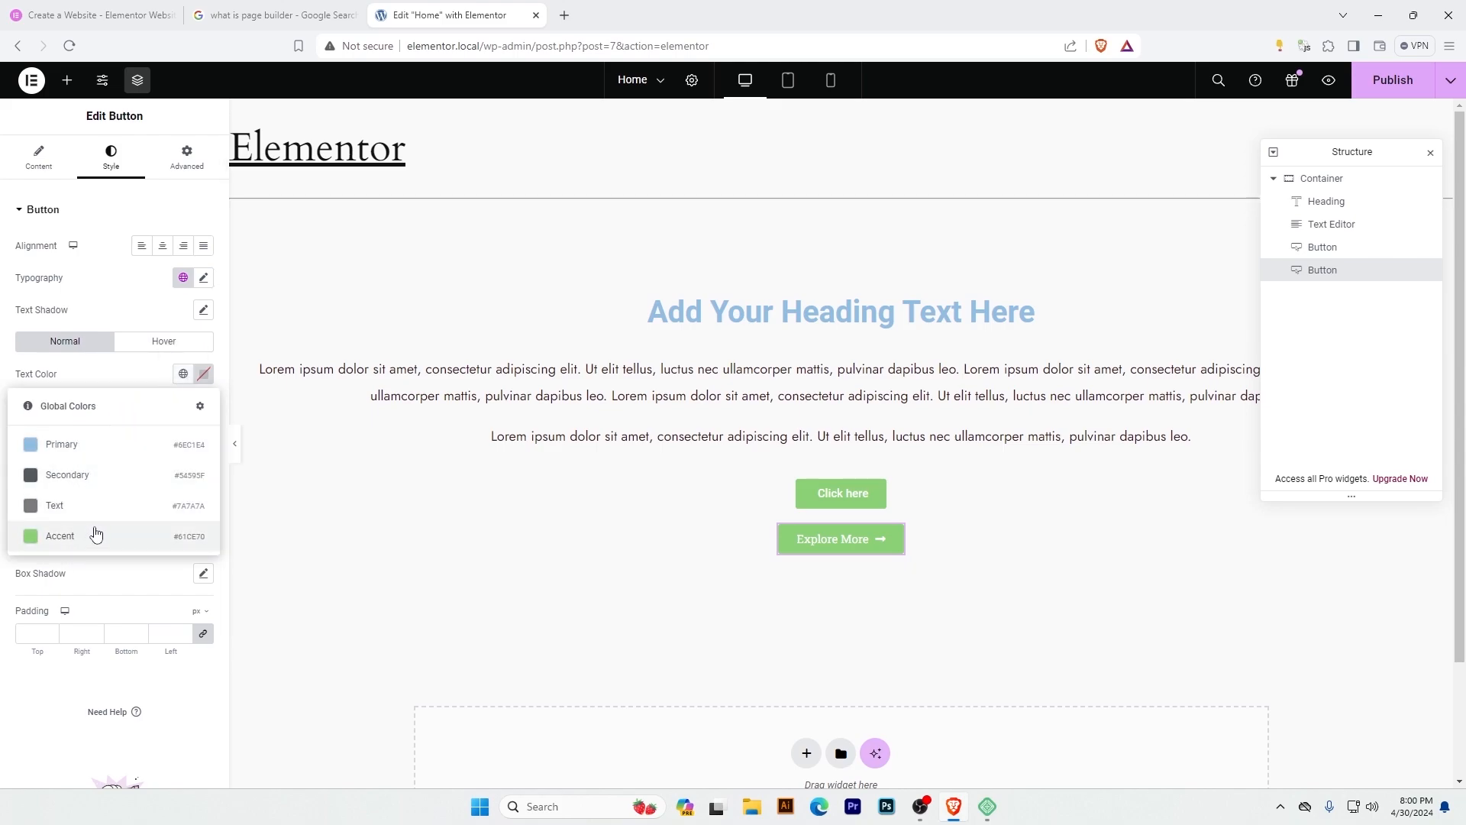
pyautogui.click(204, 374)
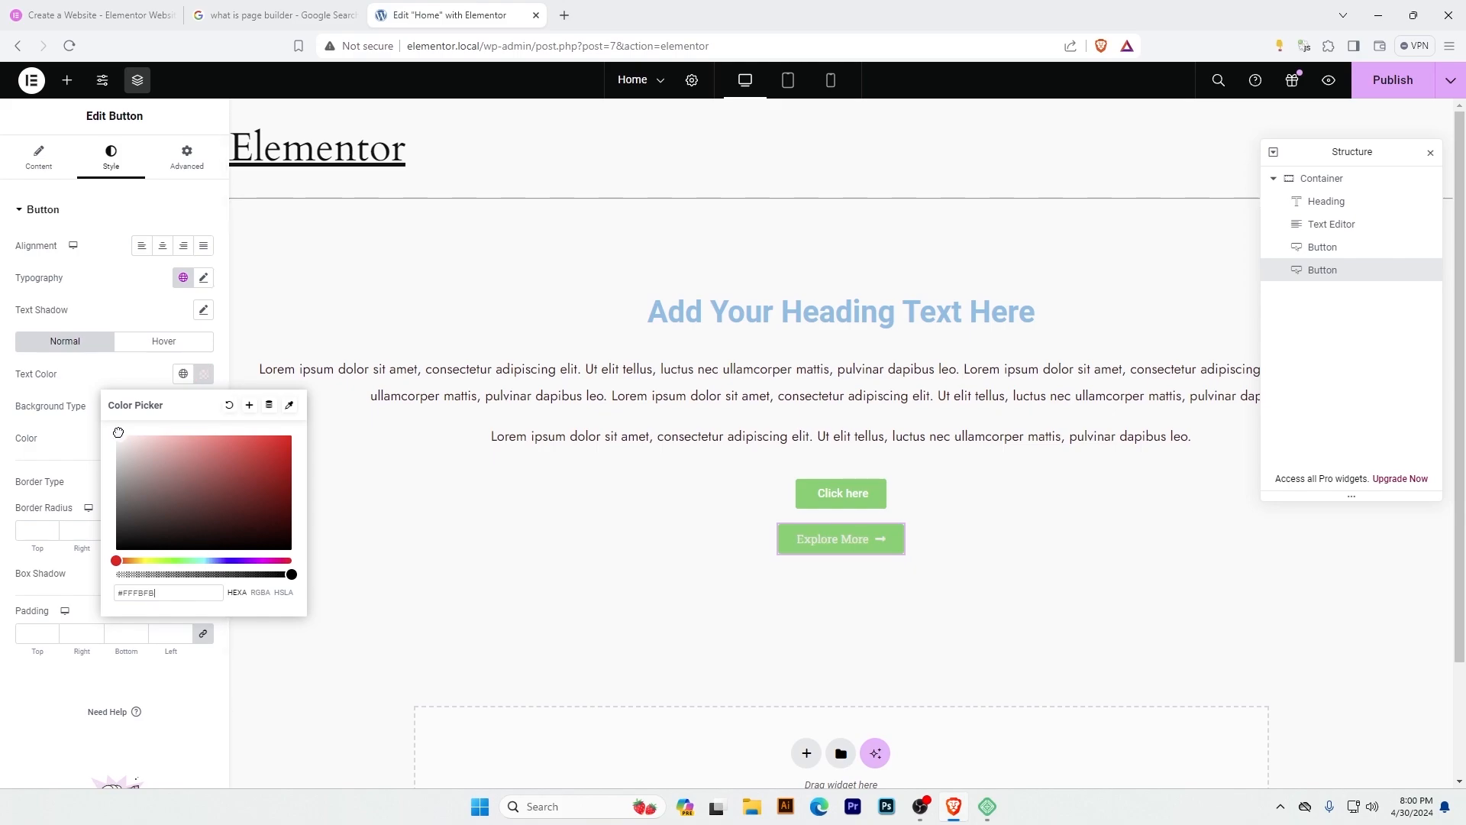
pyautogui.click(96, 375)
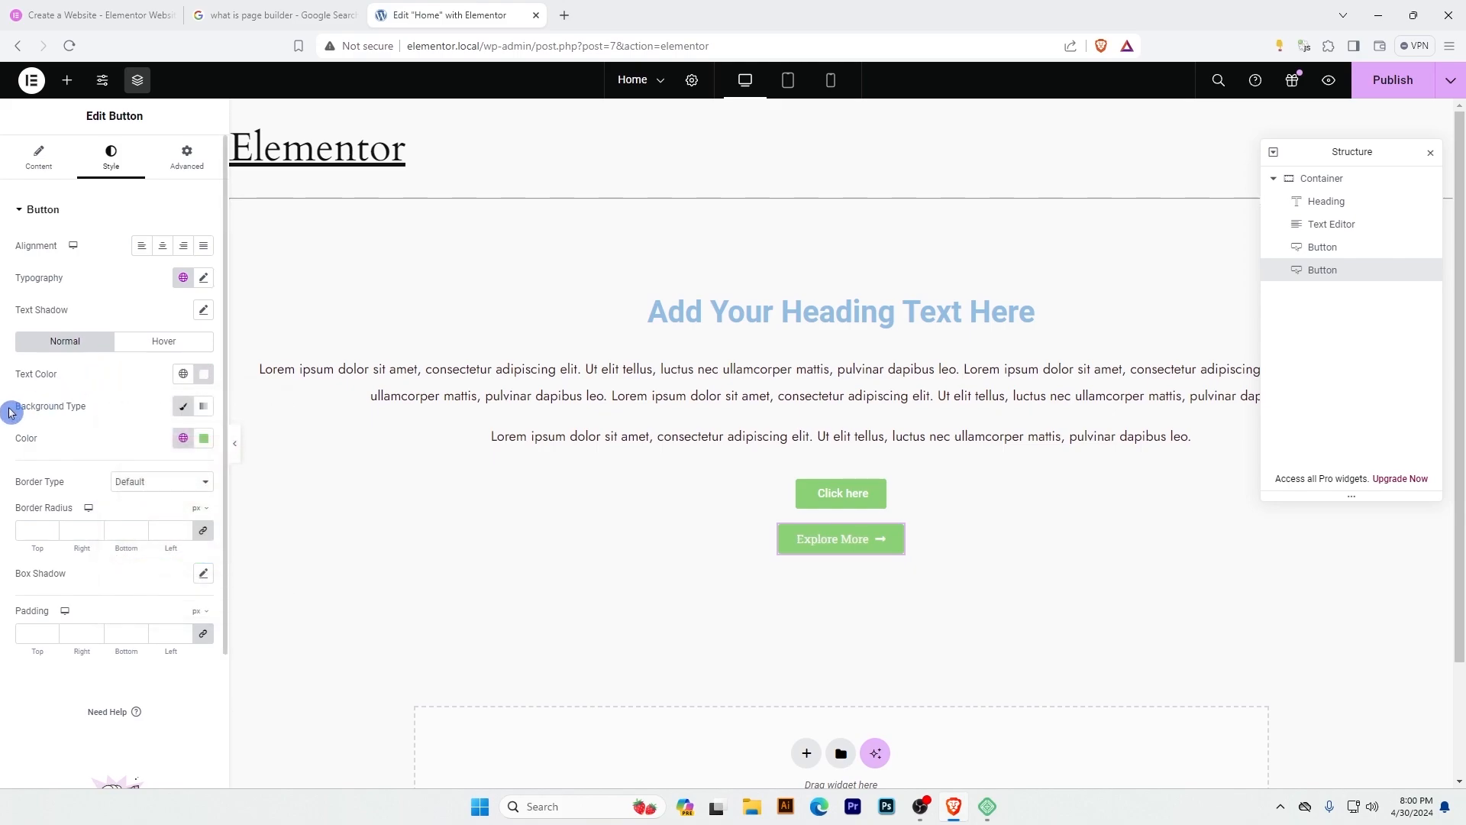
# Try the Secondary and Primary global colors as the Explore More button's classic background.
pyautogui.click(182, 408)
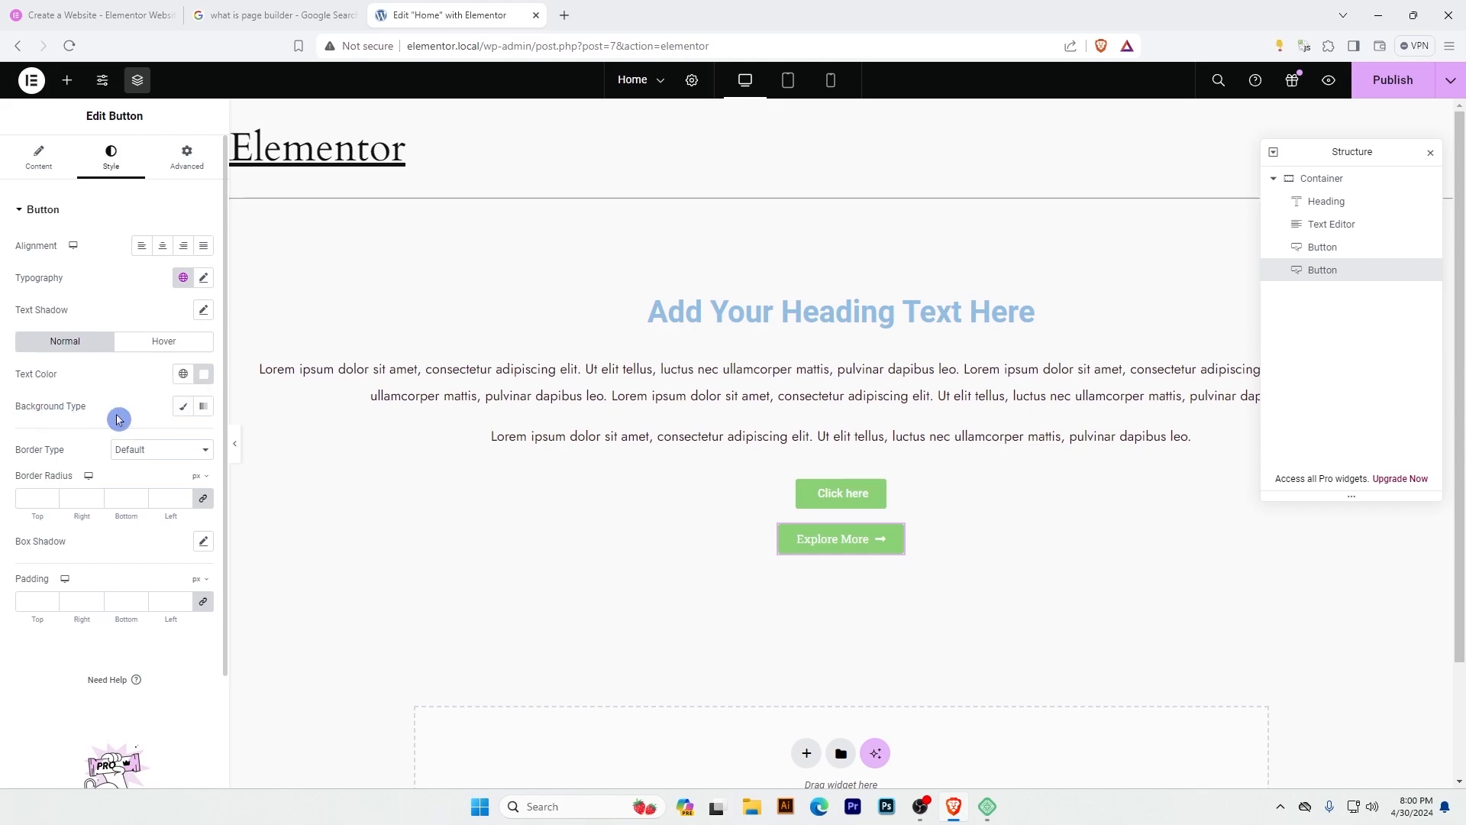
pyautogui.click(183, 409)
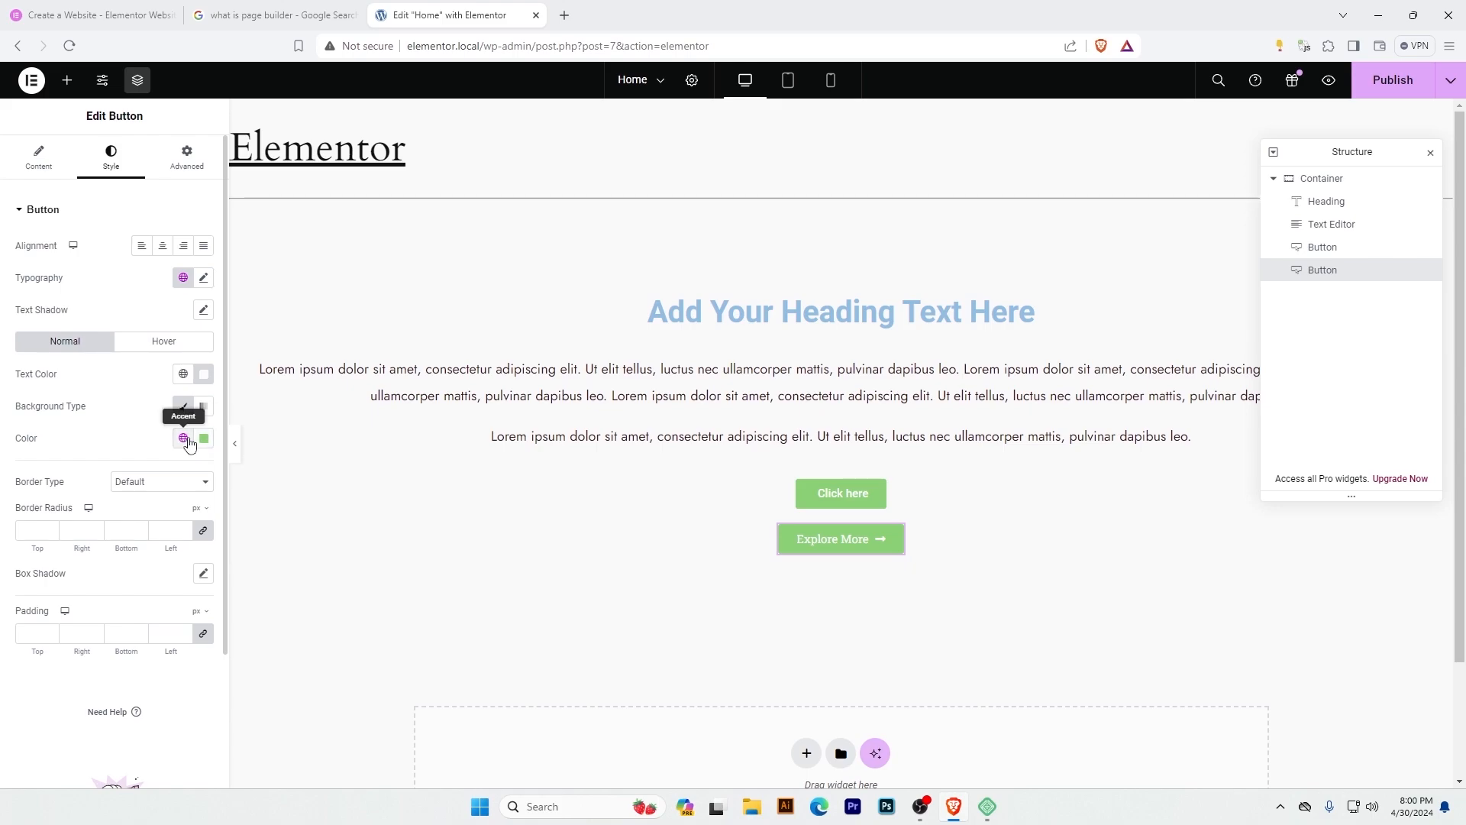
pyautogui.click(184, 438)
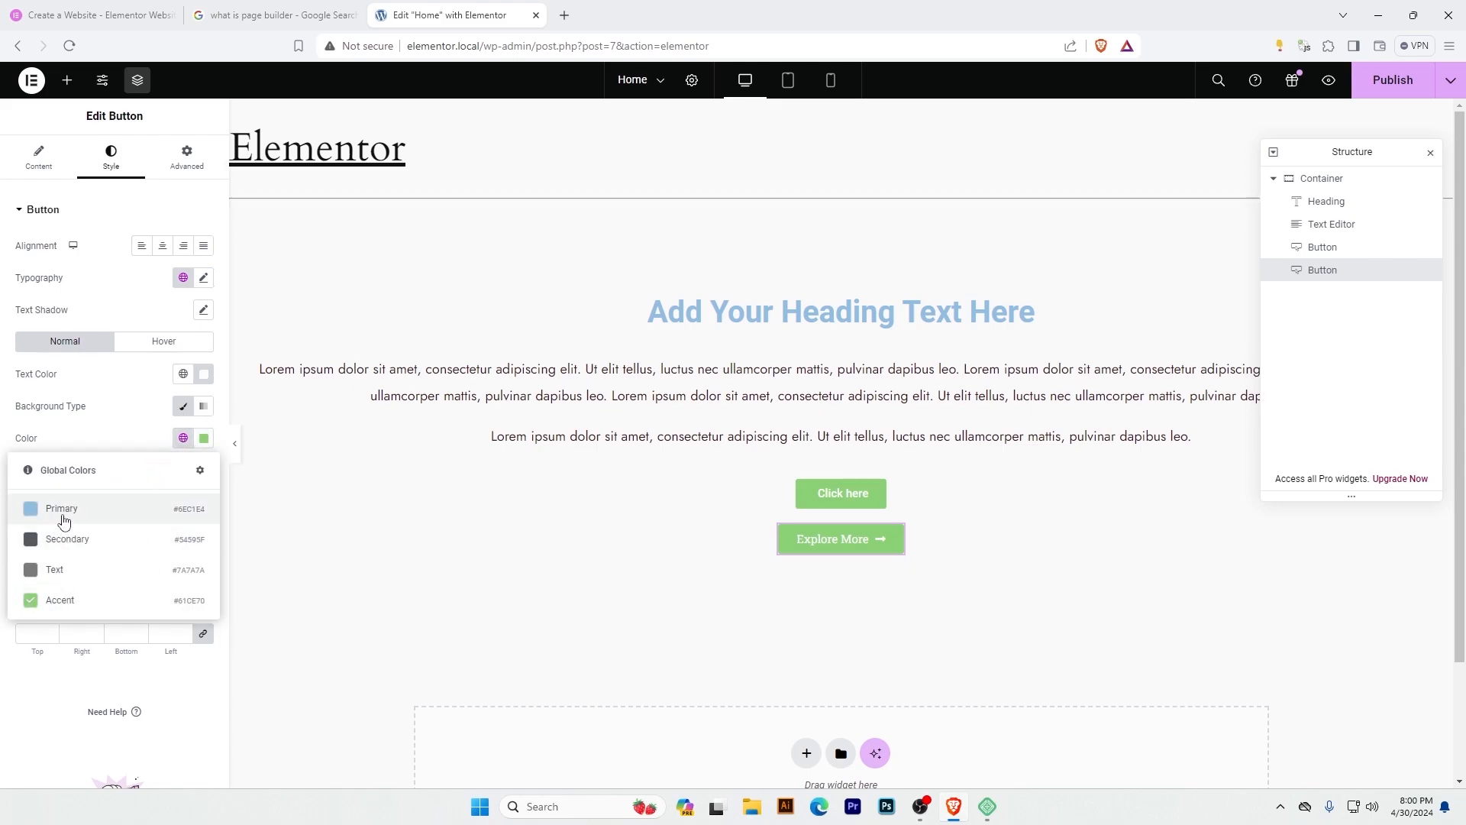
pyautogui.click(72, 547)
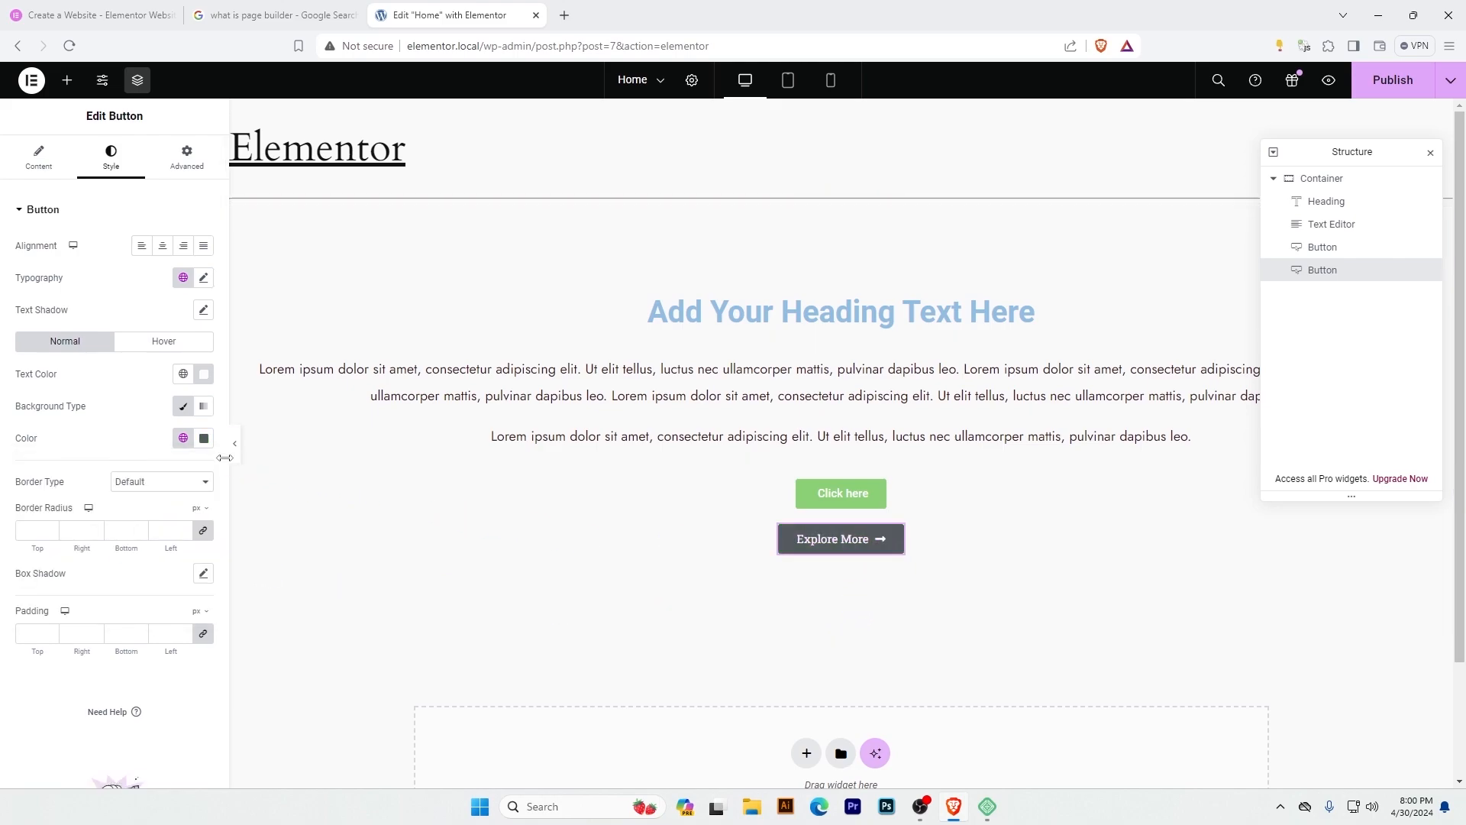
pyautogui.click(183, 438)
pyautogui.click(93, 509)
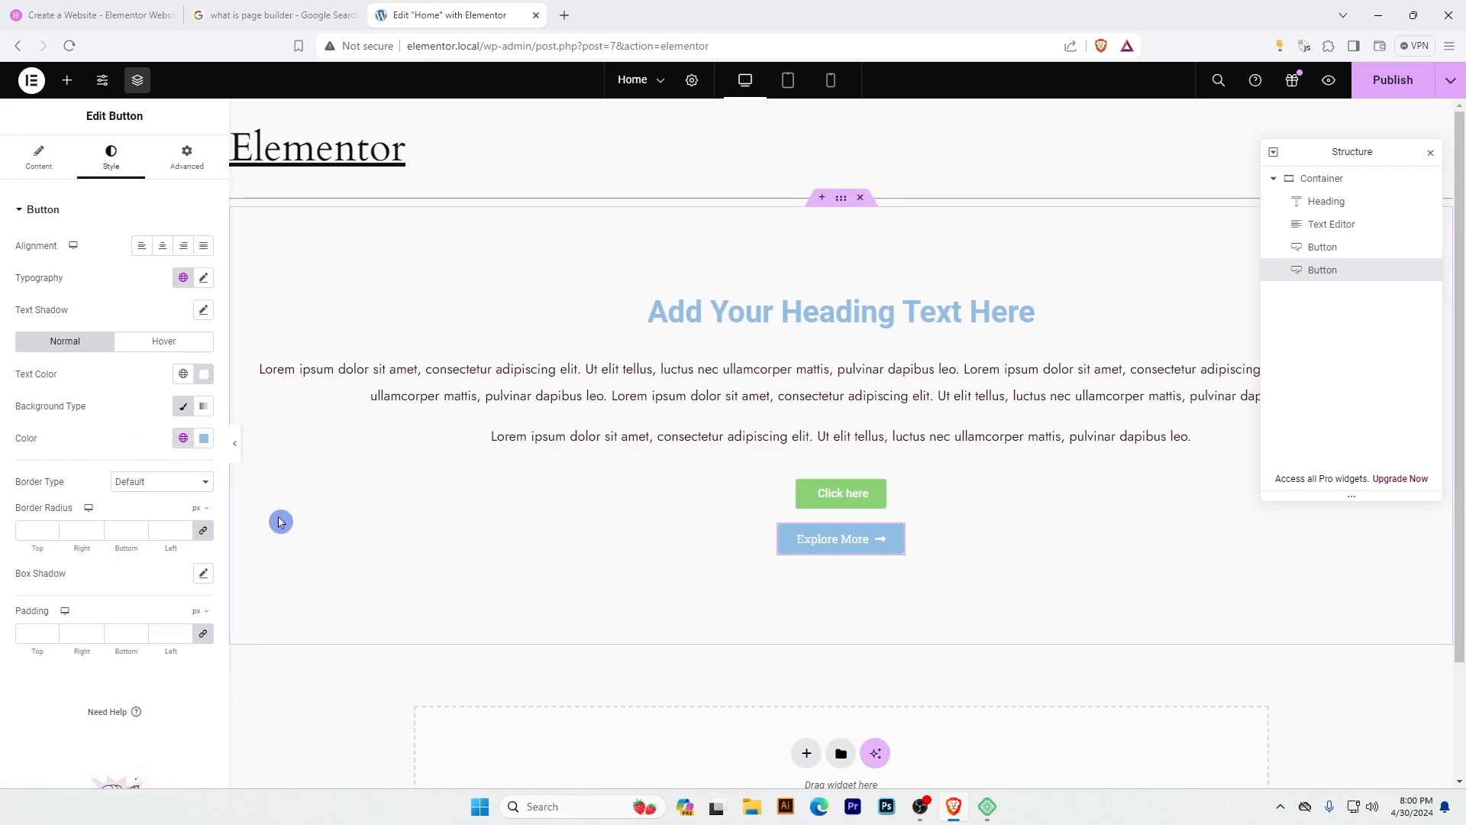
# Give the Explore More button a custom orange background and a border radius of 25 px on all corners.
pyautogui.click(204, 438)
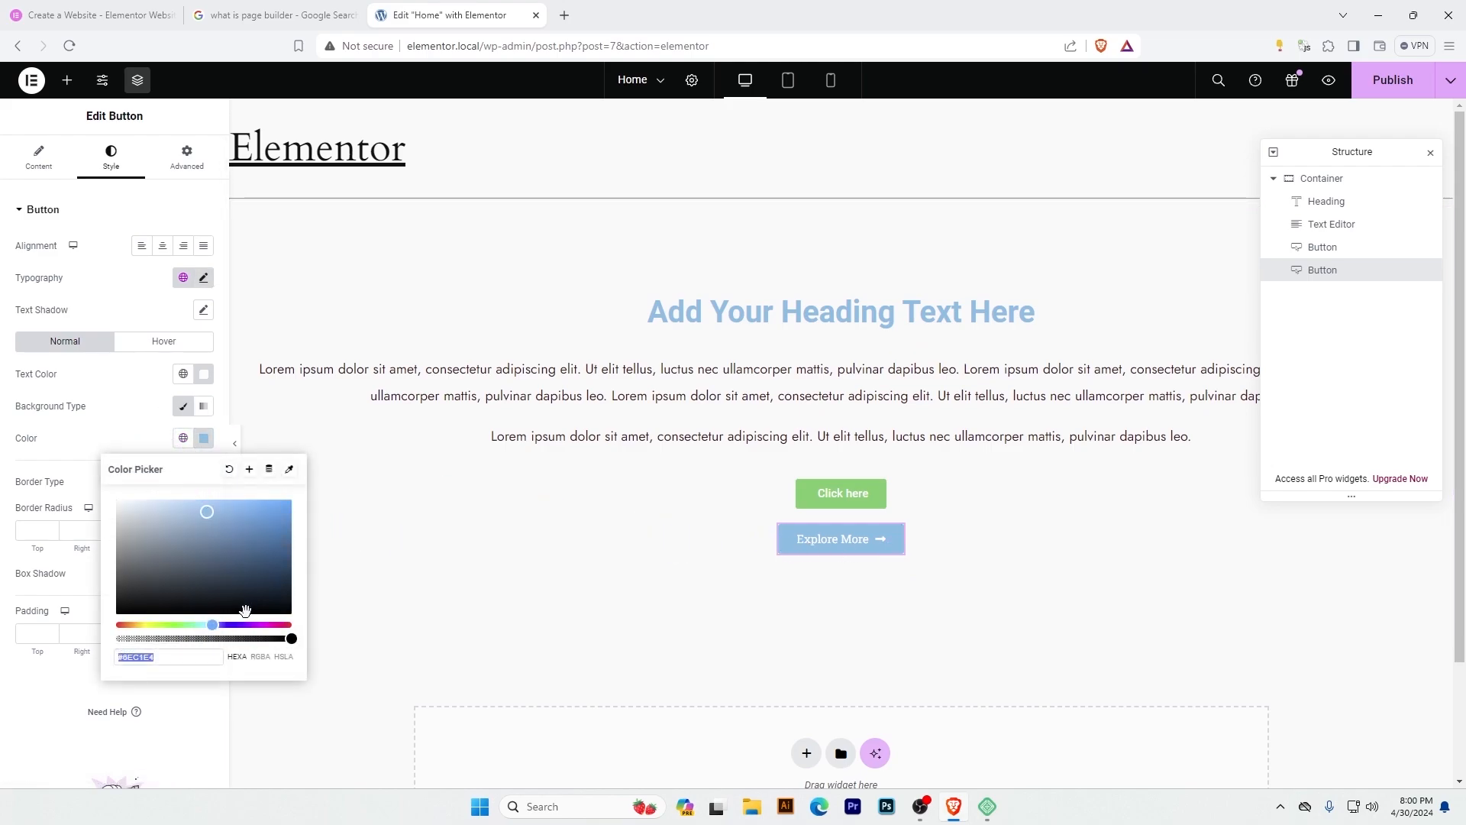
pyautogui.click(228, 632)
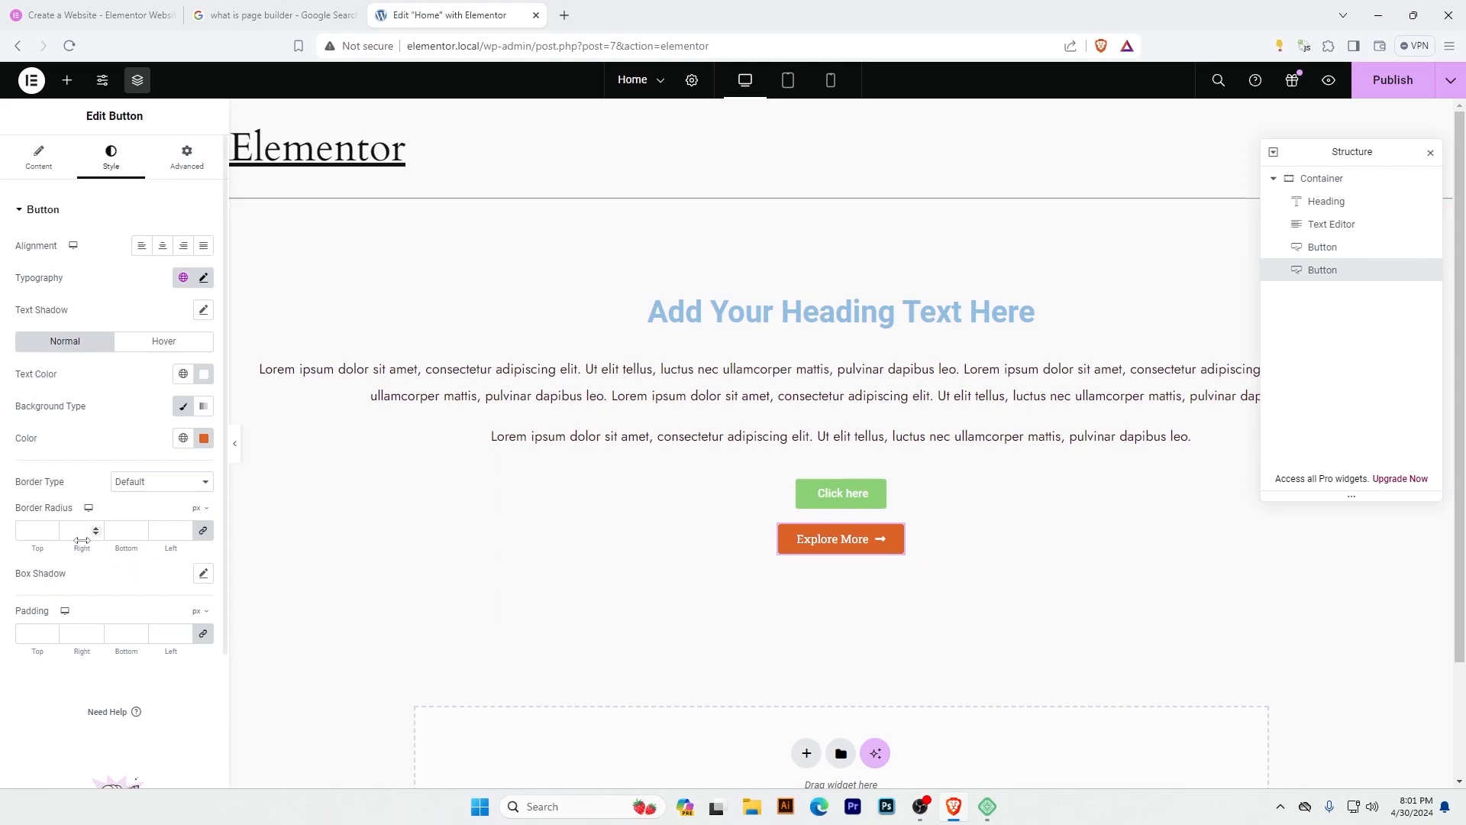
pyautogui.click(34, 531)
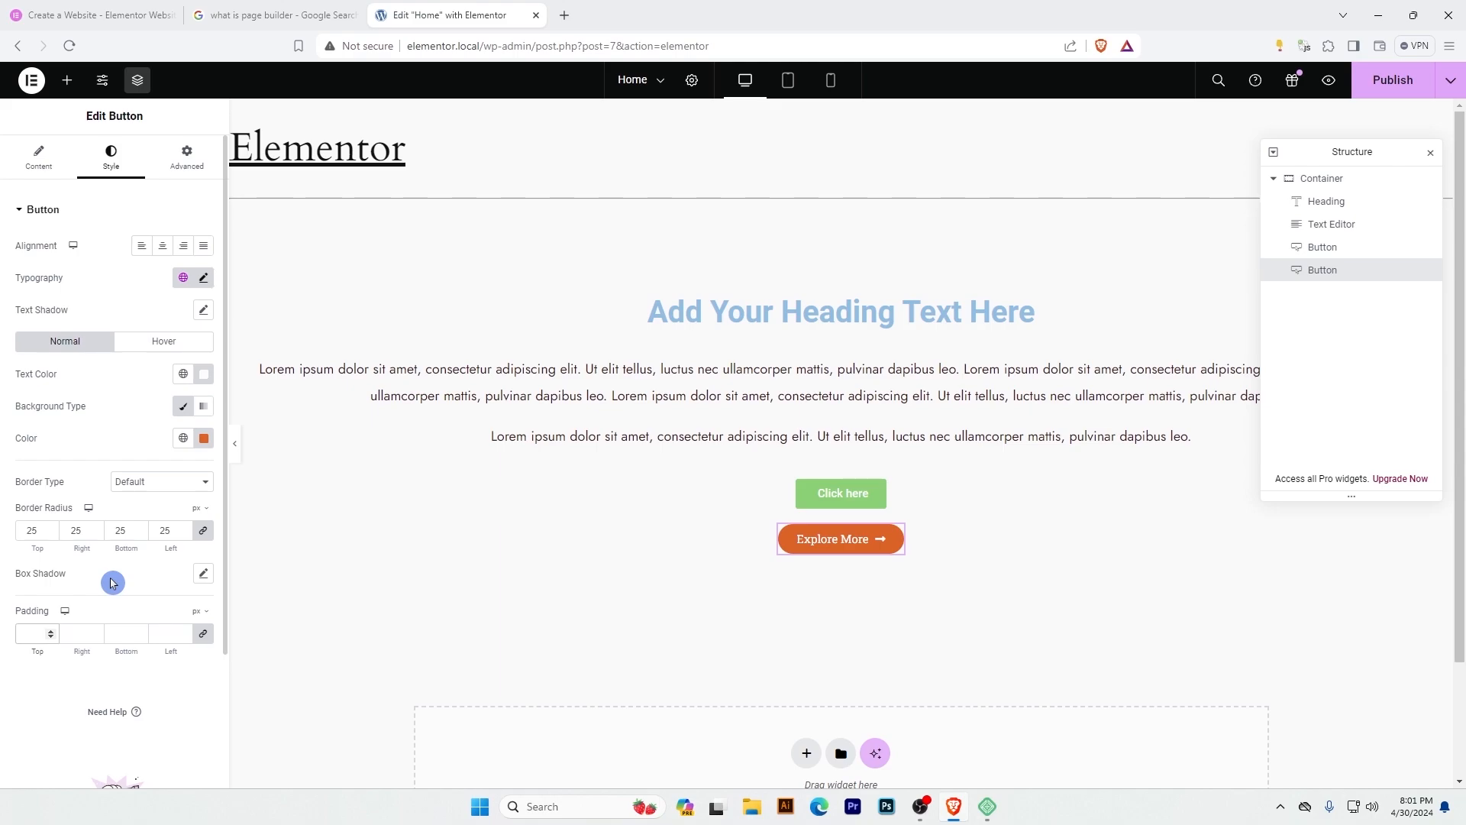
# Pad the Explore More button with unlinked values of 15 px top and bottom and 30 px right and left.
pyautogui.write('0')
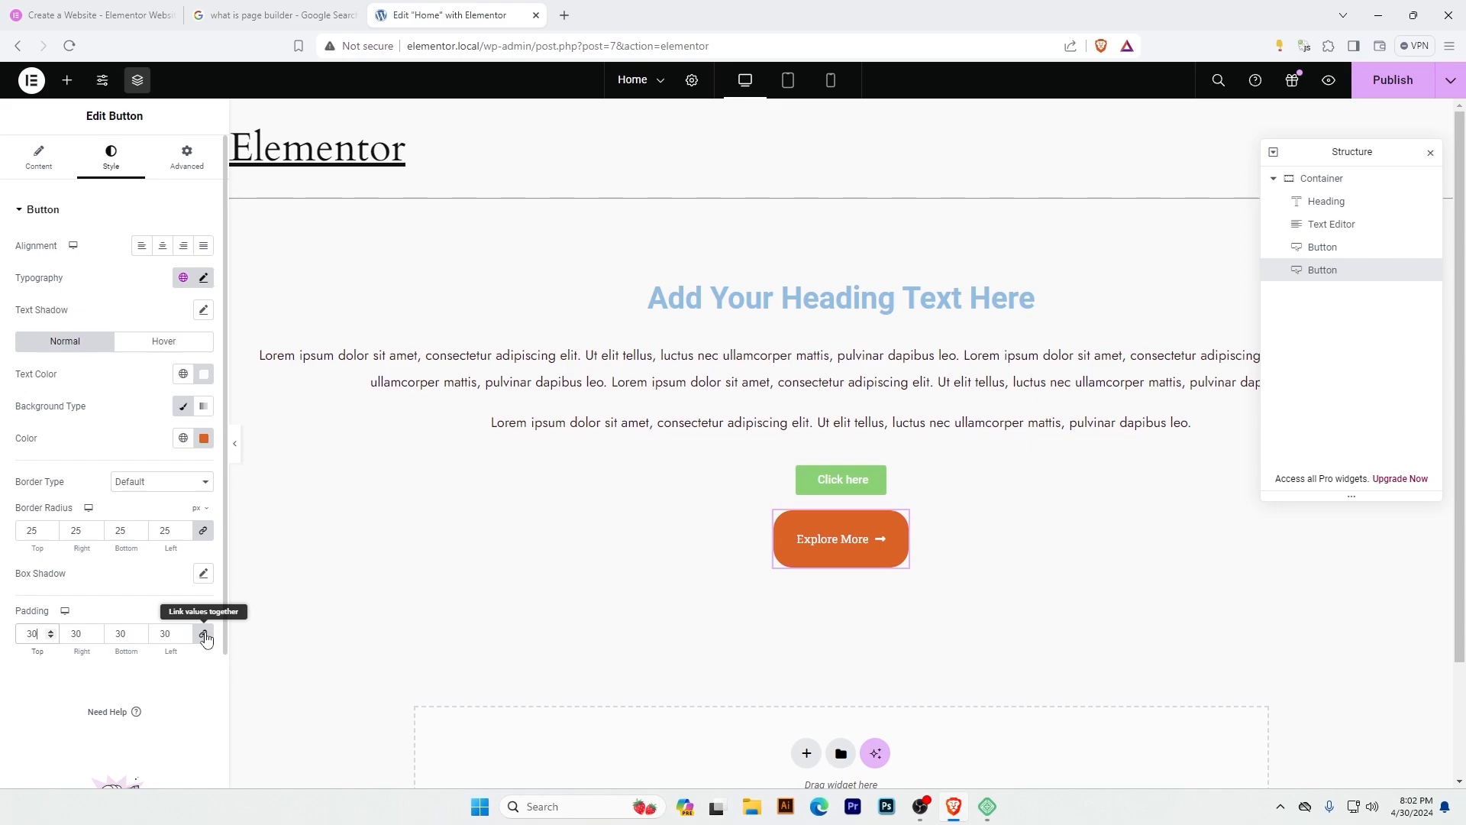
pyautogui.click(204, 636)
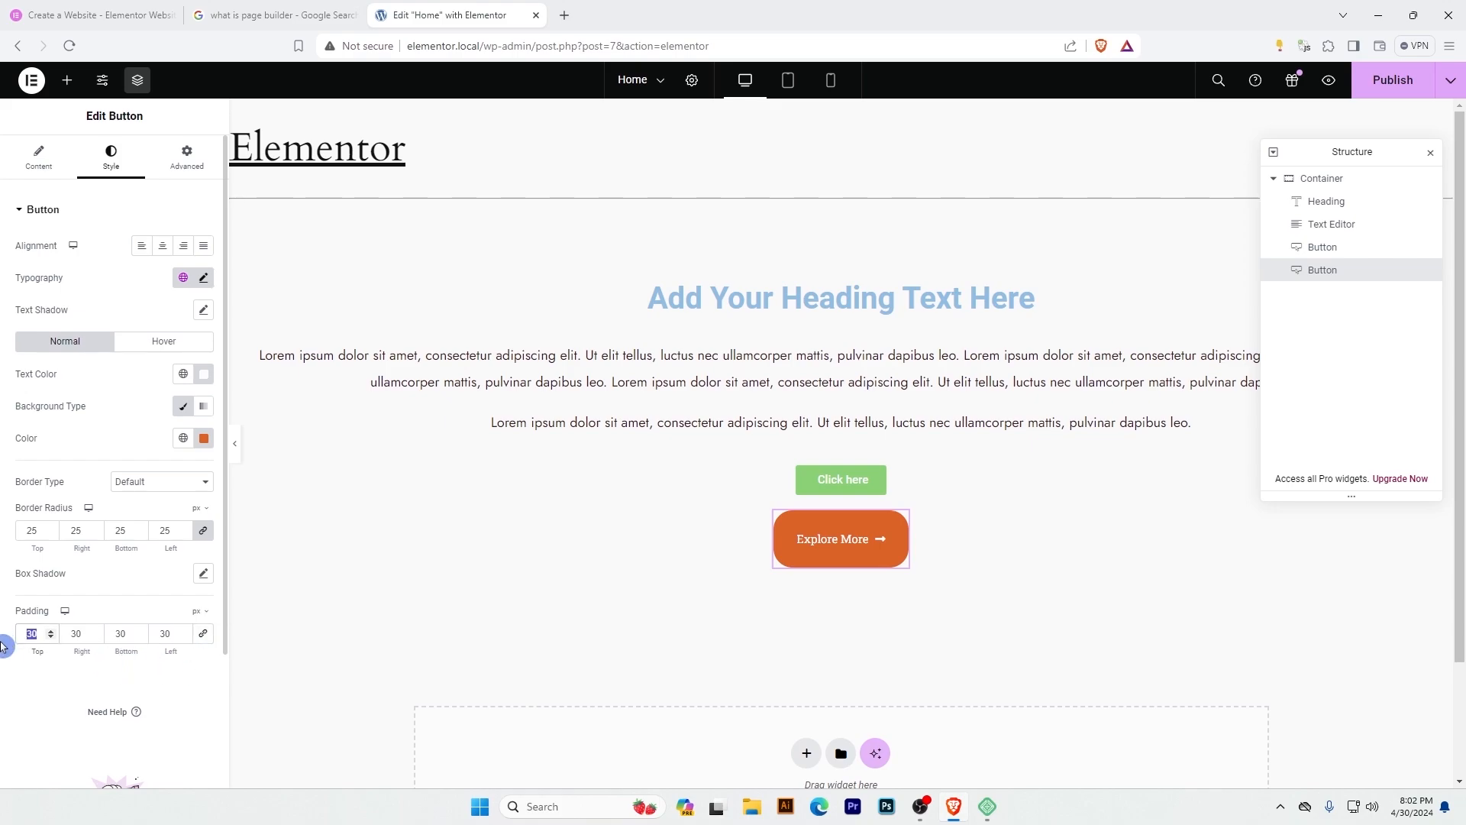
pyautogui.click(42, 633)
pyautogui.write('15')
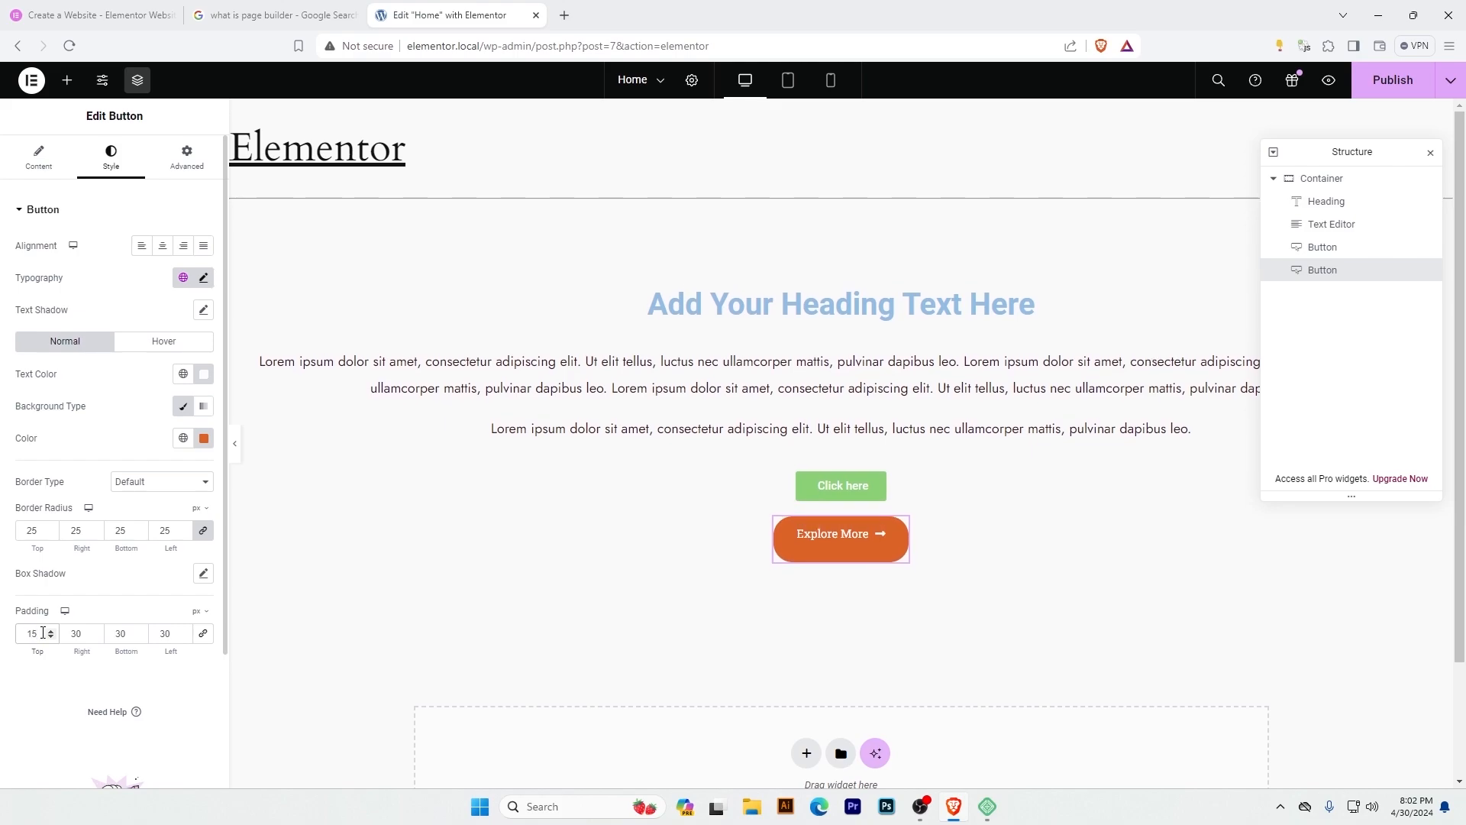
pyautogui.moveTo(120, 633); pyautogui.dragTo(100, 635)
pyautogui.write('15')
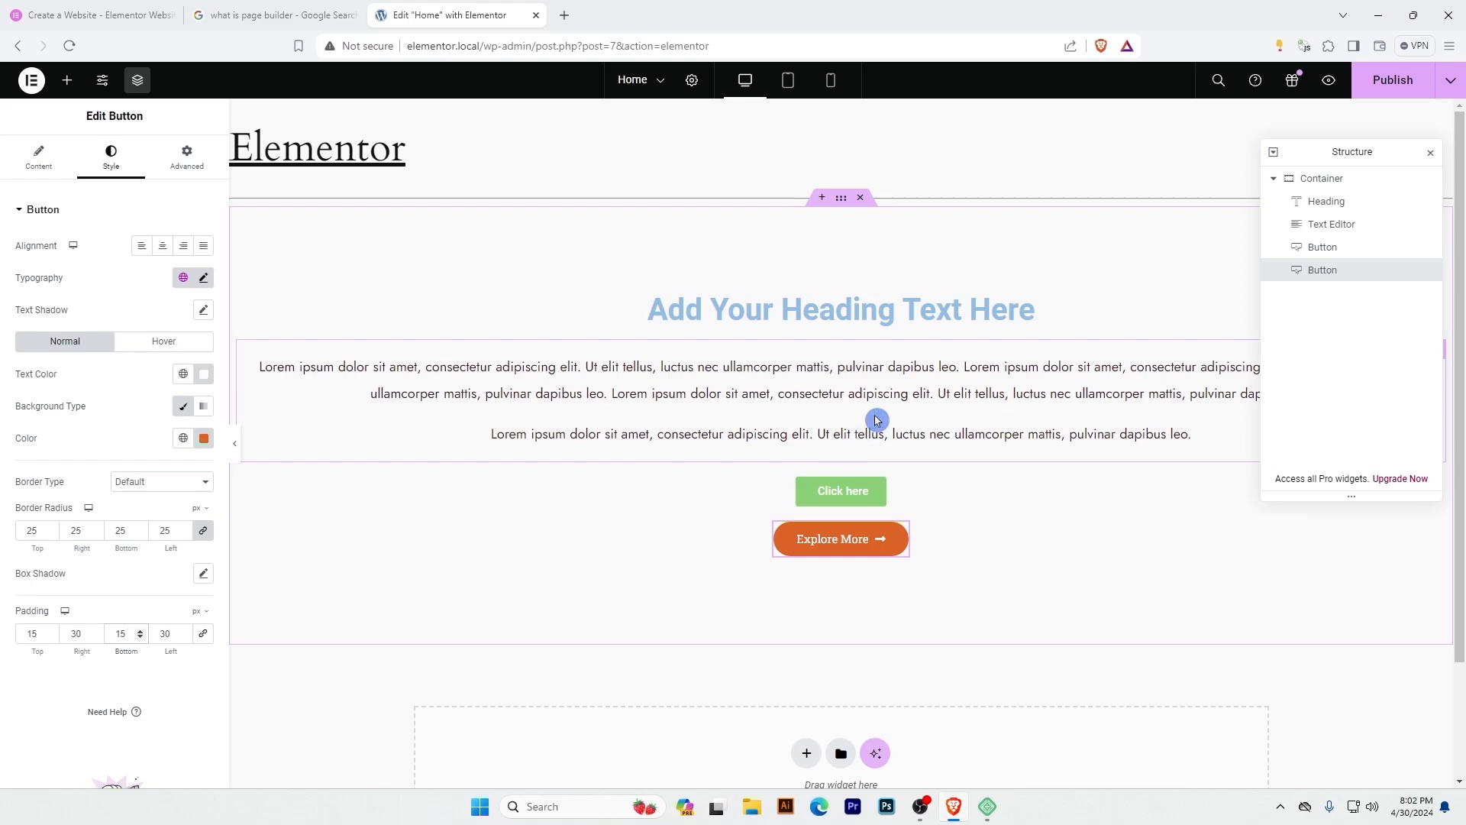
# Duplicate the Text Editor widget twice, once from the canvas and once from the page structure, and delete both copies.
pyautogui.rightClick(834, 366)
pyautogui.click(890, 408)
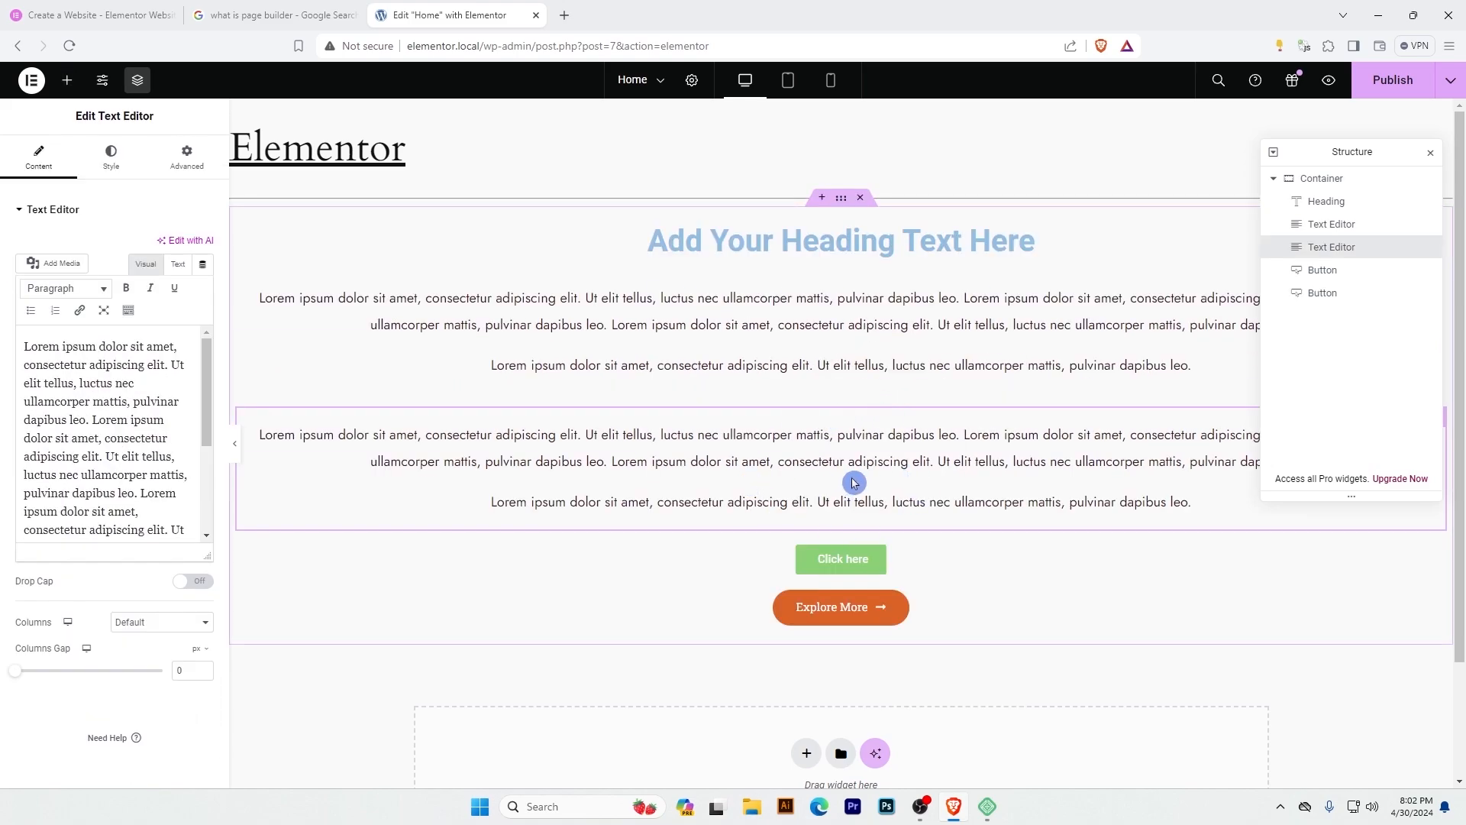
pyautogui.rightClick(1333, 246)
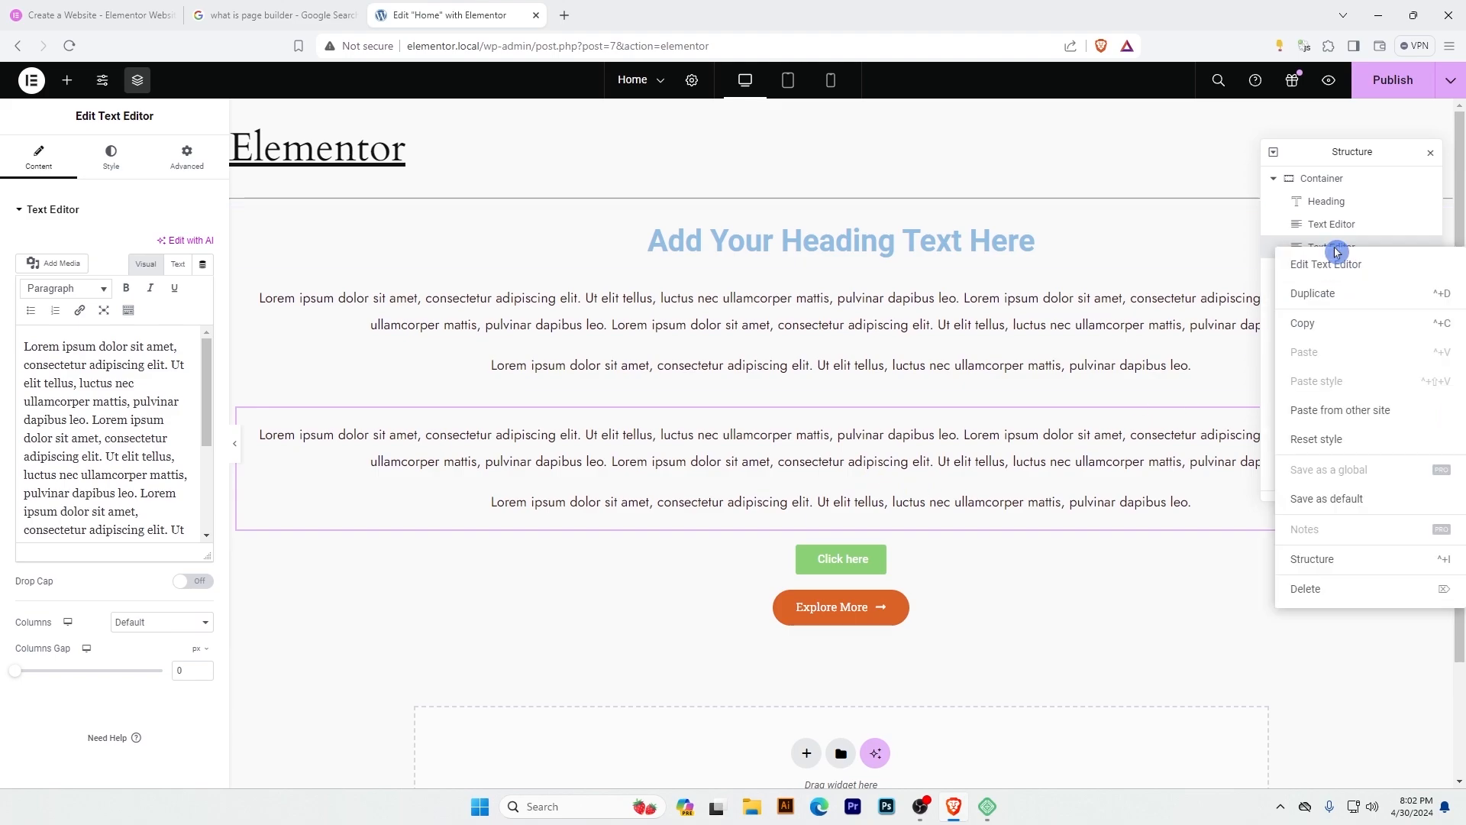
pyautogui.click(1324, 295)
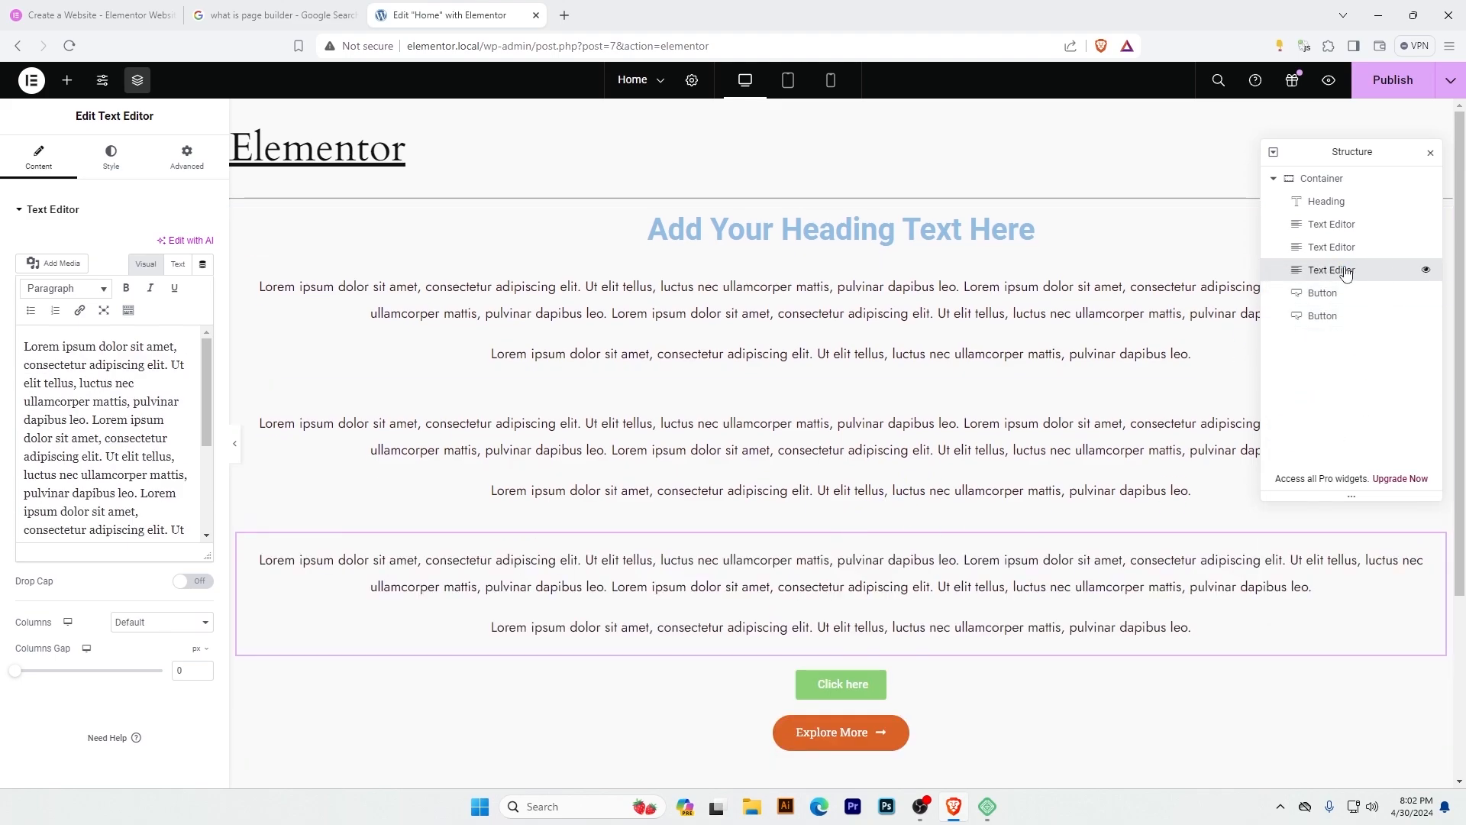
pyautogui.rightClick(1347, 275)
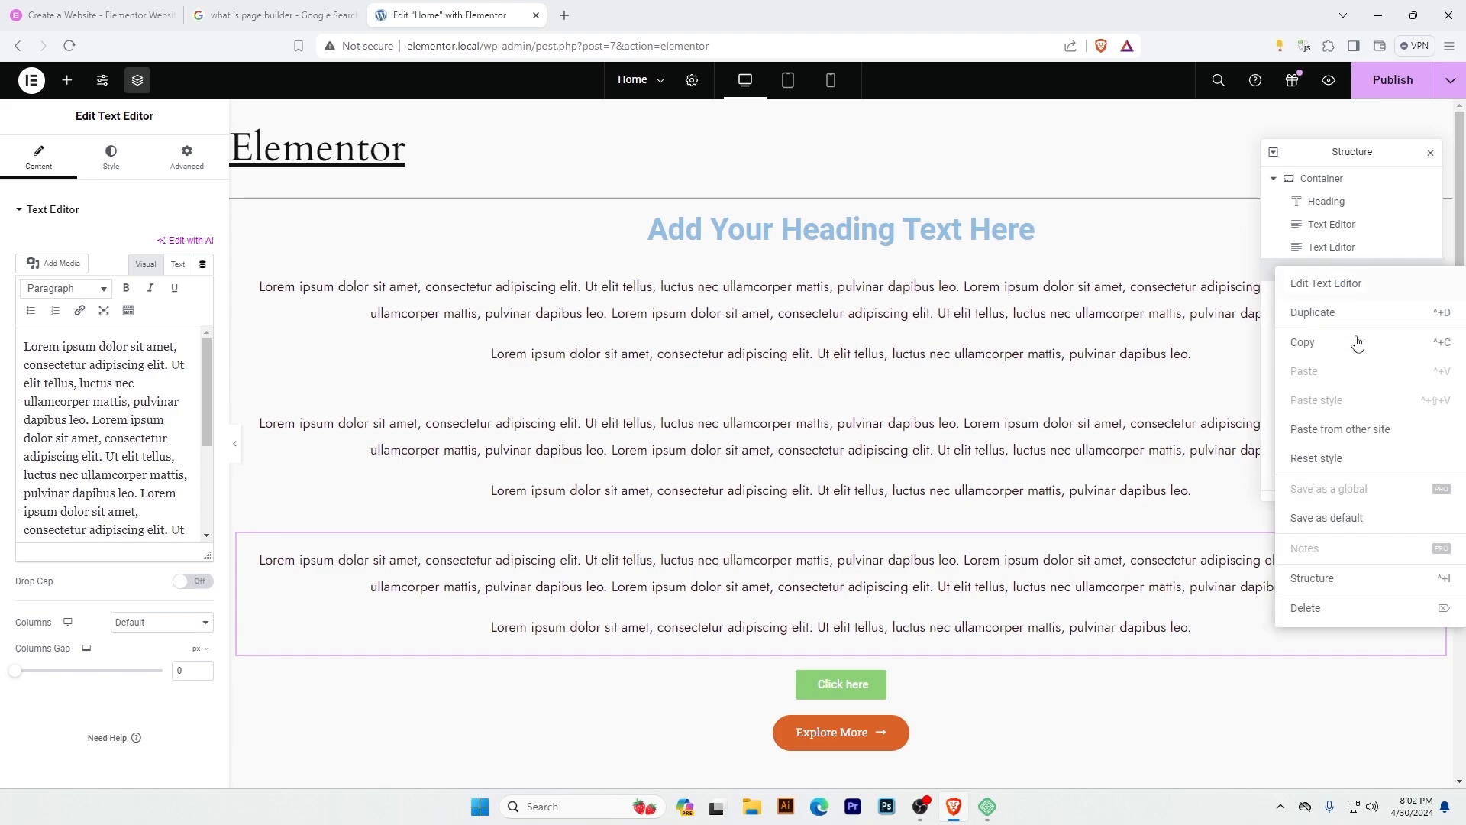
pyautogui.click(1308, 609)
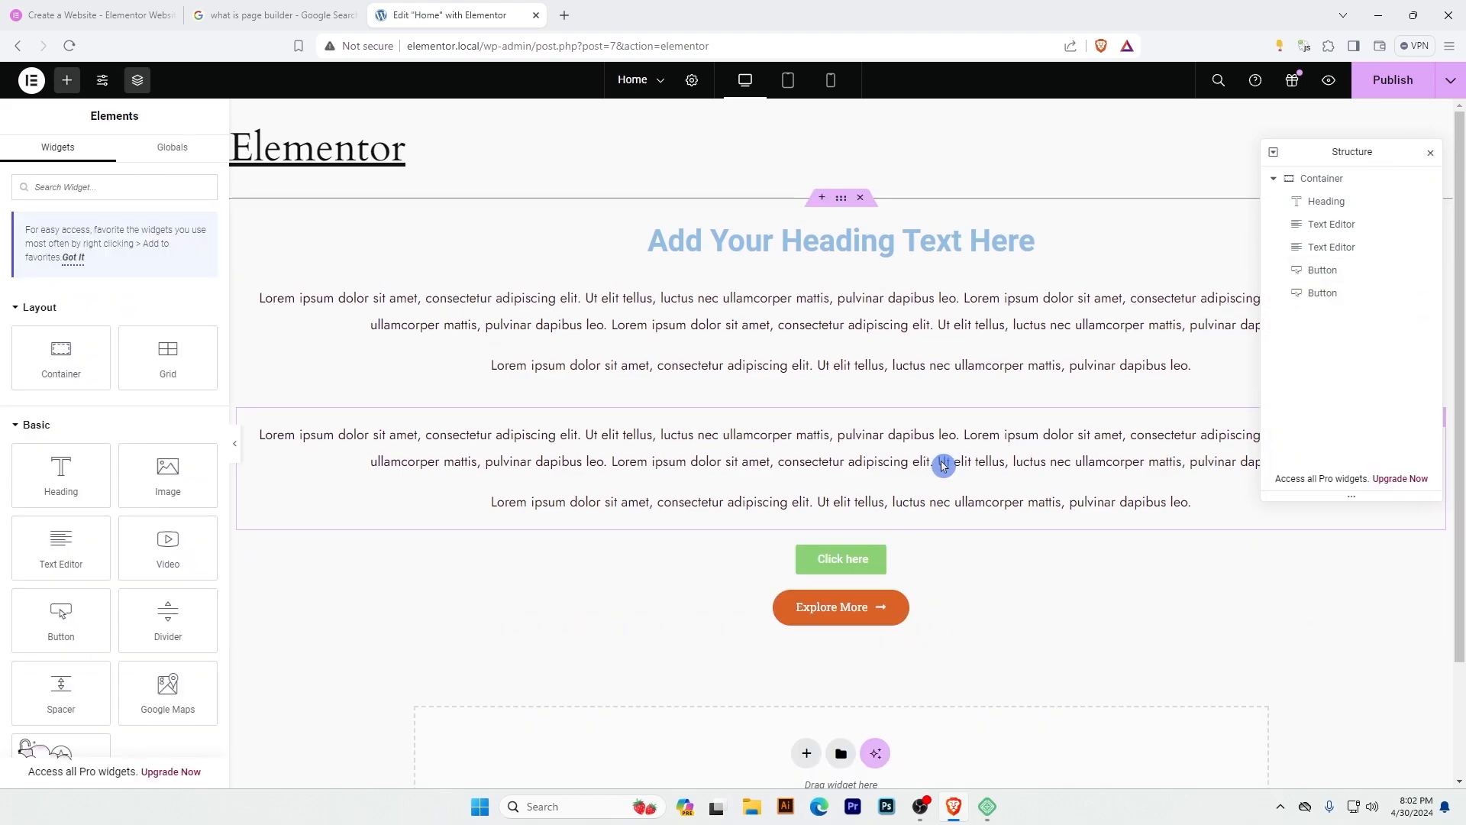
pyautogui.rightClick(822, 438)
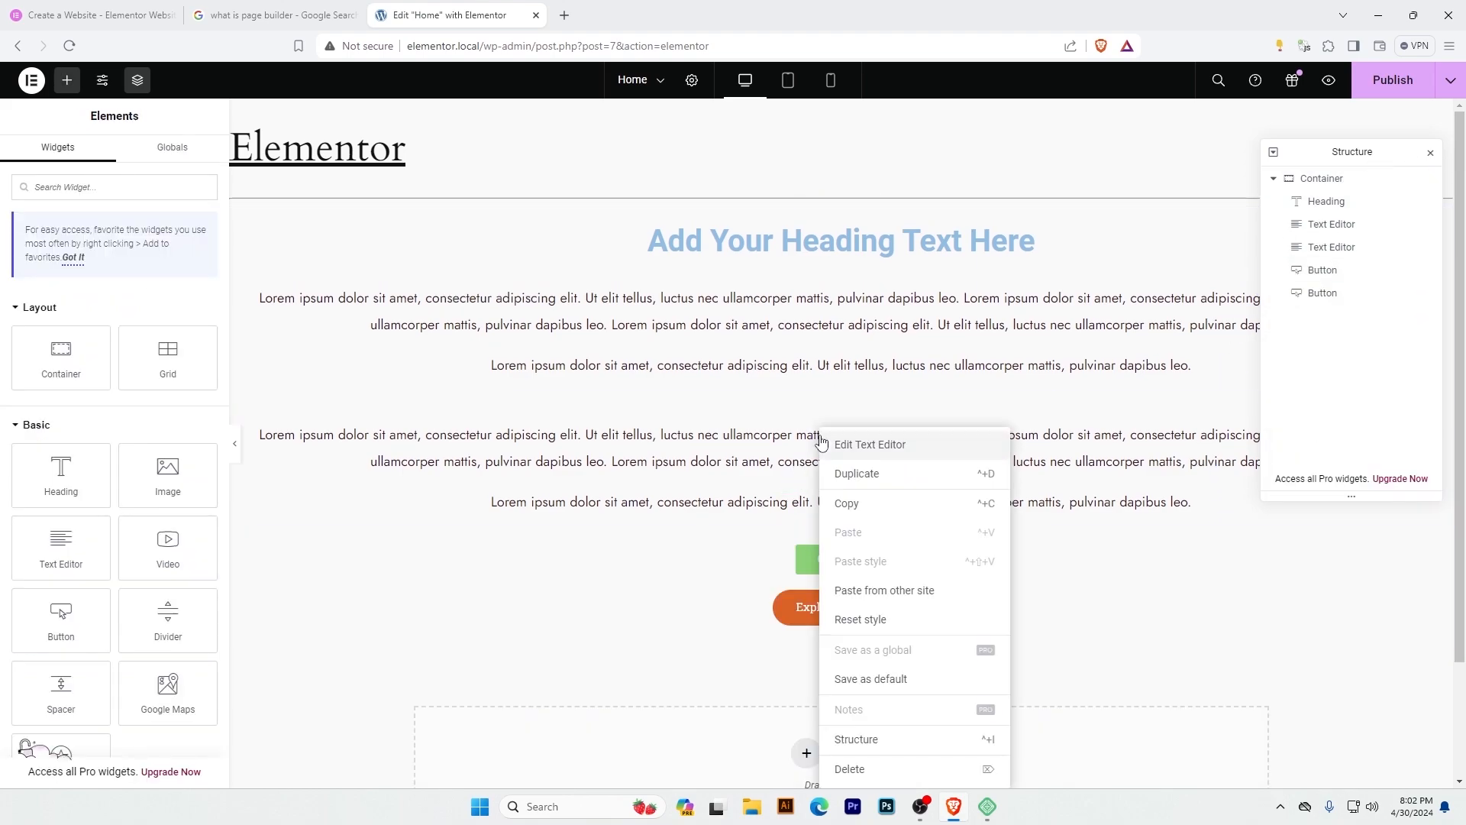
pyautogui.click(859, 768)
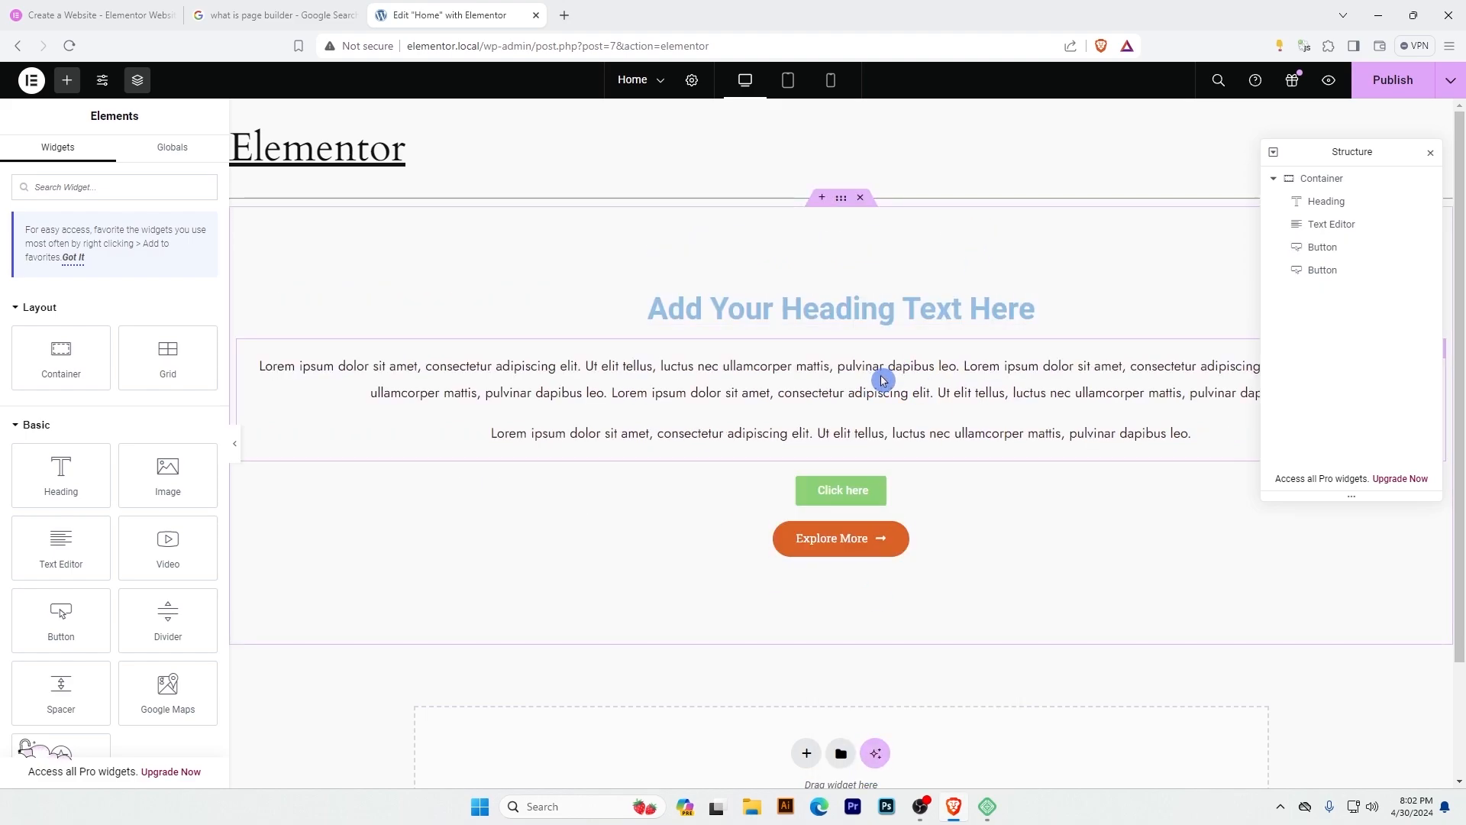
# Delete the green "Click here" button from the container.
pyautogui.rightClick(835, 494)
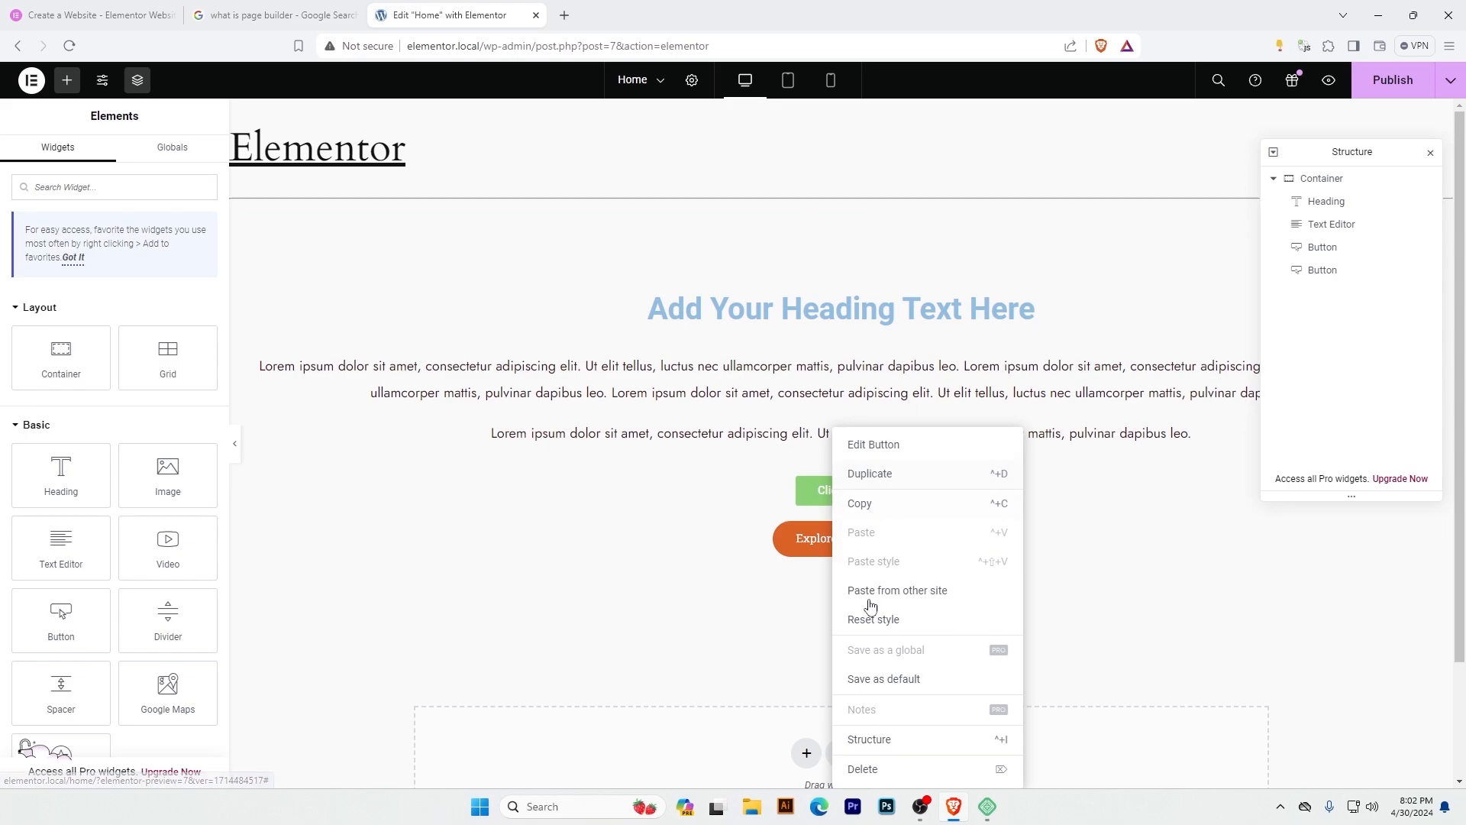
pyautogui.click(874, 770)
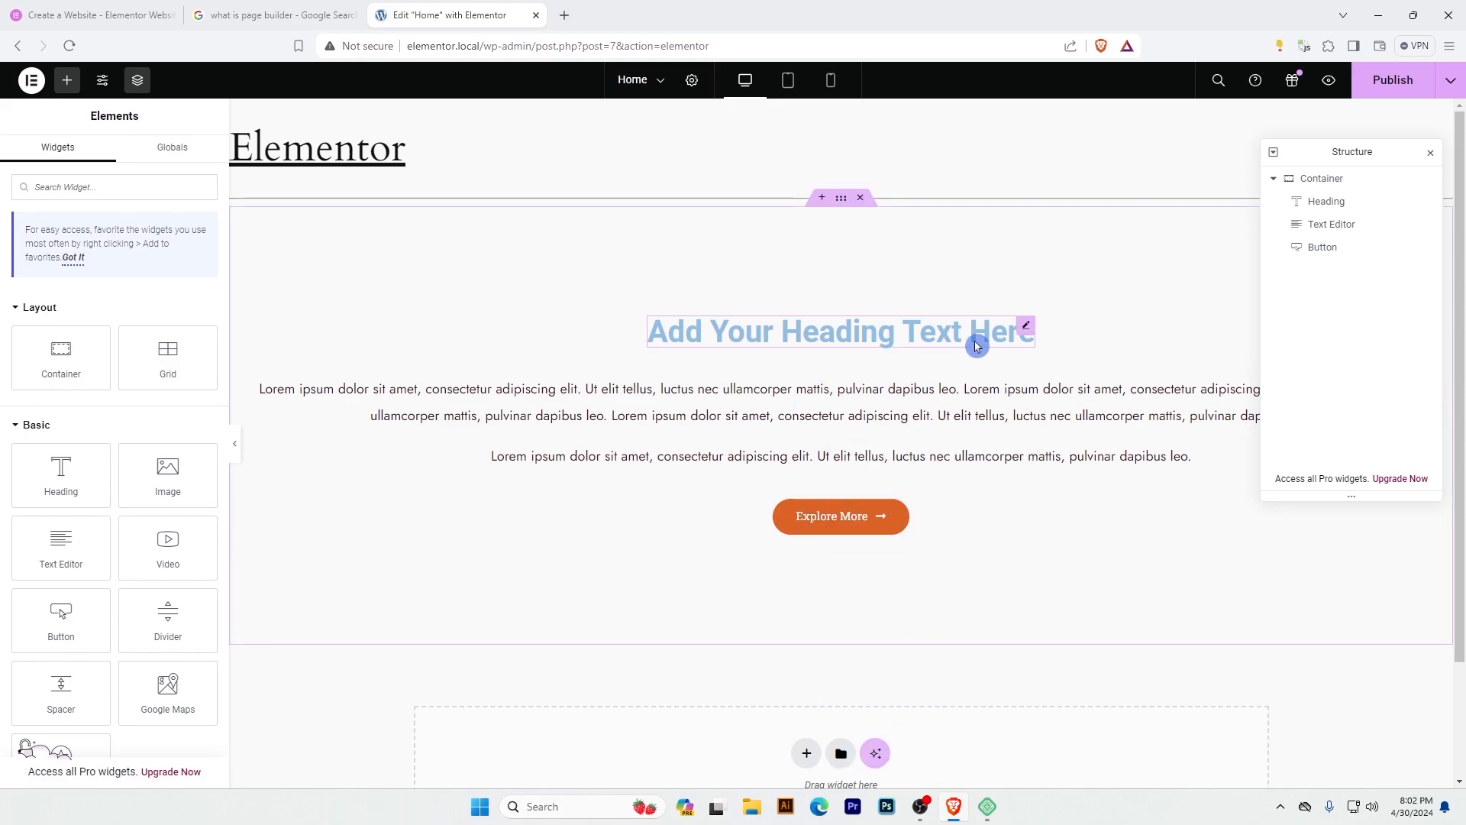
# Change the heading's text color to the custom dark navy #013D57.
pyautogui.click(1027, 330)
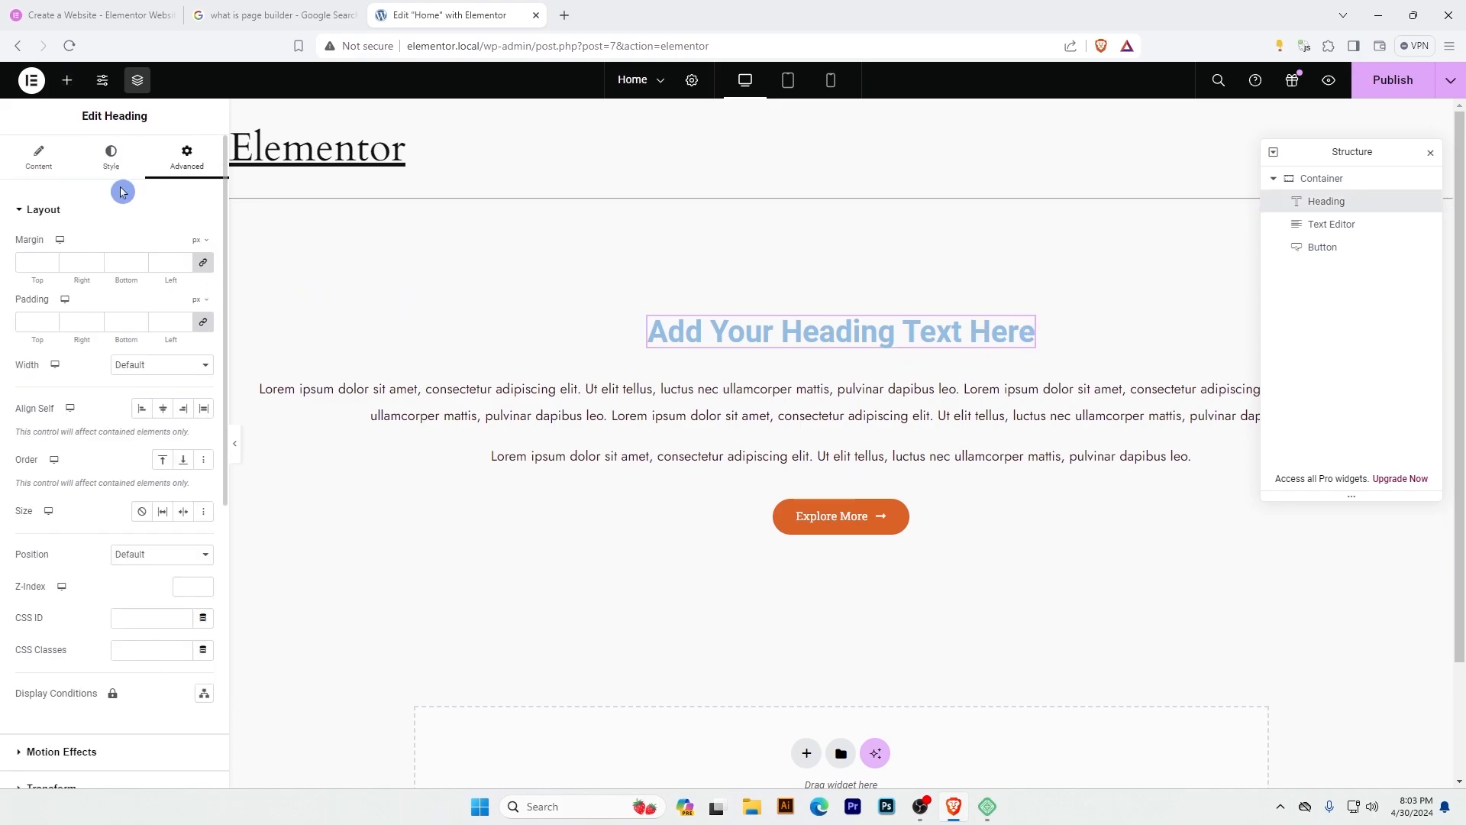
pyautogui.click(111, 160)
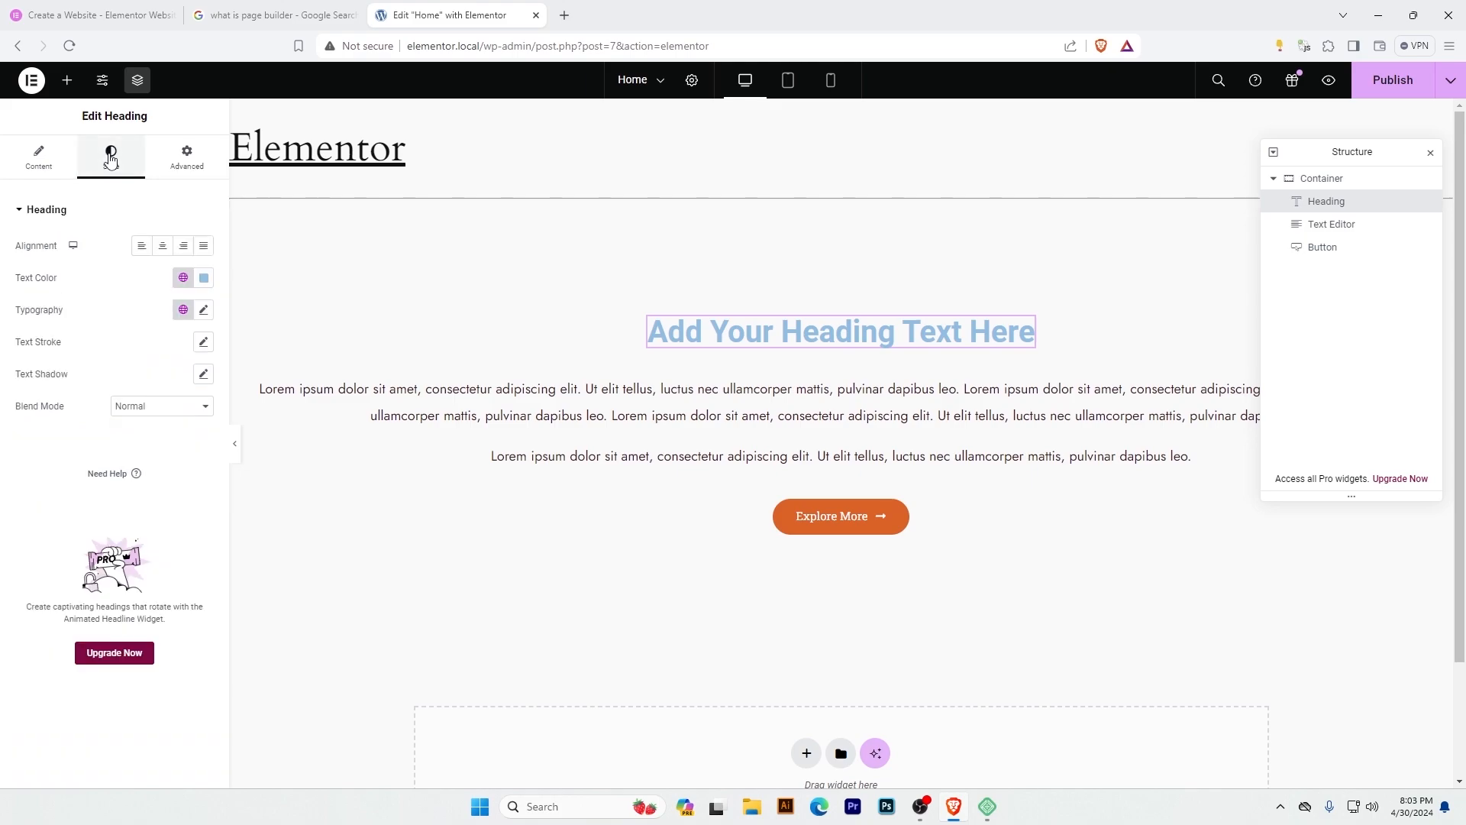
pyautogui.click(204, 278)
pyautogui.moveTo(200, 365); pyautogui.dragTo(284, 410)
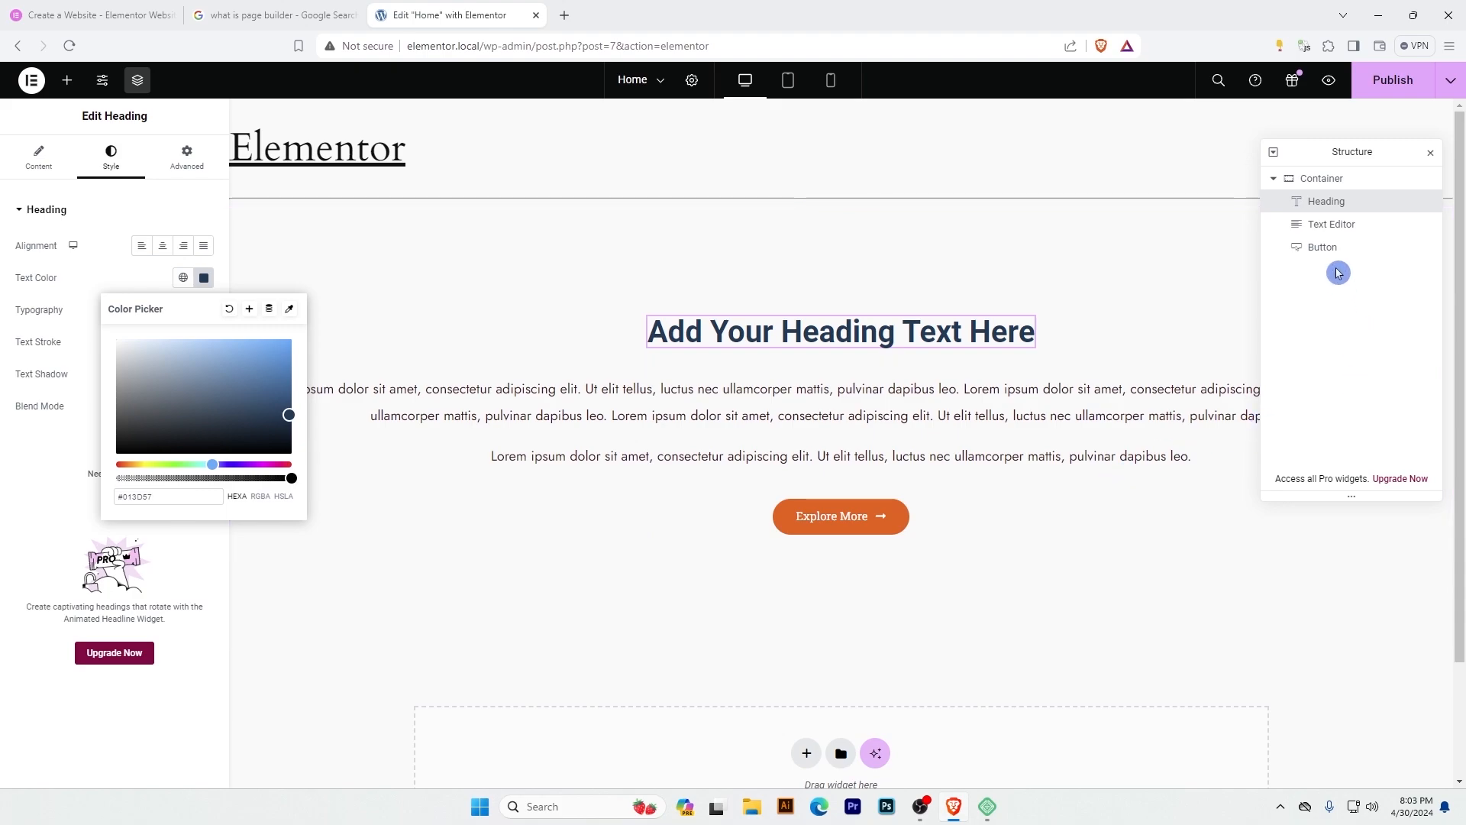
# Give the container a classic background in the very dark brown color #1F1616.
pyautogui.click(1328, 180)
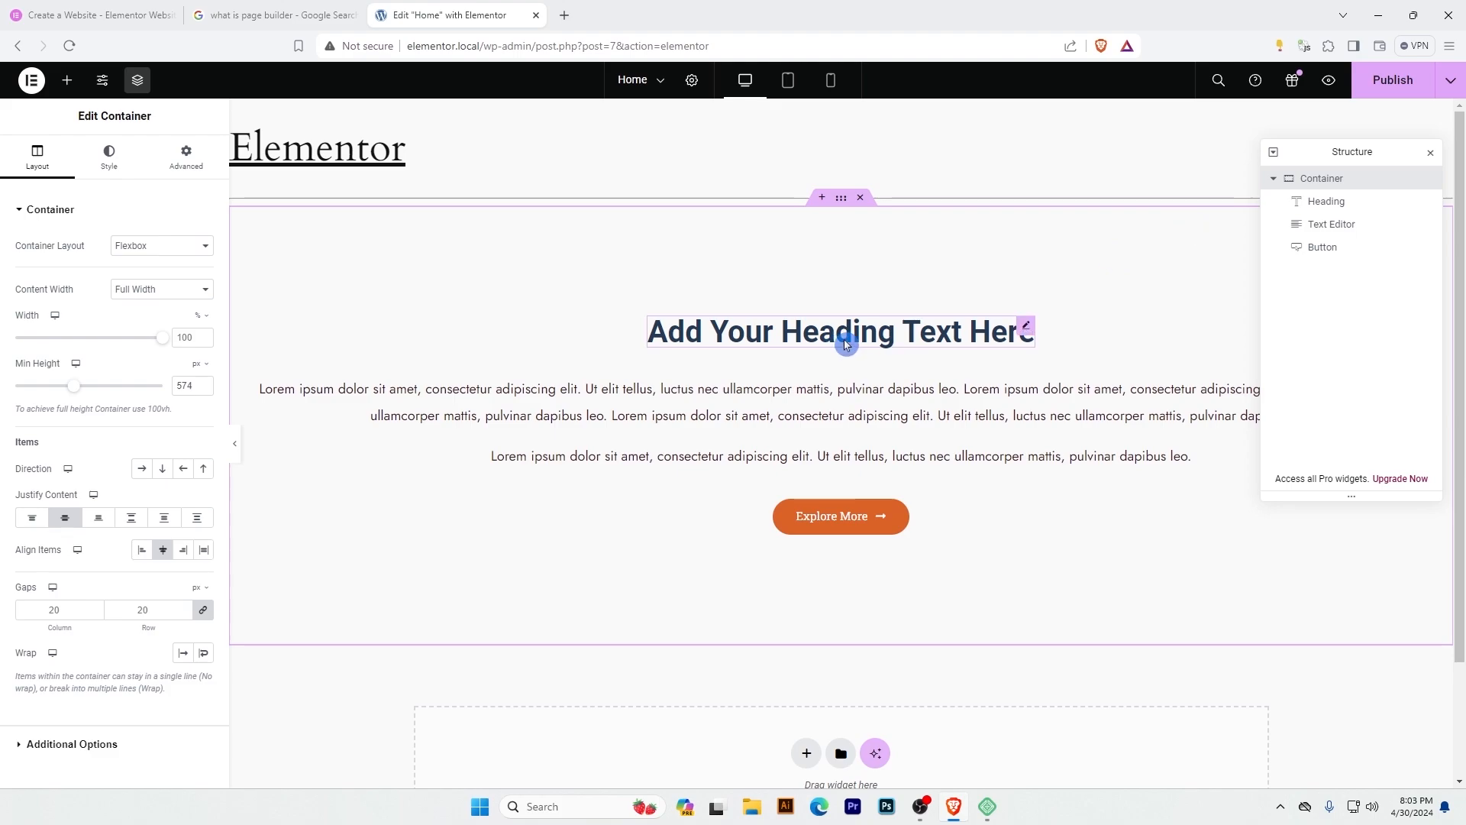
pyautogui.click(109, 161)
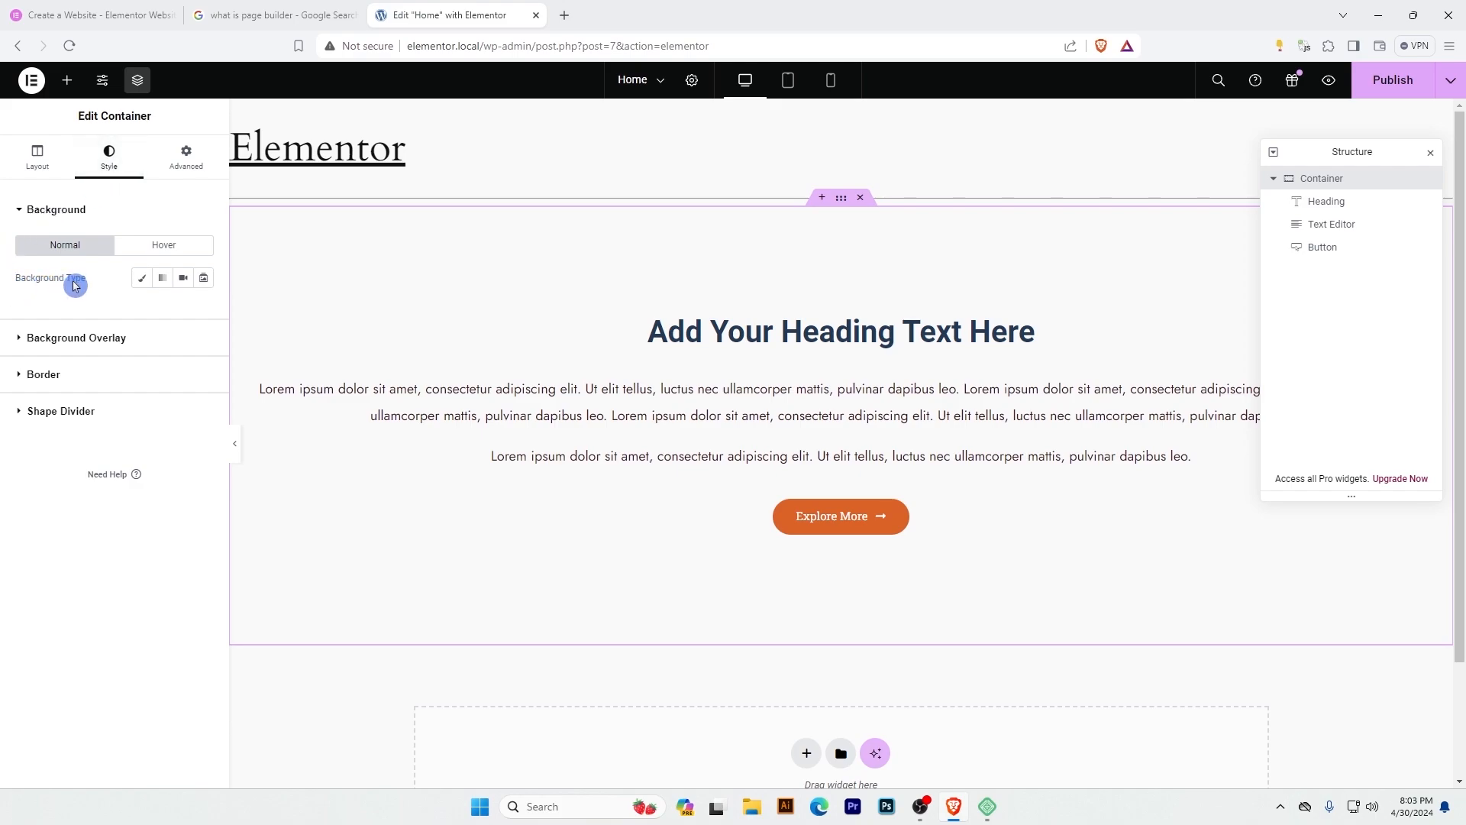
pyautogui.click(143, 281)
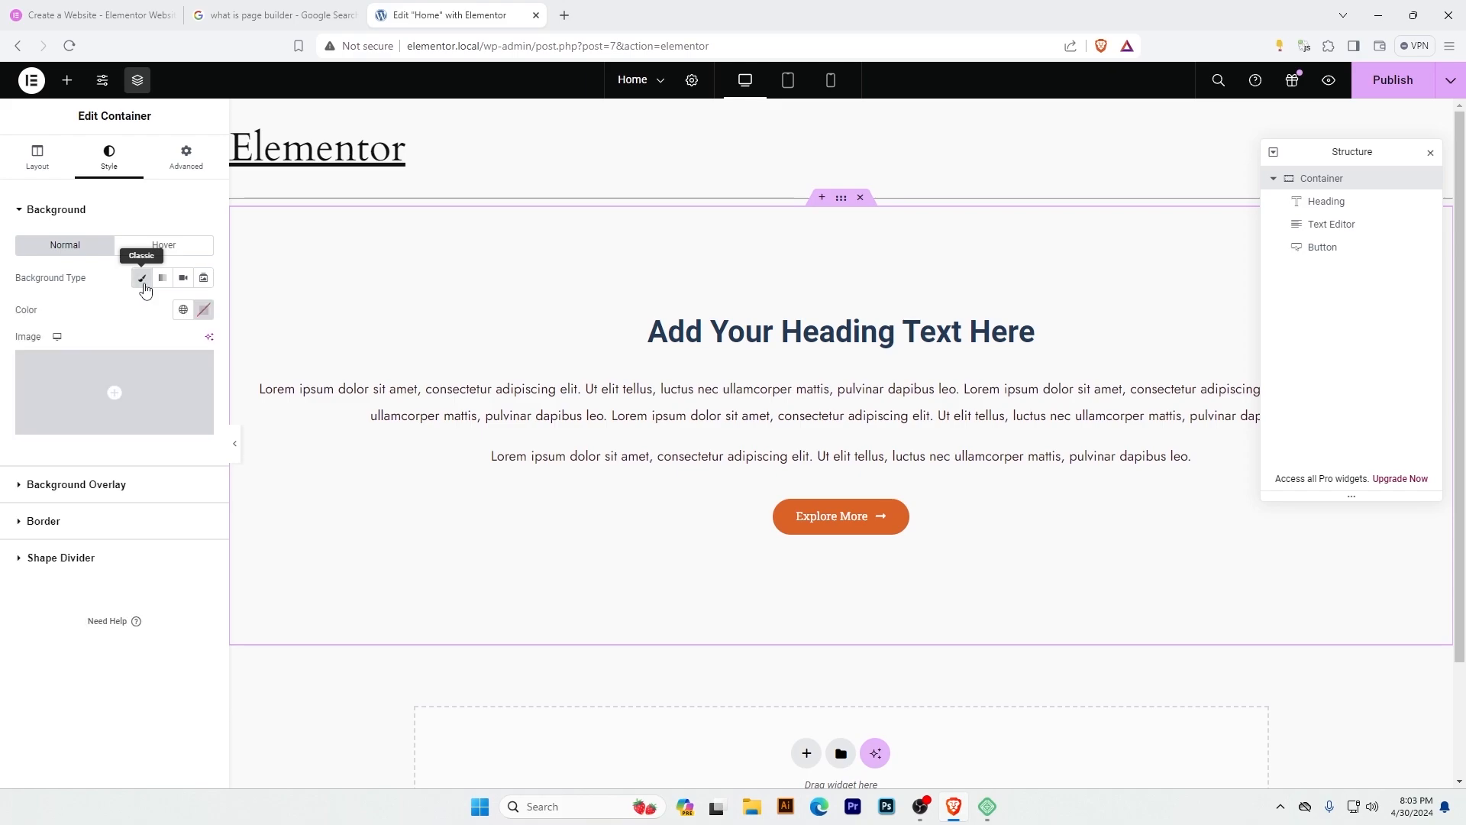
pyautogui.click(203, 316)
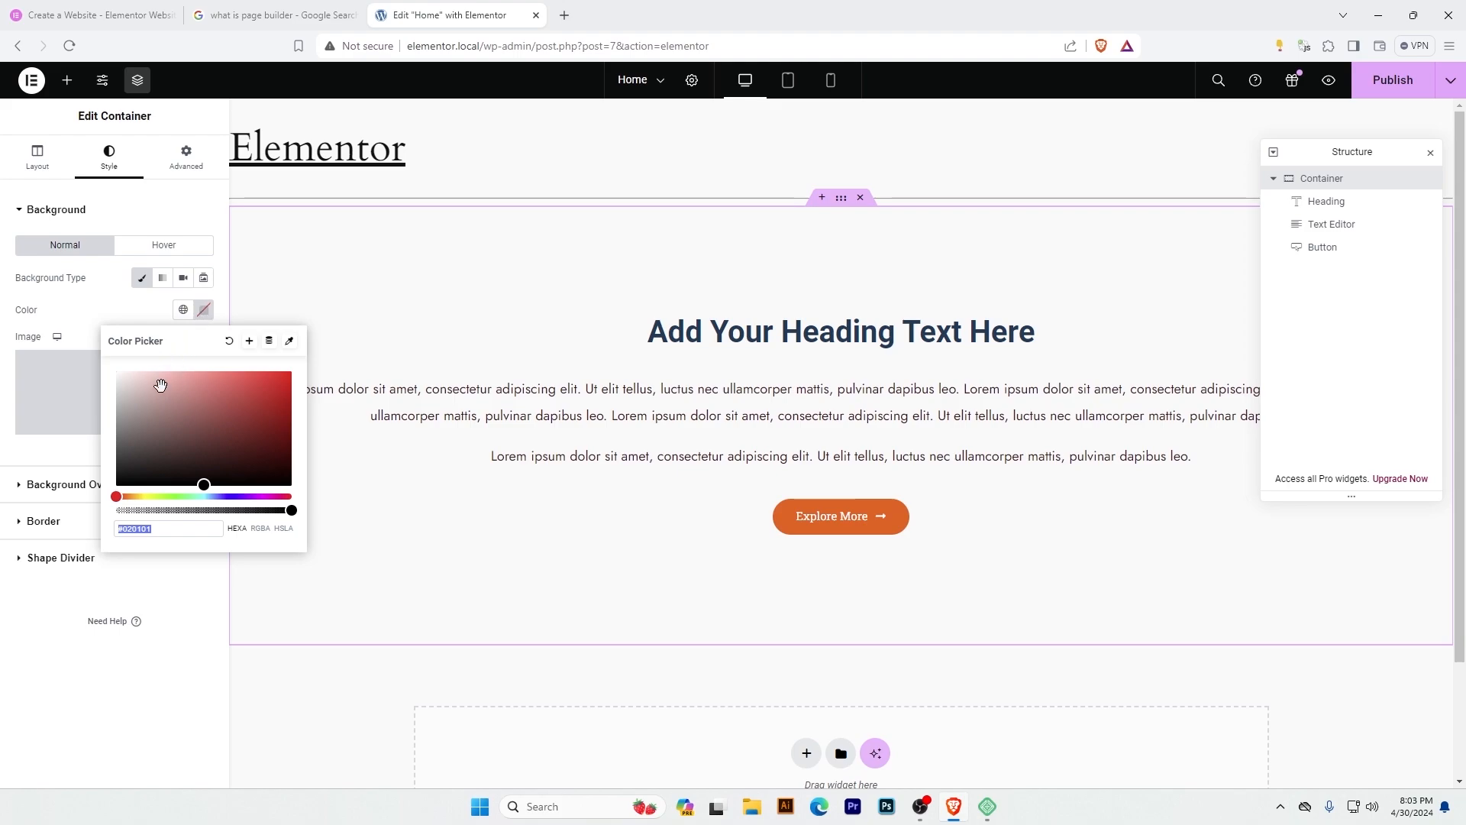
pyautogui.moveTo(131, 405); pyautogui.dragTo(230, 466)
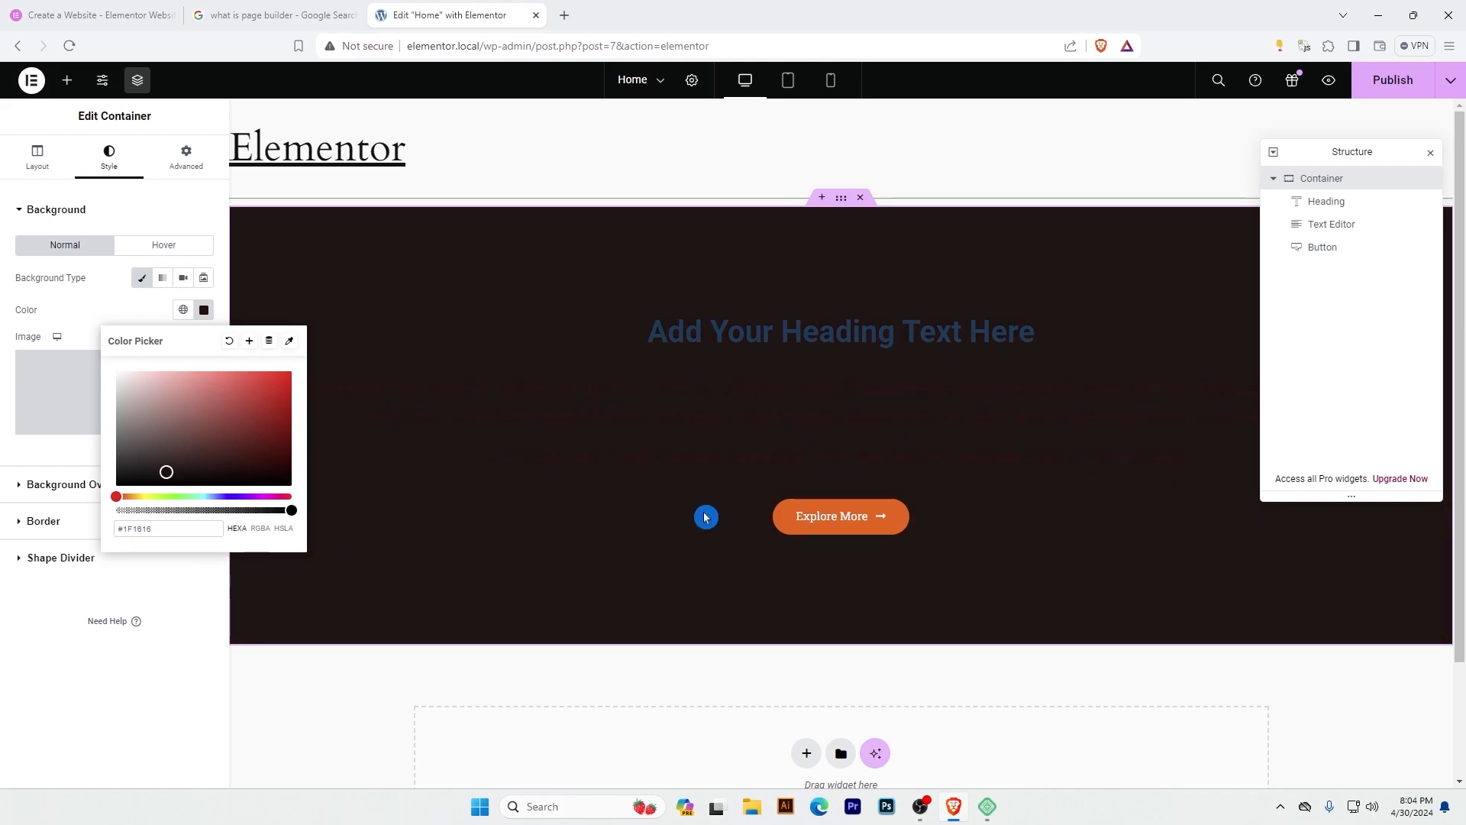
pyautogui.click(81, 307)
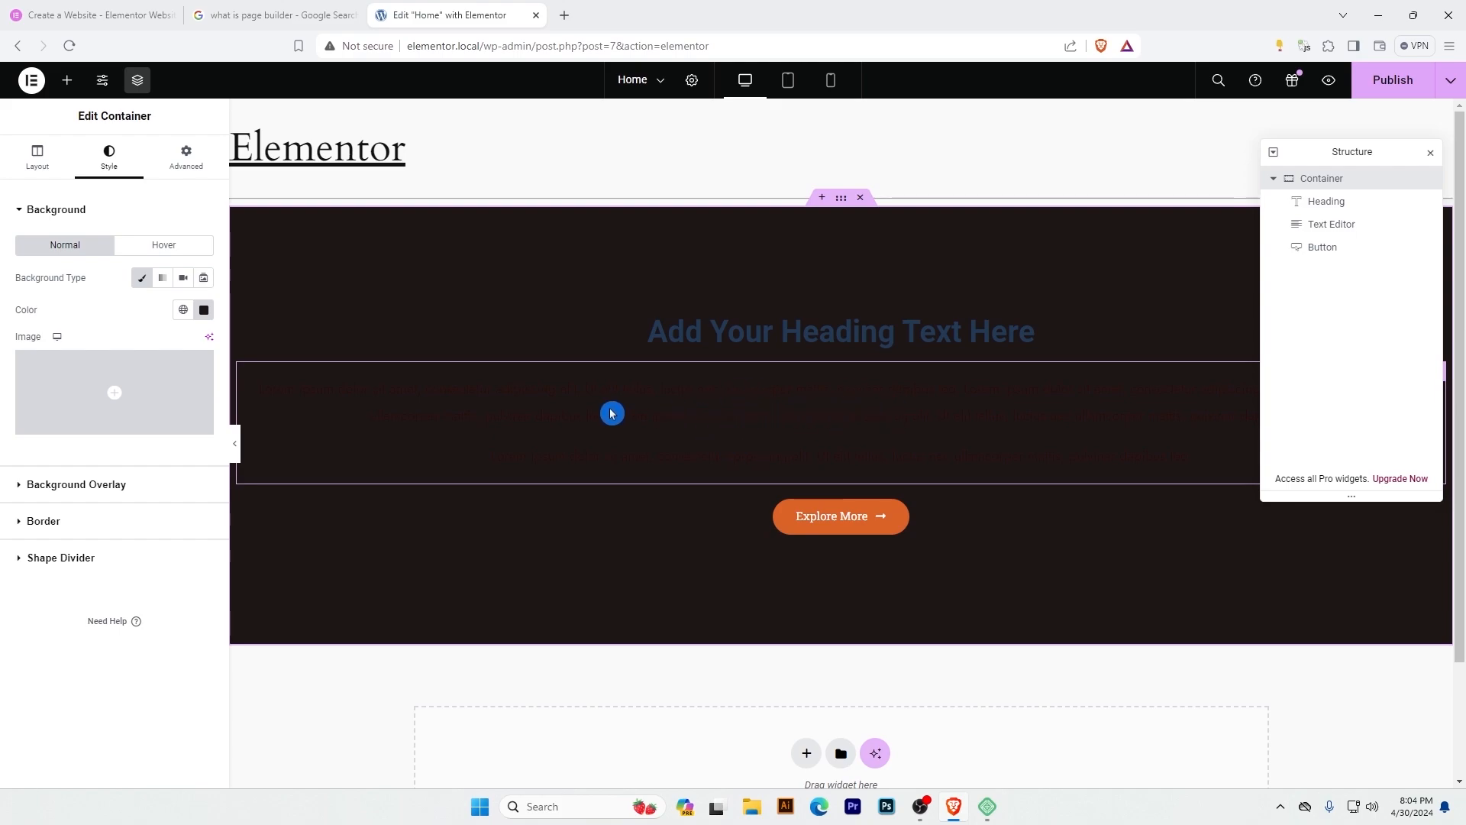
# Change the Text Editor widget's text color to a light, slightly transparent gray.
pyautogui.rightClick(722, 396)
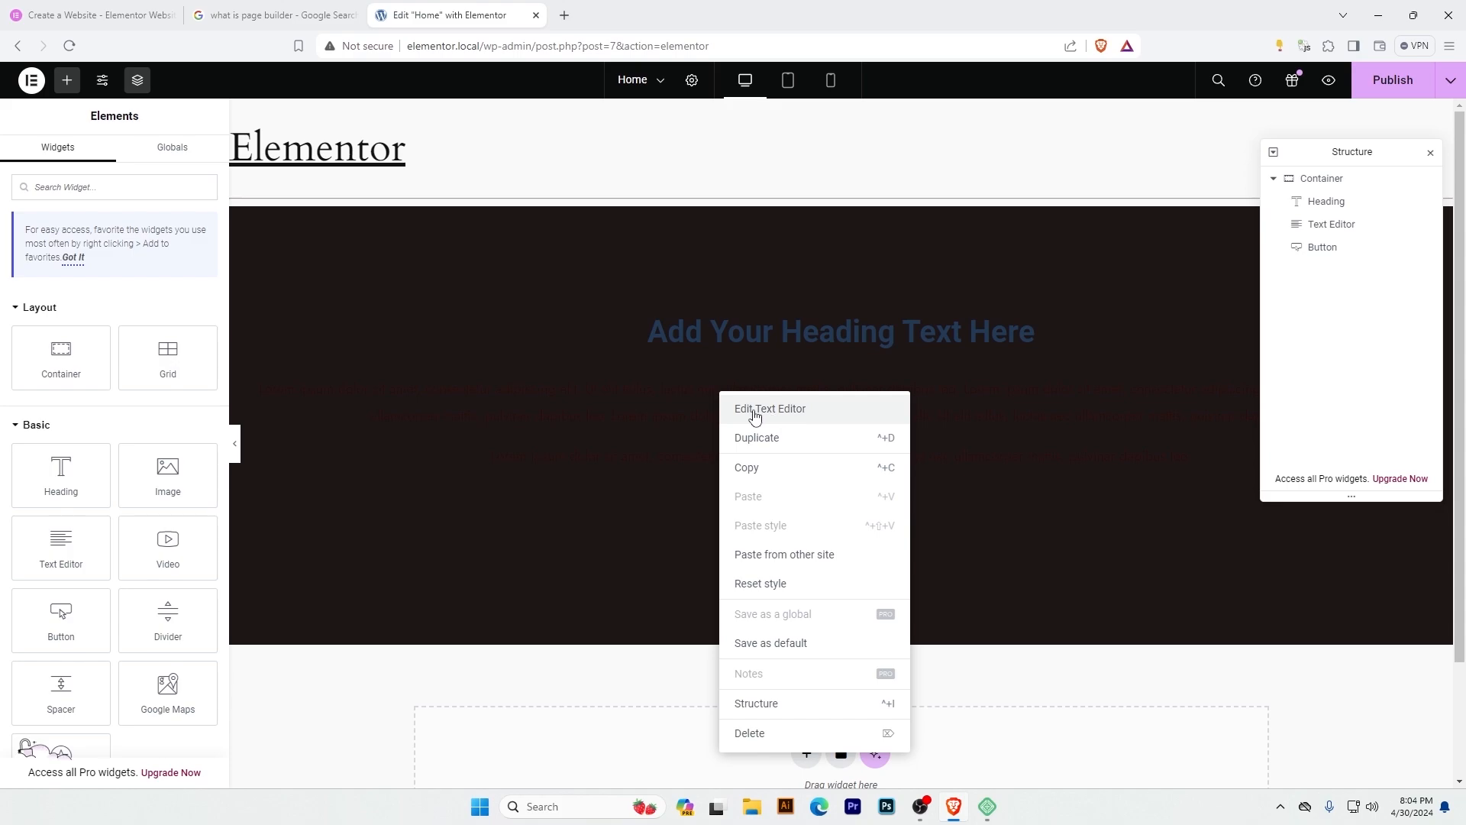
pyautogui.click(773, 413)
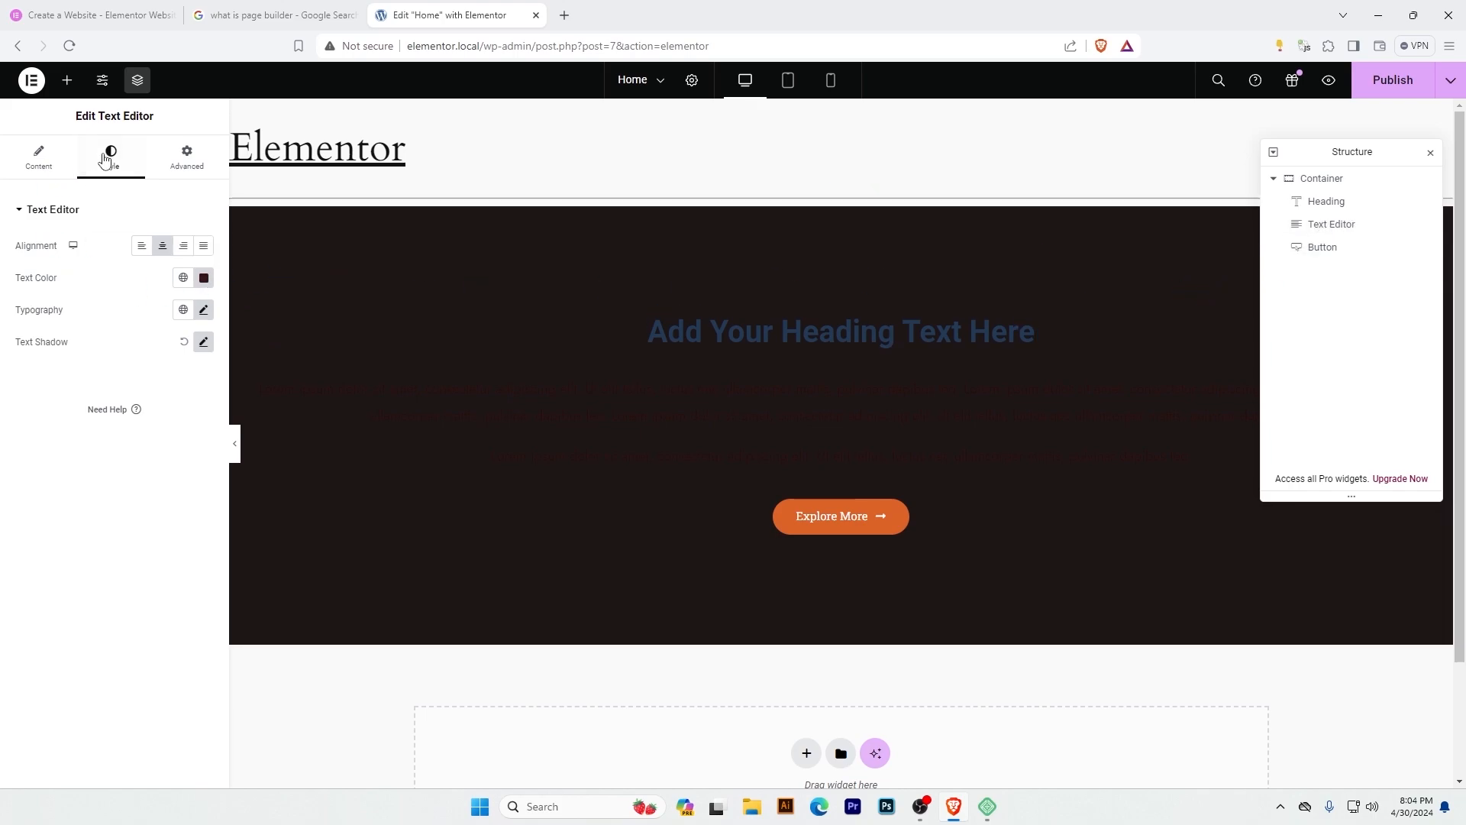
pyautogui.click(42, 159)
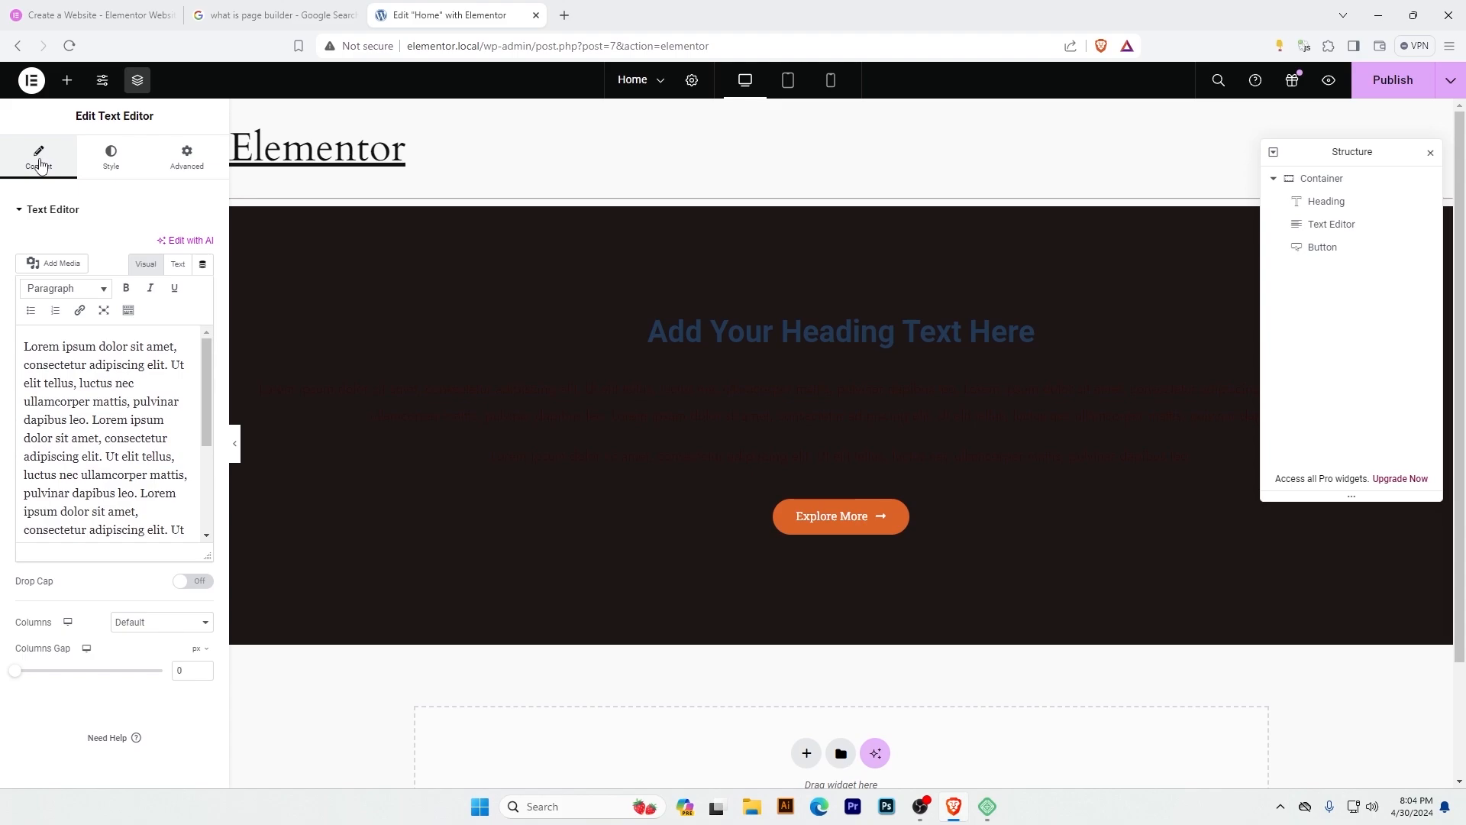
pyautogui.click(115, 157)
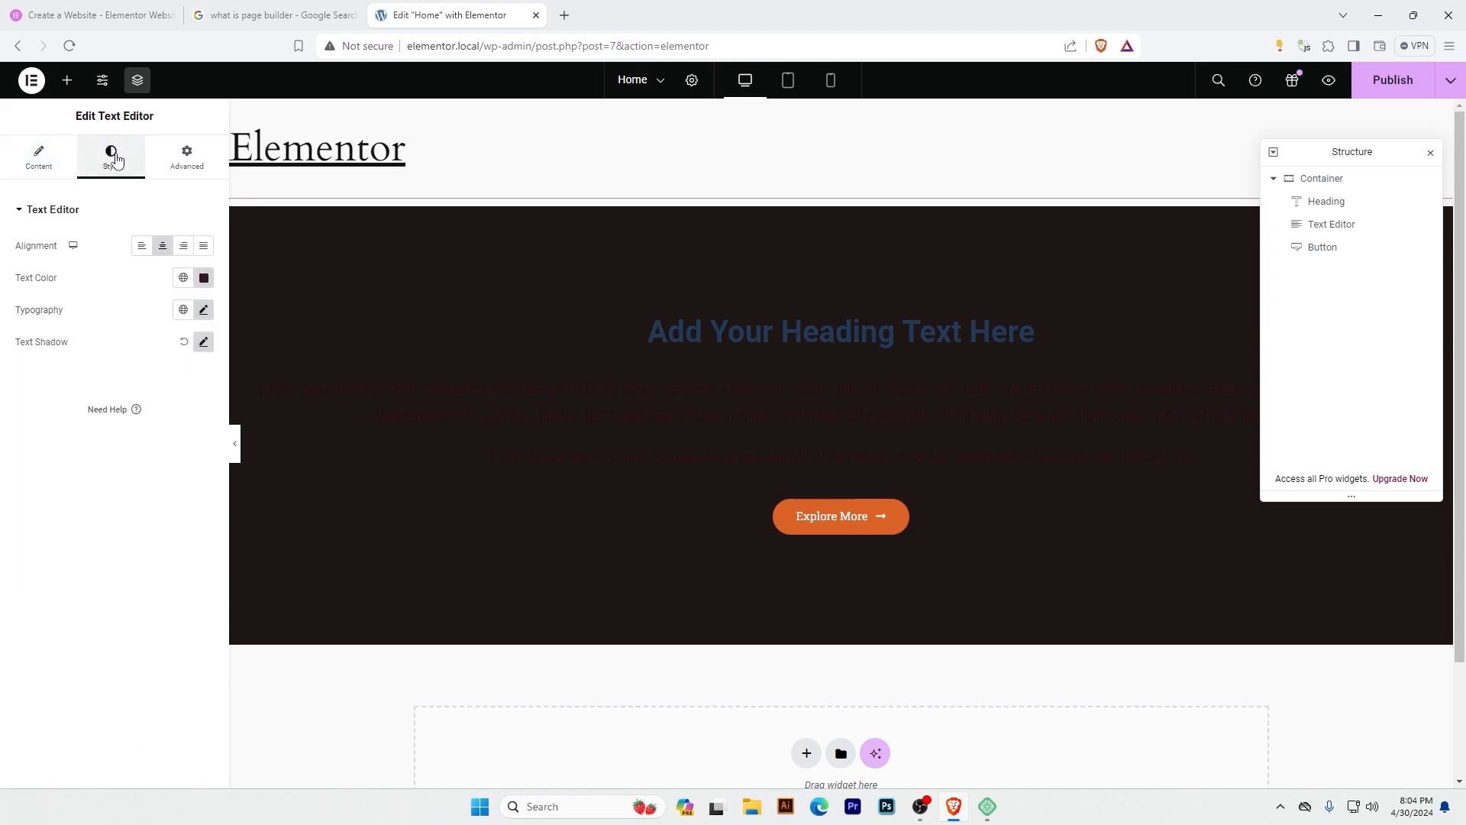
pyautogui.click(204, 278)
pyautogui.moveTo(153, 396); pyautogui.dragTo(127, 358)
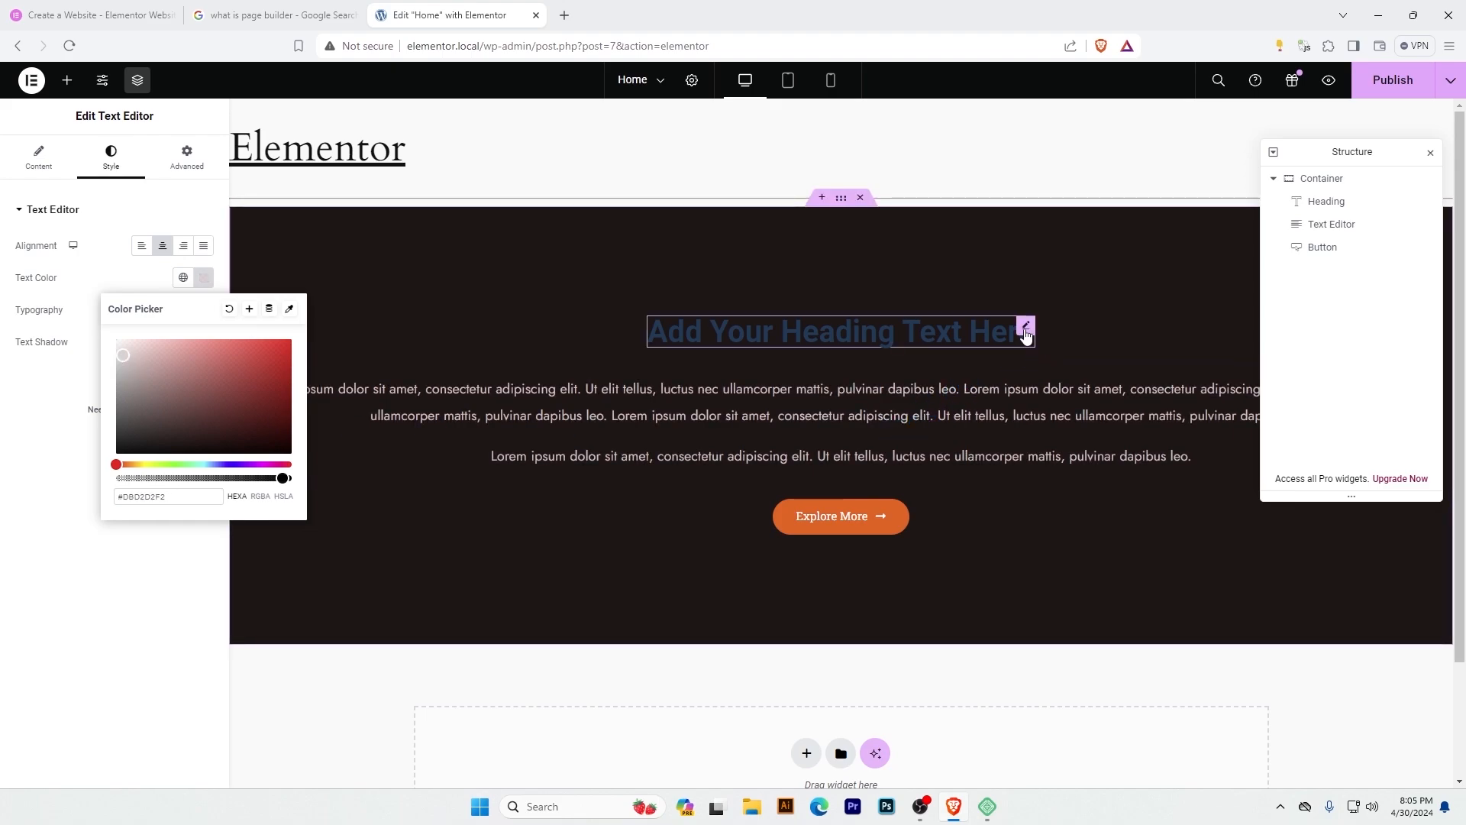
# Change the heading's text color to the bright blue #00A8F1.
pyautogui.click(1028, 327)
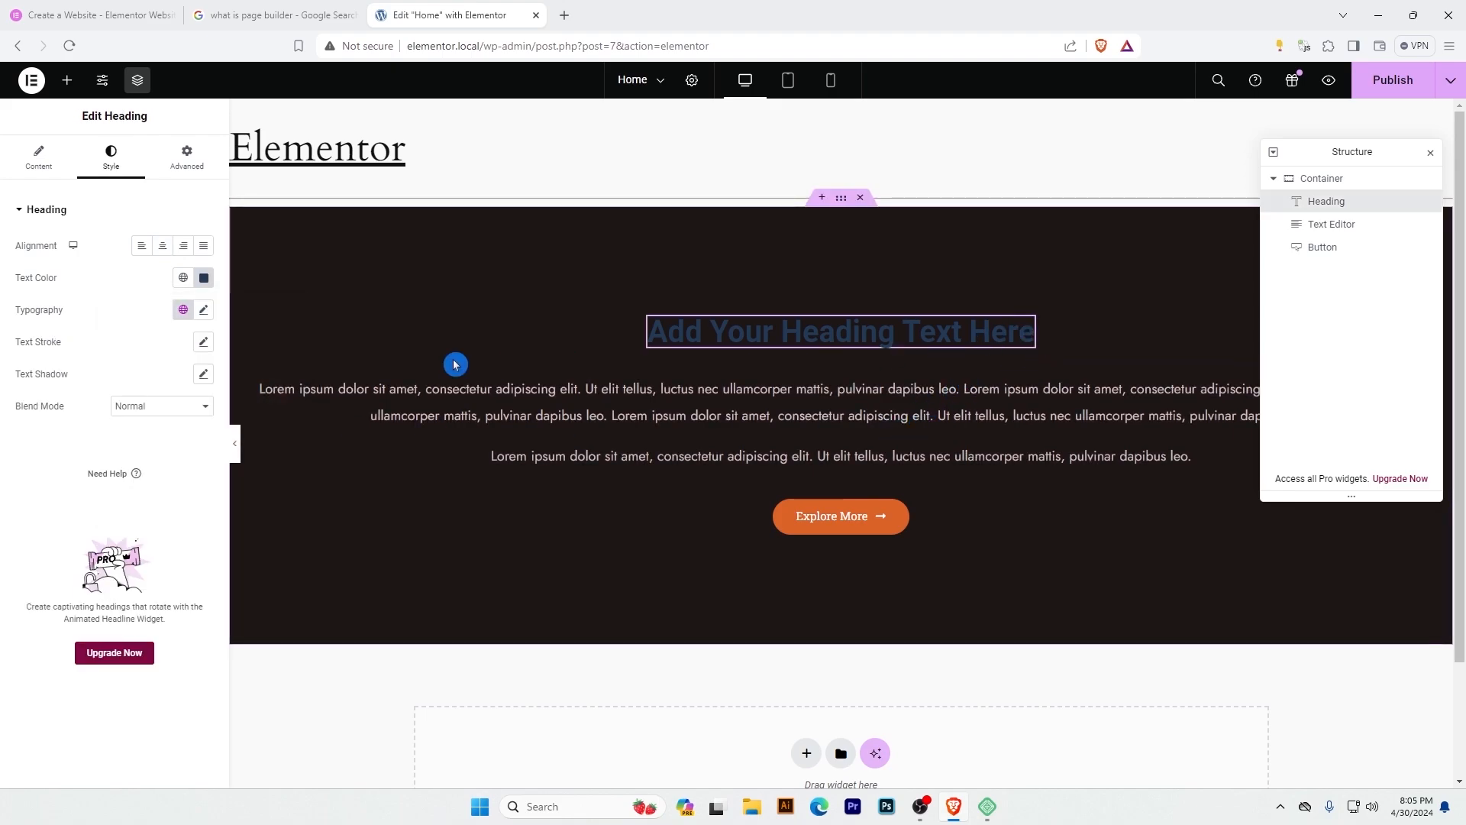
pyautogui.click(1039, 331)
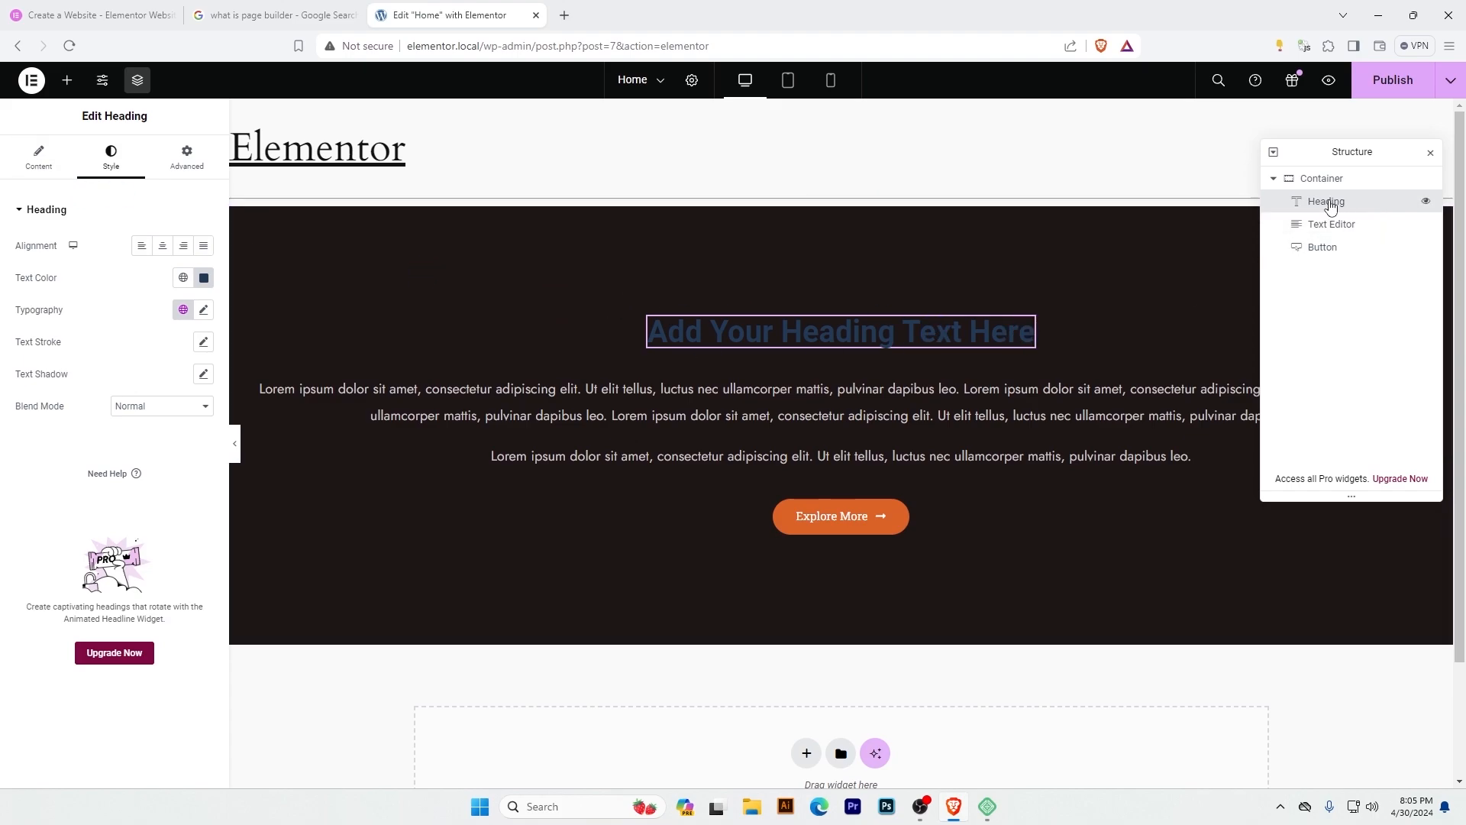
pyautogui.click(227, 244)
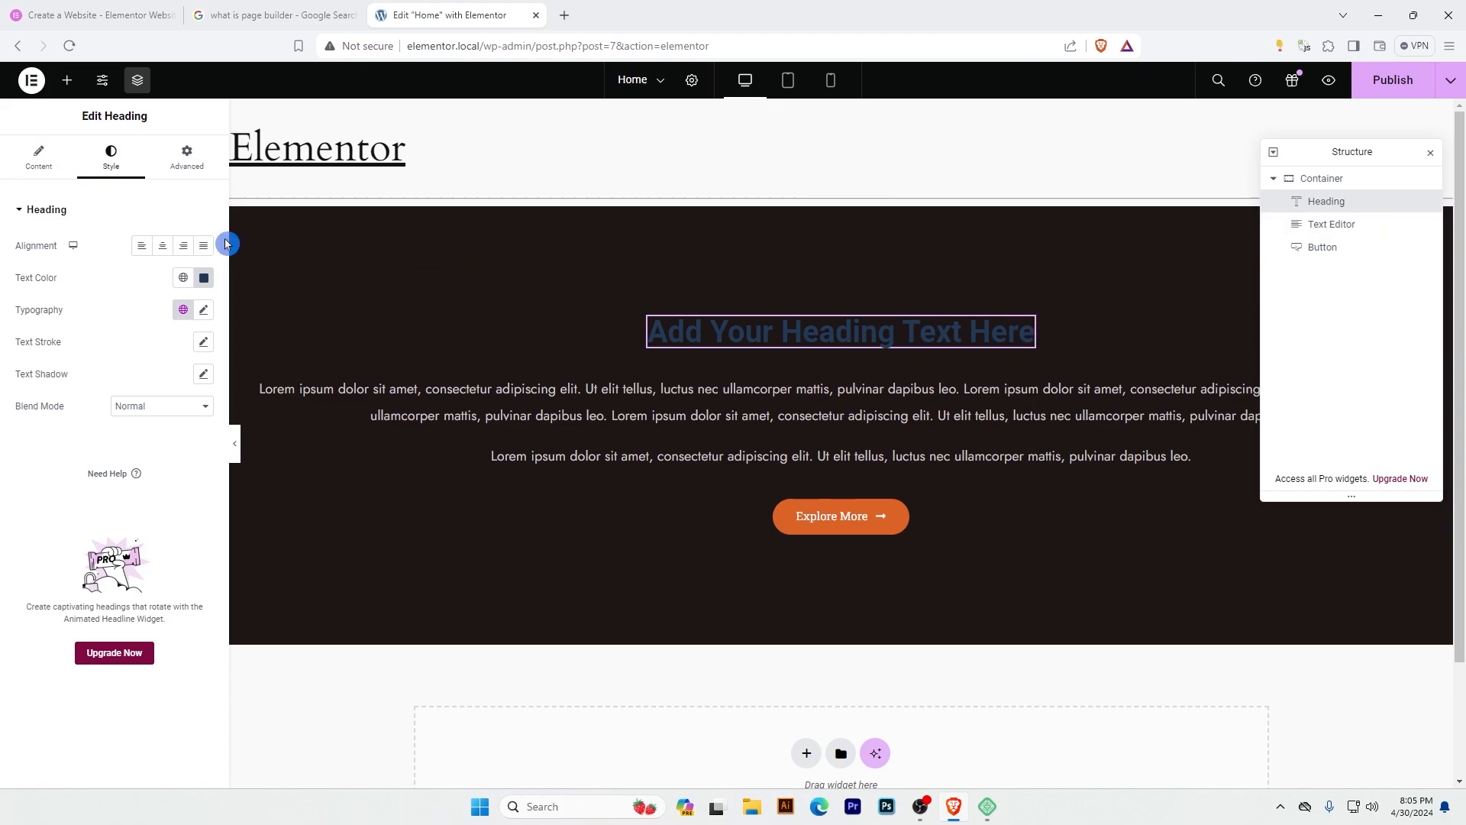
pyautogui.click(38, 160)
pyautogui.click(188, 157)
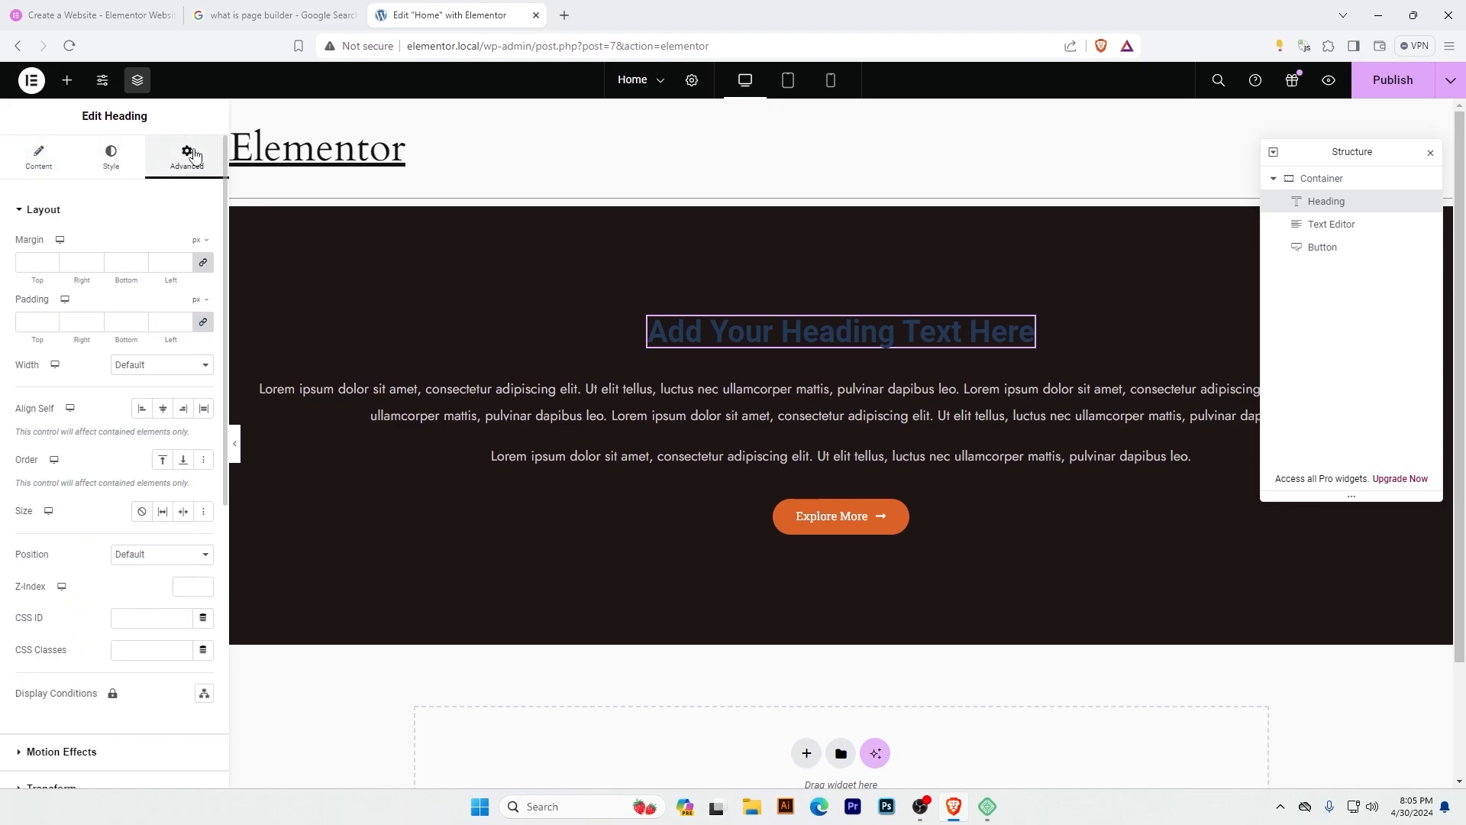
pyautogui.click(111, 158)
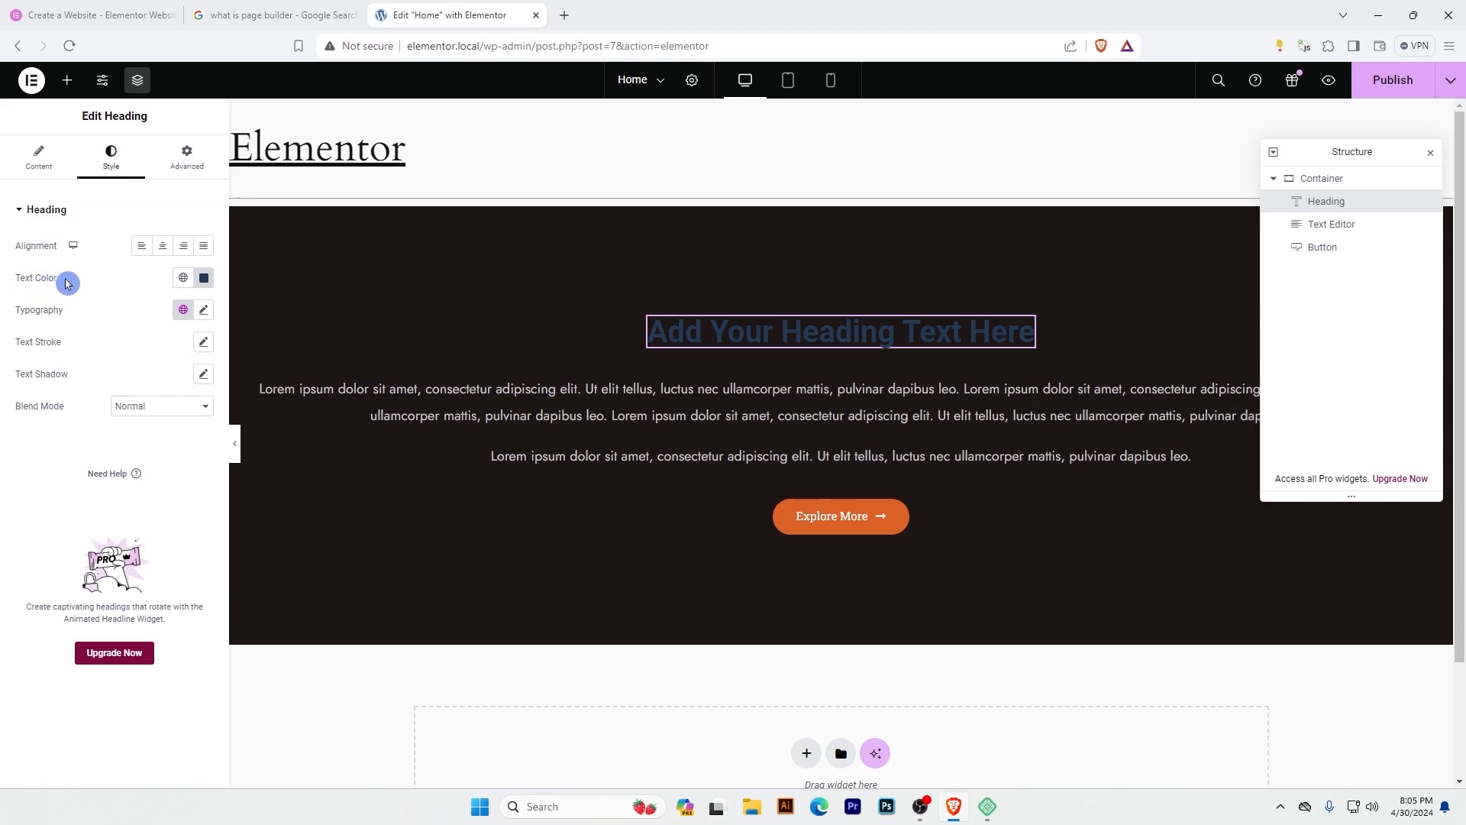
pyautogui.click(204, 279)
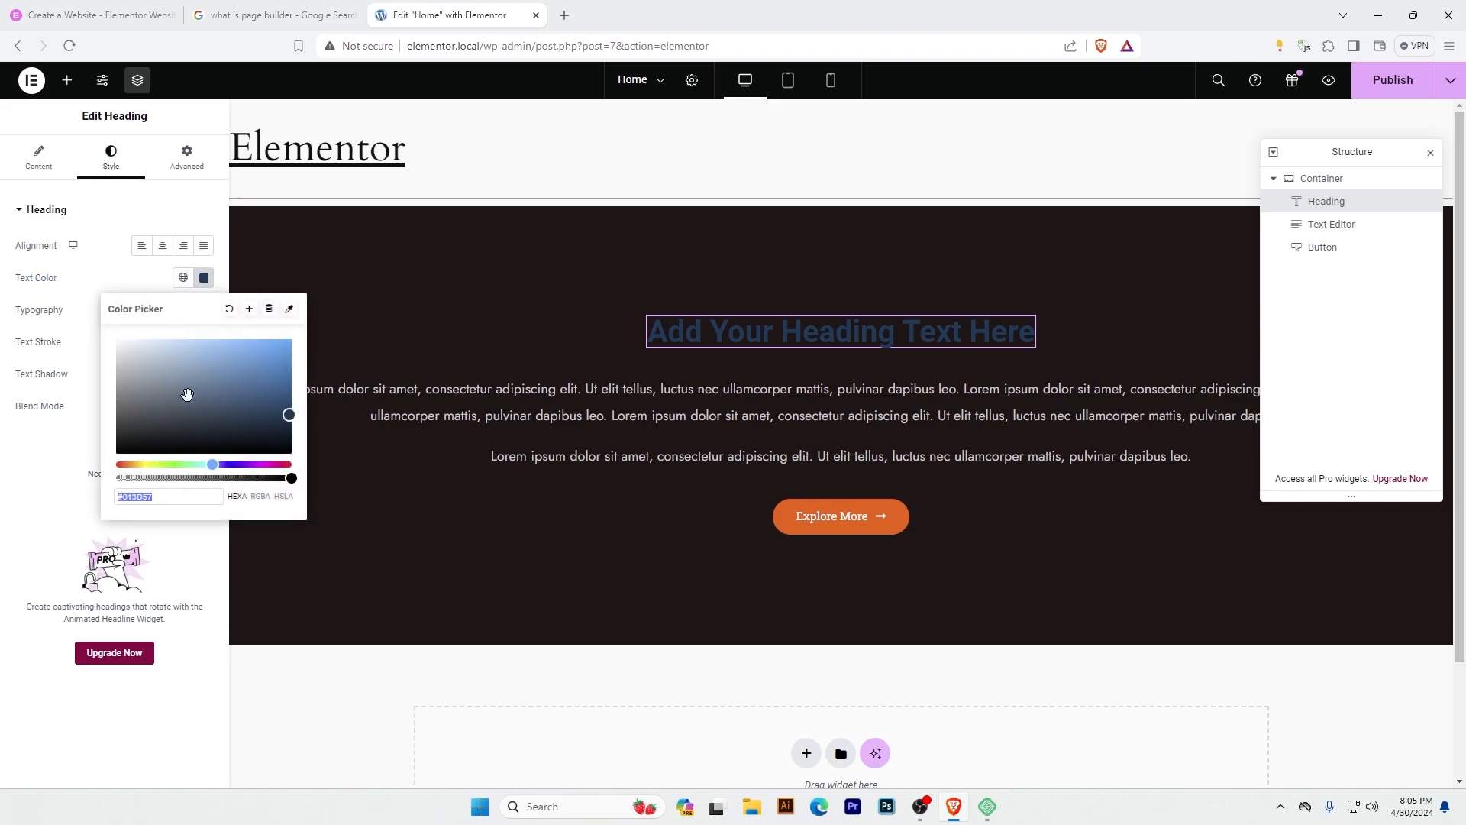
pyautogui.click(252, 369)
pyautogui.moveTo(297, 360); pyautogui.dragTo(835, 382)
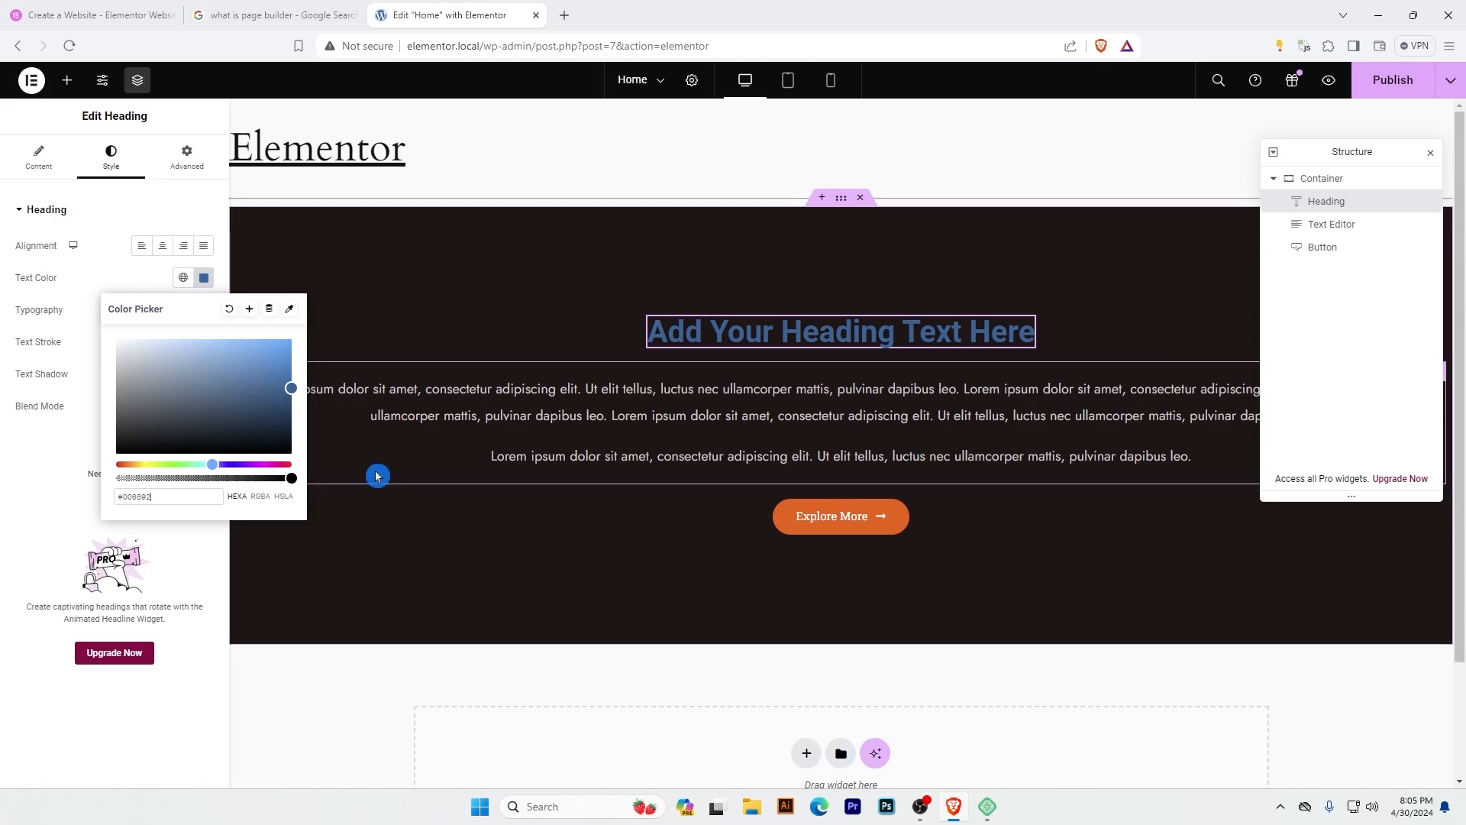
# Set the Explore More button's background color to the cyan #00EEFF.
pyautogui.click(895, 526)
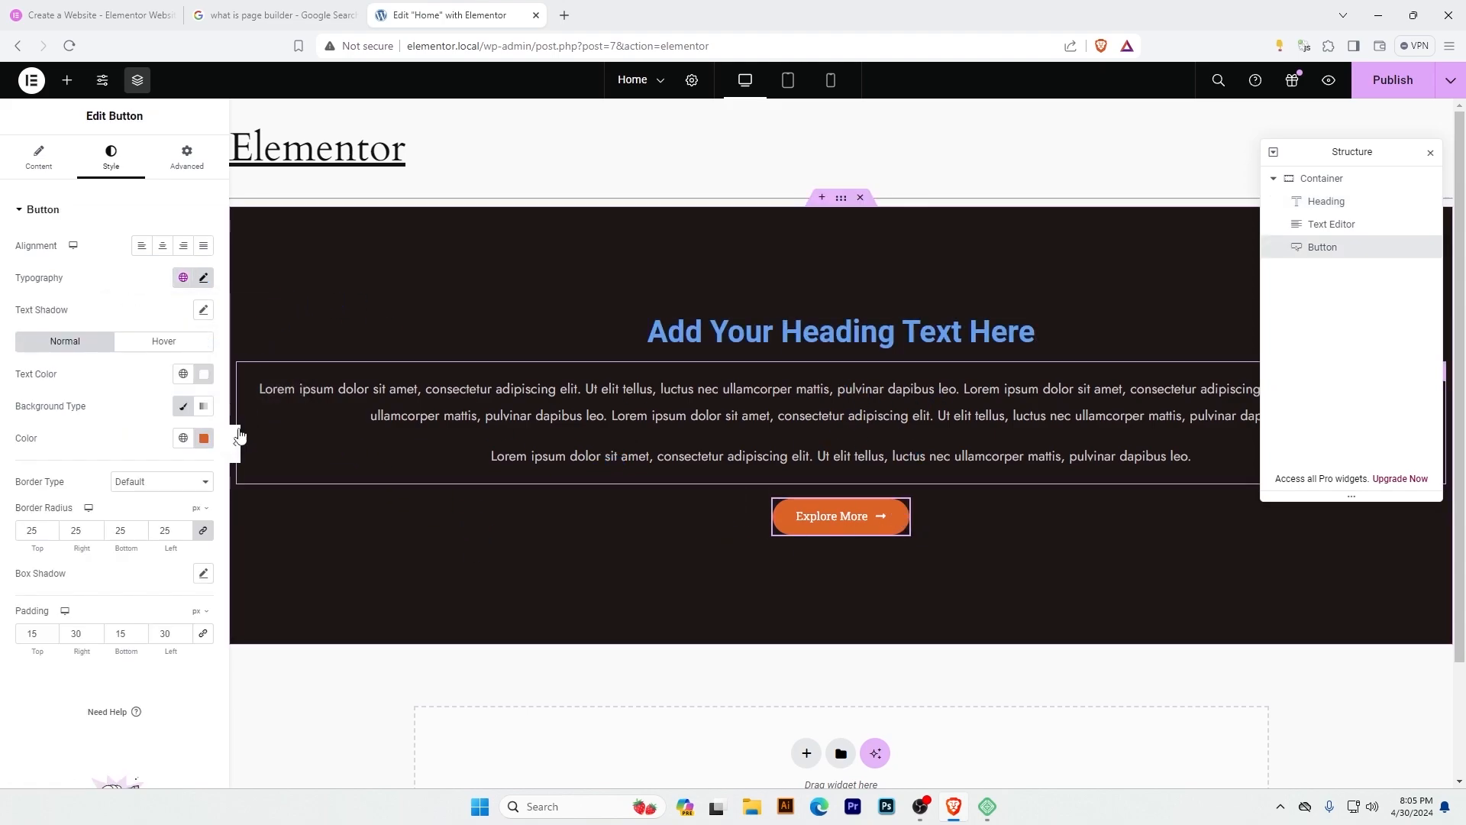
pyautogui.click(204, 439)
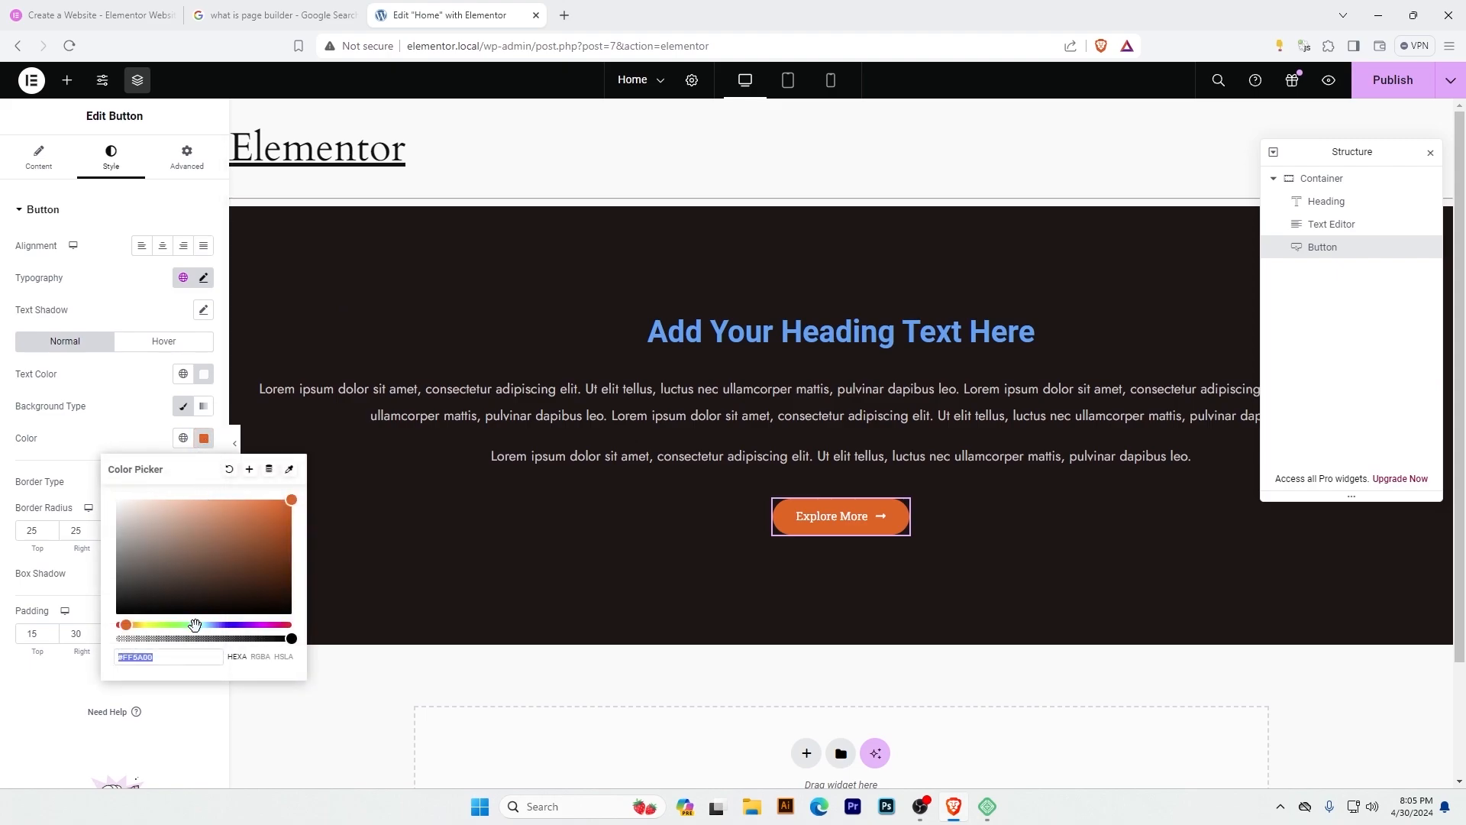
pyautogui.moveTo(195, 624); pyautogui.dragTo(205, 625)
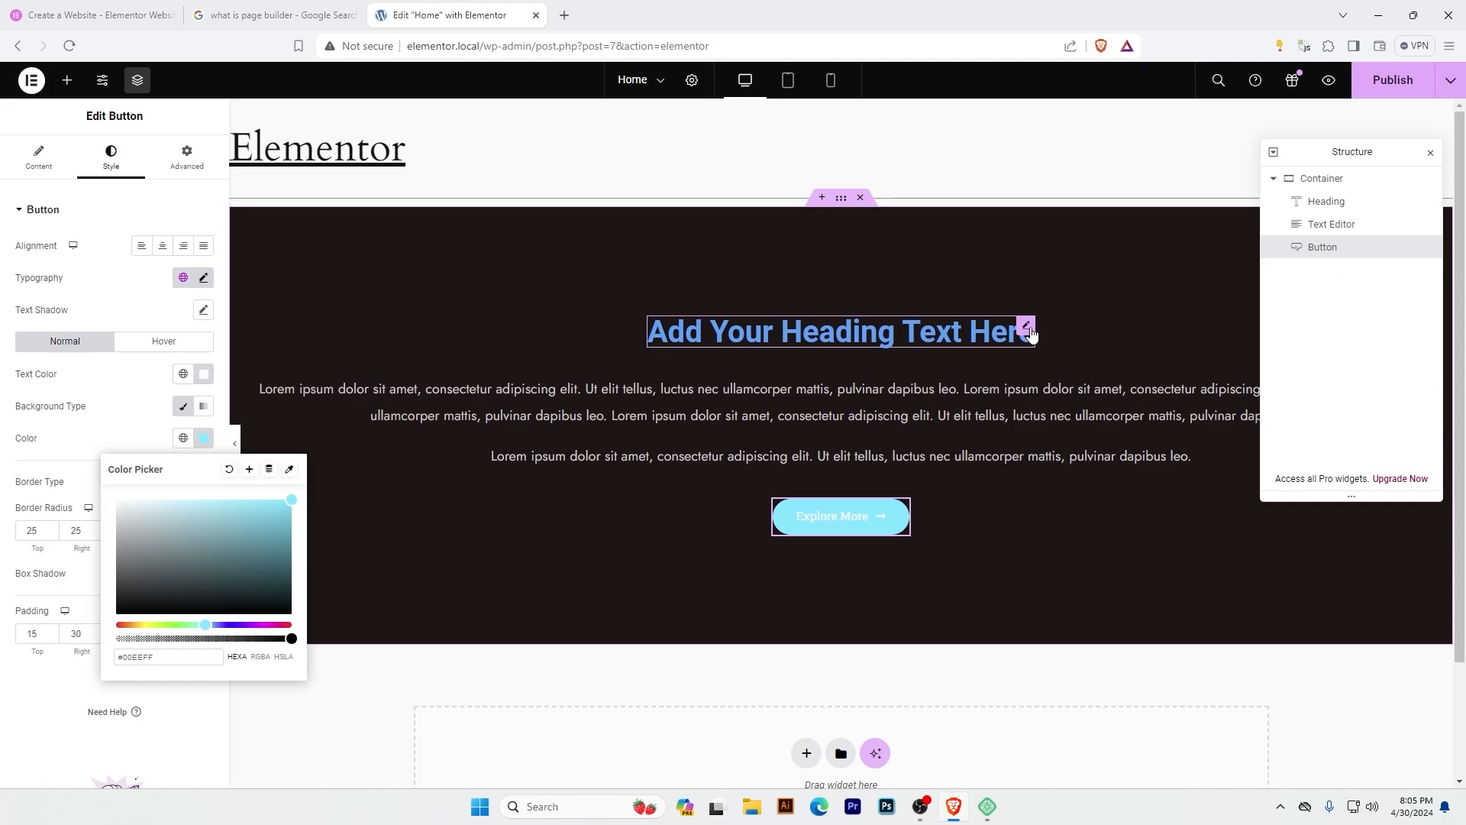
# Copy the heading's color code #00A8F1 and paste it as the Explore More button's background color.
pyautogui.click(1028, 329)
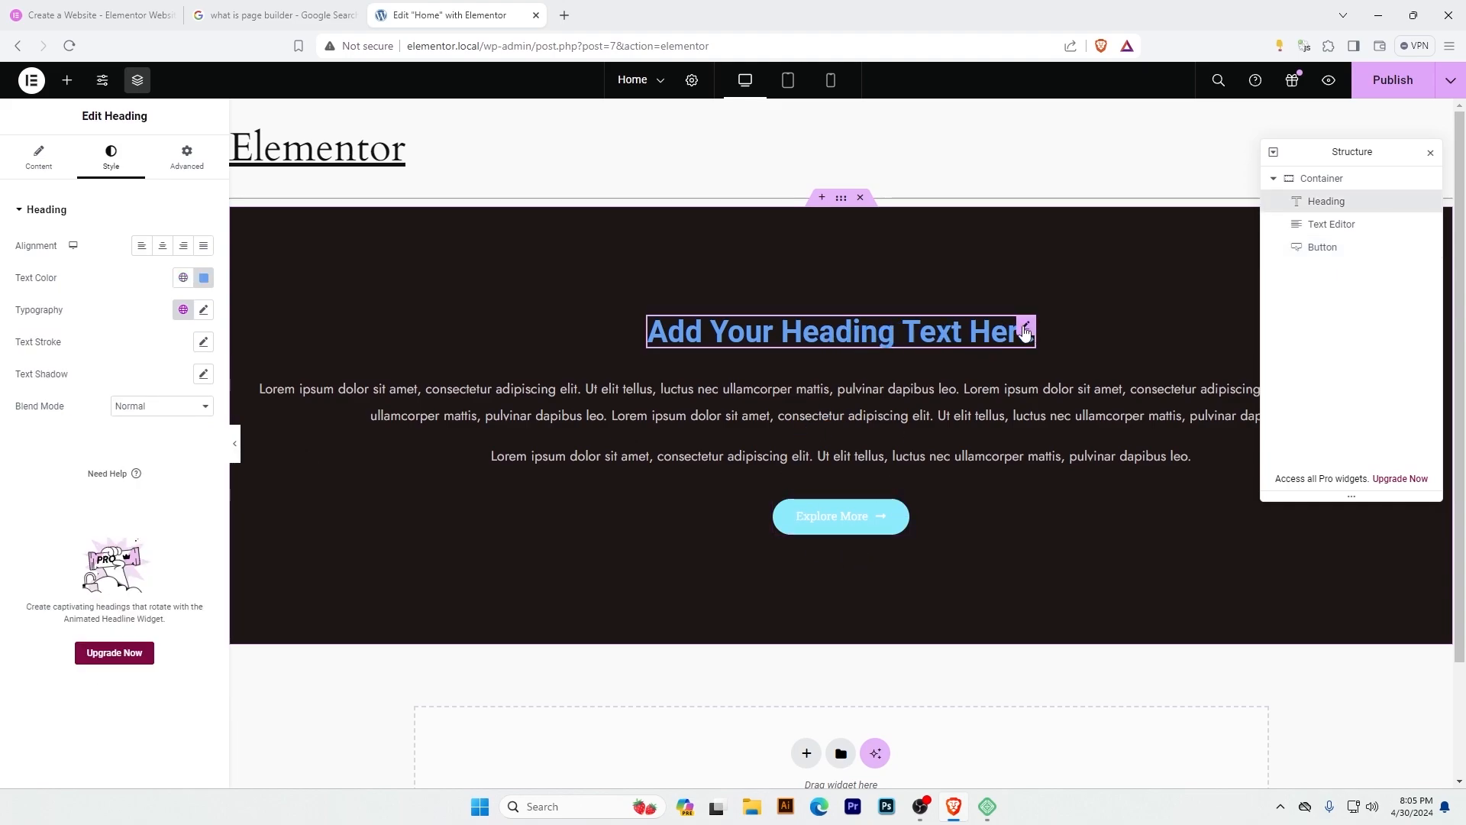
pyautogui.click(203, 277)
pyautogui.moveTo(118, 496); pyautogui.dragTo(155, 513)
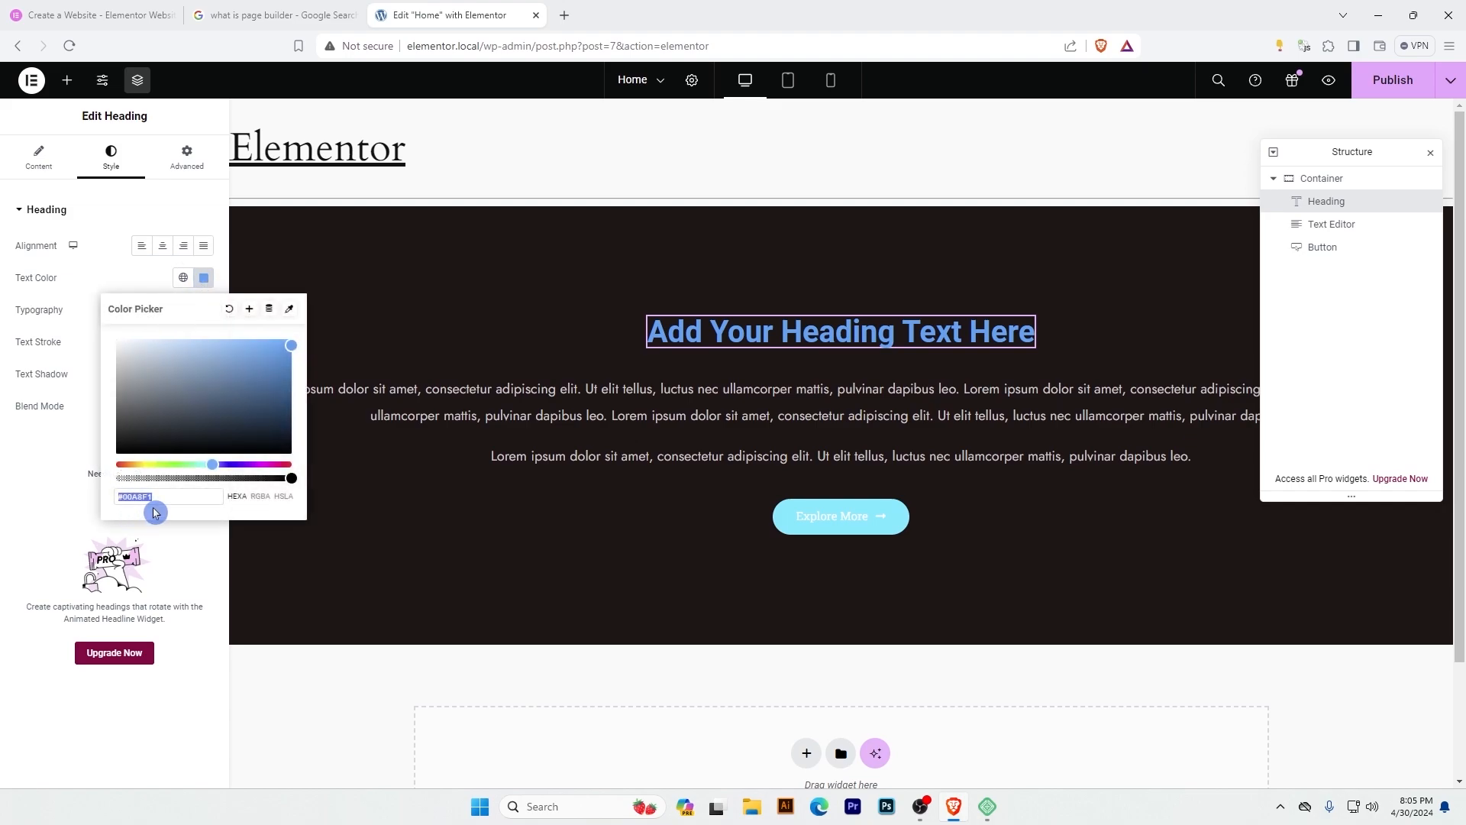
pyautogui.rightClick(134, 497)
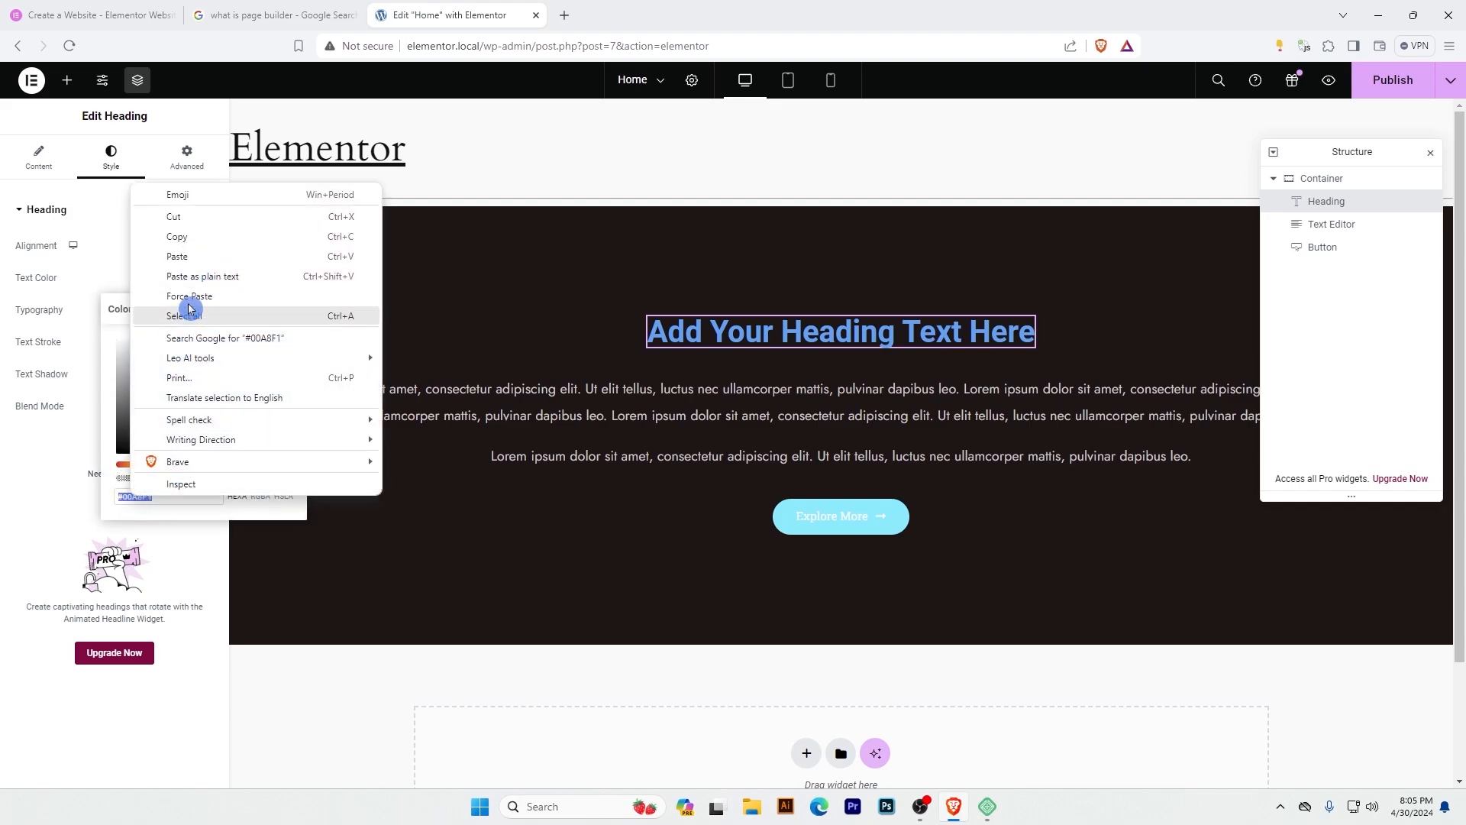
pyautogui.click(188, 239)
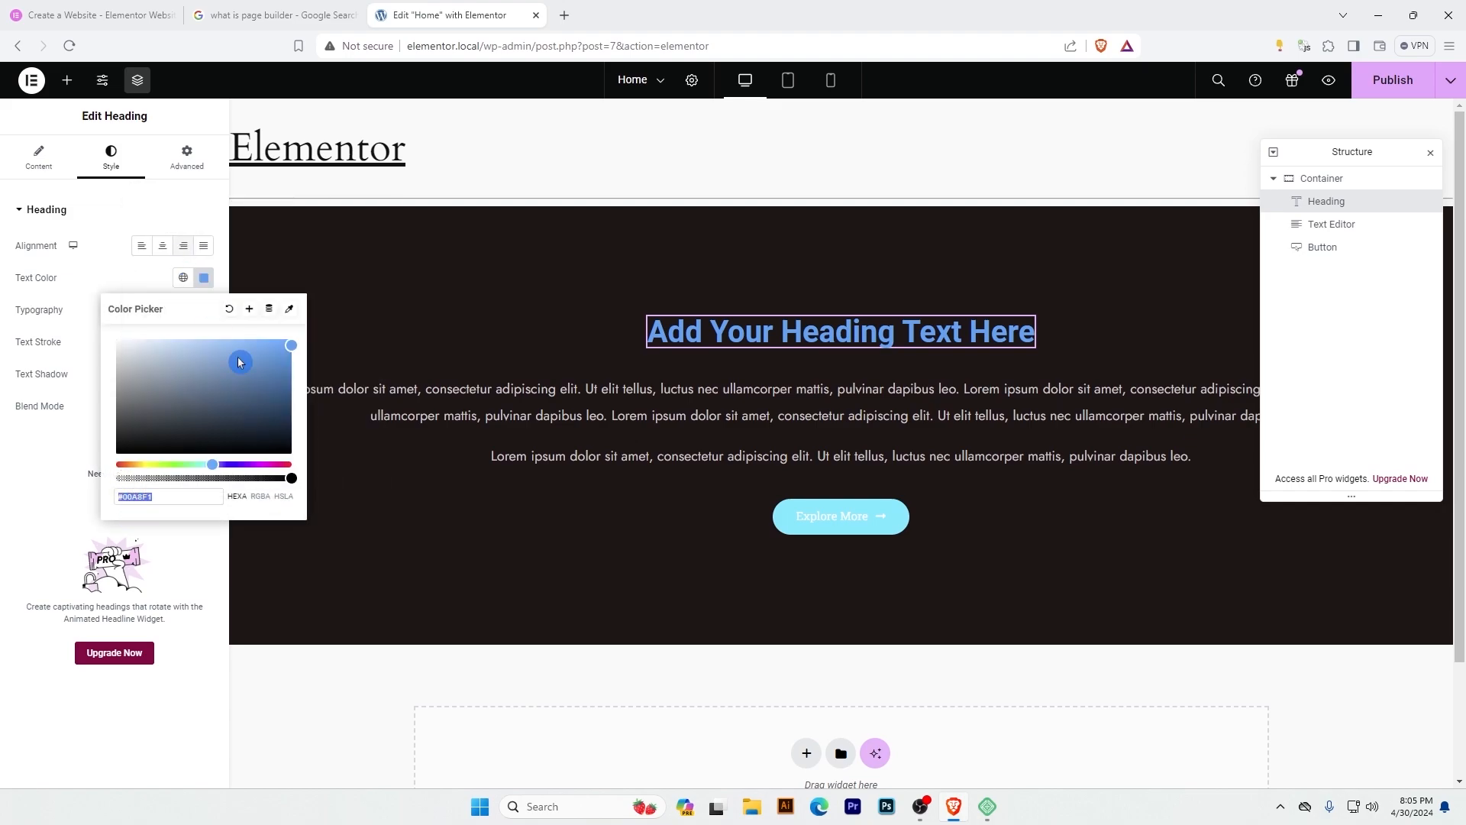
pyautogui.click(894, 507)
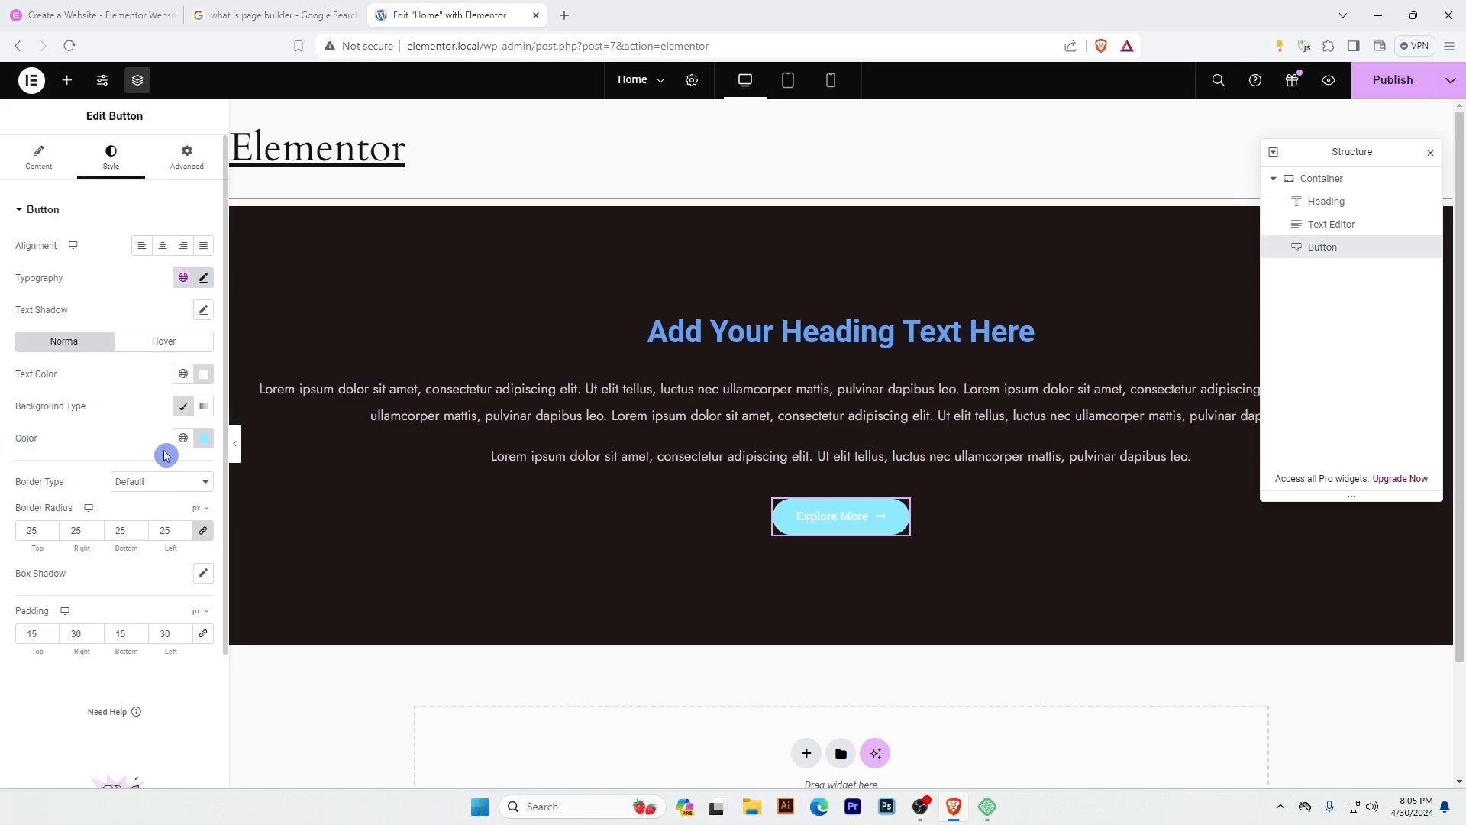
pyautogui.click(204, 440)
pyautogui.click(233, 660)
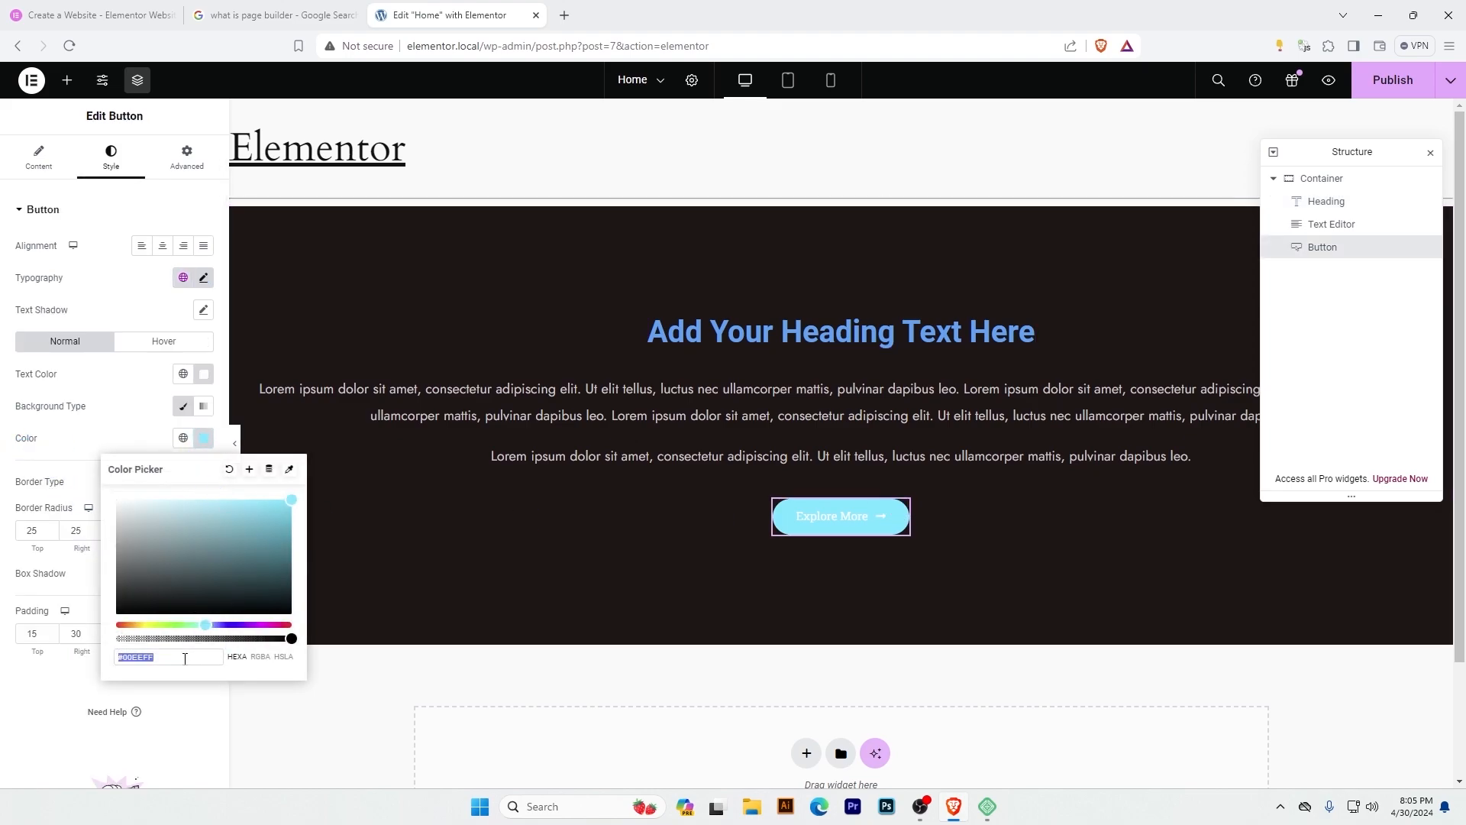
pyautogui.hotkey('ctrl', 'v')
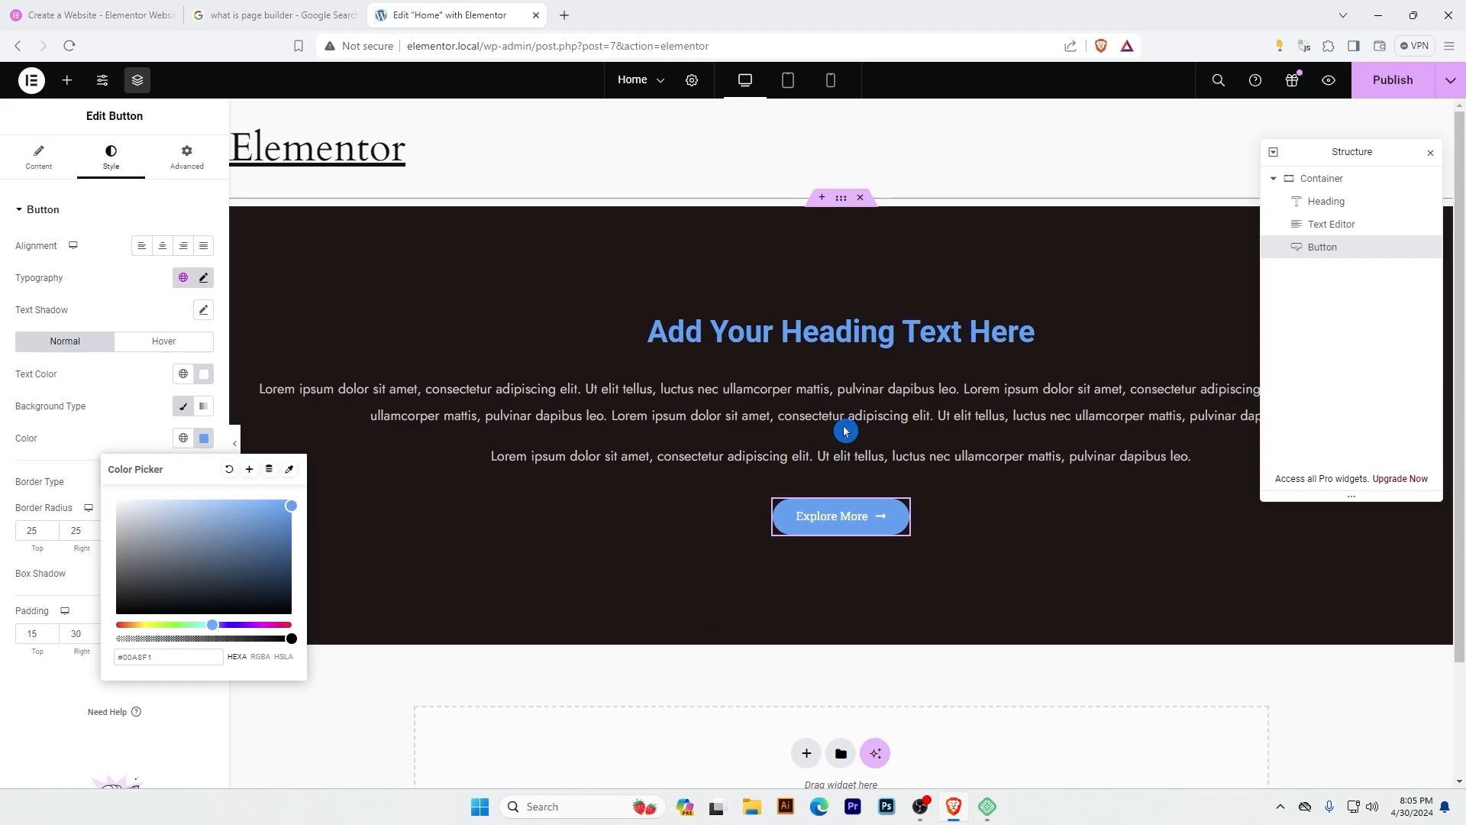
pyautogui.click(525, 608)
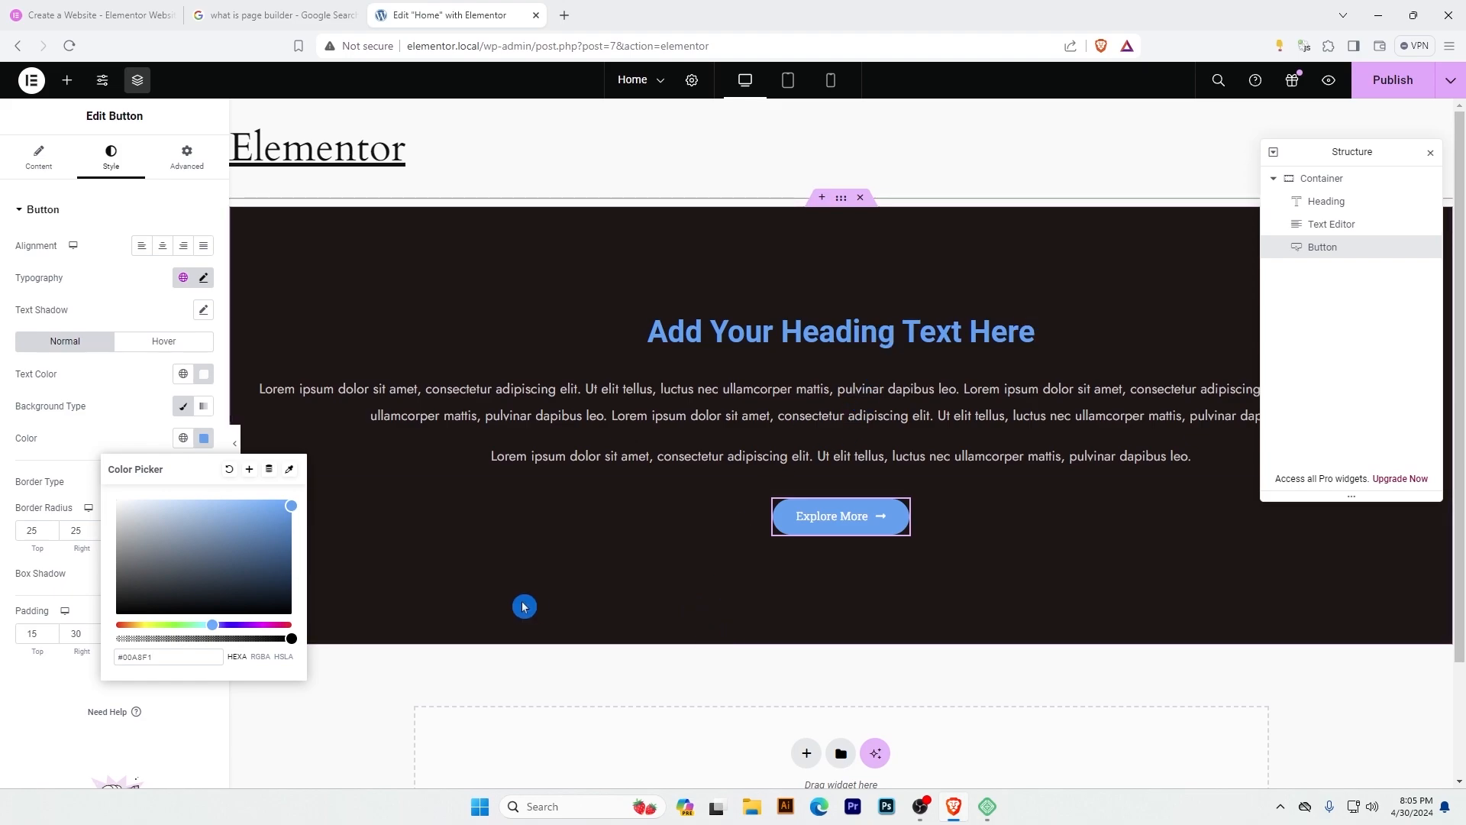
# Upload Blur Bg.png from the Figma2Elementor-2 folder and set it as the container's background image.
pyautogui.click(1325, 182)
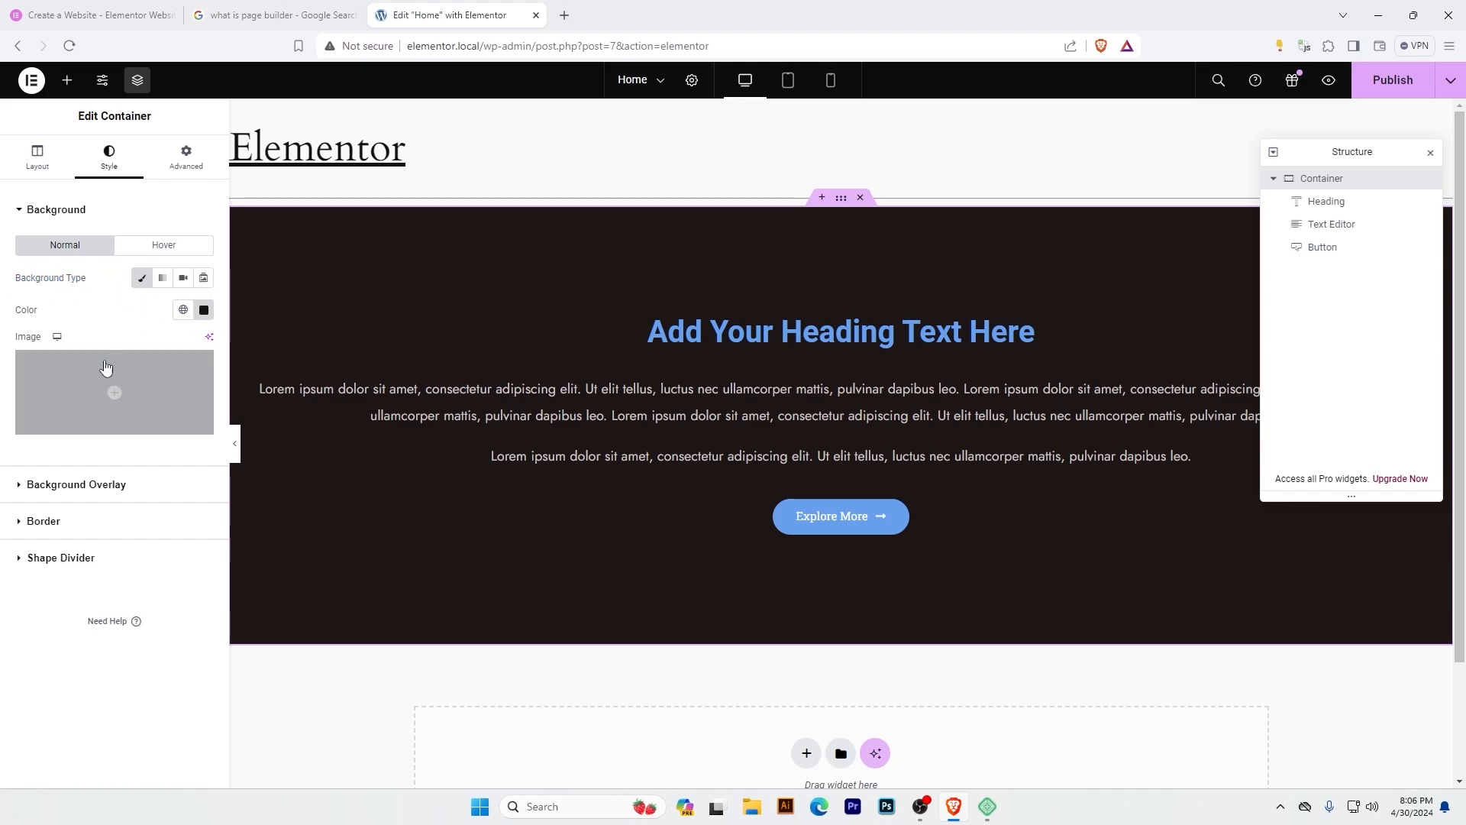
pyautogui.moveTo(120, 405)
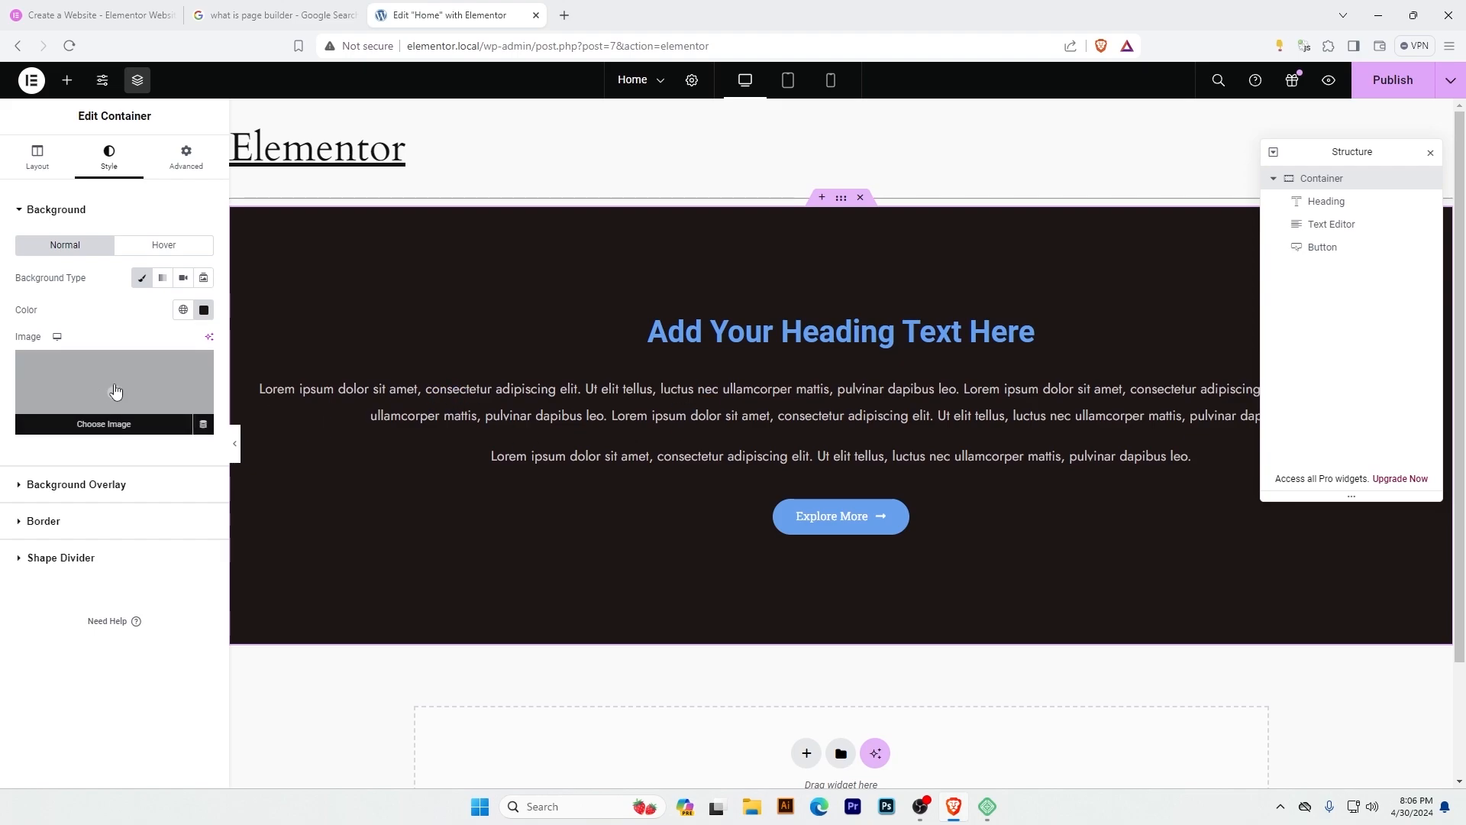
pyautogui.click(116, 391)
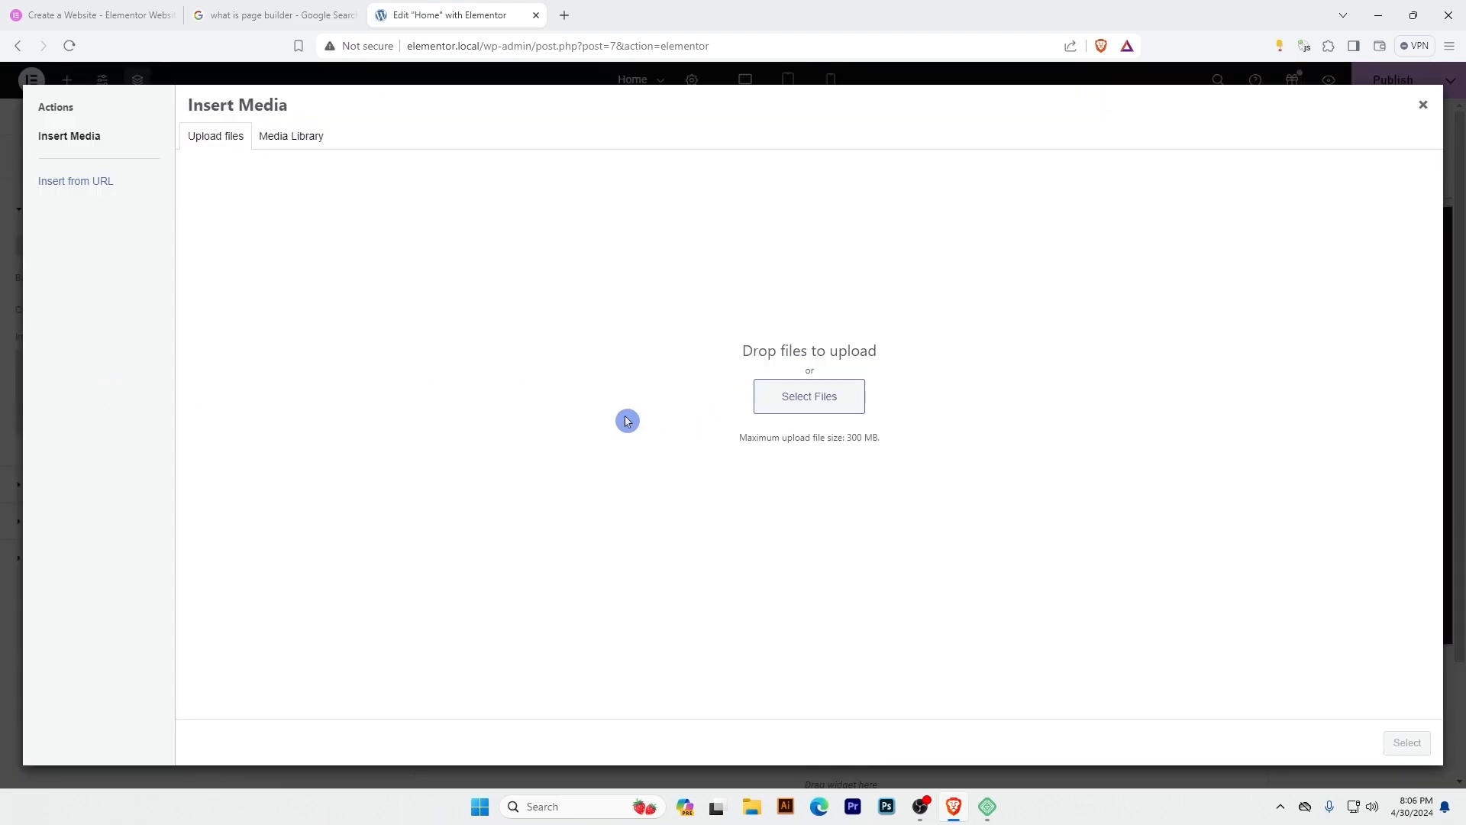
pyautogui.click(296, 143)
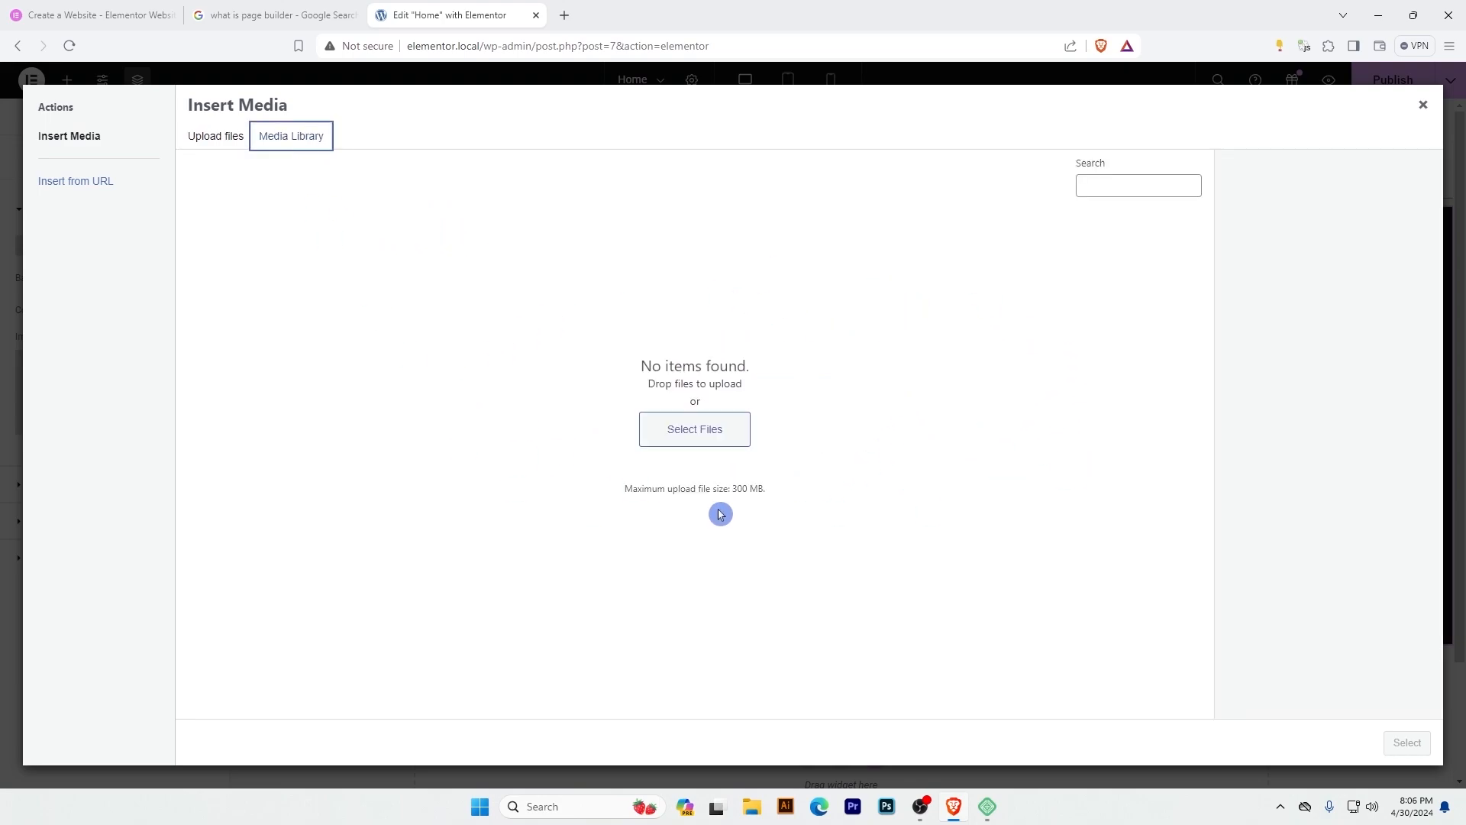
pyautogui.click(694, 444)
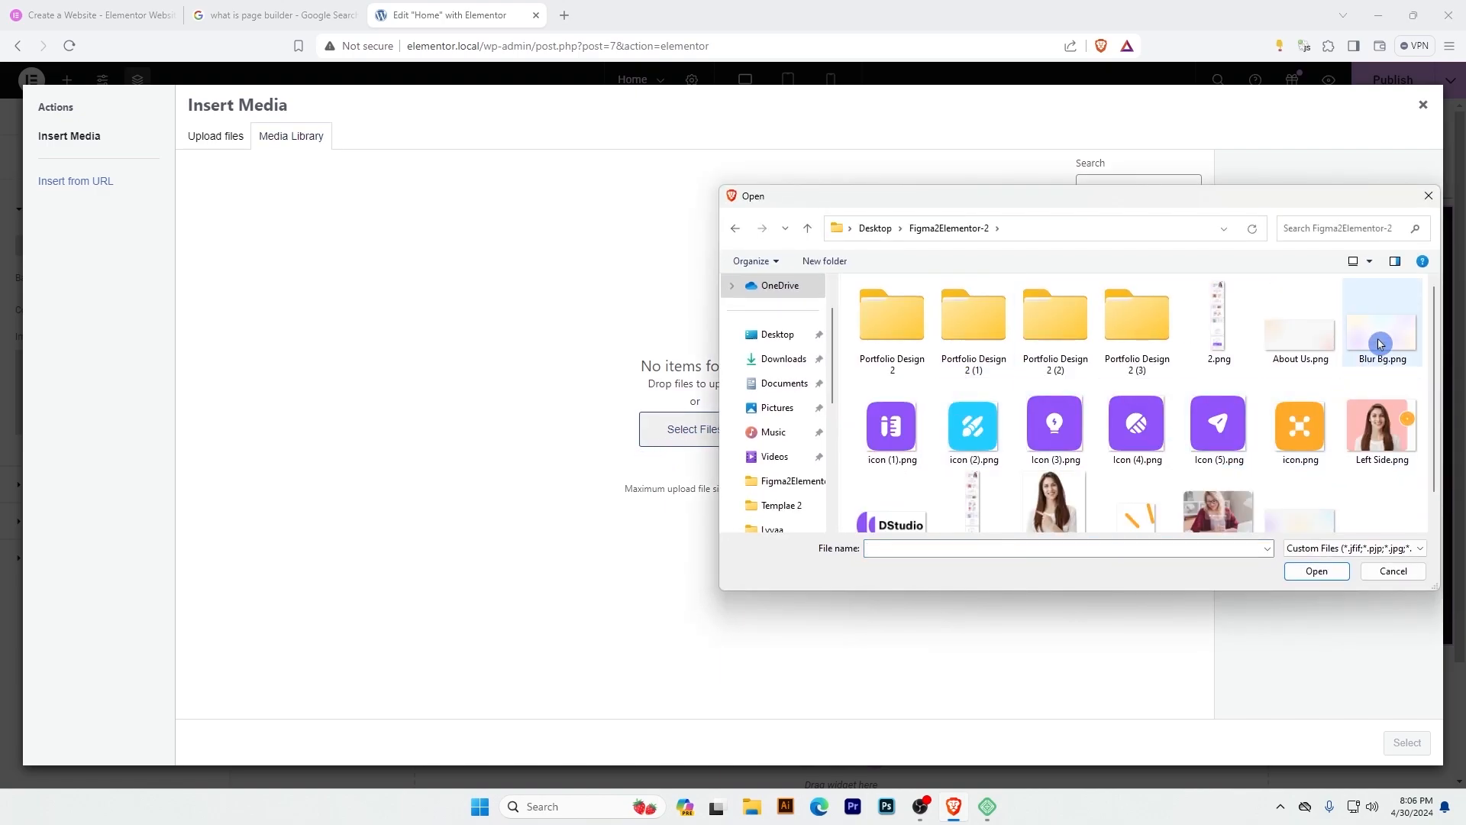
pyautogui.click(1381, 344)
pyautogui.scroll(-1, 1345, 497)
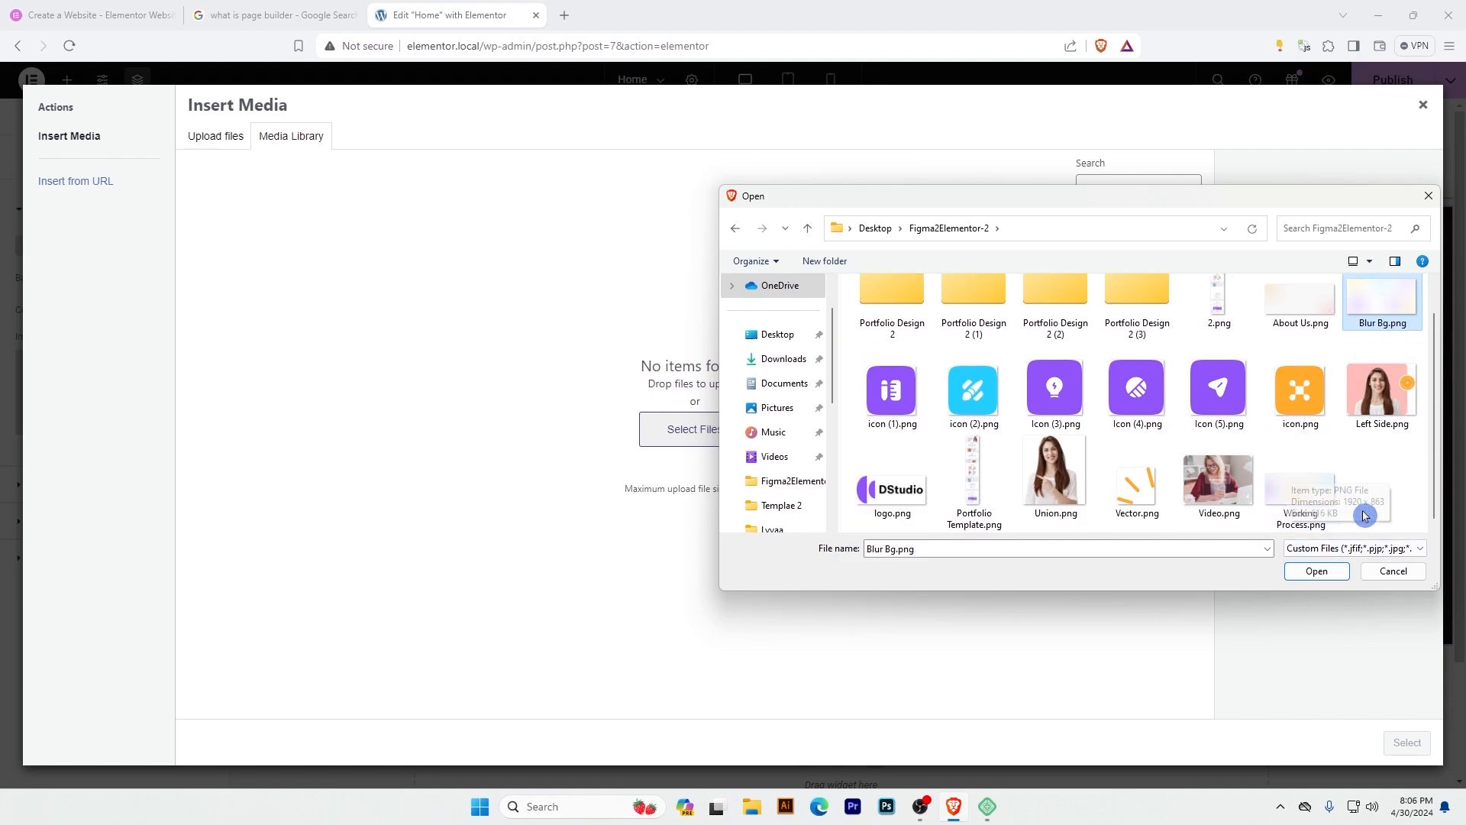
pyautogui.click(1319, 573)
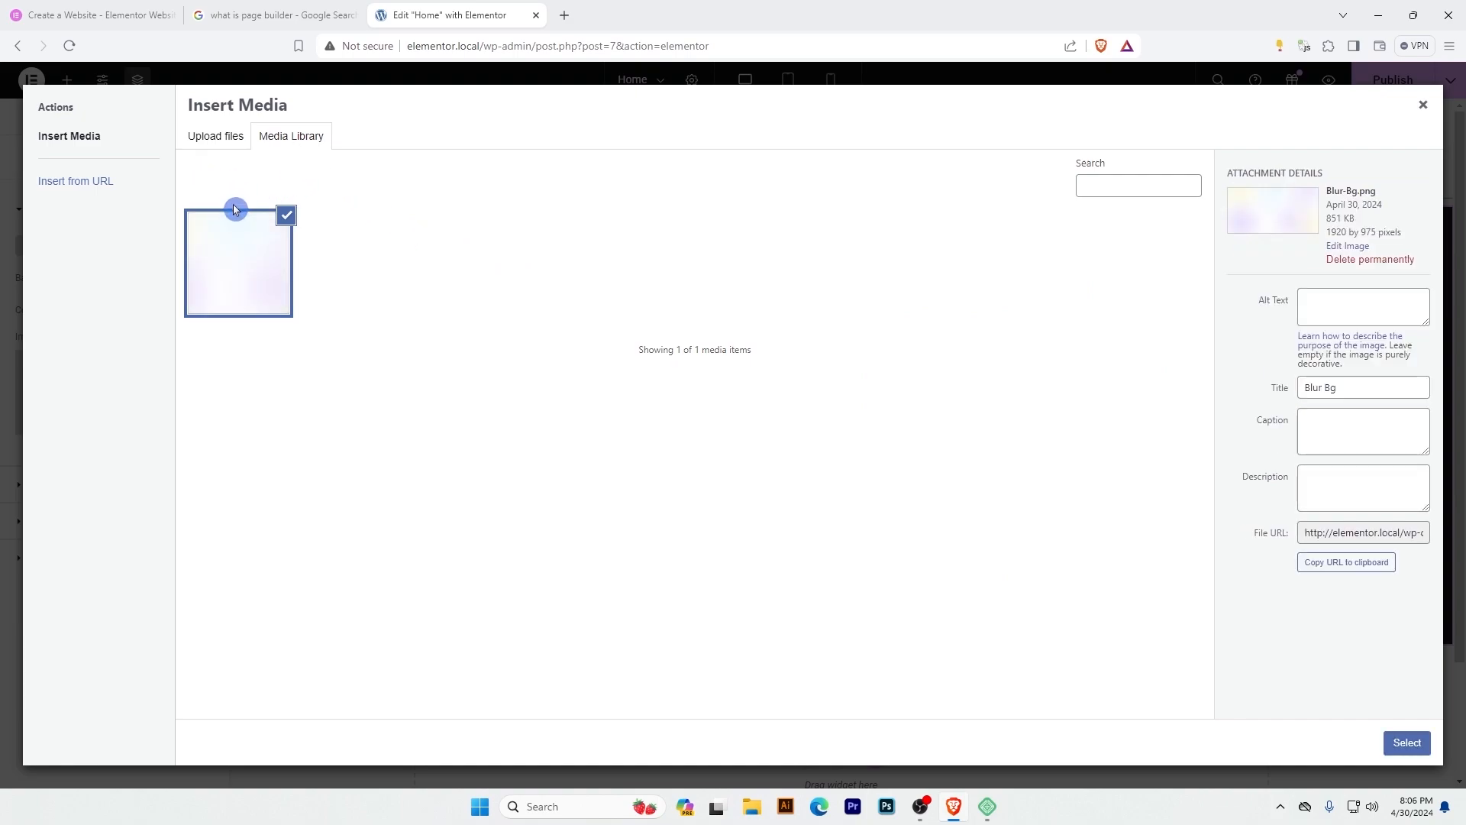
pyautogui.click(1407, 743)
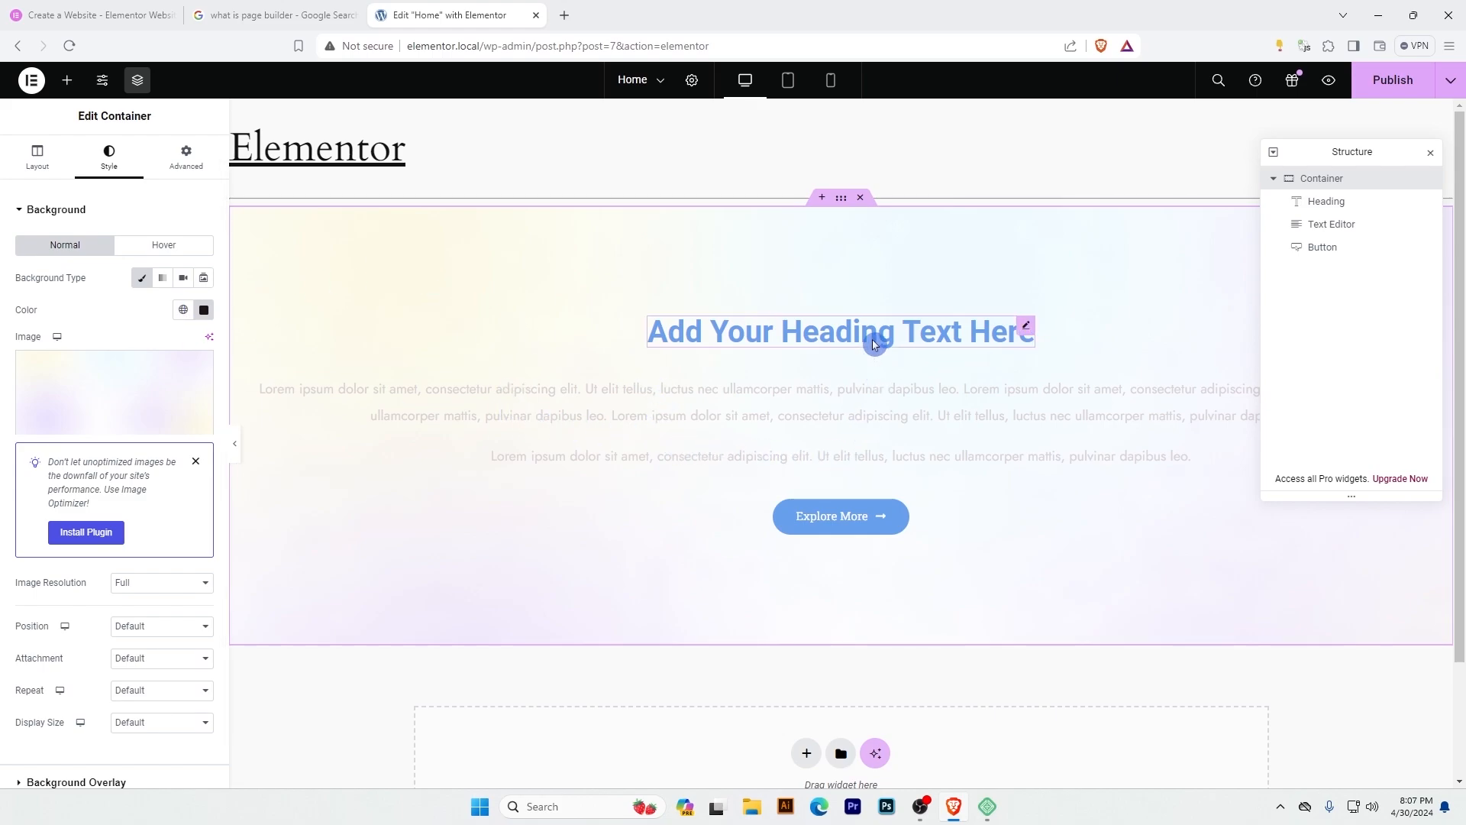
# Change the heading's text color to a dark navy blue.
pyautogui.click(1028, 328)
pyautogui.click(203, 278)
pyautogui.click(231, 418)
# Set the Explore More button's background color to the orange #F15B00.
pyautogui.click(896, 512)
pyautogui.click(203, 438)
pyautogui.click(127, 626)
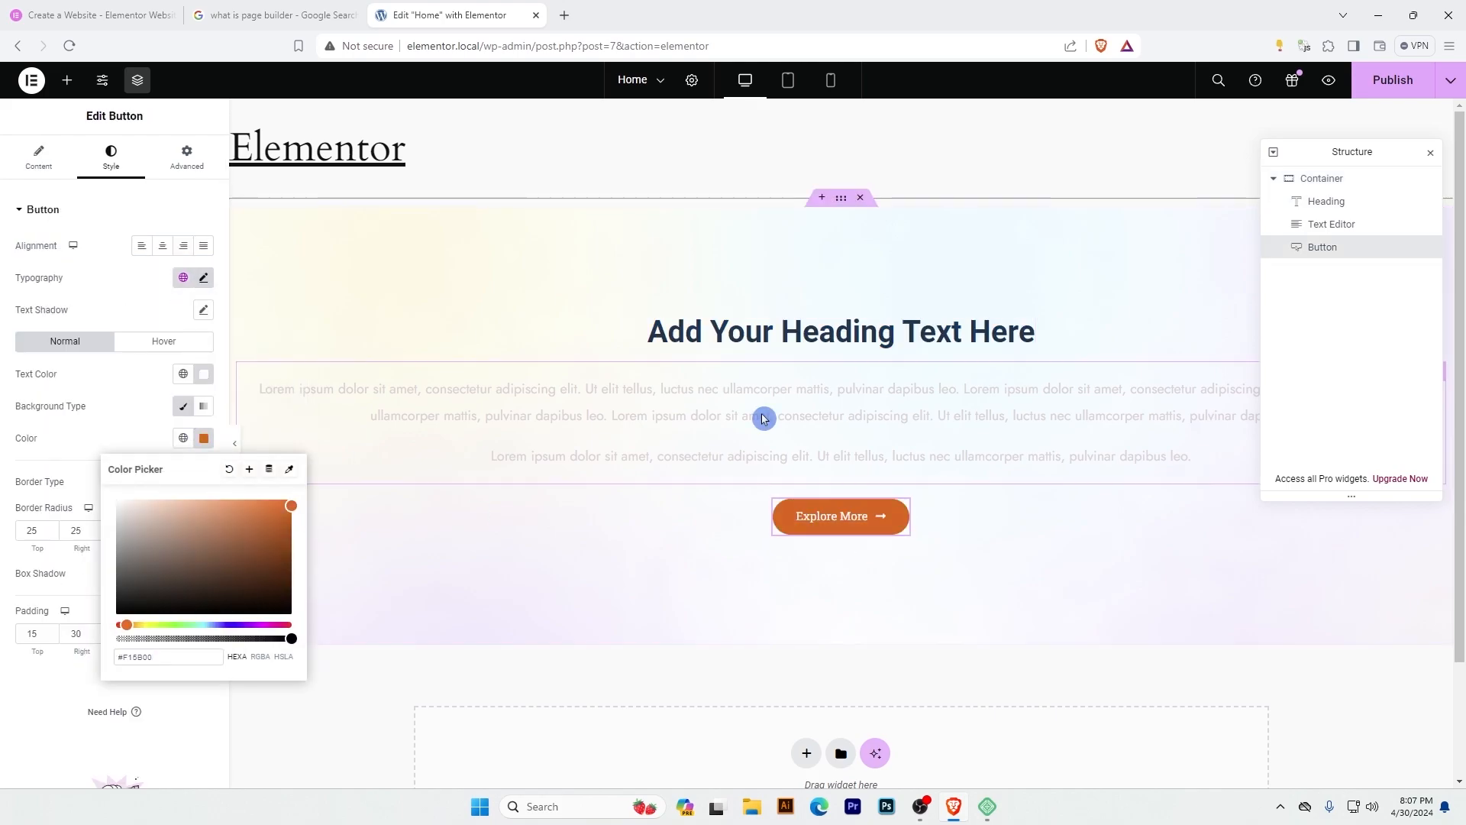
# Change the Text Editor widget's text color to black.
pyautogui.click(763, 419)
pyautogui.click(204, 283)
pyautogui.moveTo(184, 387); pyautogui.dragTo(226, 451)
# Adjust the Explore More button's background color to the lighter orange #FF7309.
pyautogui.click(897, 522)
pyautogui.click(203, 438)
pyautogui.click(130, 626)
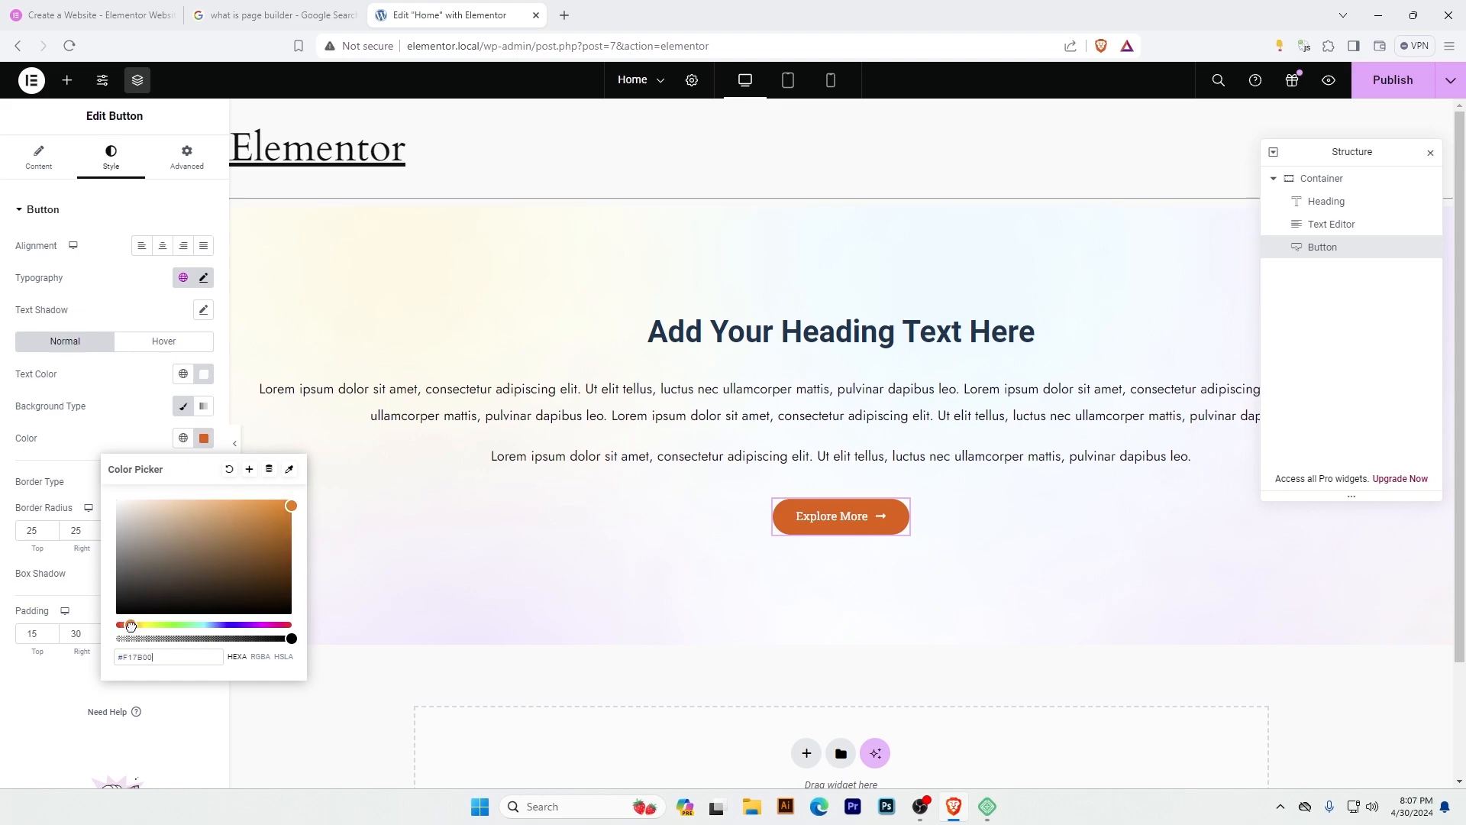
pyautogui.click(139, 604)
pyautogui.click(139, 626)
pyautogui.click(285, 508)
pyautogui.click(125, 625)
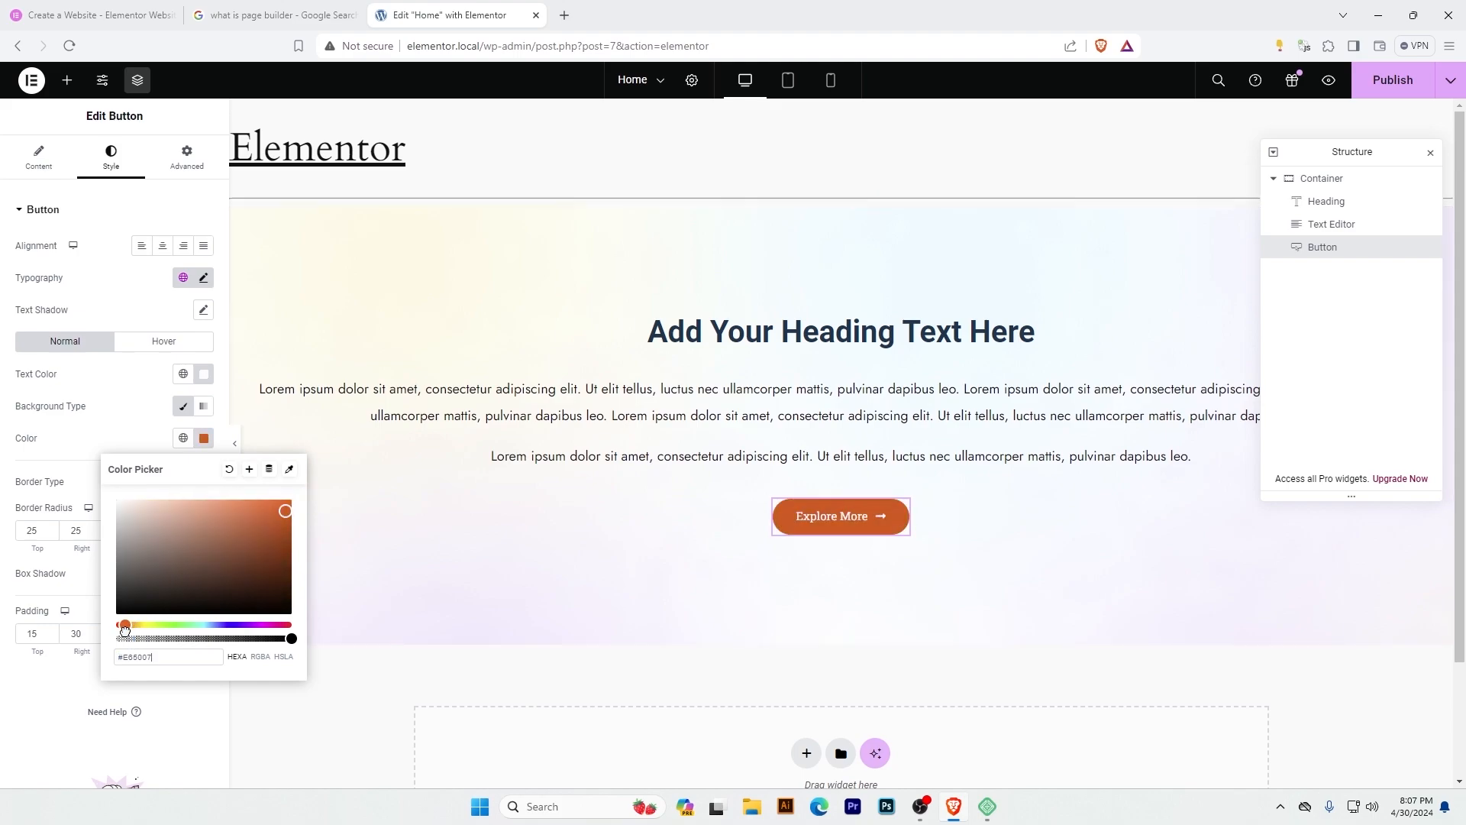
pyautogui.click(128, 626)
pyautogui.click(281, 500)
pyautogui.click(125, 382)
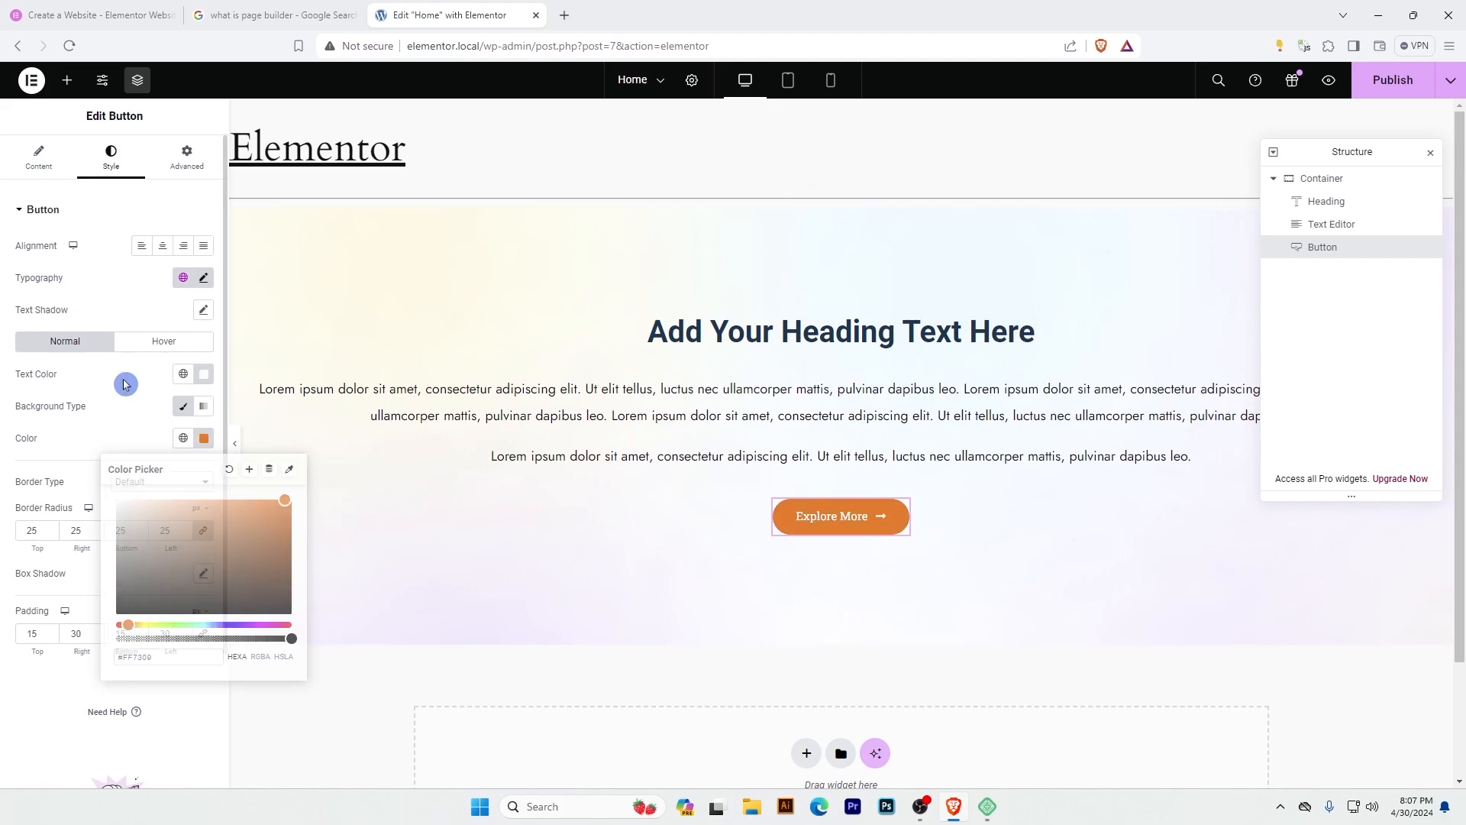
# Try the Medium - 300 x 300 and Medium Large - 768 resolutions for the container's background image.
pyautogui.click(1322, 178)
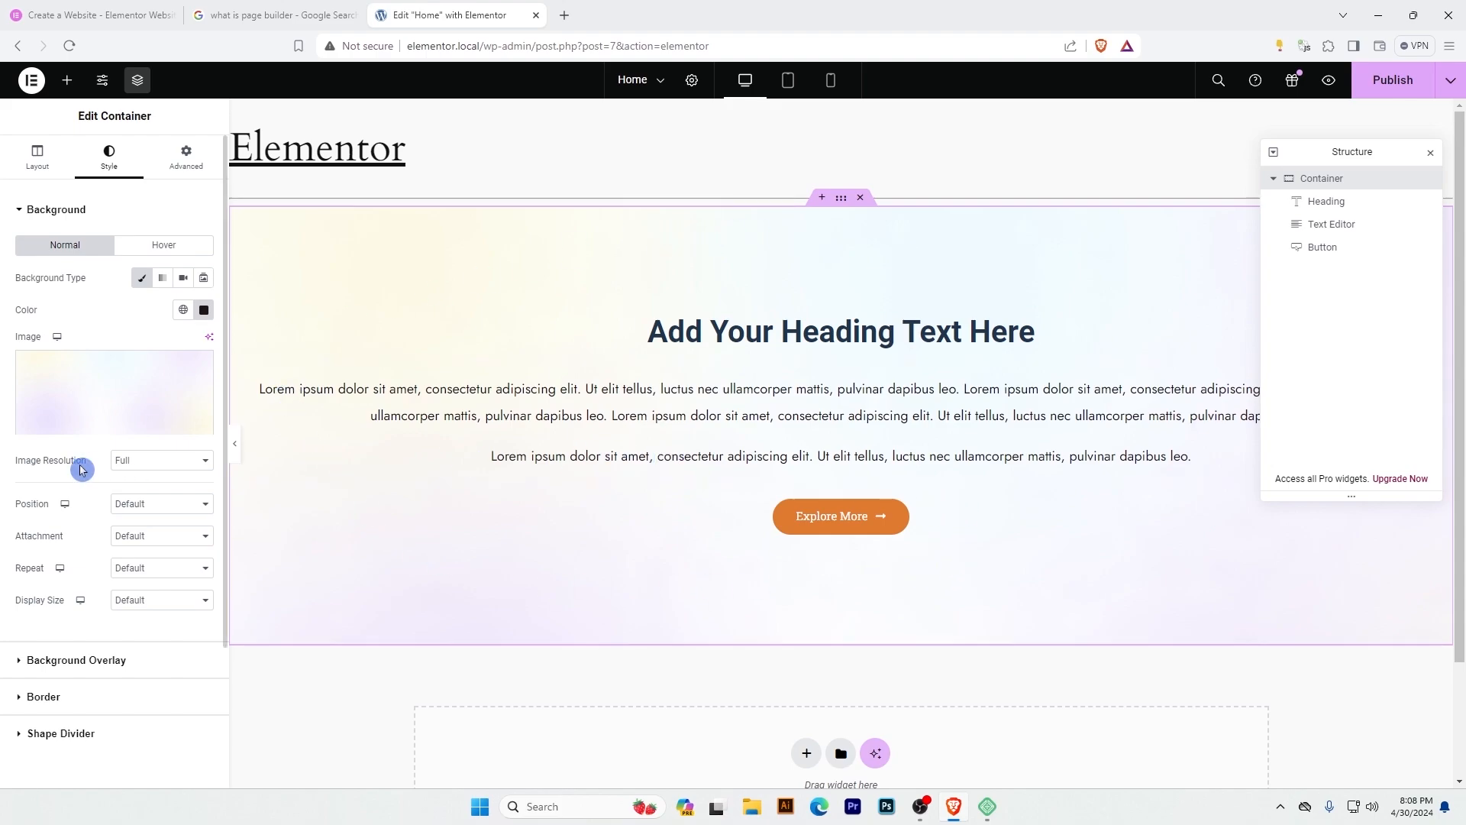
pyautogui.click(141, 464)
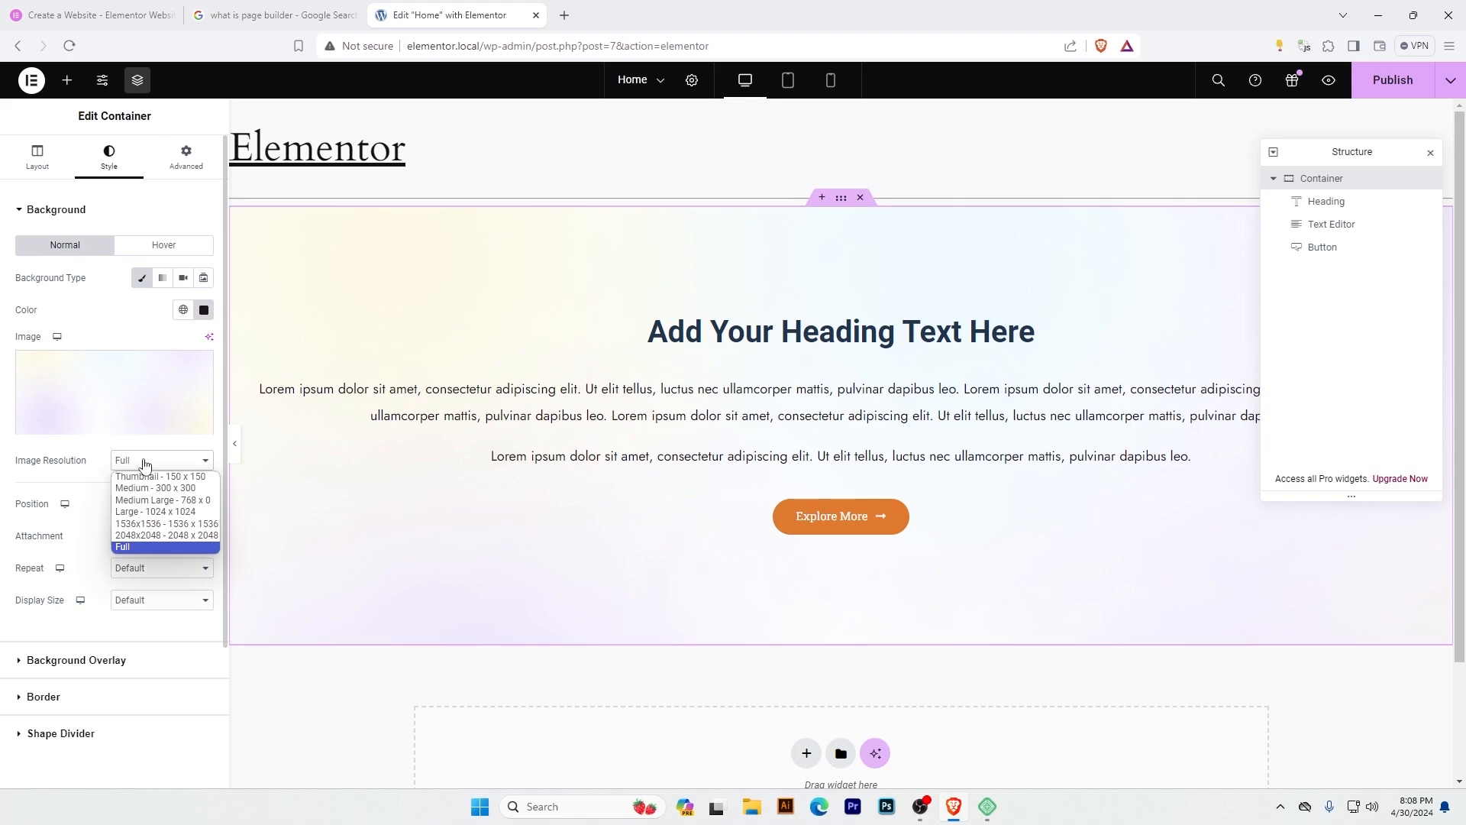
pyautogui.click(193, 491)
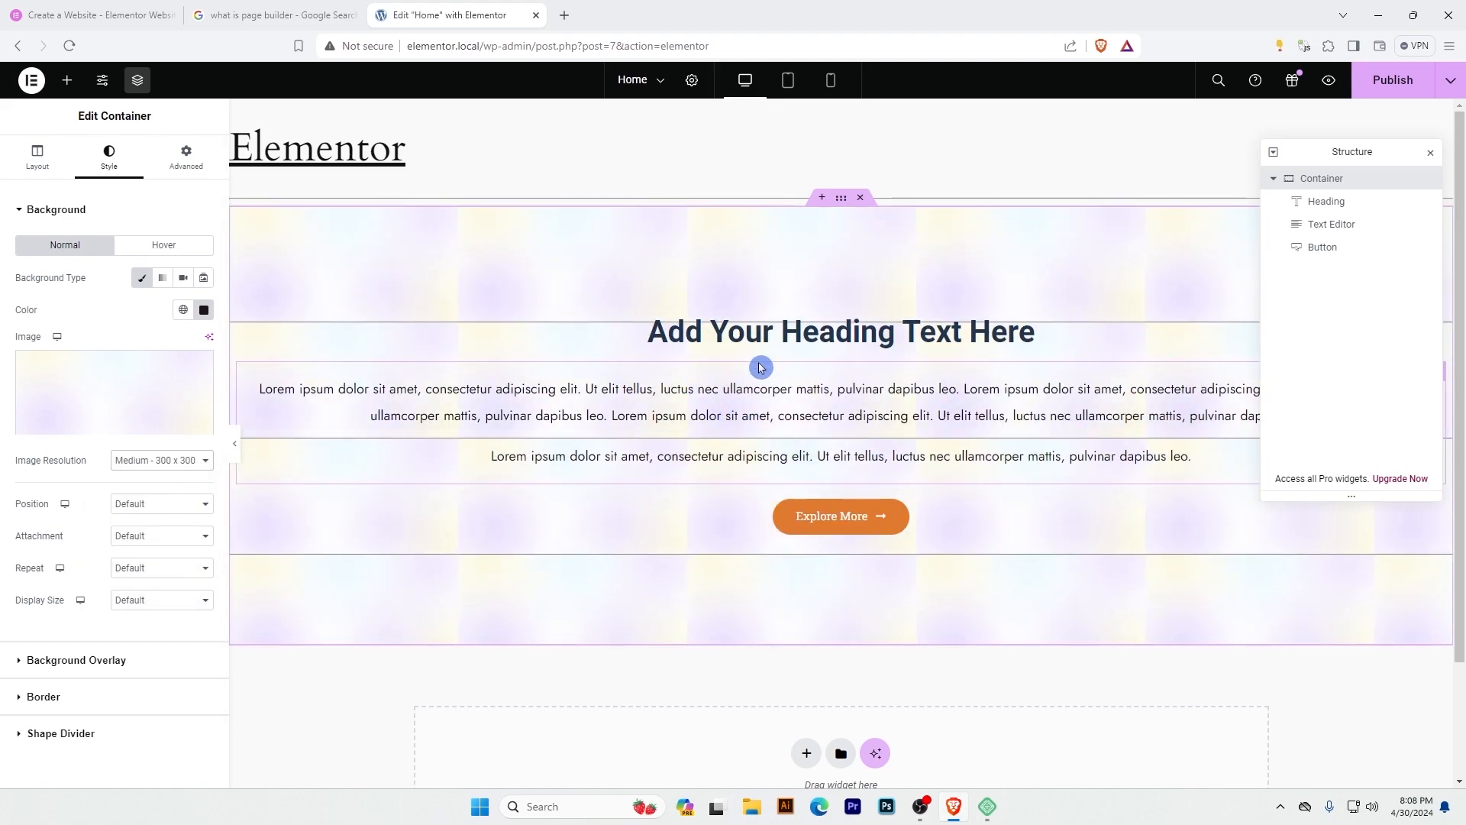
pyautogui.click(147, 464)
pyautogui.click(147, 501)
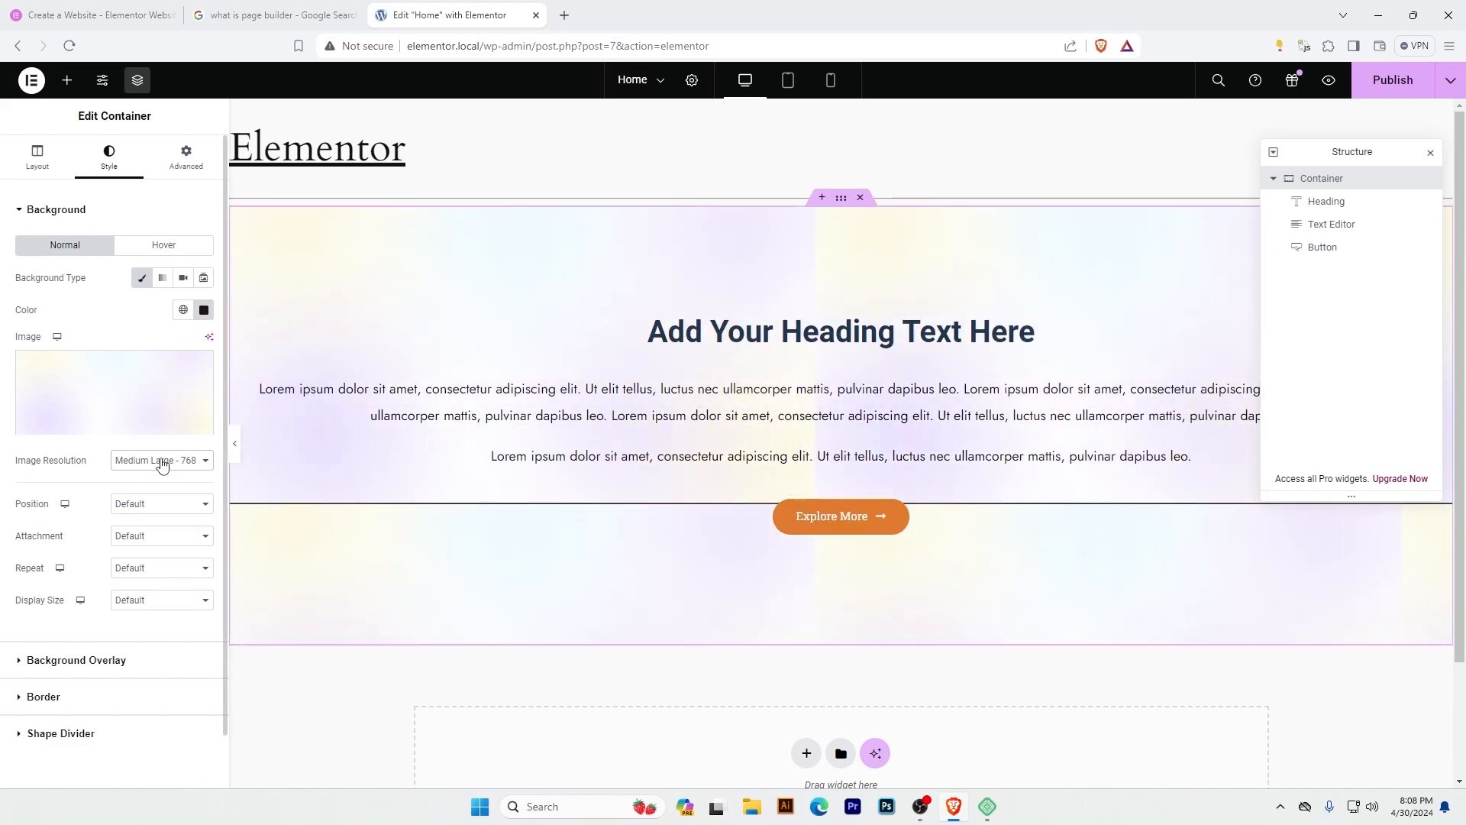
# Set the container's background image position to Center Center and its resolution to Medium - 300 x 300.
pyautogui.click(134, 509)
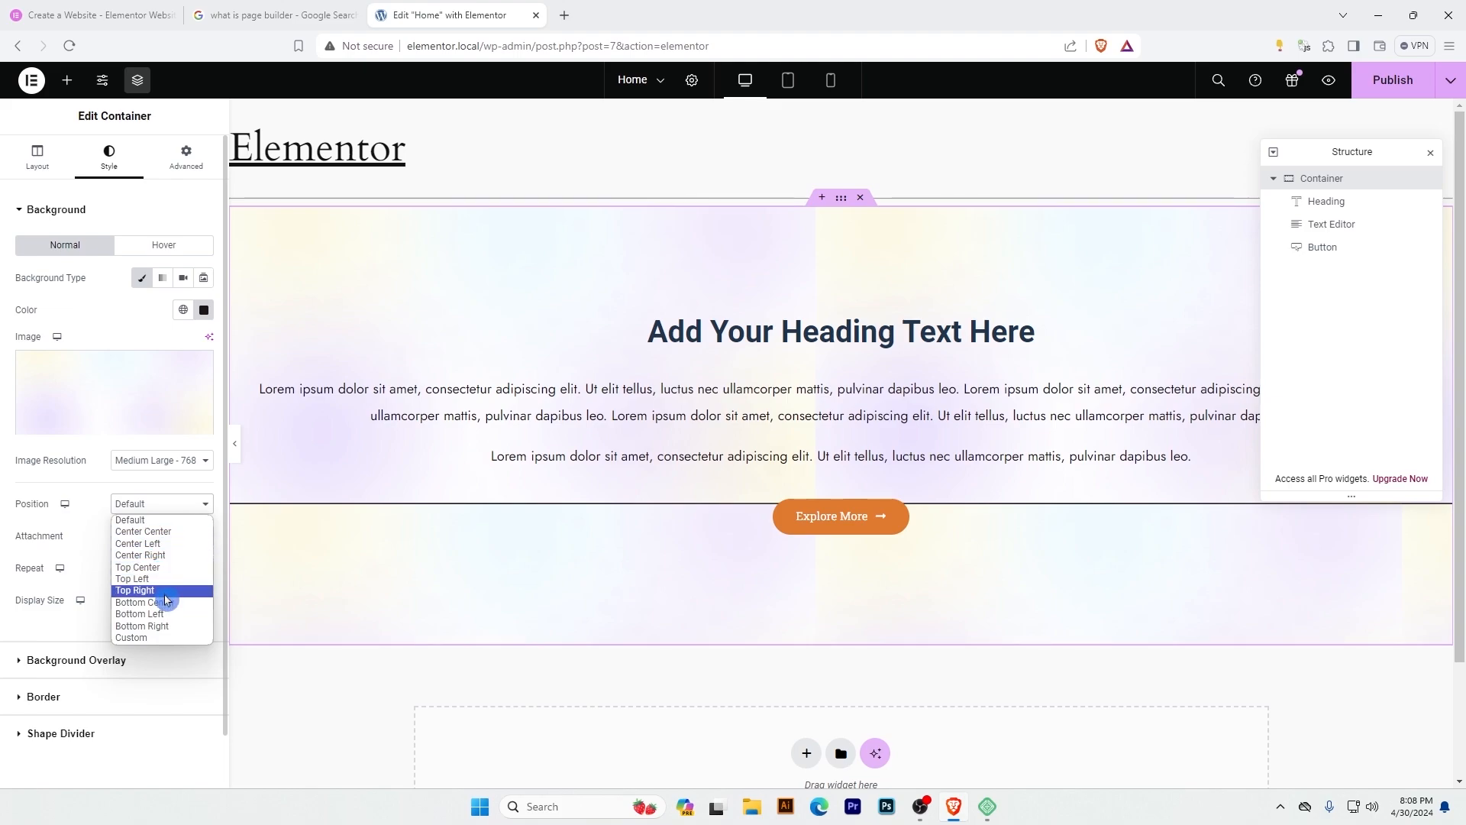
pyautogui.click(172, 531)
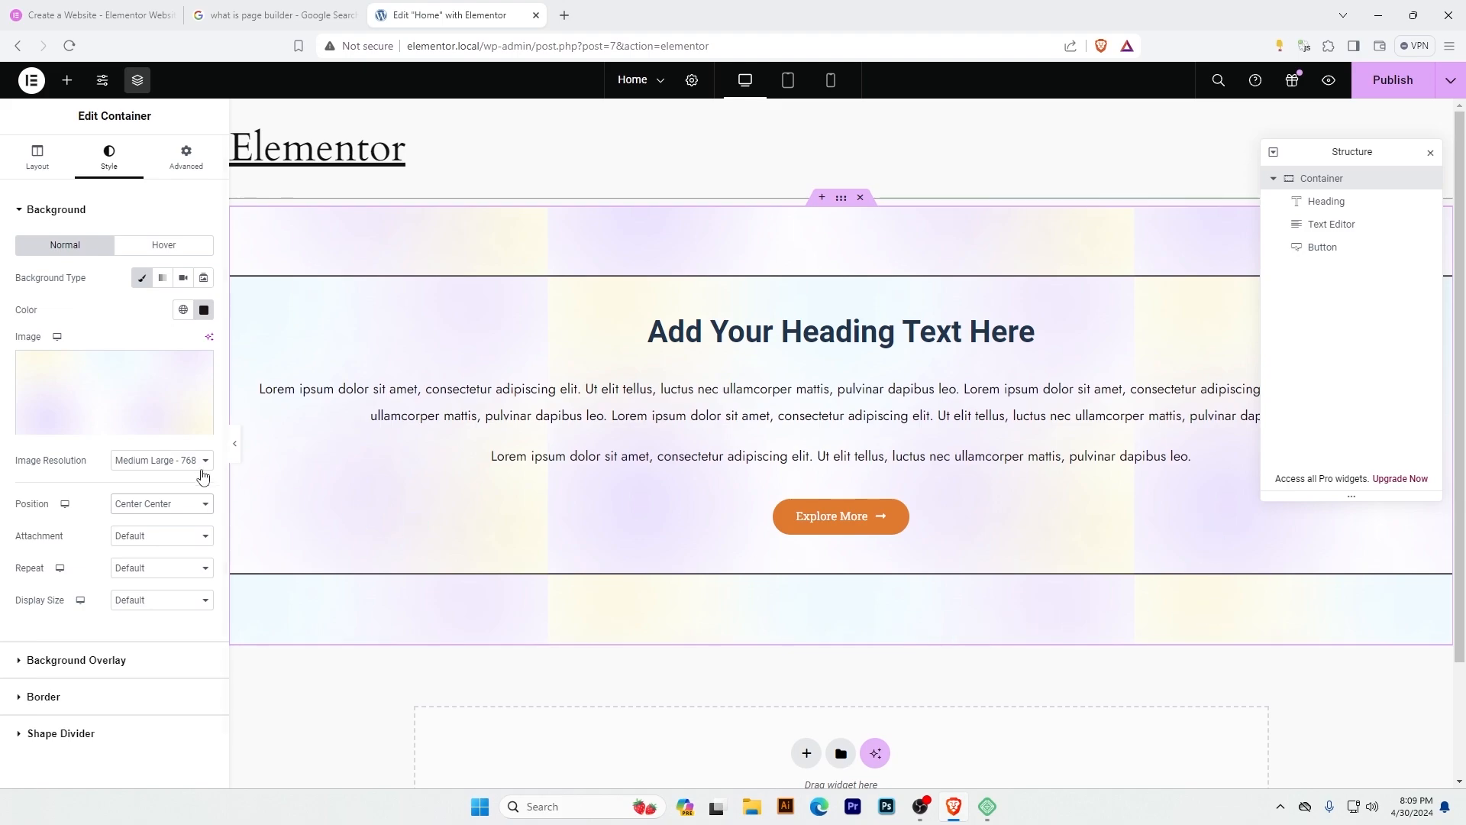
pyautogui.click(153, 461)
pyautogui.click(157, 489)
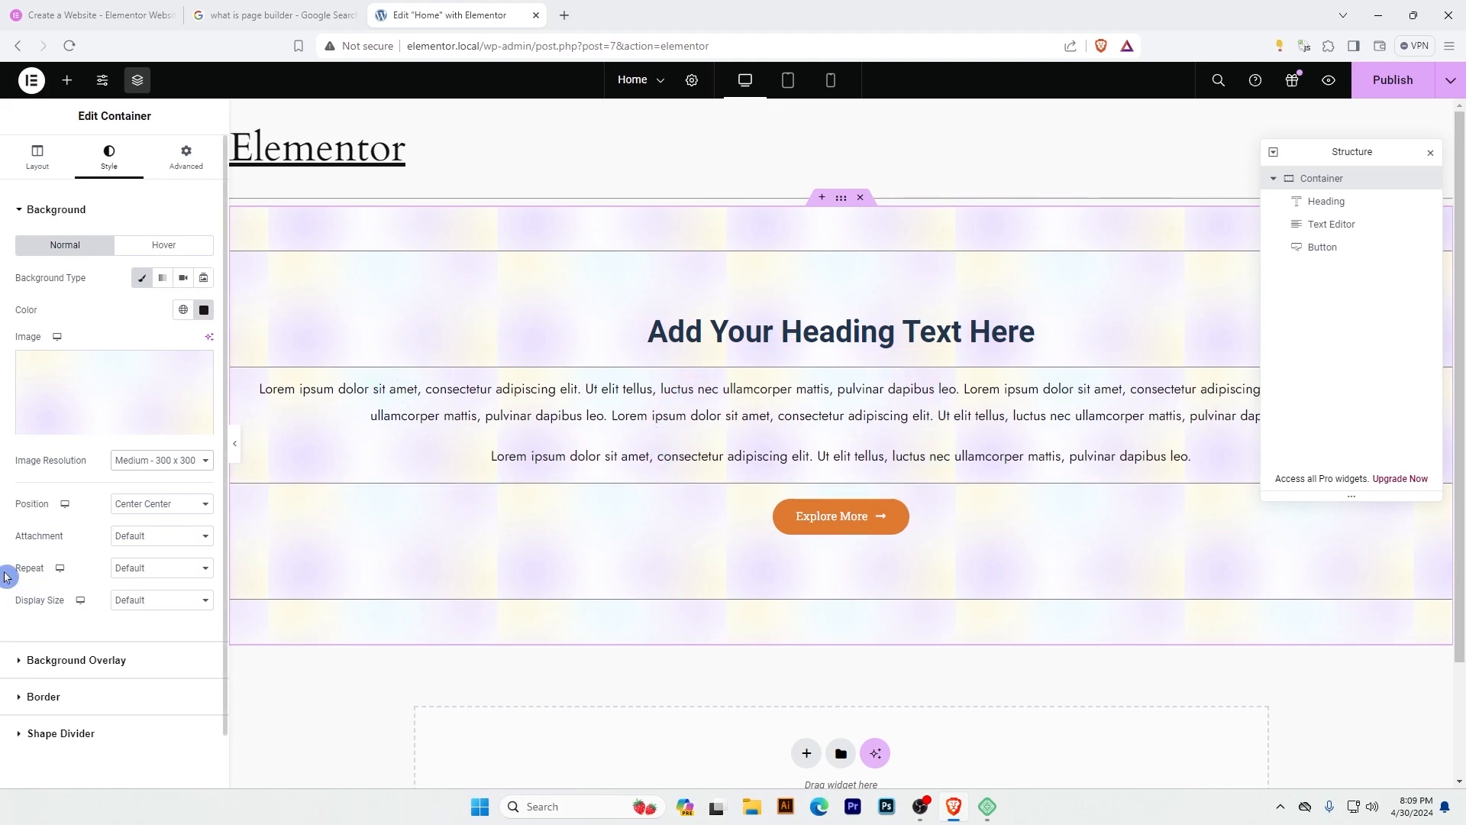
# Try the No-repeat, Repeat-x, Repeat-y and Repeat options on the container's background image.
pyautogui.click(130, 573)
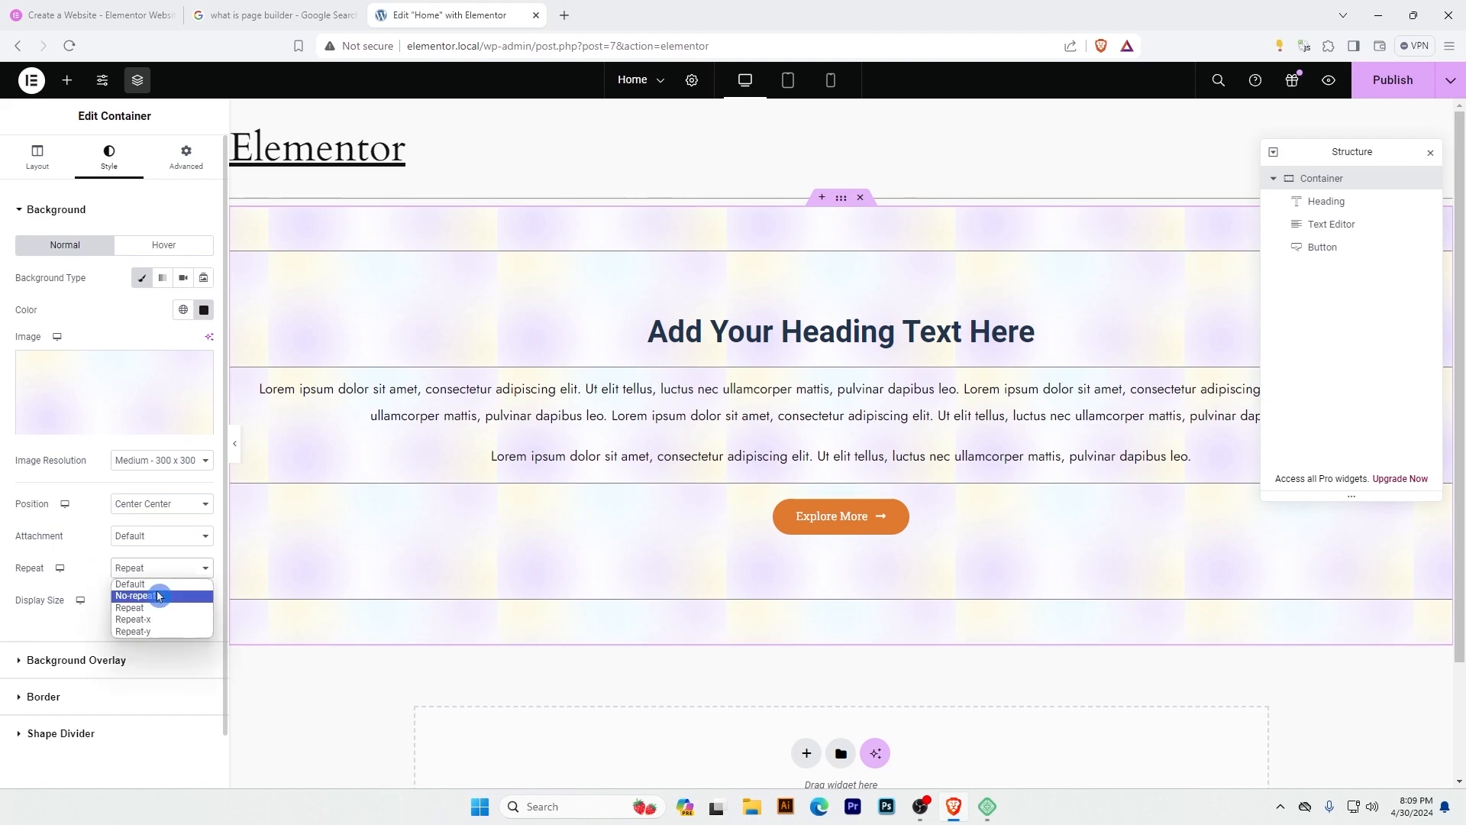
pyautogui.click(158, 596)
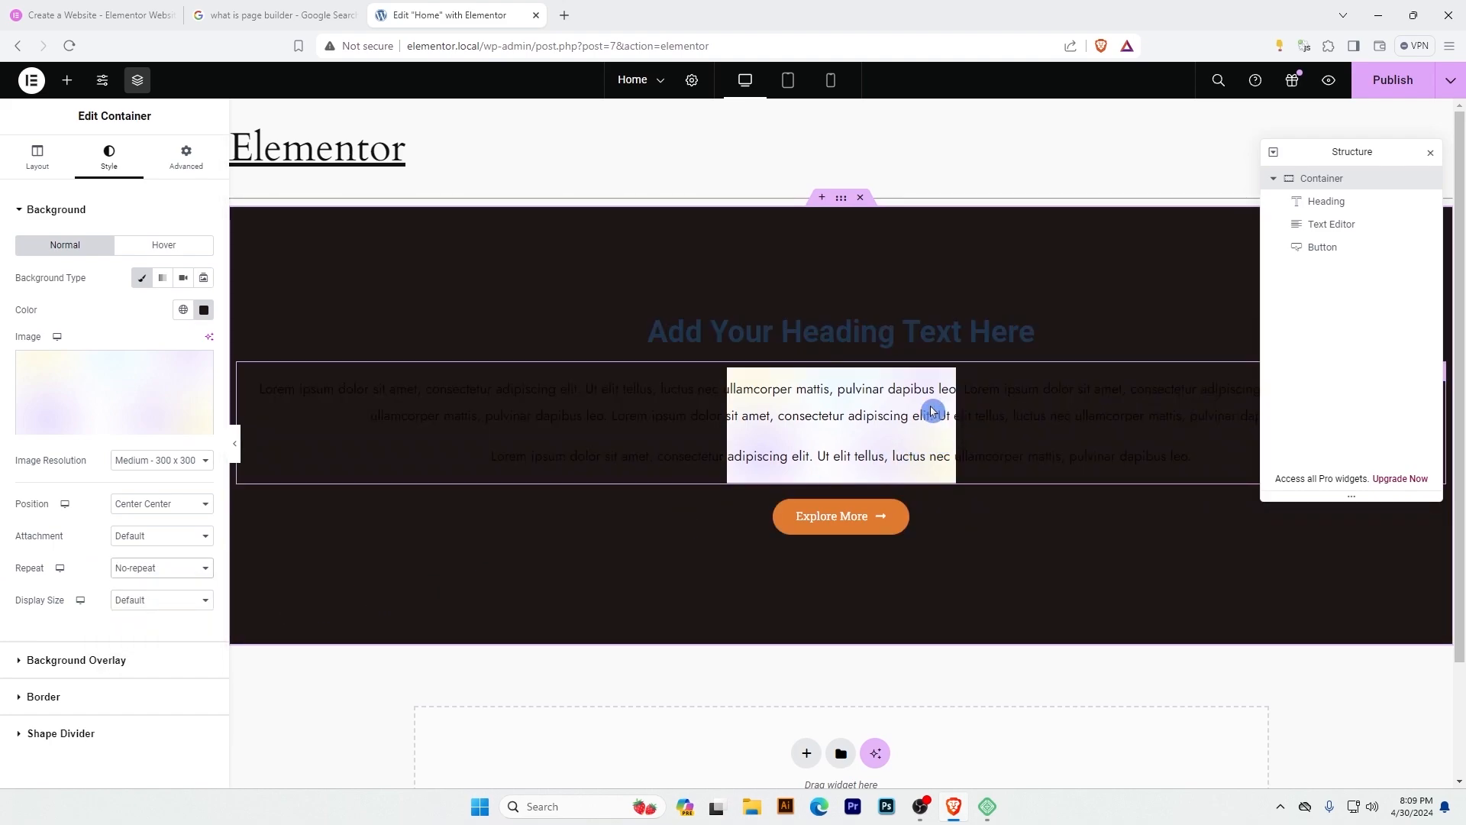
pyautogui.click(147, 567)
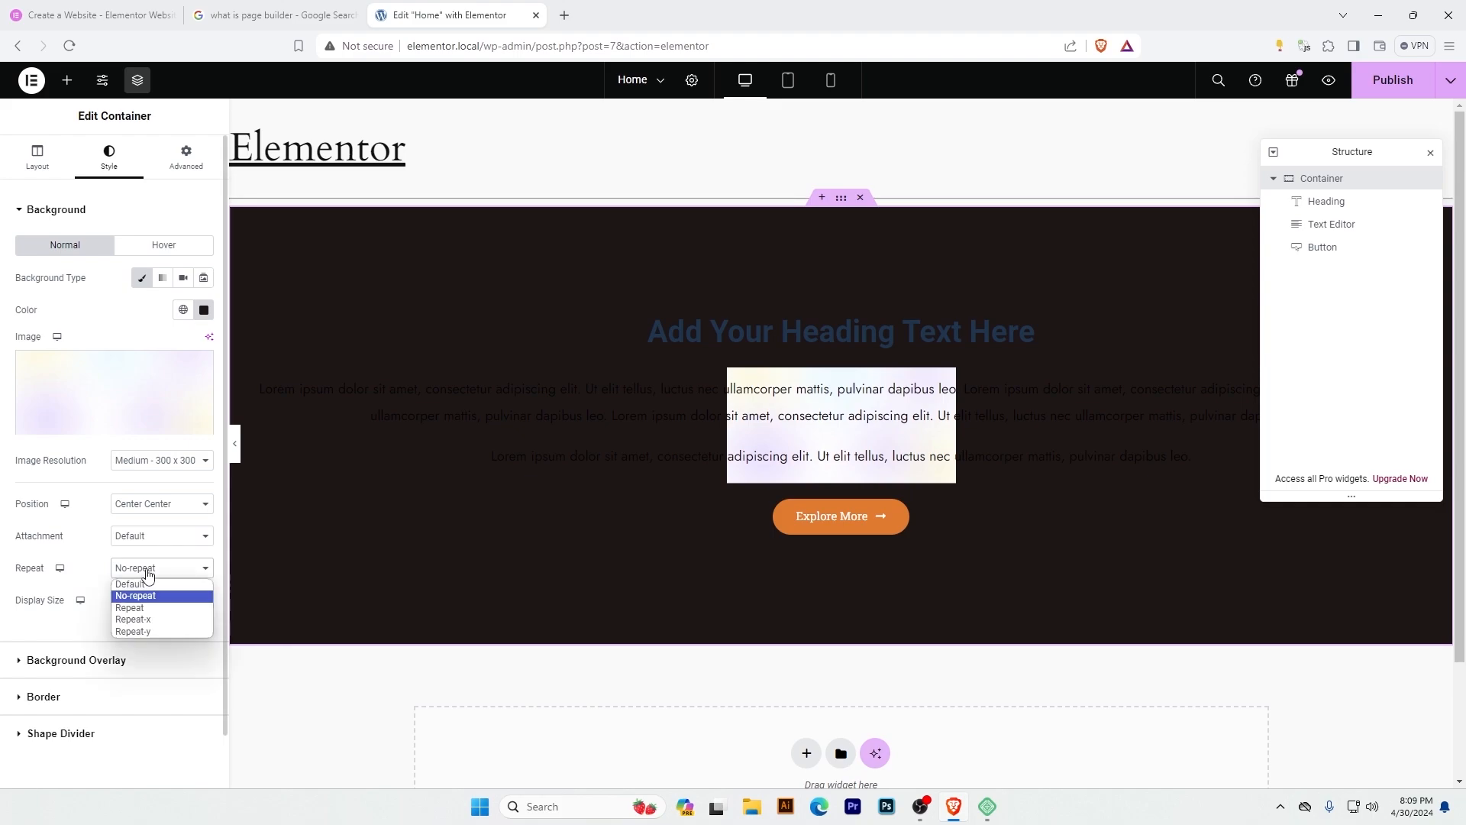
pyautogui.click(155, 620)
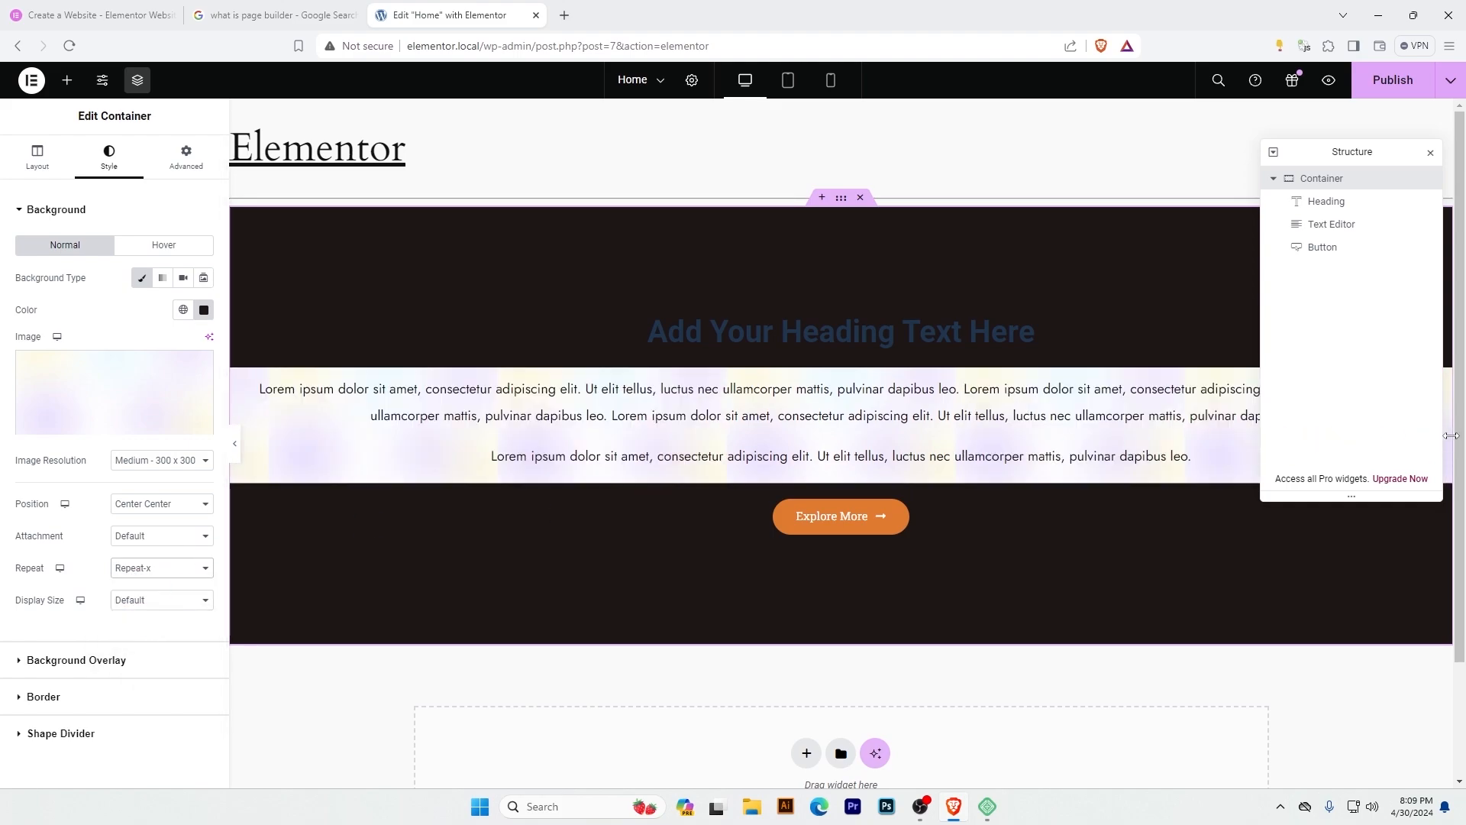
pyautogui.click(128, 575)
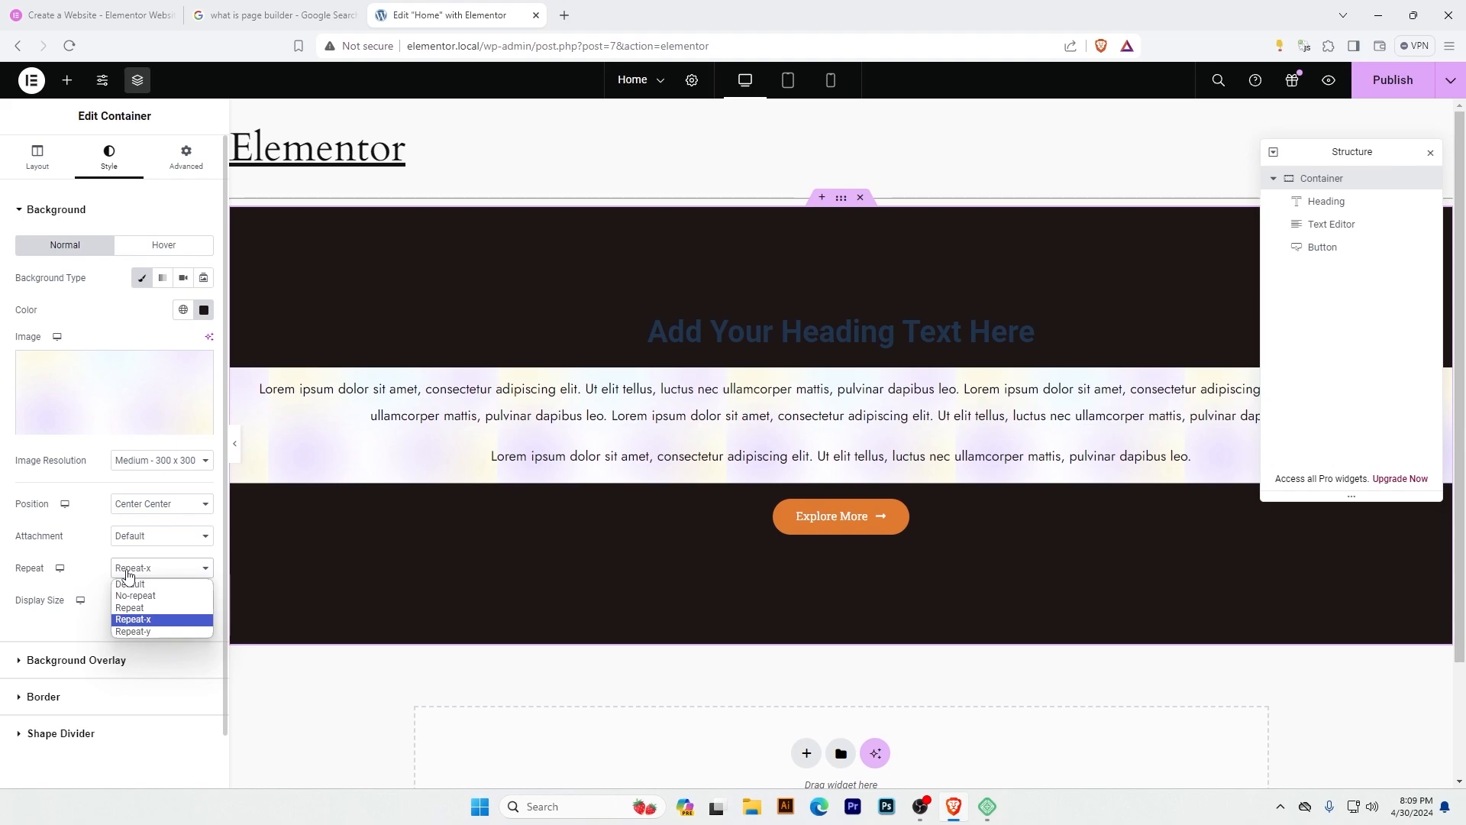
pyautogui.click(137, 631)
pyautogui.click(164, 569)
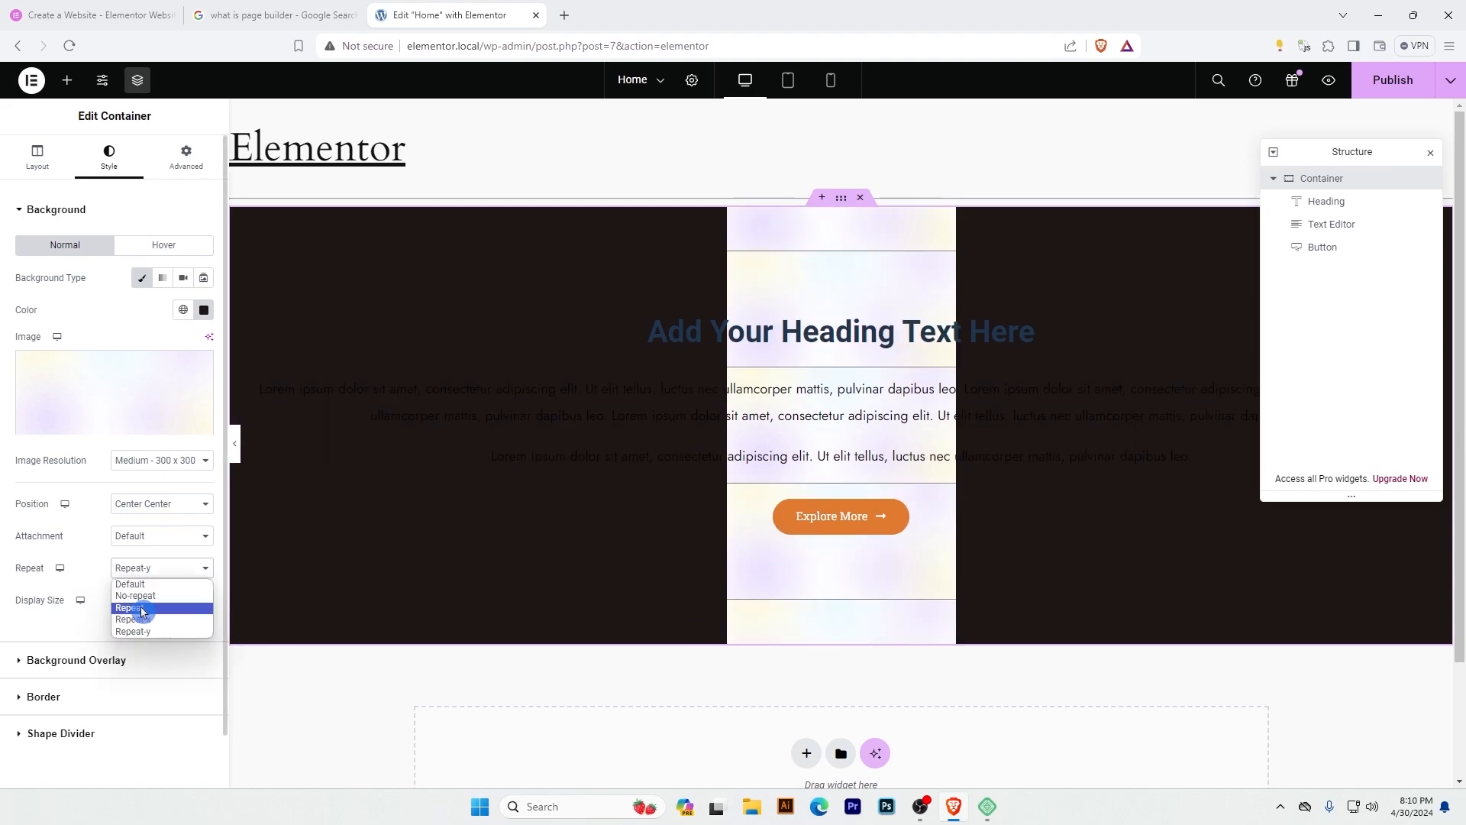
pyautogui.click(137, 609)
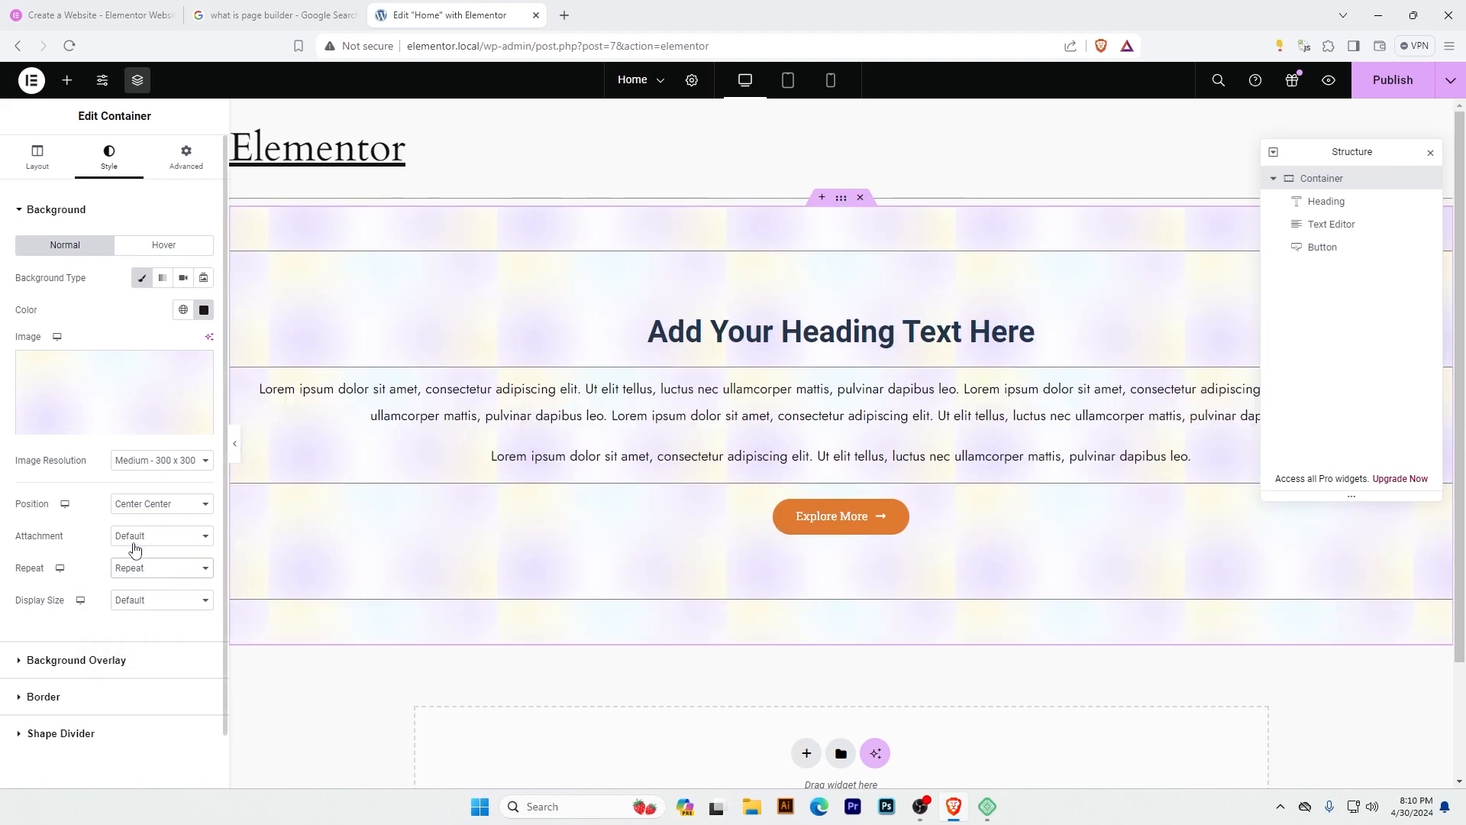
# Set the container's background image to No-repeat and keep its position at Center Center.
pyautogui.click(142, 574)
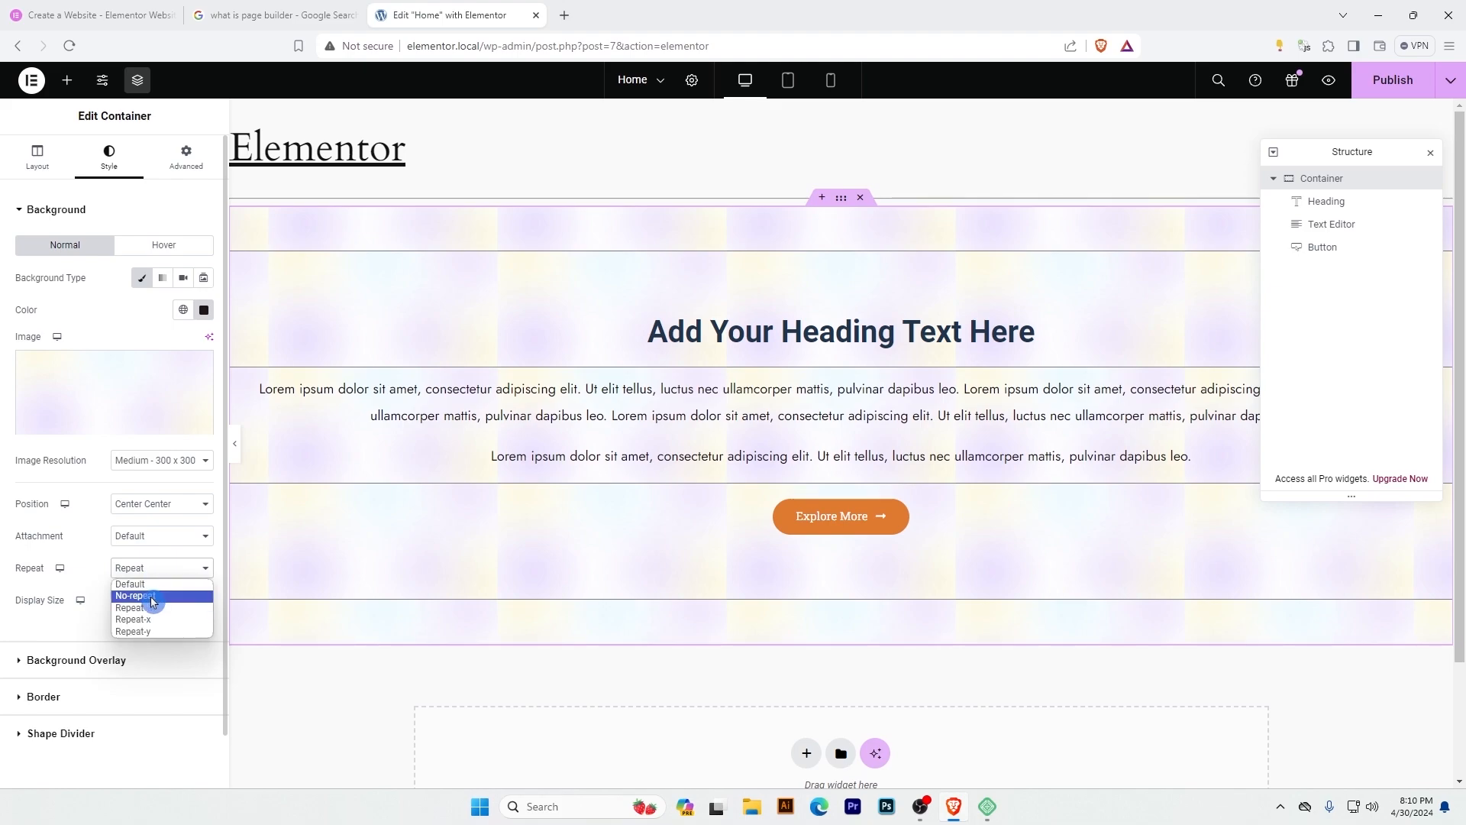
pyautogui.click(152, 601)
pyautogui.click(149, 507)
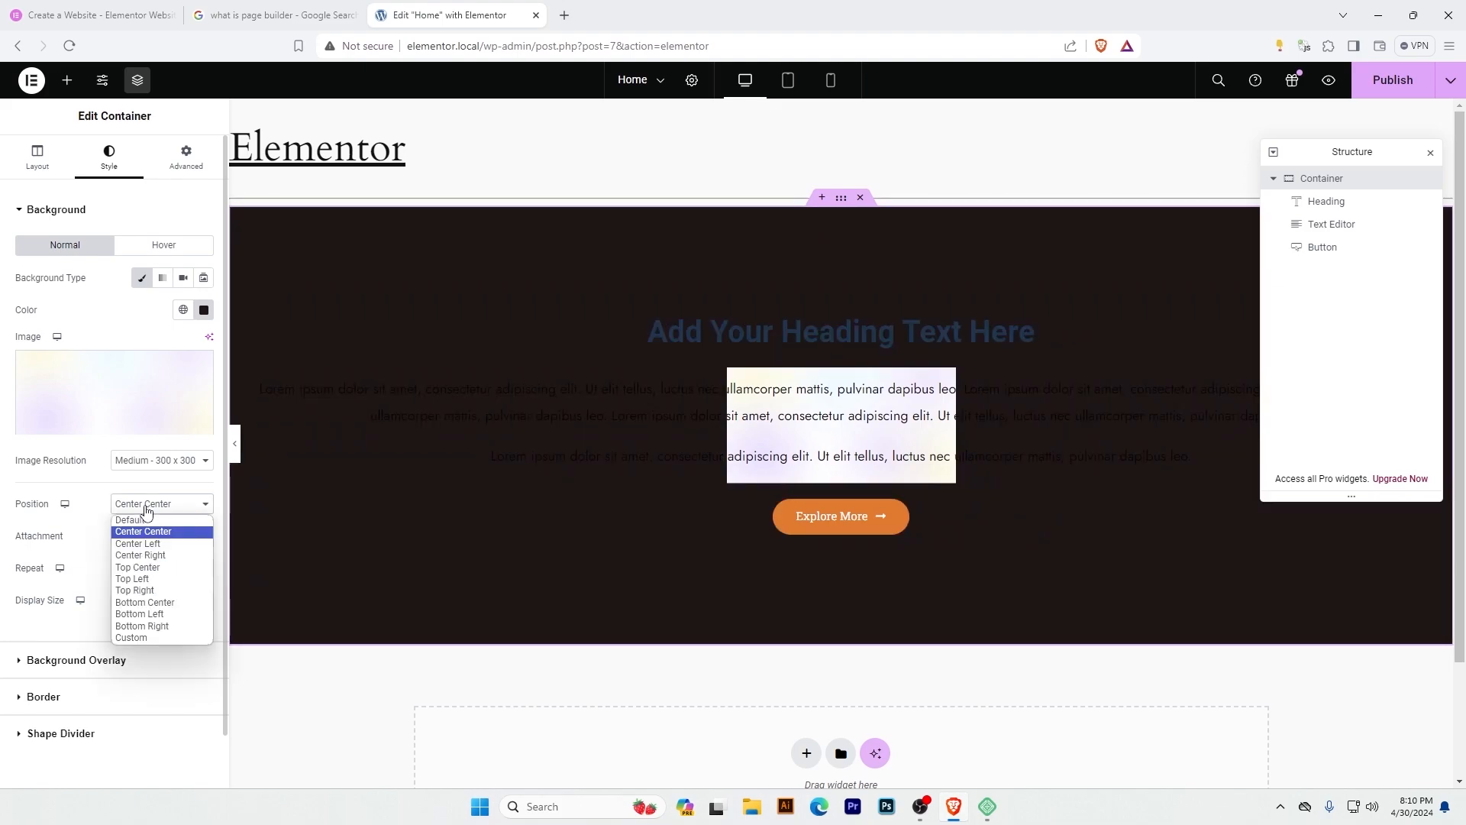
pyautogui.click(142, 533)
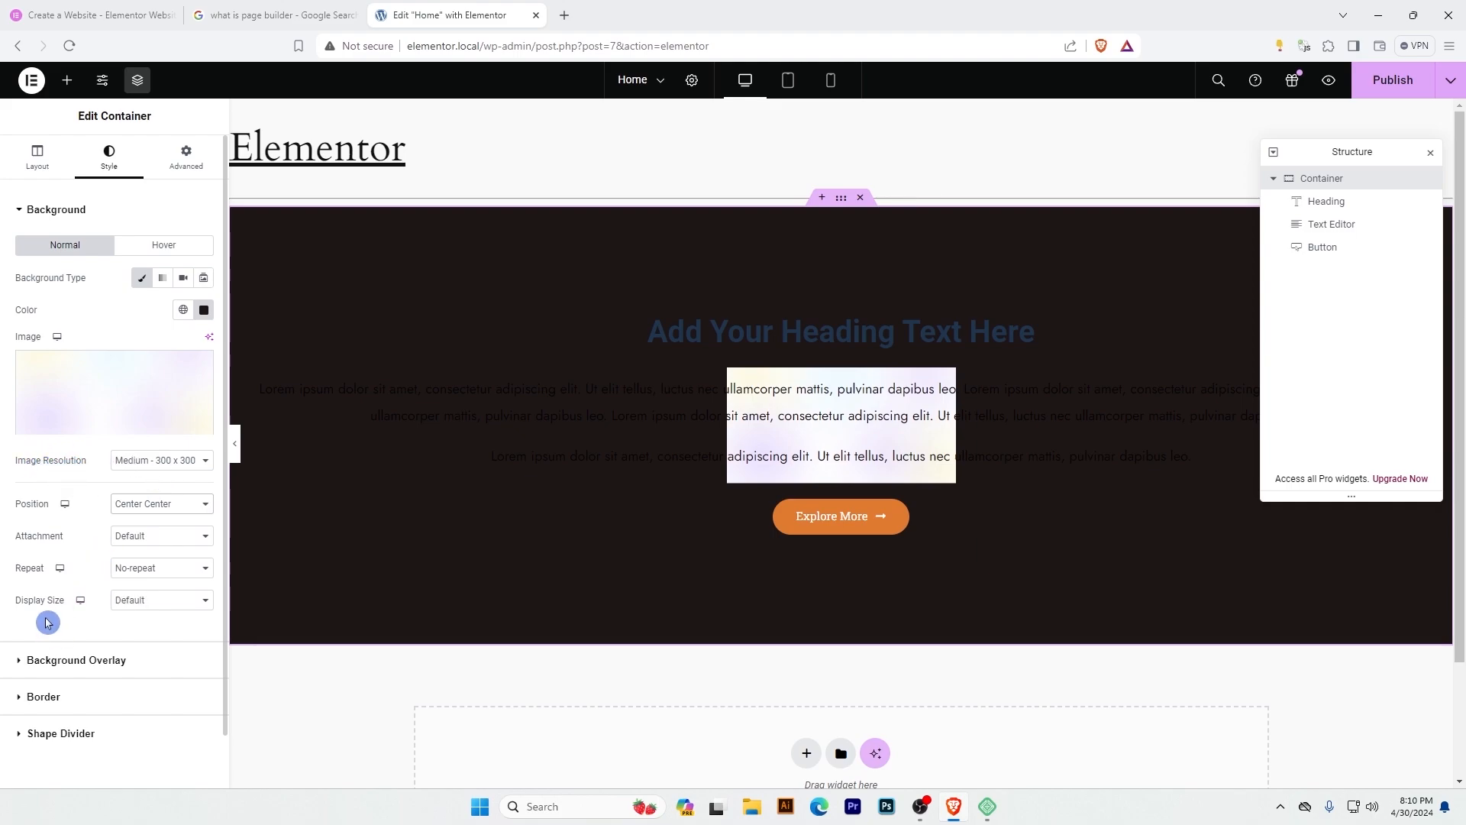
# Open the display size options of the container's background image.
pyautogui.click(158, 607)
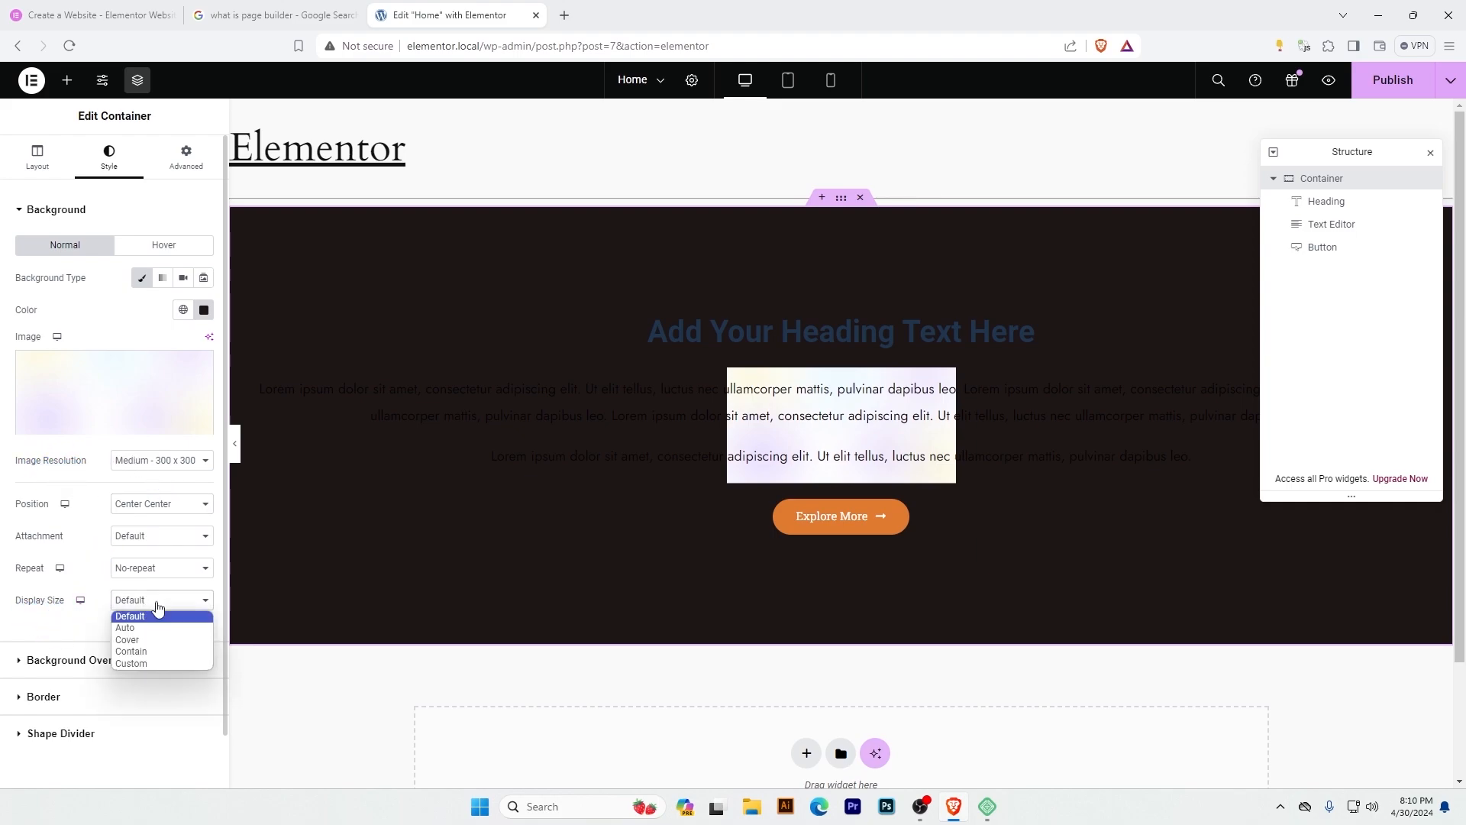
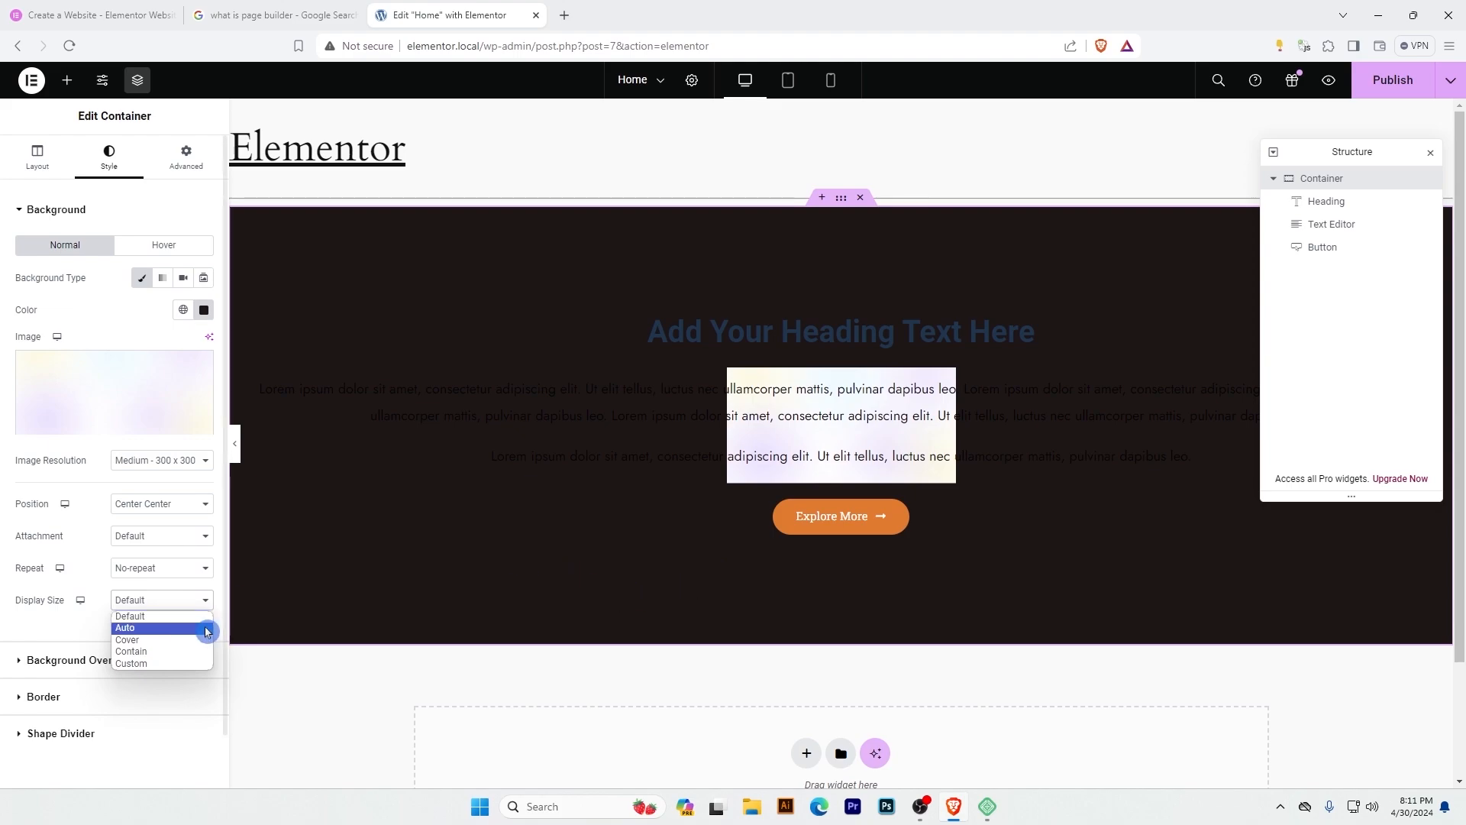
# Set the container's background image to Cover display size at Full resolution and its background color to light grey #F0F0F0.
pyautogui.click(150, 641)
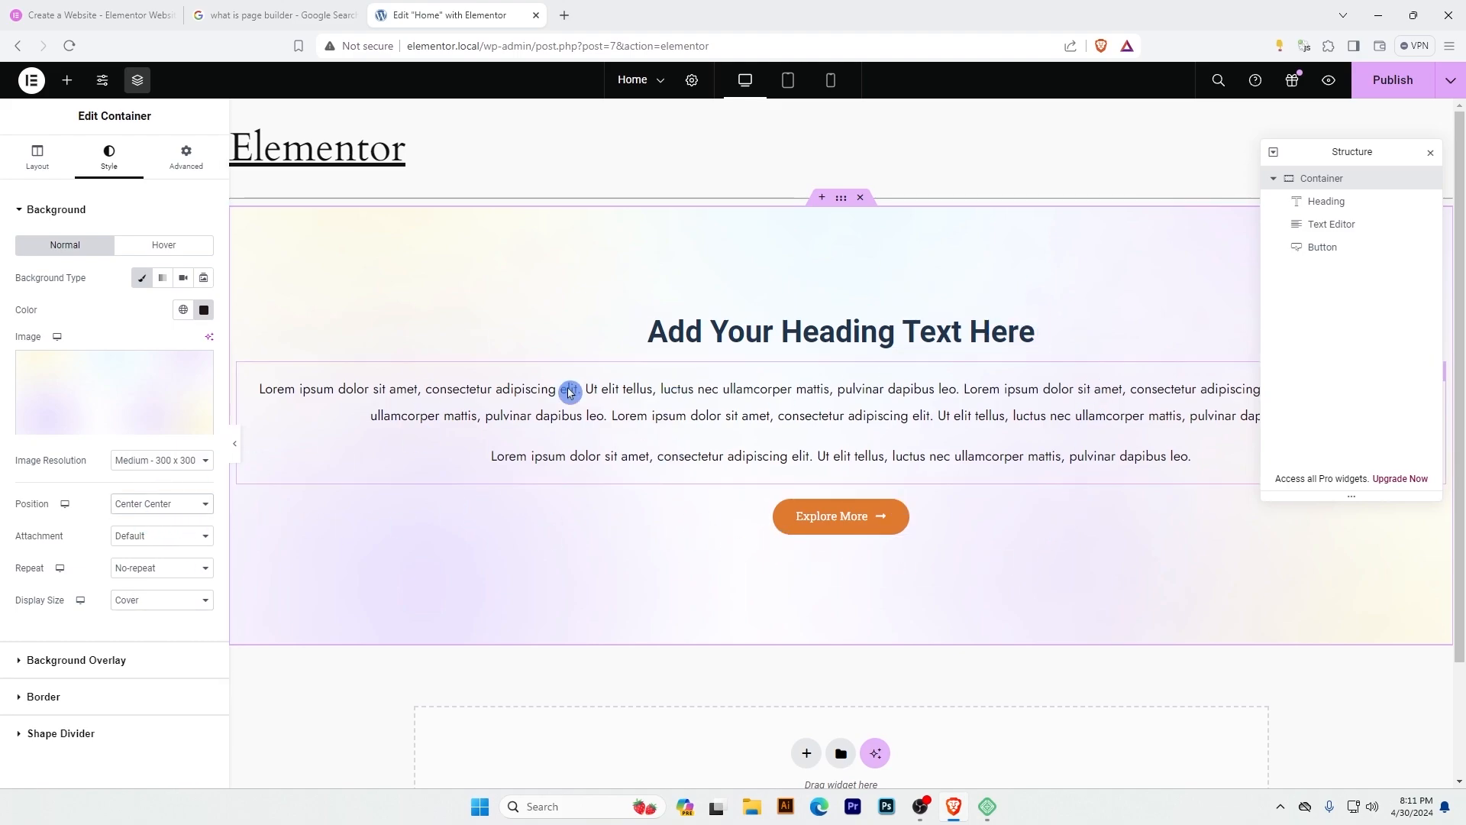
pyautogui.click(165, 461)
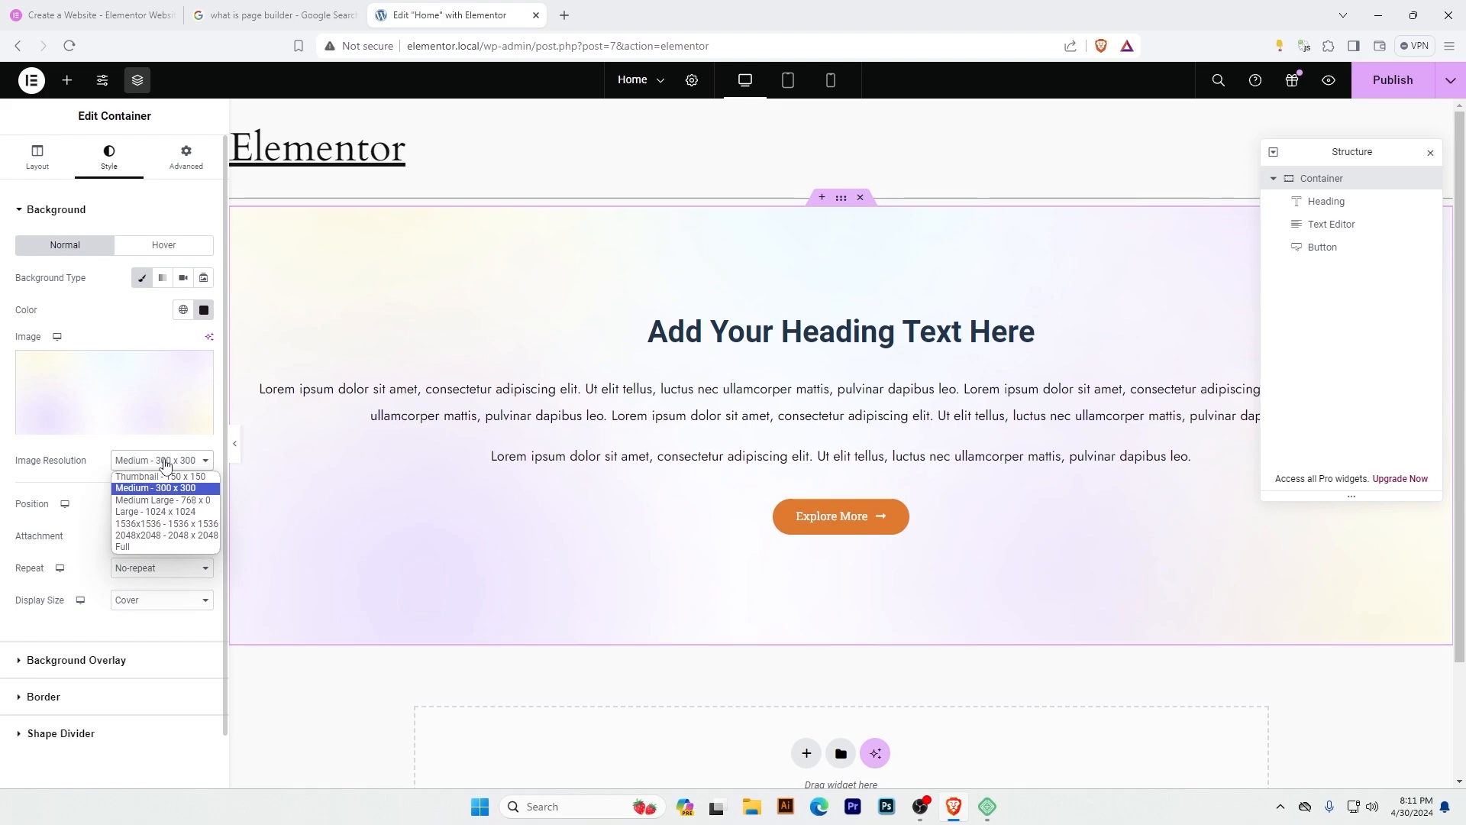
pyautogui.click(131, 546)
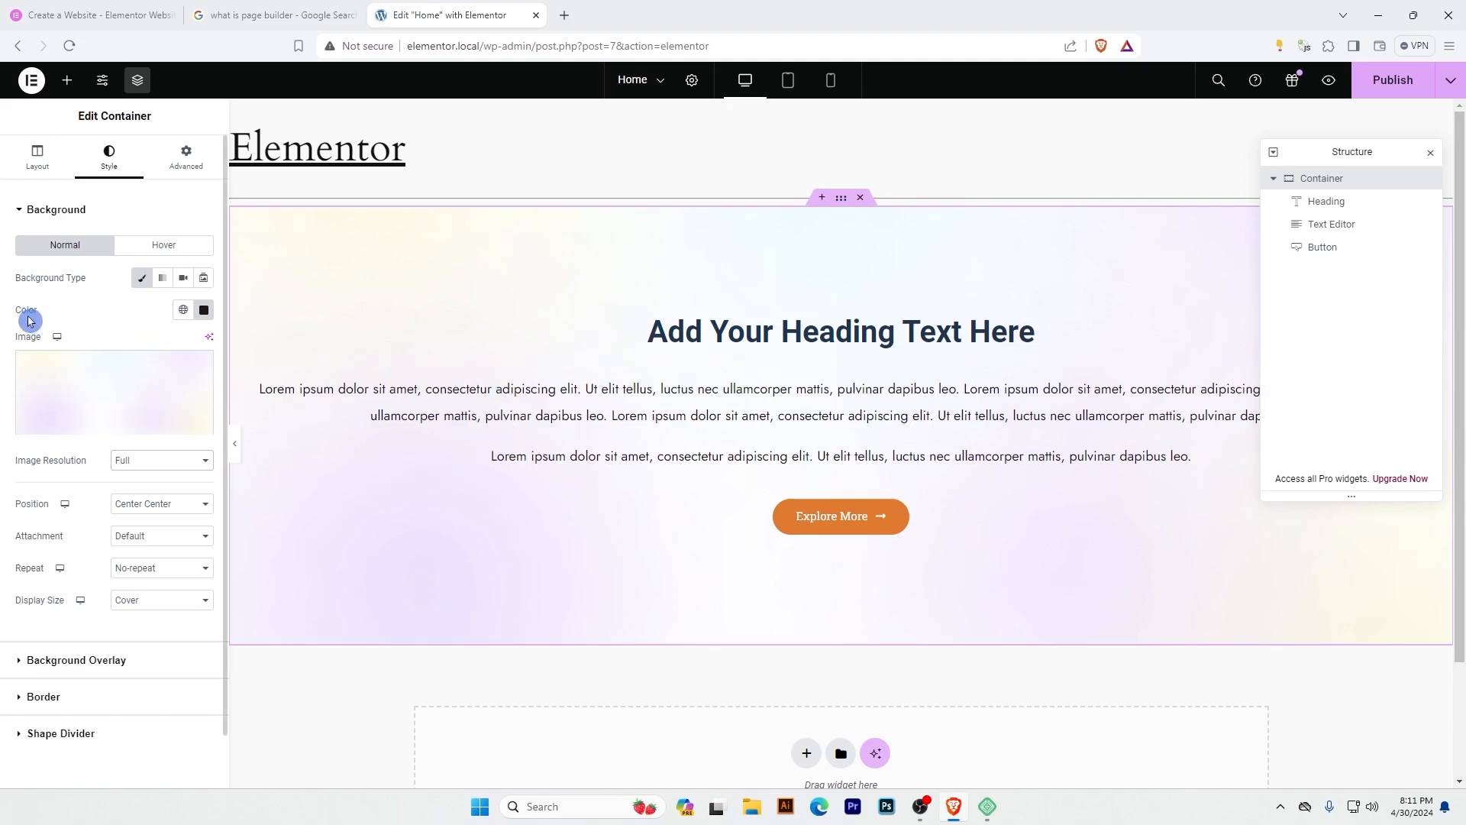
pyautogui.click(203, 309)
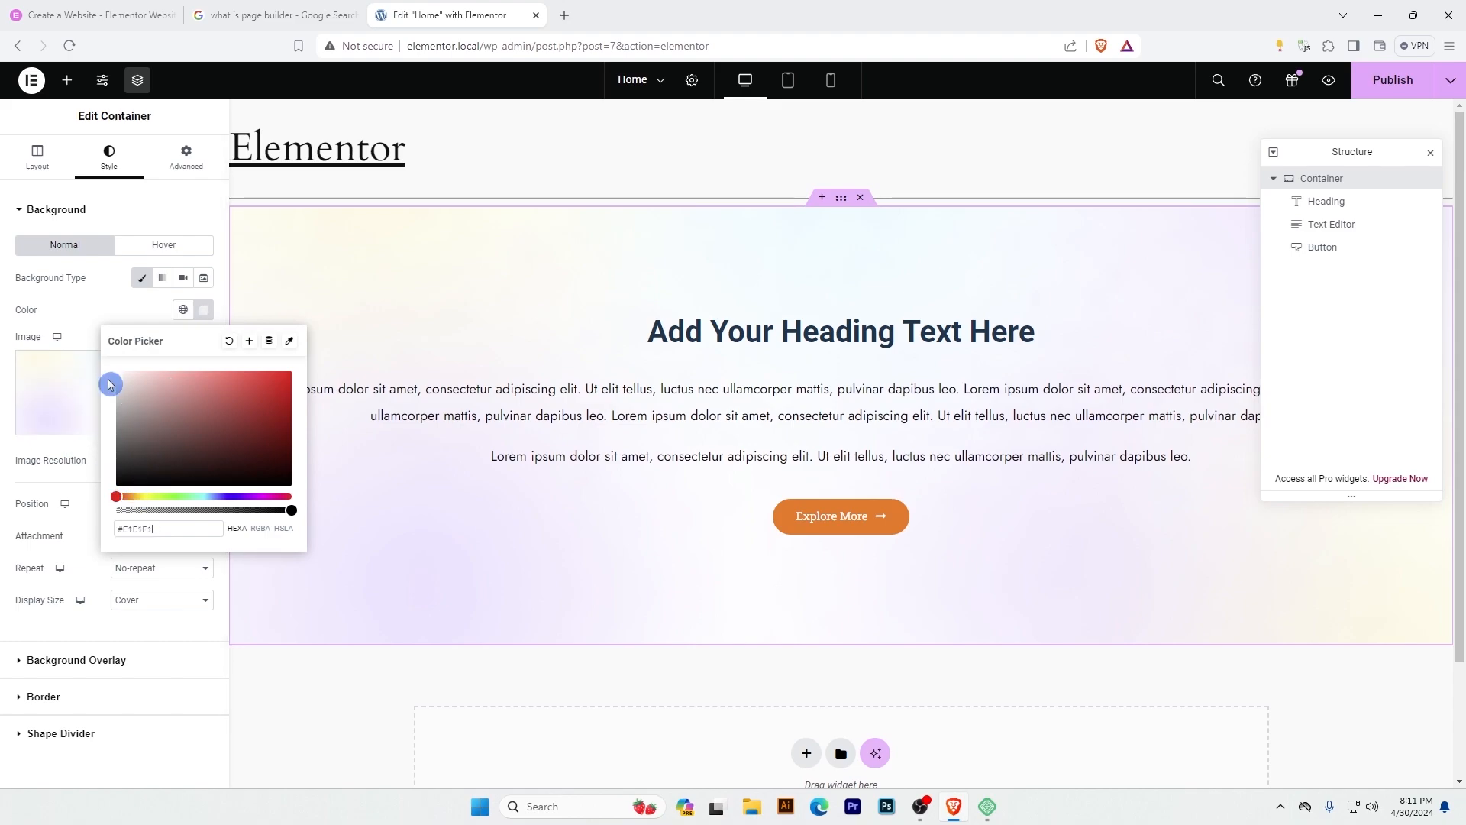
pyautogui.click(99, 305)
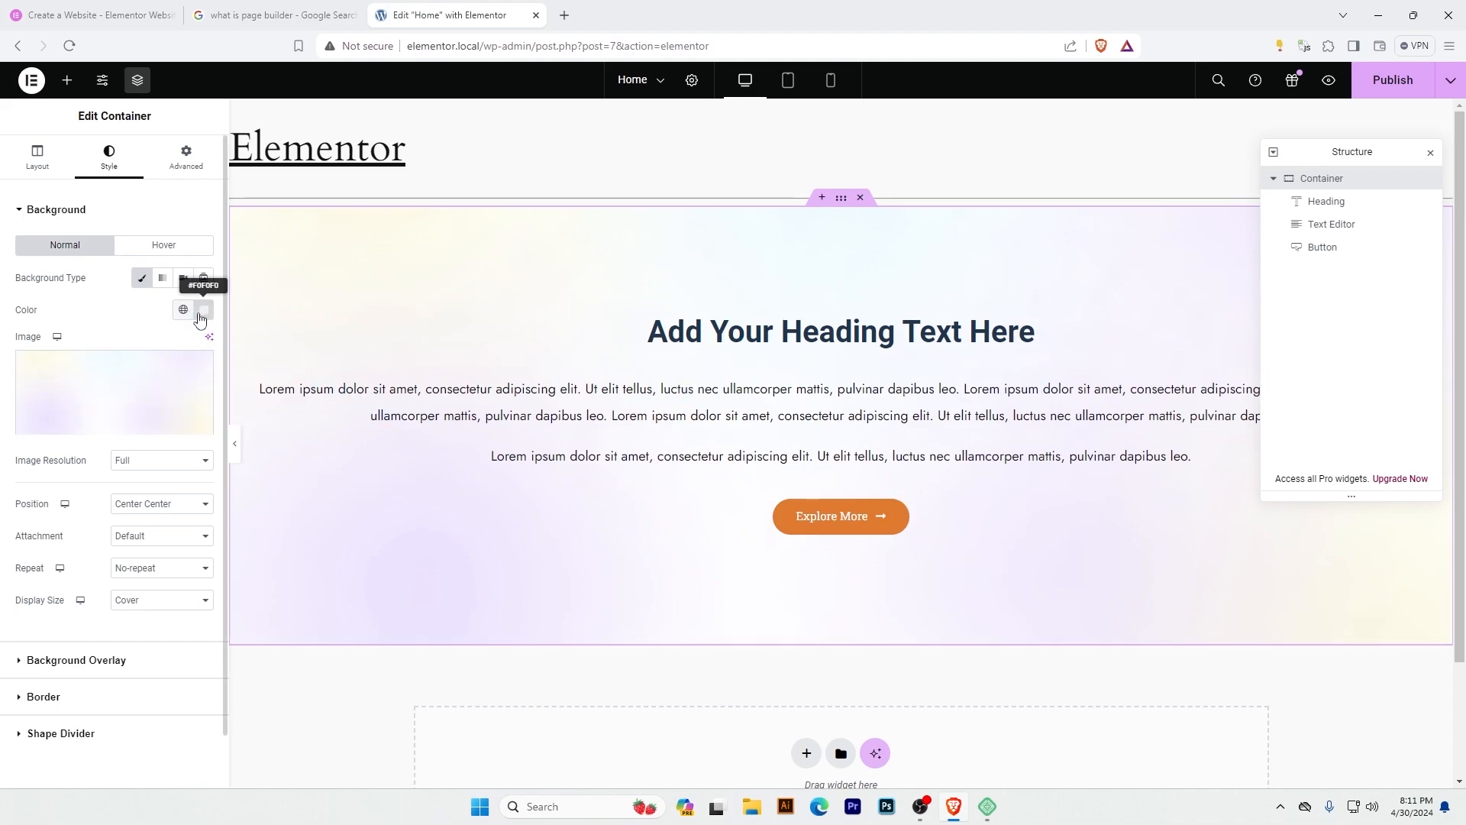
# Collapse the existing container in the page structure and add a new empty container below it.
pyautogui.click(1274, 180)
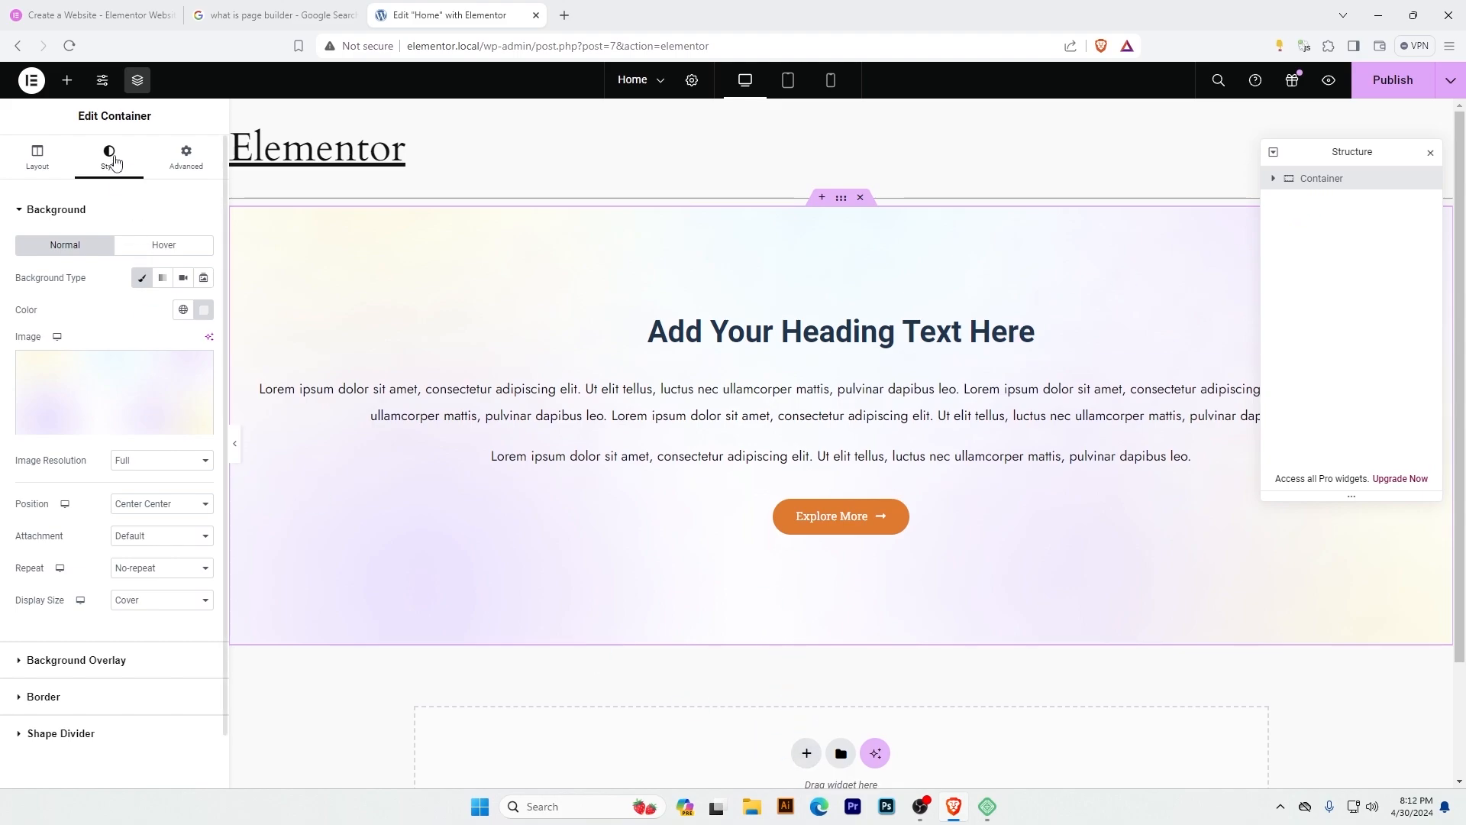
pyautogui.click(68, 85)
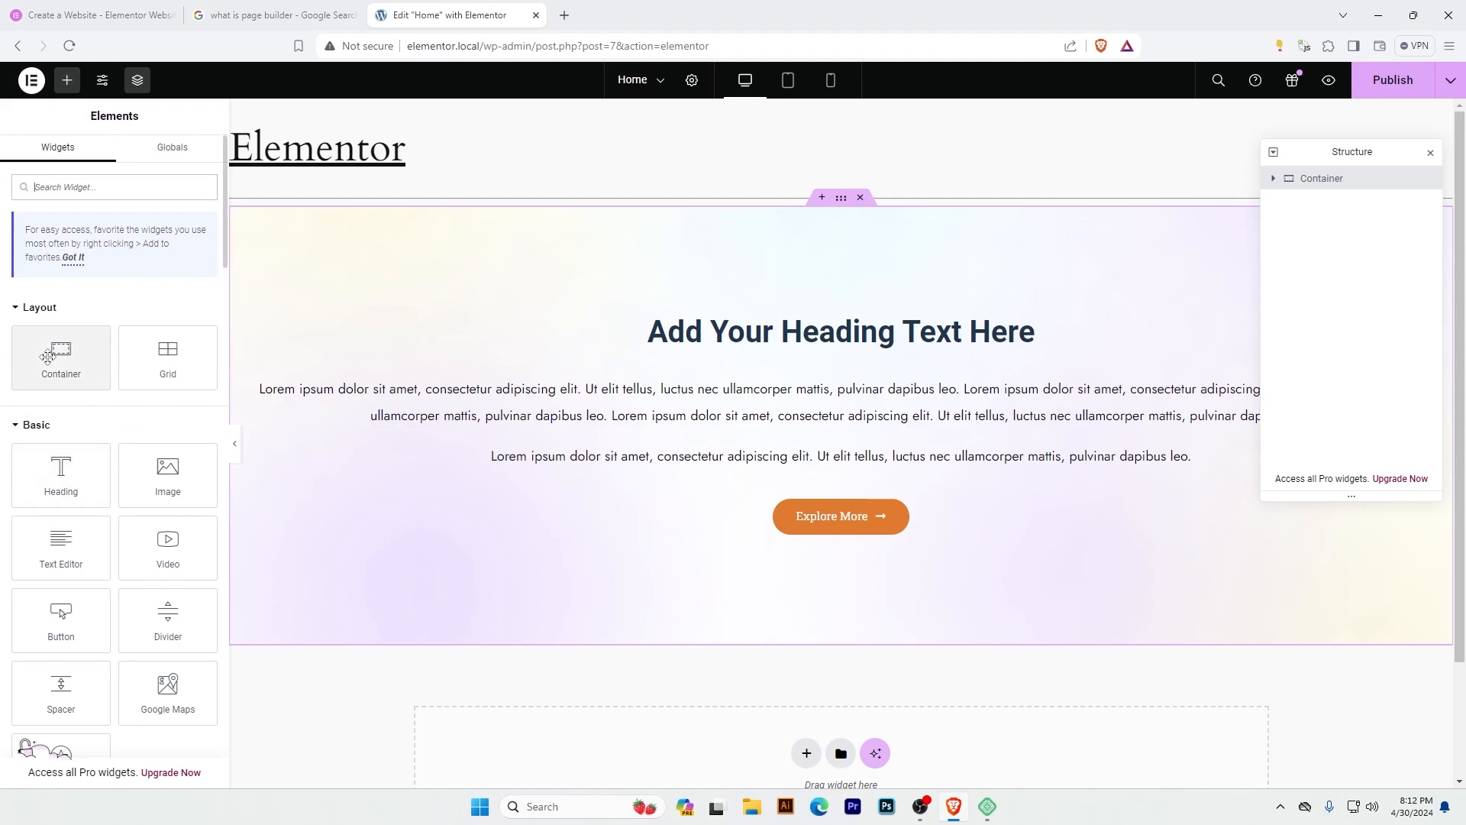
pyautogui.moveTo(46, 355); pyautogui.dragTo(588, 761)
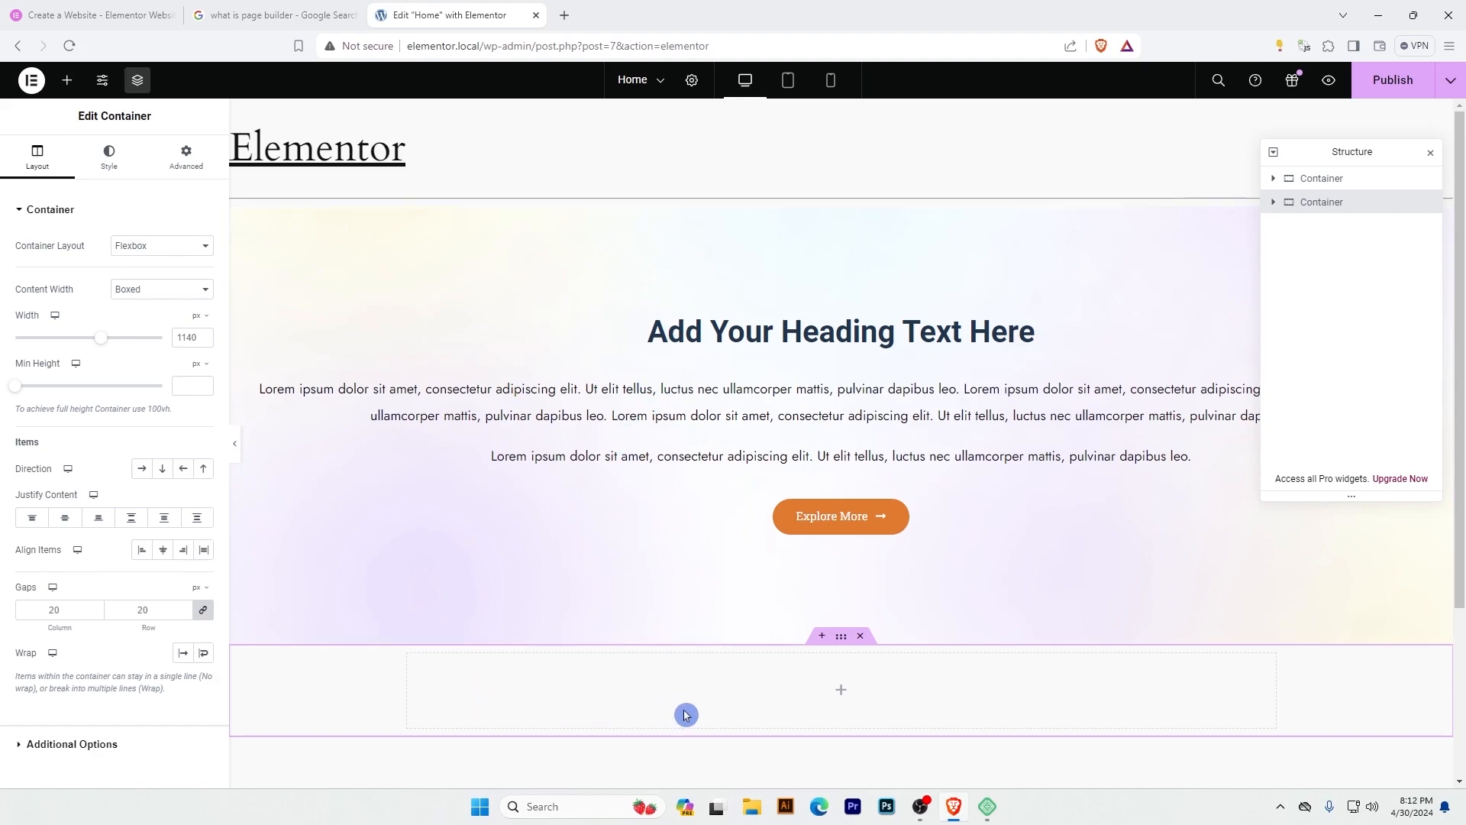
# Rename the first container to Hero and the second container to About Us in the page structure.
pyautogui.click(1319, 178)
pyautogui.click(1313, 201)
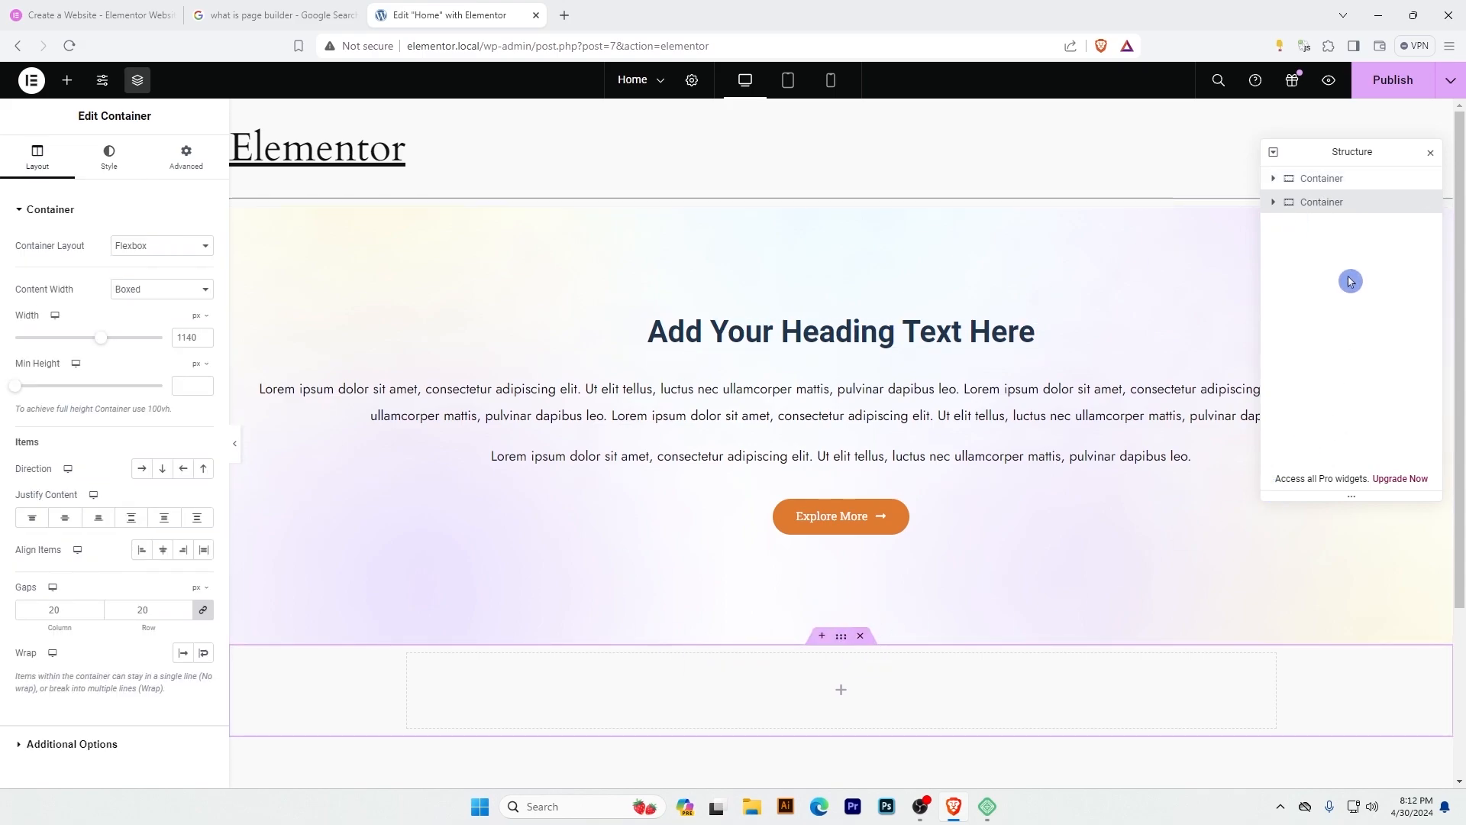
pyautogui.click(1338, 225)
pyautogui.click(1335, 219)
pyautogui.doubleClick(1324, 180)
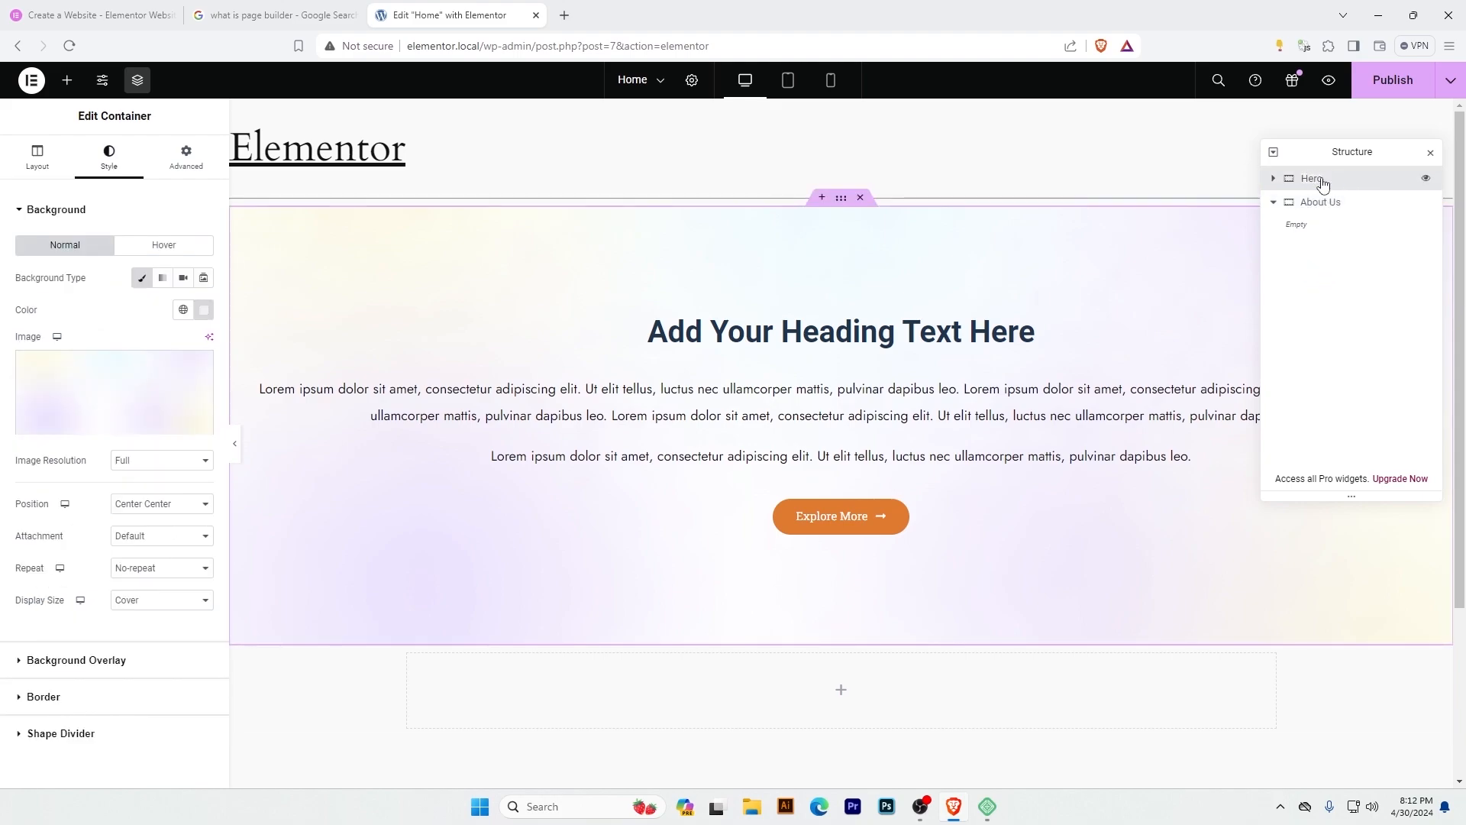
pyautogui.click(1313, 257)
pyautogui.click(1320, 203)
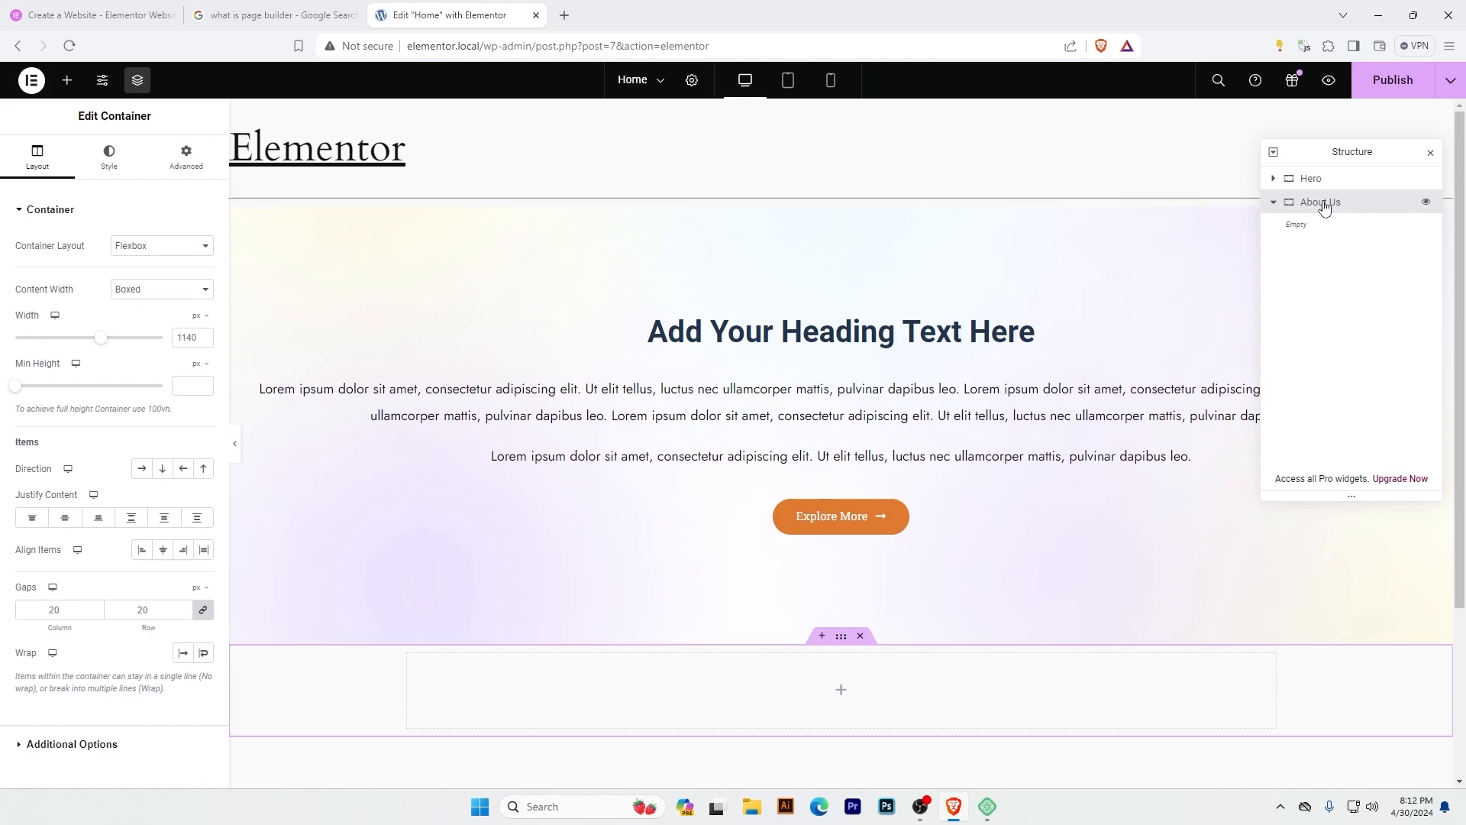
# Examine the layout settings of the Hero container and the page area below it.
pyautogui.click(66, 83)
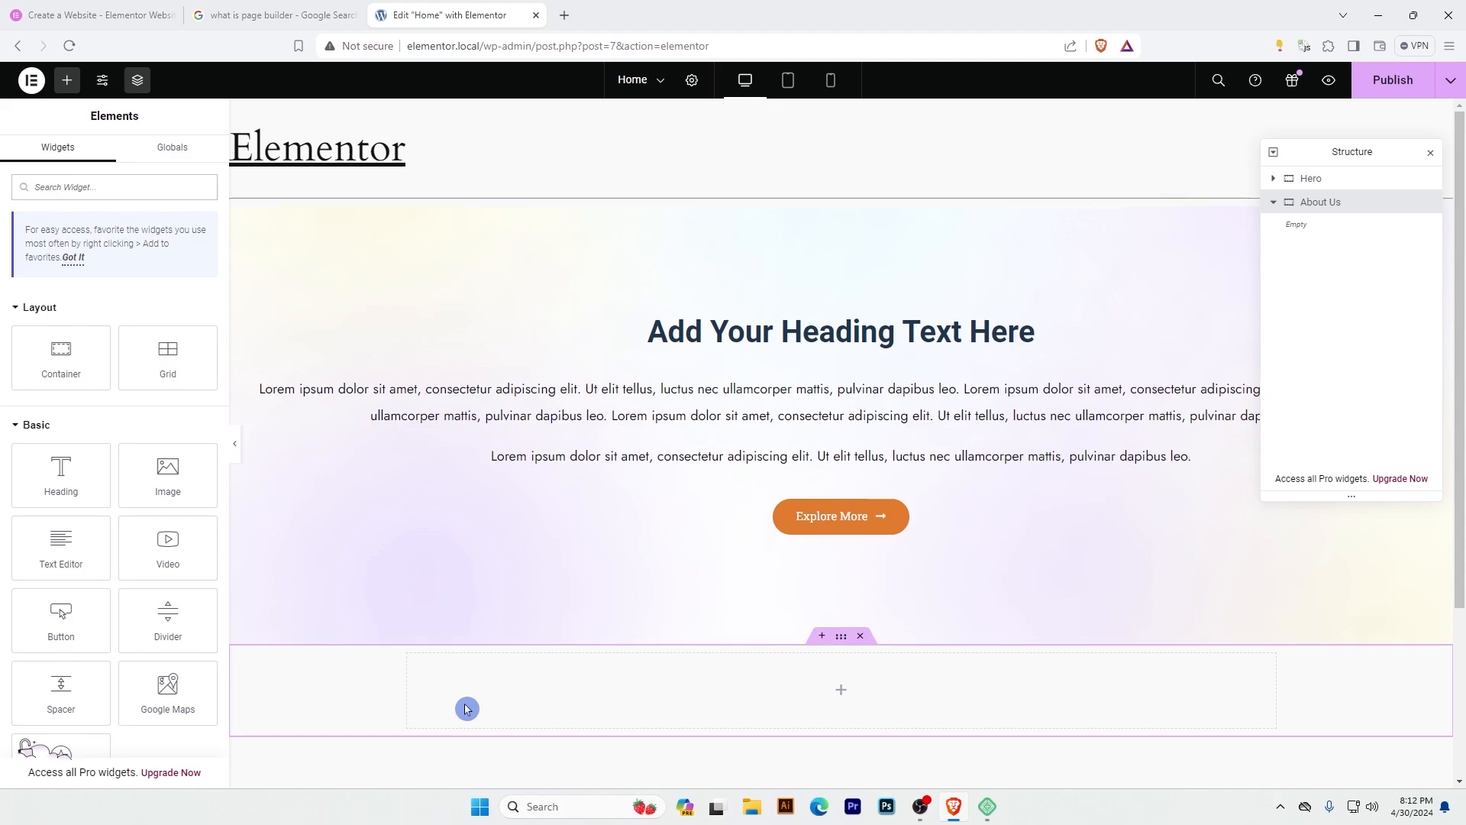
pyautogui.click(1311, 178)
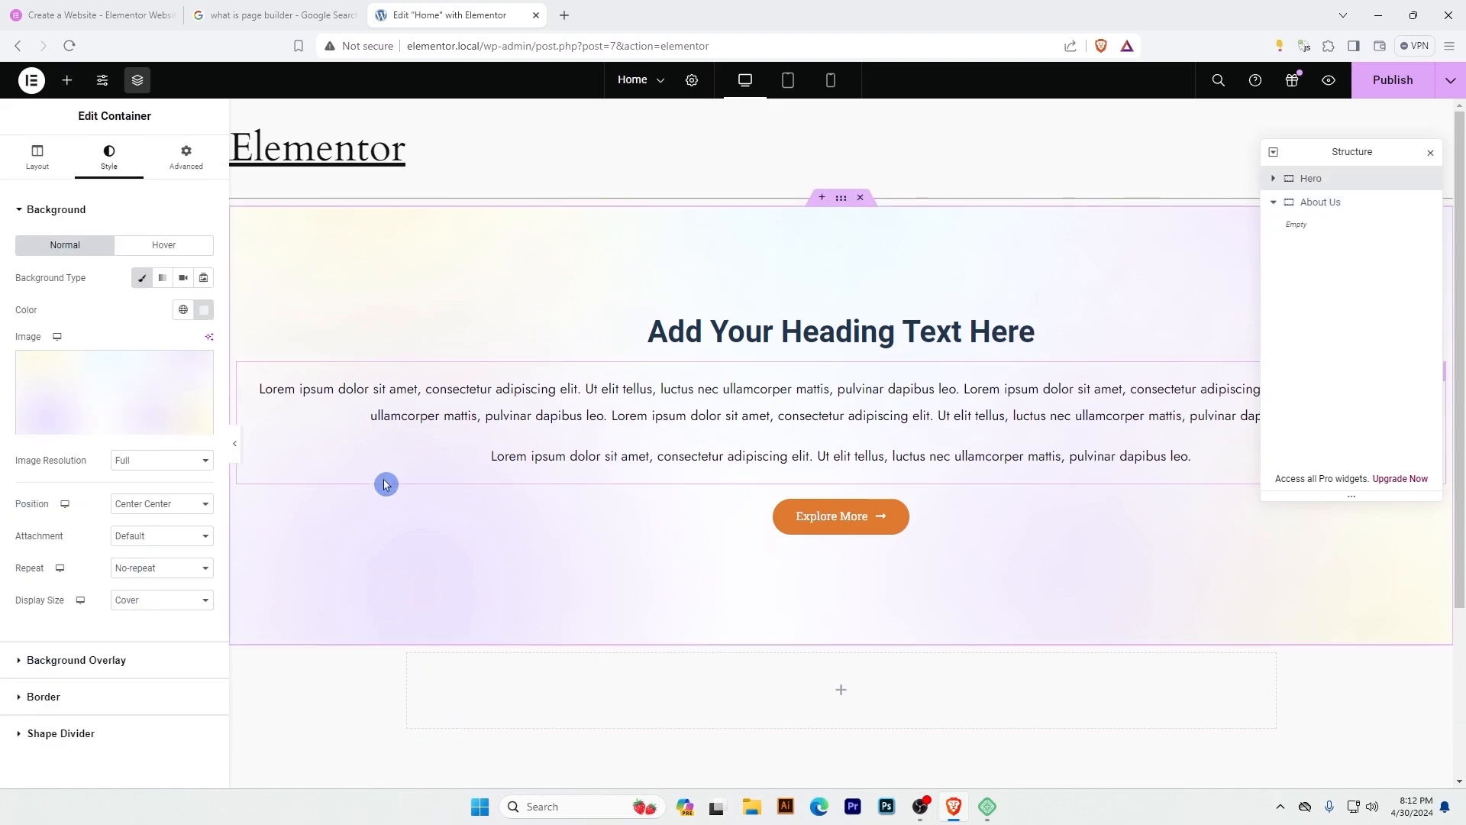
pyautogui.click(34, 160)
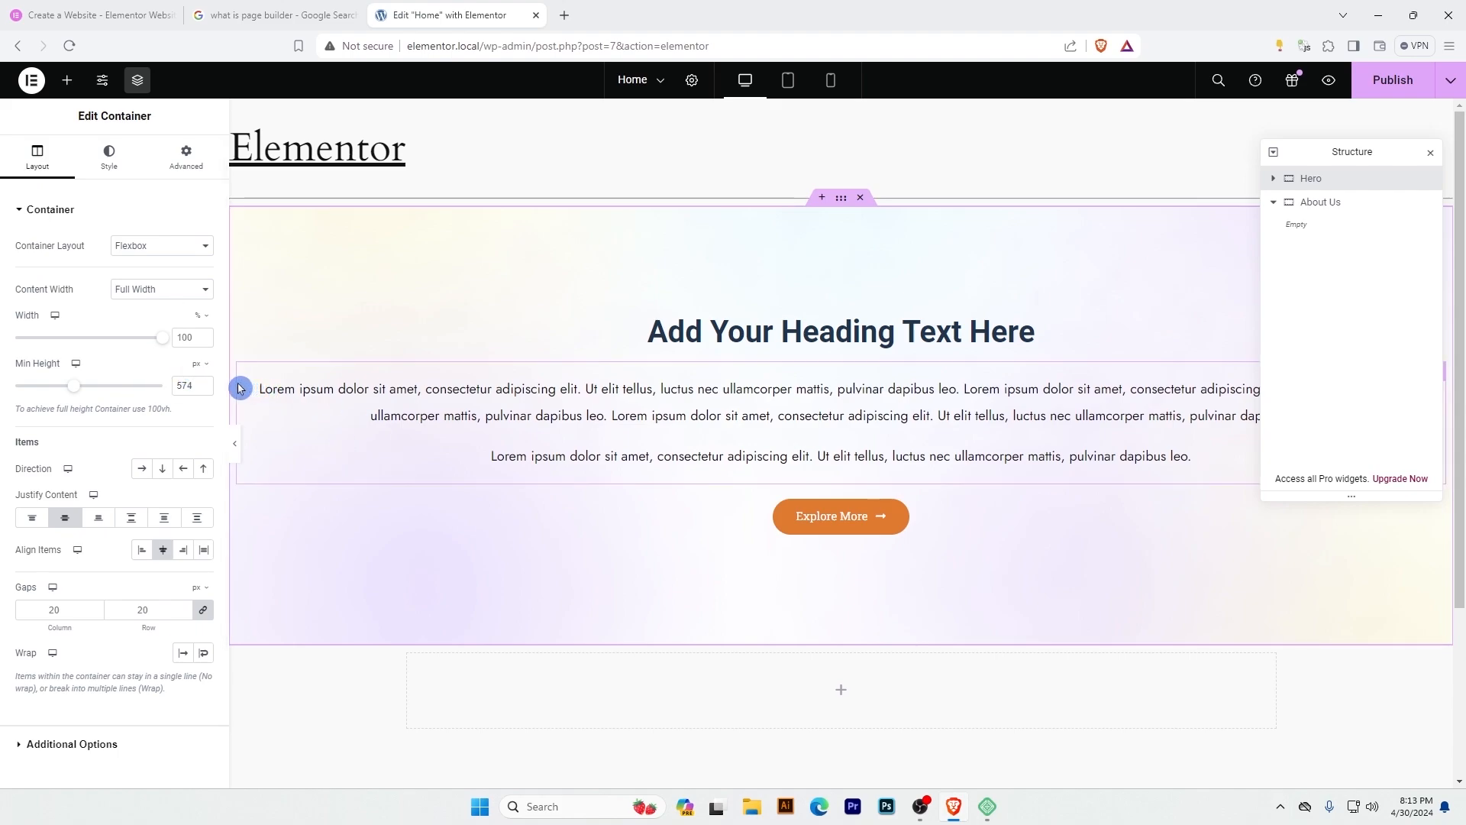
pyautogui.scroll(-2, 488, 592)
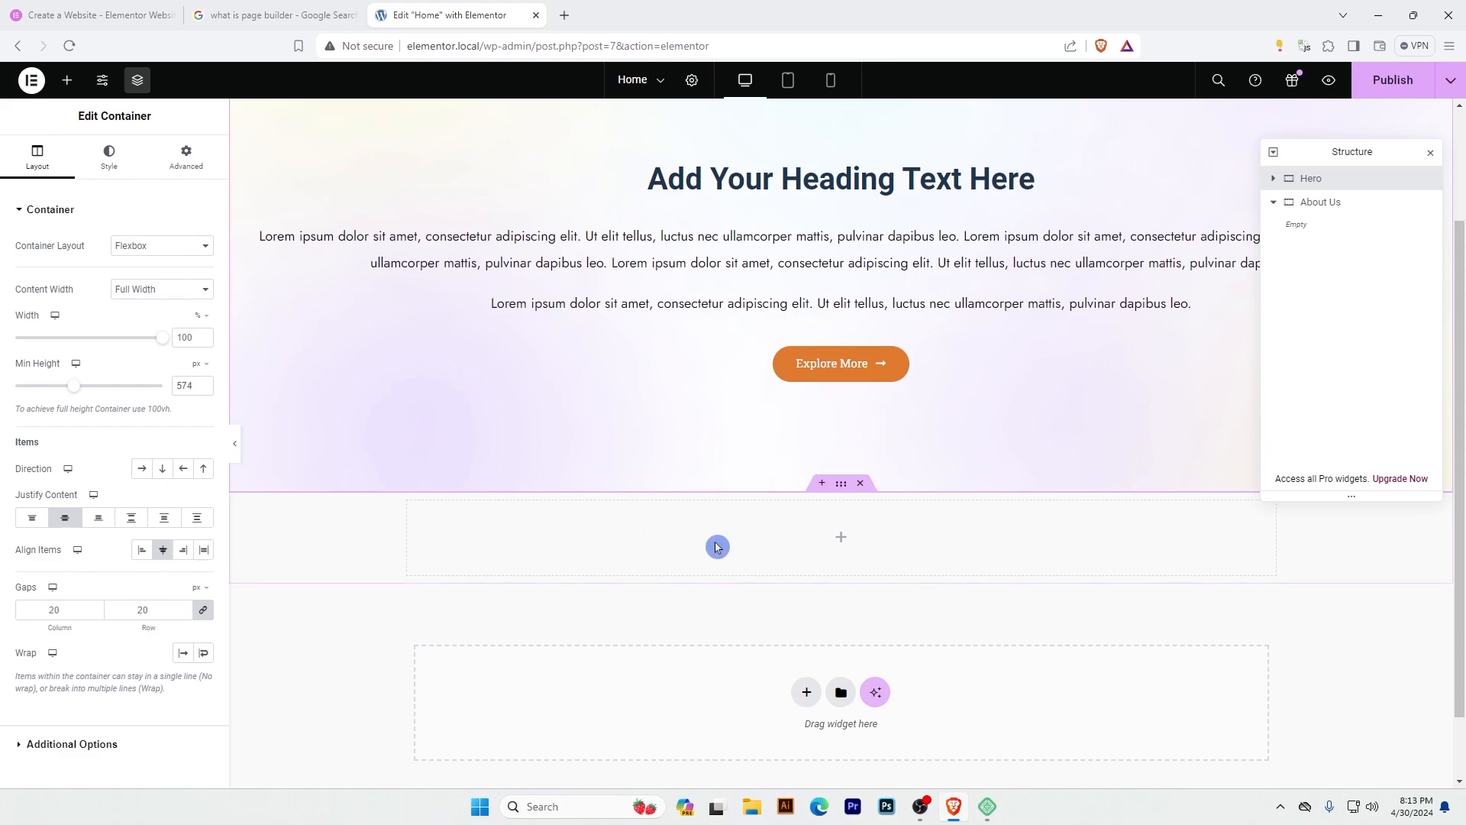
# Duplicate the Hero container's Text Editor widget and move the copy into the About Us container.
pyautogui.click(1273, 180)
pyautogui.click(1335, 225)
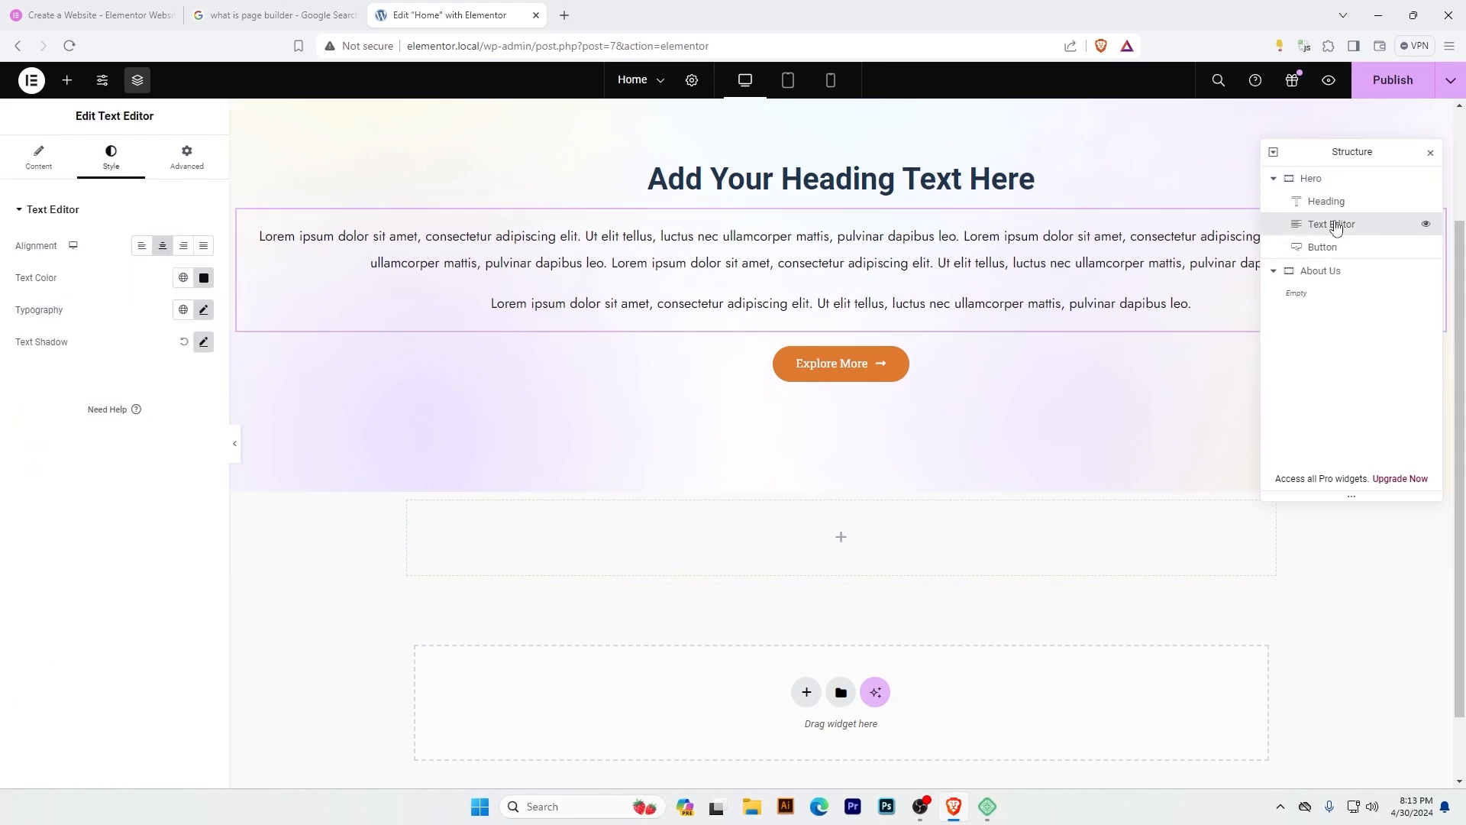
pyautogui.rightClick(1335, 225)
pyautogui.click(1346, 265)
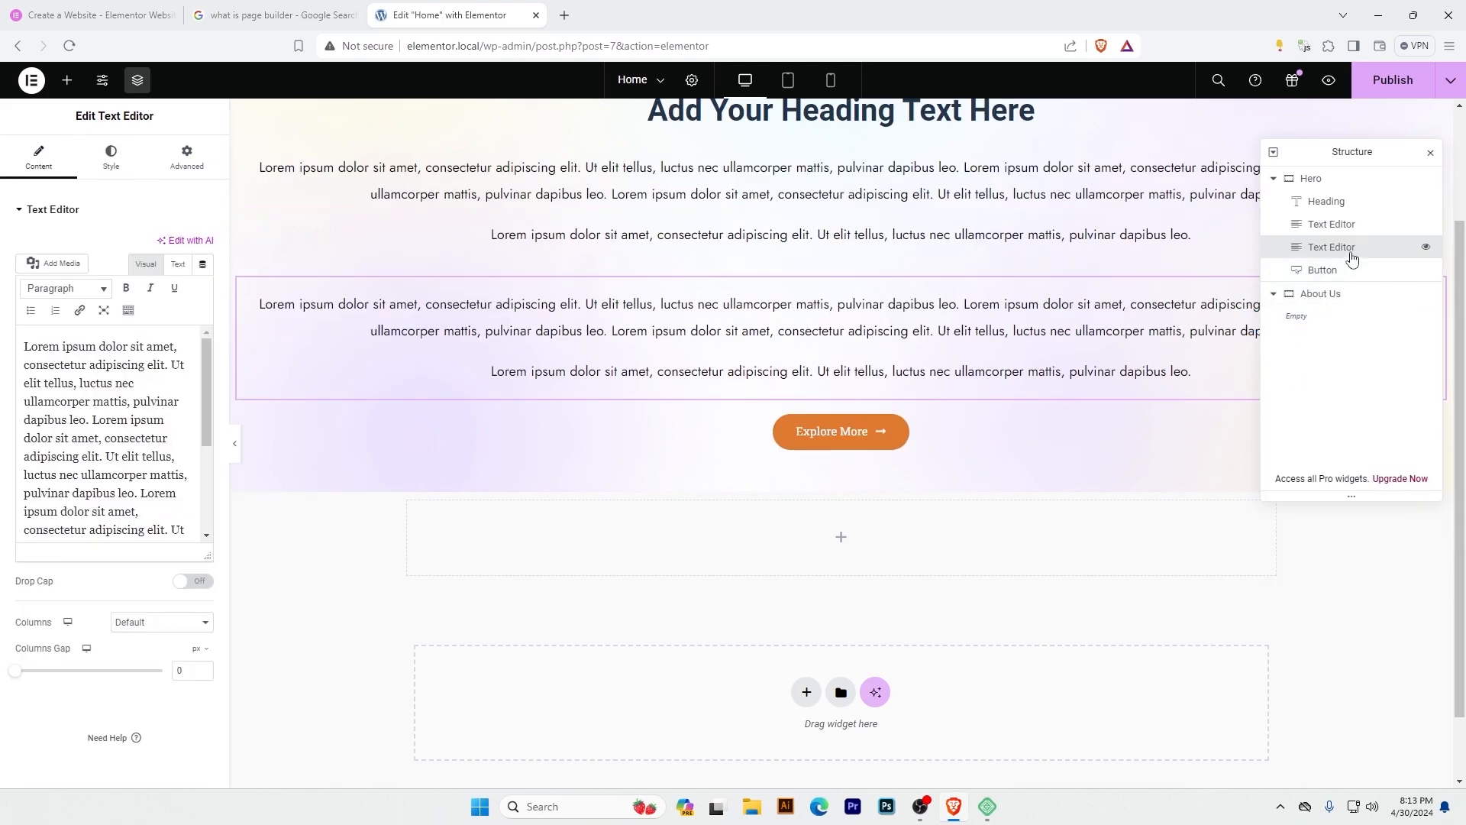
pyautogui.moveTo(1343, 252); pyautogui.dragTo(1336, 305)
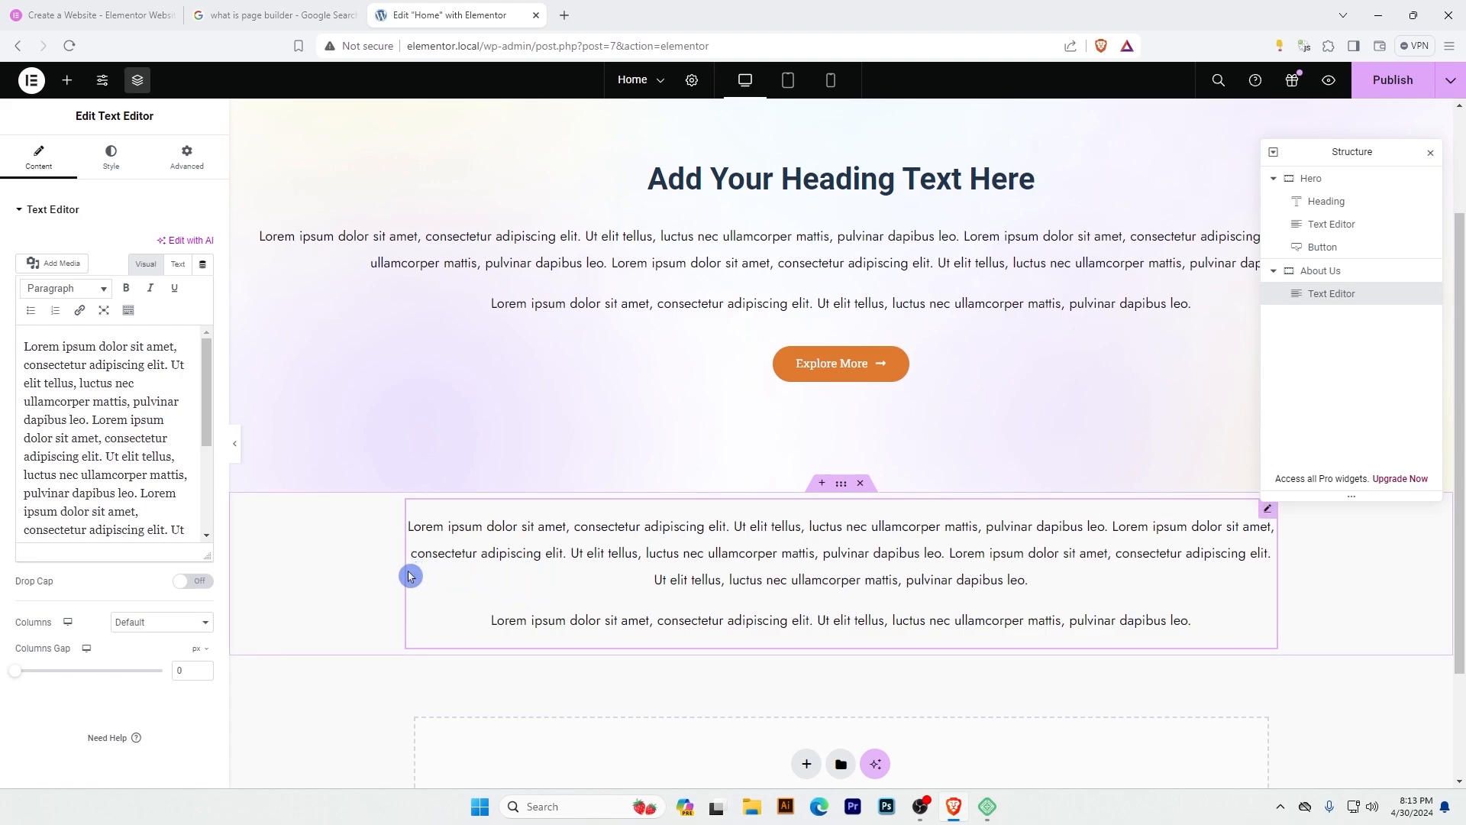
# Try a boxed width of about 1413 px on the About Us container and reset it to 1140 px.
pyautogui.click(1315, 272)
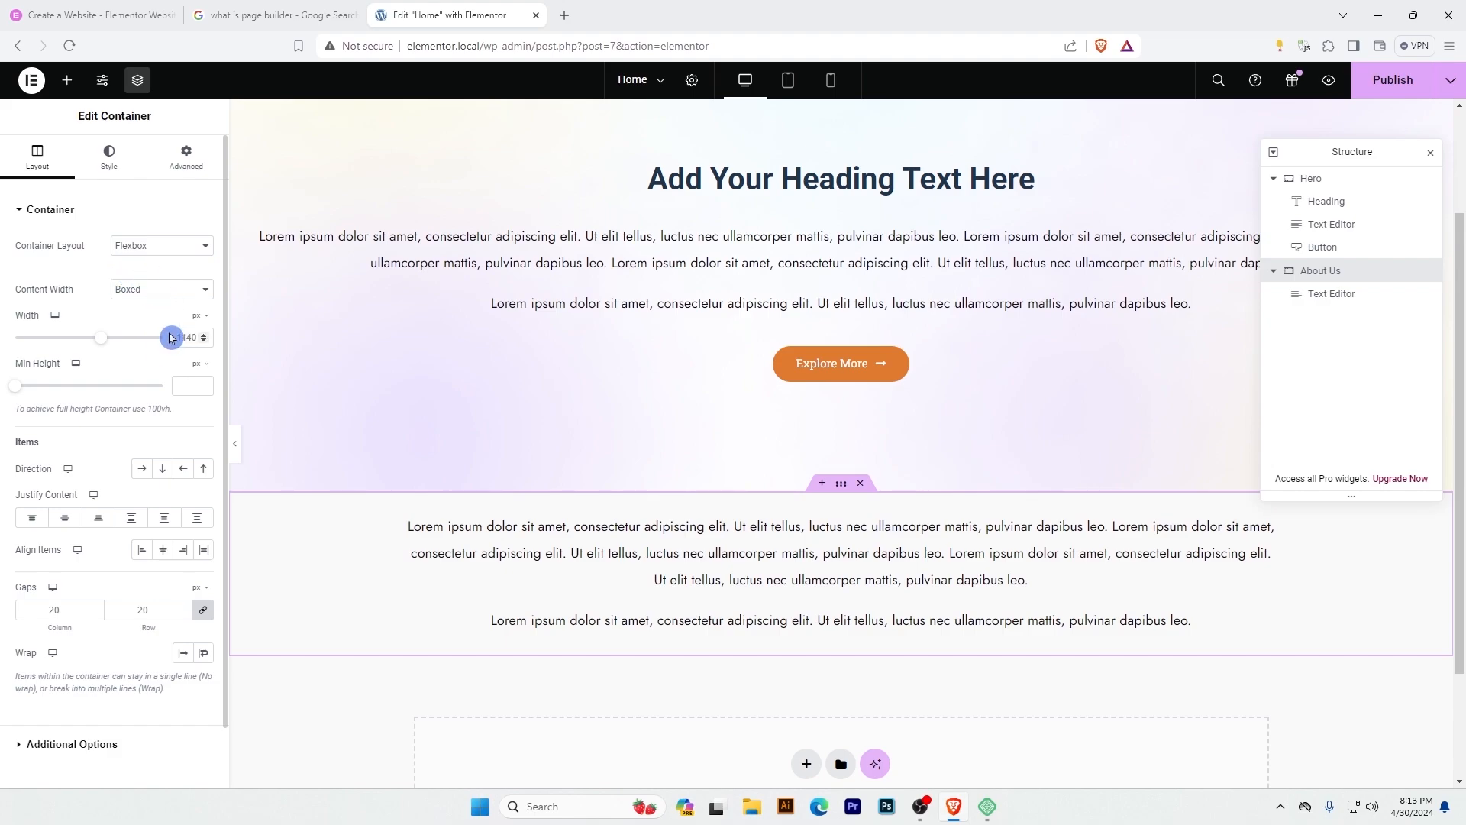
pyautogui.moveTo(100, 341); pyautogui.dragTo(138, 356)
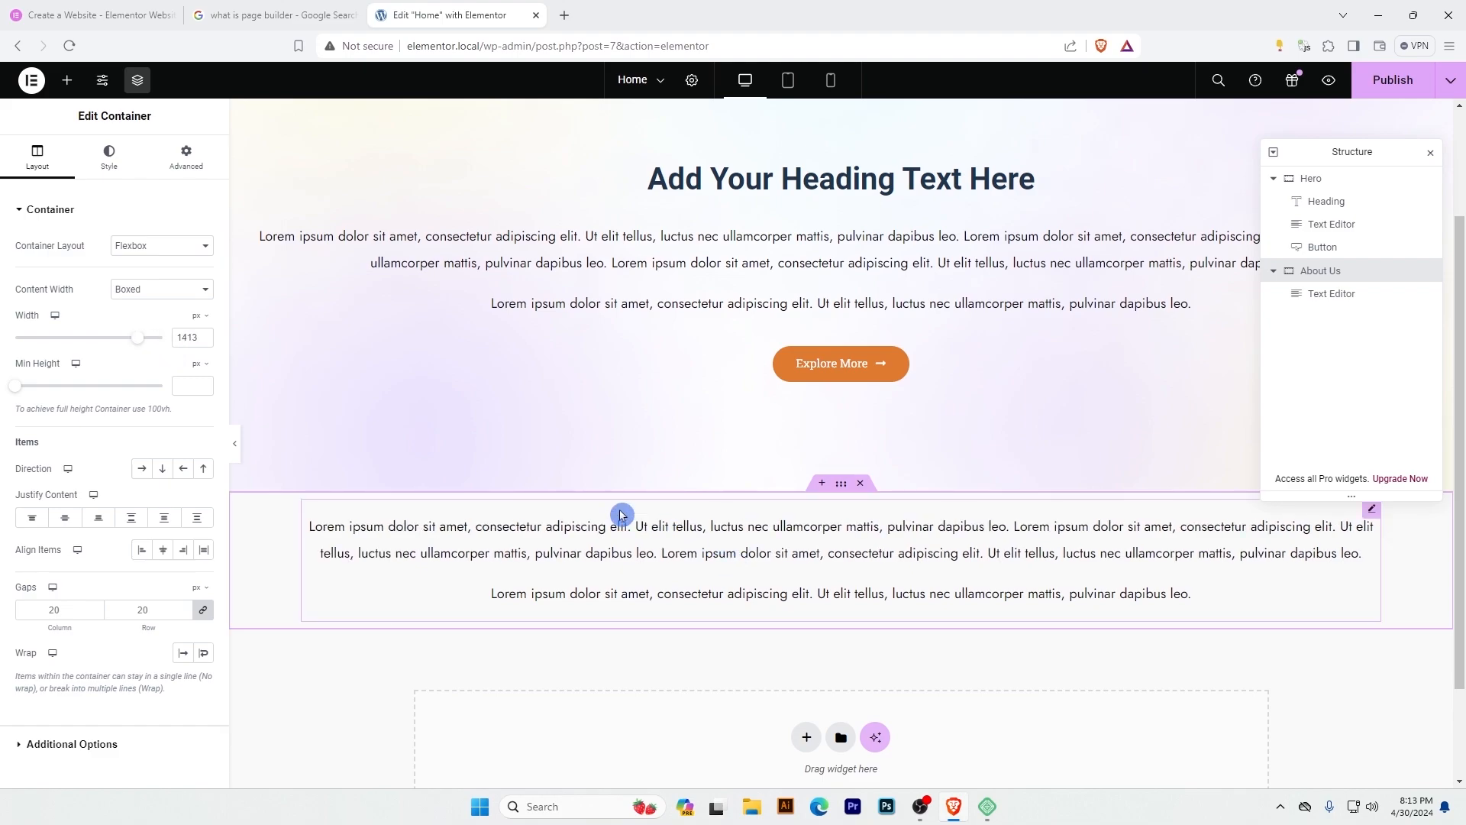
pyautogui.doubleClick(178, 341)
pyautogui.write('1140')
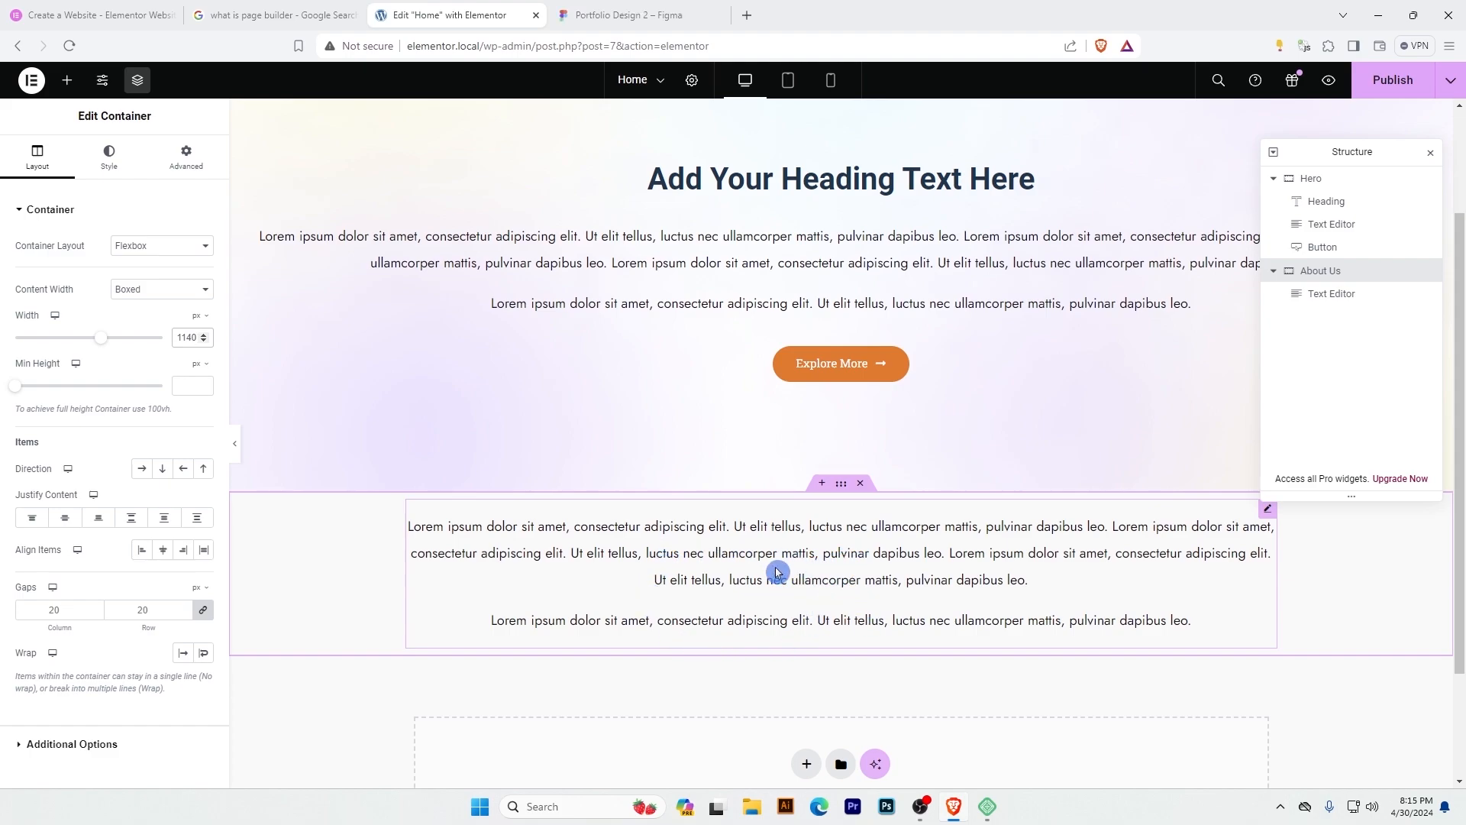
# Switch to the Portfolio Design 2 file in Figma and select the pink rectangle behind the About Me portrait.
pyautogui.hotkey('ctrl', 'Tab')
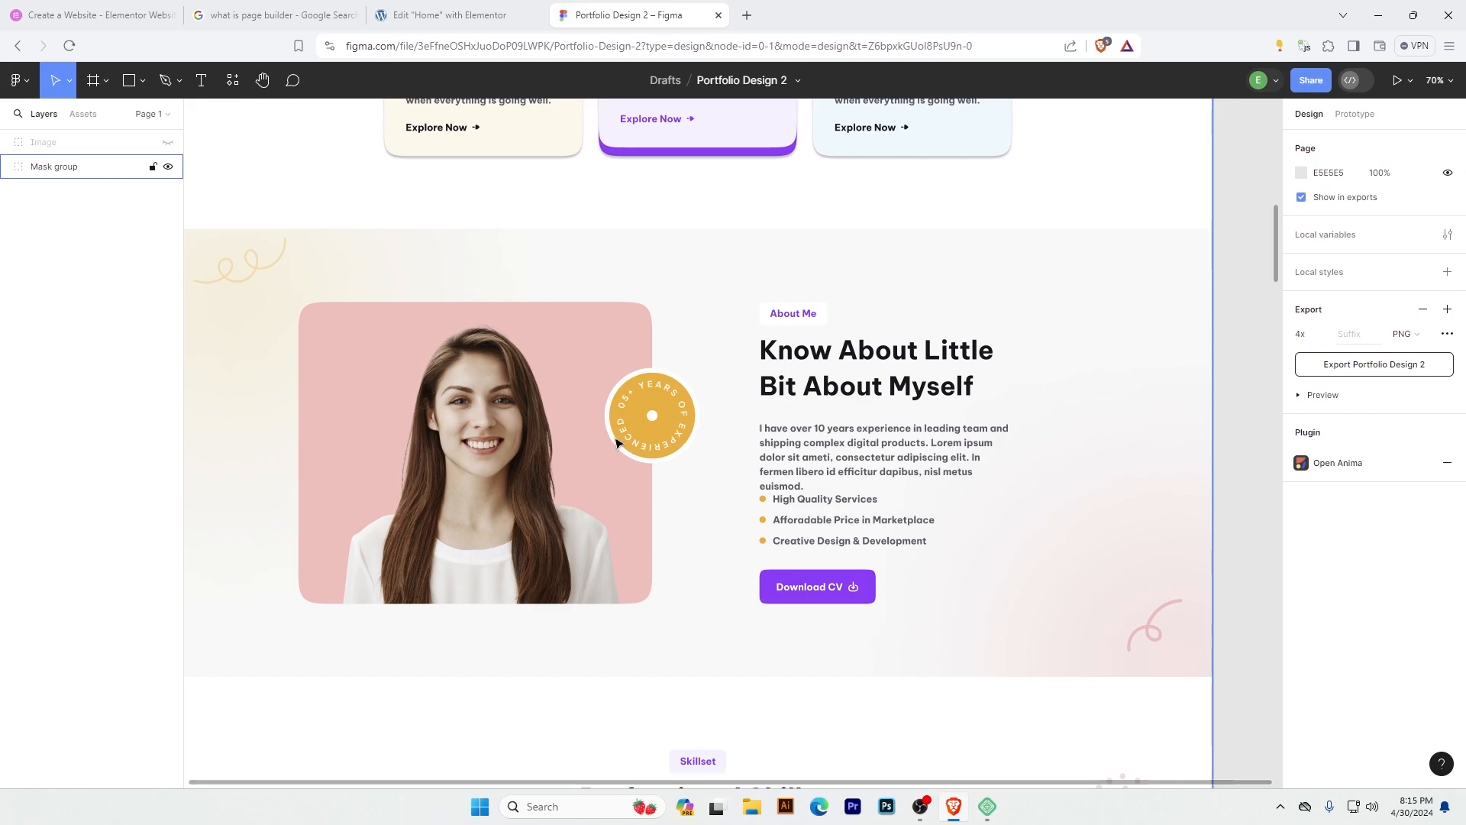
pyautogui.click(579, 375)
pyautogui.doubleClick(580, 374)
pyautogui.doubleClick(581, 374)
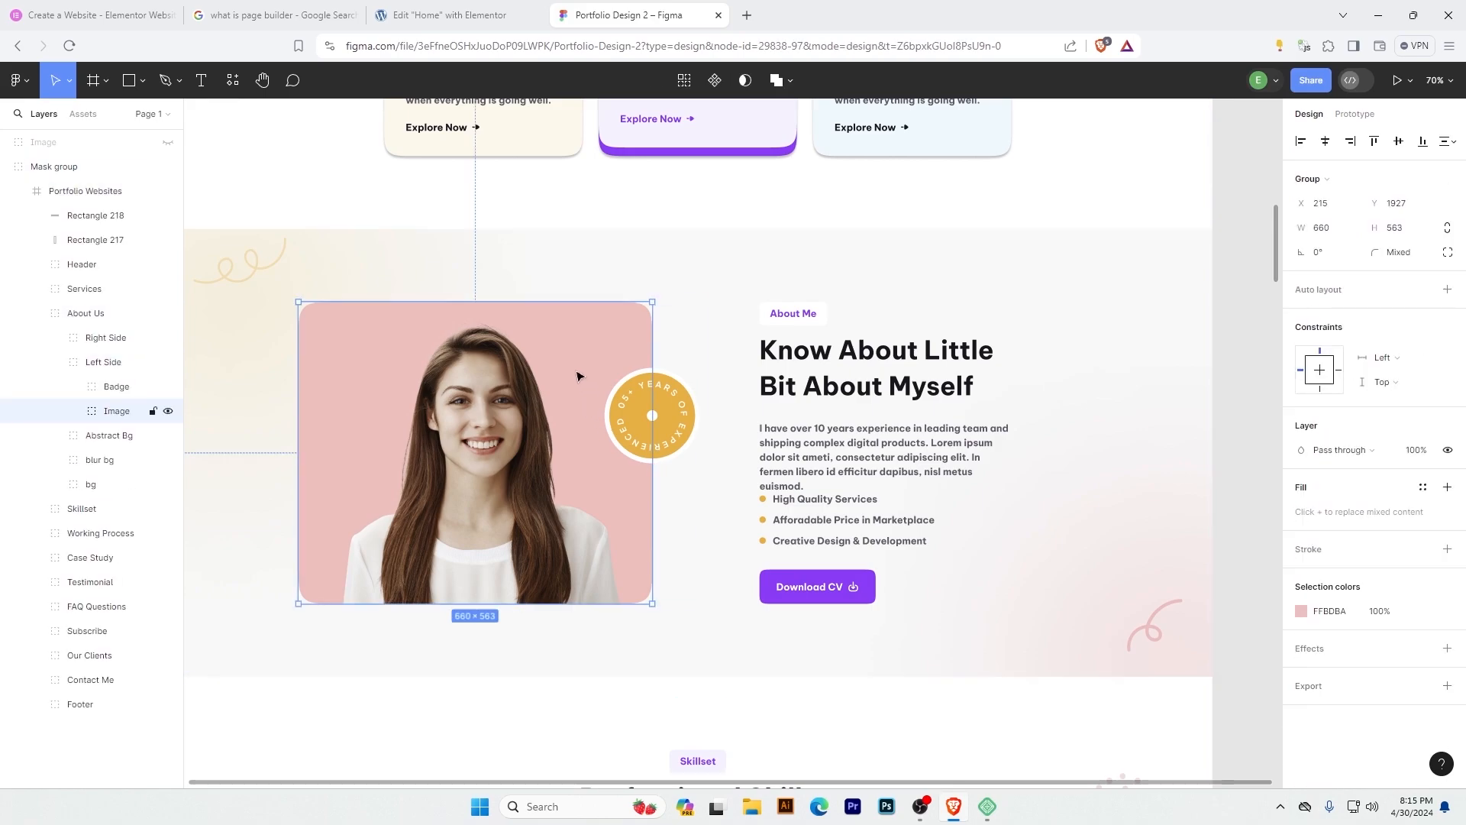
pyautogui.doubleClick(582, 373)
pyautogui.click(592, 310)
# Export the selected rectangle as image.png at 1x into the Figma2Elementor-2 folder.
pyautogui.click(1319, 648)
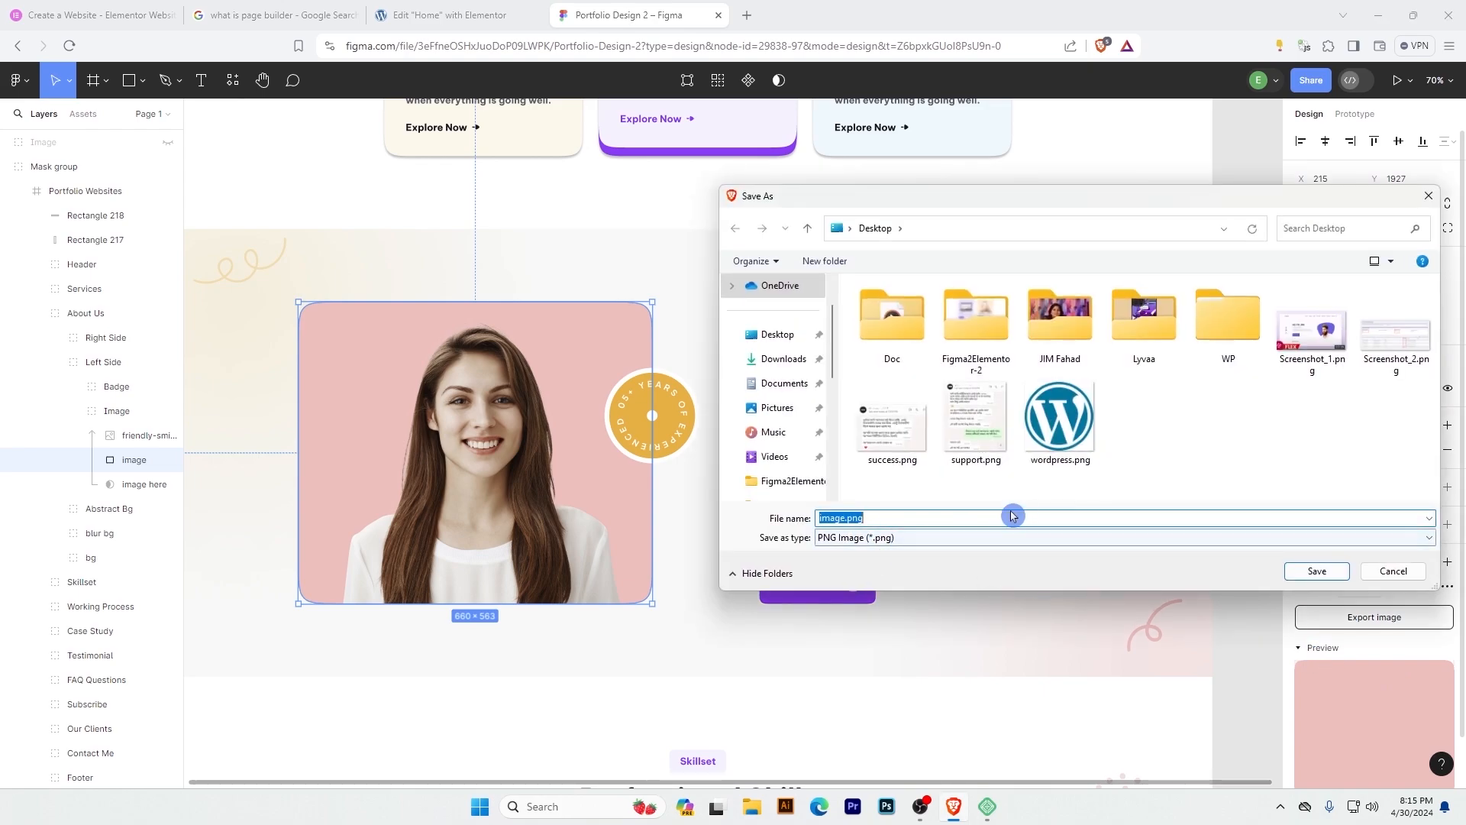
pyautogui.doubleClick(949, 321)
pyautogui.click(1318, 571)
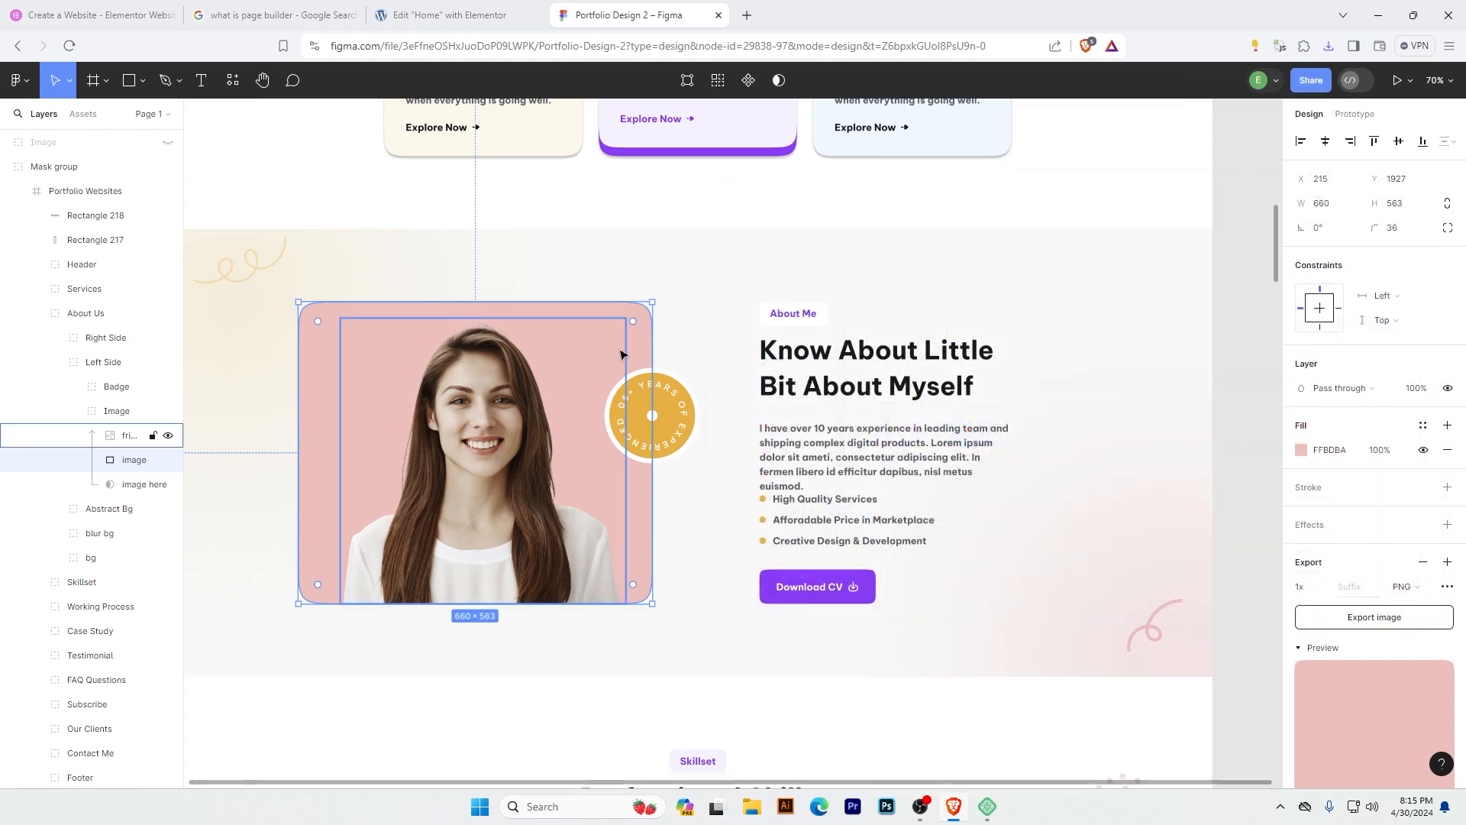
# Examine how the About Me section is divided into a background, a portrait group and a text group.
pyautogui.click(690, 265)
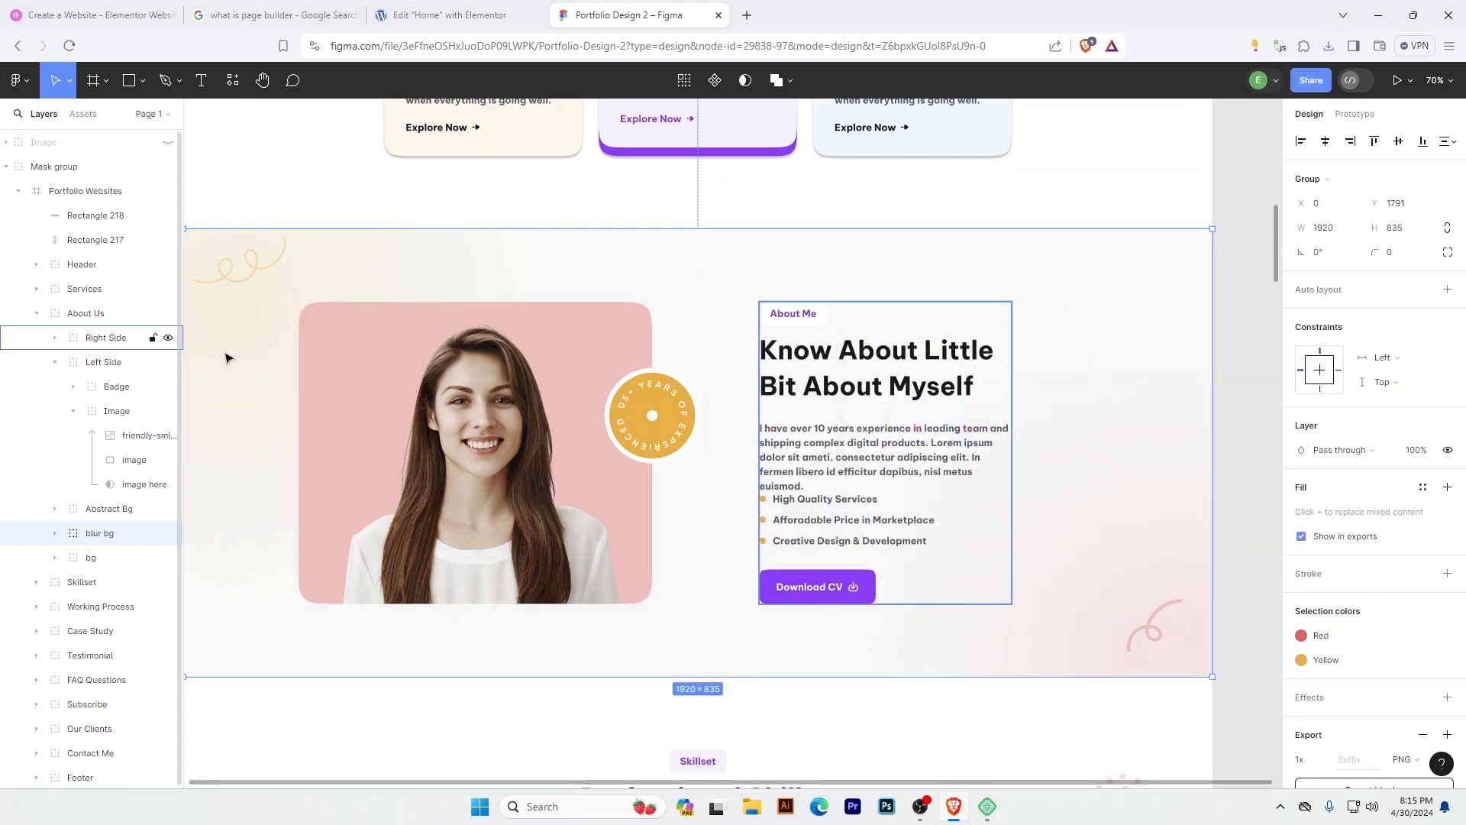
pyautogui.click(370, 439)
pyautogui.click(836, 432)
pyautogui.click(472, 431)
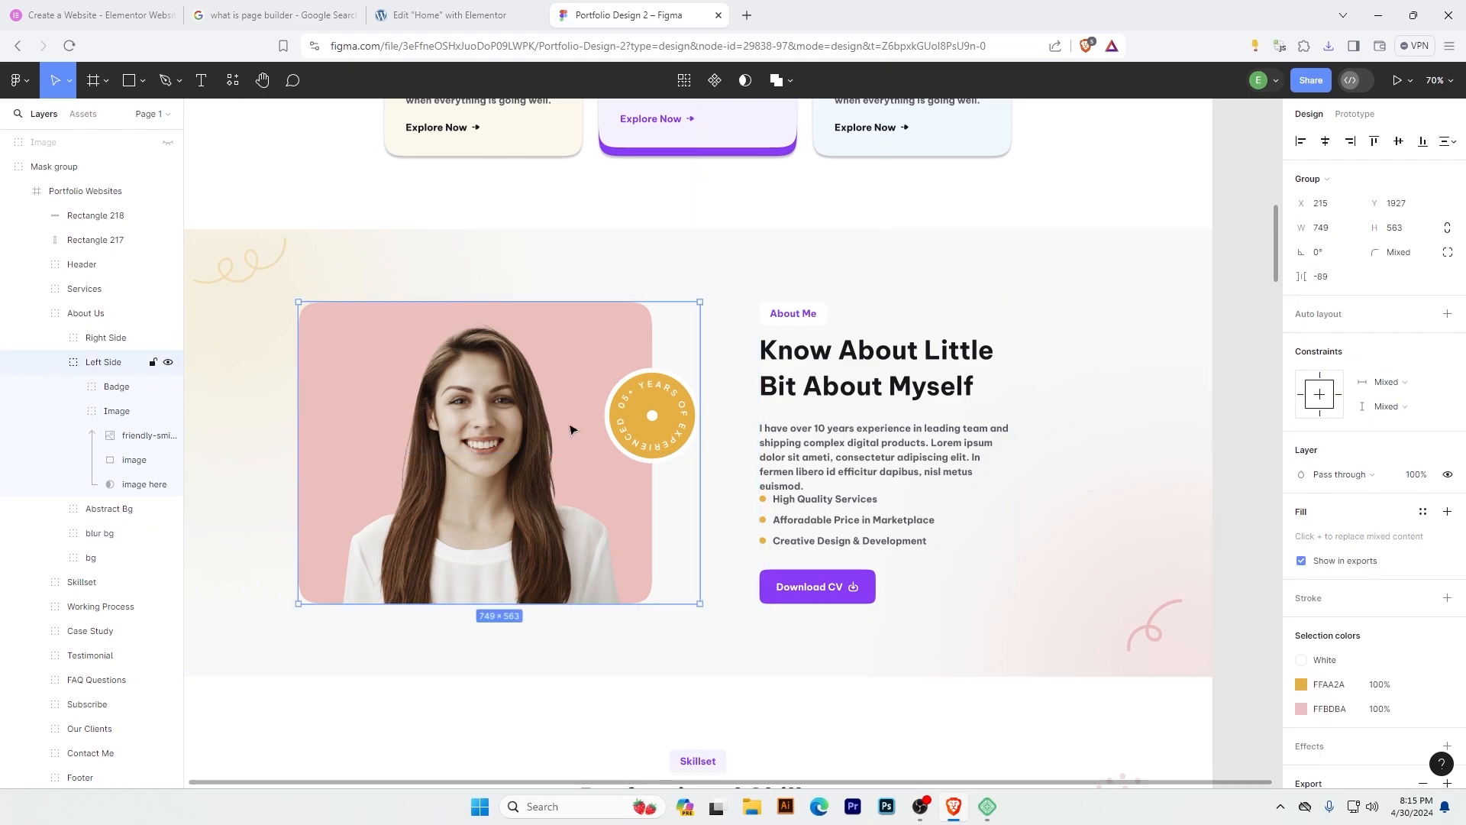
pyautogui.click(787, 428)
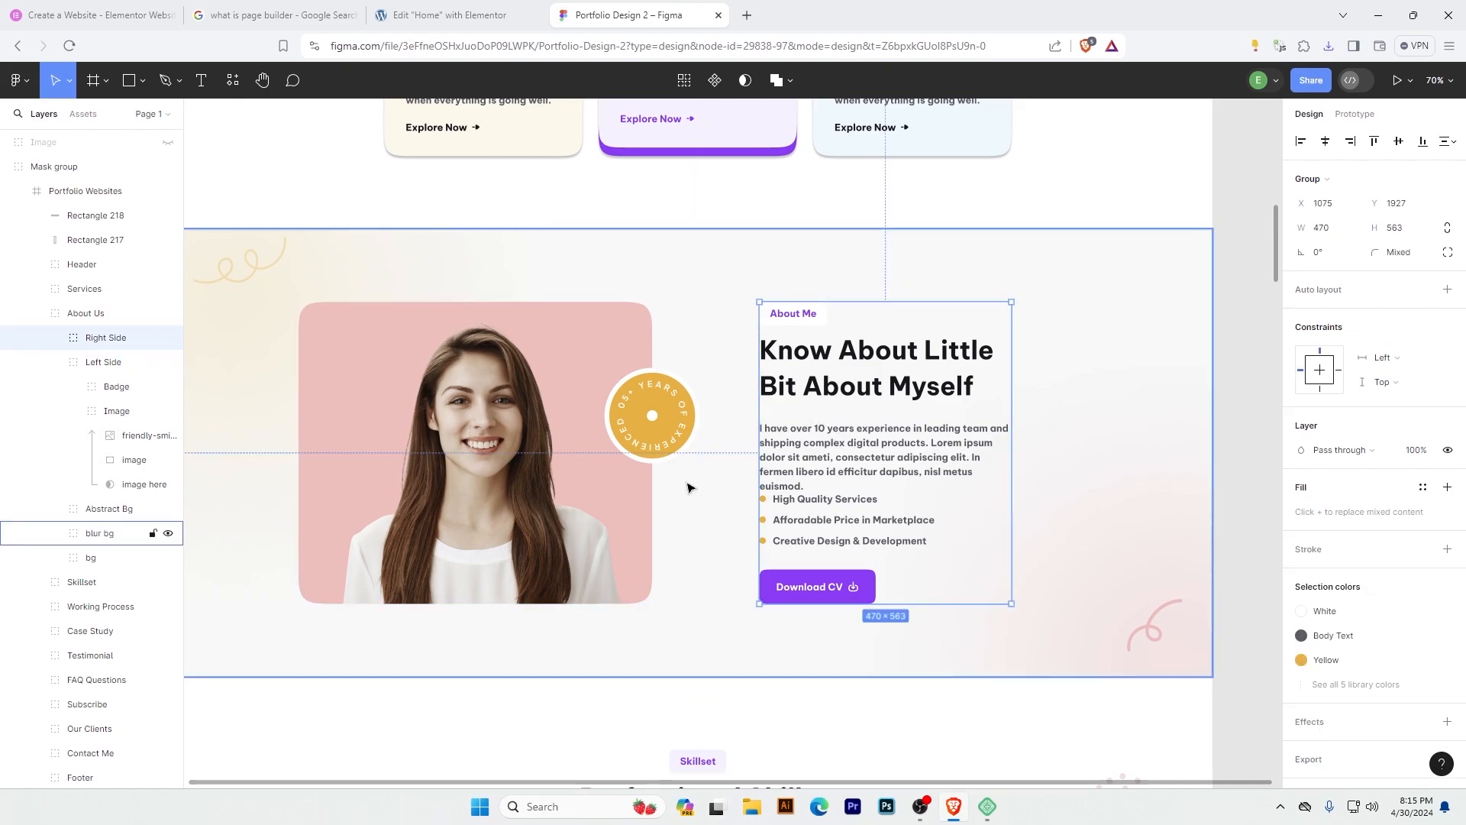
pyautogui.click(443, 257)
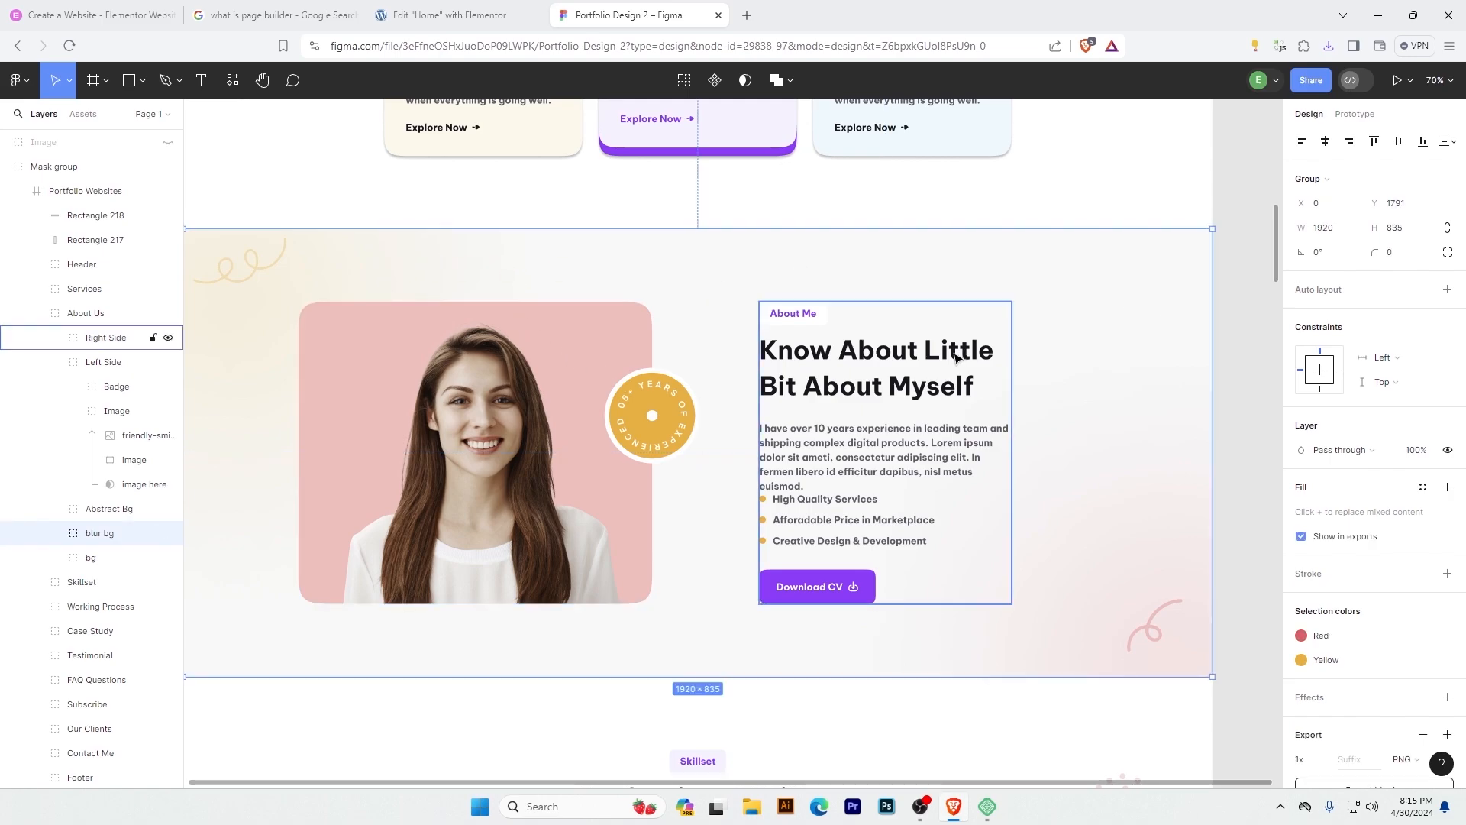
pyautogui.press('super+shift+s')
pyautogui.moveTo(292, 211); pyautogui.dragTo(956, 680)
pyautogui.moveTo(1025, 693); pyautogui.dragTo(1017, 696)
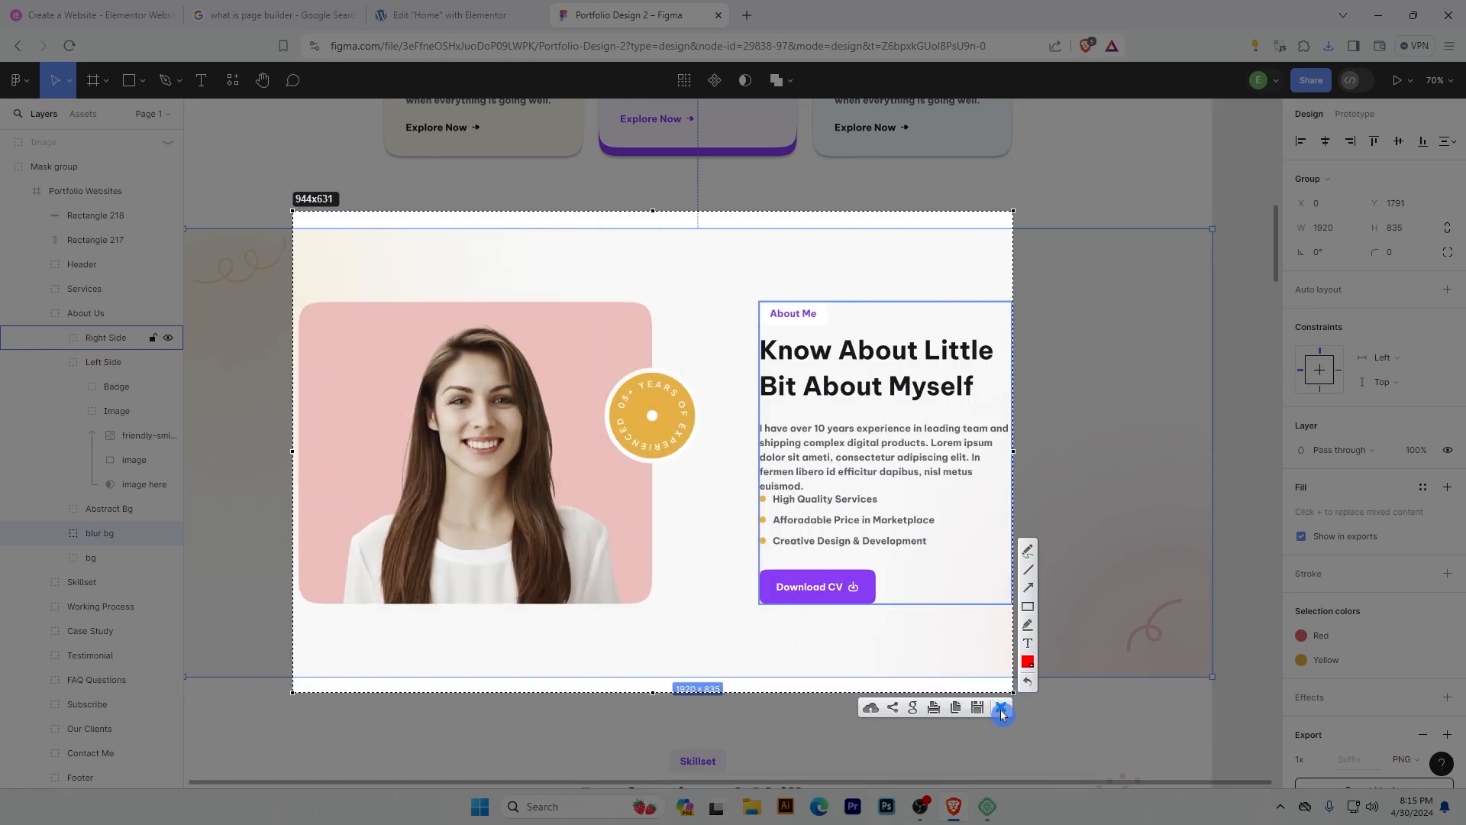
pyautogui.click(1002, 712)
# Inspect the portrait group and the neighbouring text group as two separate columns of the section.
pyautogui.click(469, 389)
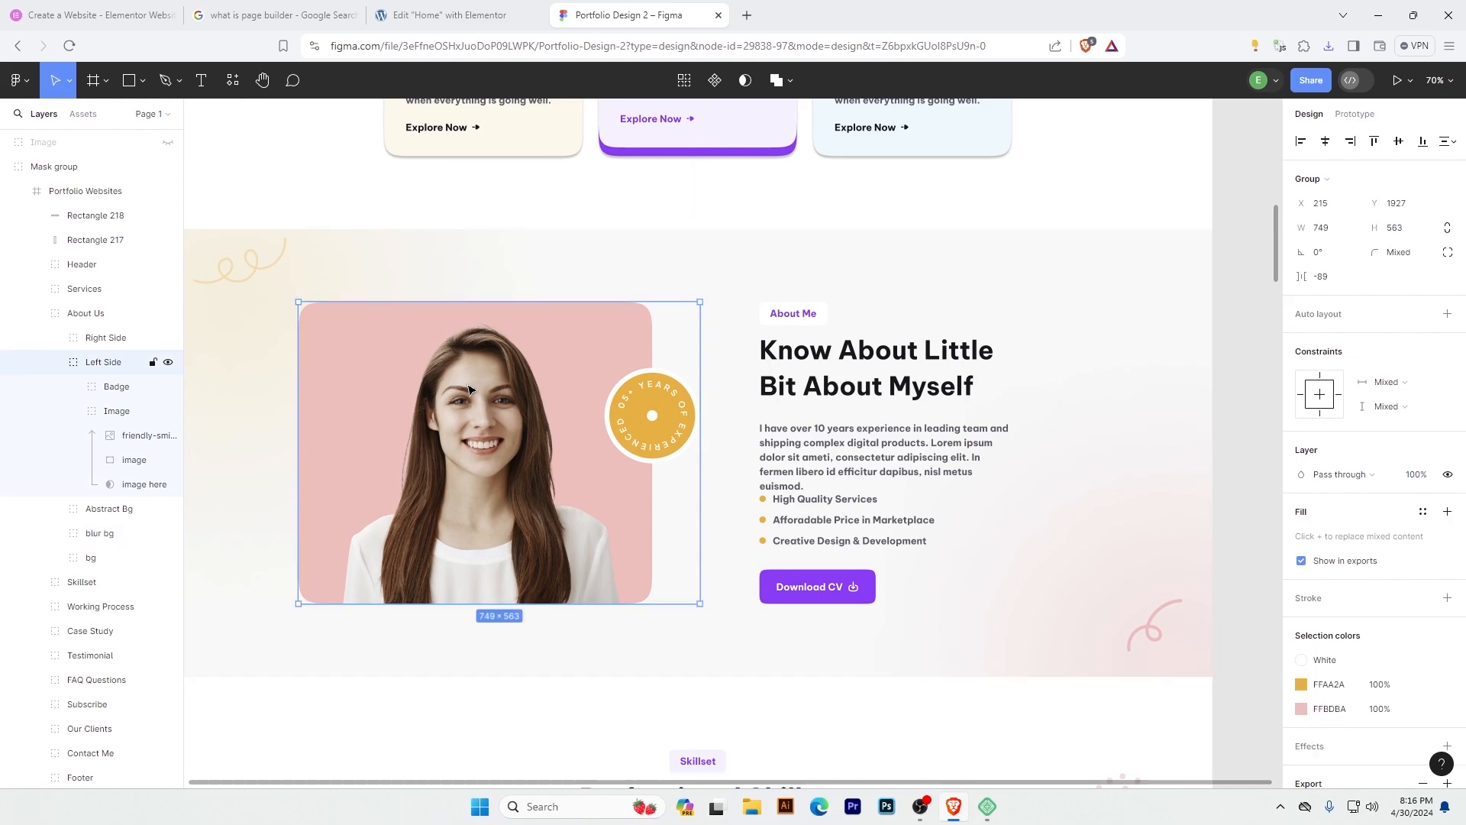
pyautogui.click(879, 465)
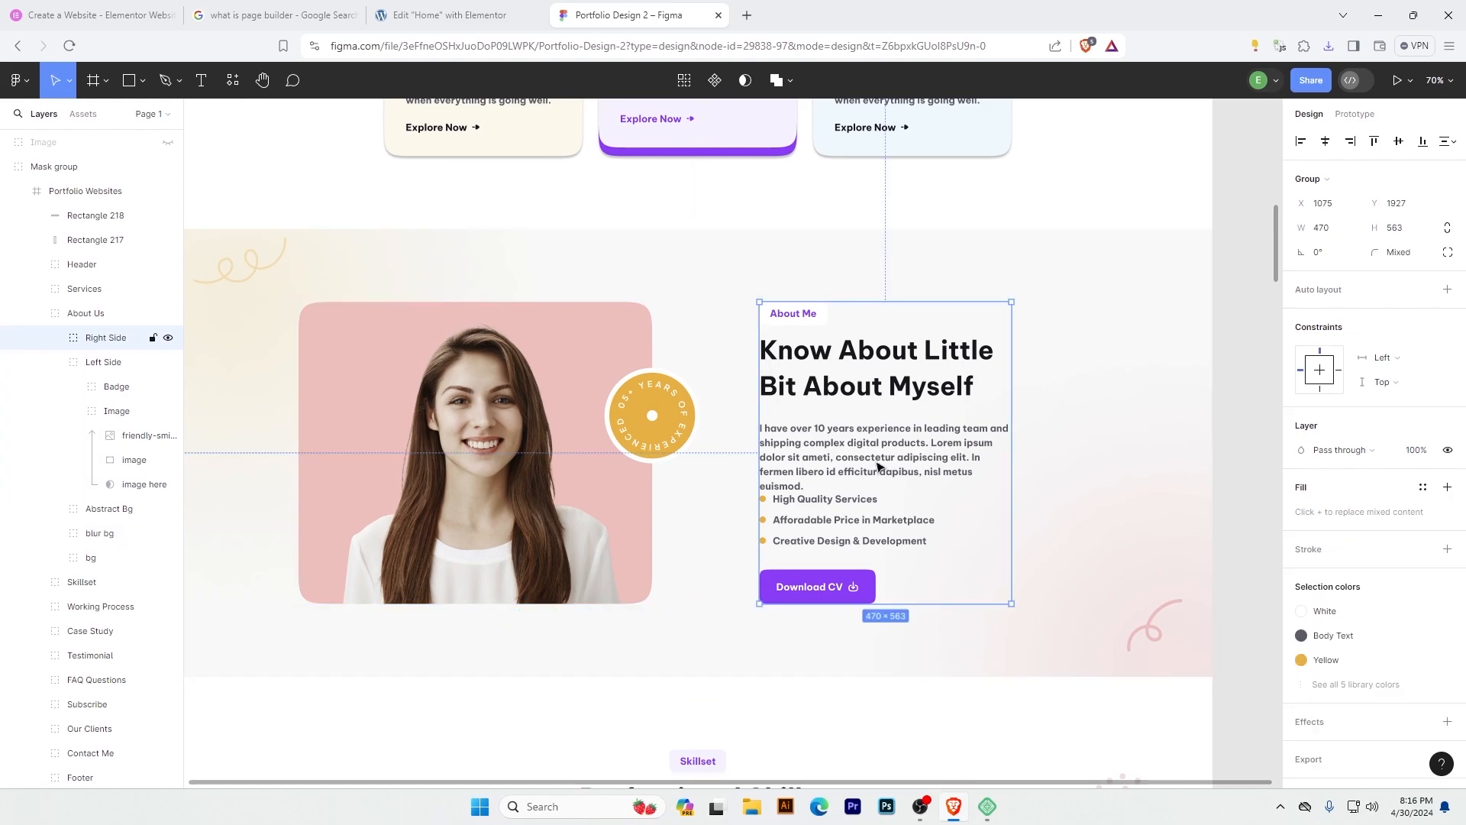
# Switch back to the Elementor editor and delete the About Us container.
pyautogui.click(434, 6)
pyautogui.click(863, 483)
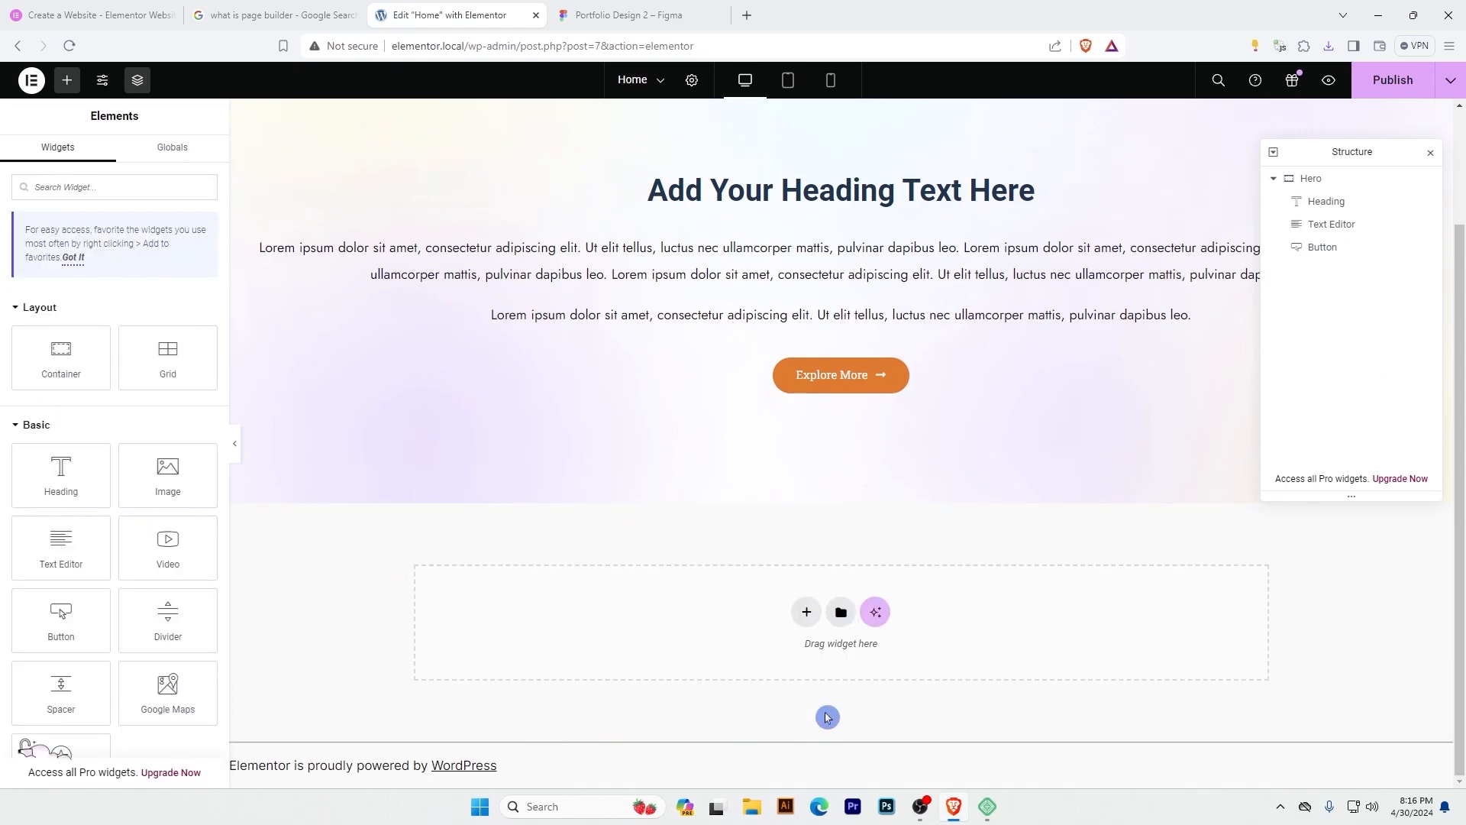
# Add a single-column Flexbox container below the Hero section and set its content width to Full Width.
pyautogui.click(807, 613)
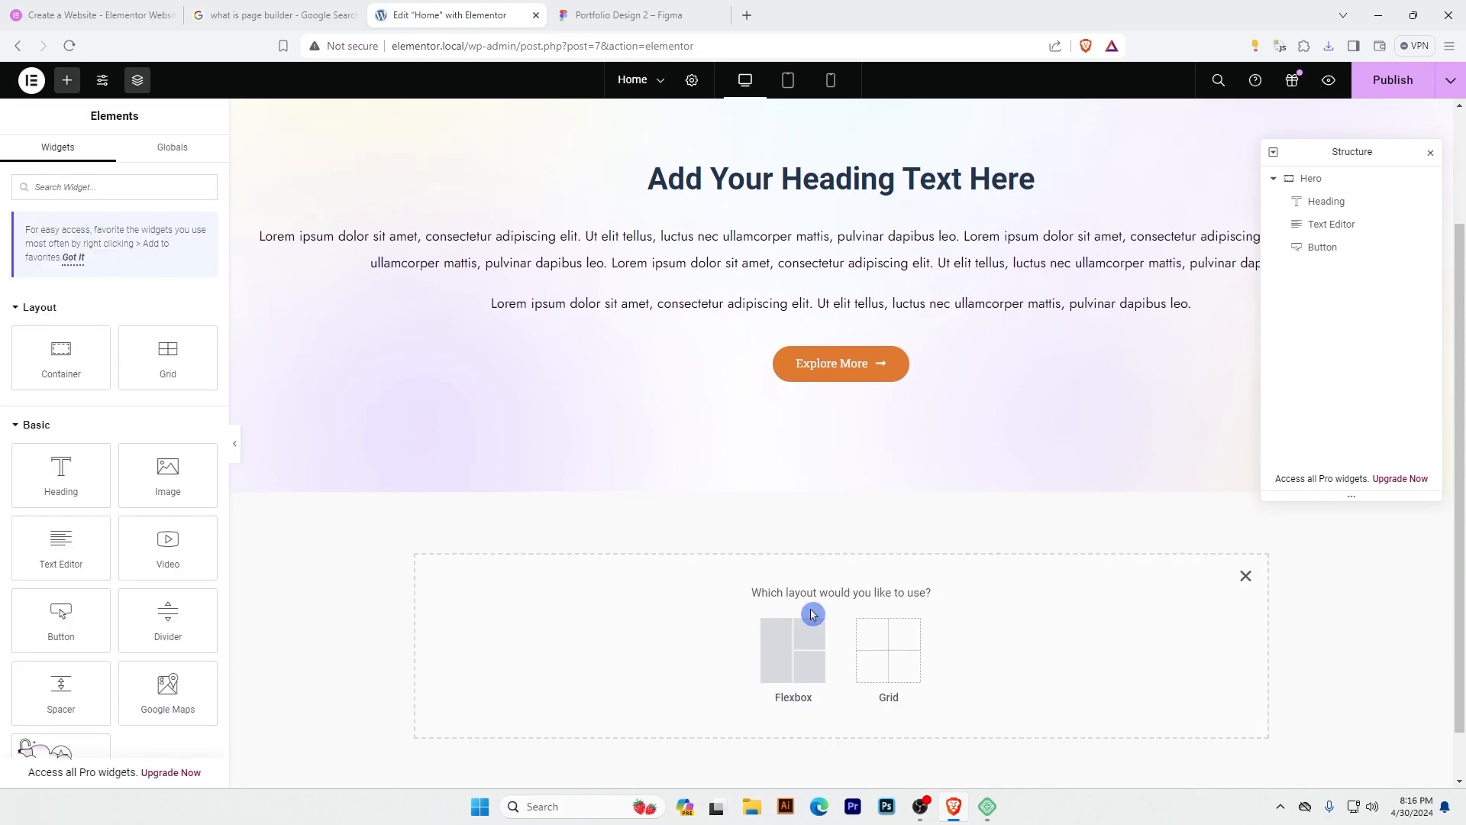
pyautogui.click(795, 662)
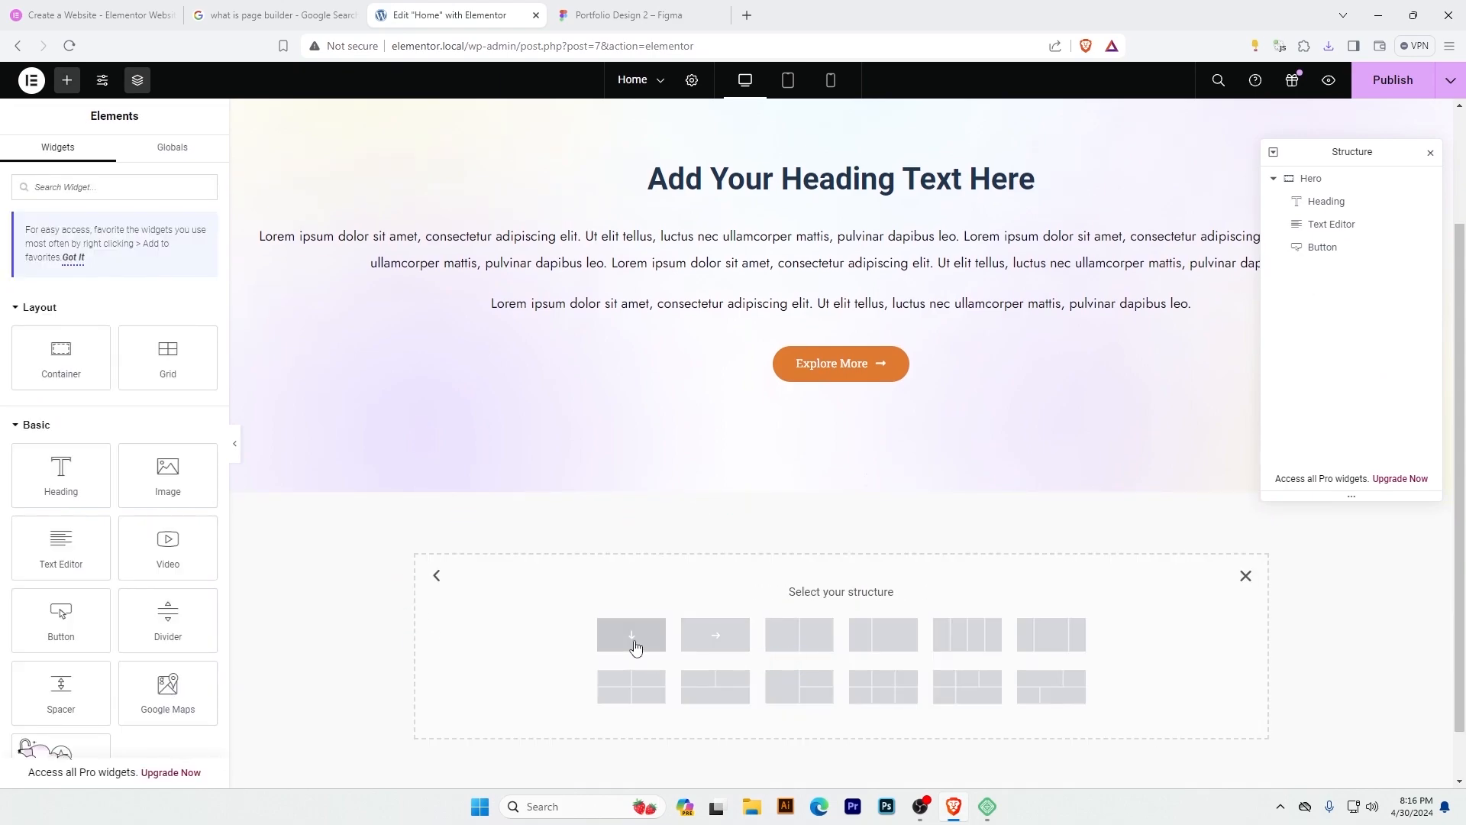
pyautogui.click(653, 644)
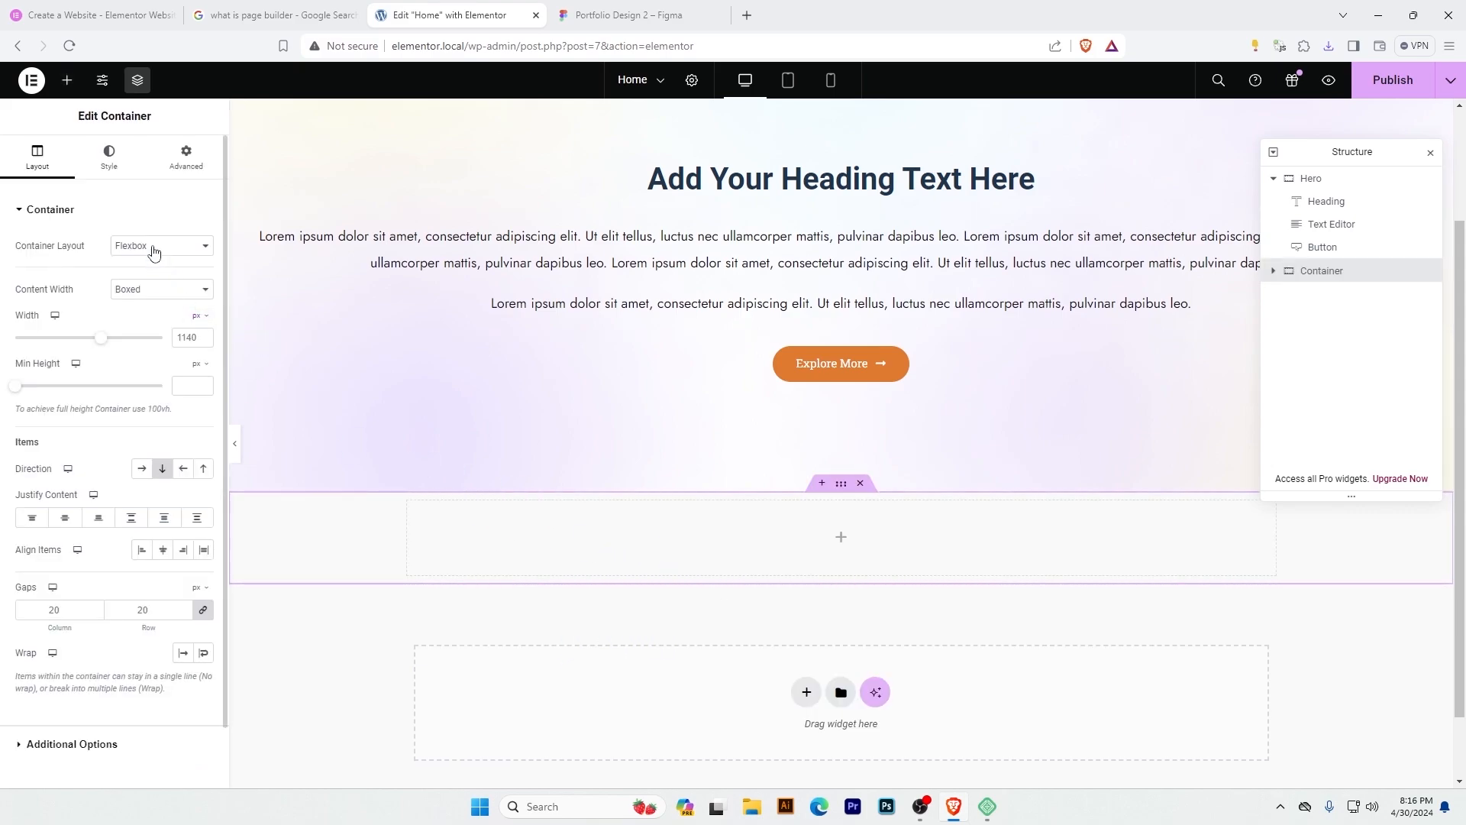
pyautogui.click(157, 289)
pyautogui.click(148, 314)
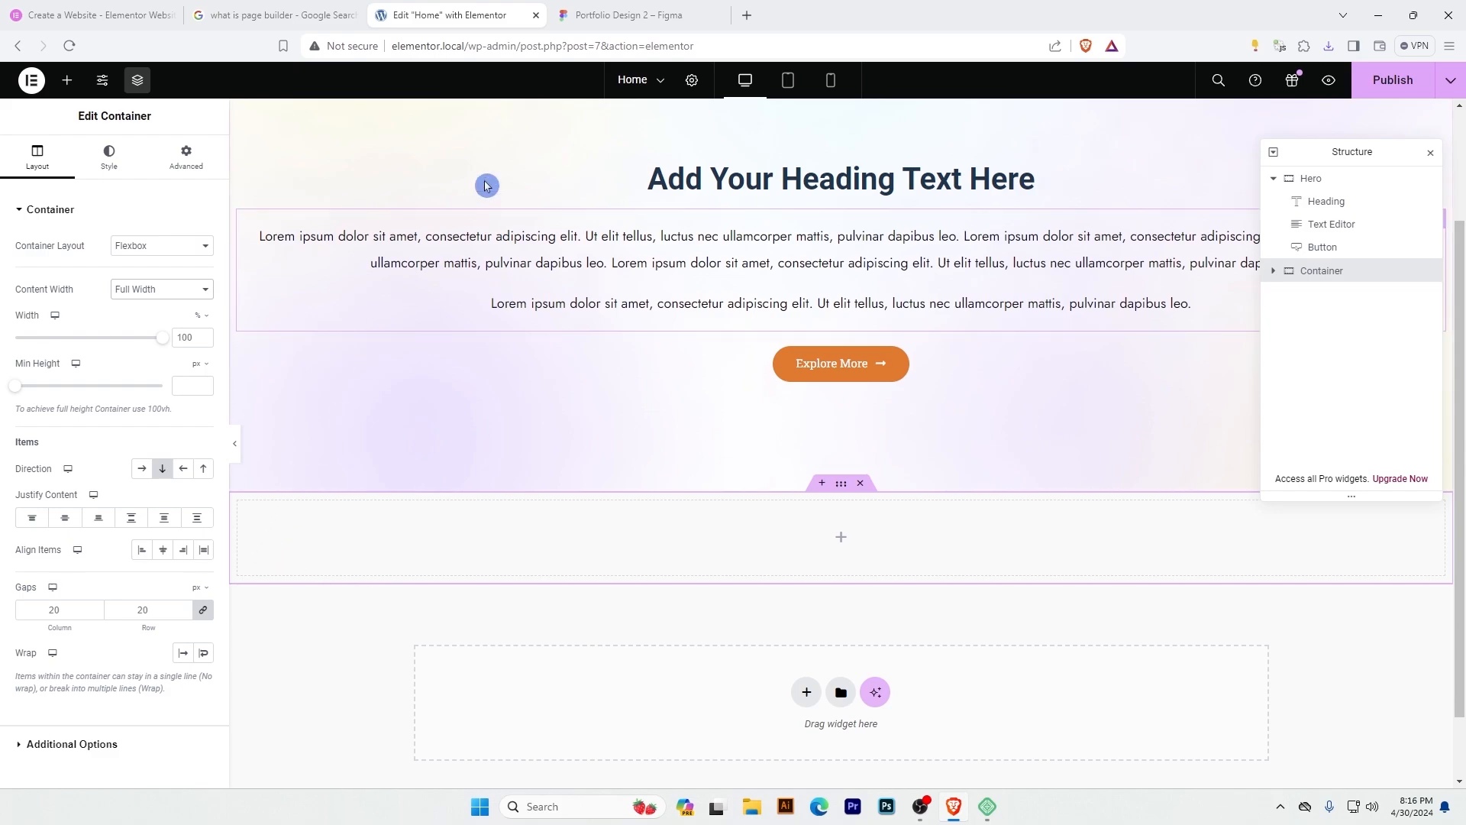
# Compare the full-width background of the Figma About Me section with the containers on the Elementor page.
pyautogui.click(629, 14)
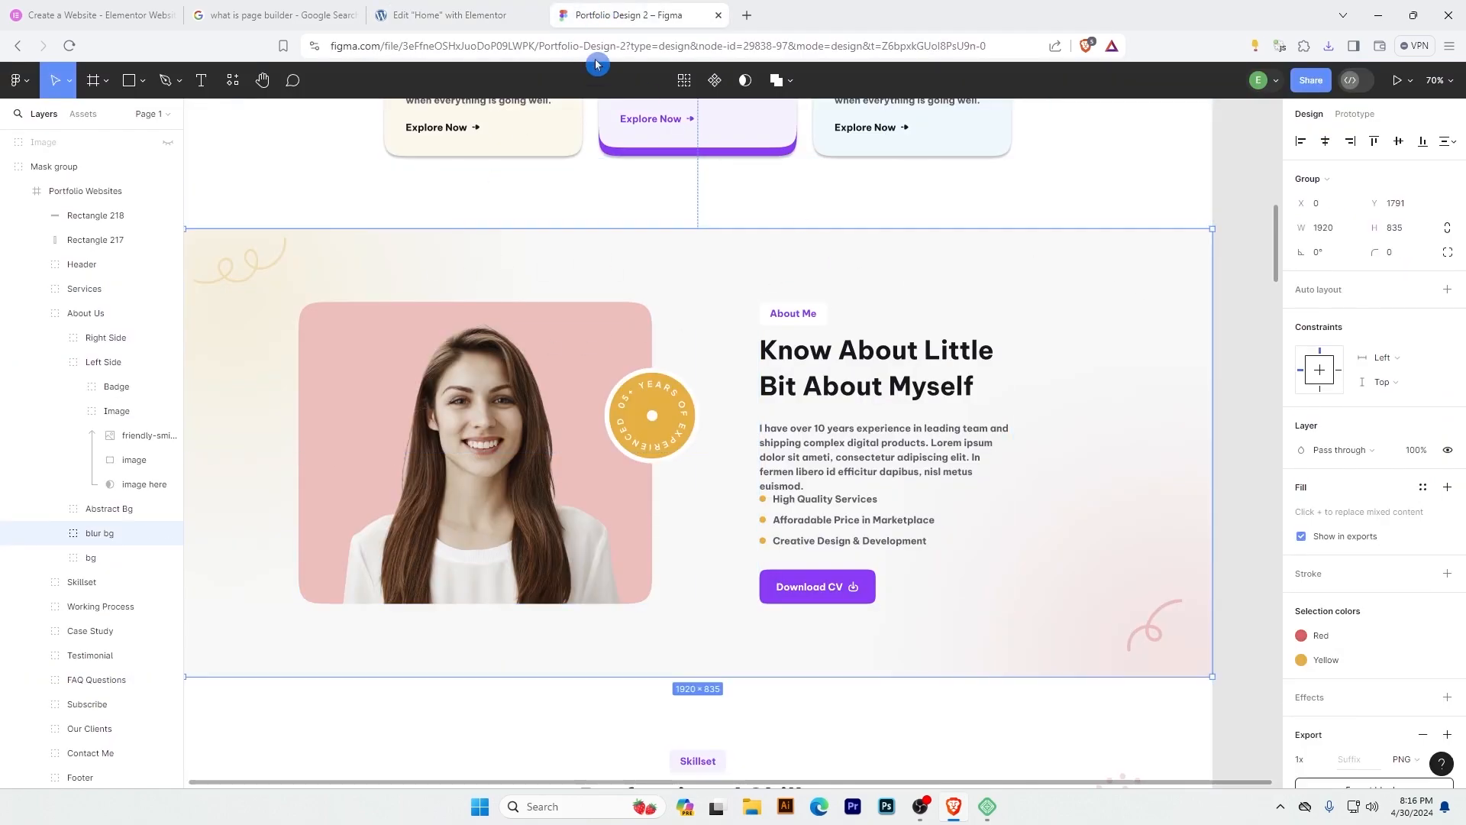
pyautogui.click(450, 14)
pyautogui.scroll(2, 744, 368)
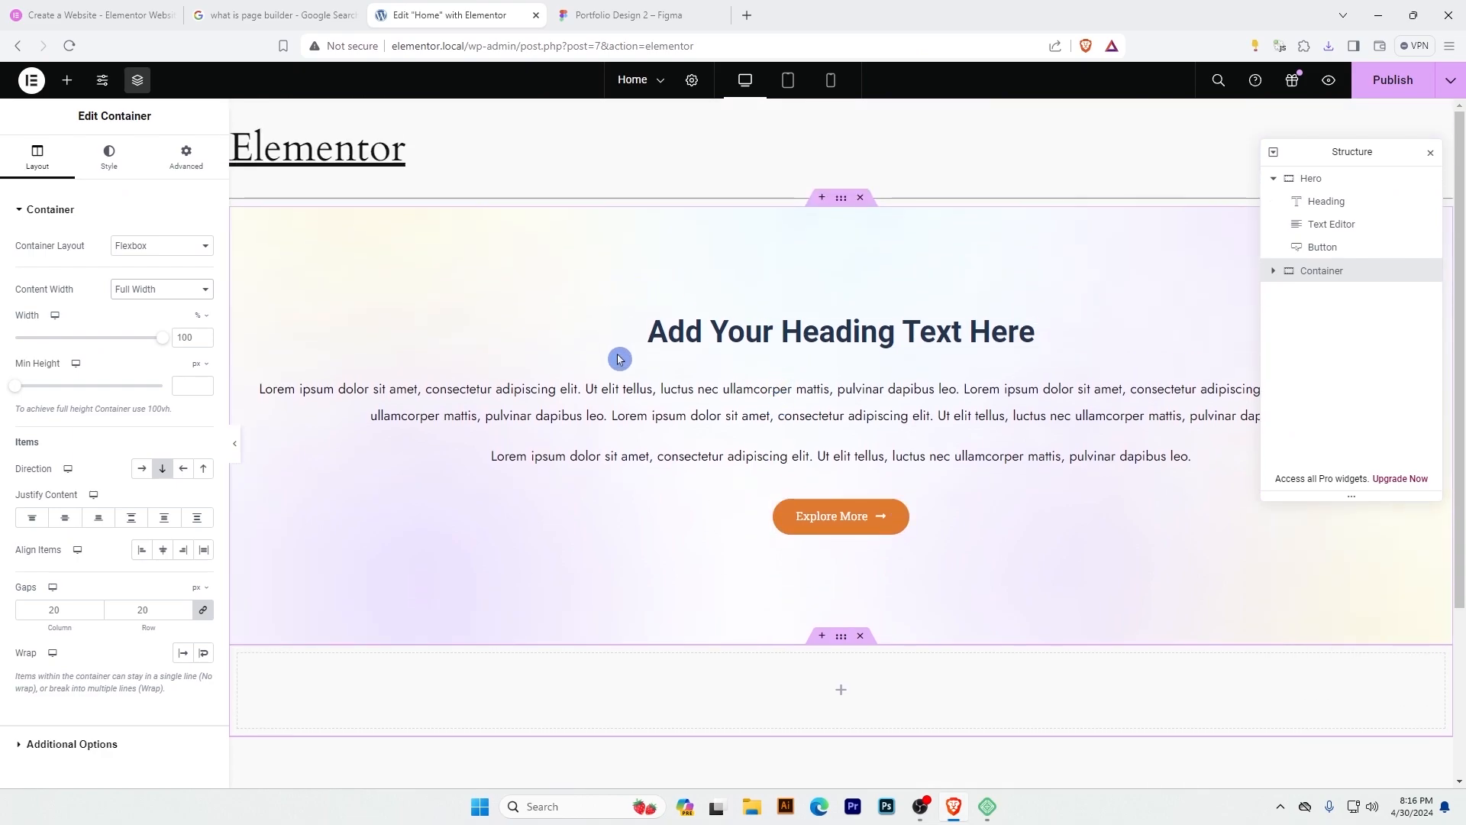
pyautogui.scroll(-3, 620, 359)
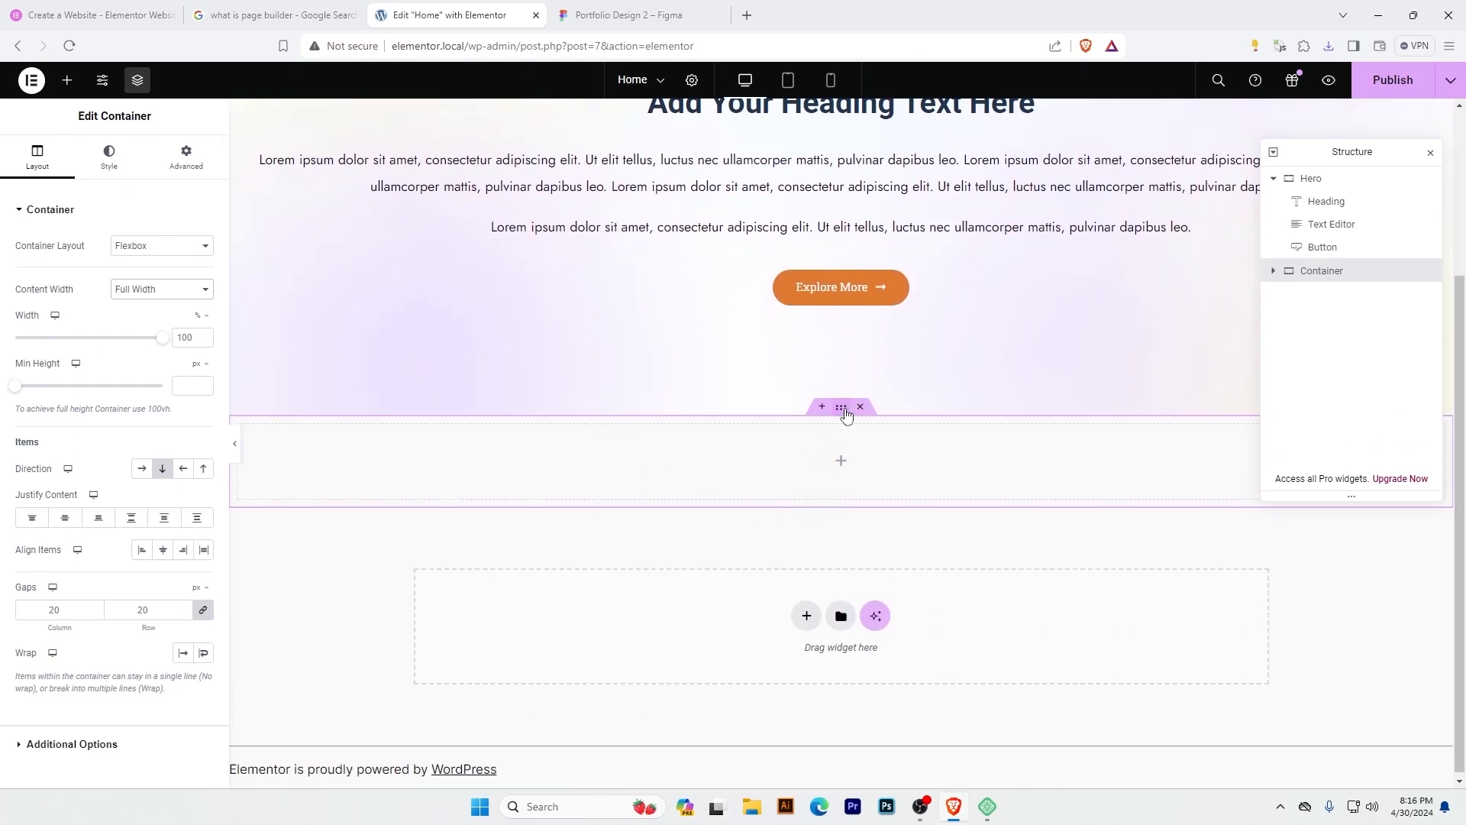
pyautogui.click(110, 157)
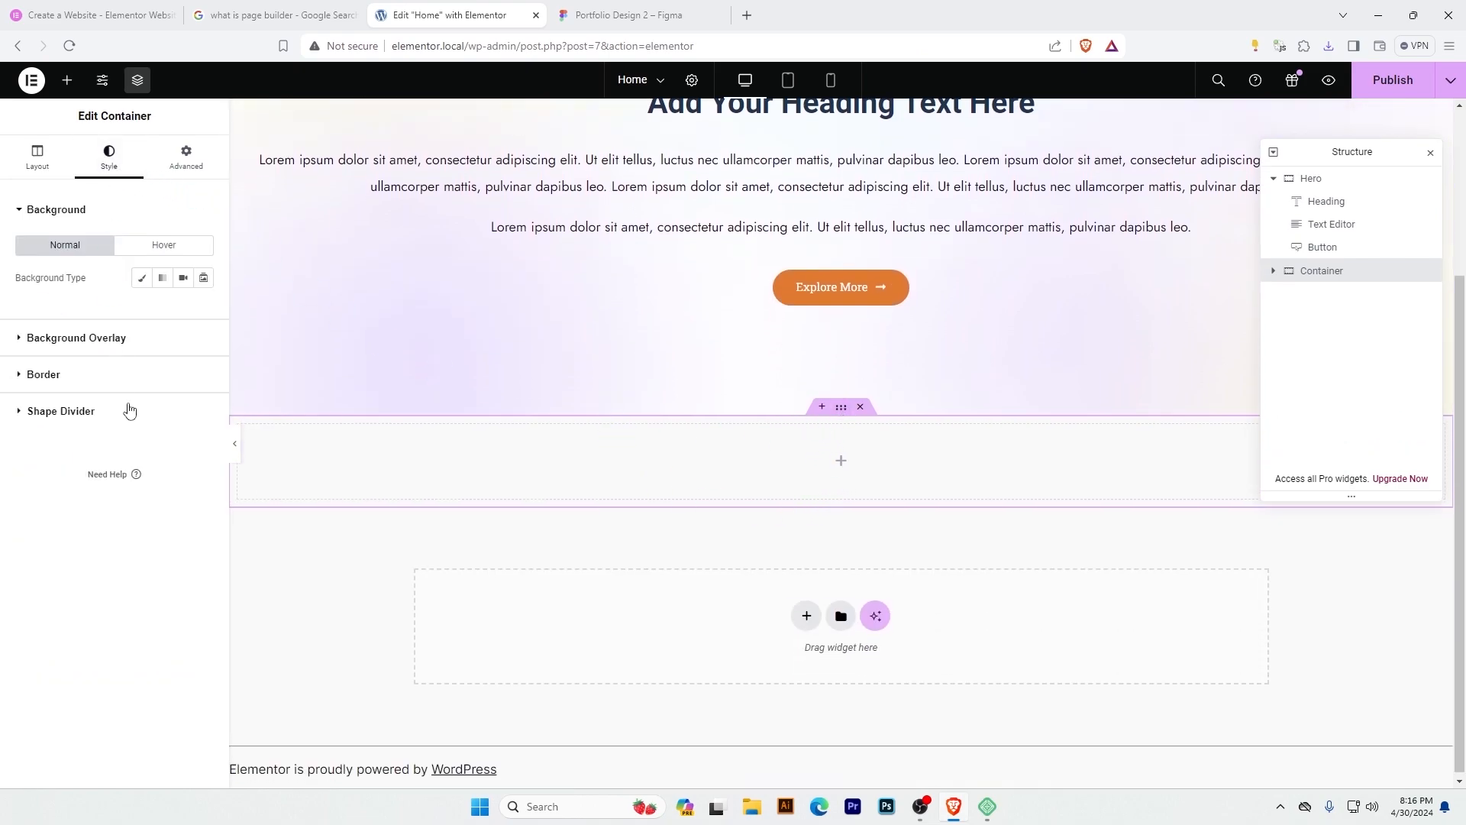
pyautogui.click(139, 275)
pyautogui.click(153, 370)
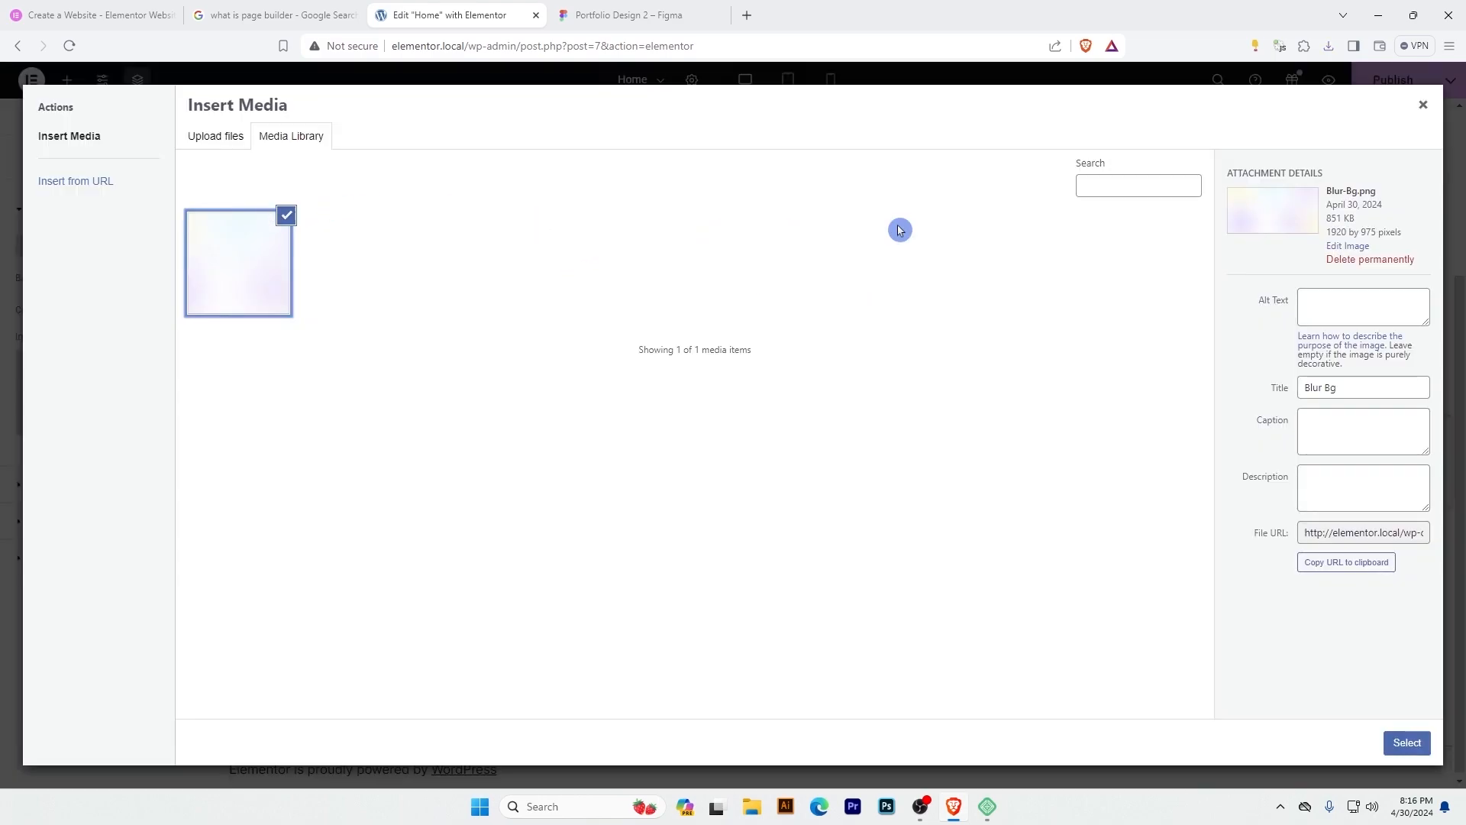
pyautogui.click(1424, 106)
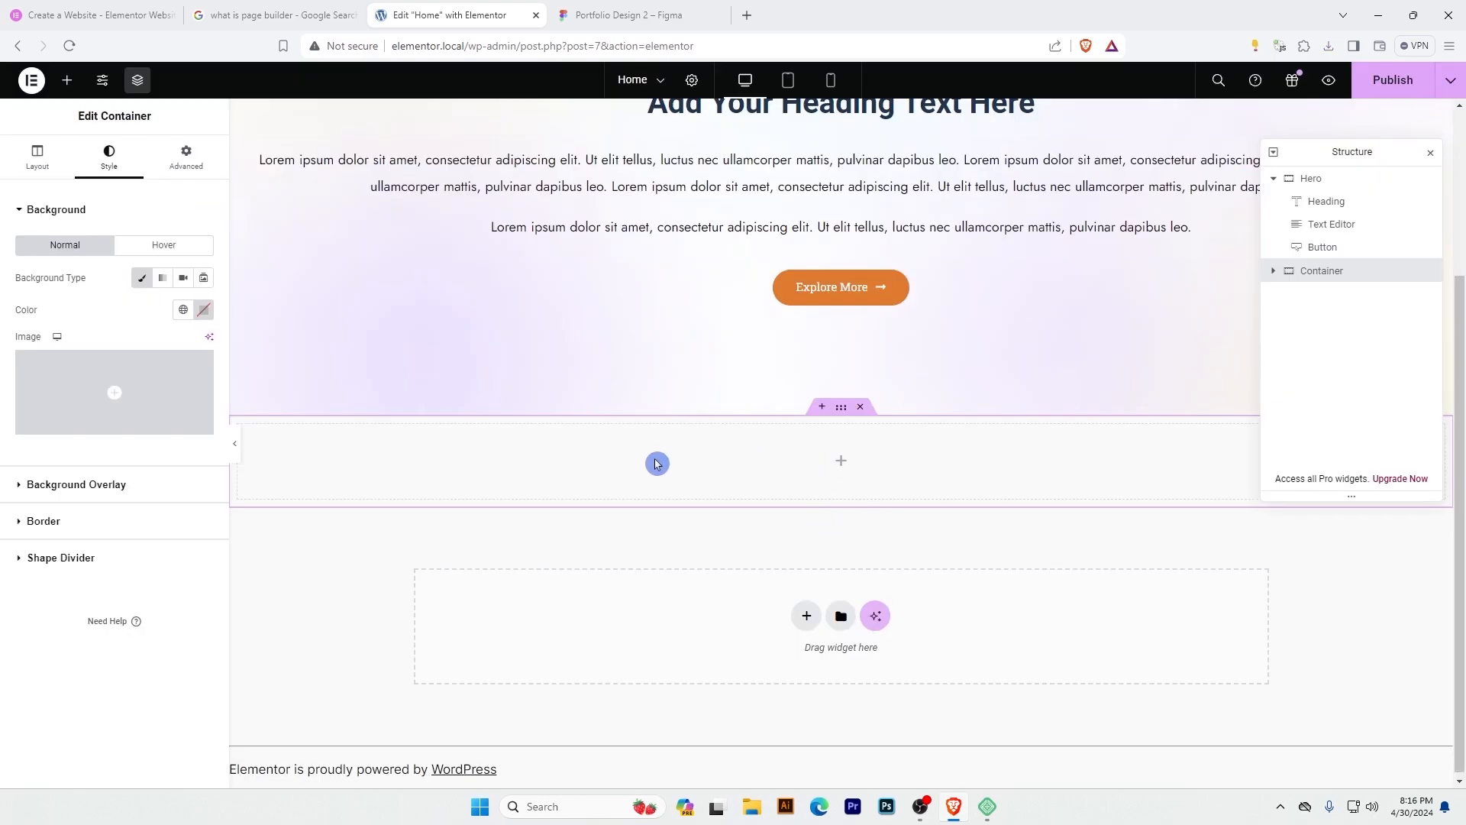
pyautogui.click(144, 280)
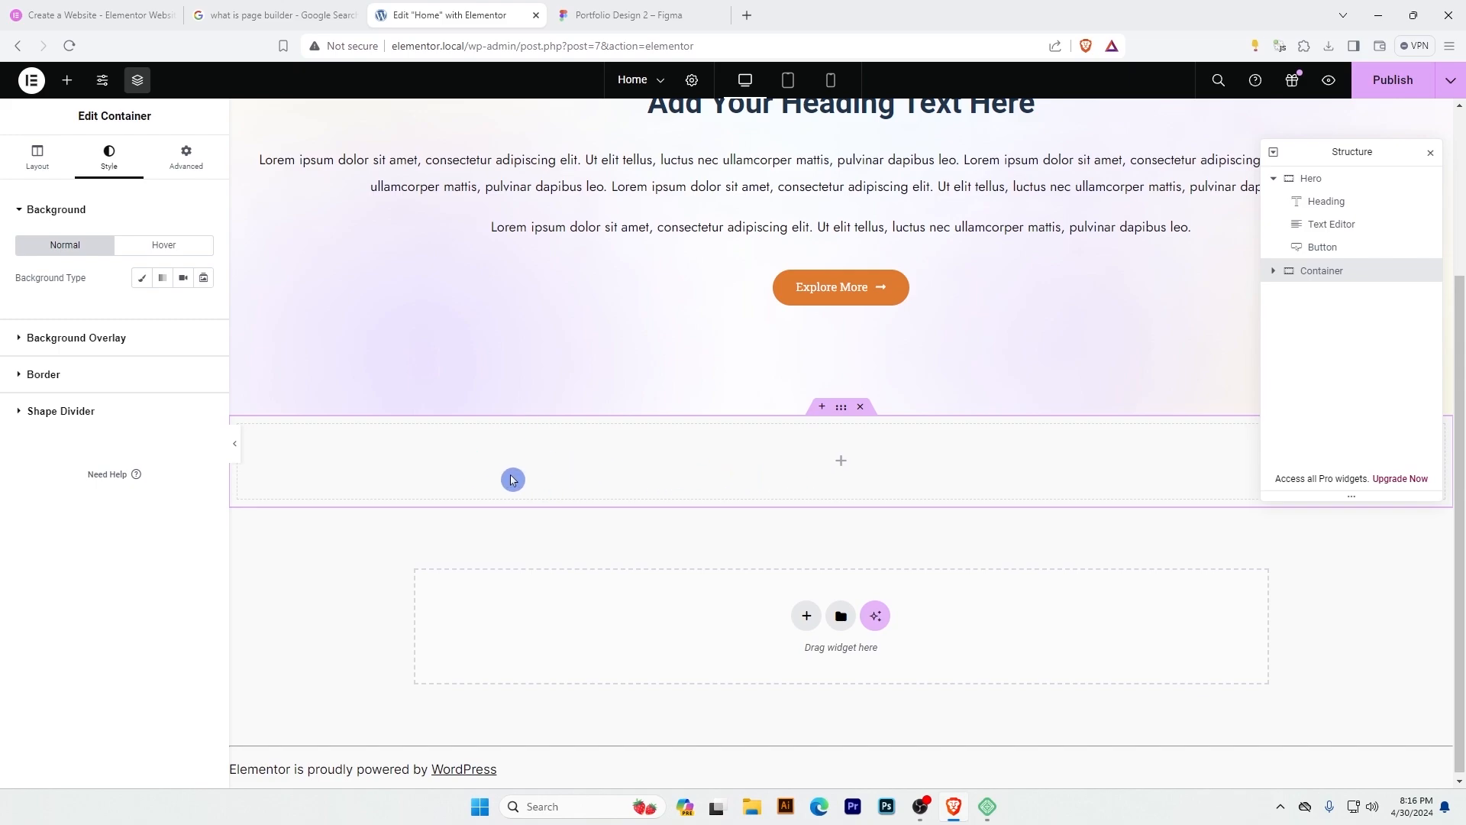
# After rechecking the Figma About Me section, nest a container inside the new full-width container and another container inside that one.
pyautogui.click(603, 10)
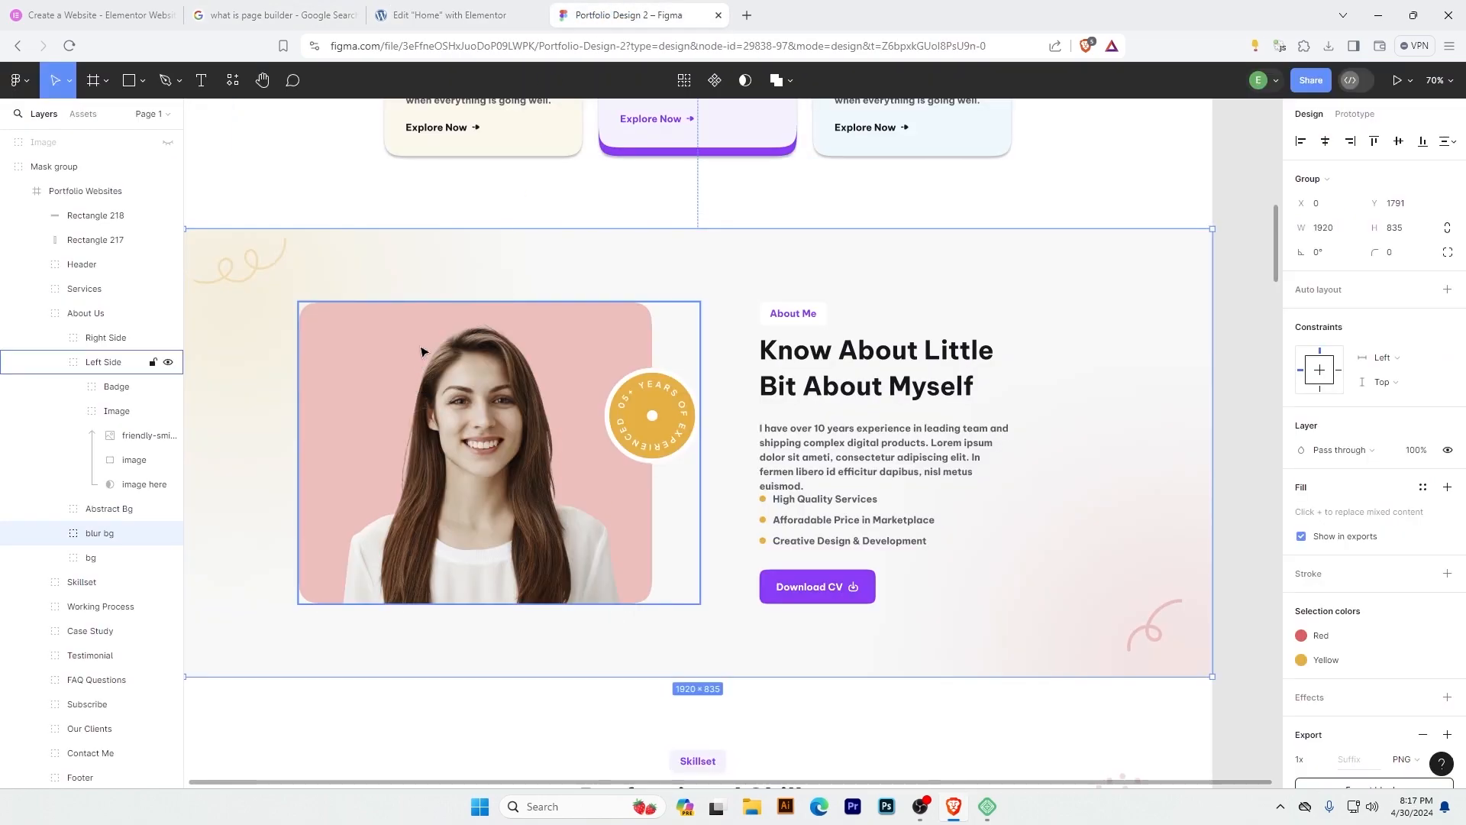
pyautogui.click(473, 11)
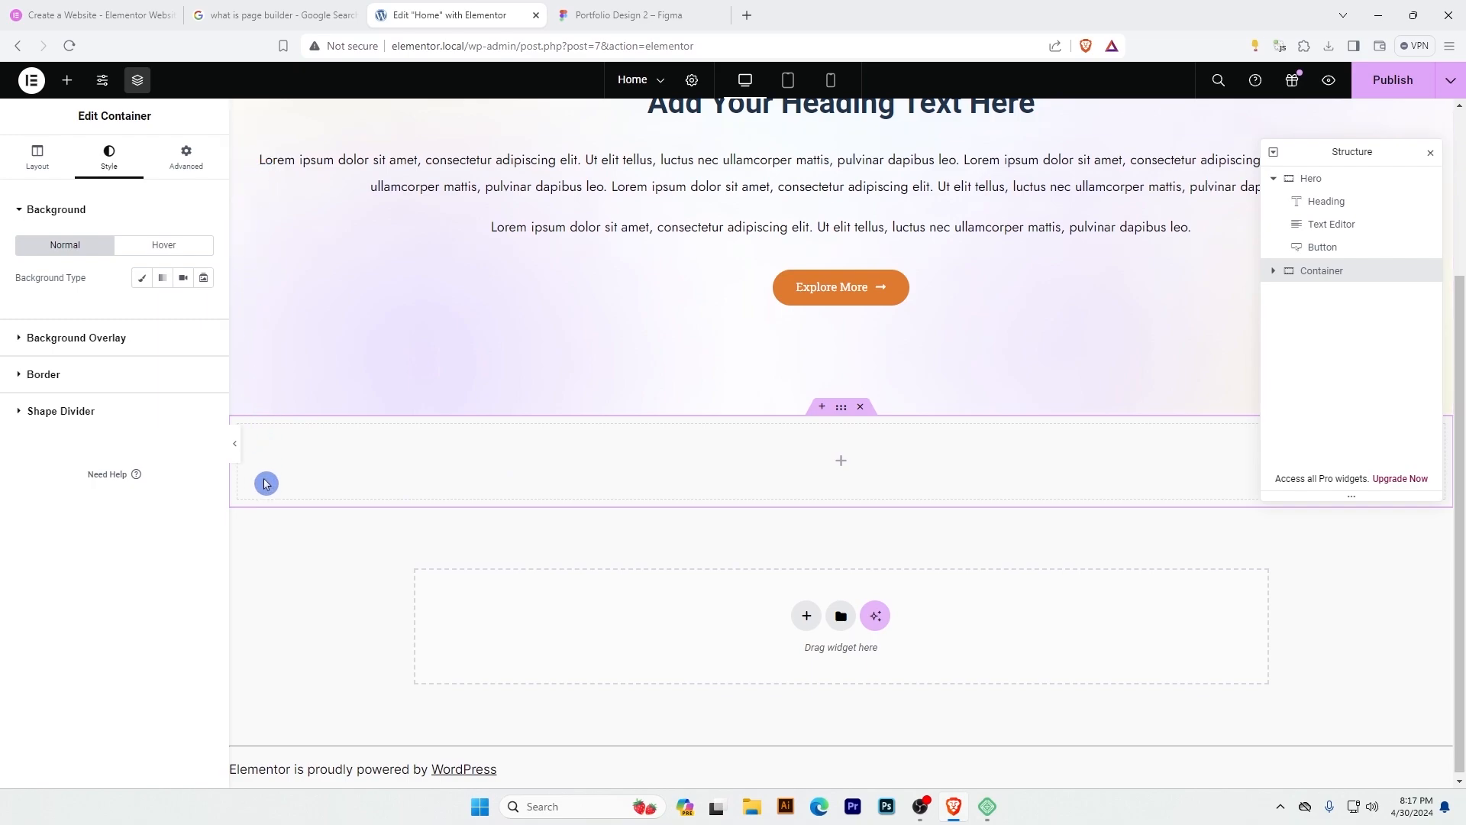
pyautogui.click(67, 80)
pyautogui.moveTo(61, 368); pyautogui.dragTo(645, 478)
pyautogui.click(430, 482)
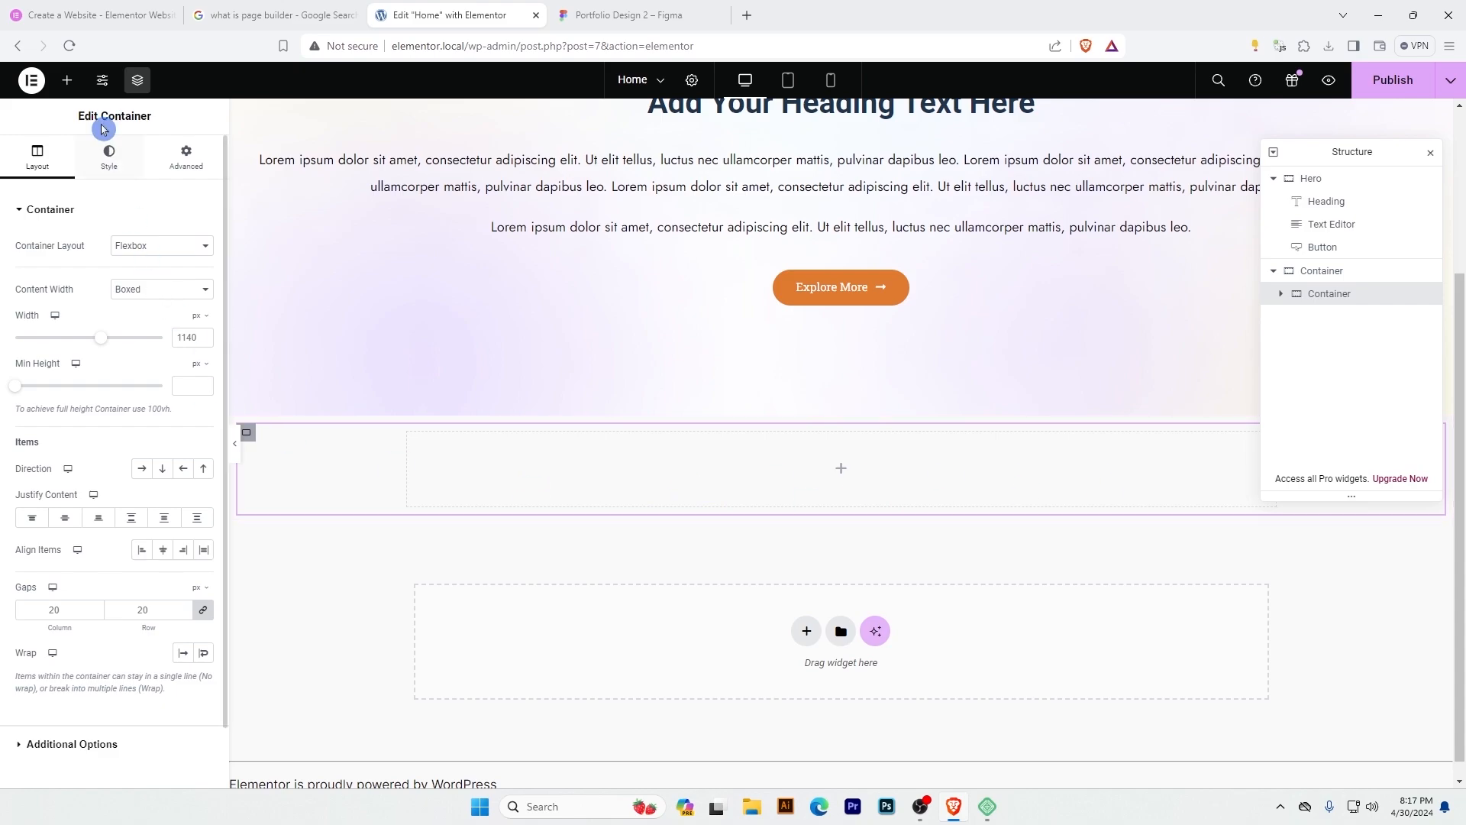
pyautogui.click(68, 80)
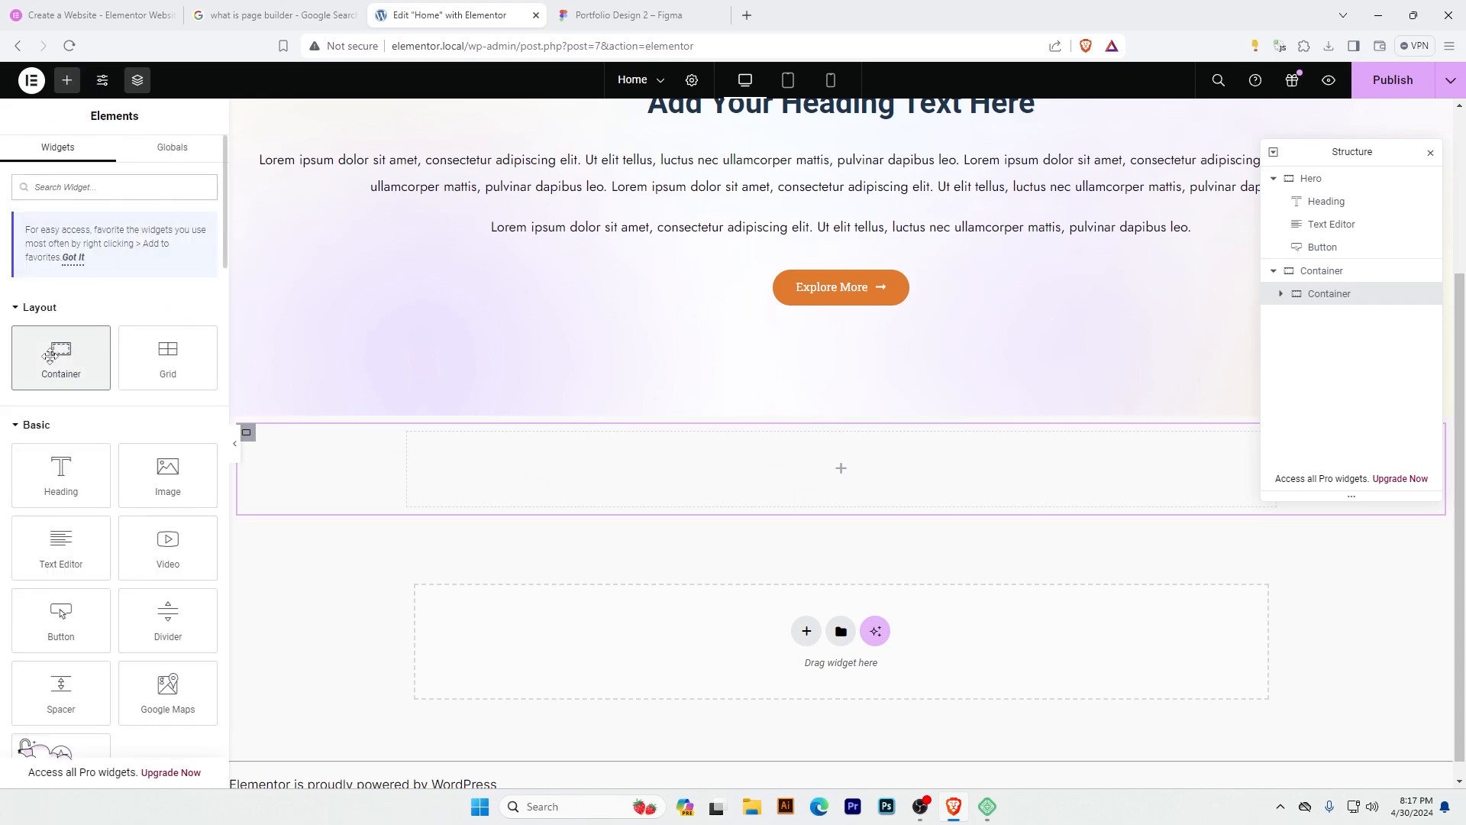
pyautogui.moveTo(62, 357); pyautogui.dragTo(671, 460)
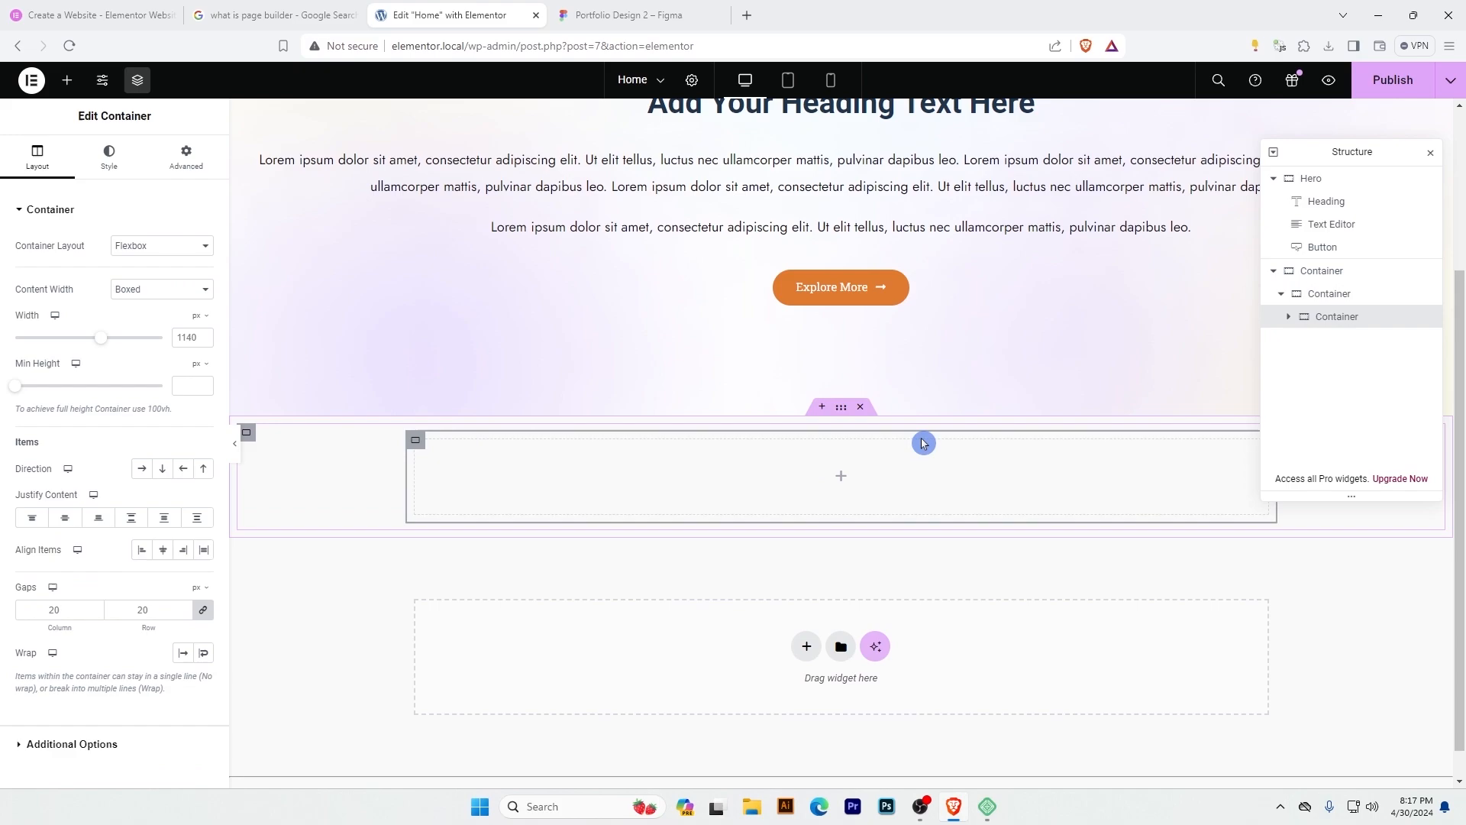
# Check the three nested container levels and duplicate the innermost container within the middle one.
pyautogui.click(1318, 274)
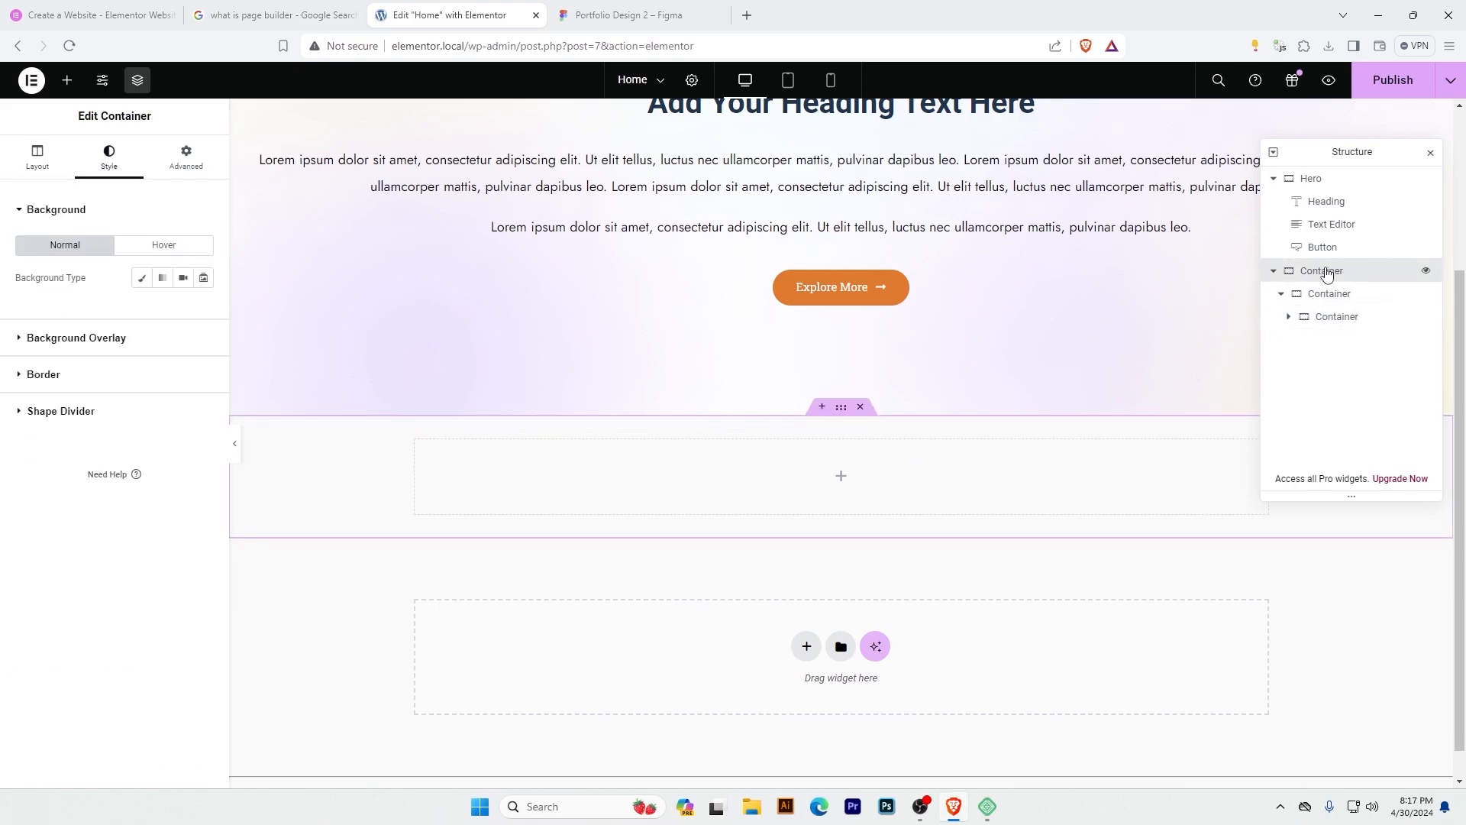
pyautogui.click(1328, 295)
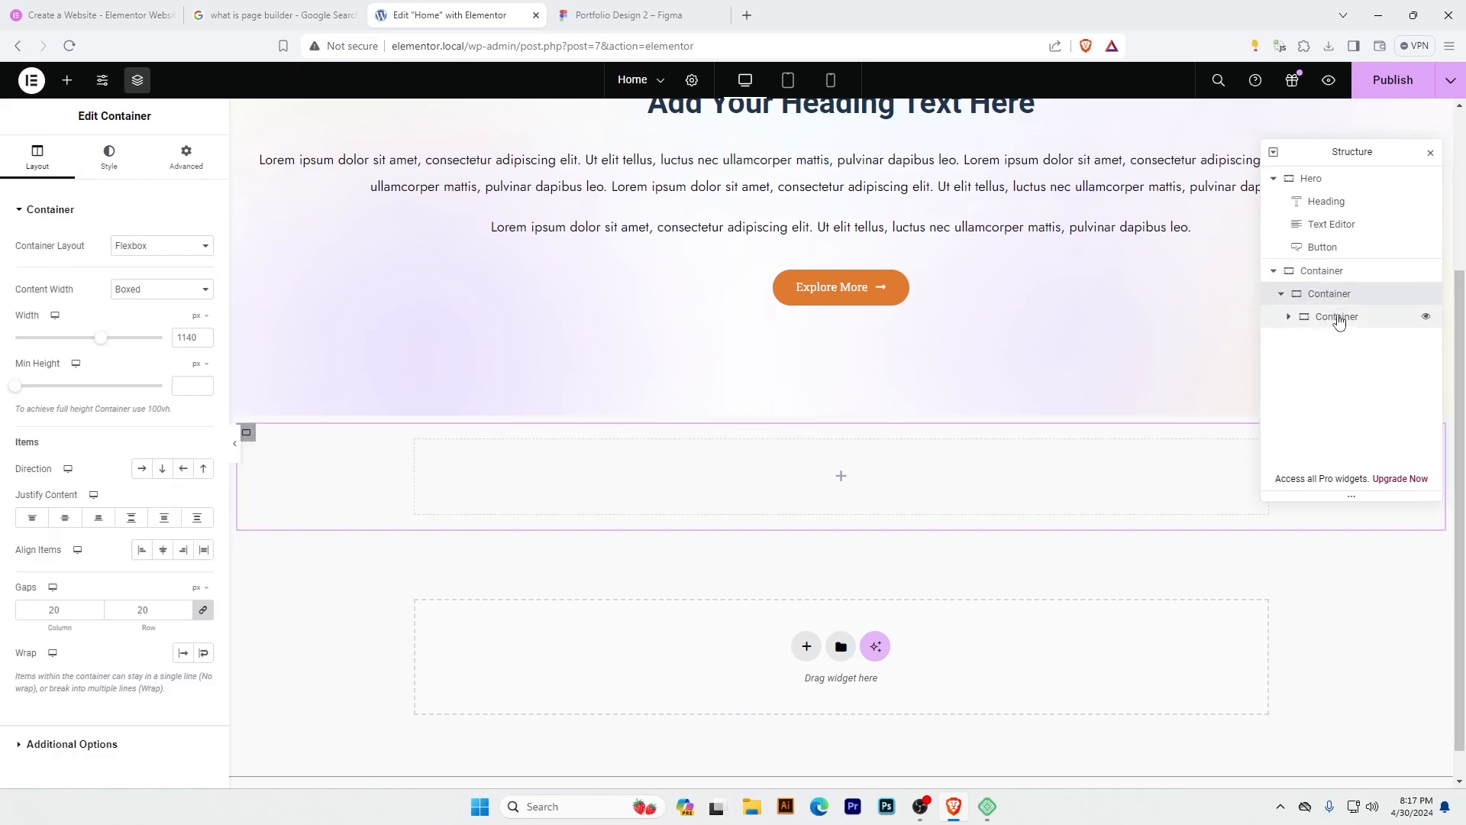
pyautogui.click(1340, 319)
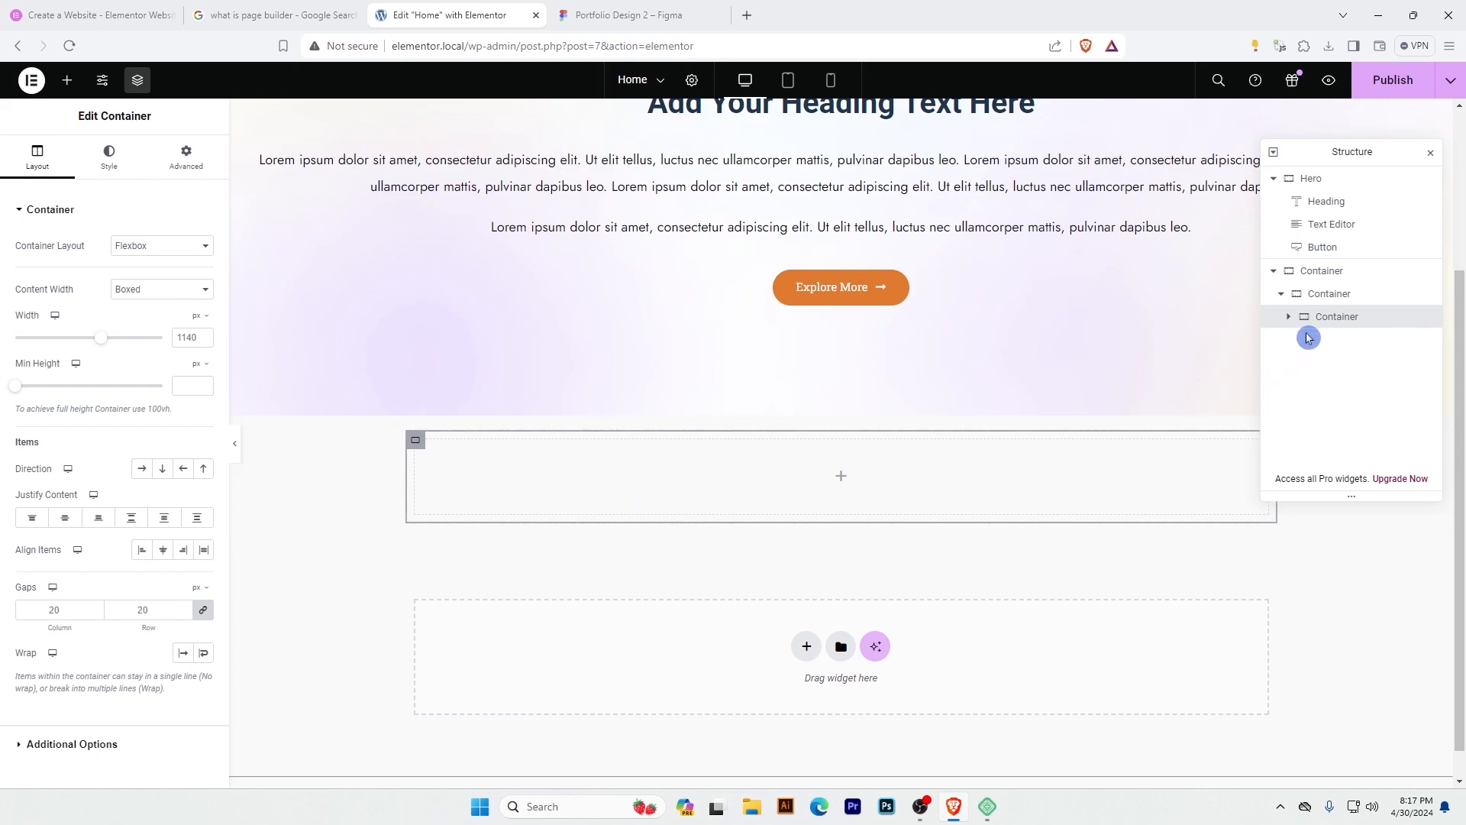
pyautogui.rightClick(1335, 323)
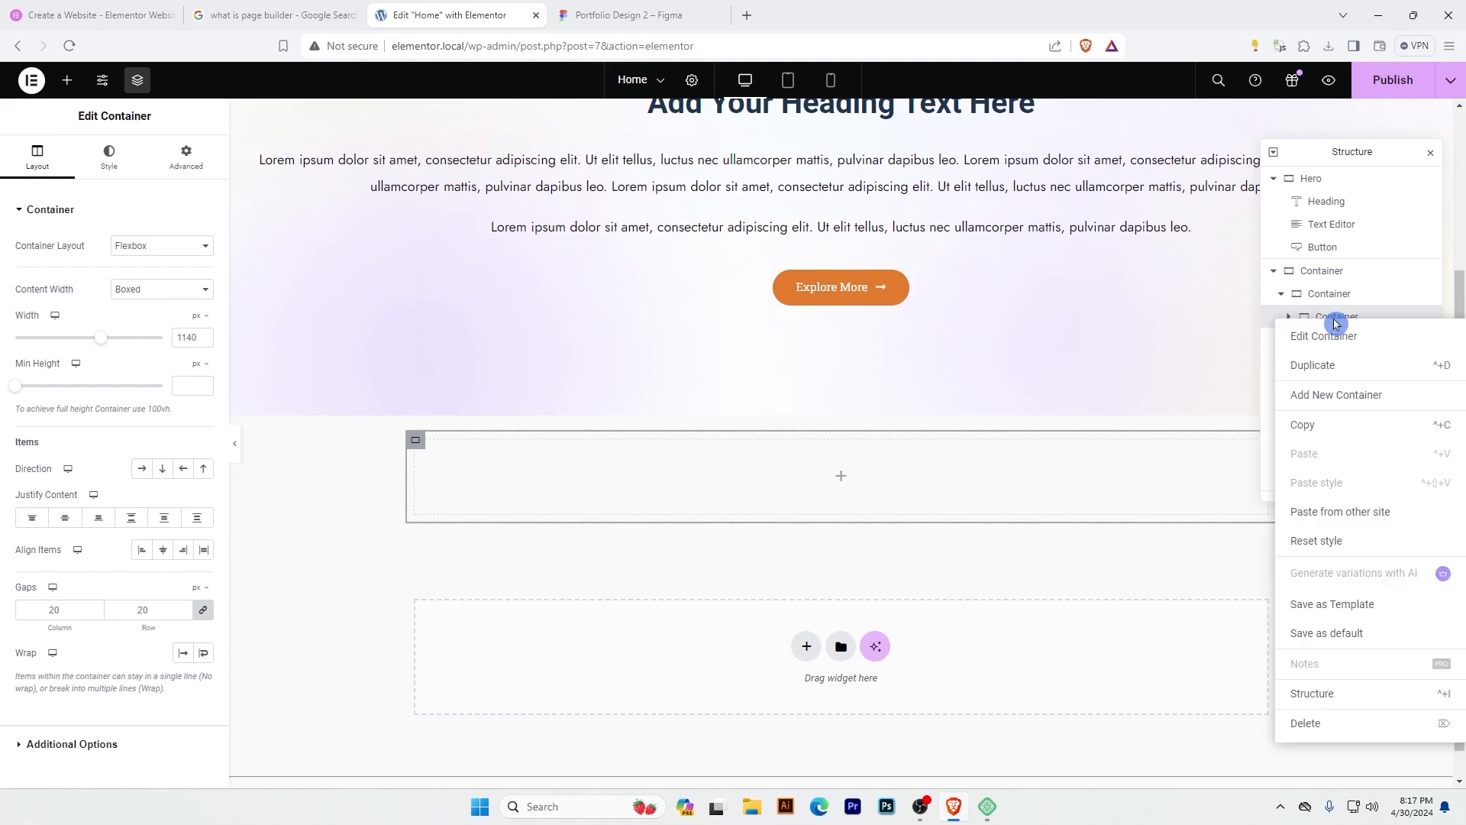
pyautogui.click(1330, 366)
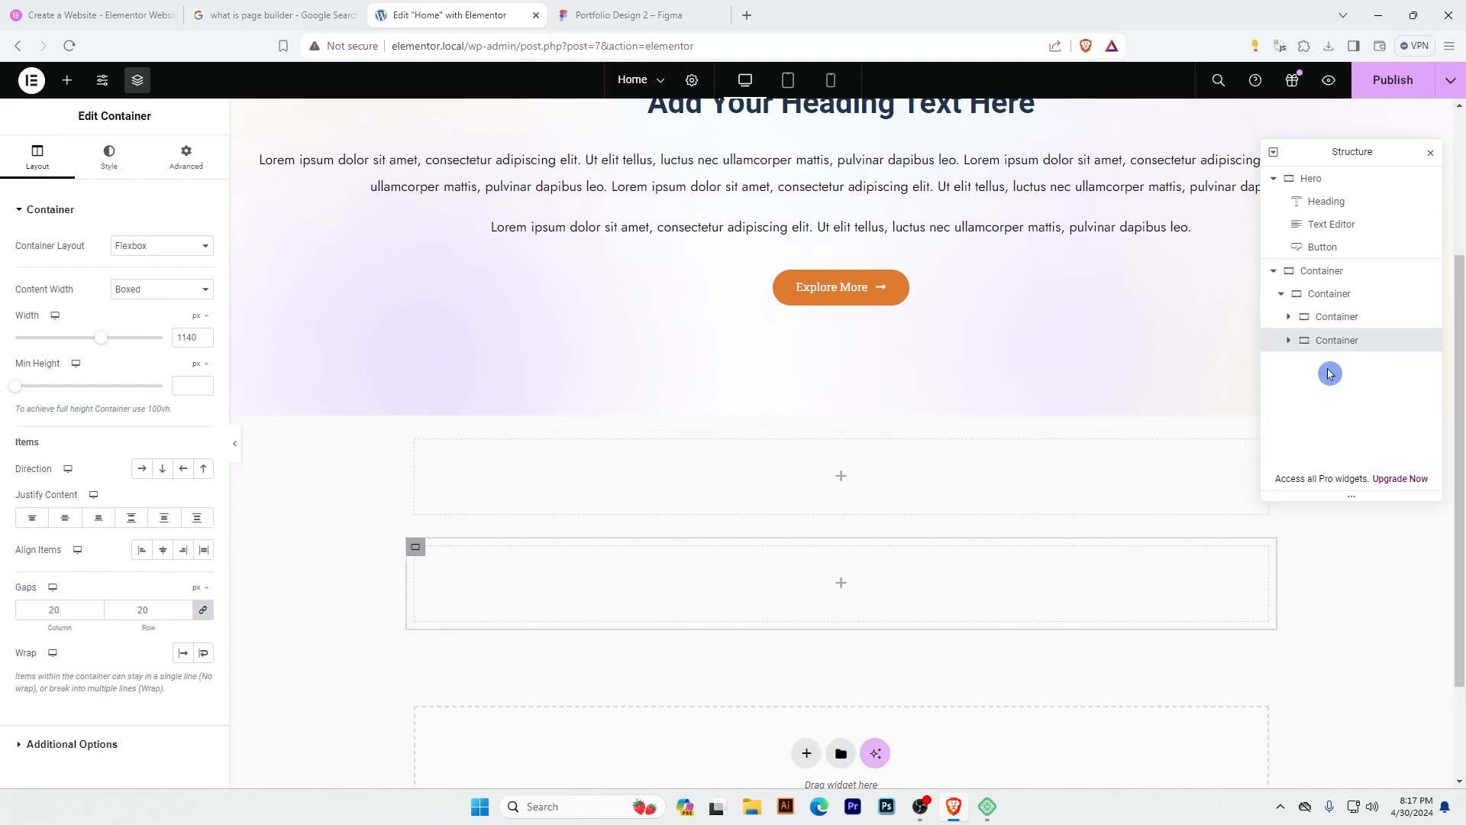
# Rename the outer container About Us and its two innermost containers Left and Right.
pyautogui.doubleClick(1330, 273)
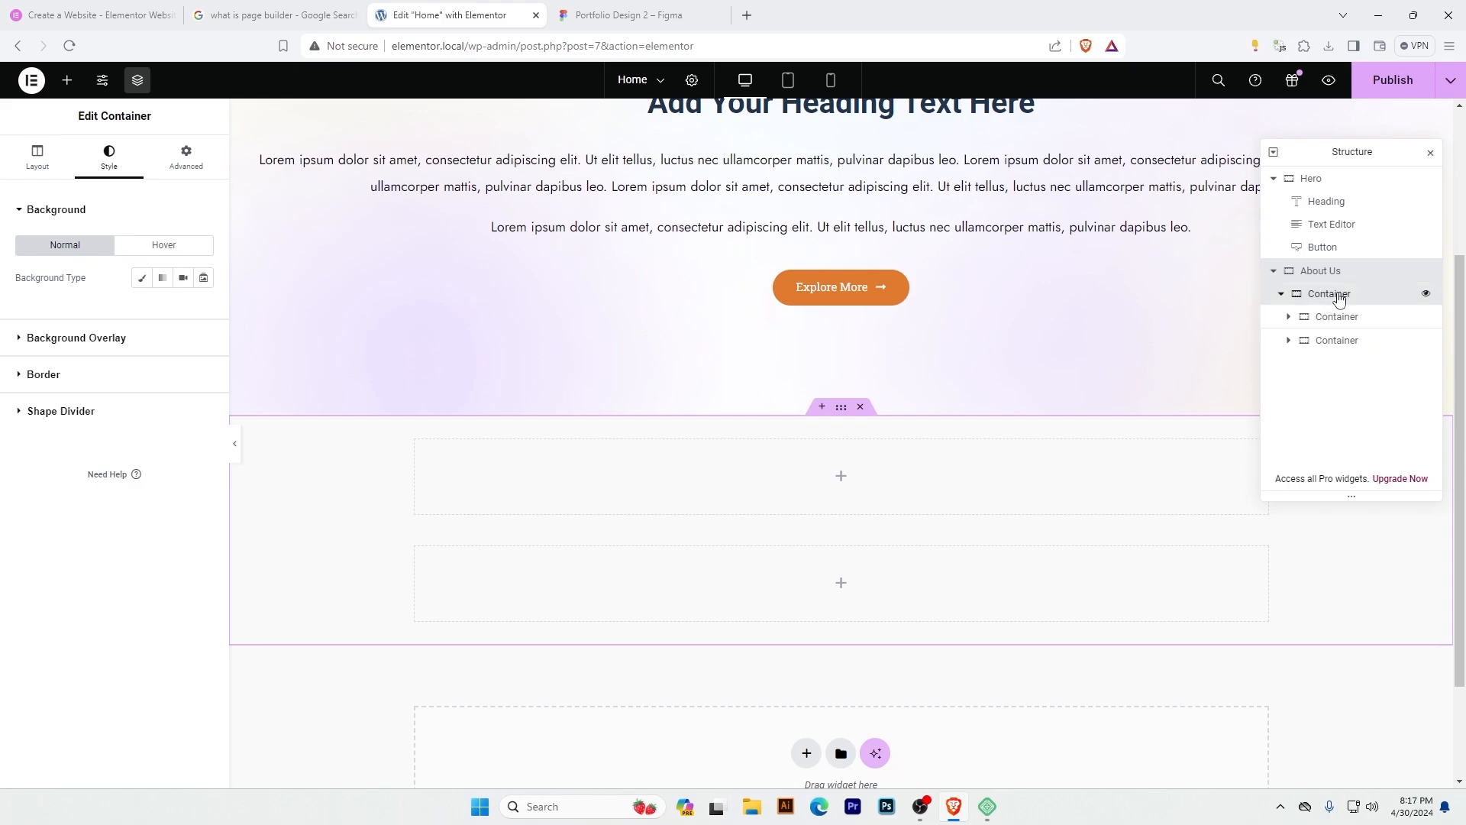
pyautogui.click(1330, 297)
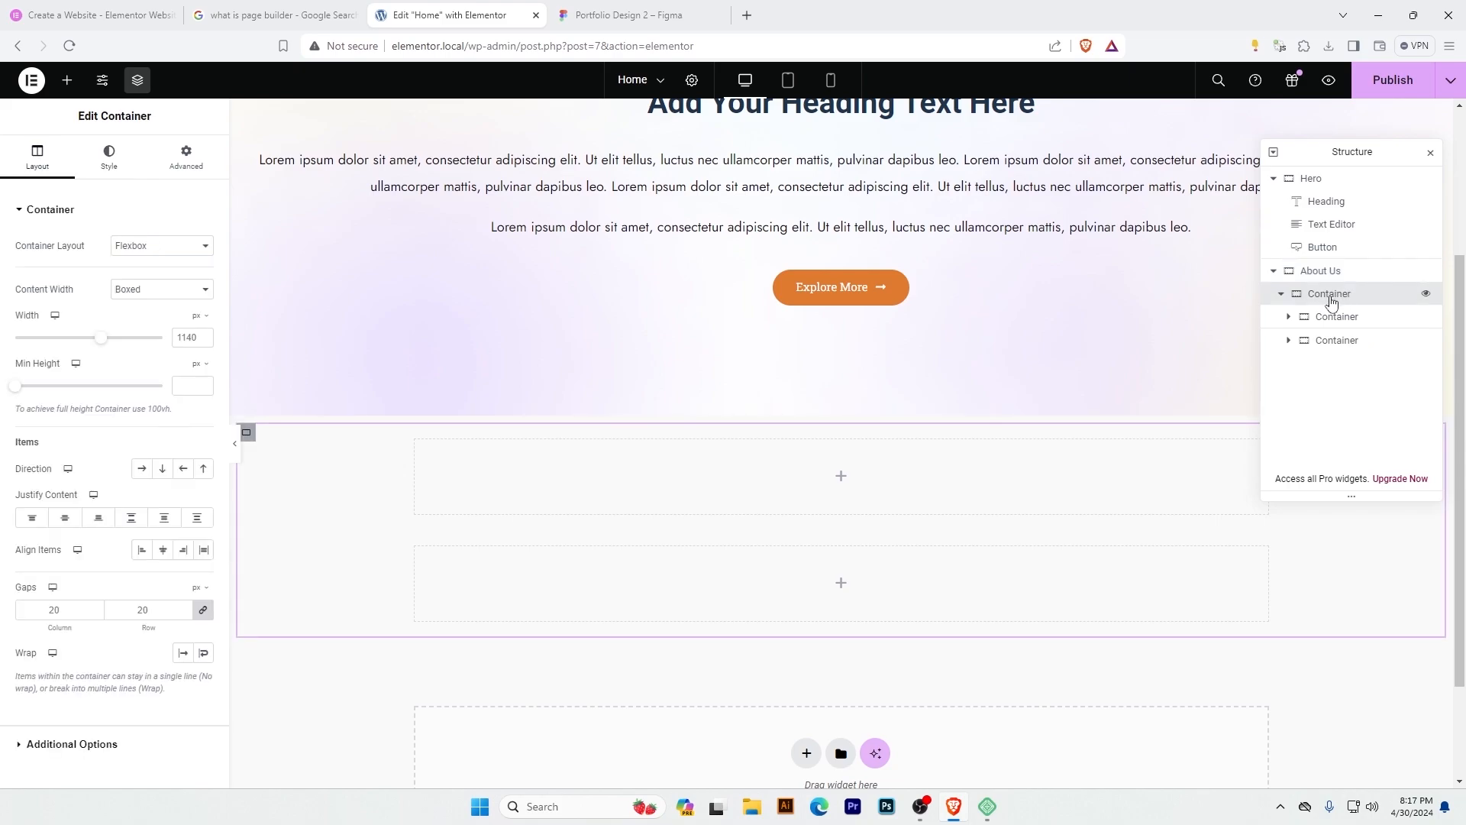
pyautogui.doubleClick(1334, 318)
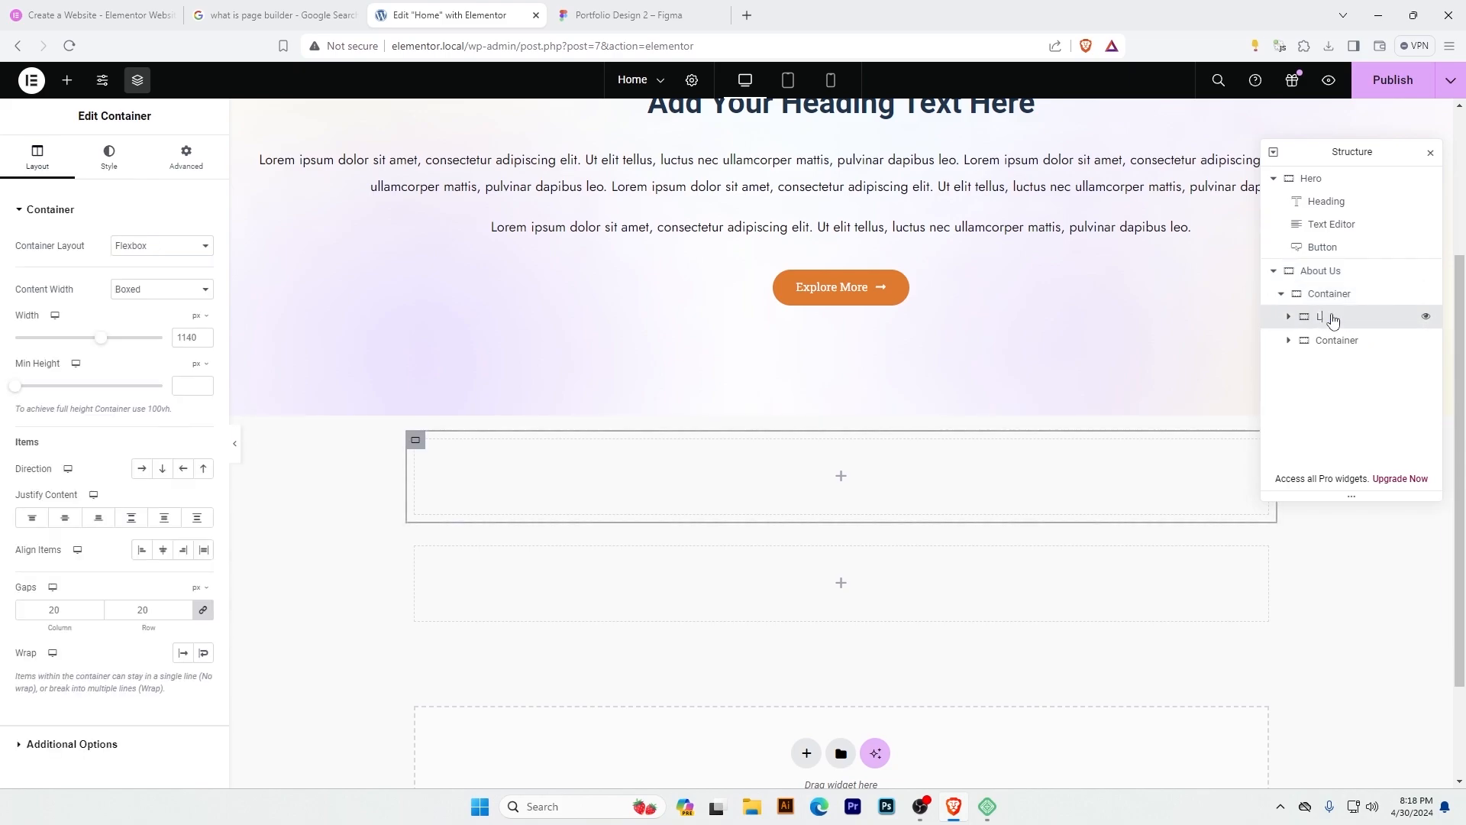
pyautogui.doubleClick(1337, 341)
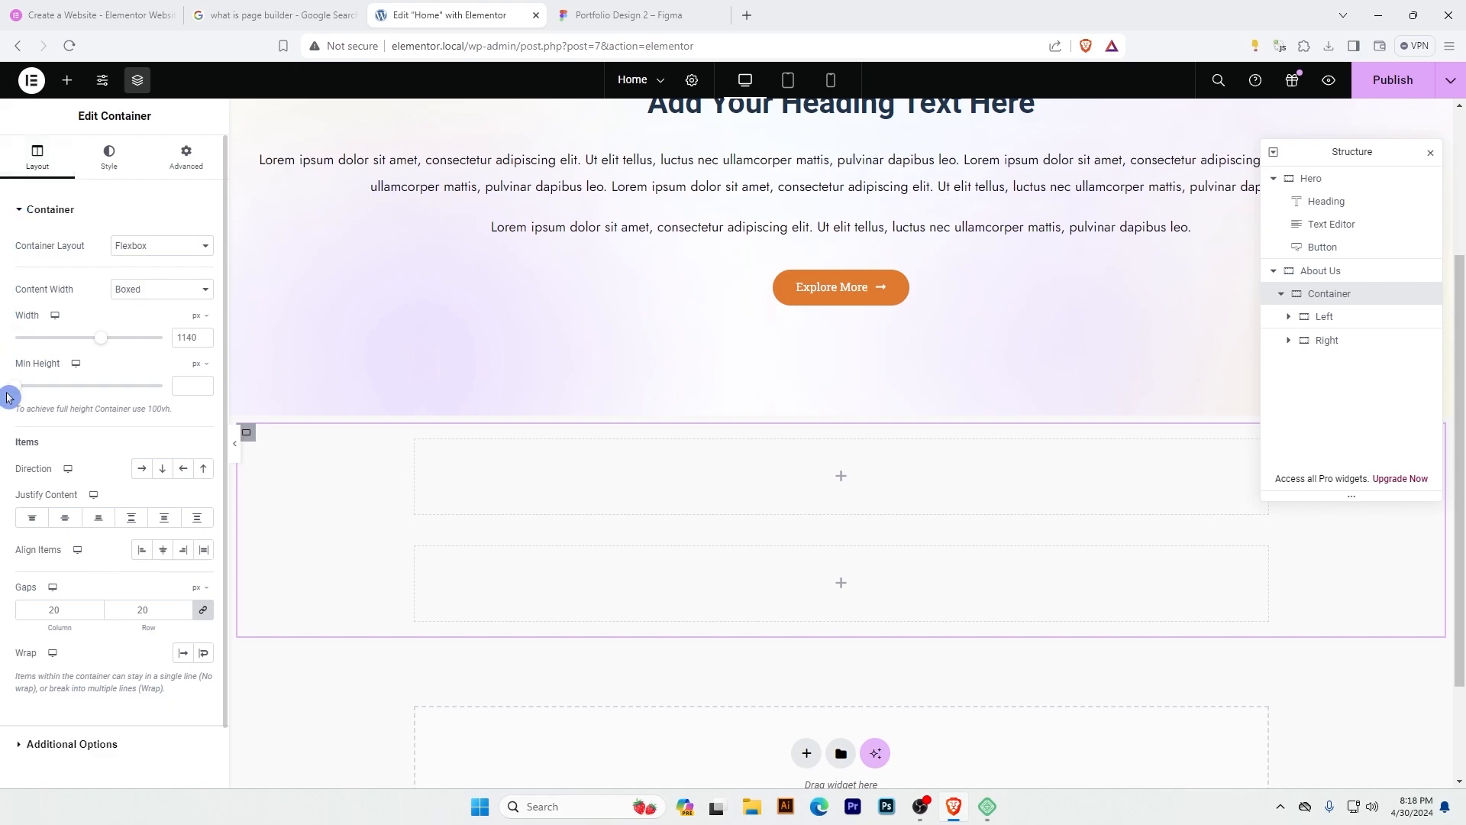
# Try the row and reversed column directions on the container holding Left and Right, and set it to Row - horizontal.
pyautogui.click(142, 468)
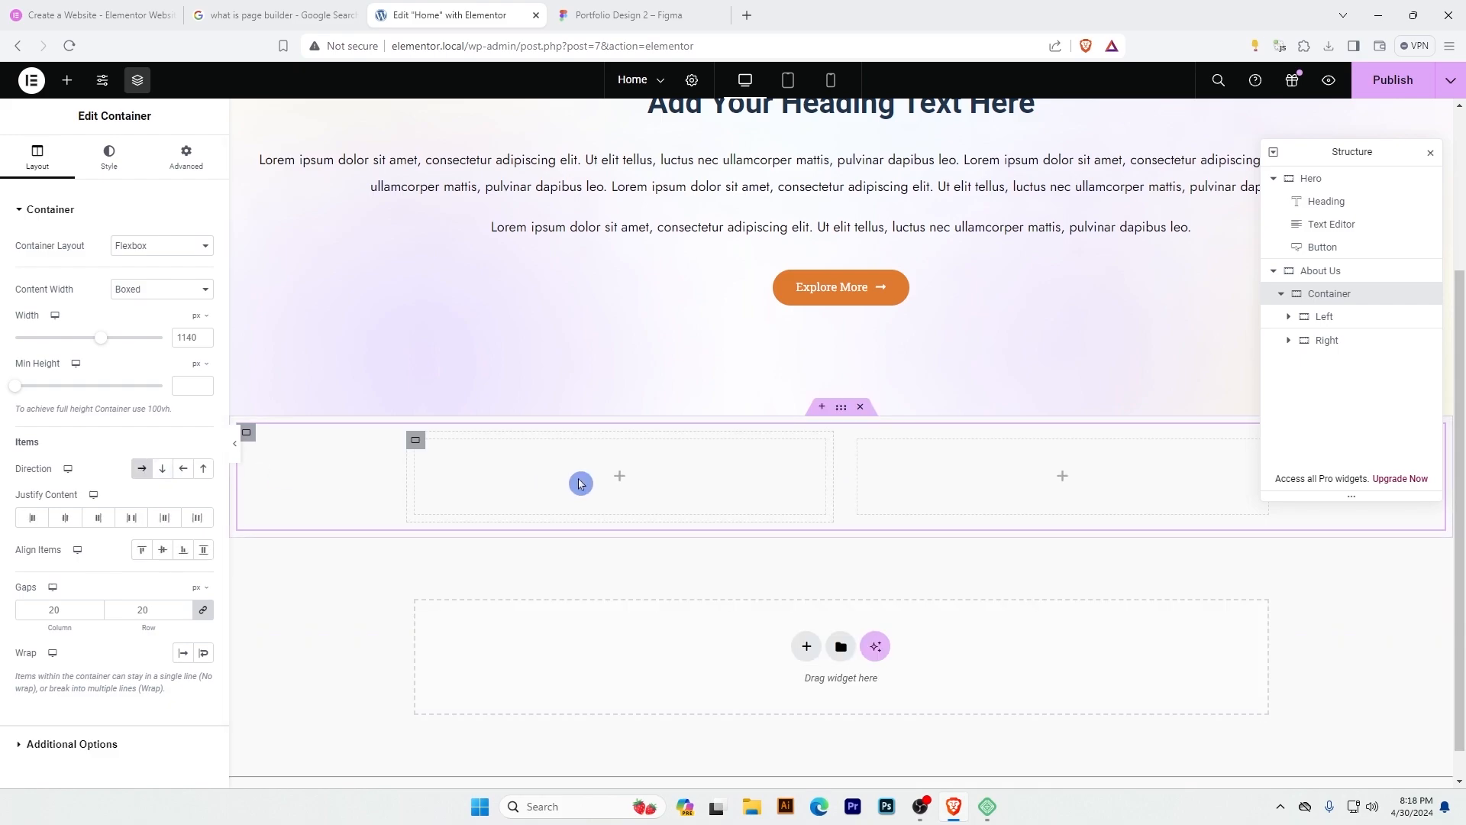
pyautogui.click(204, 470)
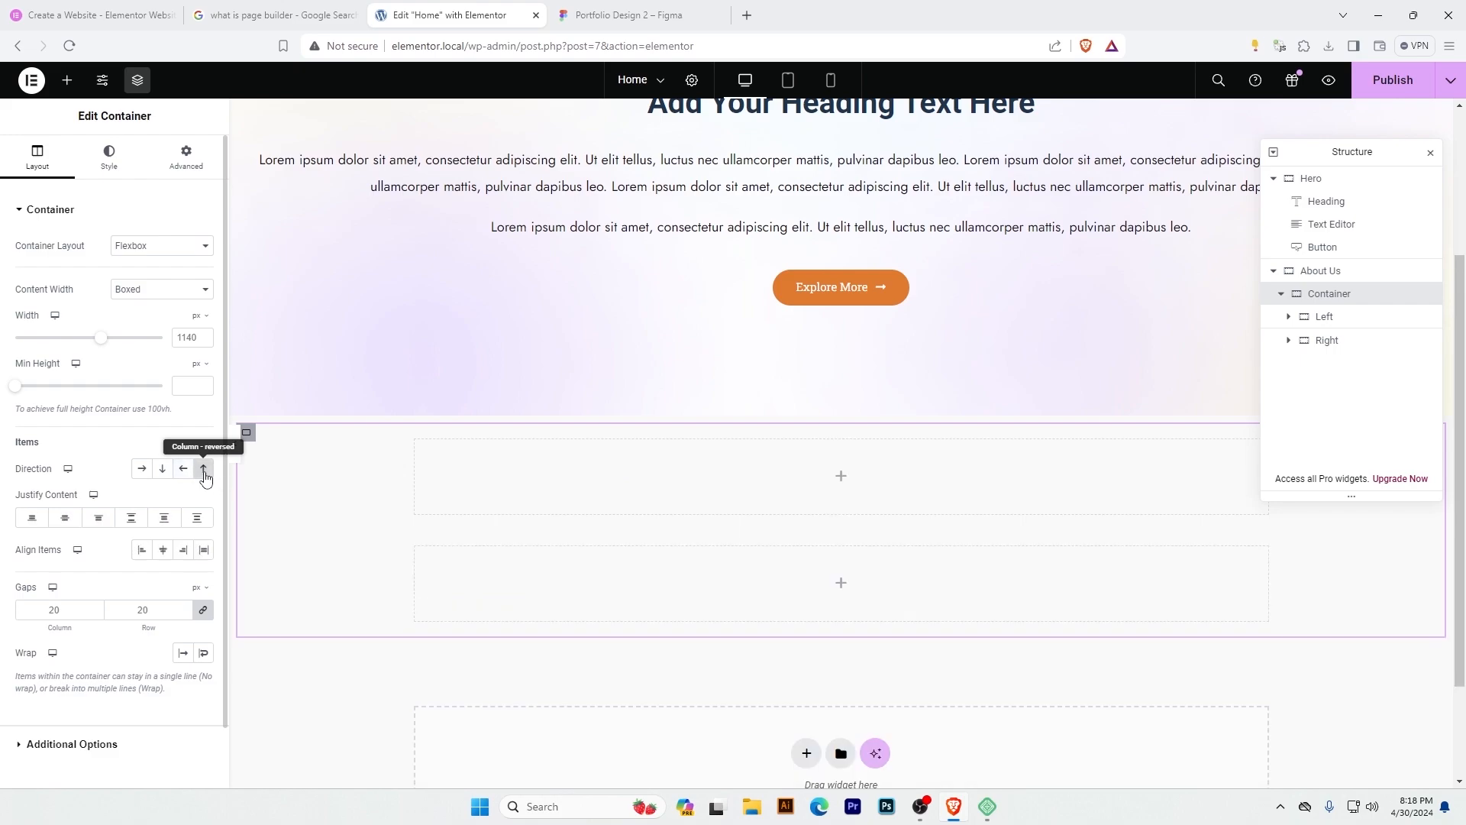
pyautogui.click(142, 469)
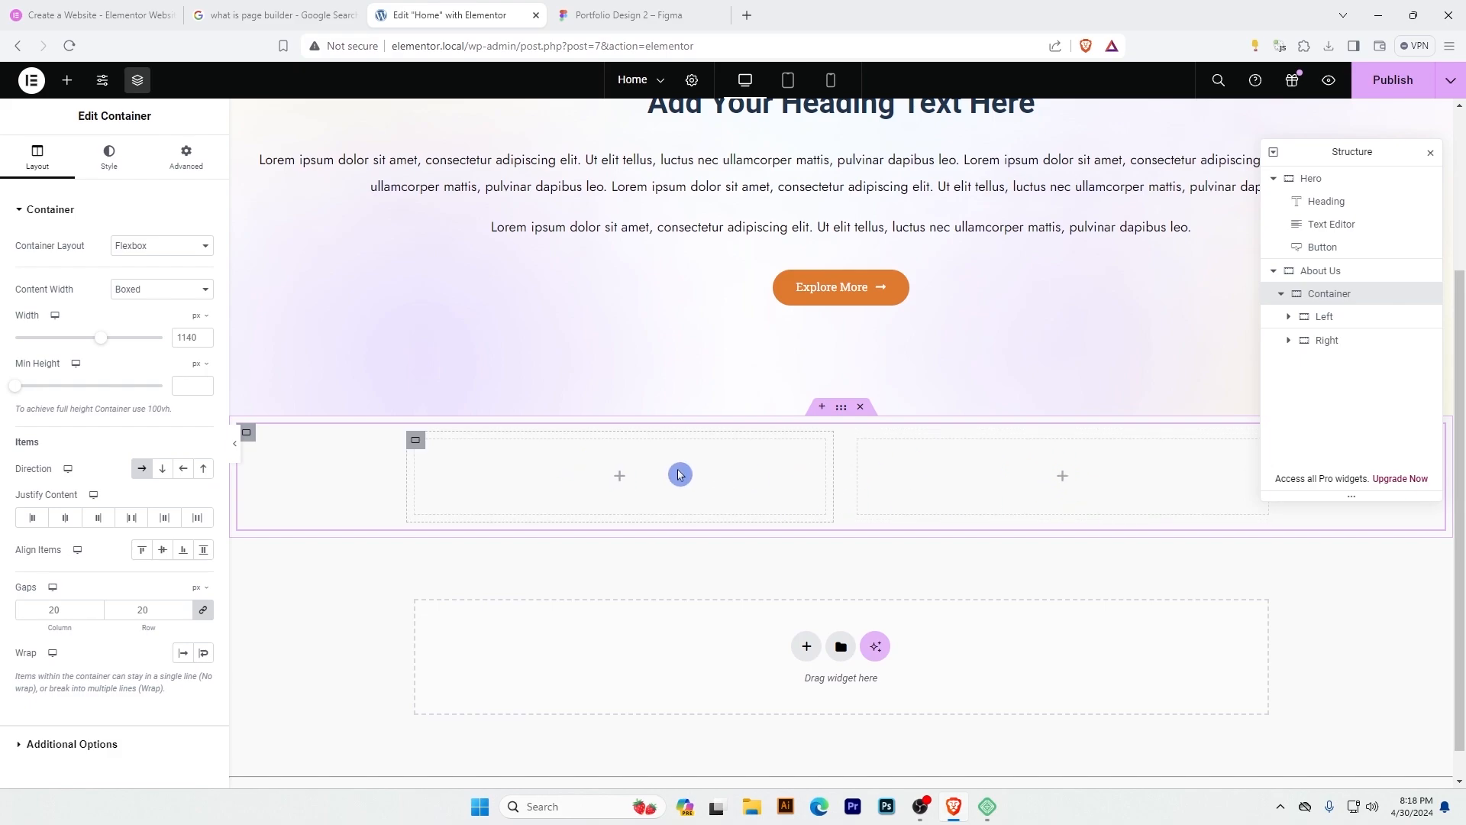
# Add a Heading widget to the Left container and set its title to 1.
pyautogui.click(67, 80)
pyautogui.moveTo(98, 451); pyautogui.dragTo(673, 489)
pyautogui.moveTo(158, 266); pyautogui.dragTo(3, 269)
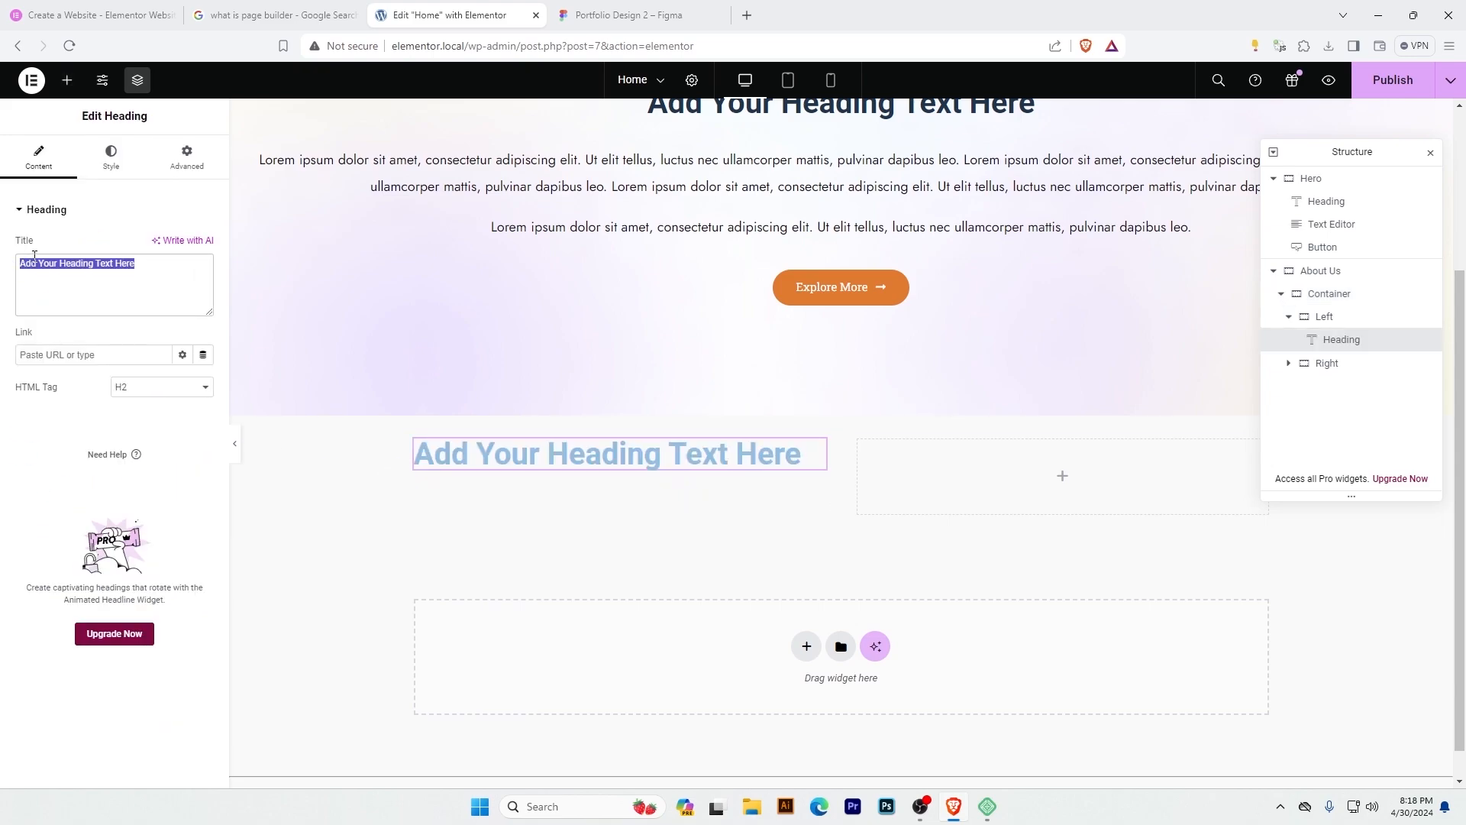
pyautogui.write('1')
# Duplicate the heading, move the copy into the Right container and set its title to 2.
pyautogui.rightClick(675, 459)
pyautogui.click(706, 475)
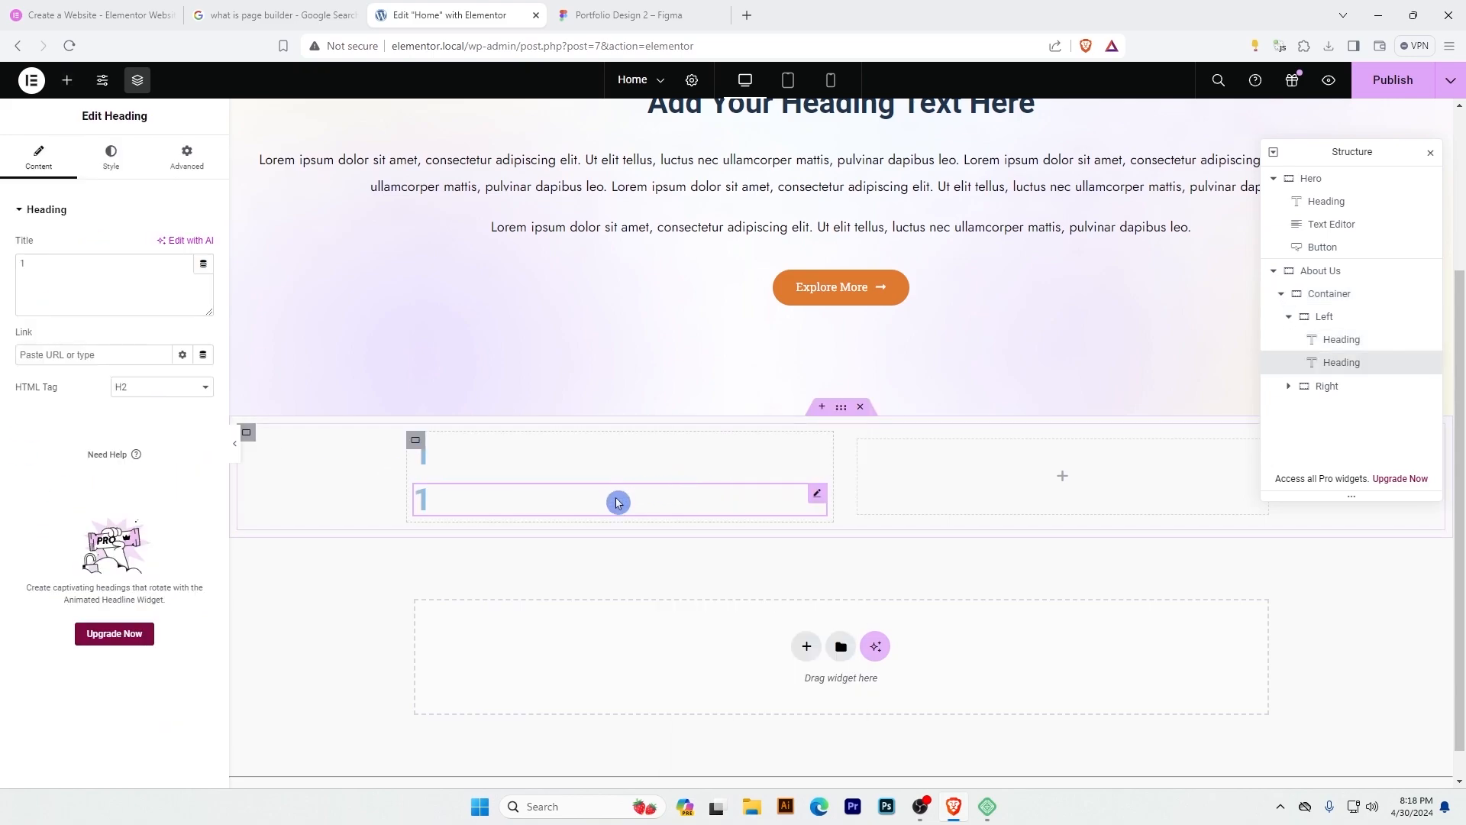
pyautogui.moveTo(817, 497); pyautogui.dragTo(1023, 489)
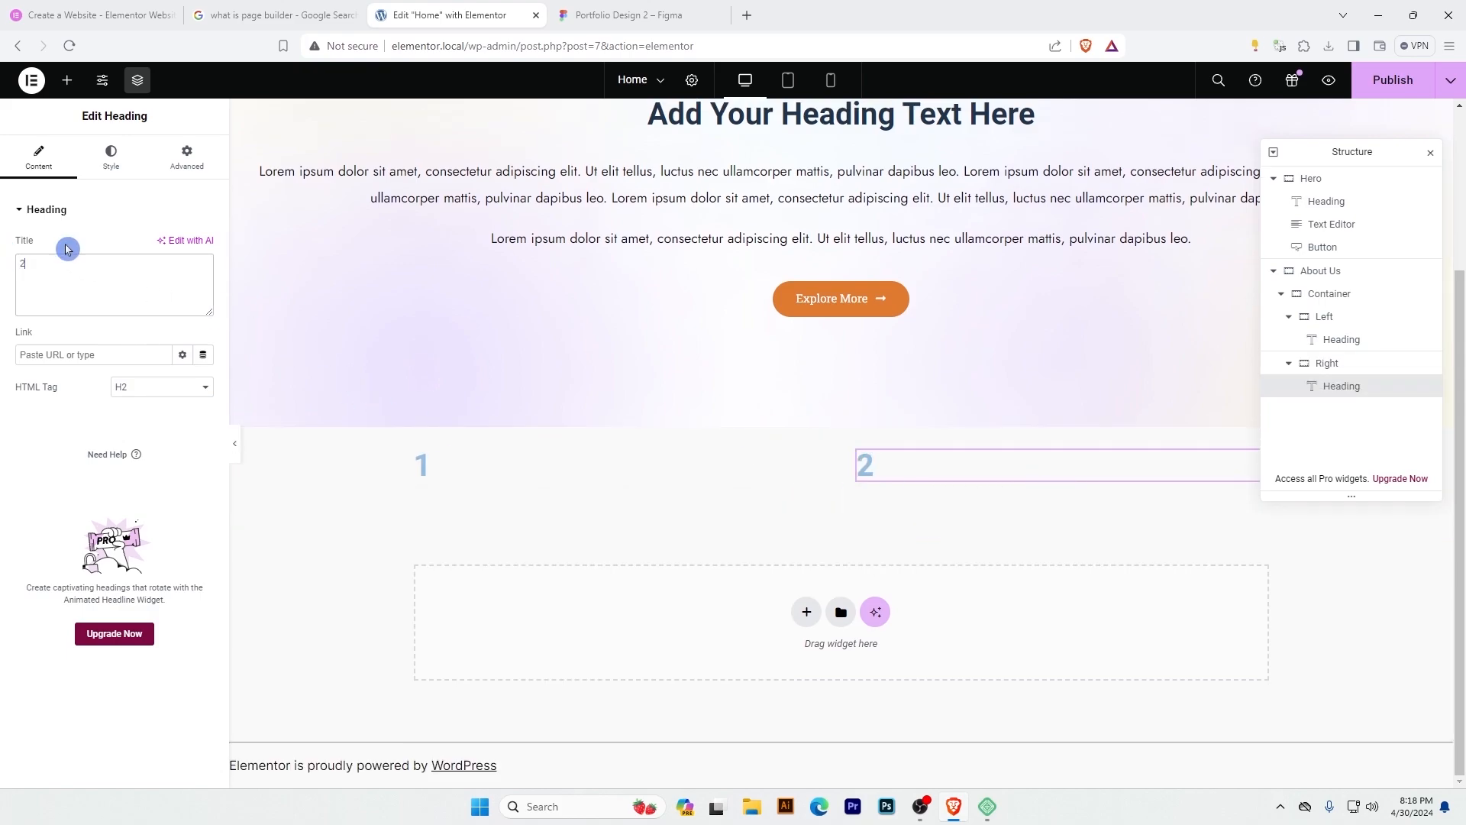
# Demonstrate the direction options on the container holding Left and Right: reversed row, row, column and reversed column.
pyautogui.click(1326, 299)
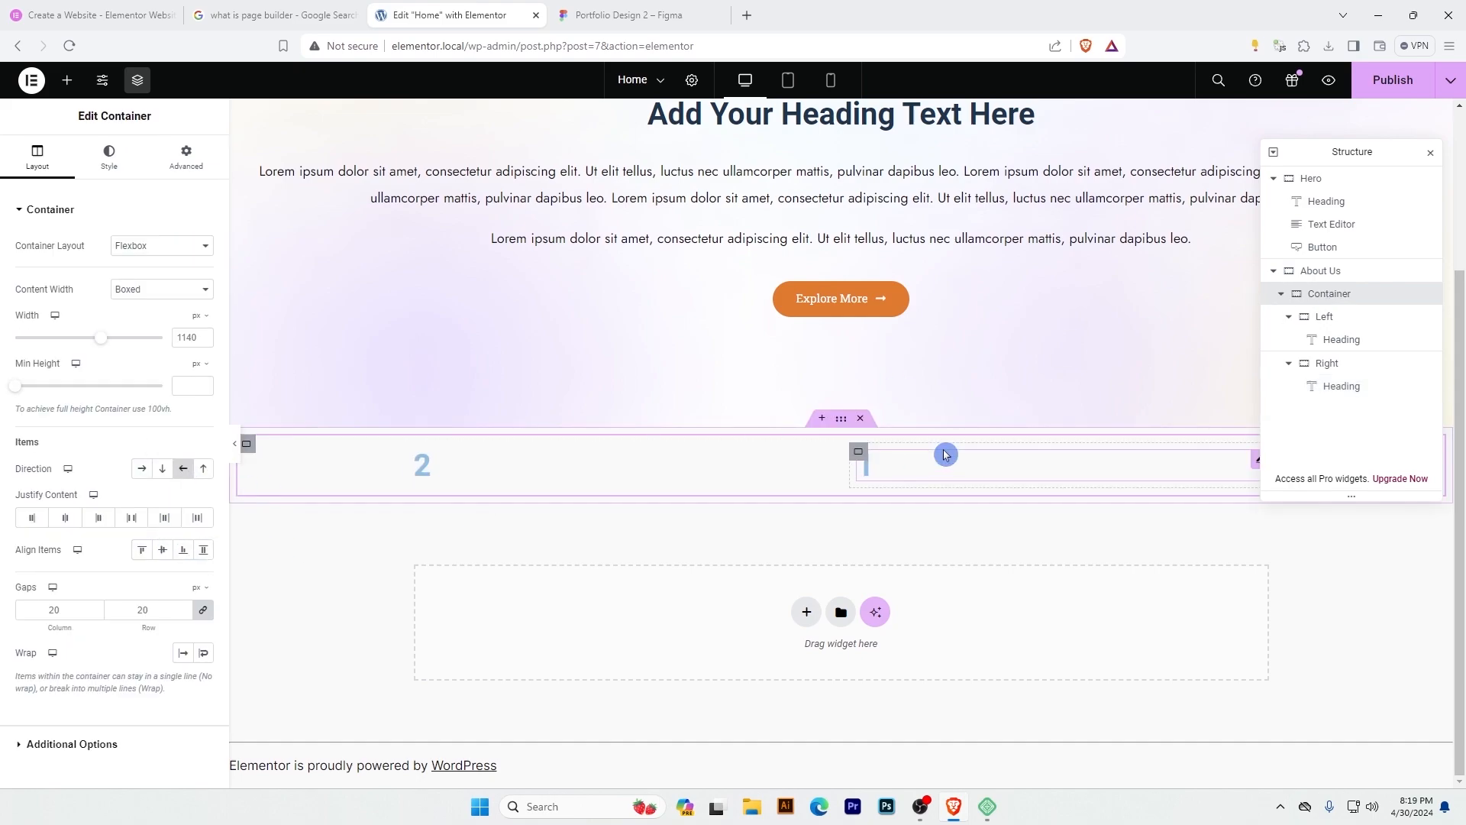
pyautogui.click(142, 470)
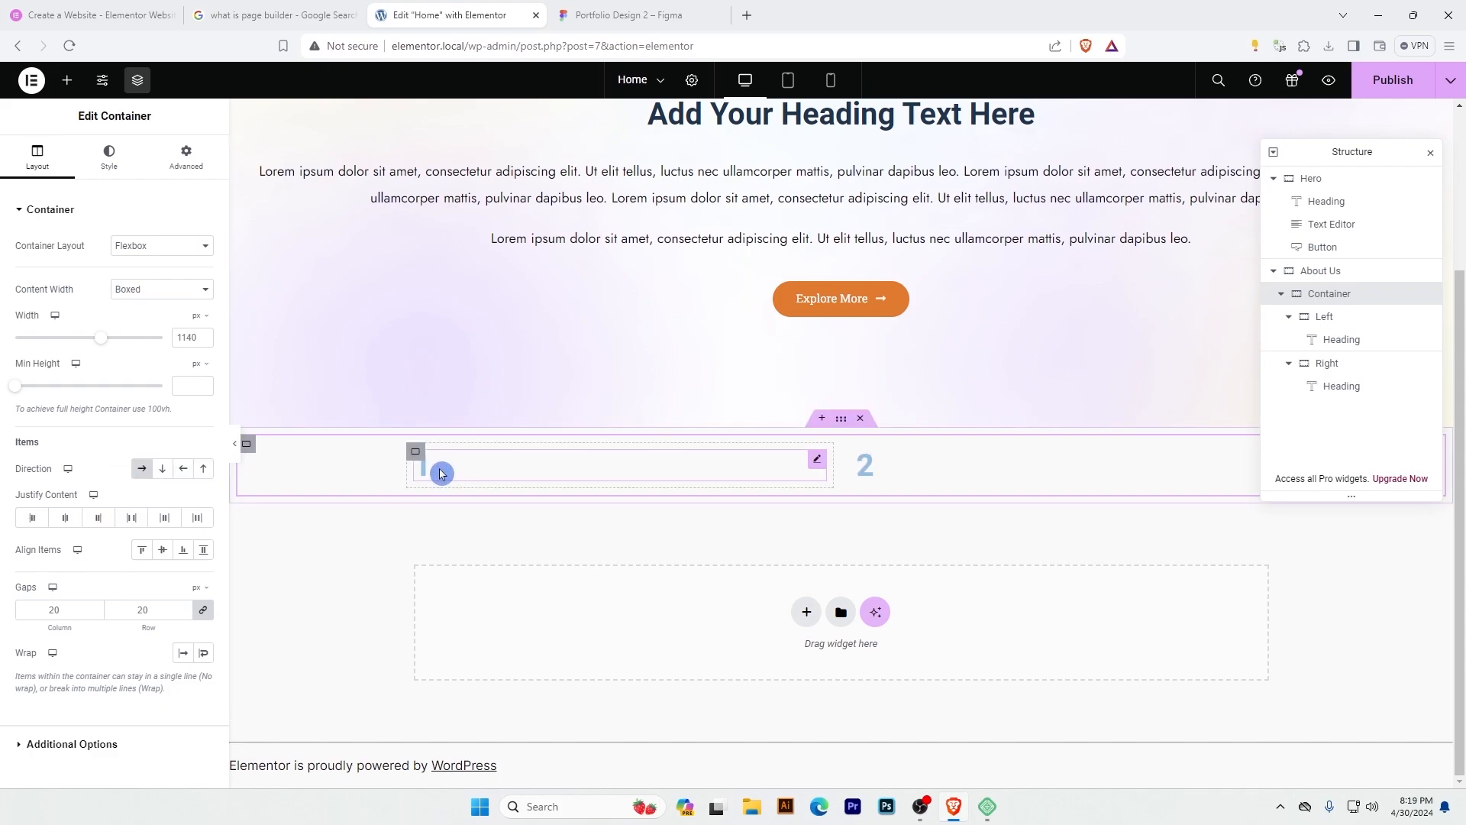
pyautogui.click(162, 468)
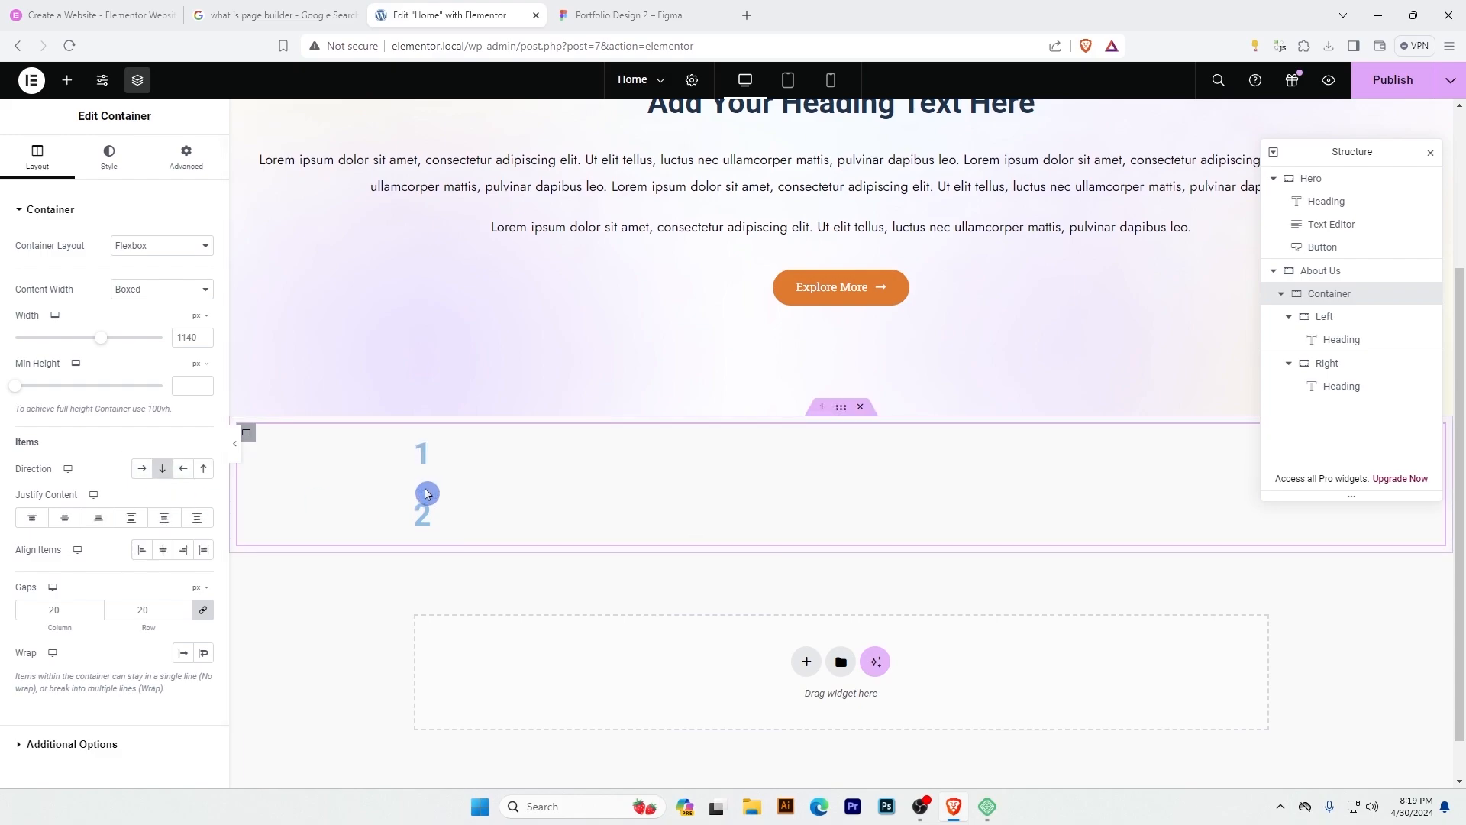
pyautogui.click(205, 468)
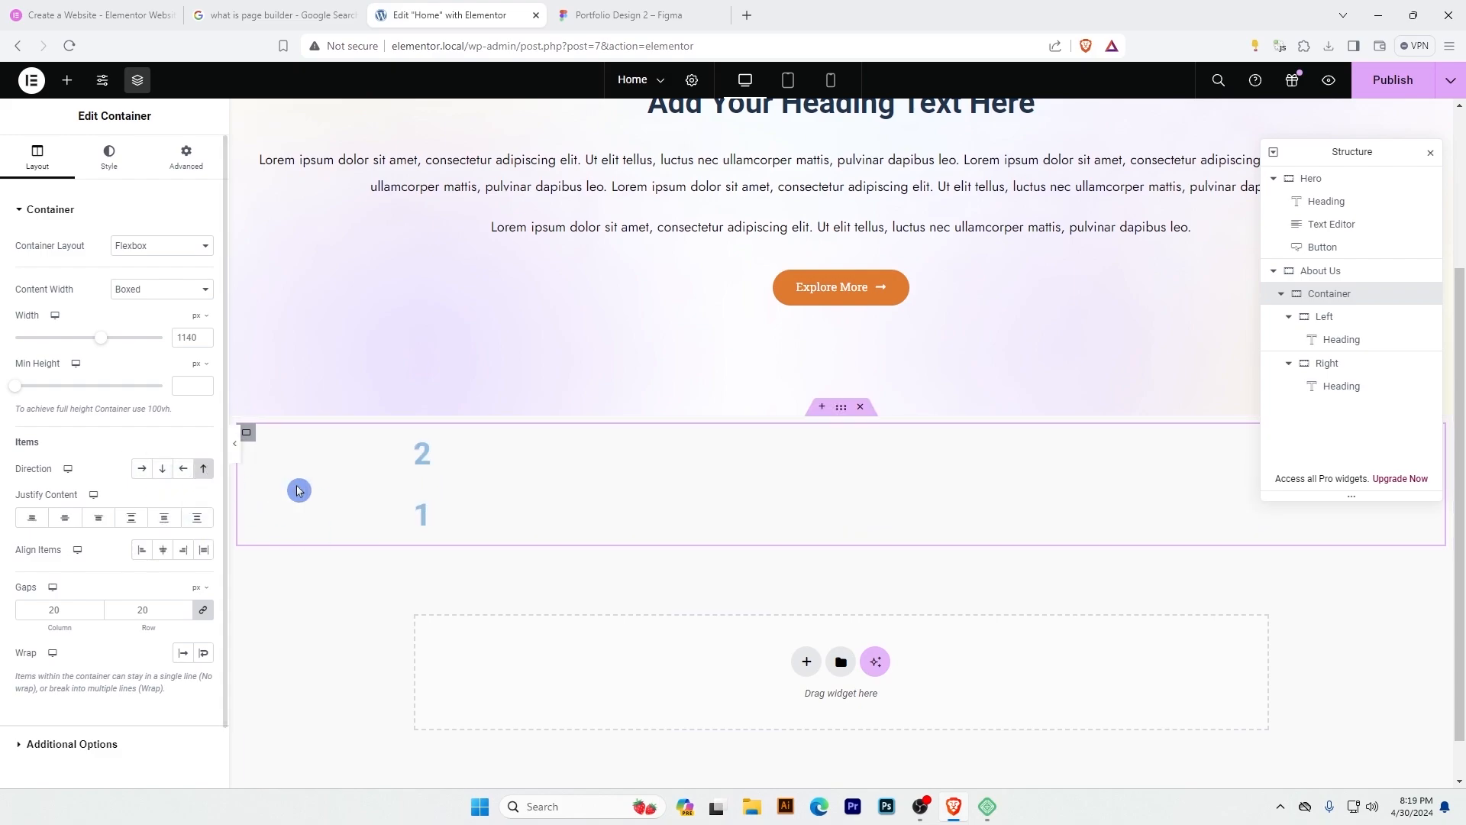
# Set the direction of the container holding Left and Right to row and delete the headings 1 and 2 inside them.
pyautogui.moveTo(426, 453); pyautogui.dragTo(422, 529)
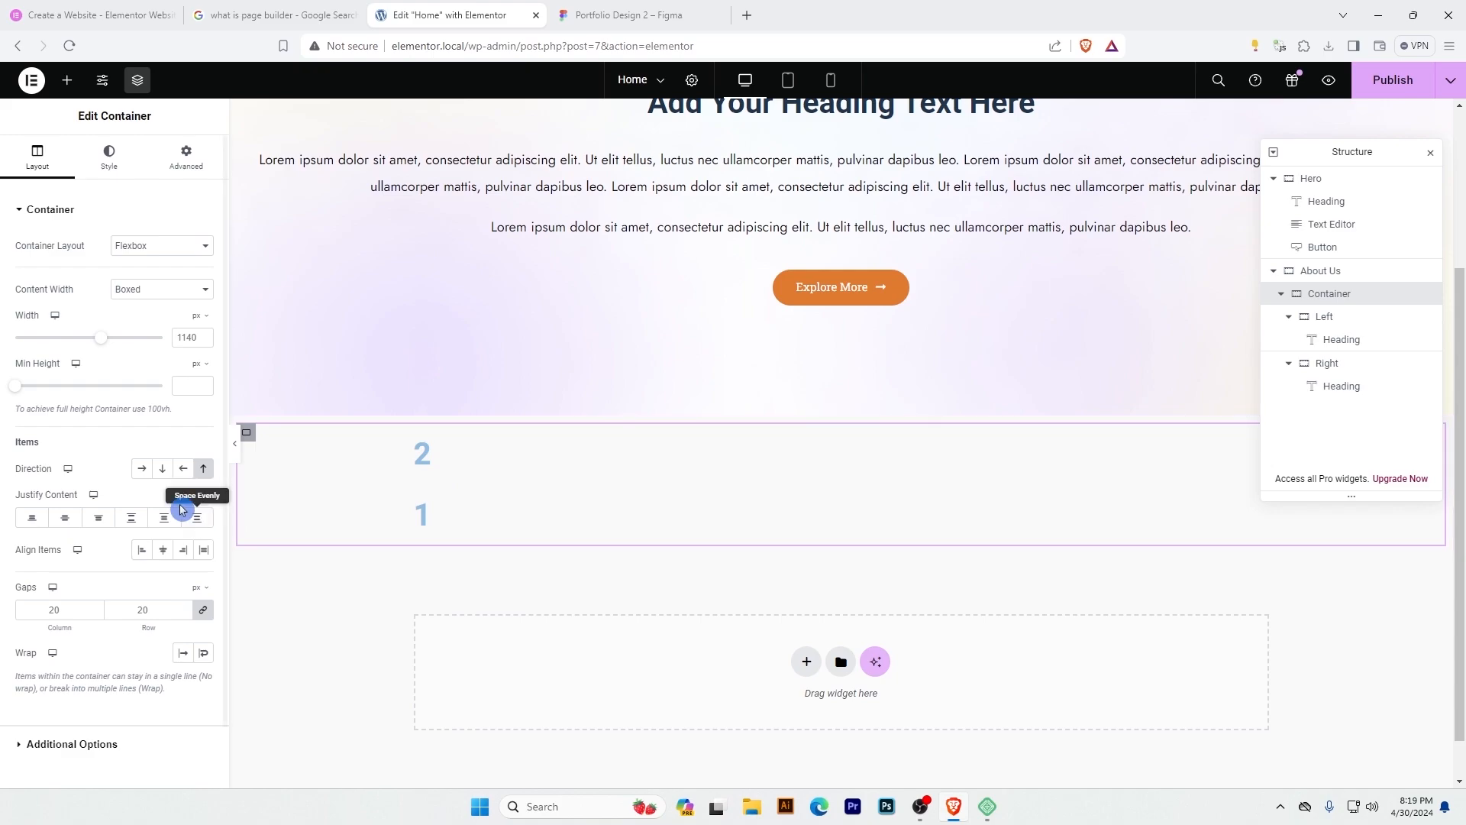
pyautogui.click(142, 468)
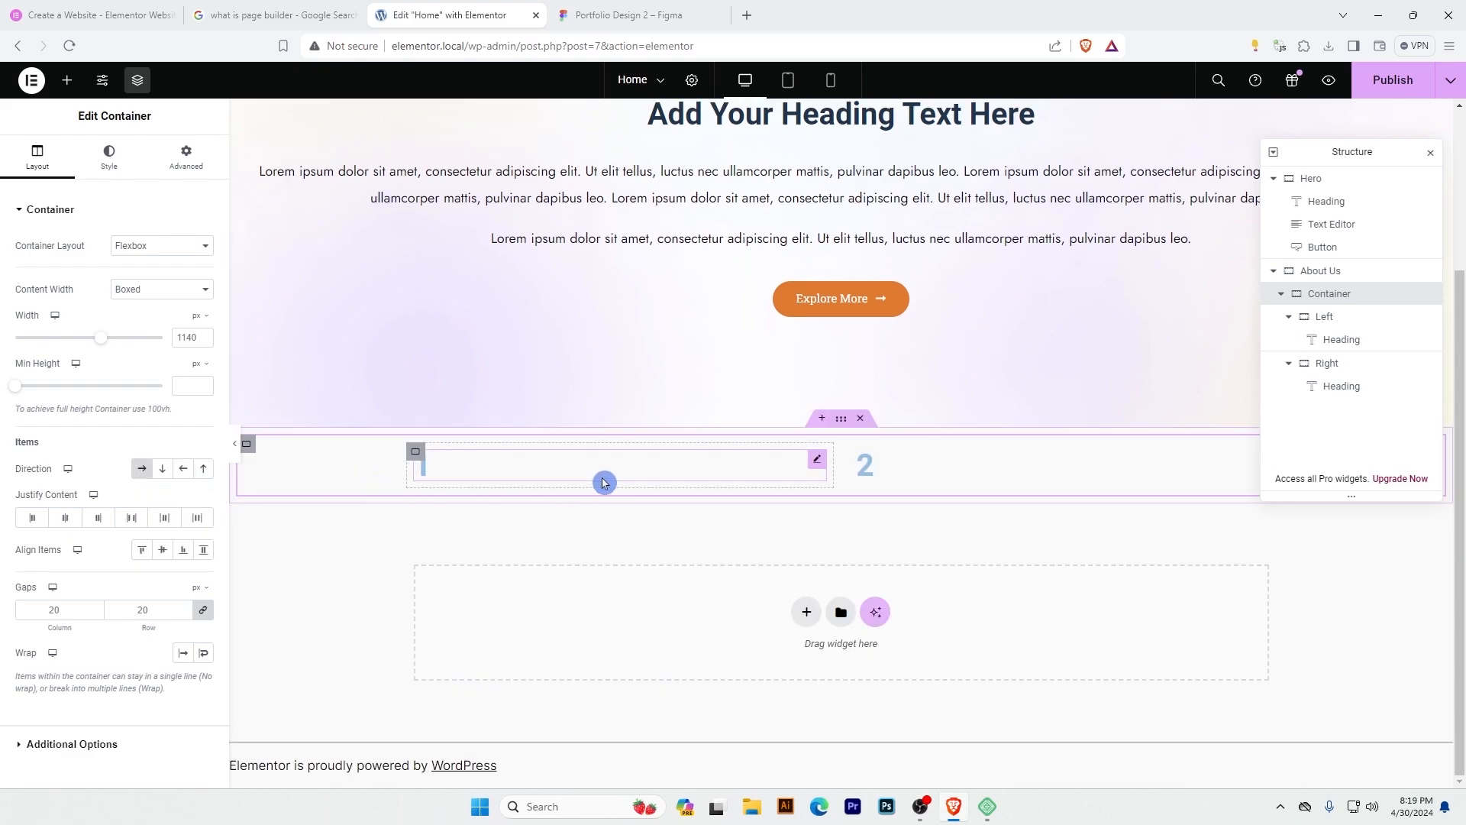
pyautogui.rightClick(733, 462)
pyautogui.click(768, 779)
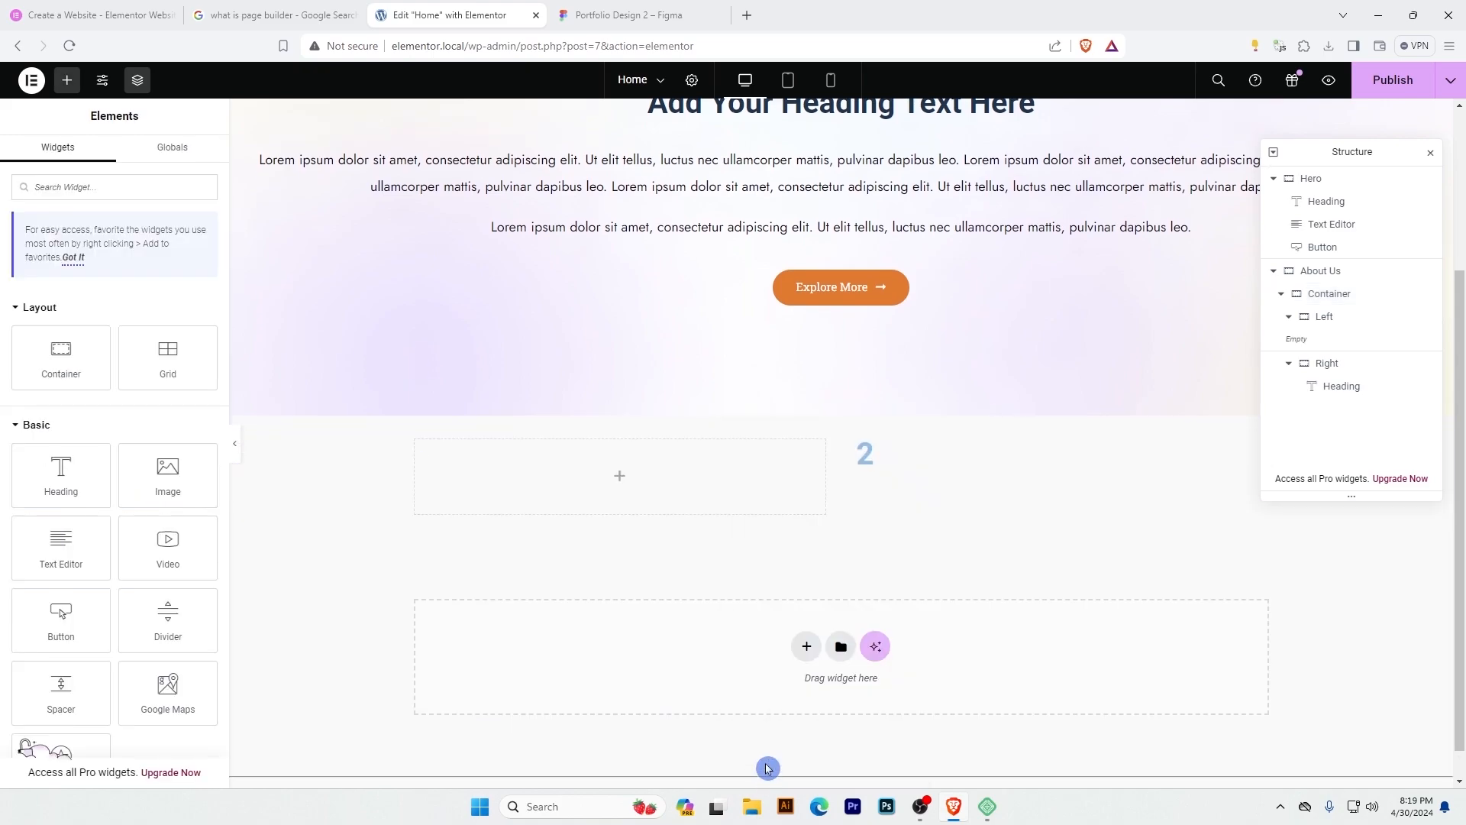
pyautogui.rightClick(888, 459)
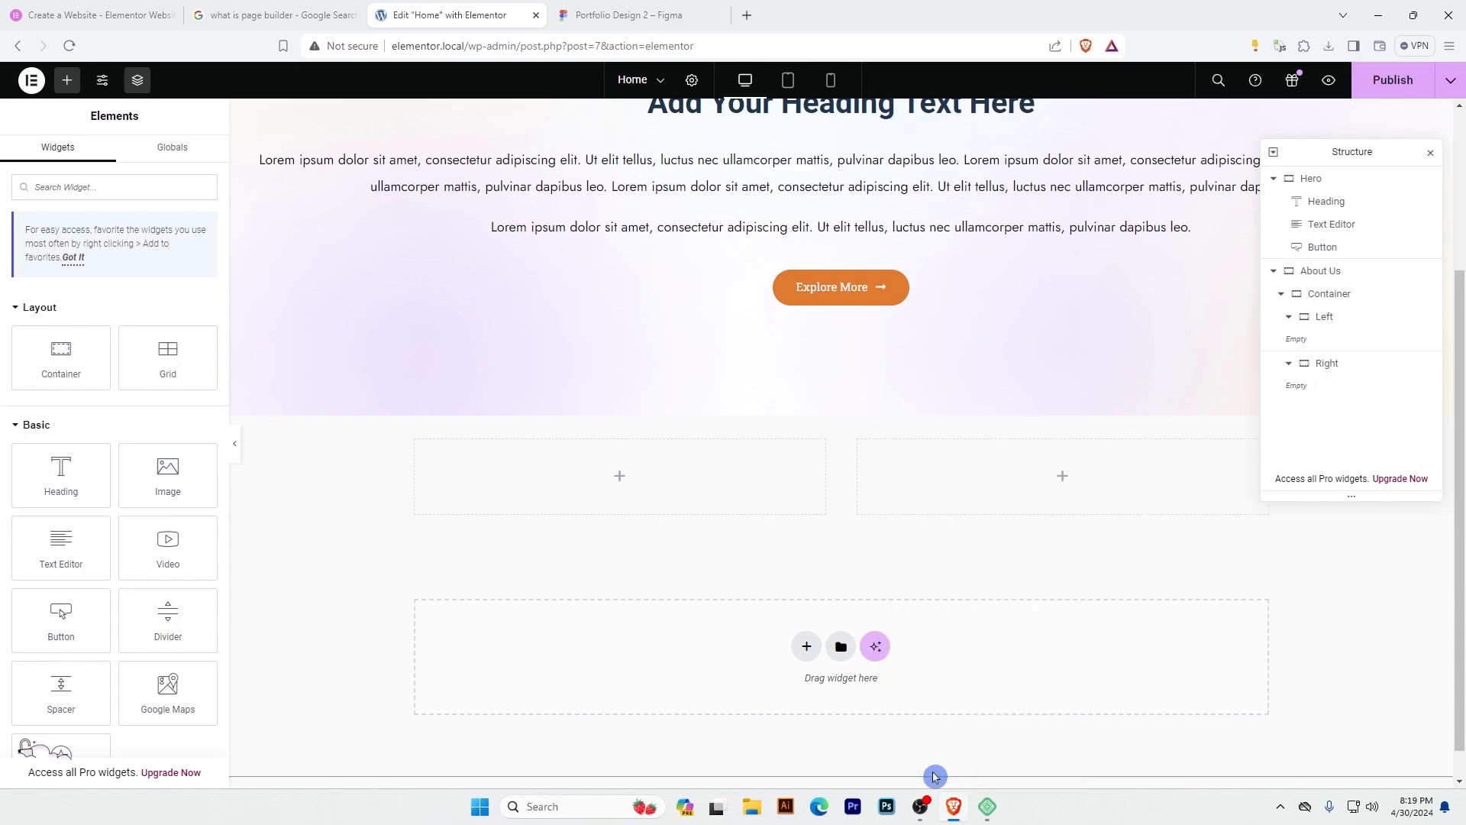
pyautogui.click(918, 769)
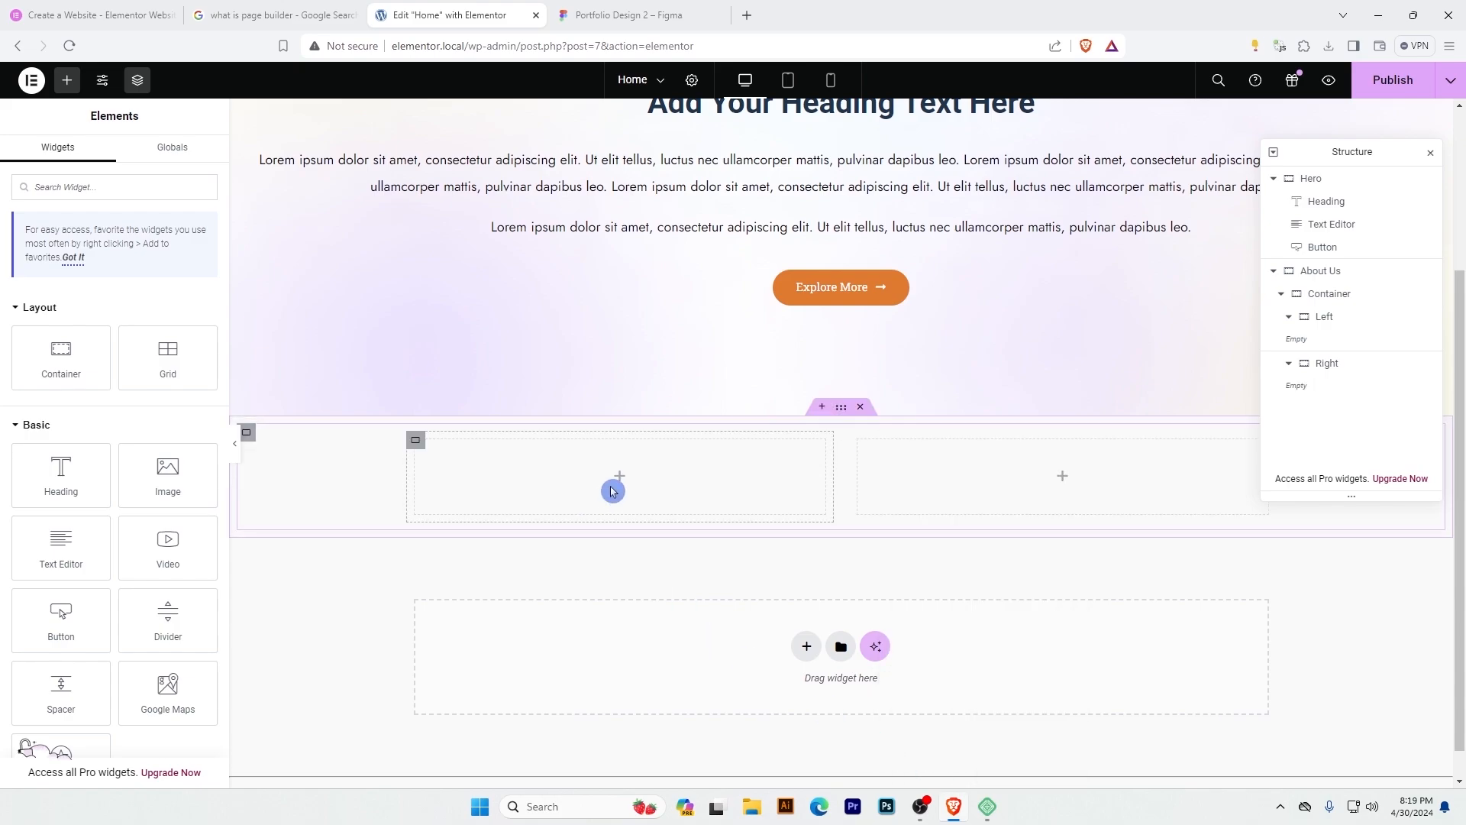
# Check the About Us design in Figma, and add an Image widget with Full resolution to the Left container in Elementor.
pyautogui.hotkey('ctrl', 'Tab')
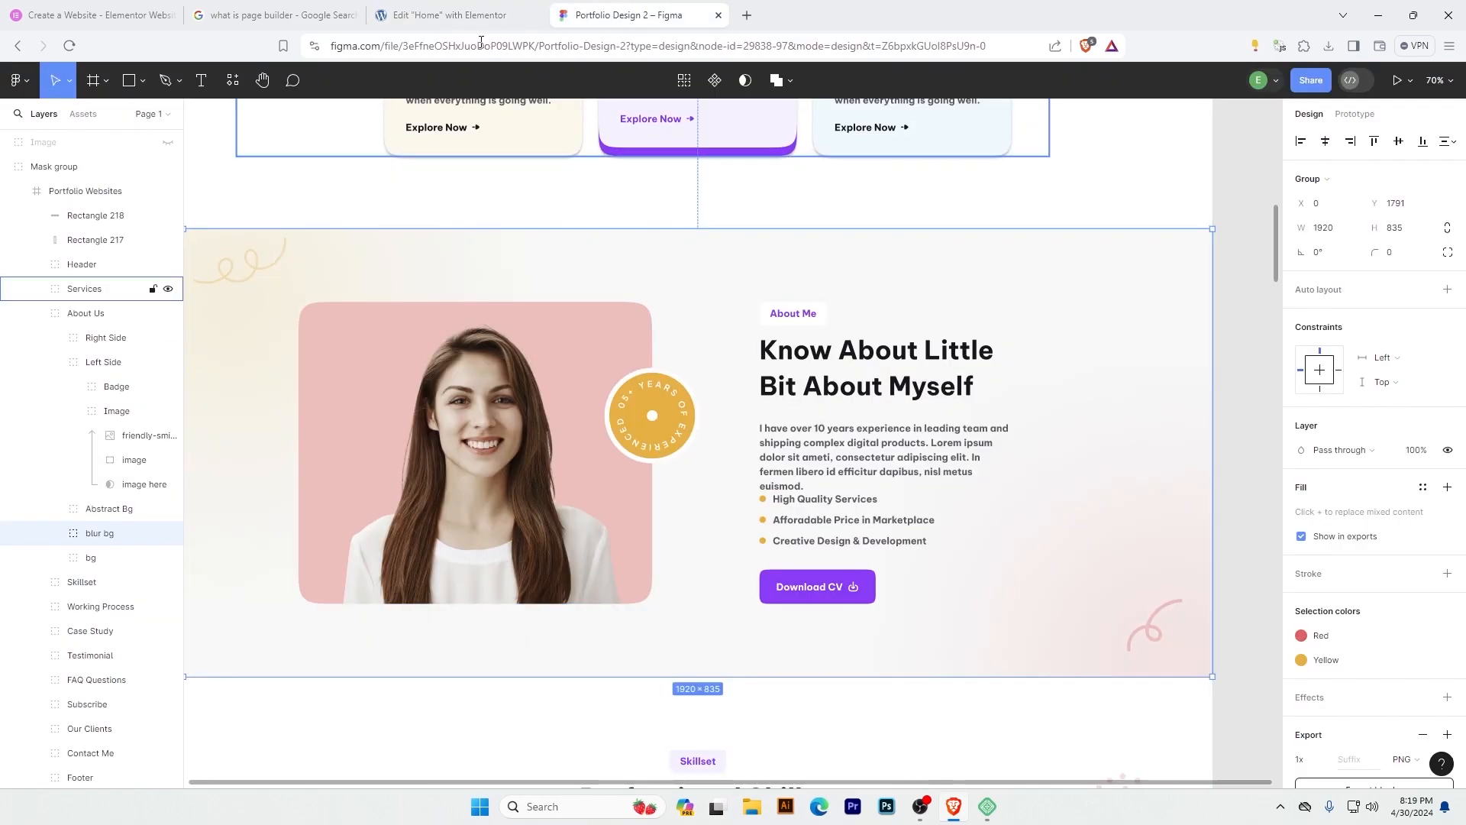
pyautogui.hotkey('ctrl', 'shift', 'Tab')
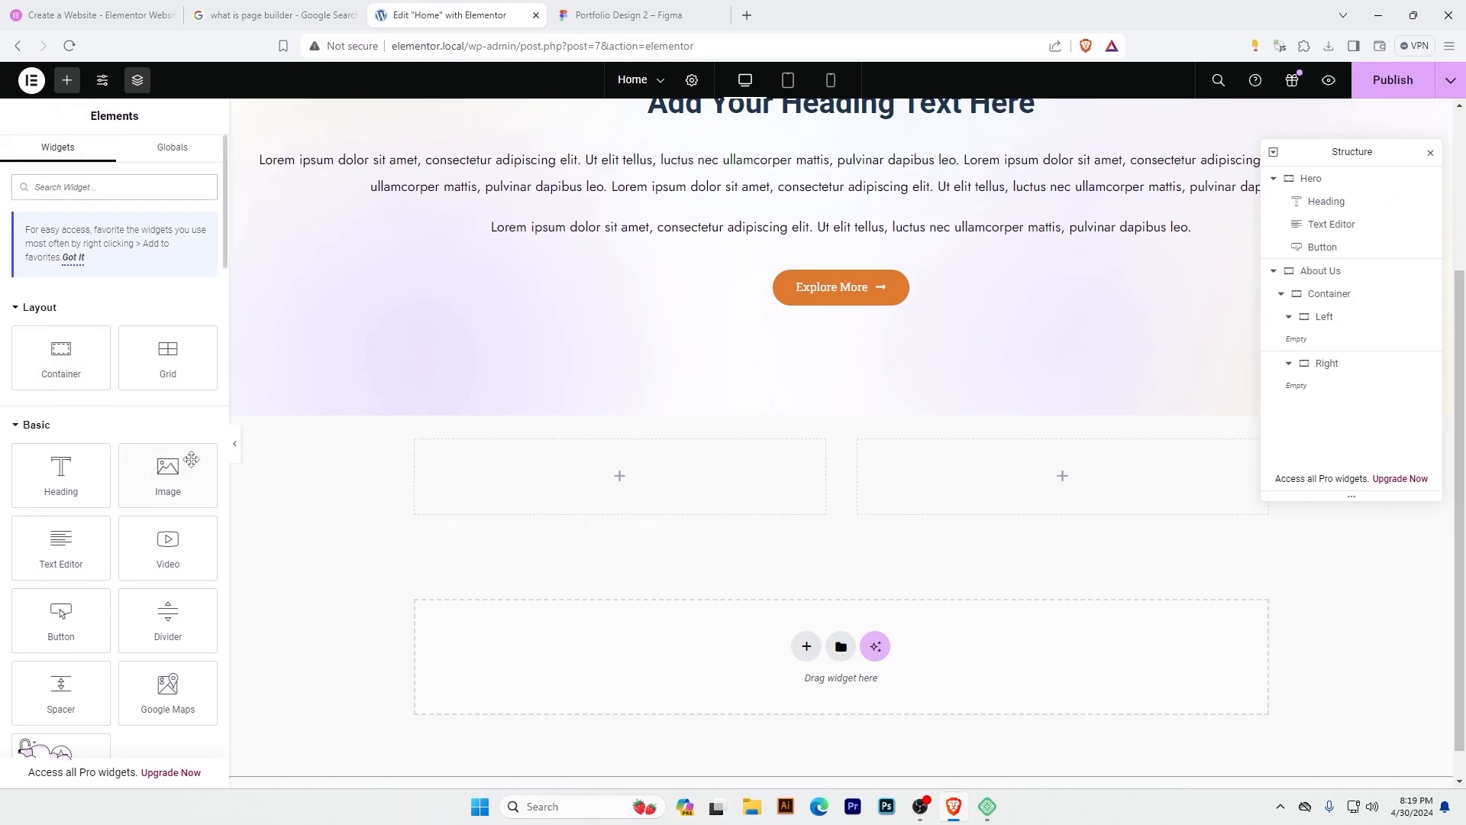
pyautogui.moveTo(168, 472); pyautogui.dragTo(610, 496)
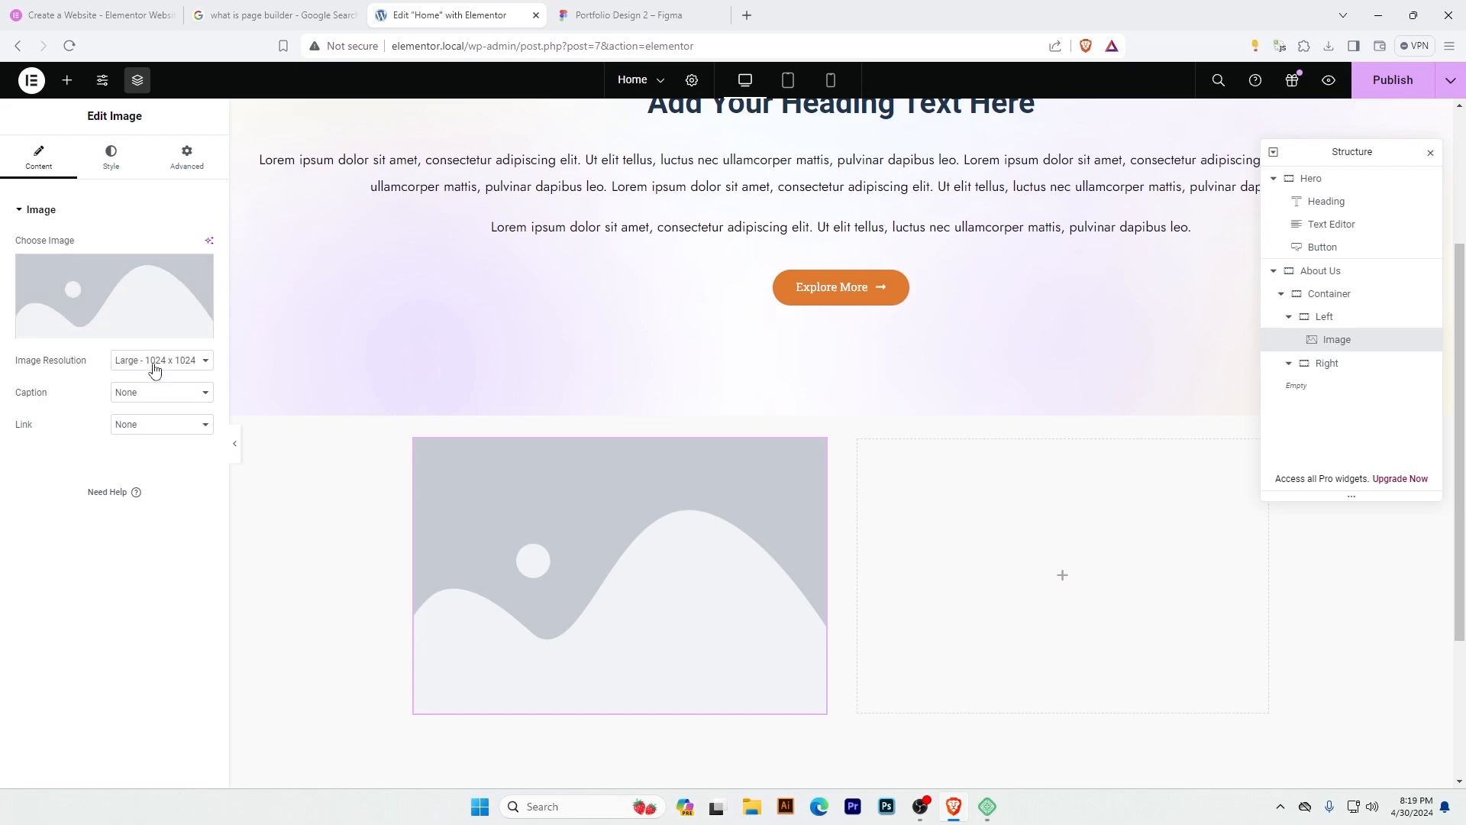
pyautogui.click(155, 360)
pyautogui.click(154, 431)
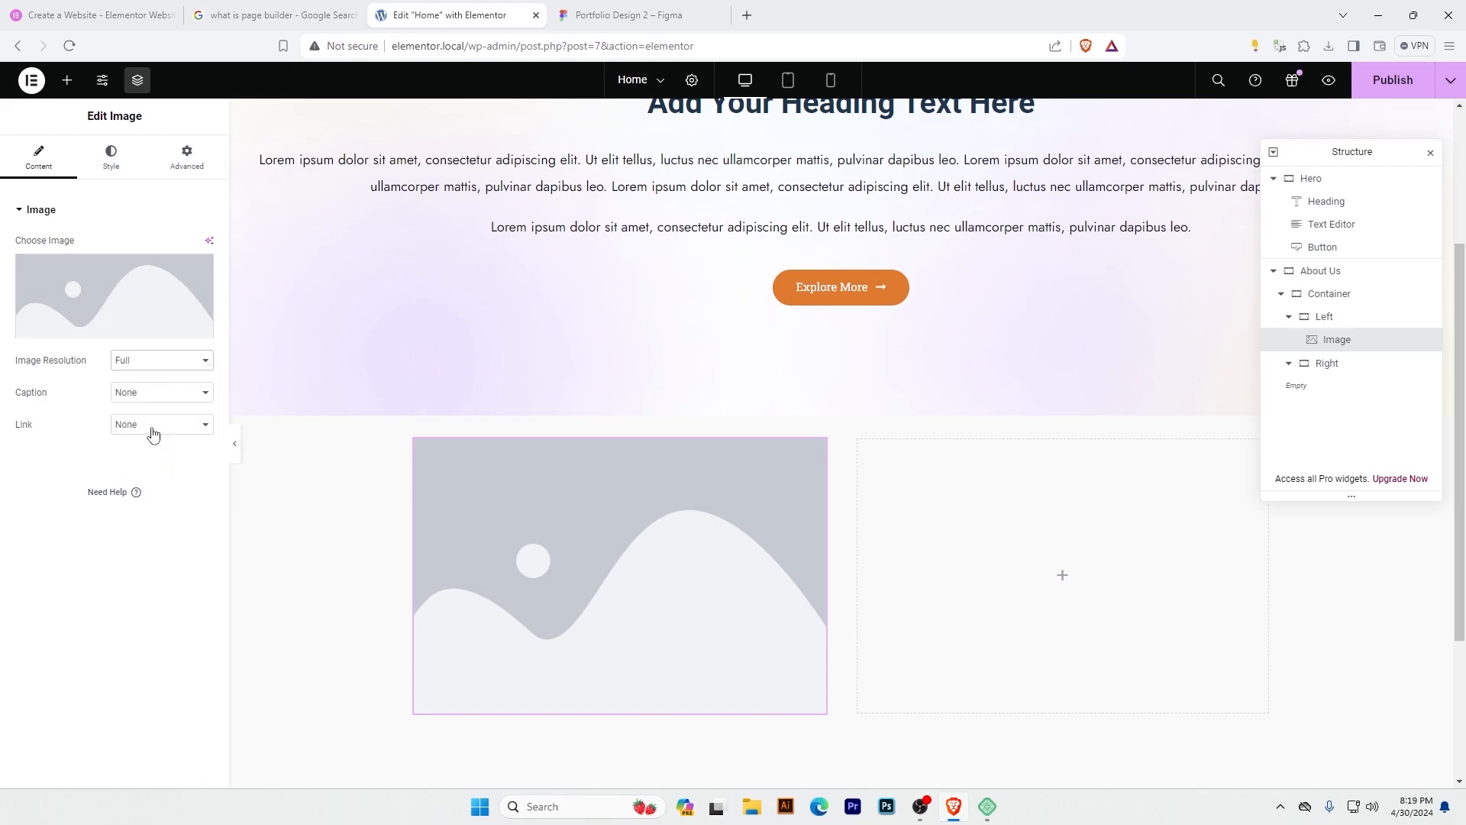
# Upload Image (1).png from the Figma2Elementor-2 folder and use it as the Left container's image.
pyautogui.click(117, 290)
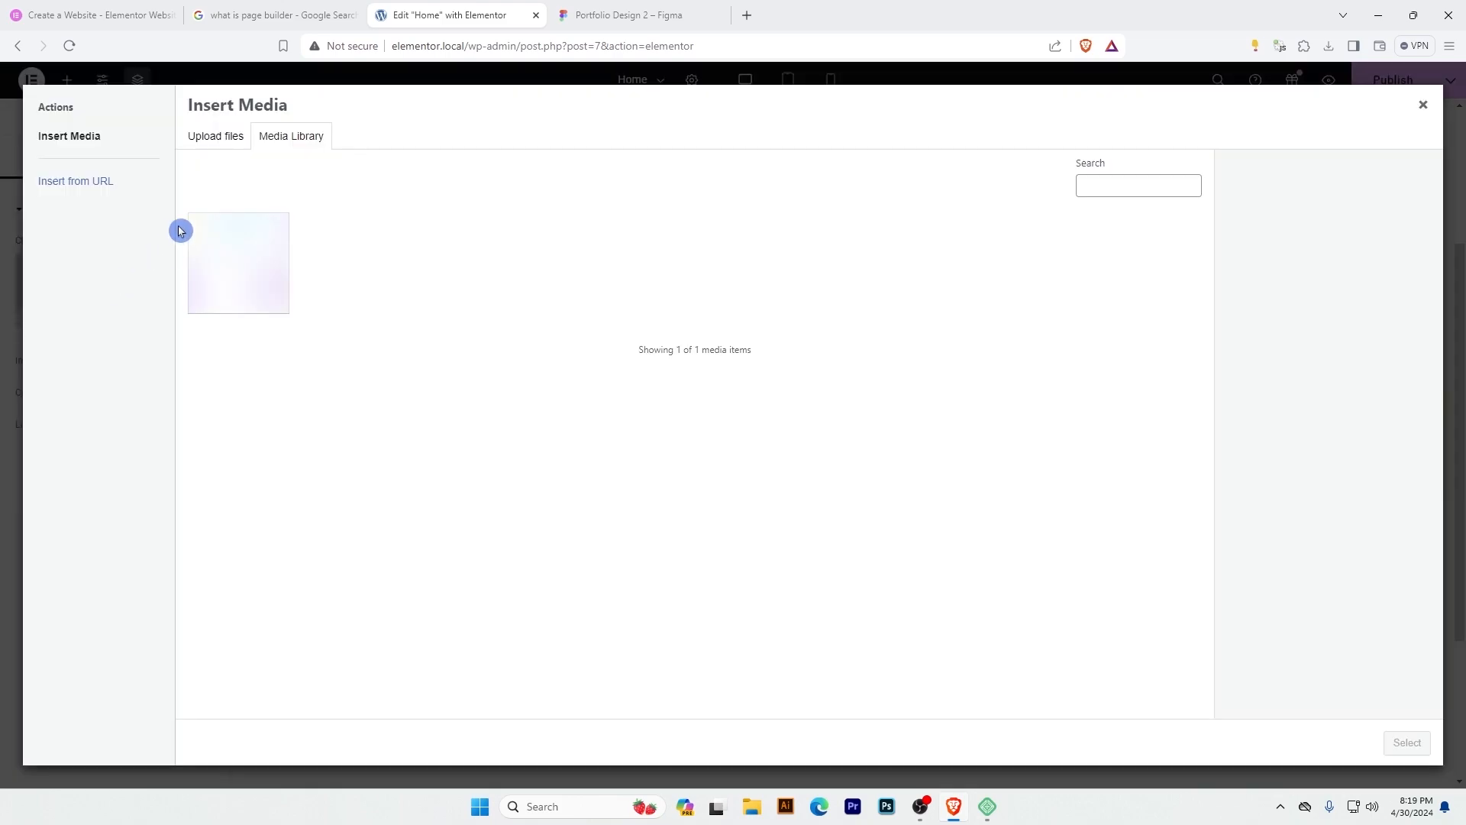
pyautogui.click(216, 138)
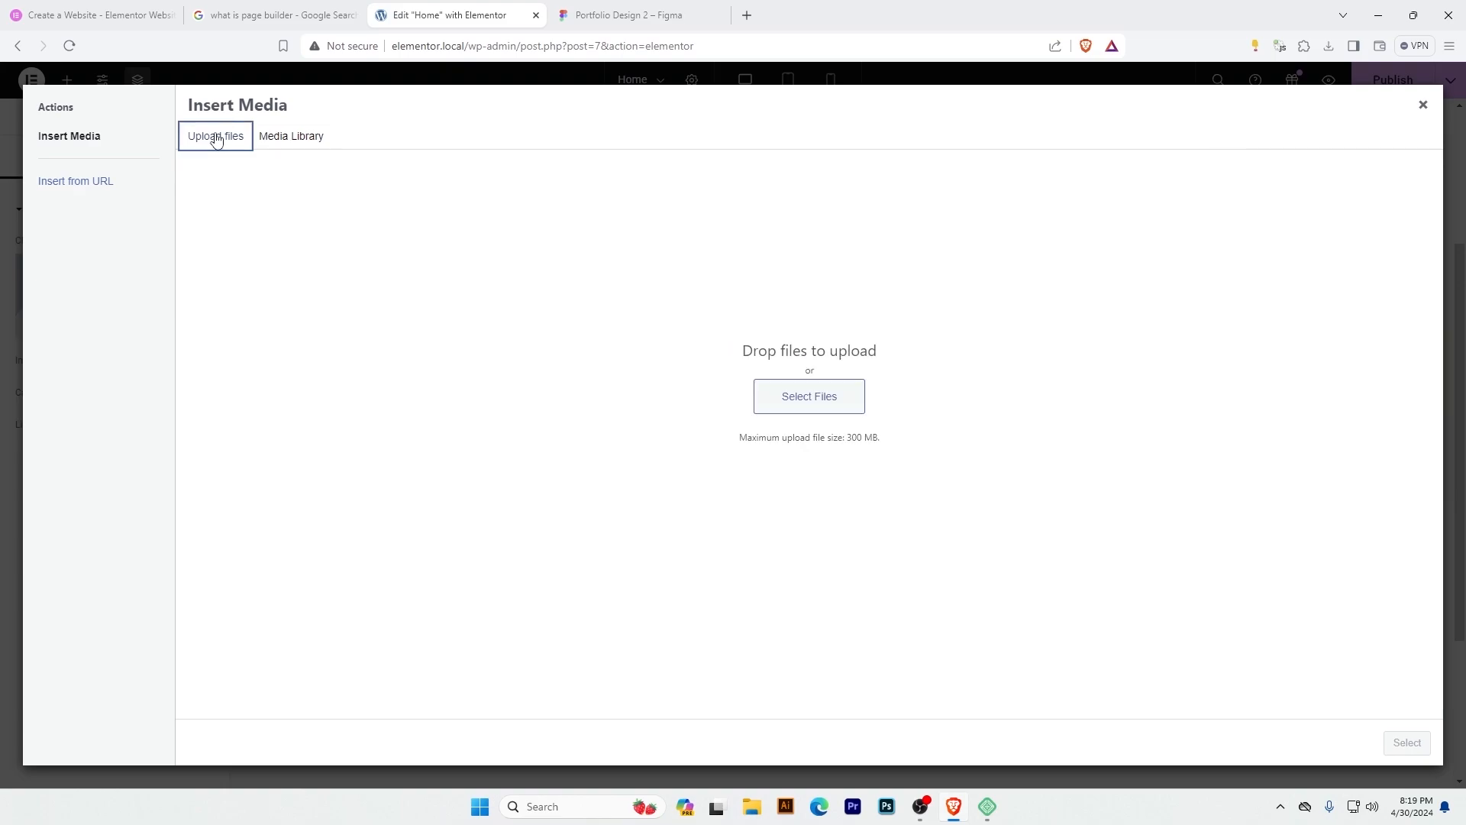
pyautogui.click(813, 398)
pyautogui.scroll(-1, 1113, 412)
pyautogui.scroll(-1, 1113, 412)
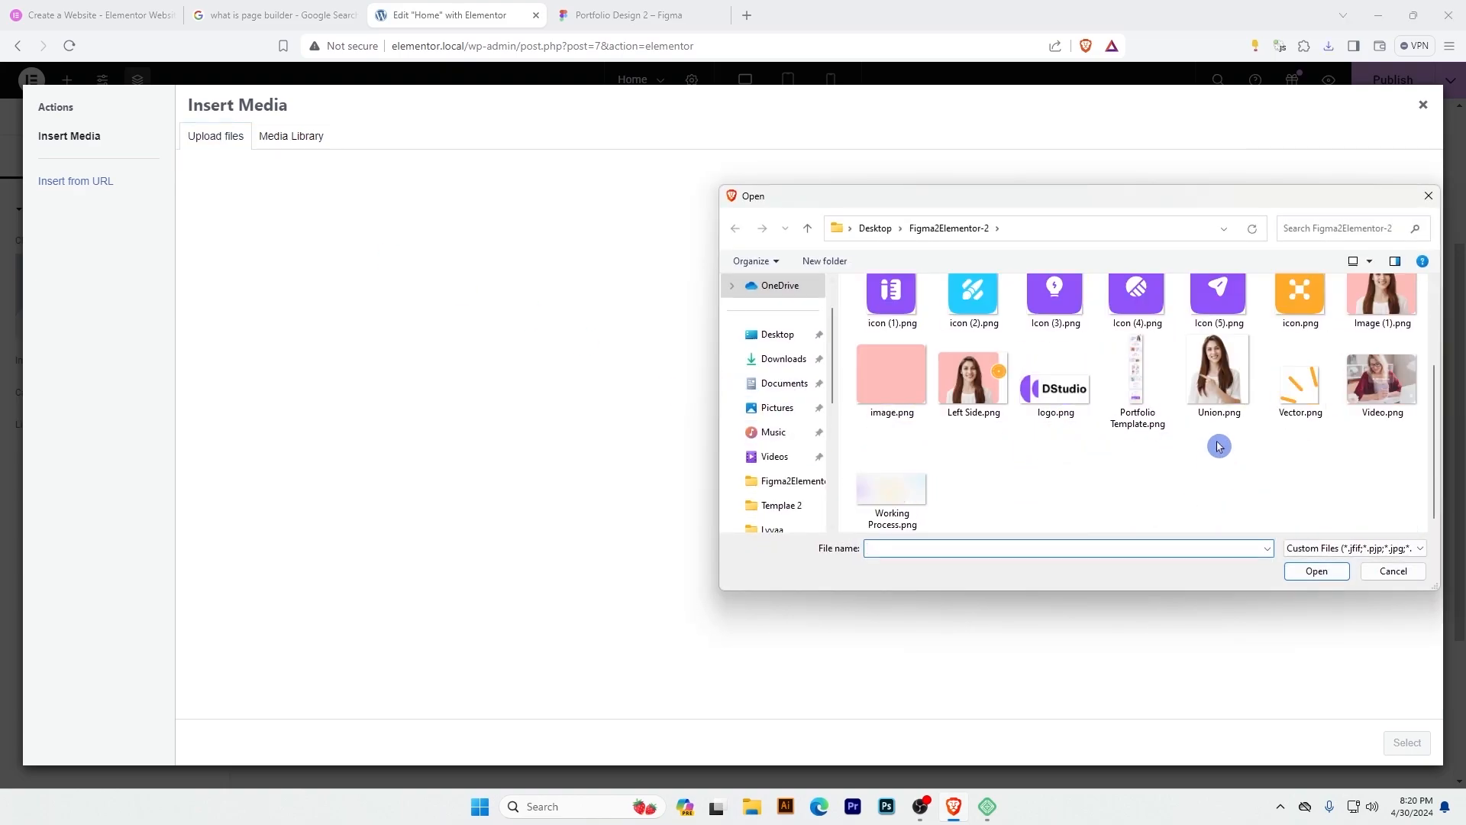
pyautogui.scroll(2, 1287, 431)
pyautogui.click(1389, 432)
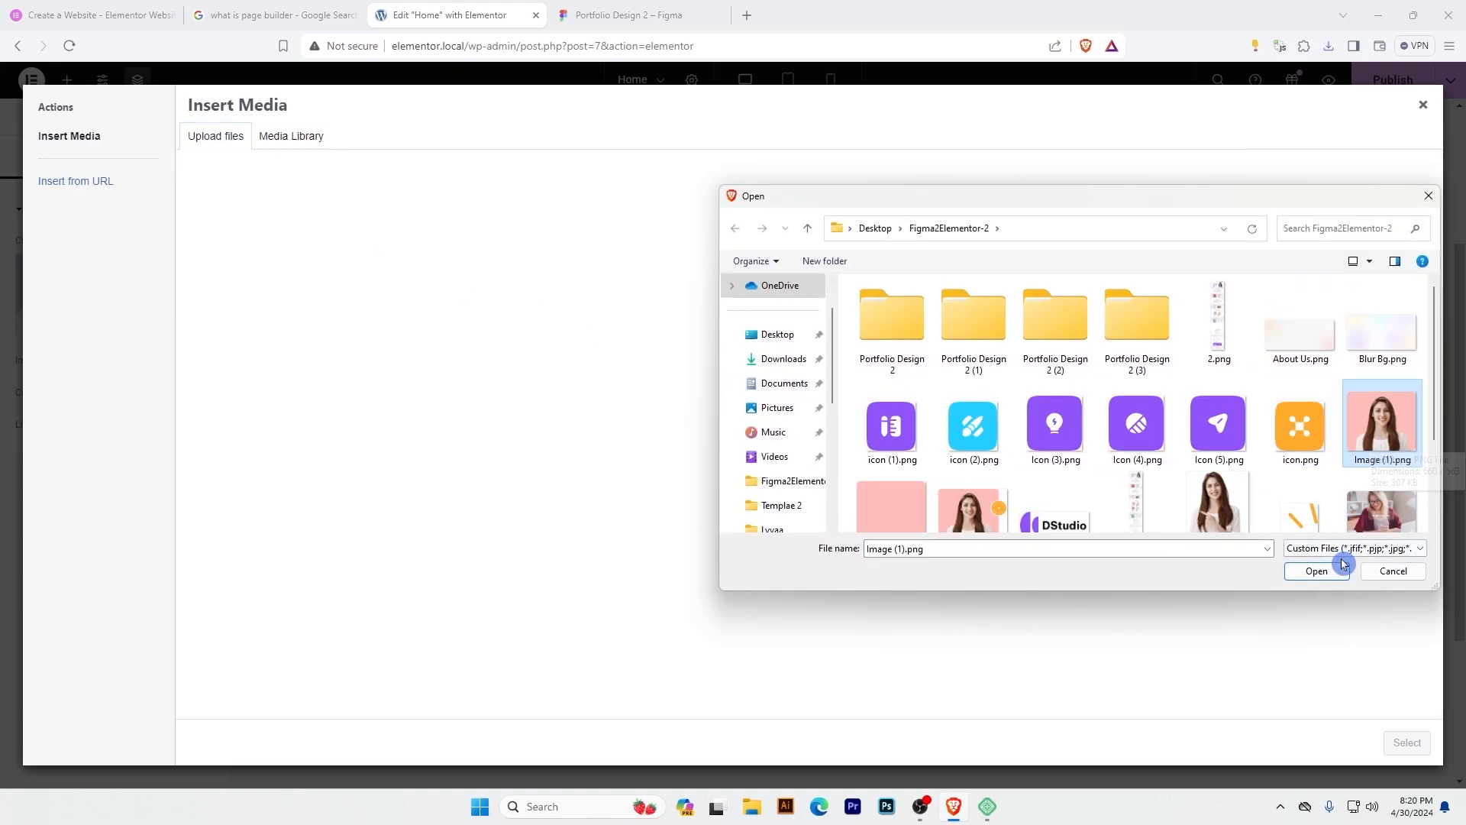
pyautogui.click(1319, 572)
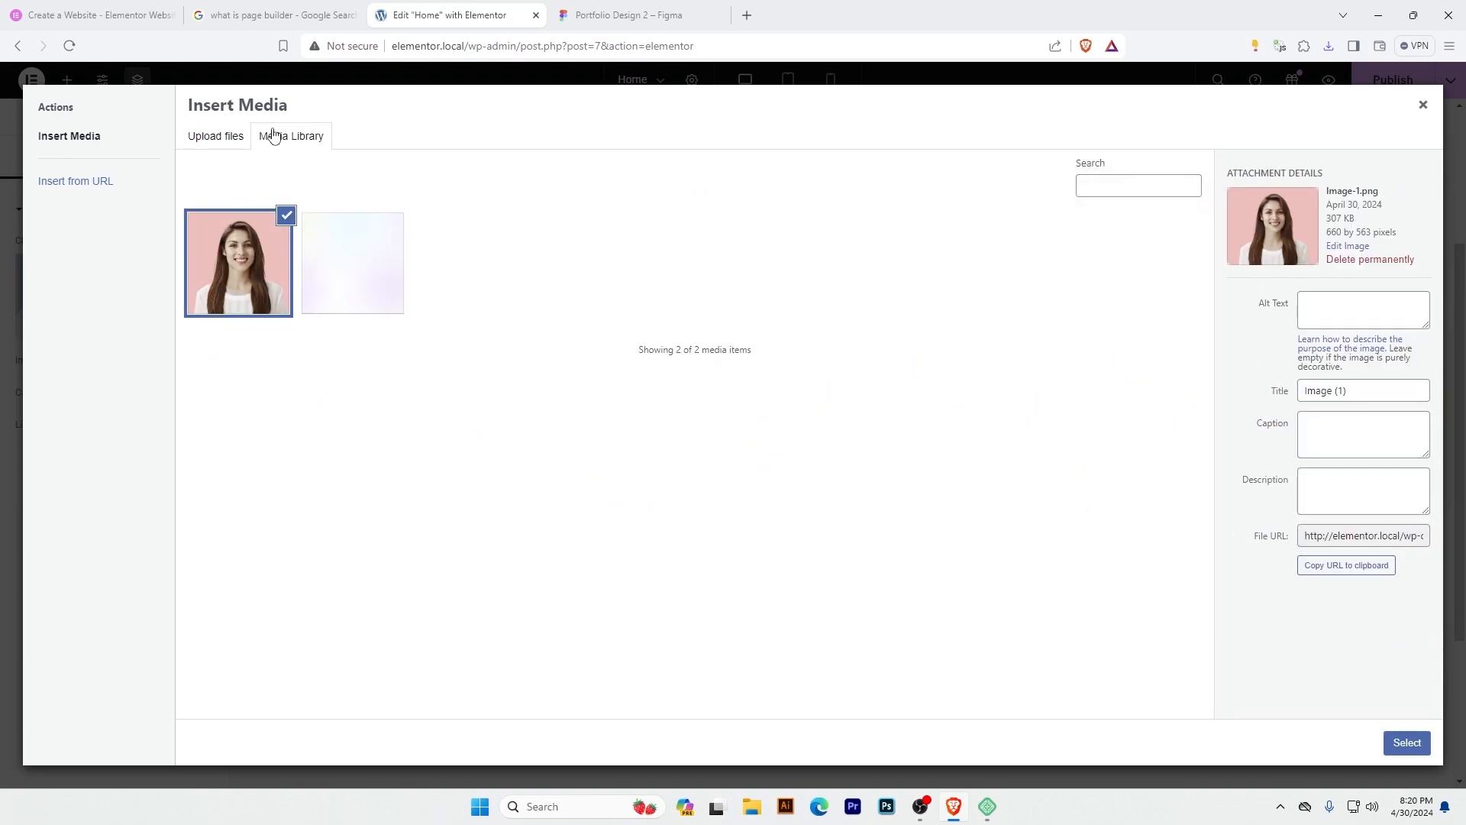
pyautogui.click(1407, 743)
pyautogui.scroll(-1, 667, 450)
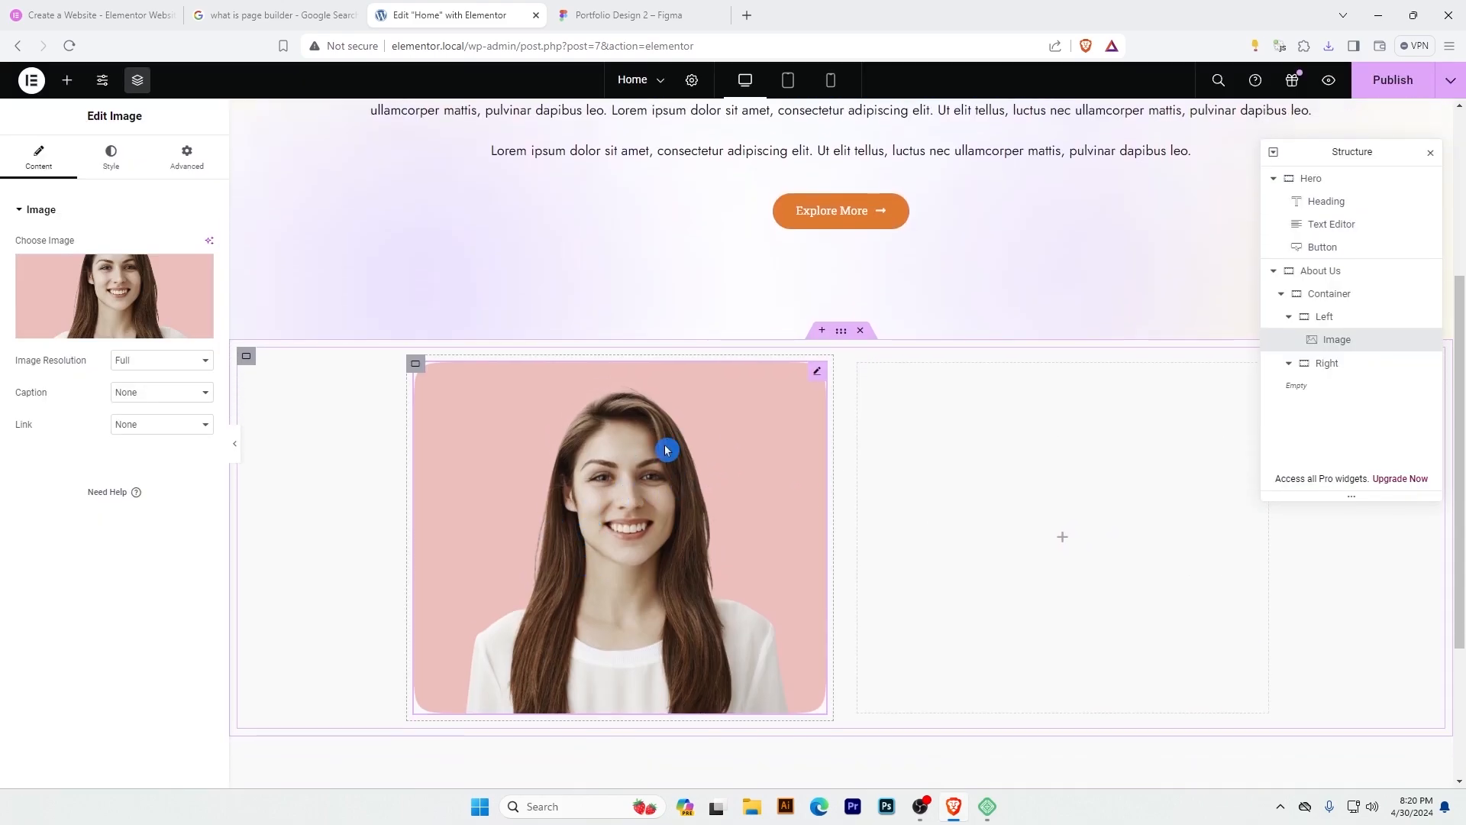
# Add a Heading widget to the Right container with the title "Know About Little Bit About Myself" copied from the Figma design.
pyautogui.hotkey('ctrl', 'Tab')
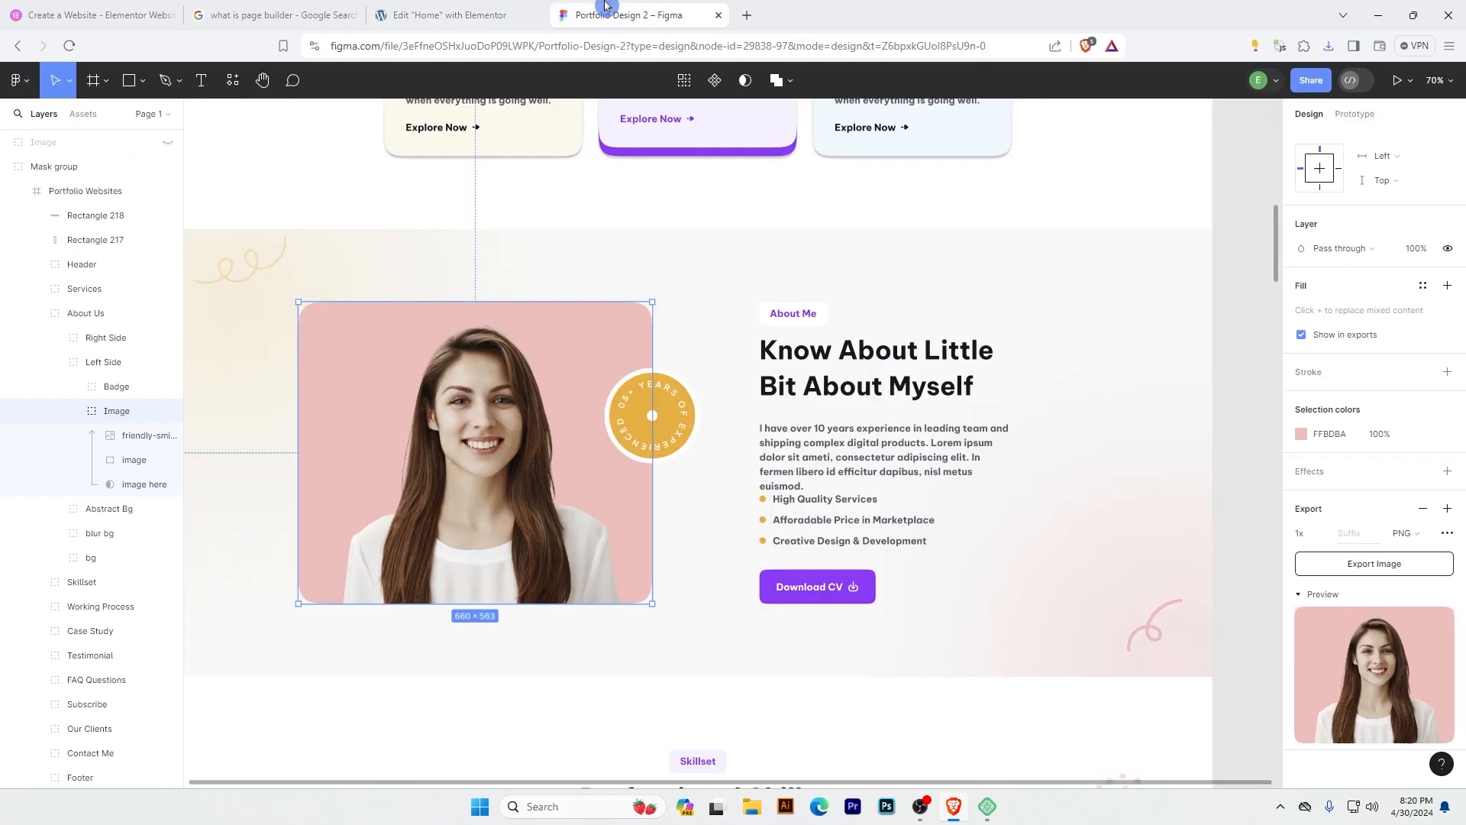
pyautogui.keyDown('ctrl'); pyautogui.click(882, 361); pyautogui.keyUp('ctrl')
pyautogui.doubleClick(882, 359)
pyautogui.hotkey('ctrl', 'c')
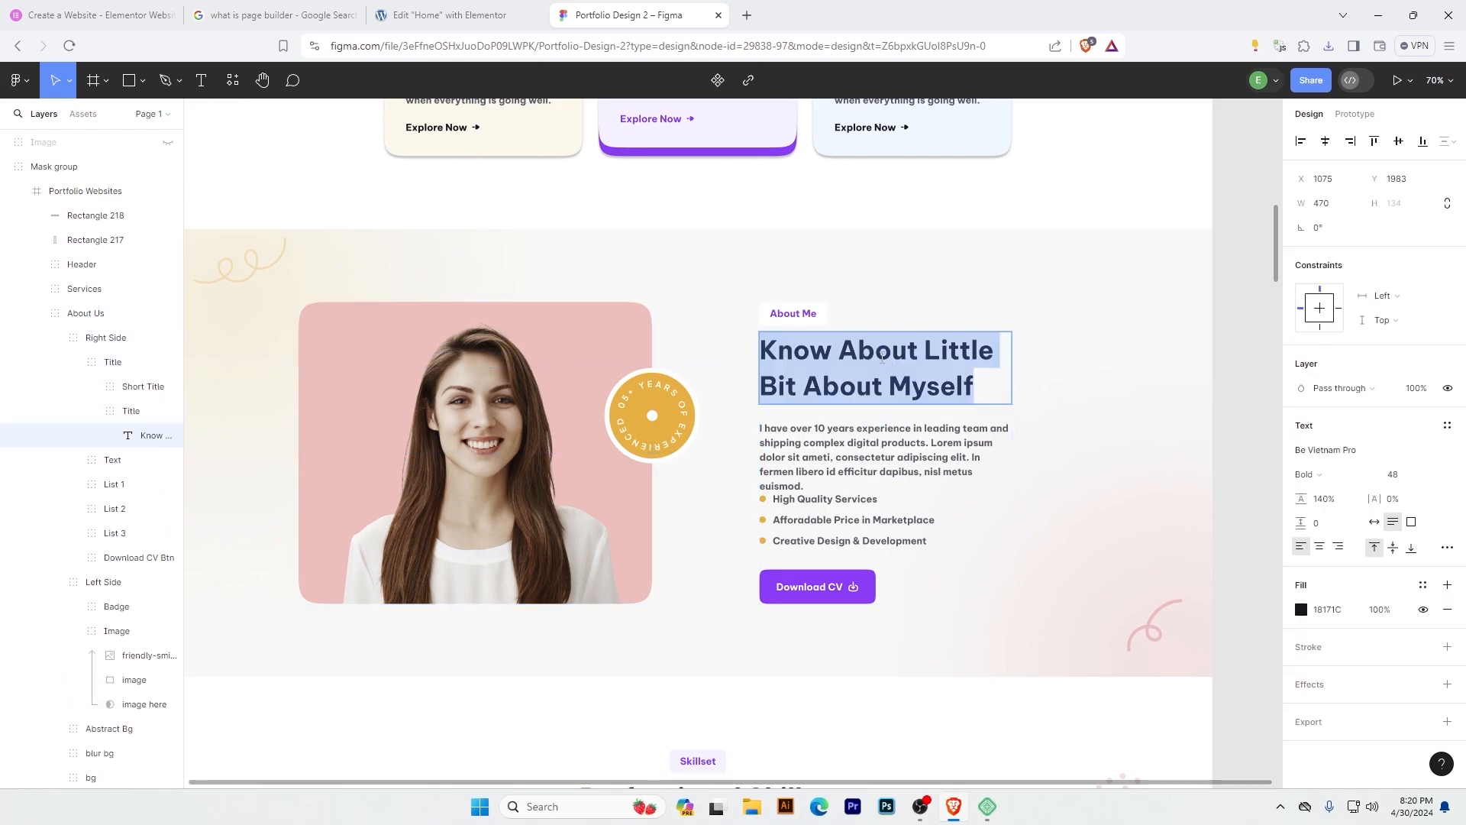
pyautogui.hotkey('ctrl', 'shift', 'Tab')
pyautogui.click(67, 80)
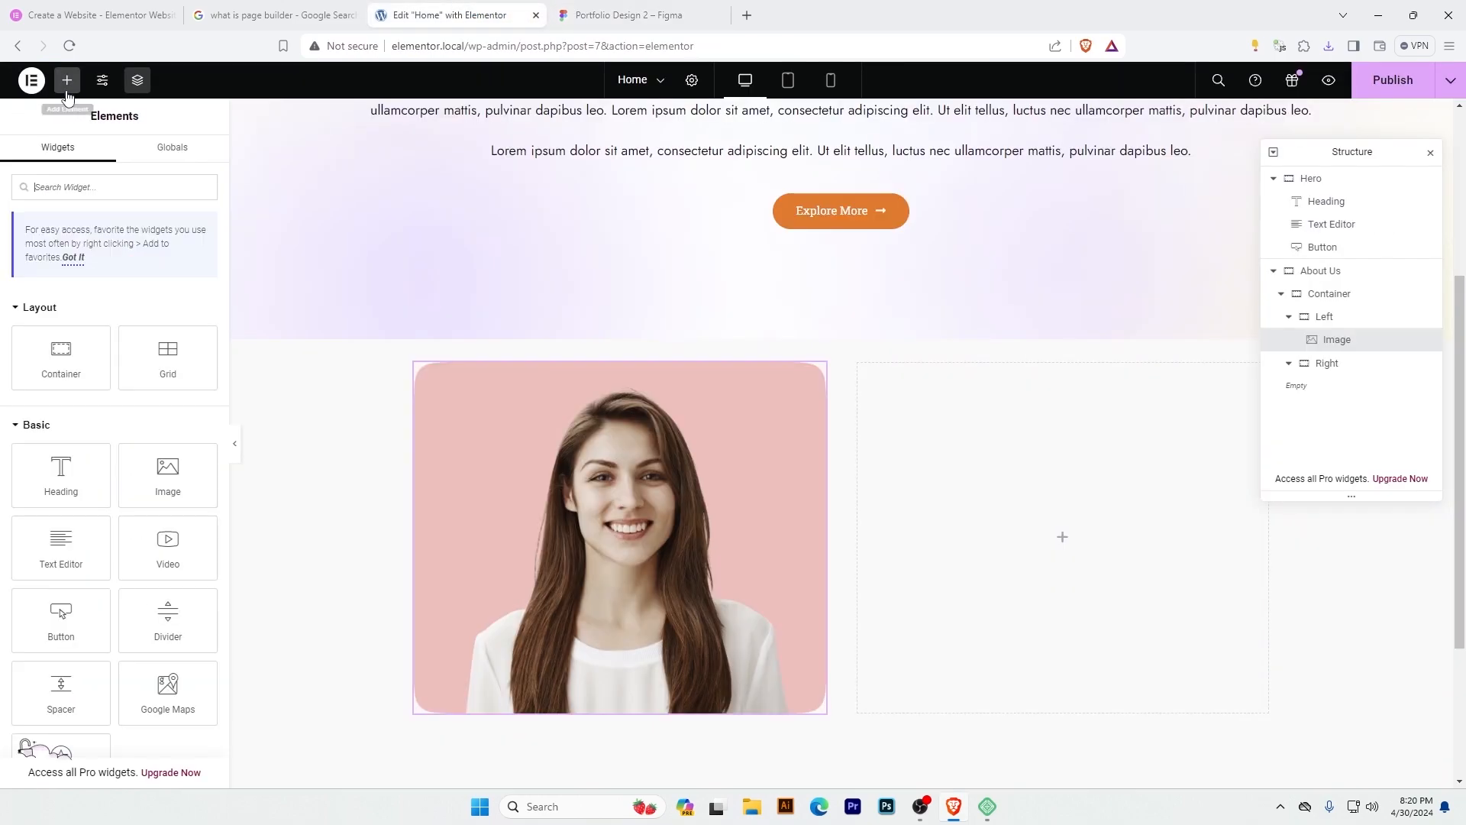
pyautogui.moveTo(60, 479); pyautogui.dragTo(992, 478)
pyautogui.moveTo(163, 270); pyautogui.dragTo(3, 265)
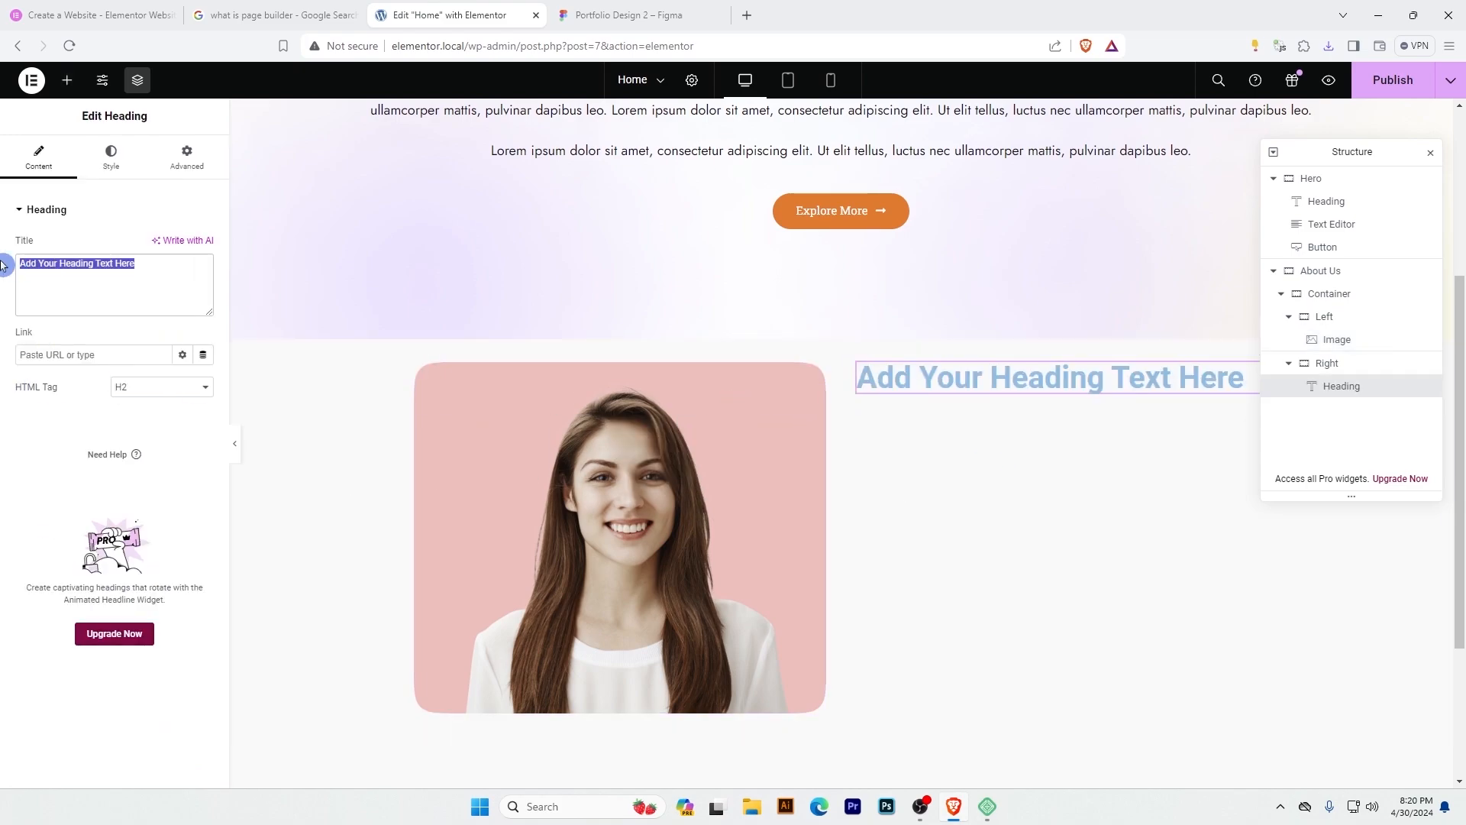
pyautogui.hotkey('ctrl', 'v')
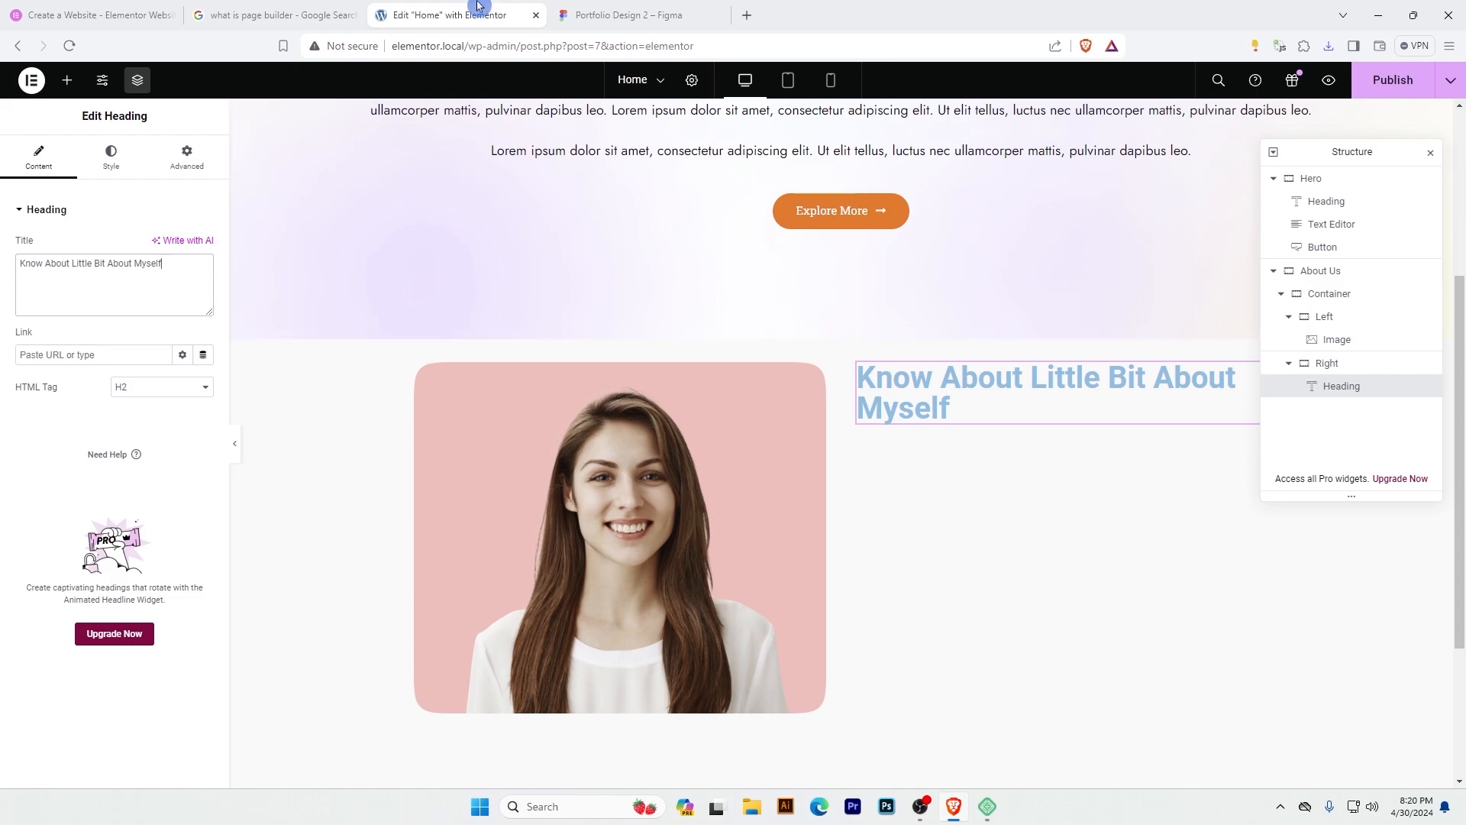
# Add a Text Editor widget below the Right container's heading and fill it with the "I have over 10 years experience" paragraph copied from Figma.
pyautogui.click(623, 14)
pyautogui.click(846, 445)
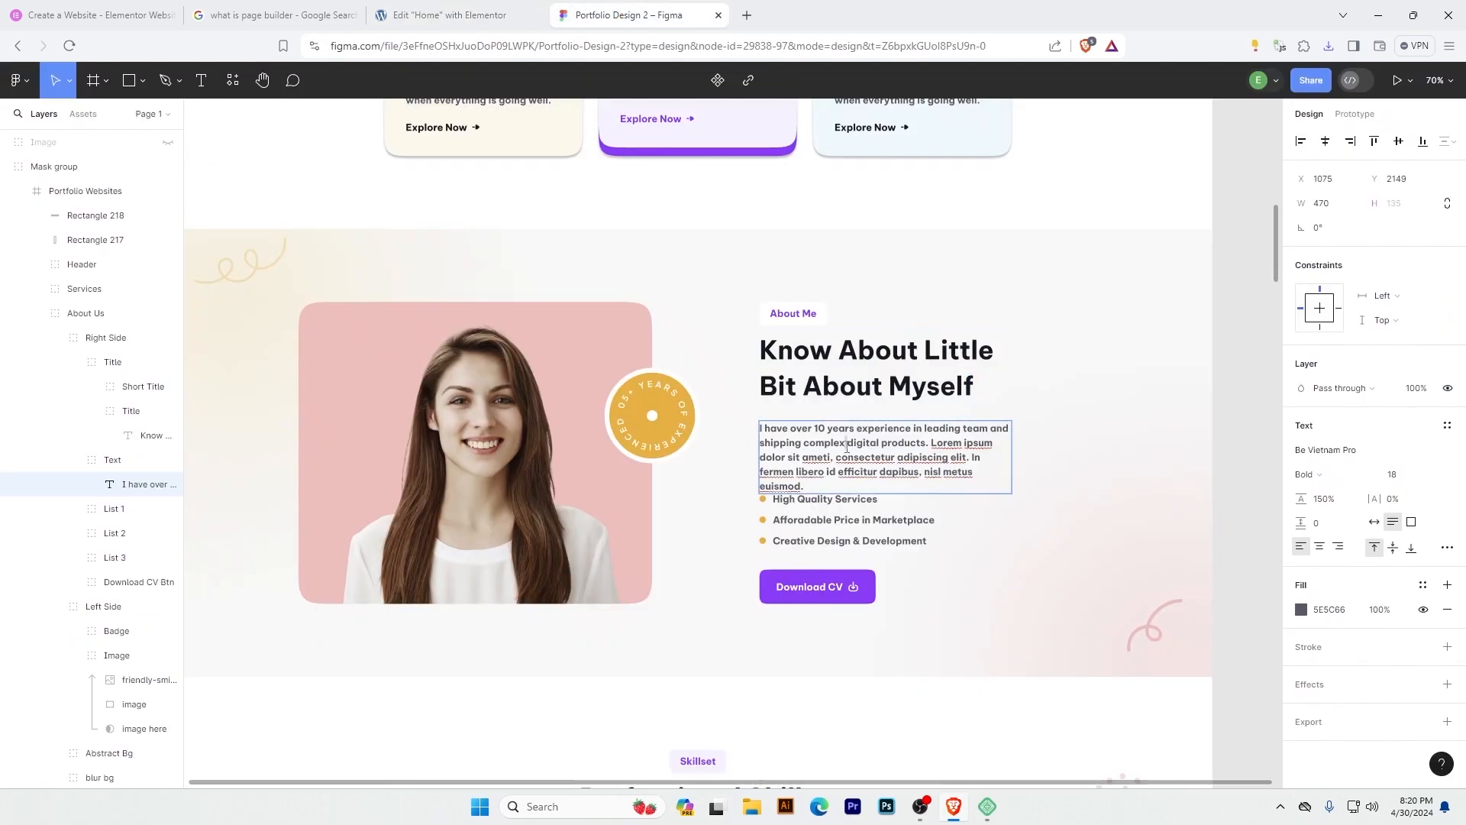
pyautogui.hotkey('ctrl', 'a')
pyautogui.hotkey('ctrl', 'c')
pyautogui.click(489, 21)
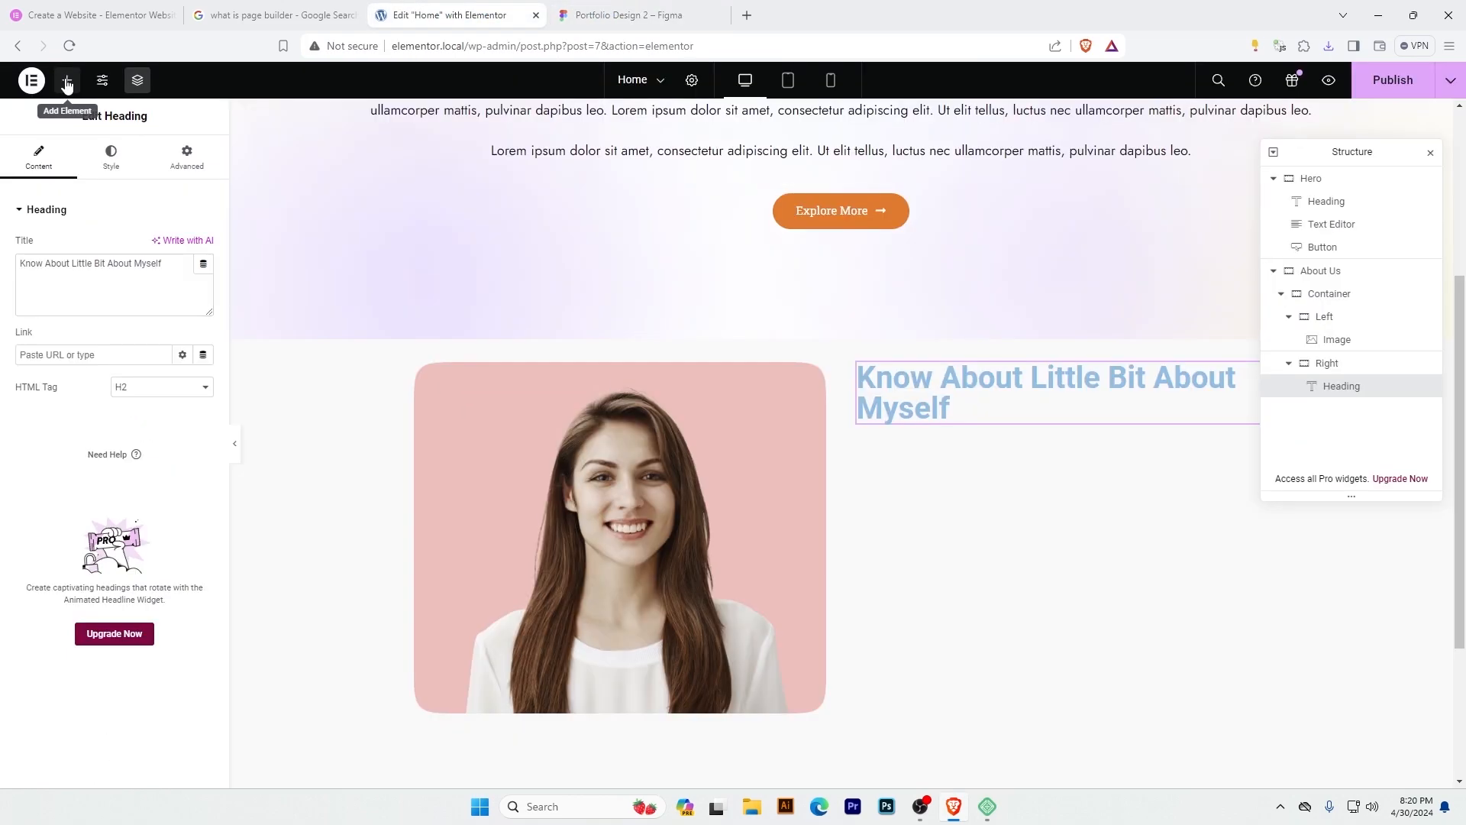
pyautogui.click(67, 79)
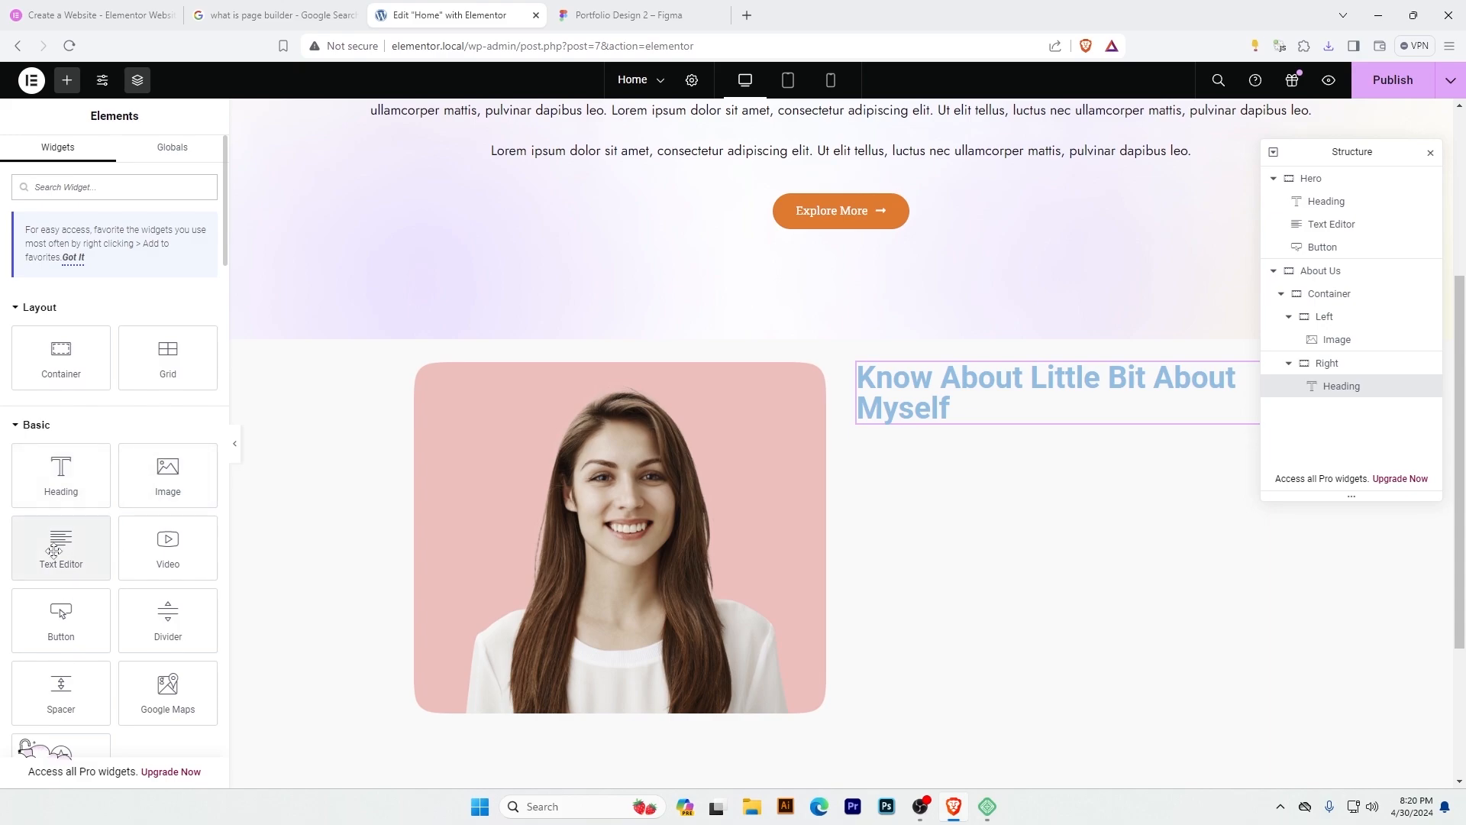
pyautogui.moveTo(61, 544); pyautogui.dragTo(1043, 421)
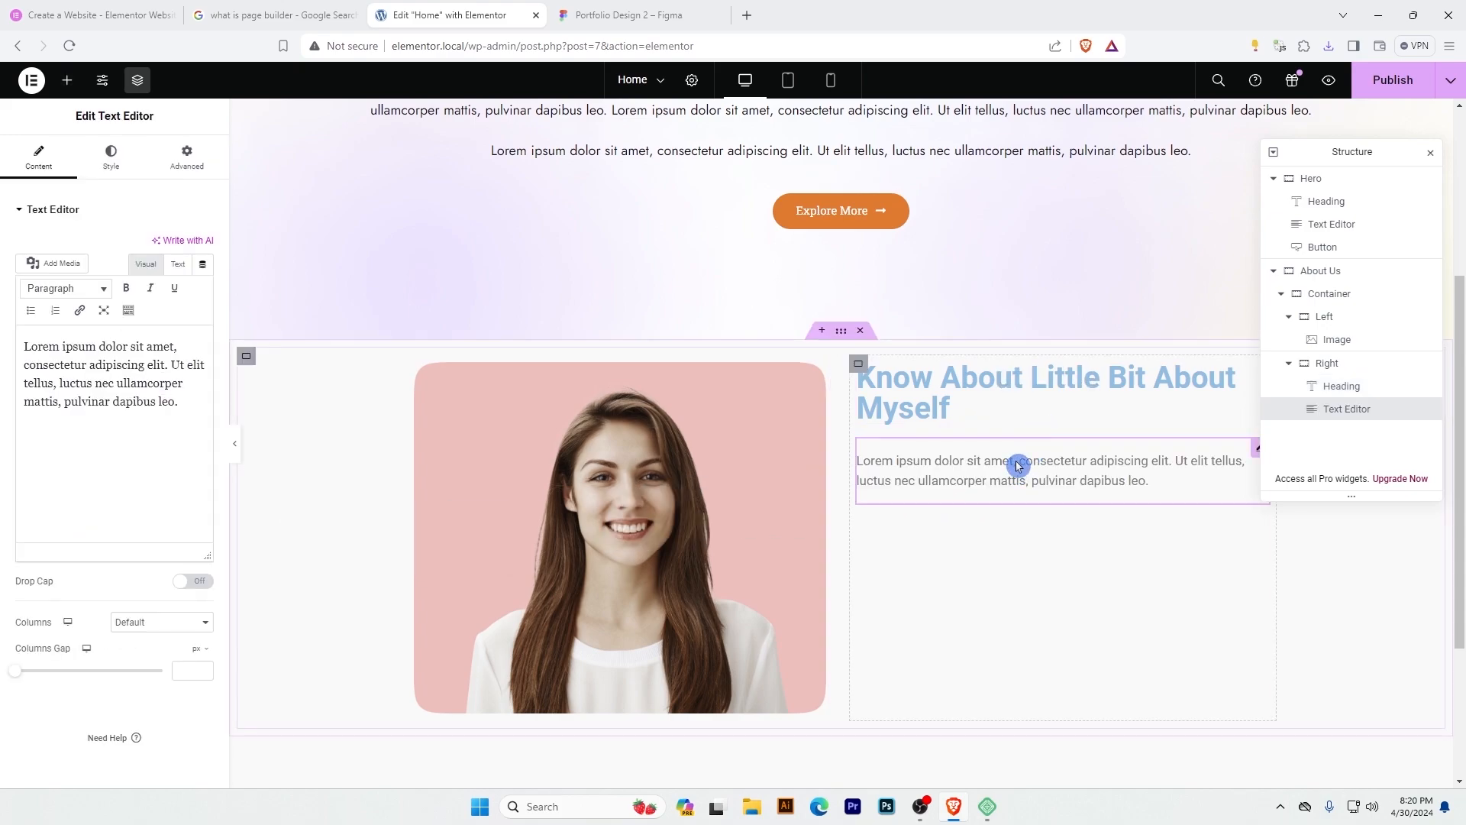
pyautogui.tripleClick(76, 357)
pyautogui.hotkey('ctrl', 'v')
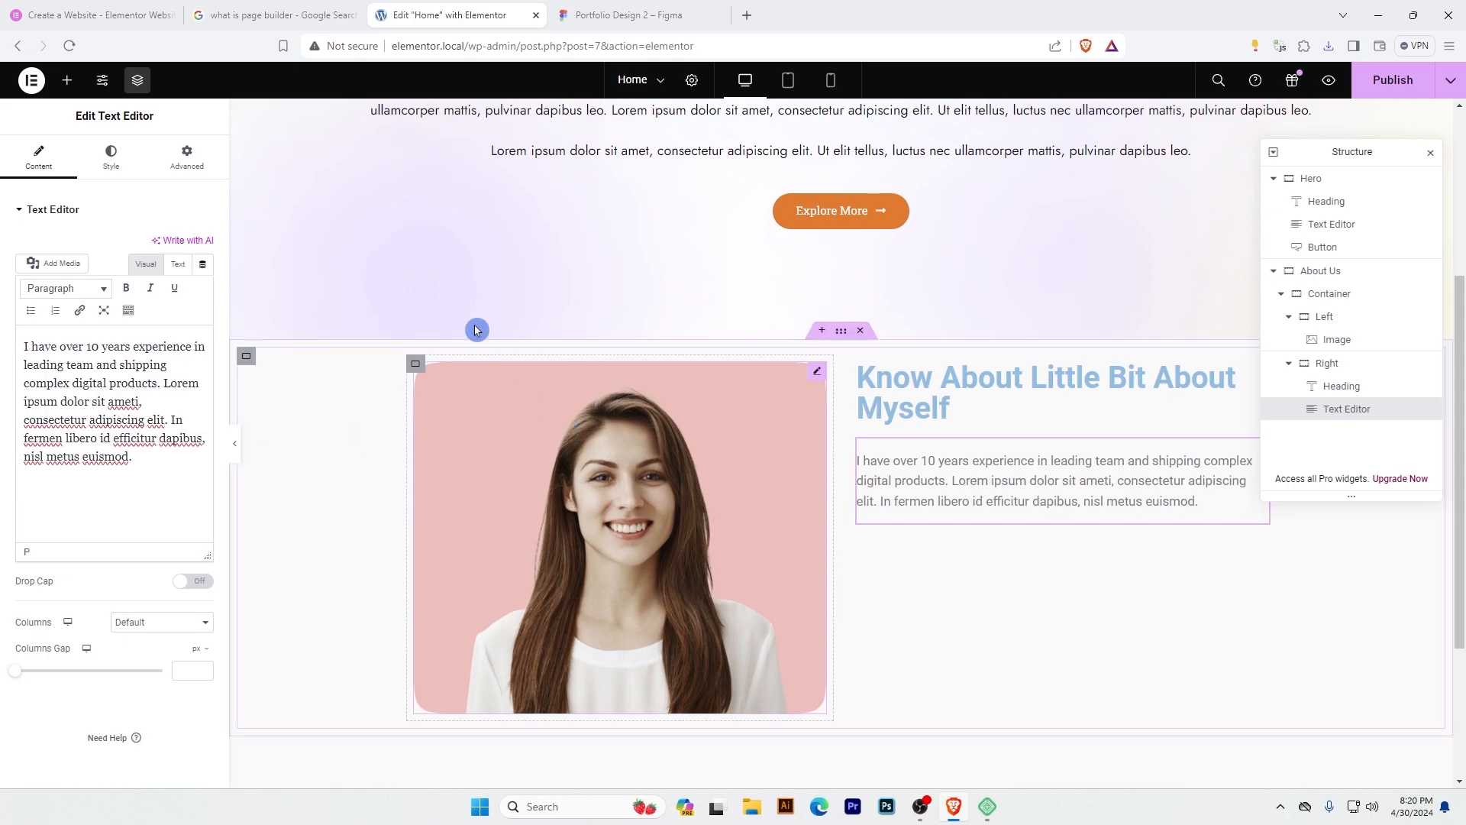
# Check the button in the Figma design and add a Button widget below the paragraph in the Right container.
pyautogui.click(623, 15)
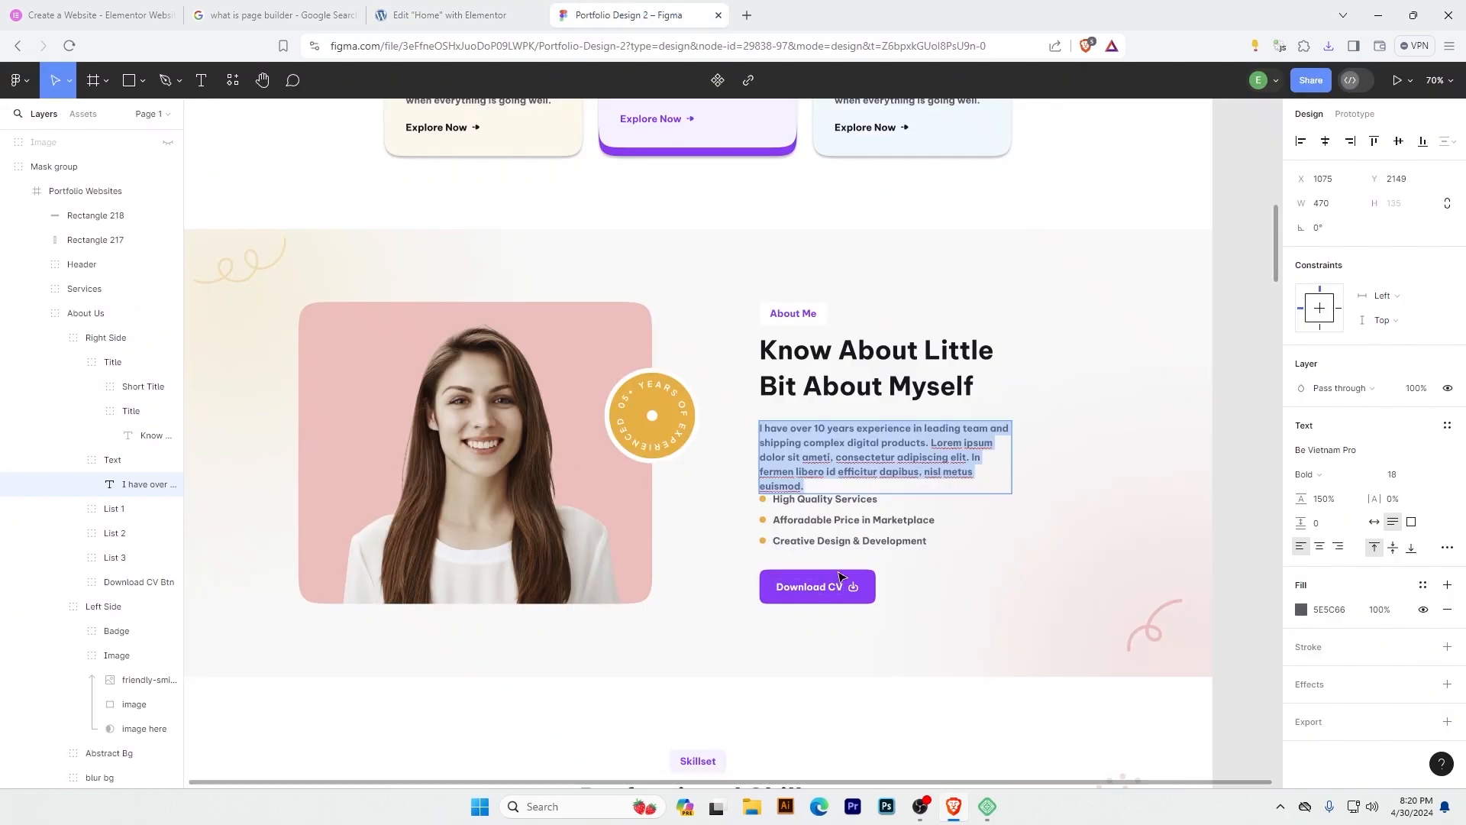
pyautogui.click(435, 15)
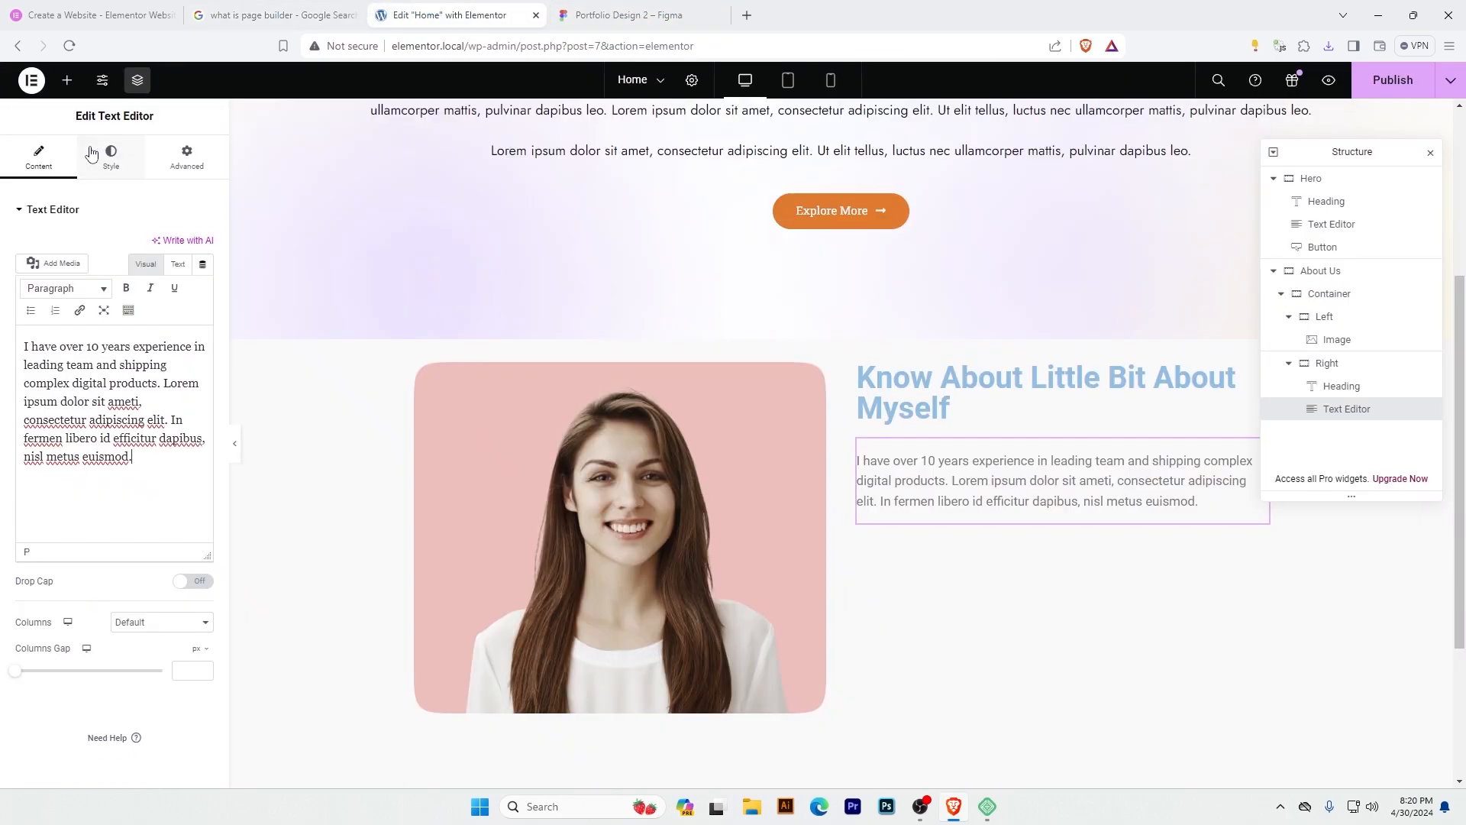
pyautogui.click(67, 89)
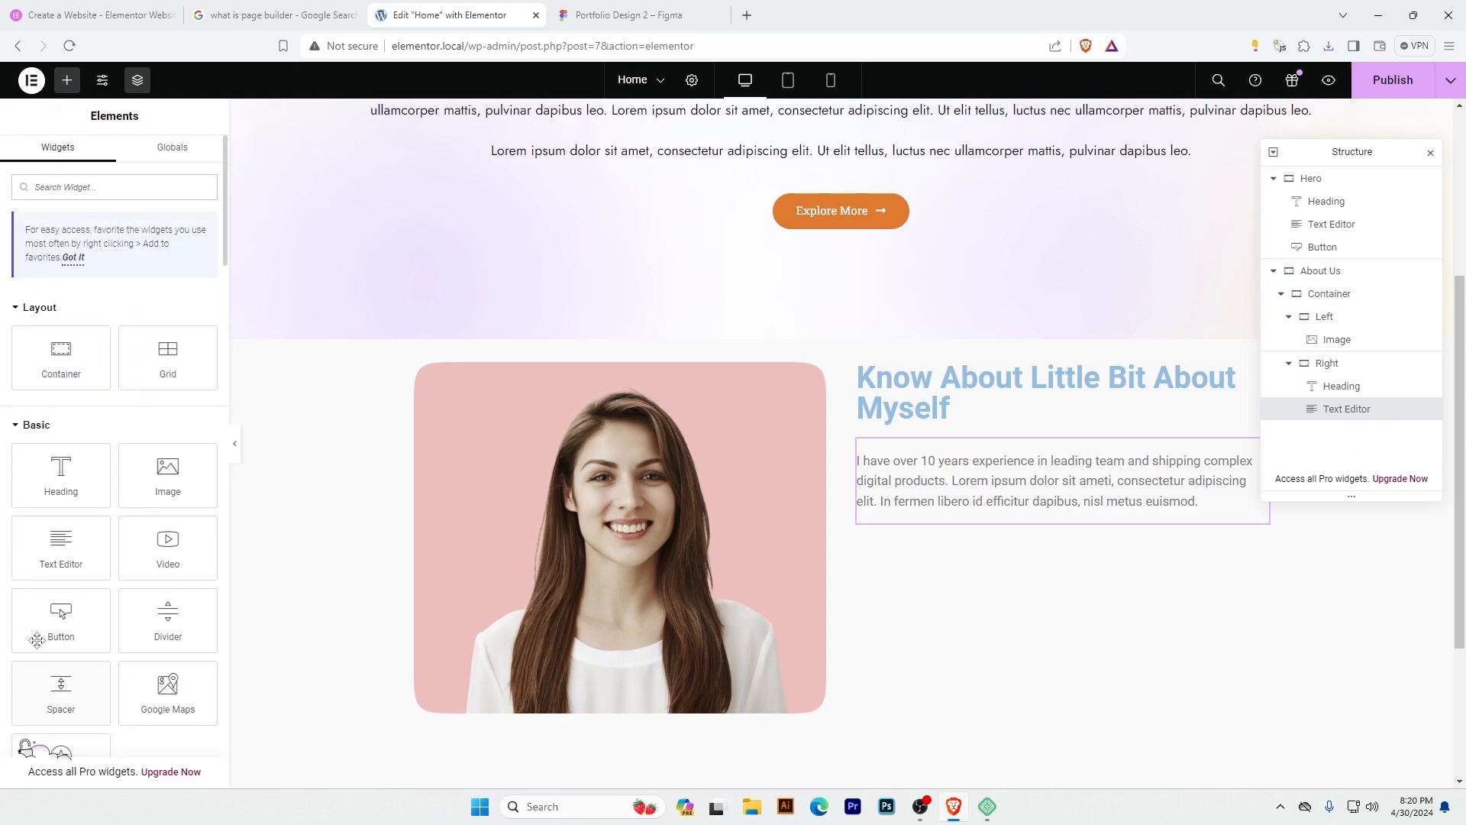
pyautogui.moveTo(61, 620); pyautogui.dragTo(1022, 533)
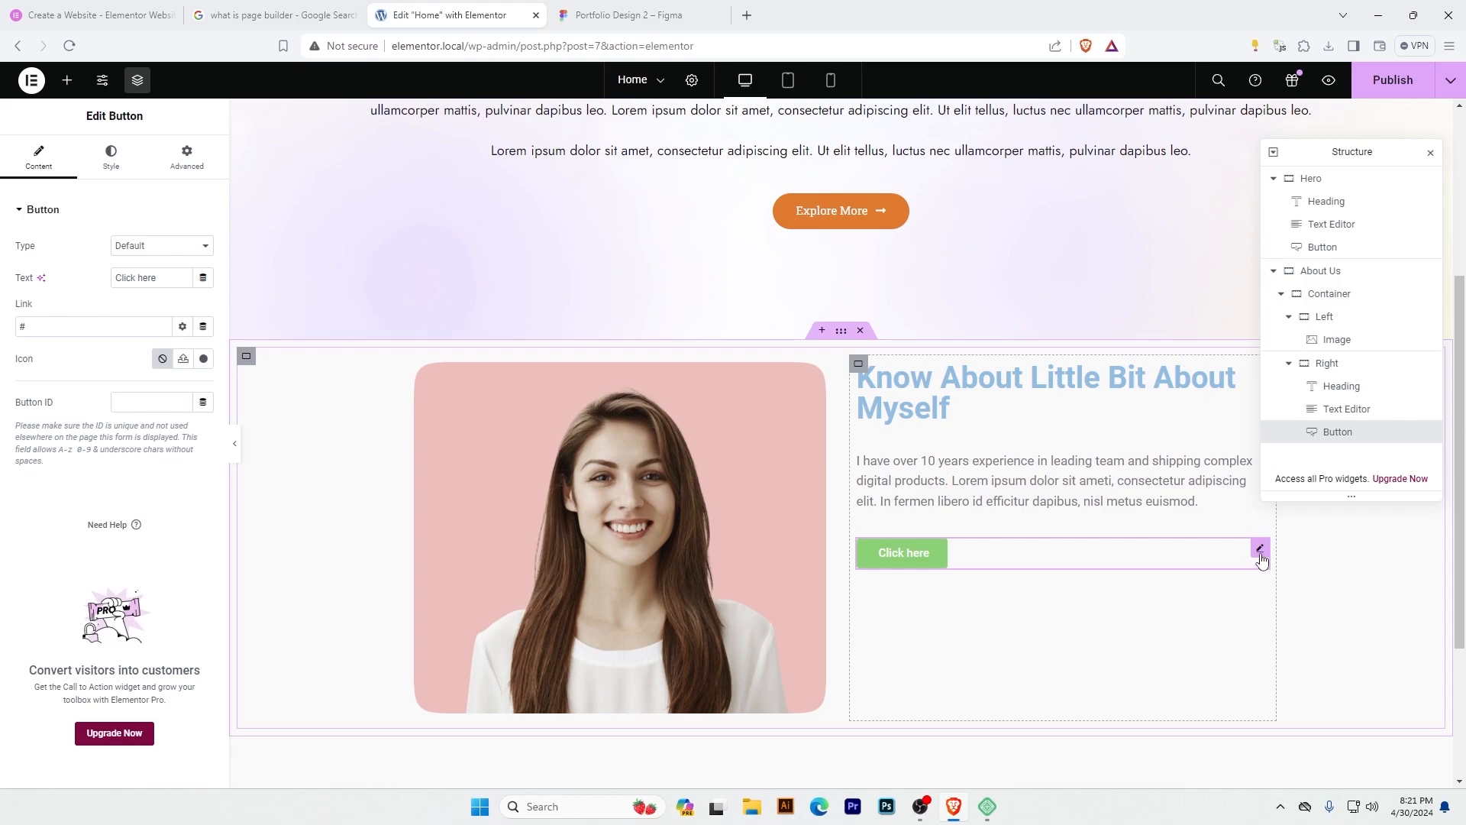
# Move the button out of the Right container to between Left and Right, and examine how the parent container nests them.
pyautogui.moveTo(1261, 559); pyautogui.dragTo(840, 565)
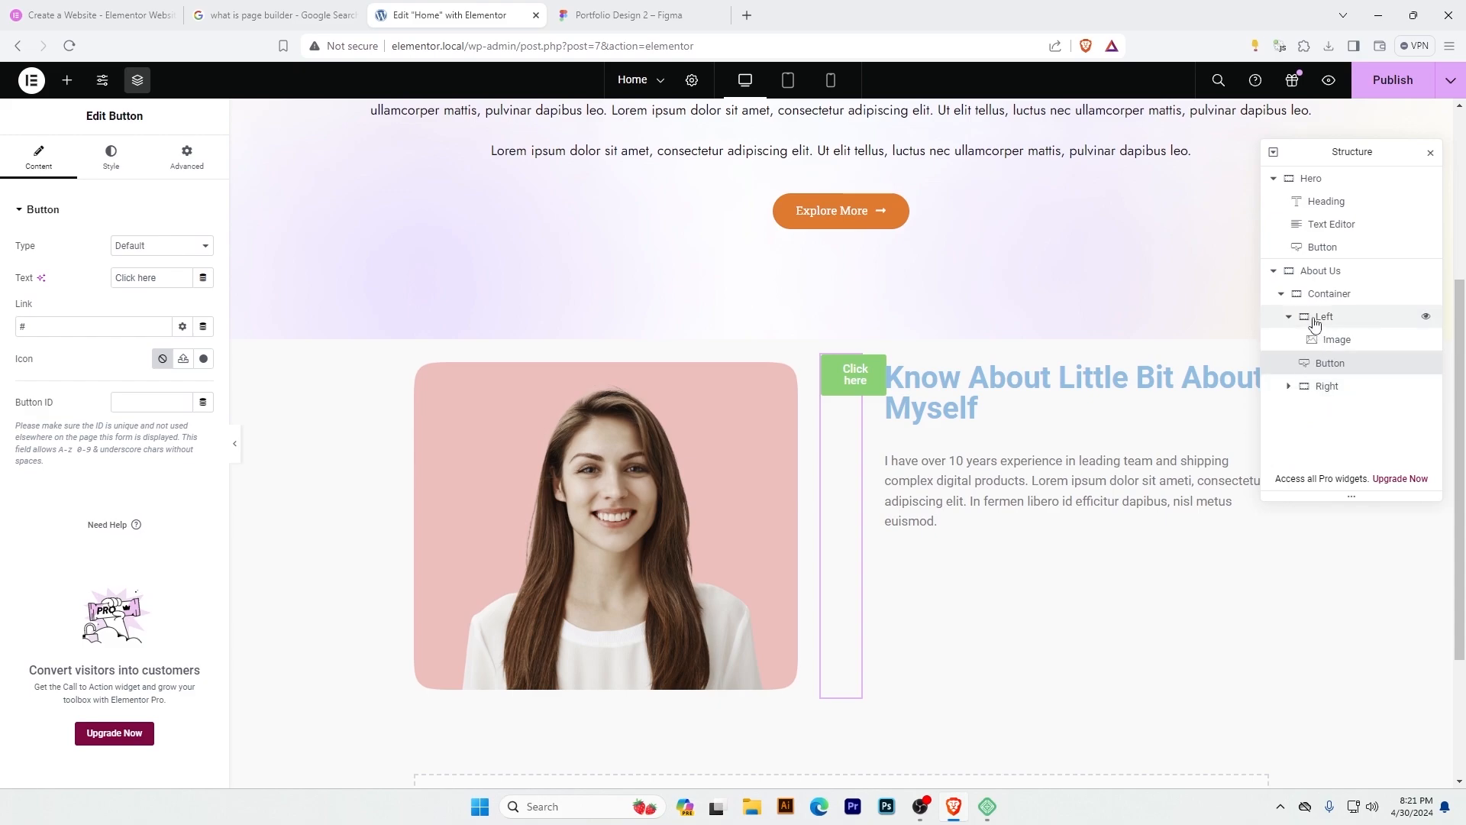
pyautogui.click(1290, 318)
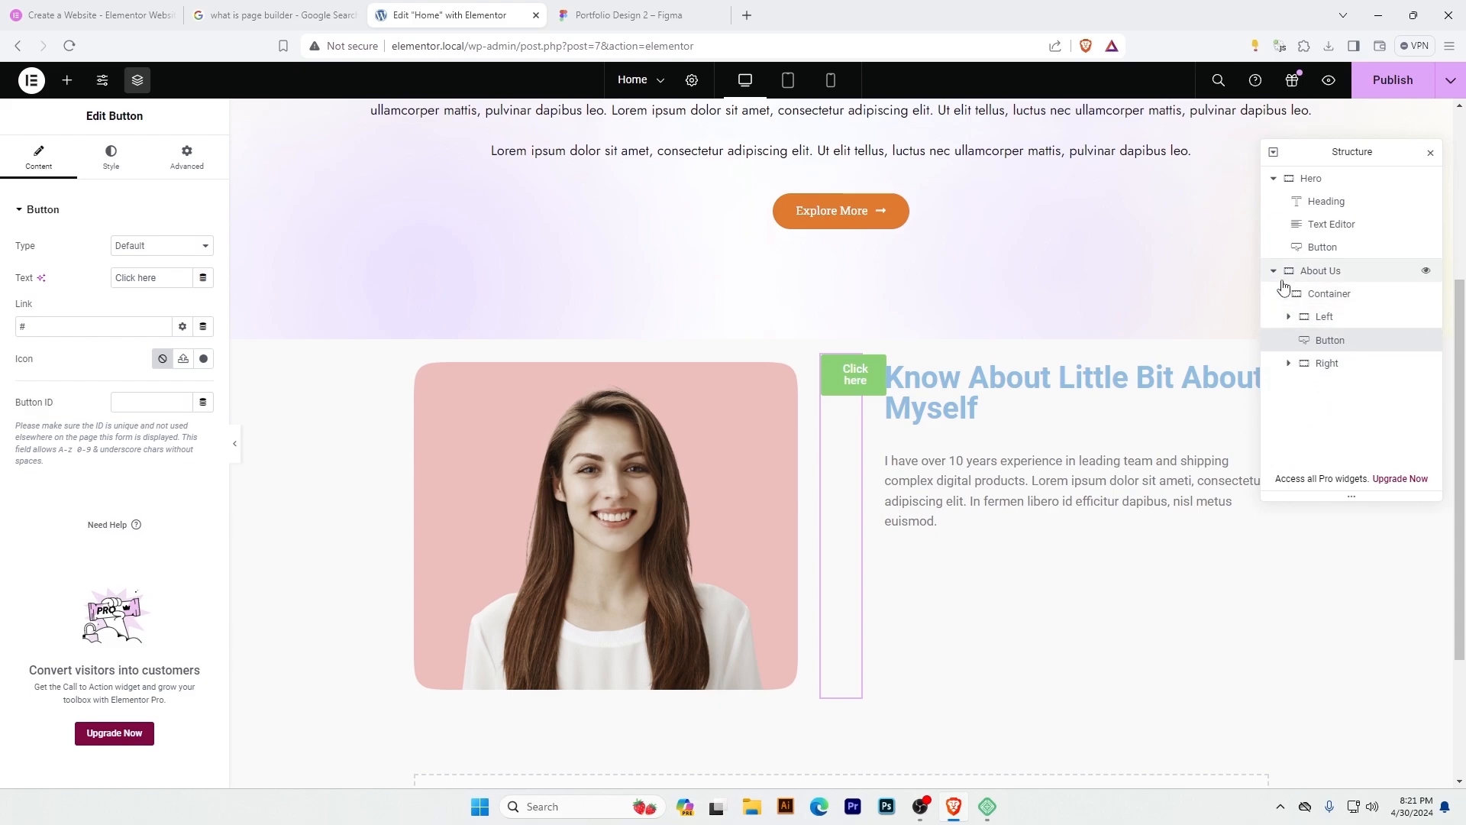
pyautogui.click(1365, 305)
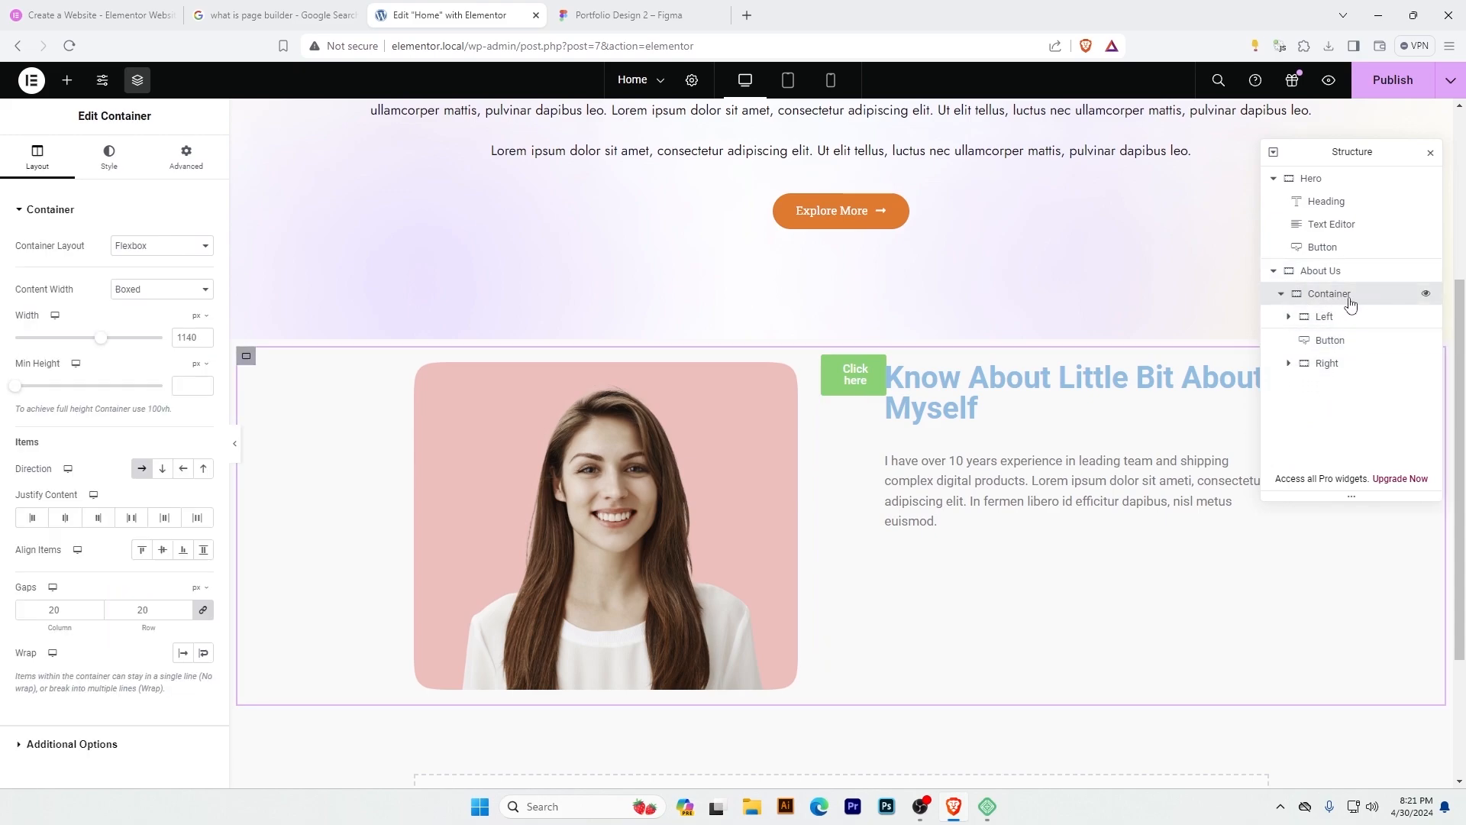
pyautogui.click(1329, 341)
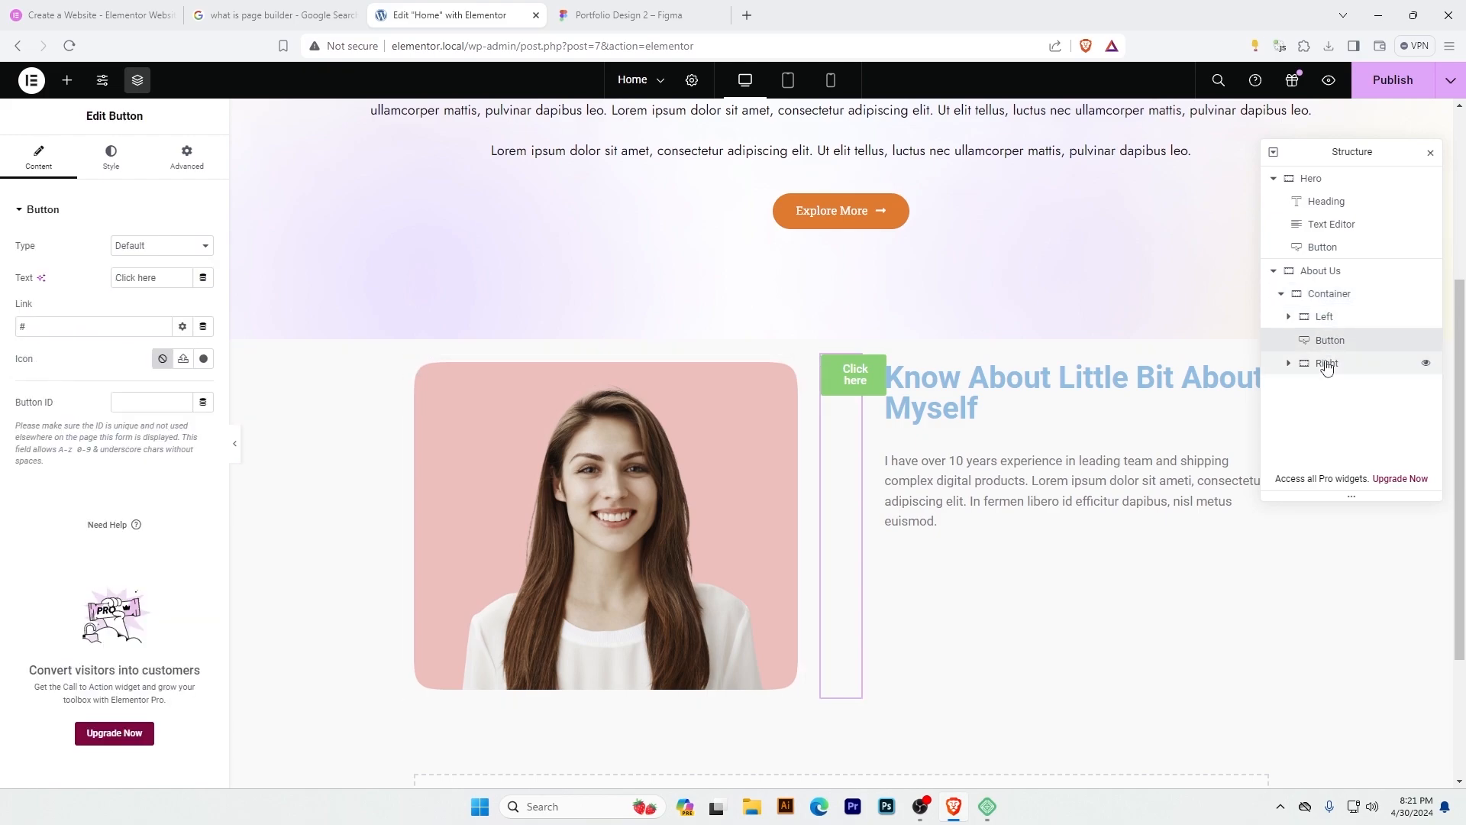
pyautogui.click(1326, 365)
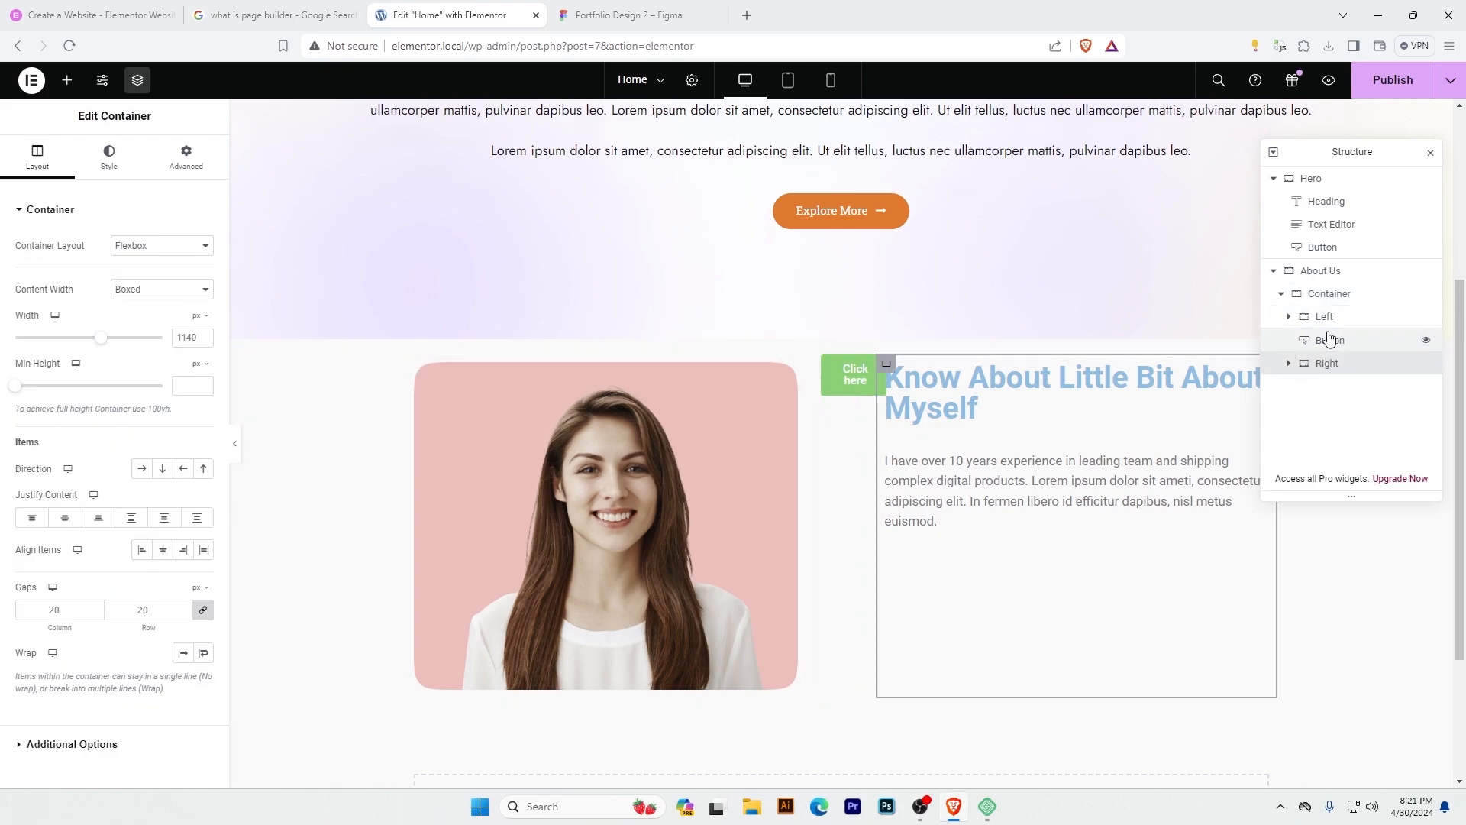
pyautogui.click(1329, 294)
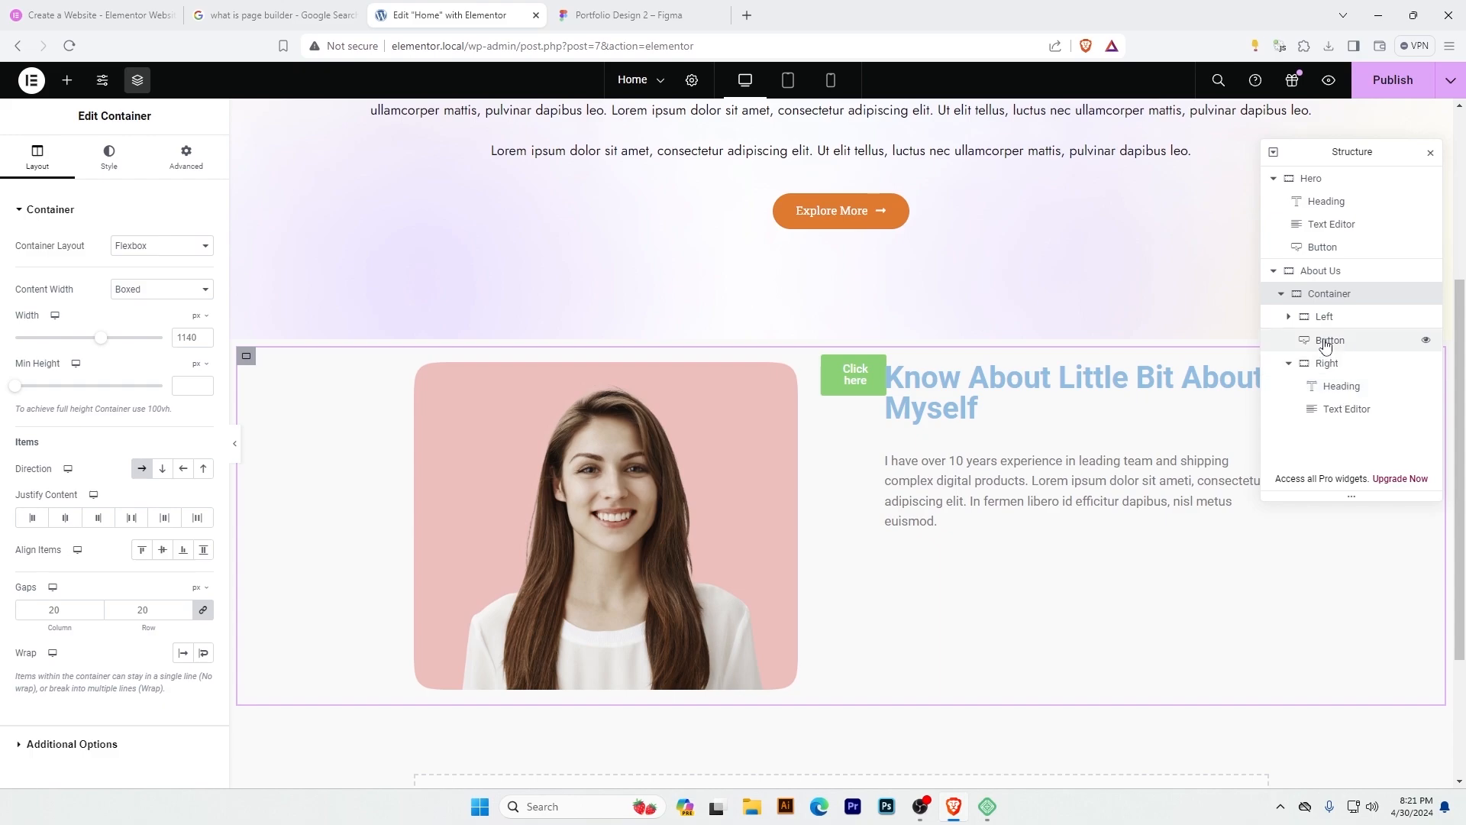
# Move the Button widget back into the Right container, below the Text Editor.
pyautogui.moveTo(1324, 341); pyautogui.dragTo(1338, 417)
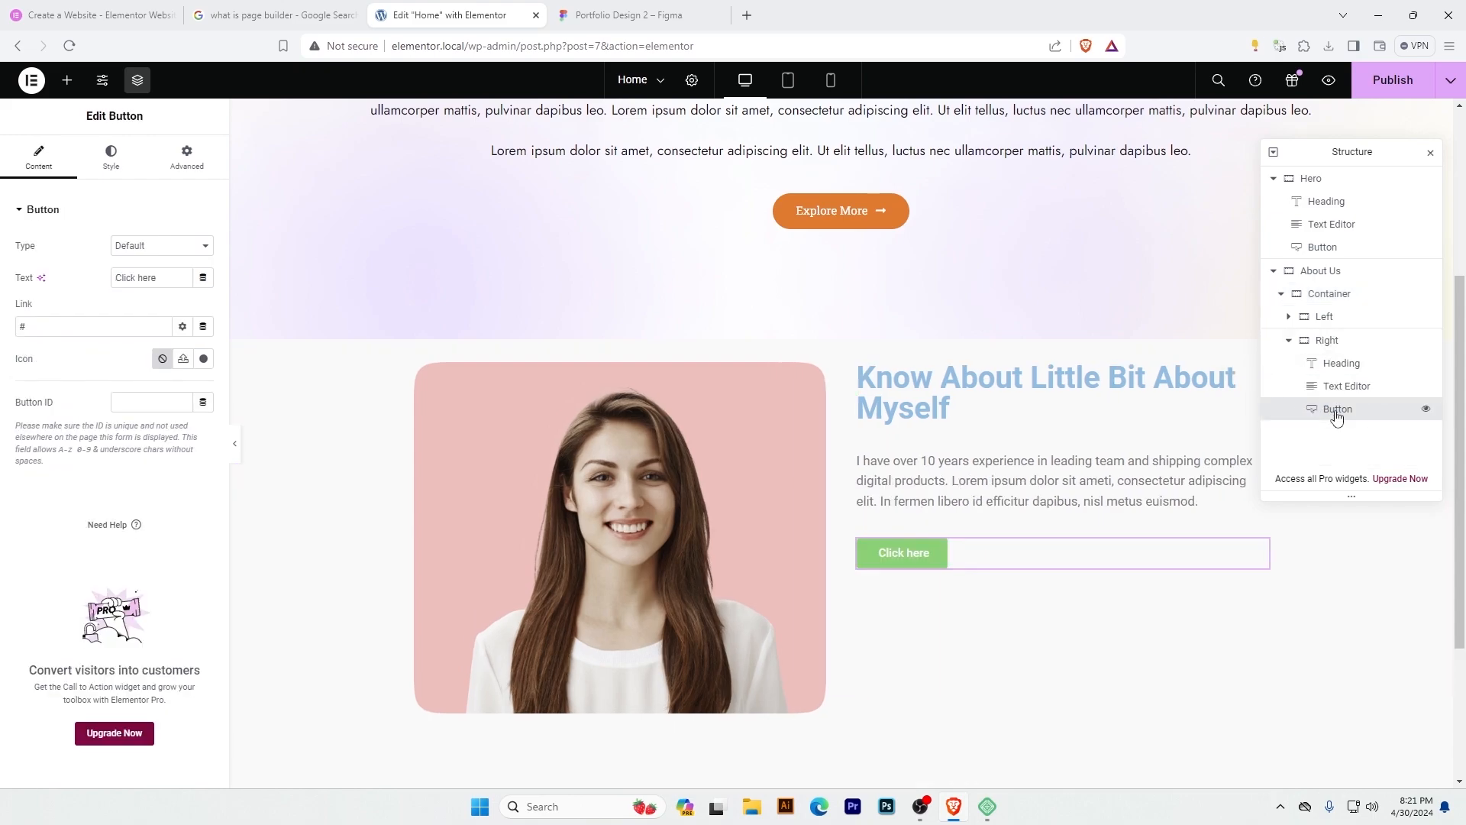
pyautogui.click(1322, 343)
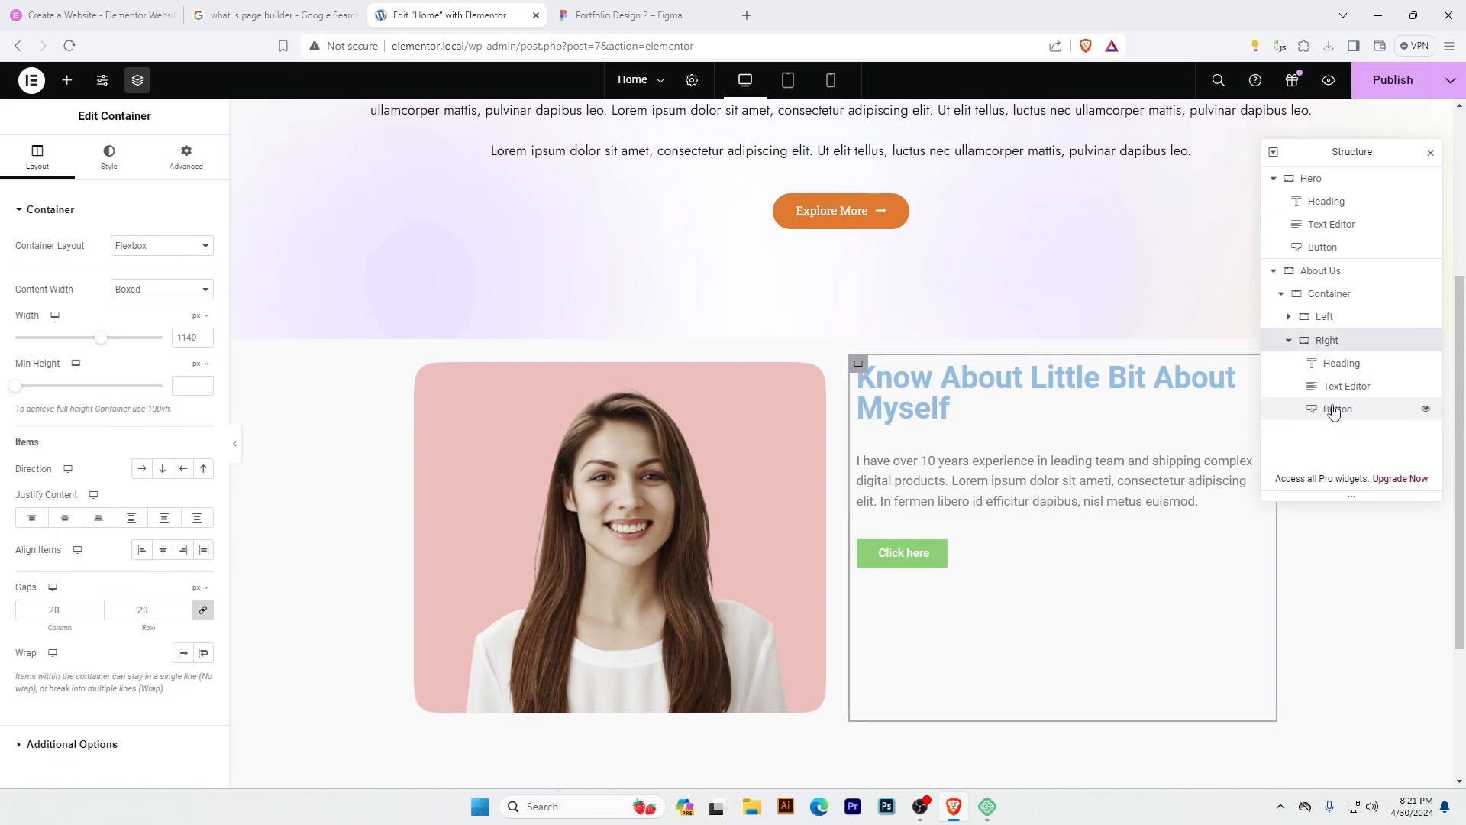
pyautogui.moveTo(1335, 412)
pyautogui.mouseDown()
pyautogui.moveTo(1337, 385)
pyautogui.moveTo(1348, 426)
pyautogui.mouseUp()
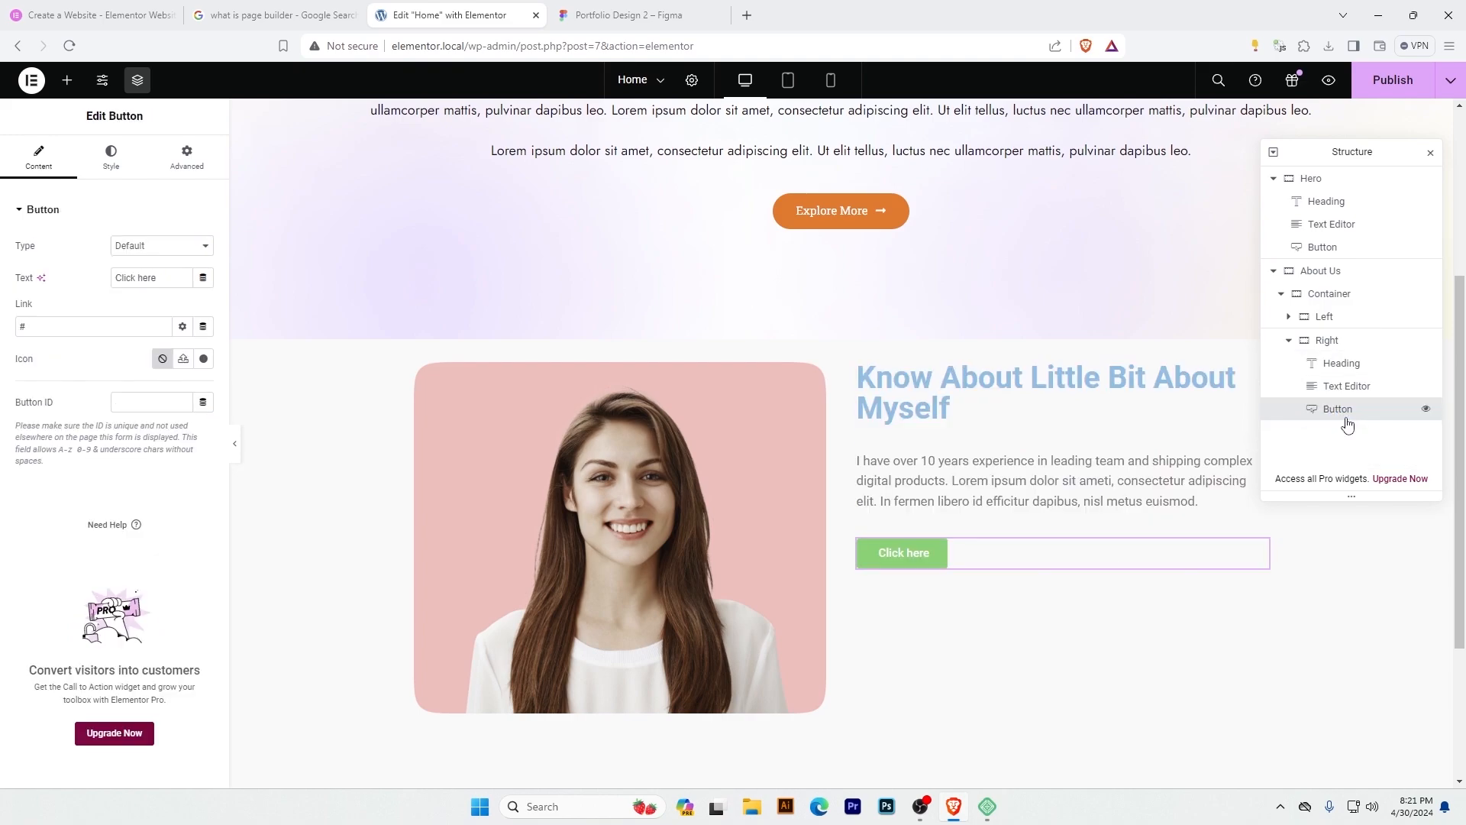
# Center the items vertically in the parent container that holds Left and Right.
pyautogui.click(1290, 340)
pyautogui.click(1327, 295)
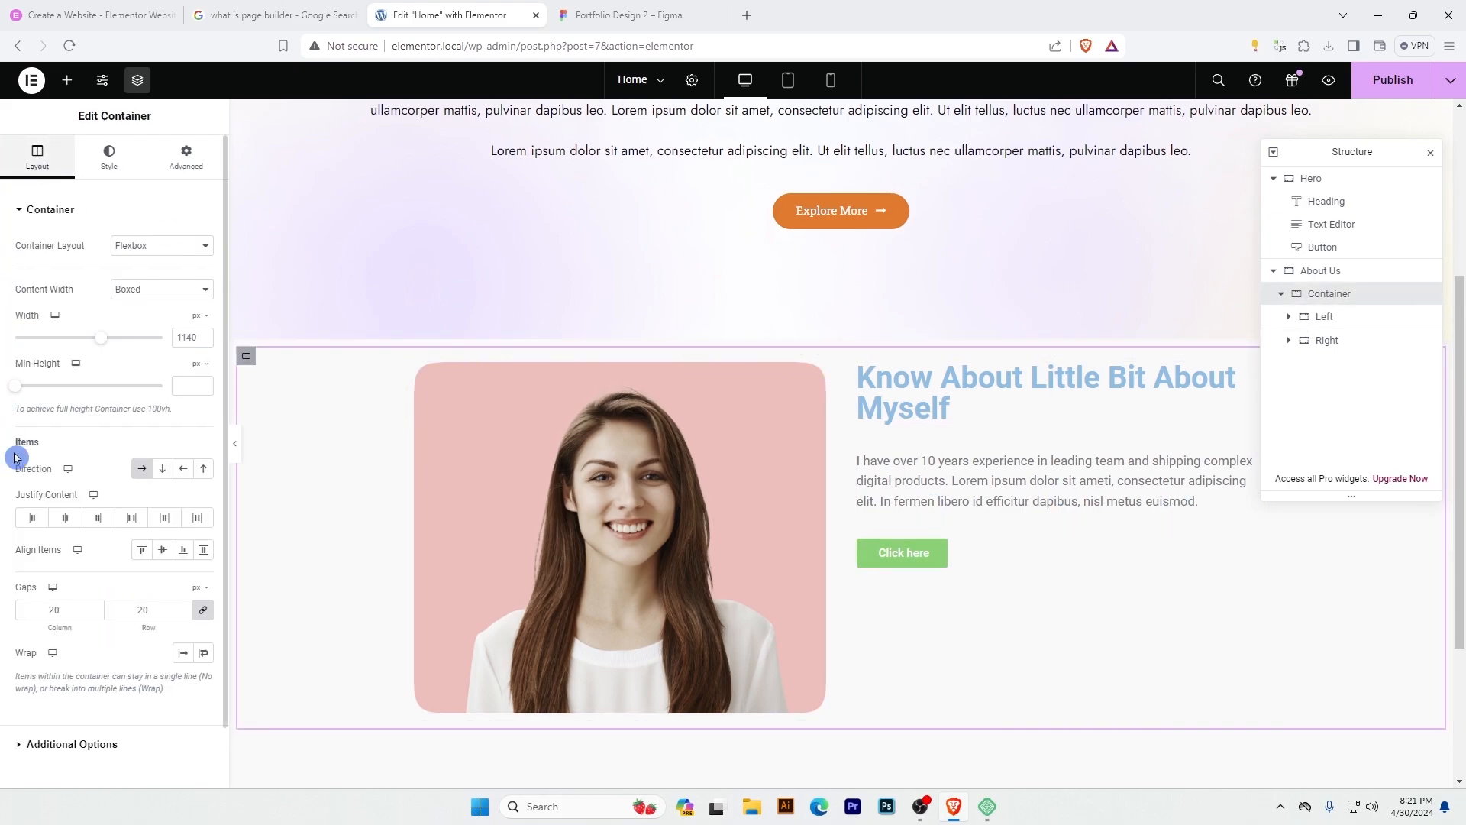
pyautogui.click(163, 551)
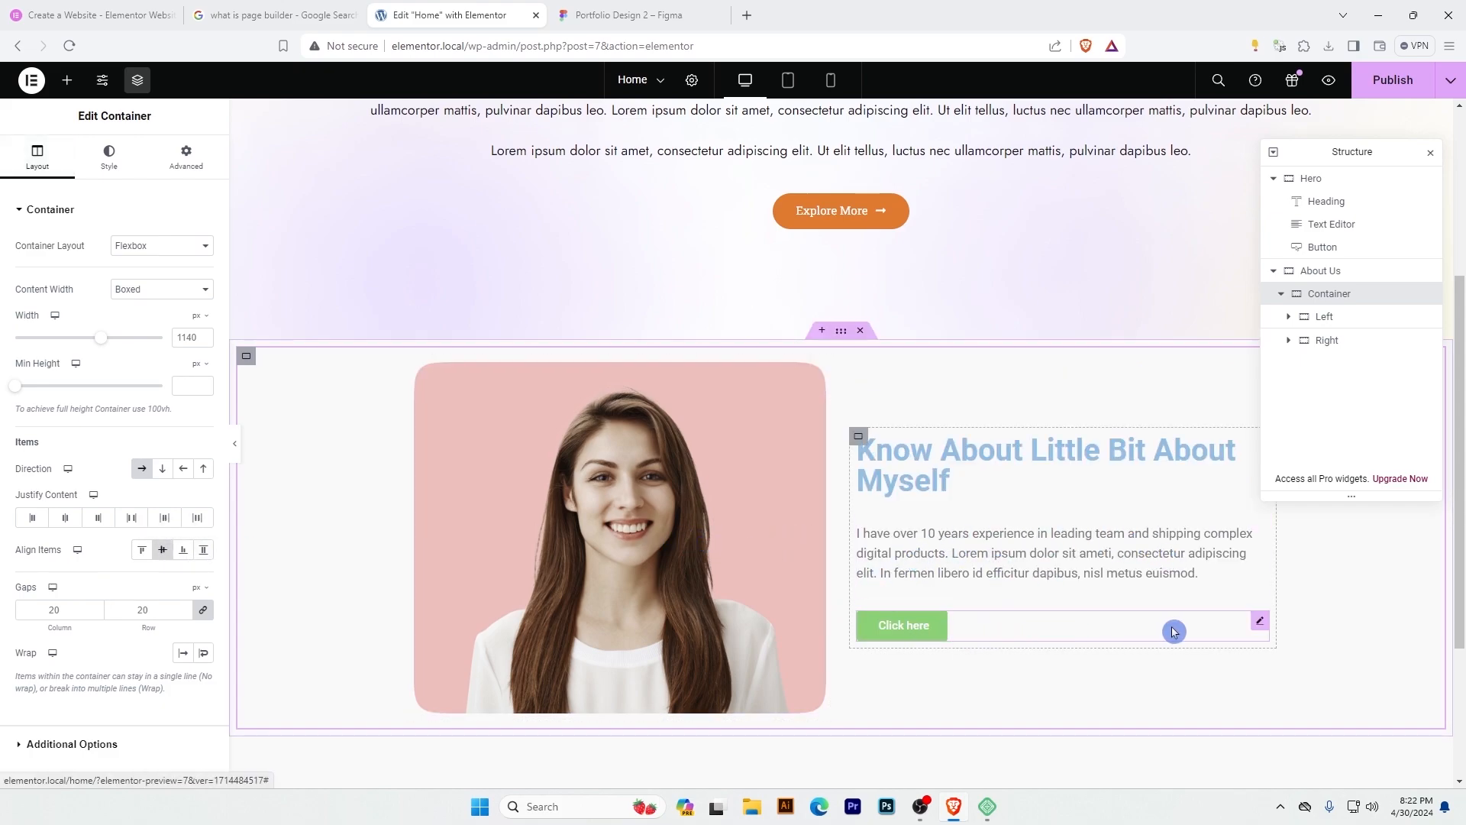
# Set the Right container button's background color to #9155FB, copied from the Download CV button in the Figma design.
pyautogui.click(1261, 625)
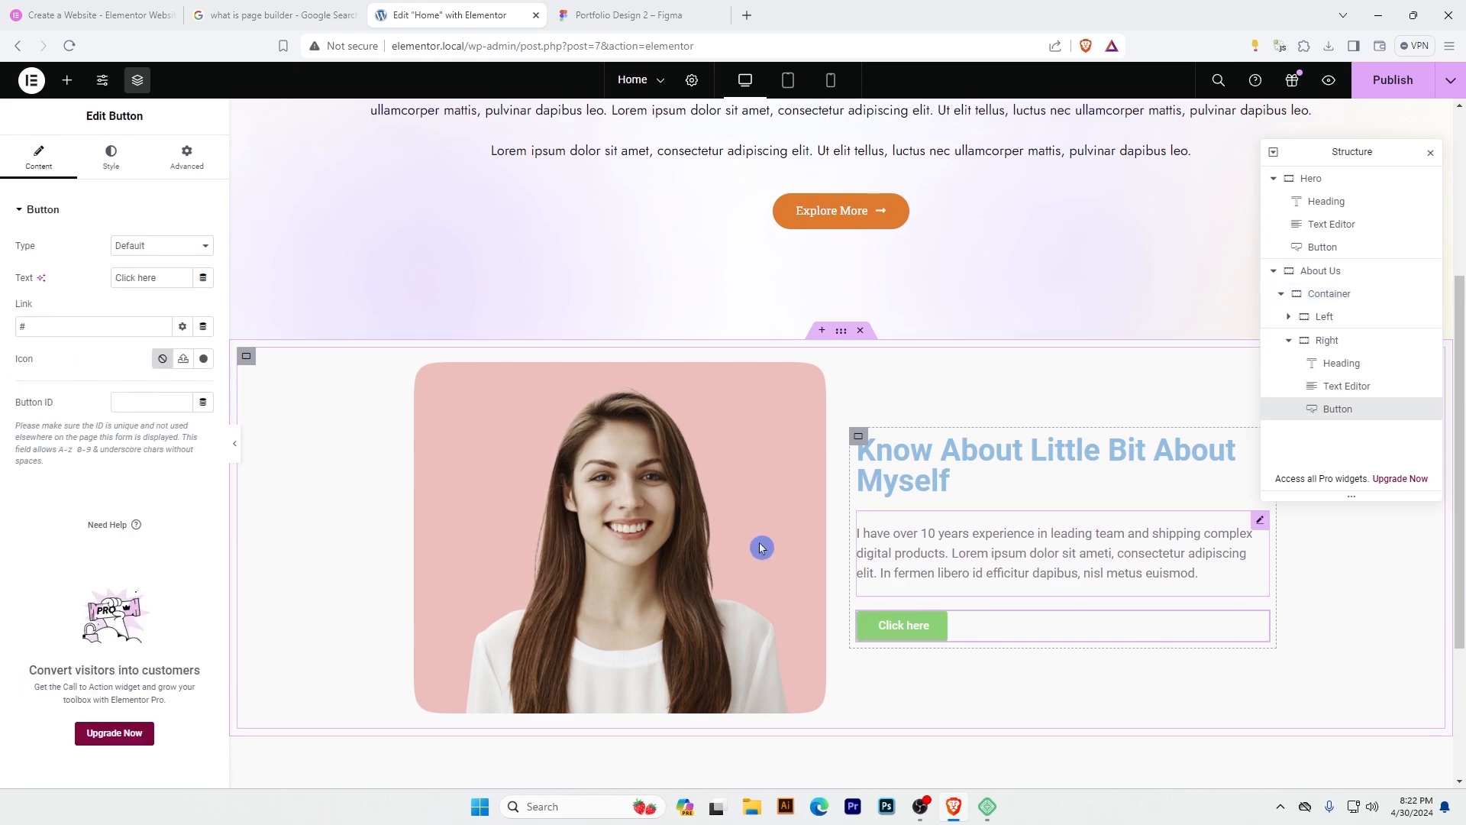
pyautogui.click(638, 14)
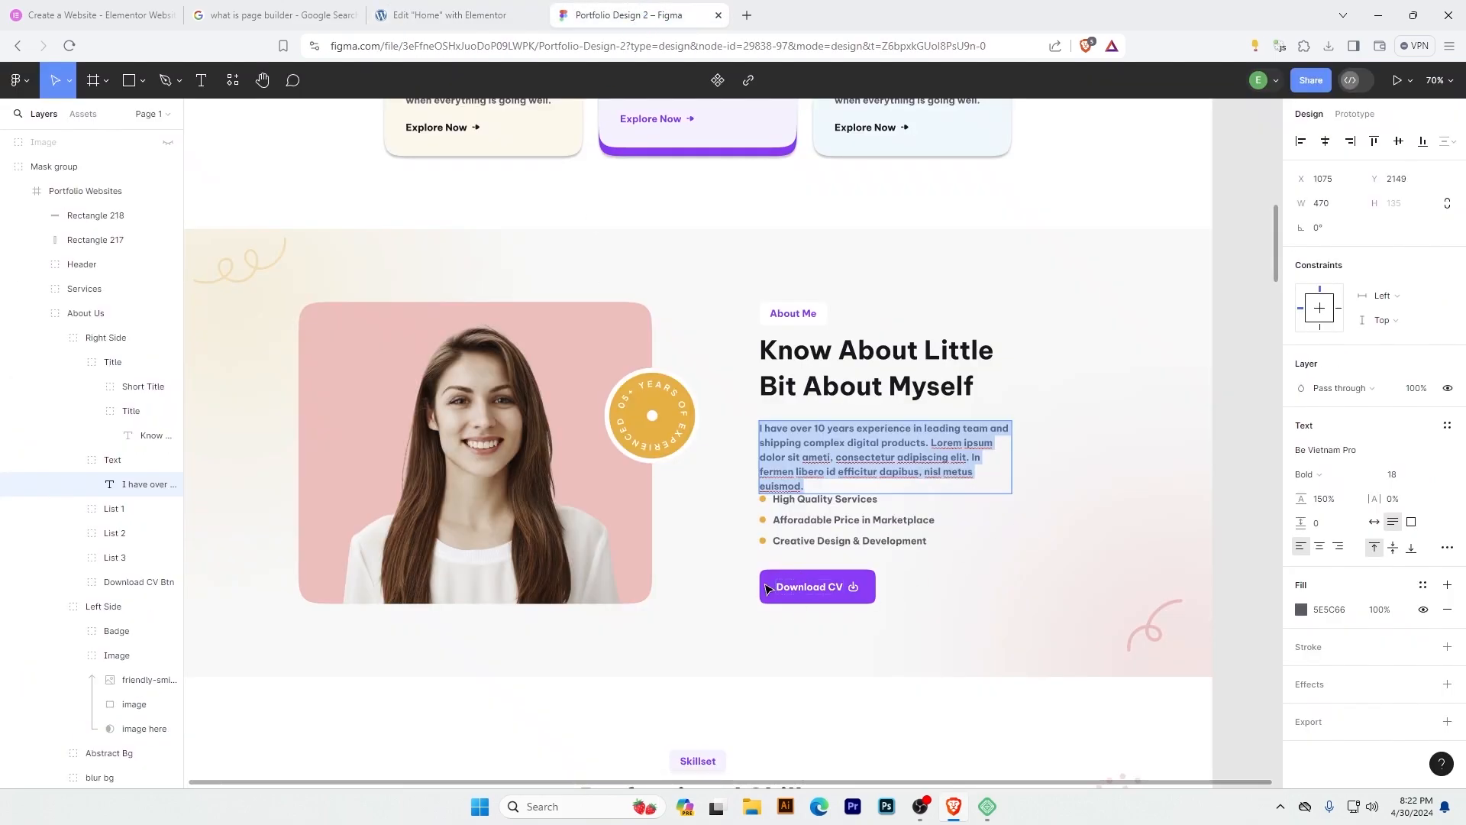
pyautogui.click(767, 589)
pyautogui.click(1333, 451)
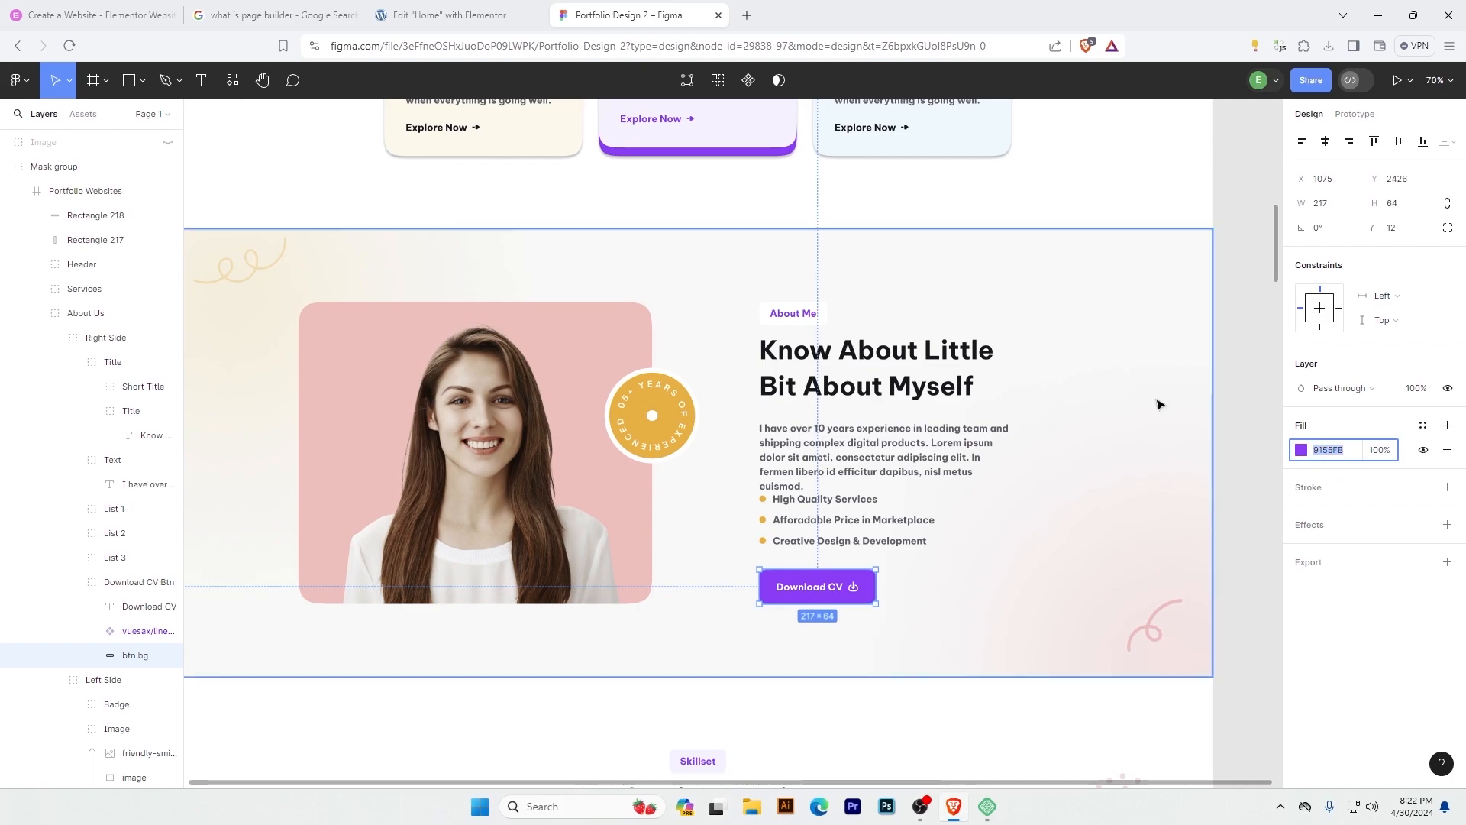
pyautogui.click(488, 14)
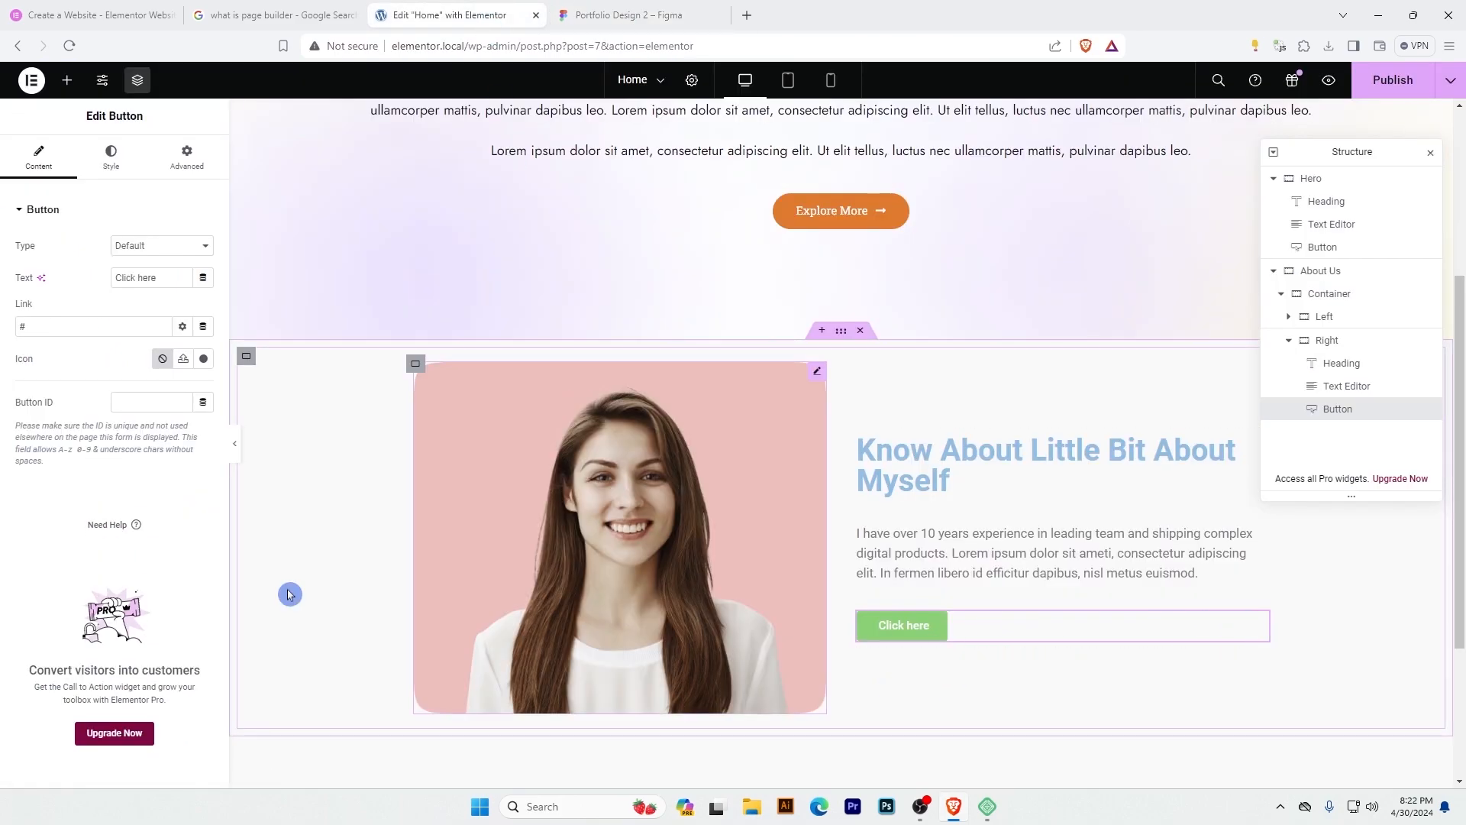
pyautogui.click(106, 161)
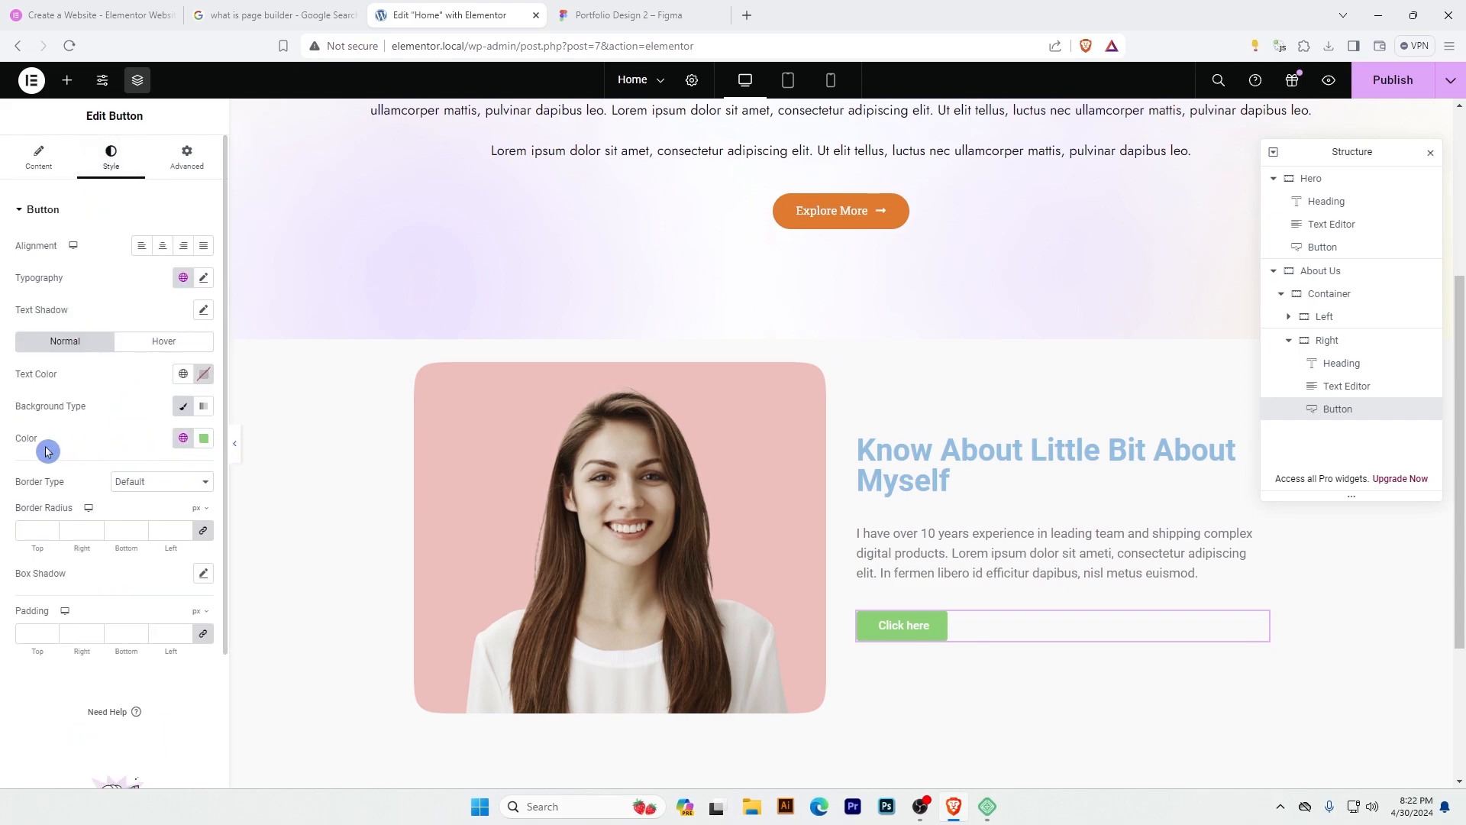
pyautogui.click(204, 438)
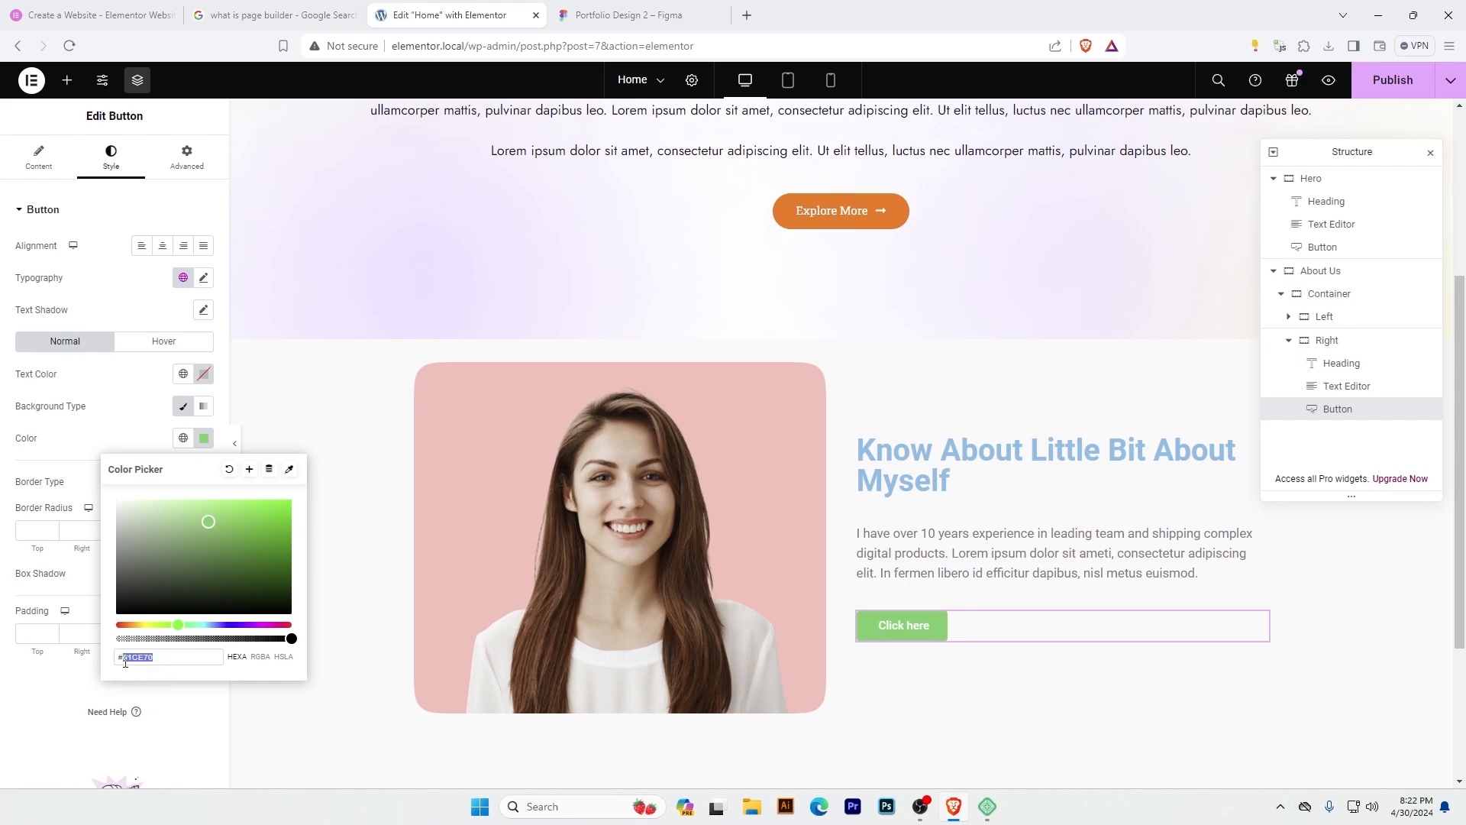
pyautogui.write('9155FB')
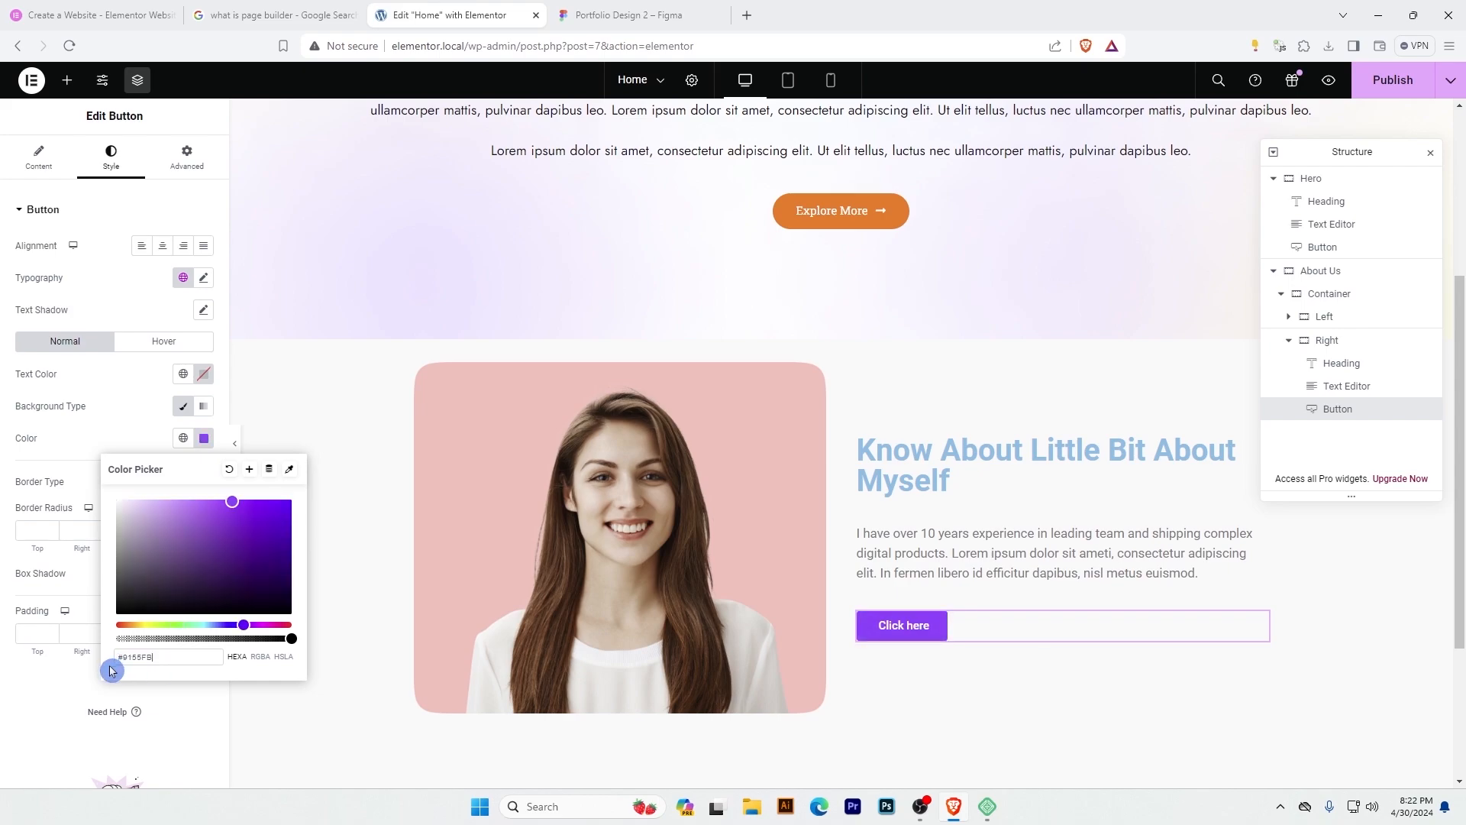
pyautogui.click(111, 671)
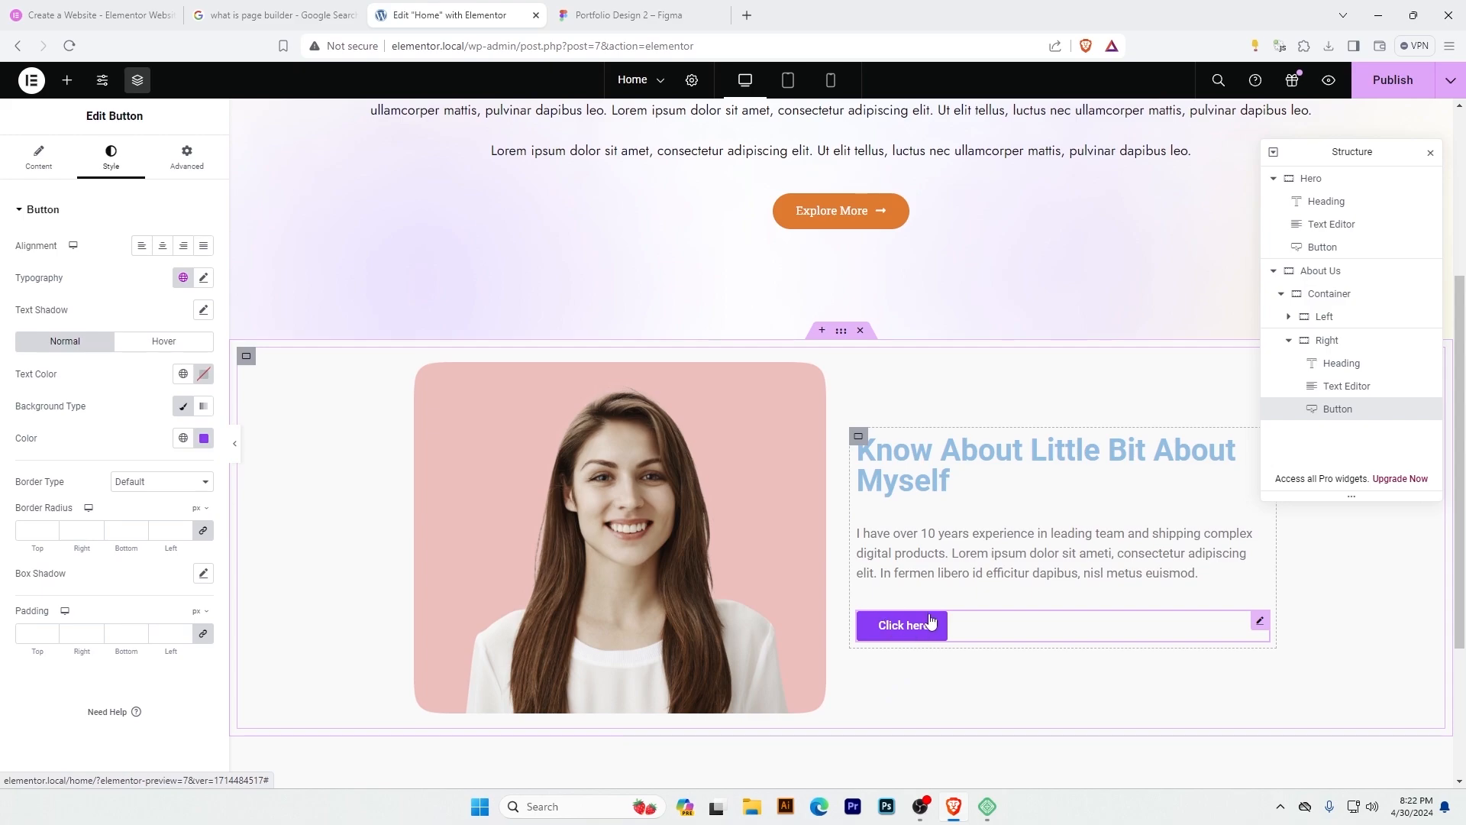
# Check the Download CV button's corner radius in Figma and set the Right container button's border radius to 12 px on all corners.
pyautogui.click(638, 15)
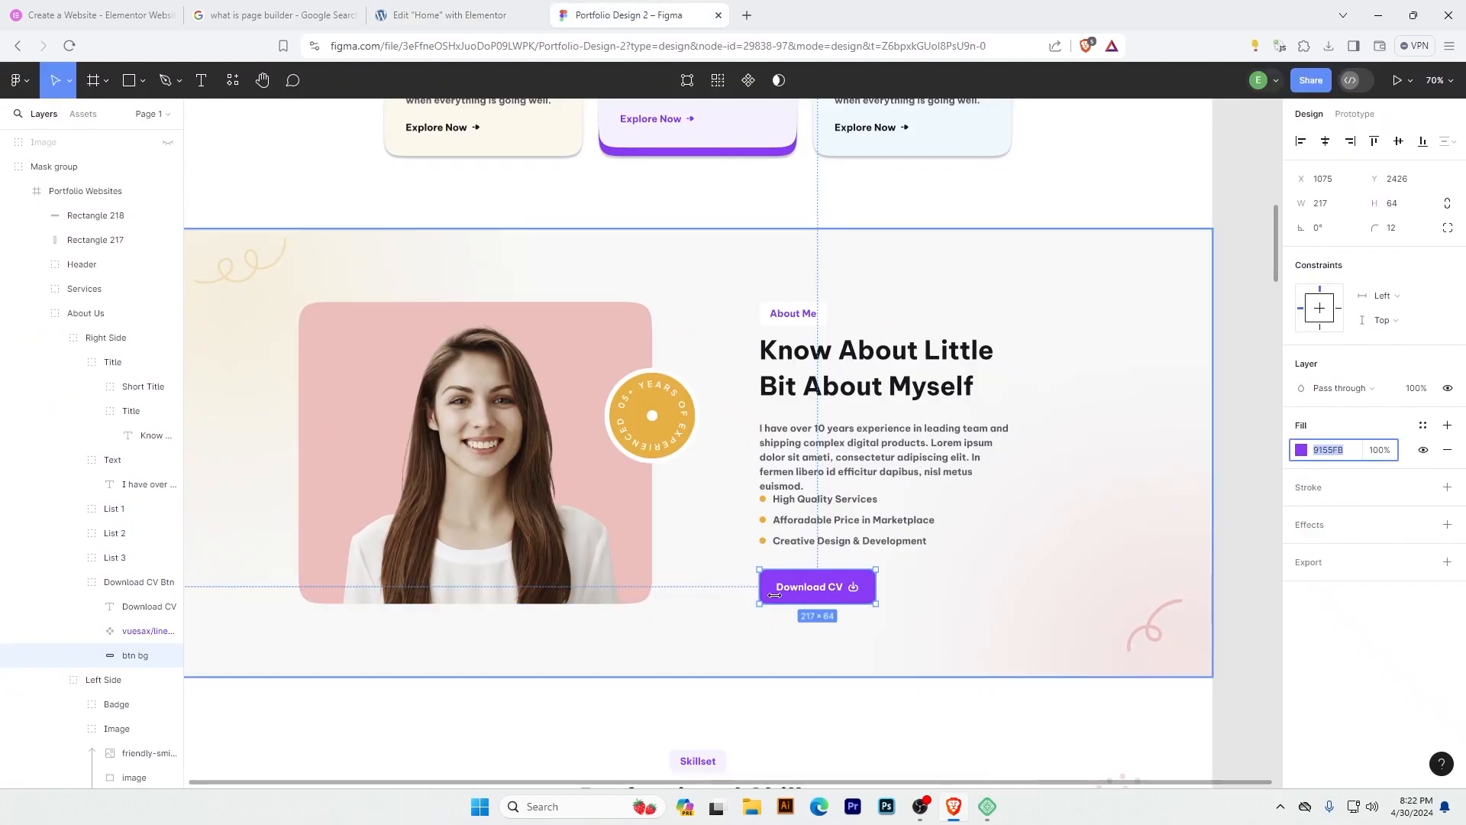
pyautogui.click(853, 586)
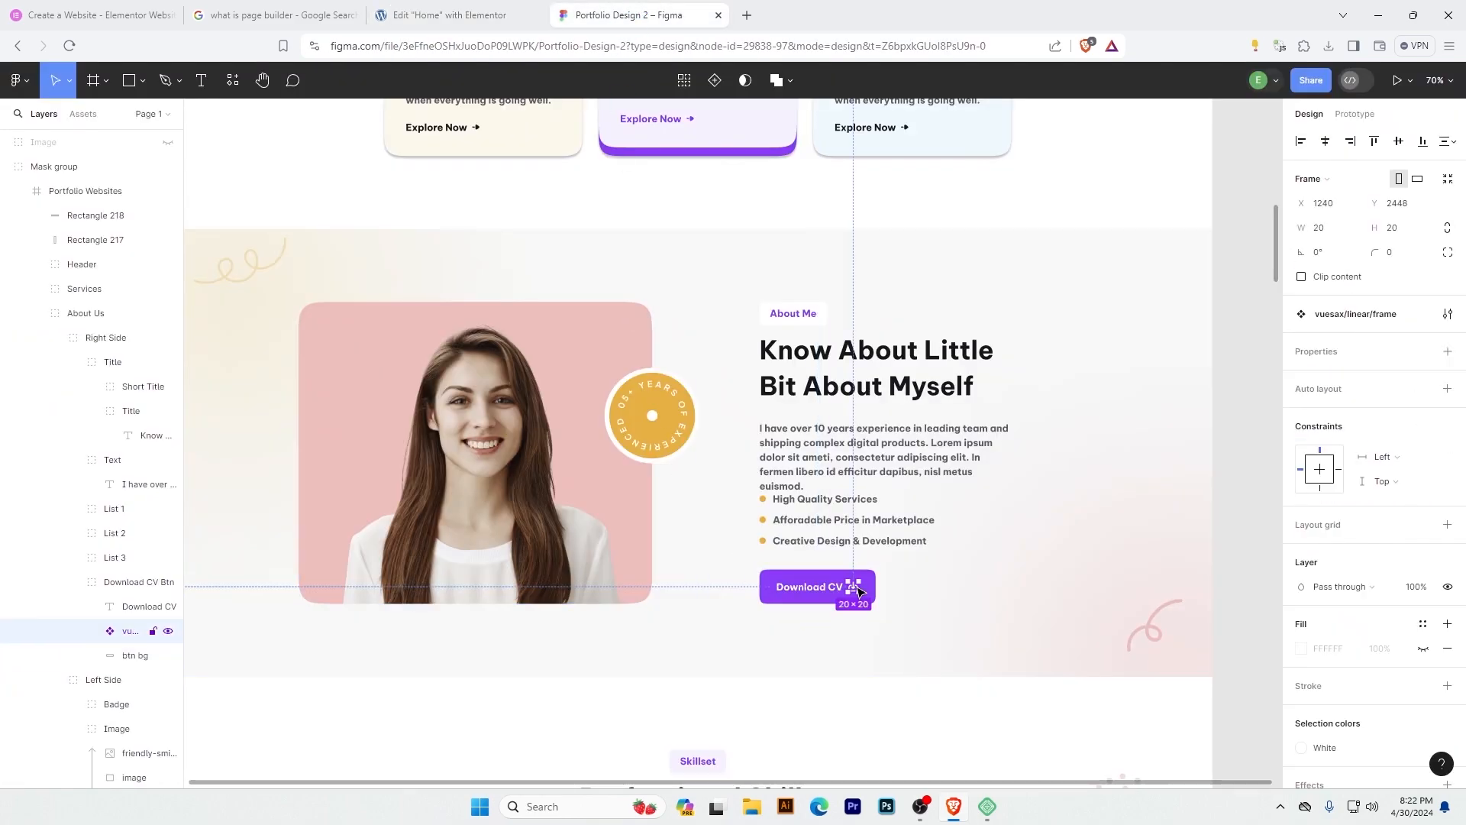
pyautogui.click(1059, 565)
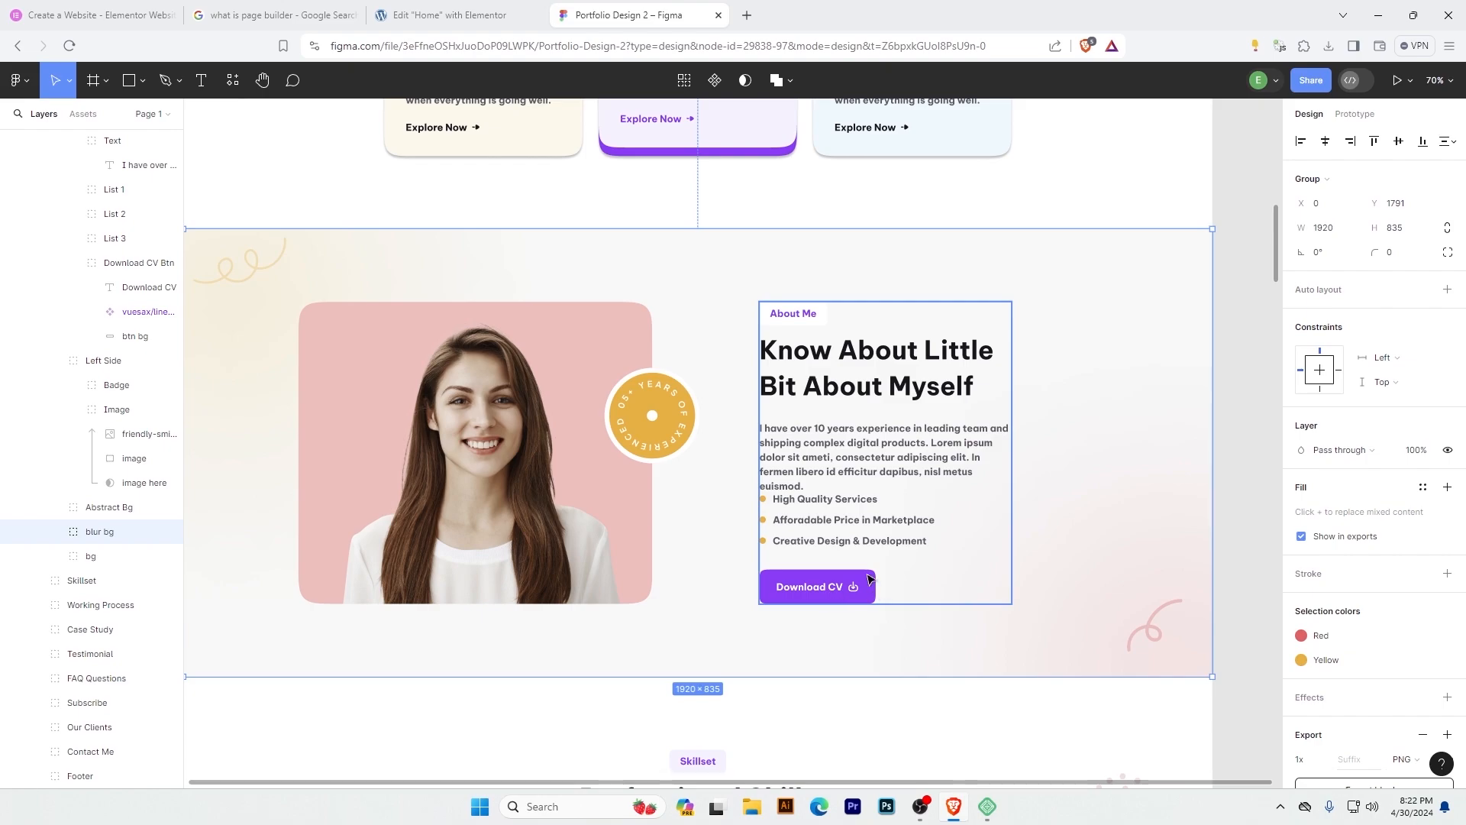
pyautogui.click(458, 15)
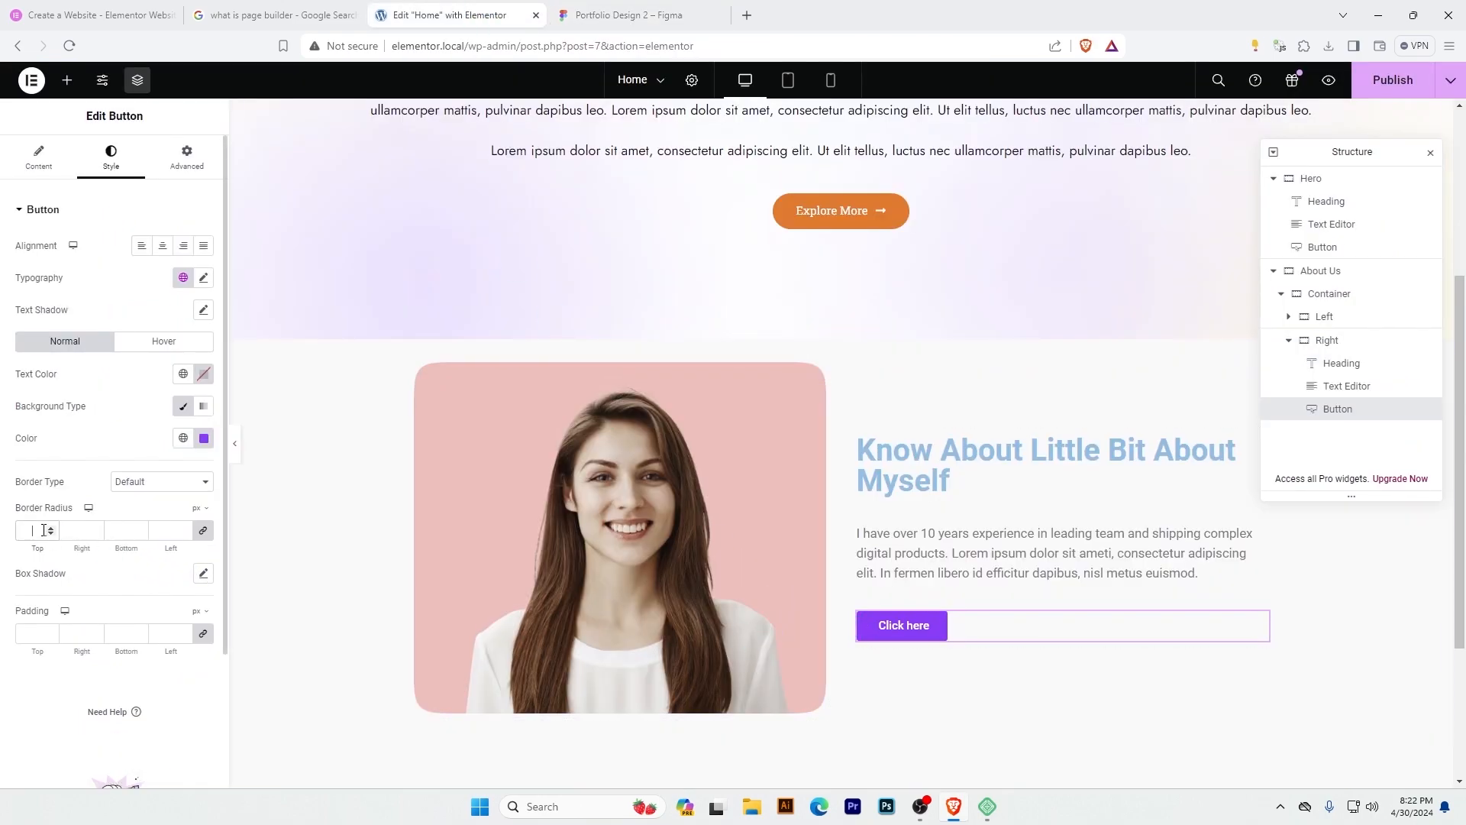
pyautogui.click(641, 15)
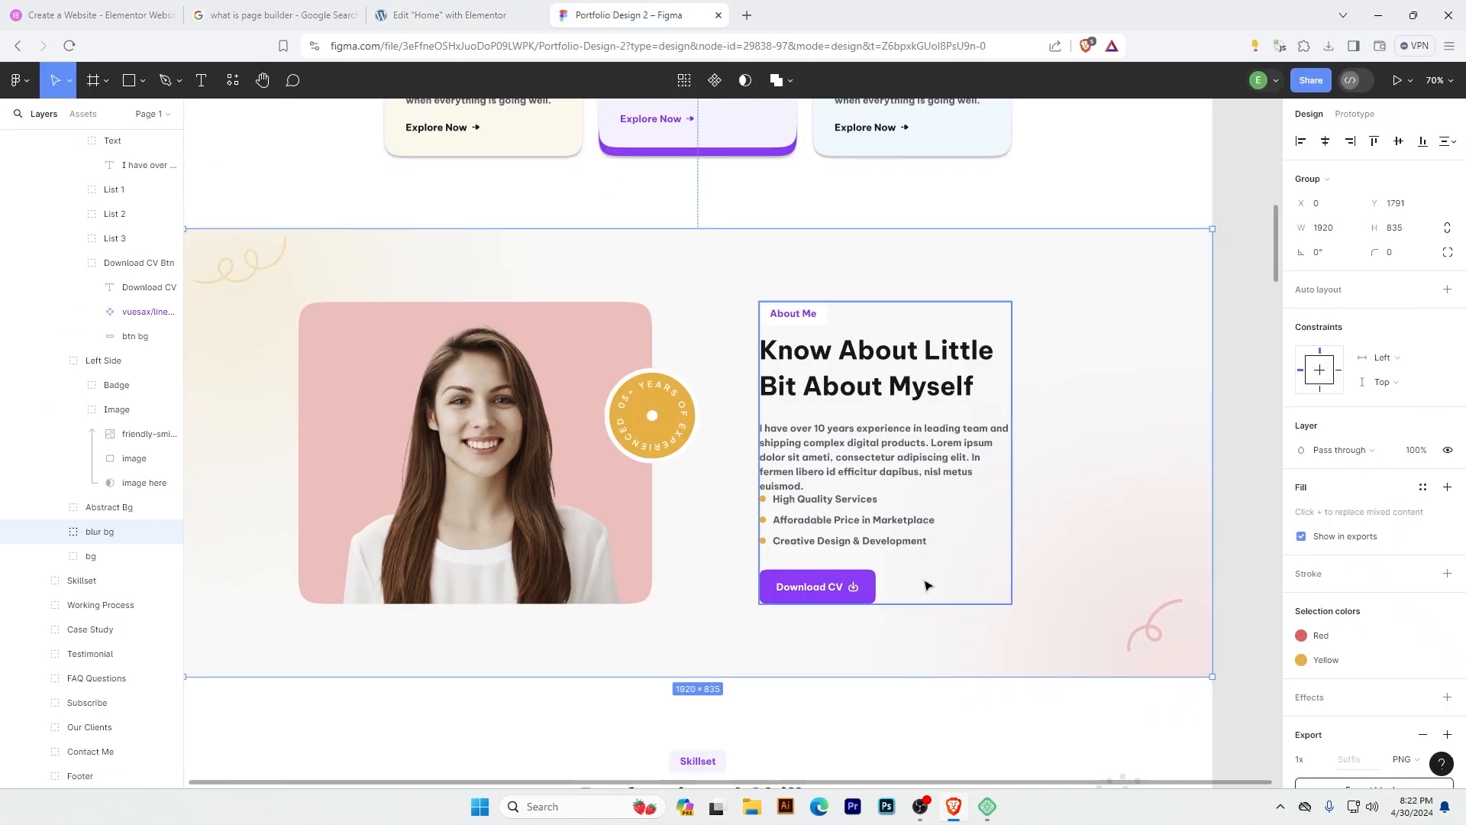
pyautogui.doubleClick(802, 581)
pyautogui.doubleClick(803, 581)
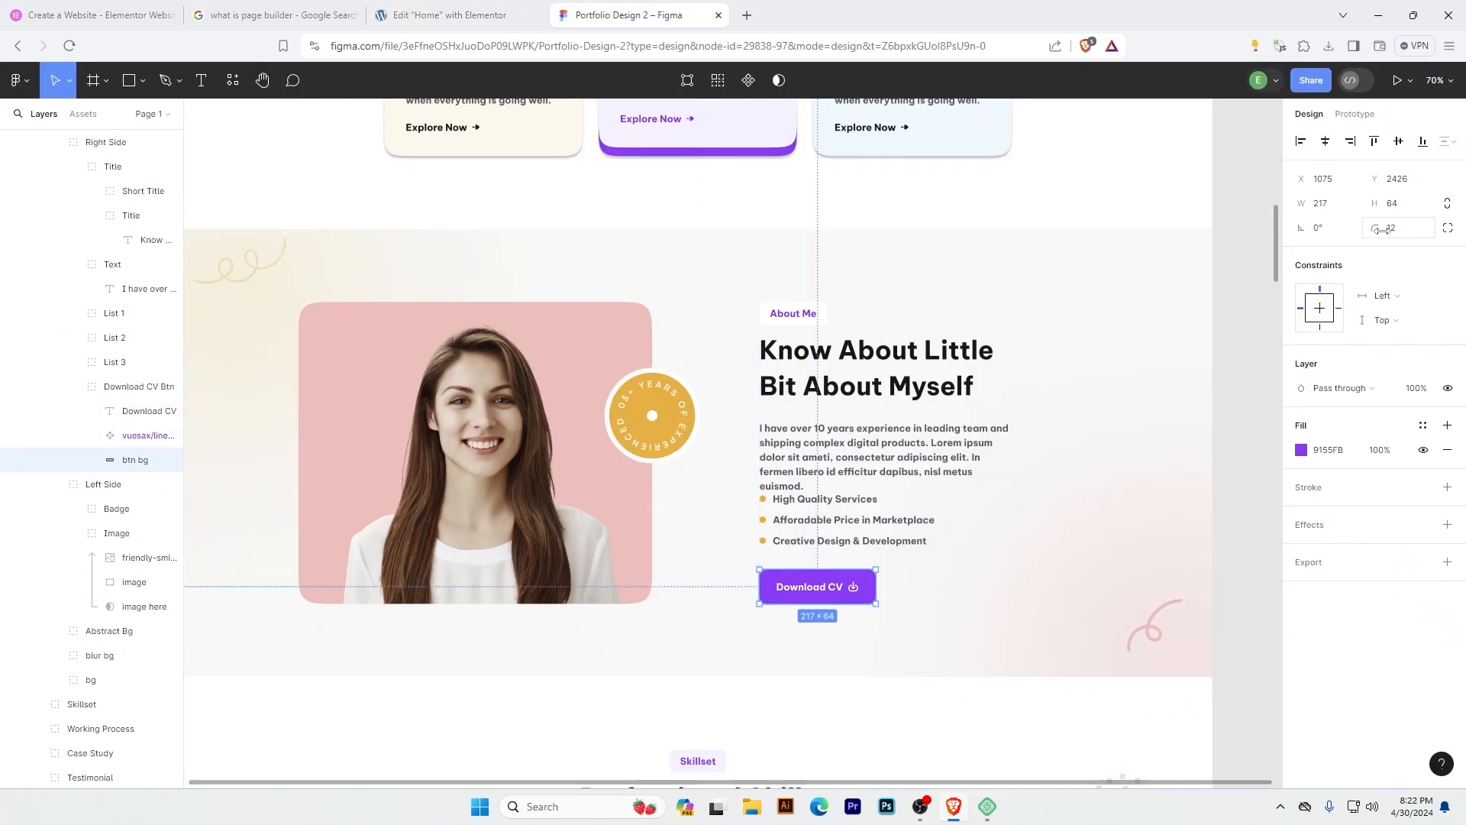
pyautogui.click(512, 16)
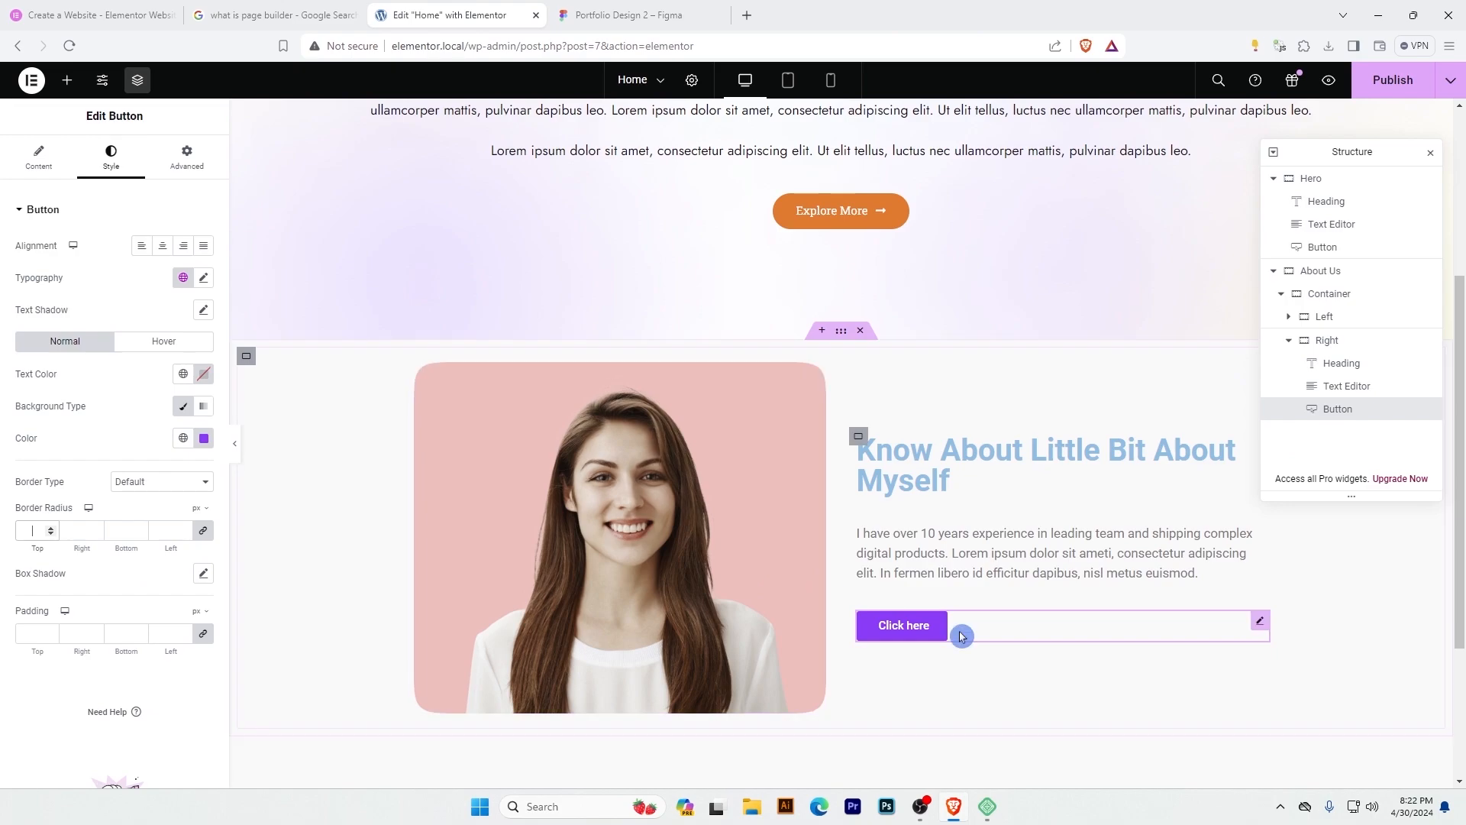
pyautogui.click(29, 533)
pyautogui.write('12')
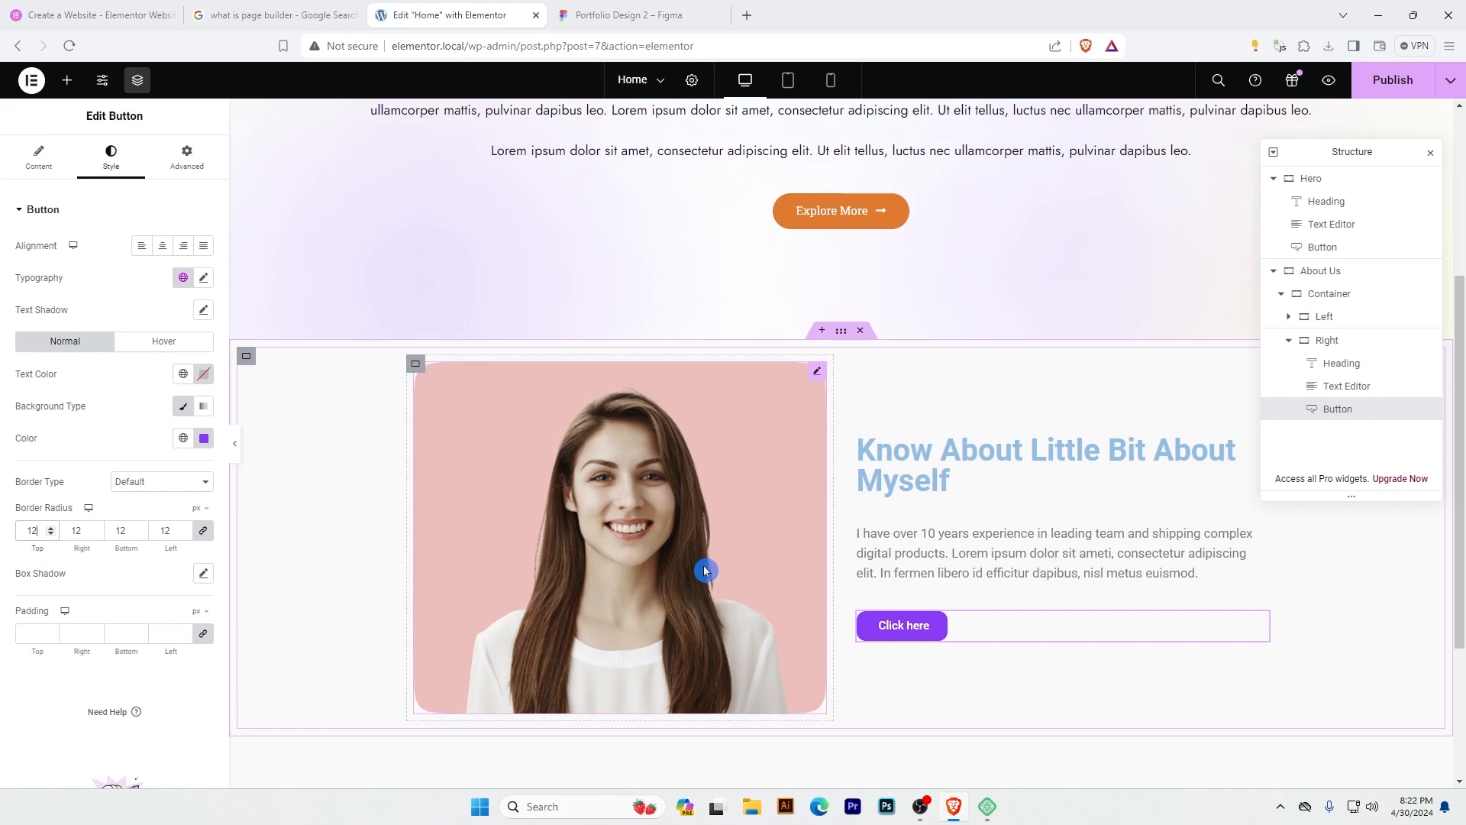
# Compare the section spacing with the Figma design and set the About Us container's top and bottom padding to 100 px, with 0 on the sides.
pyautogui.hotkey('ctrl', 'Tab')
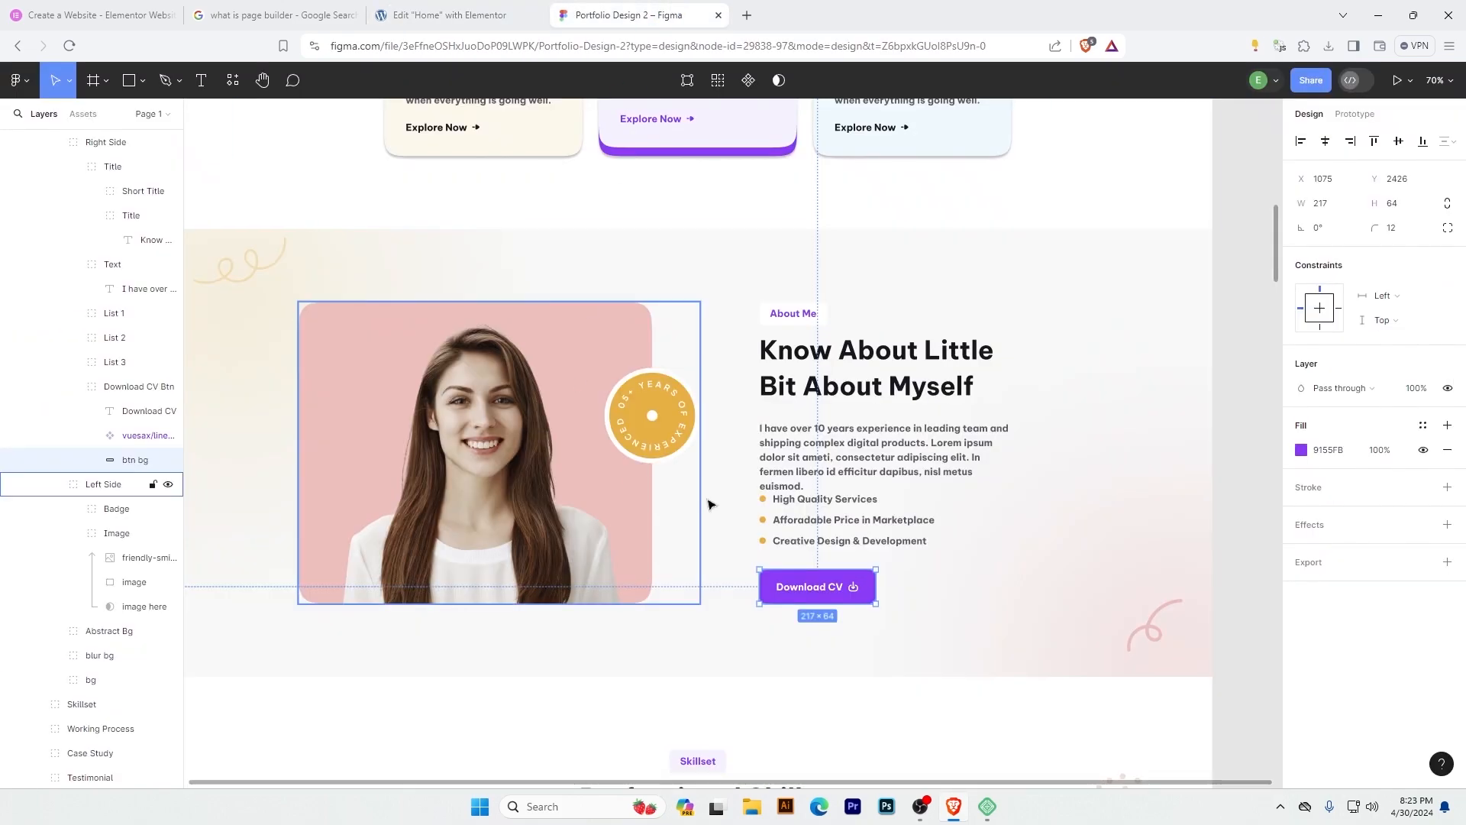
pyautogui.hotkey('ctrl', 'shift', 'Tab')
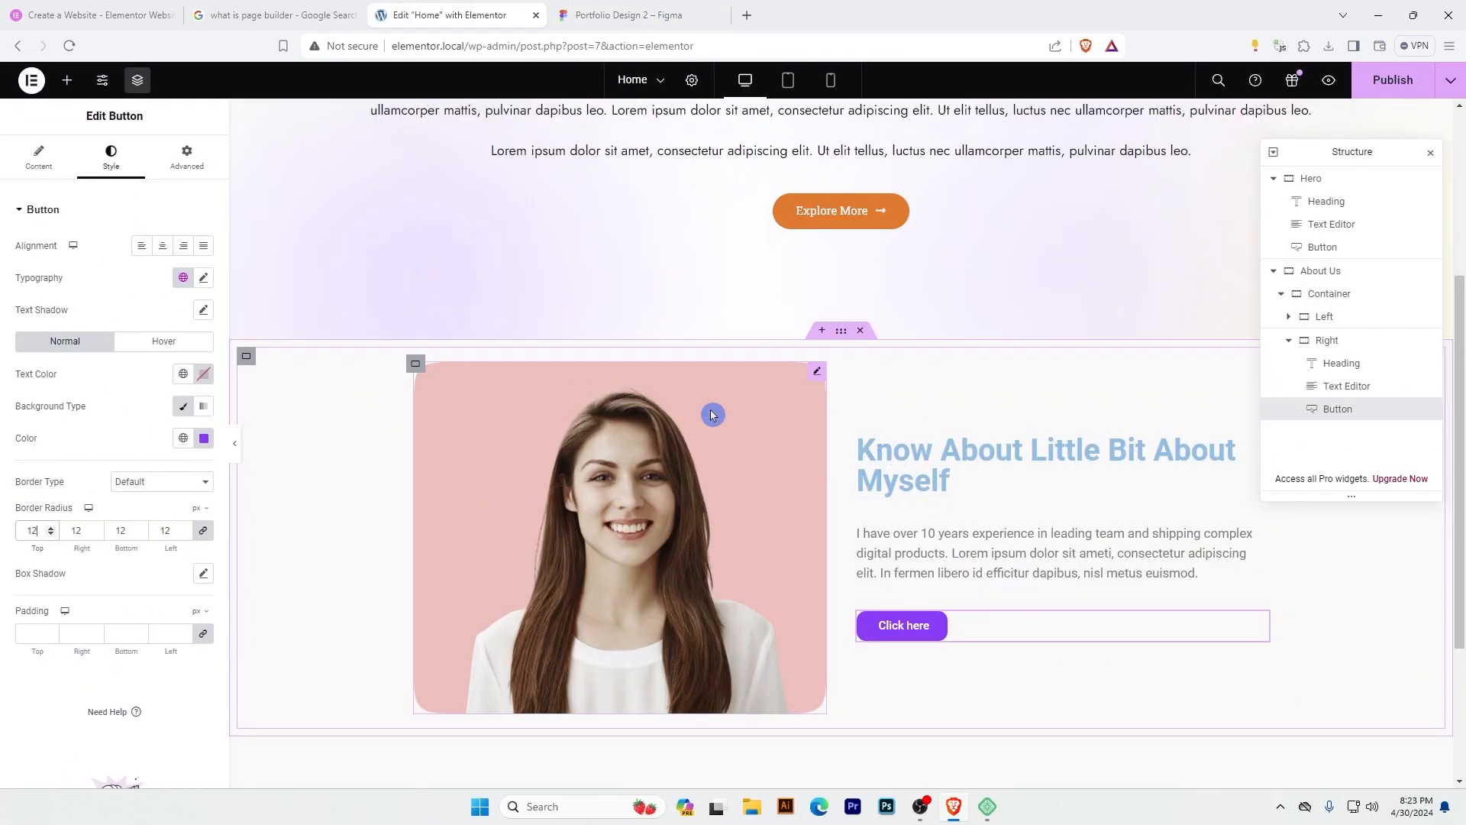
pyautogui.click(623, 14)
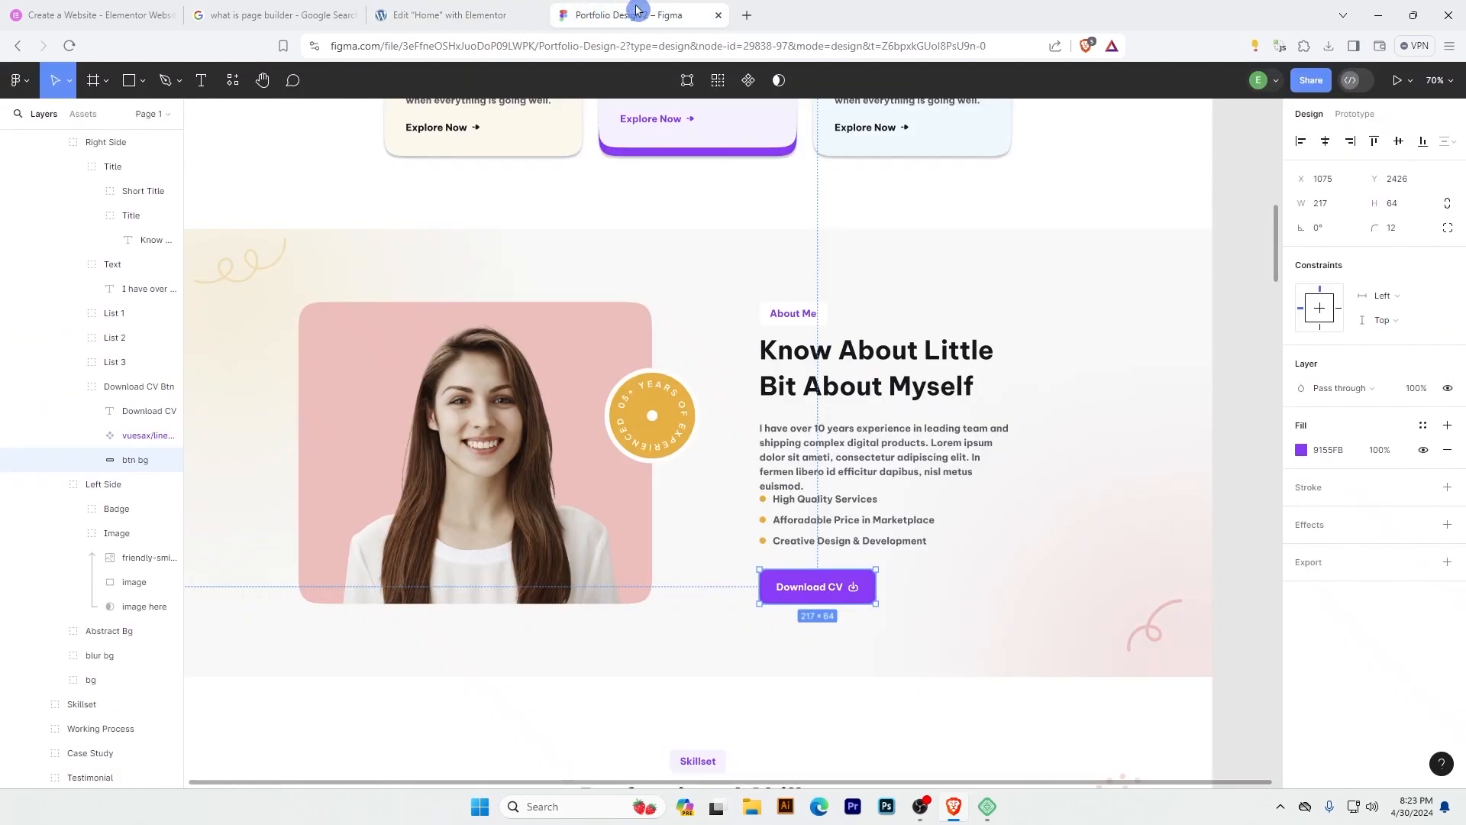
pyautogui.scroll(1, 710, 329)
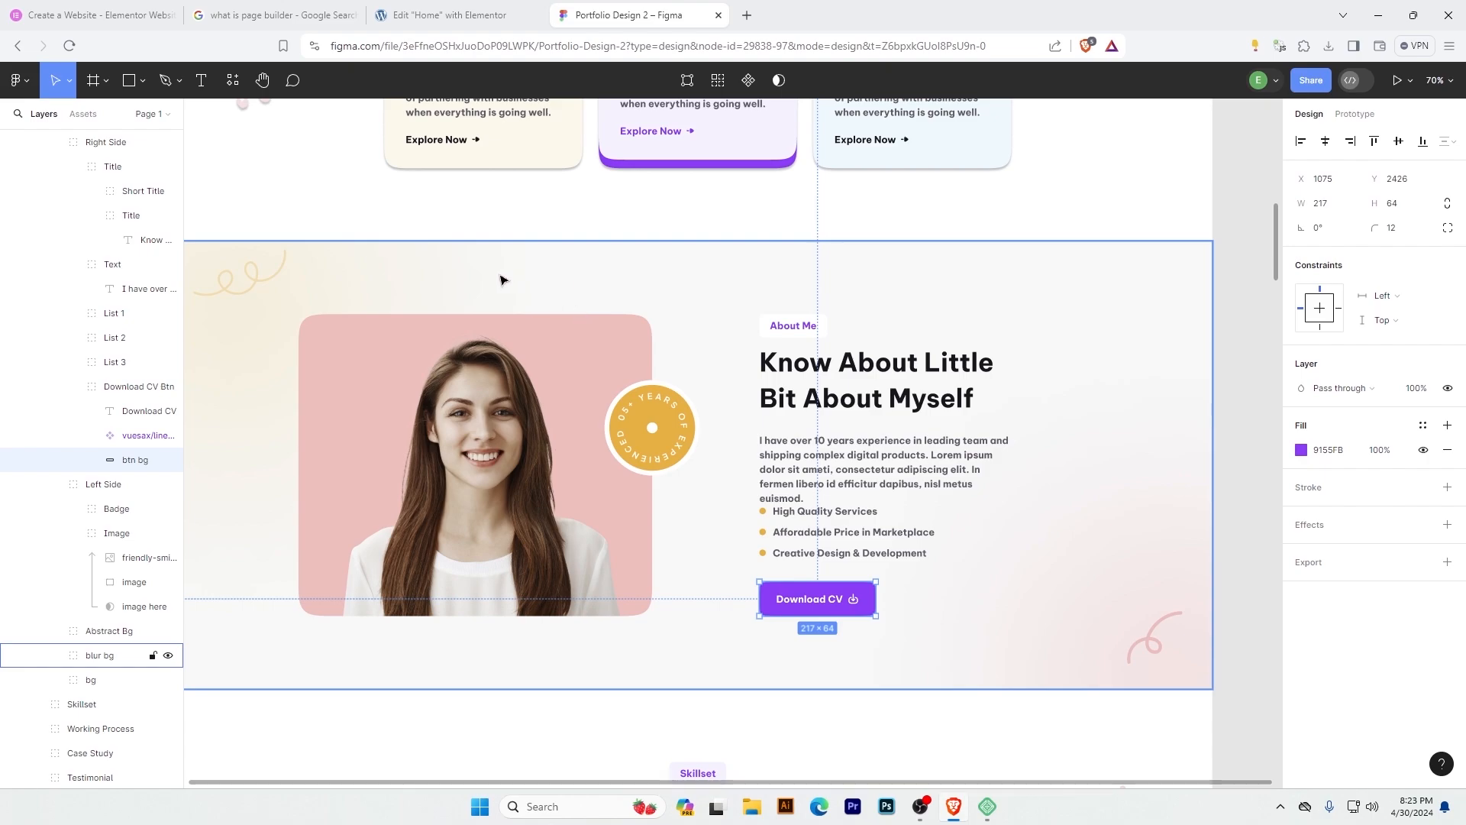
pyautogui.click(456, 15)
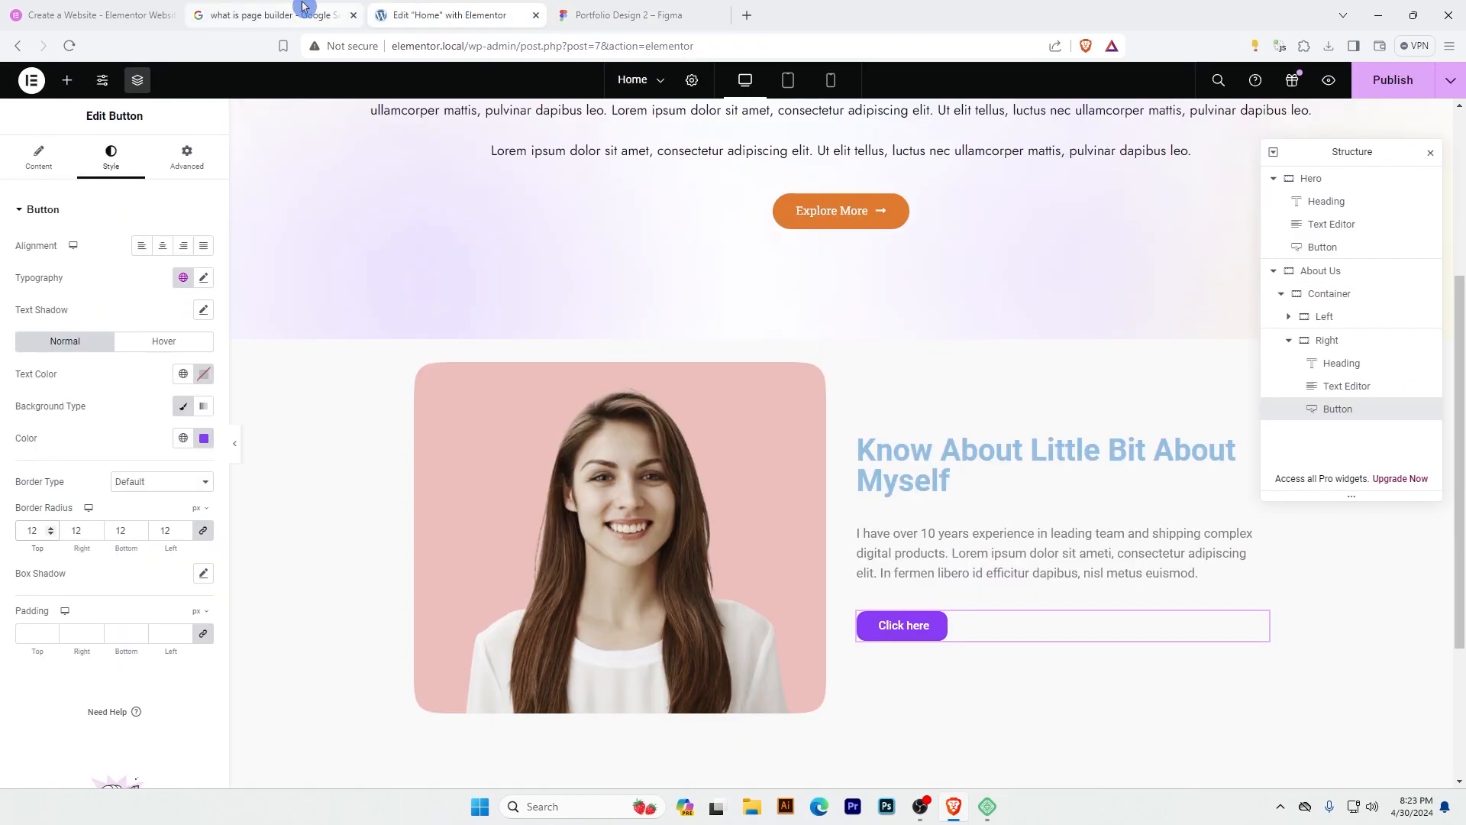
pyautogui.click(1320, 277)
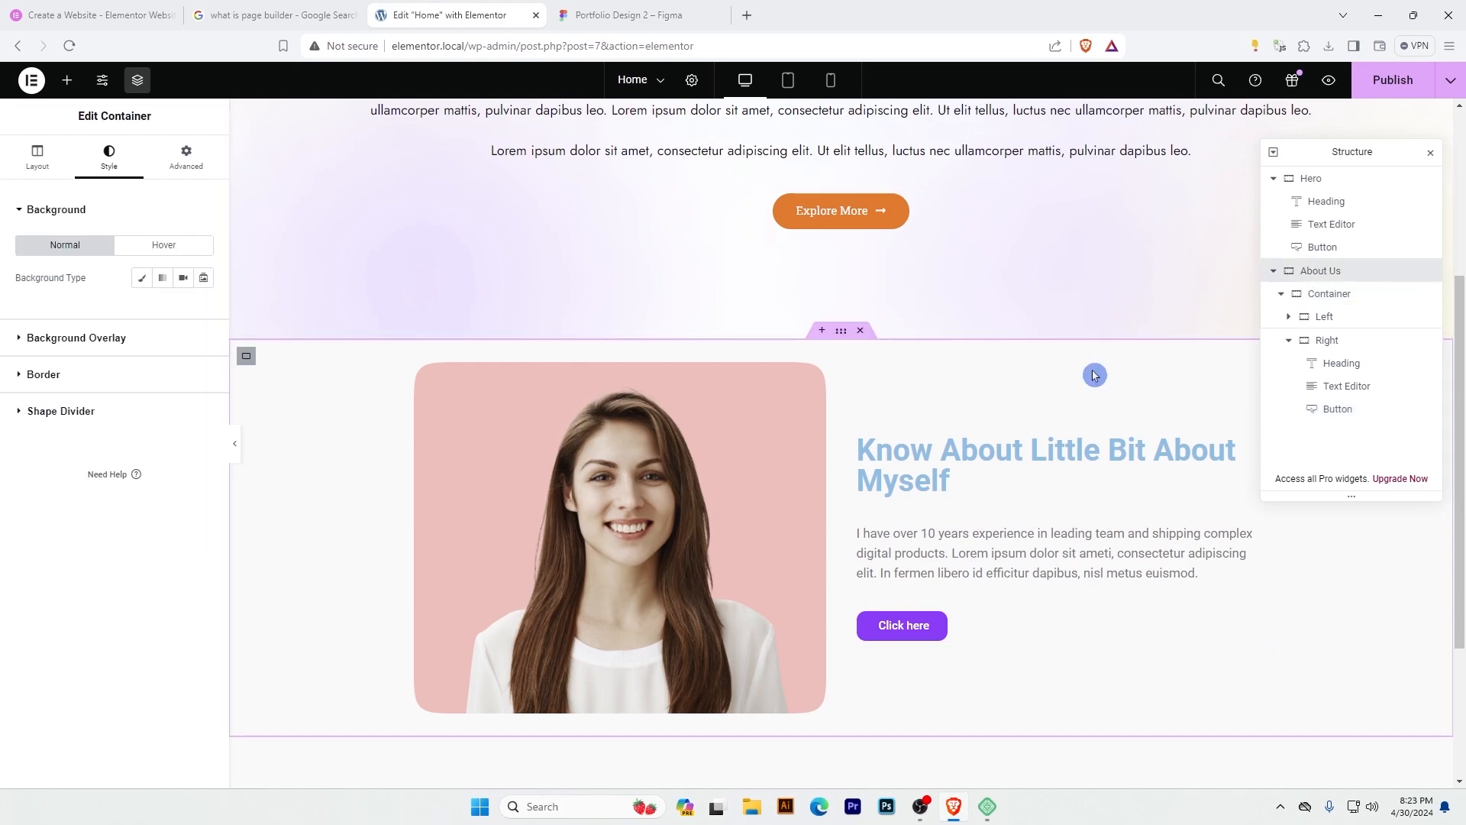
pyautogui.click(199, 172)
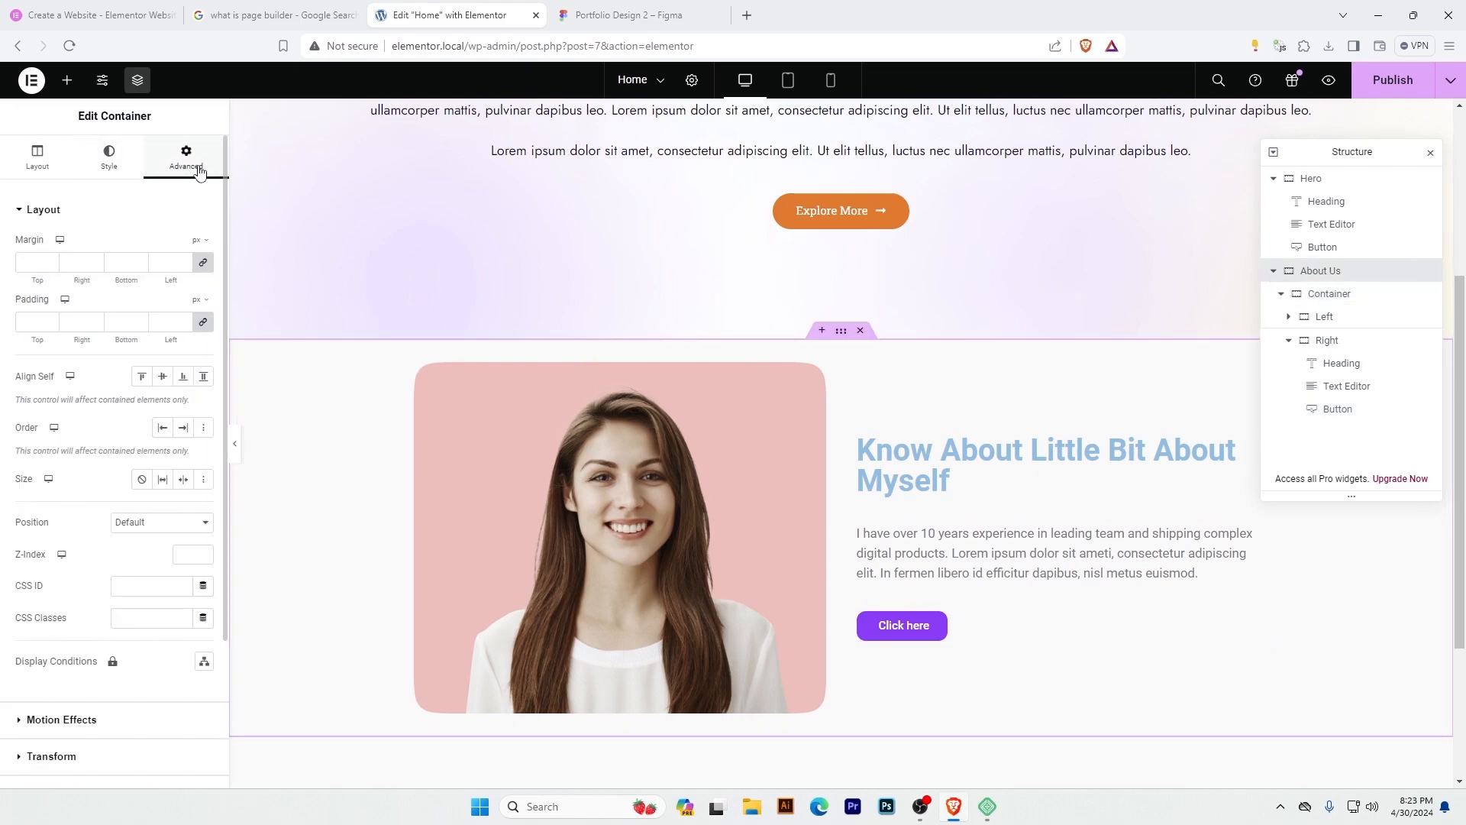
pyautogui.click(208, 327)
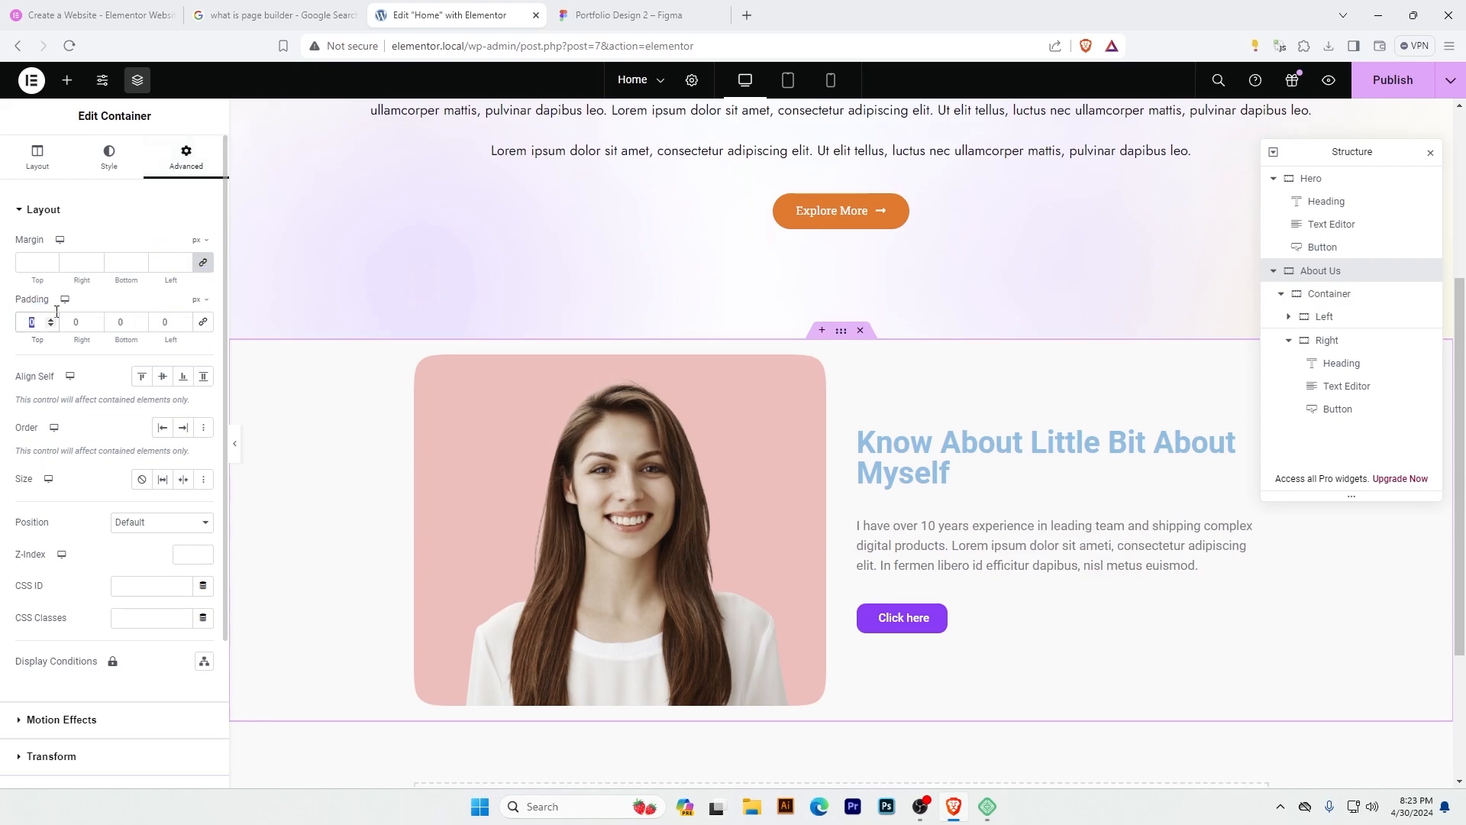
pyautogui.write('100')
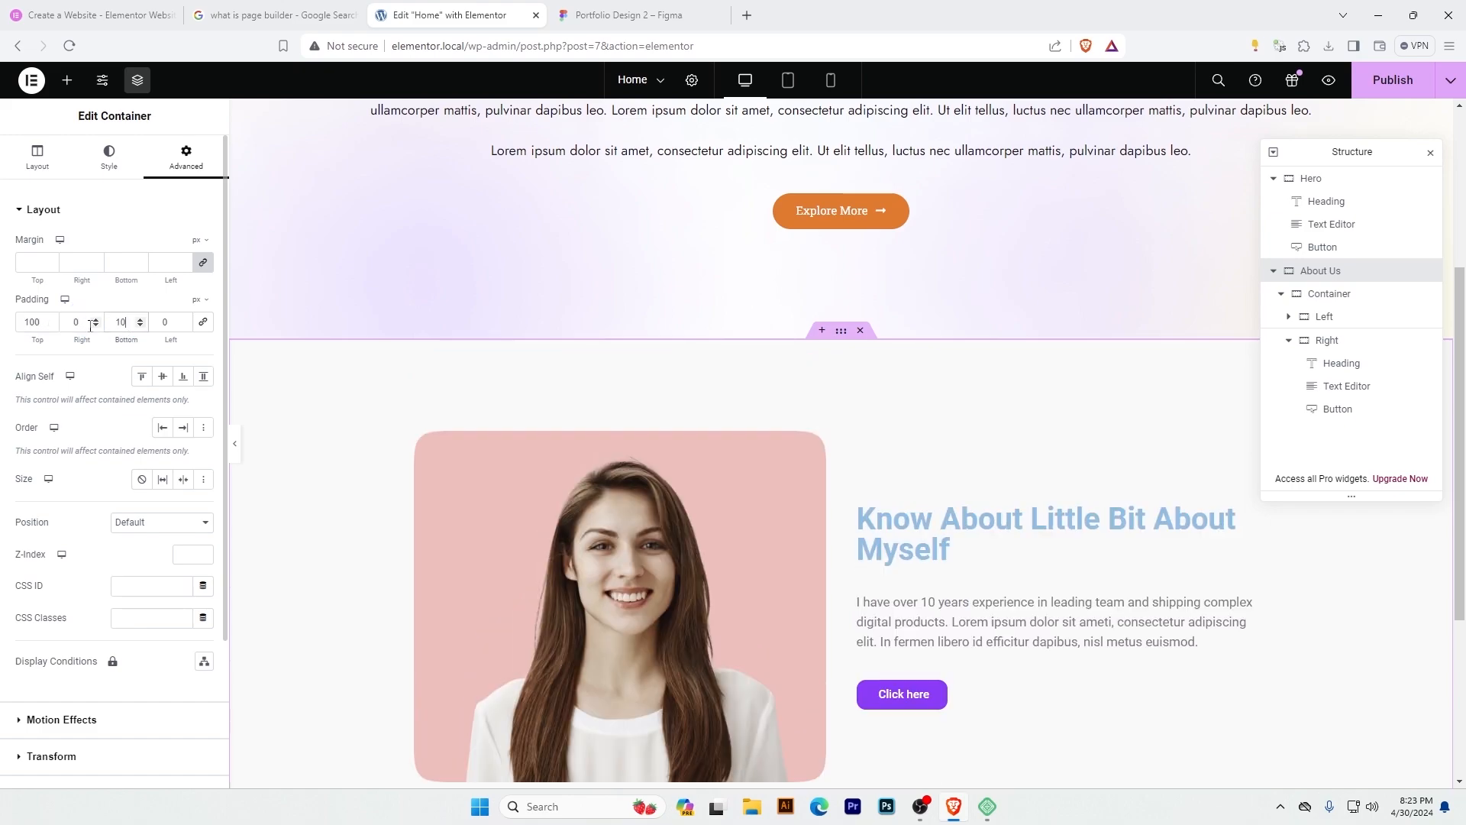
pyautogui.scroll(-3, 817, 458)
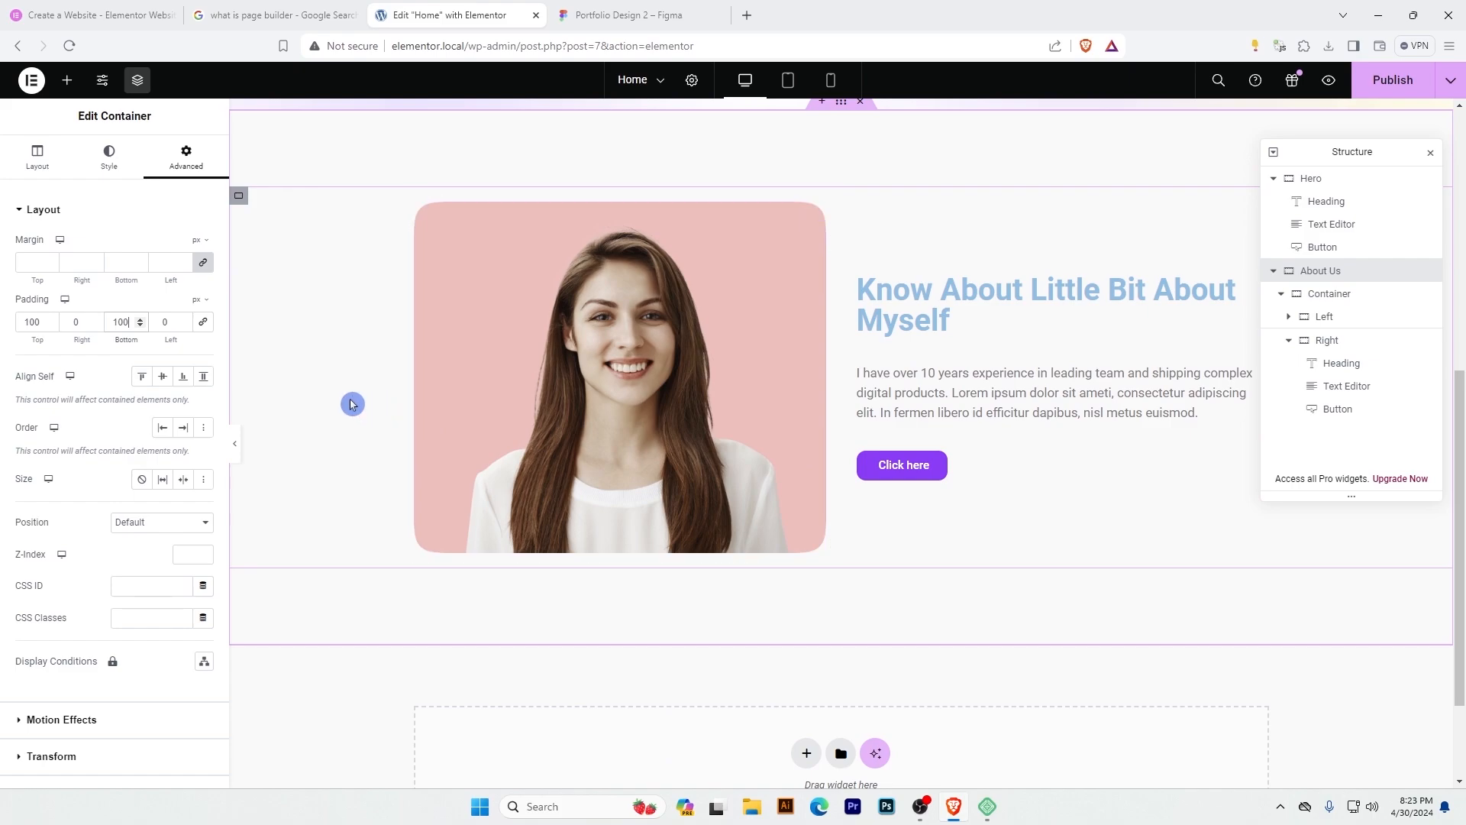
pyautogui.scroll(3, 415, 328)
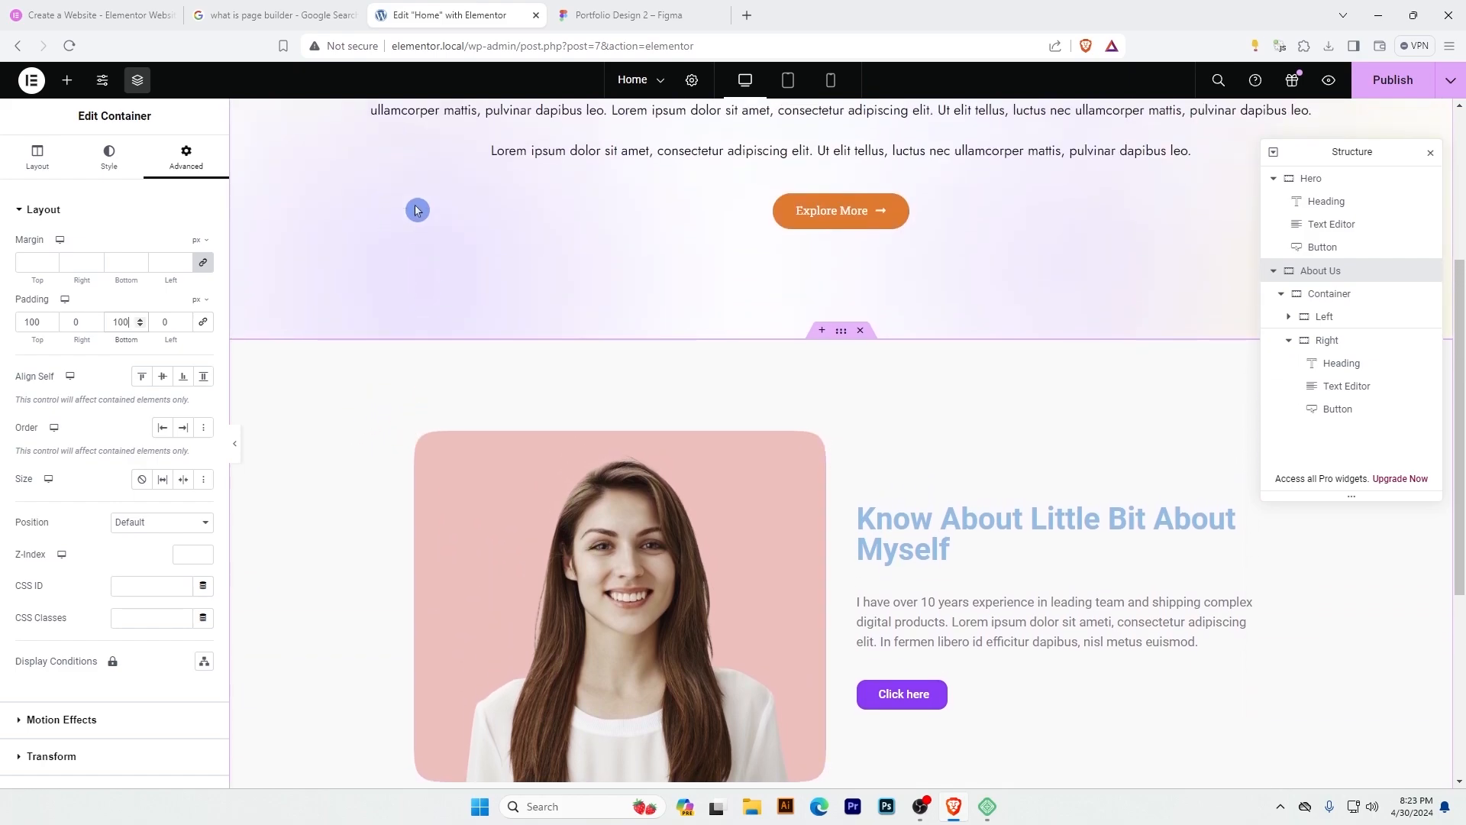
pyautogui.scroll(-1, 1069, 527)
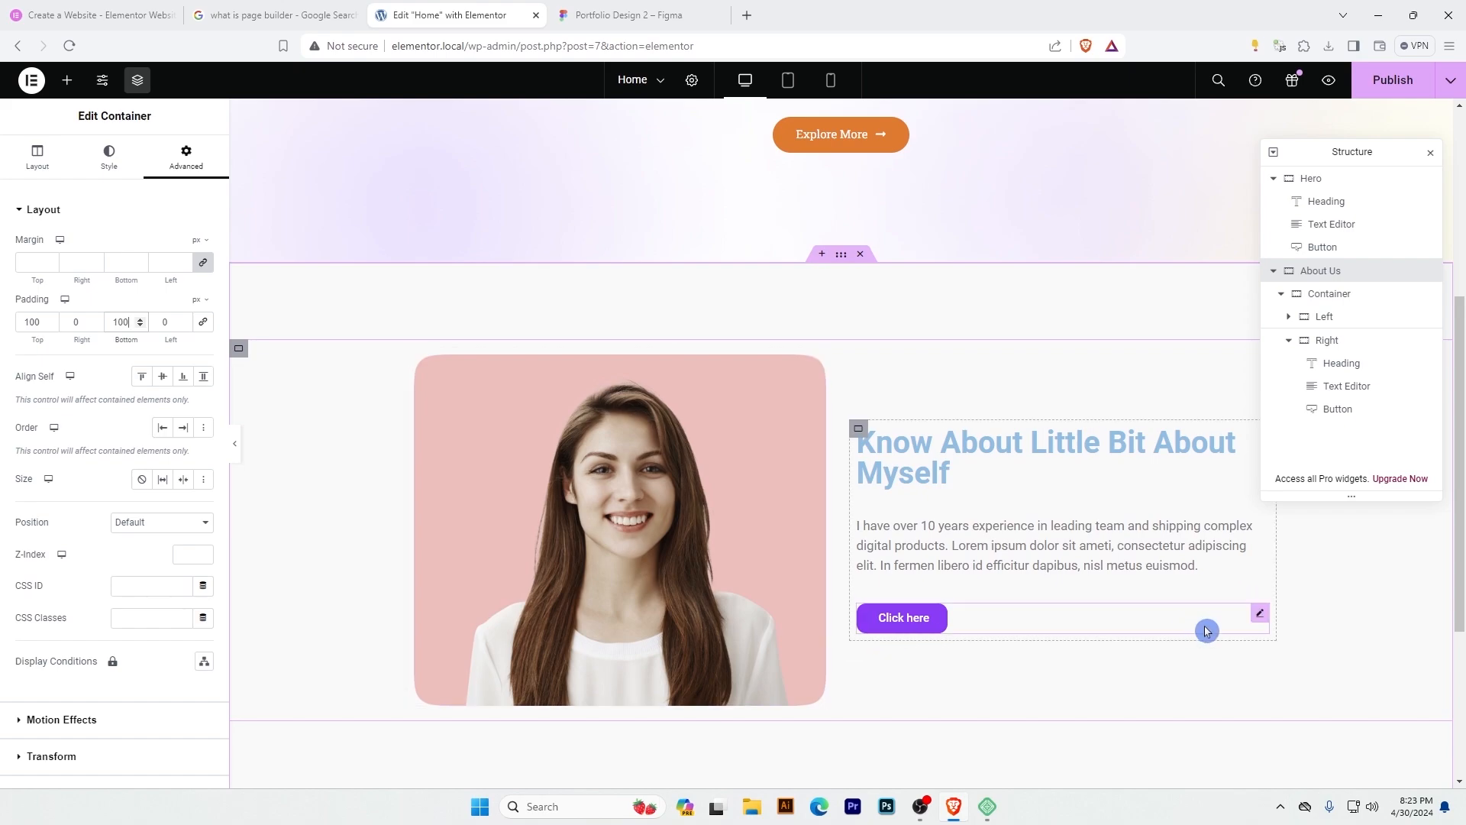
# Select the Right container's button and compare it with the Download CV button in the Figma About Me section.
pyautogui.click(1260, 615)
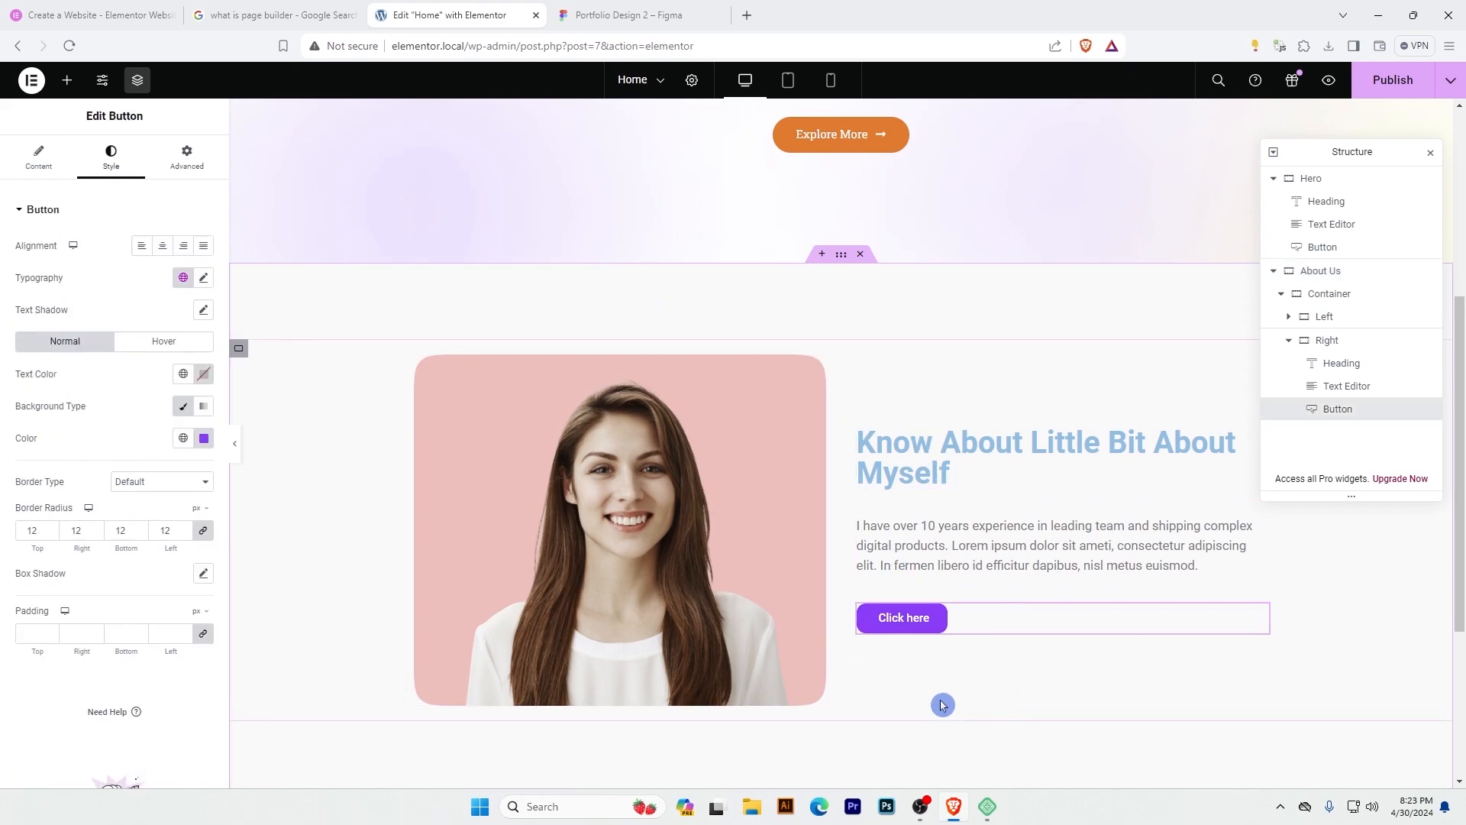
pyautogui.click(657, 13)
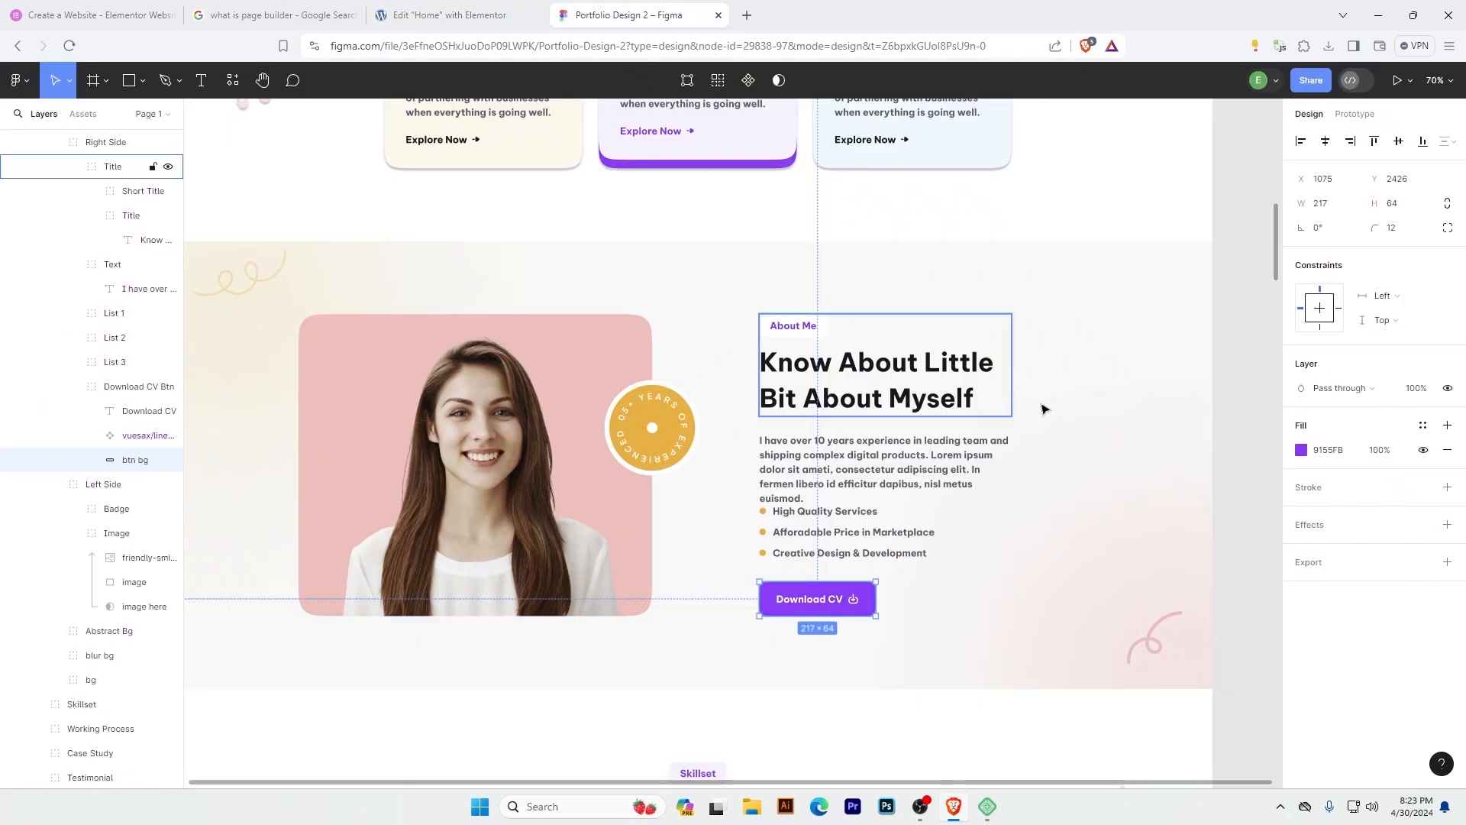
pyautogui.click(719, 272)
pyautogui.click(450, 15)
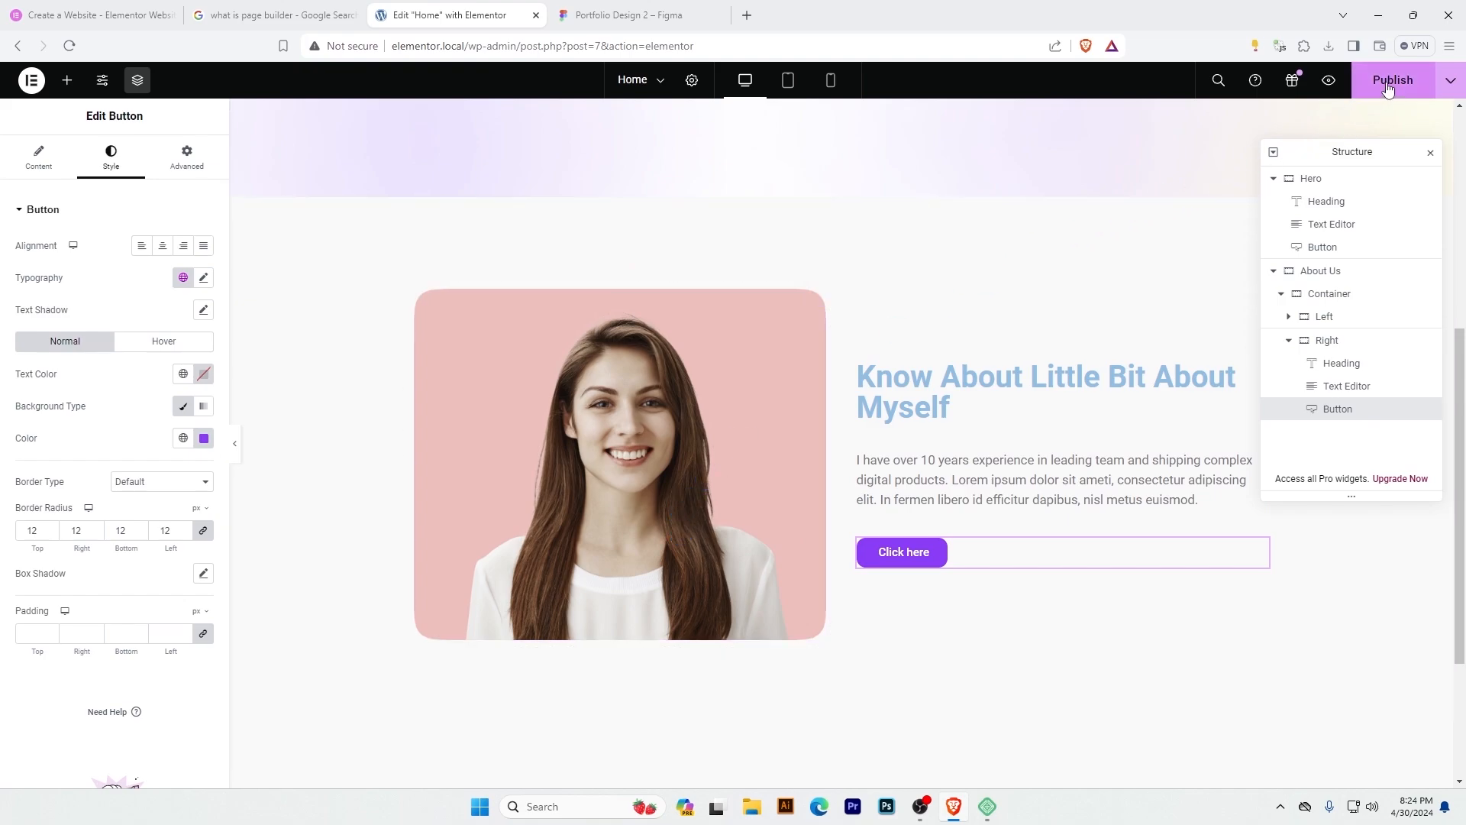
# Preview the Home page in the browser and examine the Hero text's width and the About Us section's layout.
pyautogui.click(1329, 82)
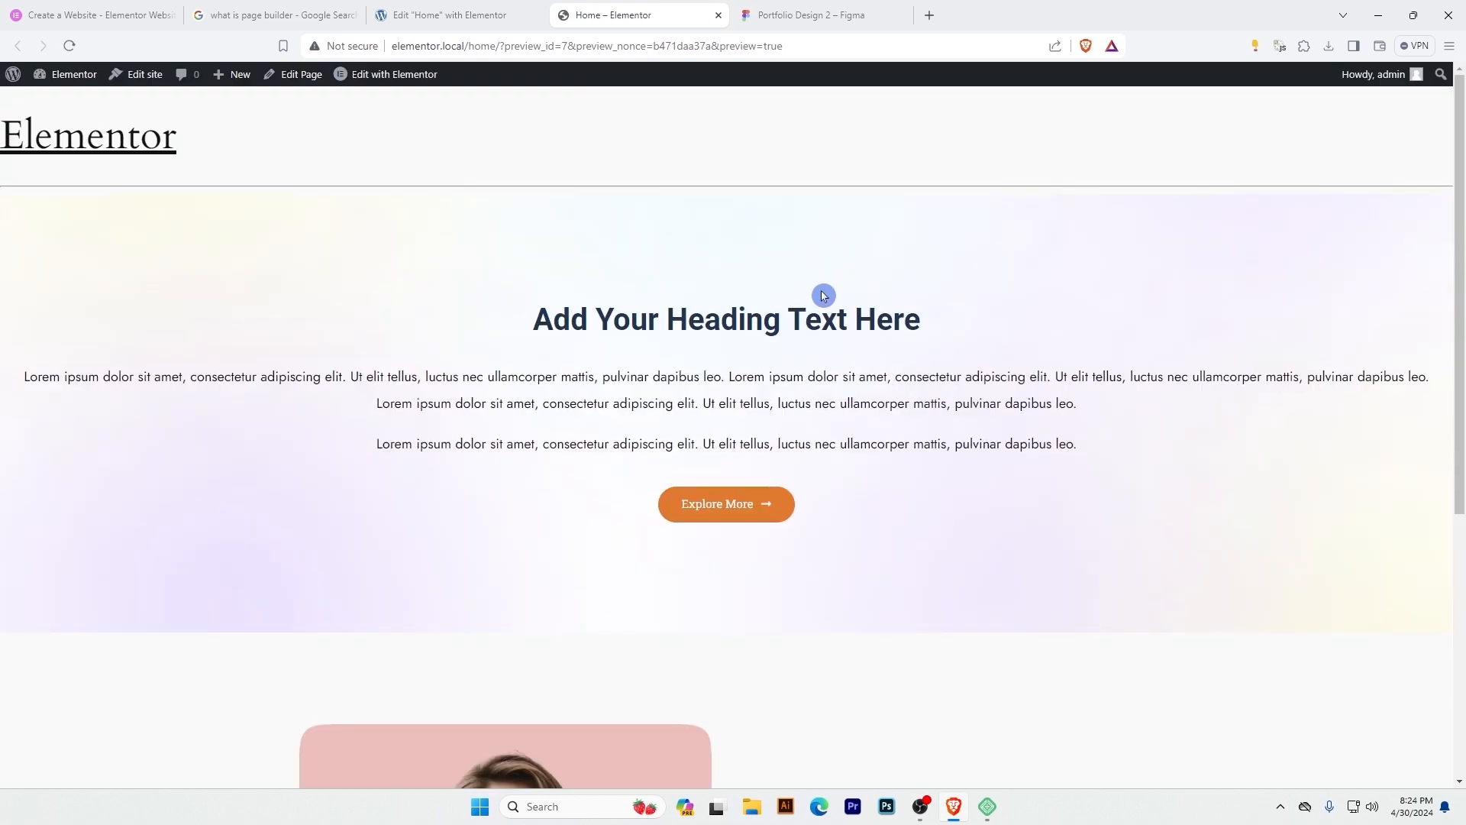
pyautogui.moveTo(1460, 187); pyautogui.dragTo(1408, 428)
pyautogui.scroll(5, 840, 271)
pyautogui.moveTo(27, 374); pyautogui.dragTo(1046, 449)
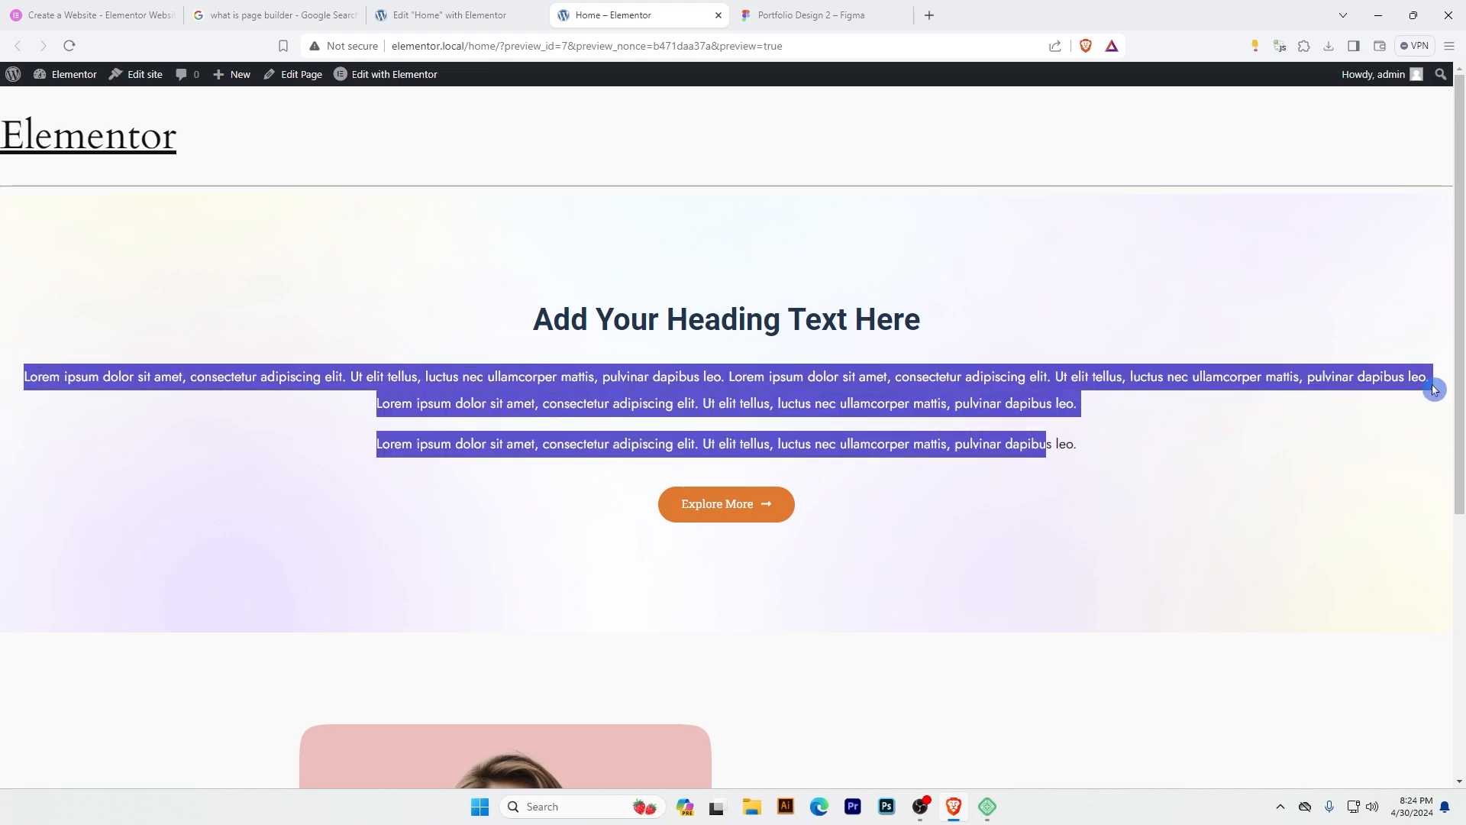
pyautogui.scroll(-5, 857, 334)
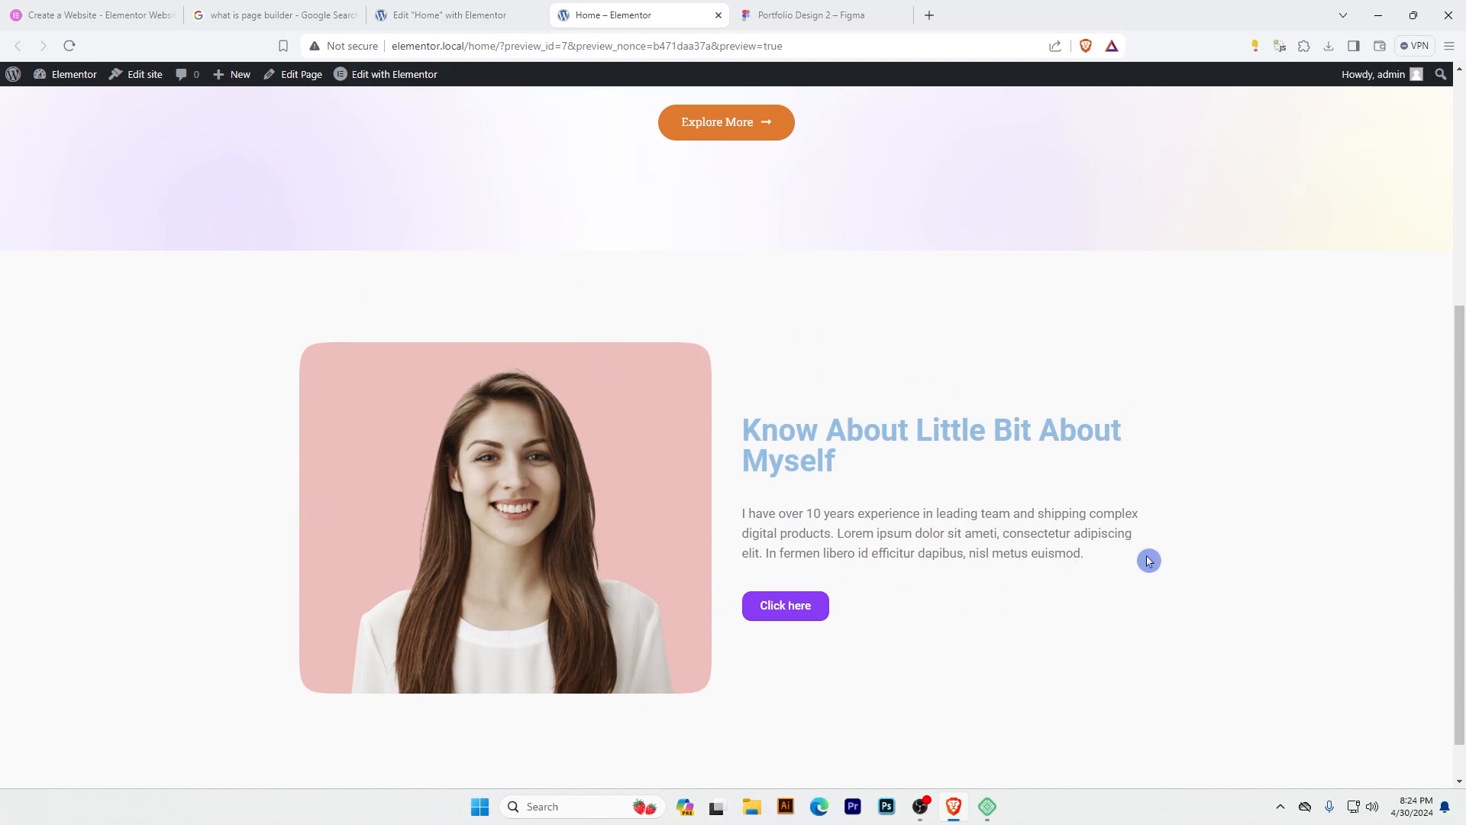
# Switch to Figma and review the sections of Portfolio Design 2 from the hero down to the footer.
pyautogui.hotkey('ctrl', 'Tab')
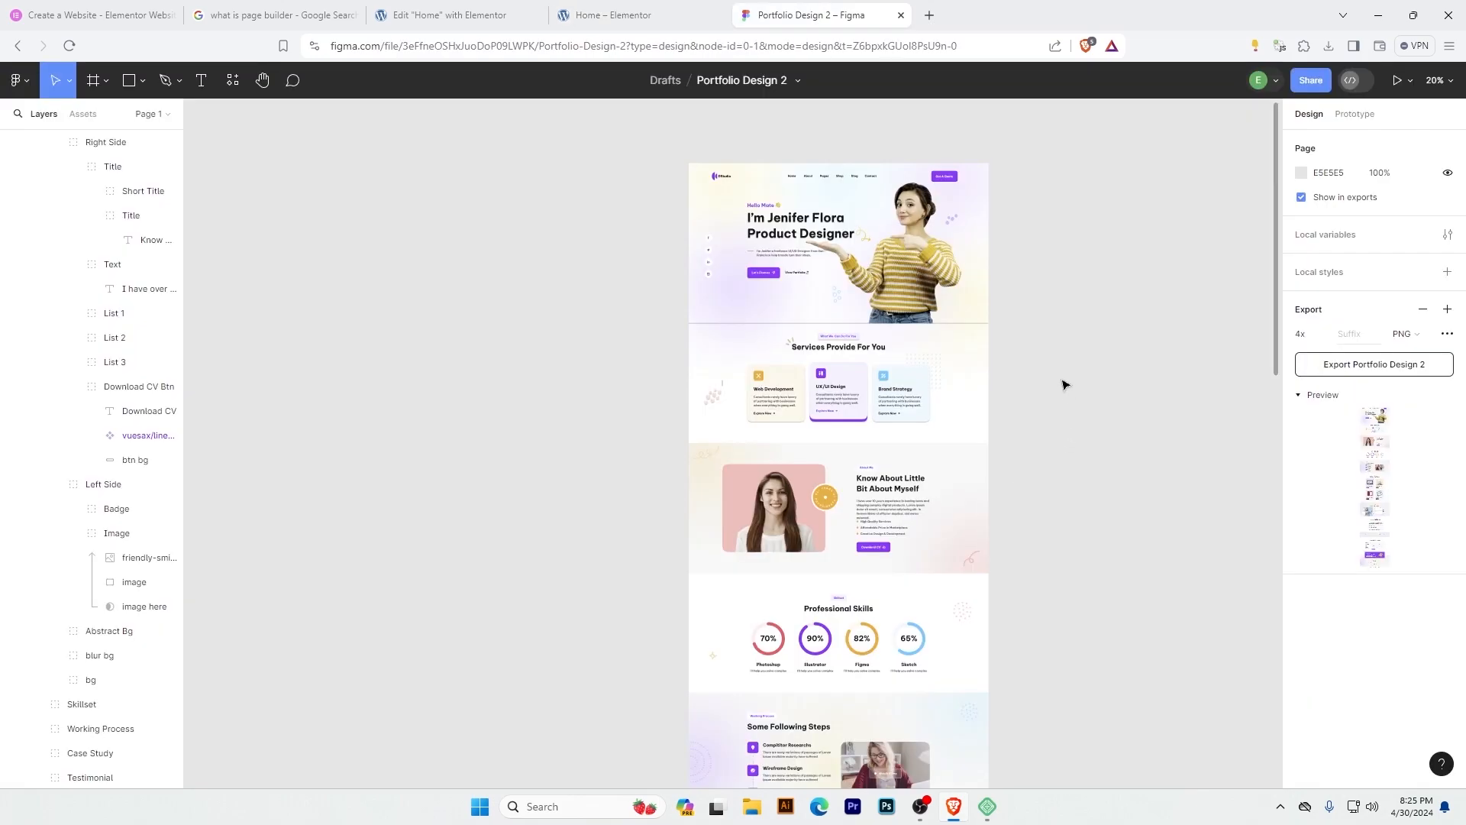
pyautogui.scroll(2, 1057, 442)
pyautogui.scroll(-6, 886, 515)
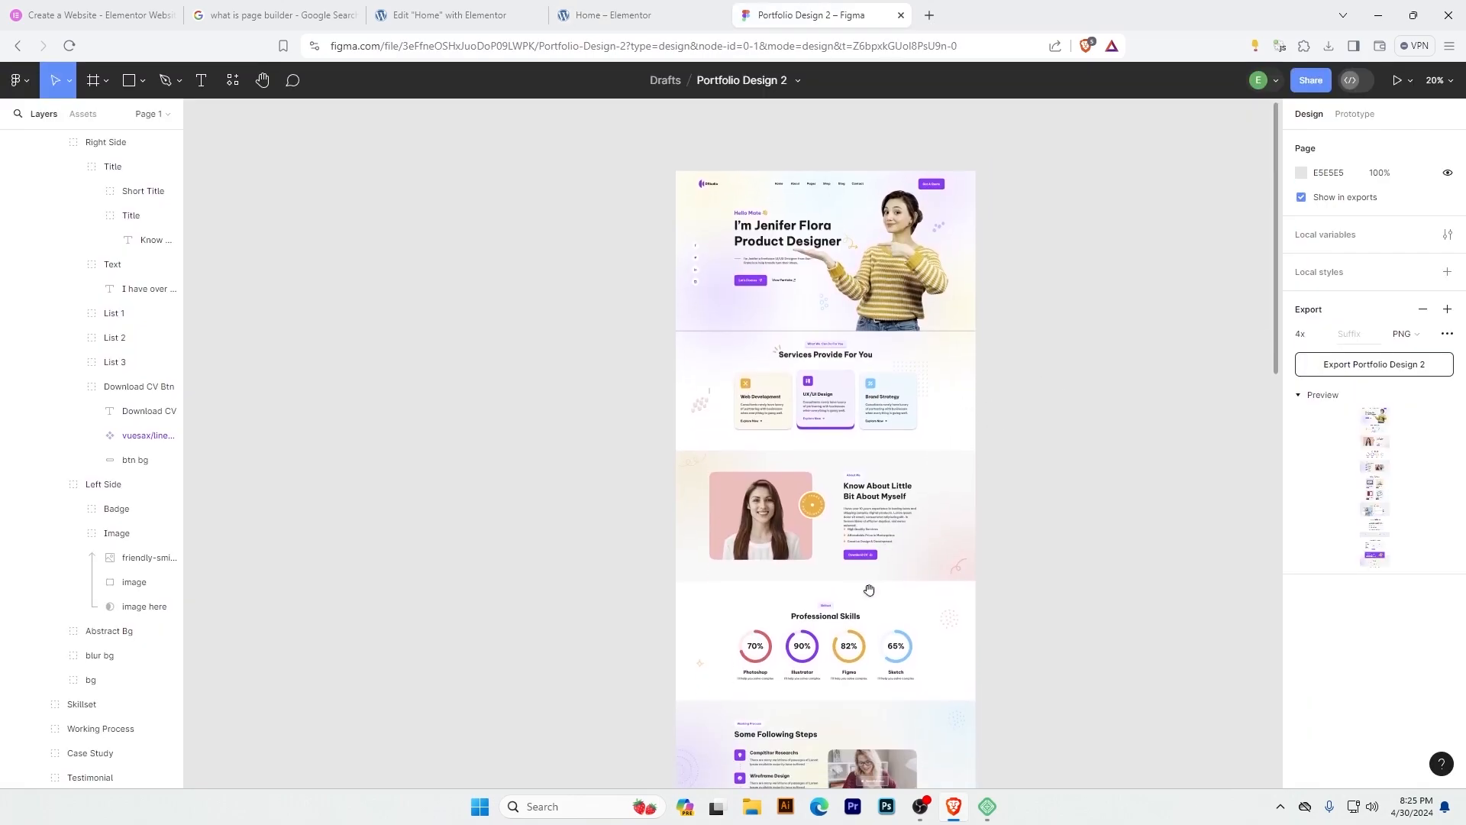
pyautogui.scroll(6, 853, 388)
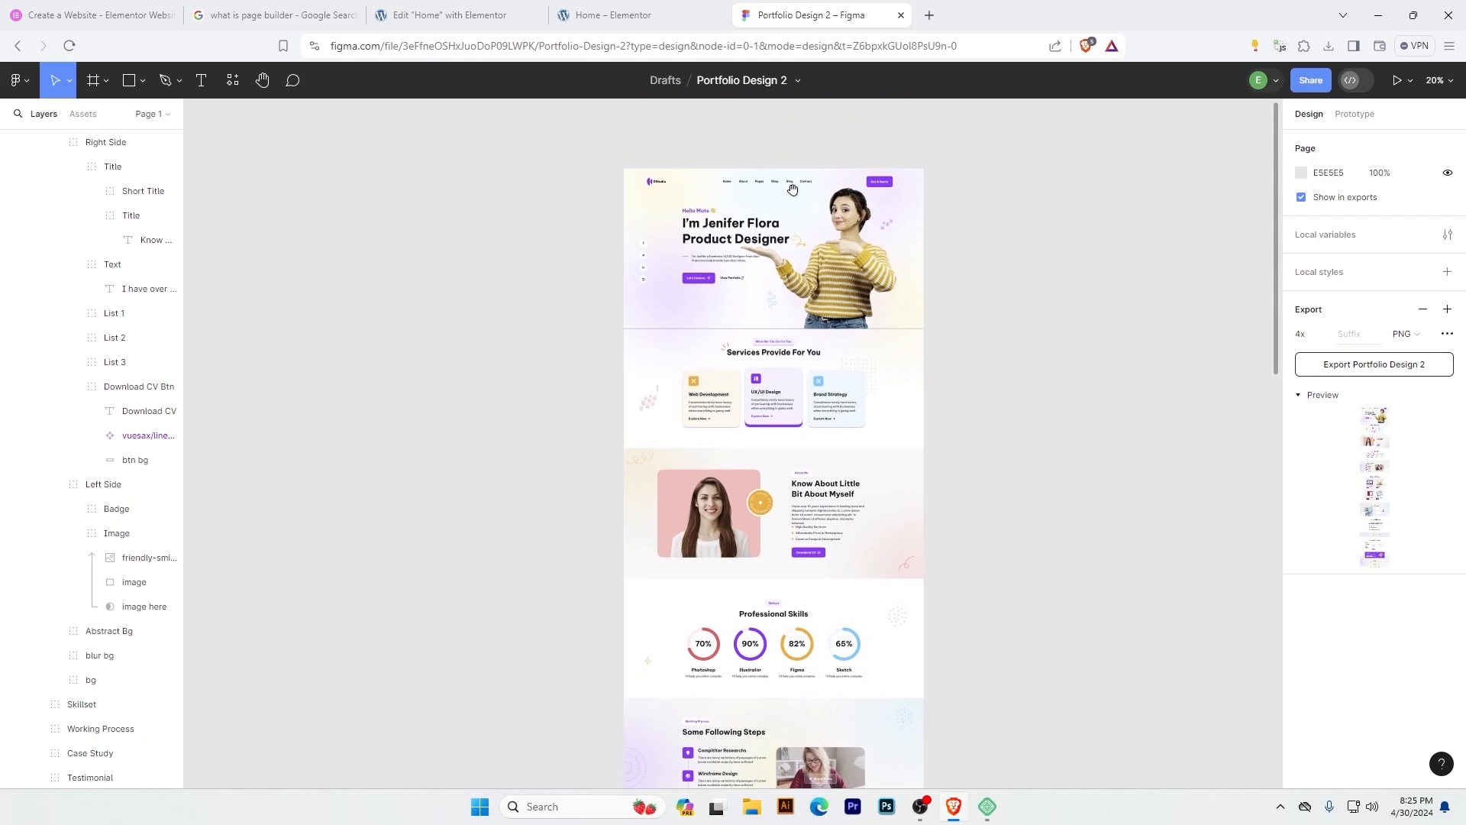
pyautogui.moveTo(754, 718); pyautogui.dragTo(772, 262)
pyautogui.scroll(-7, 824, 590)
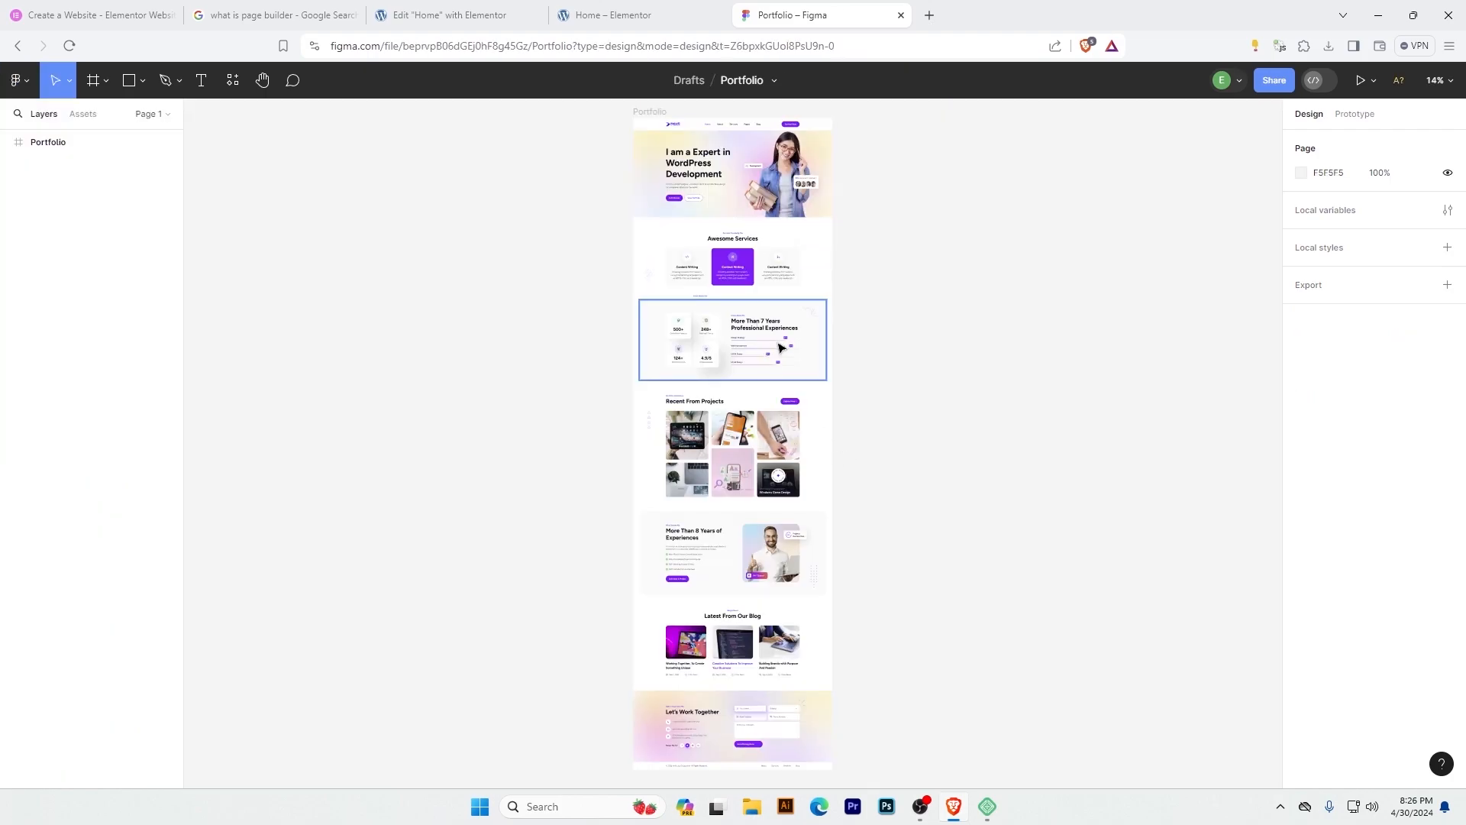
# Review the sections of the second Figma file, Portfolio, from its hero to the Let's Work Together footer.
pyautogui.scroll(3, 781, 348)
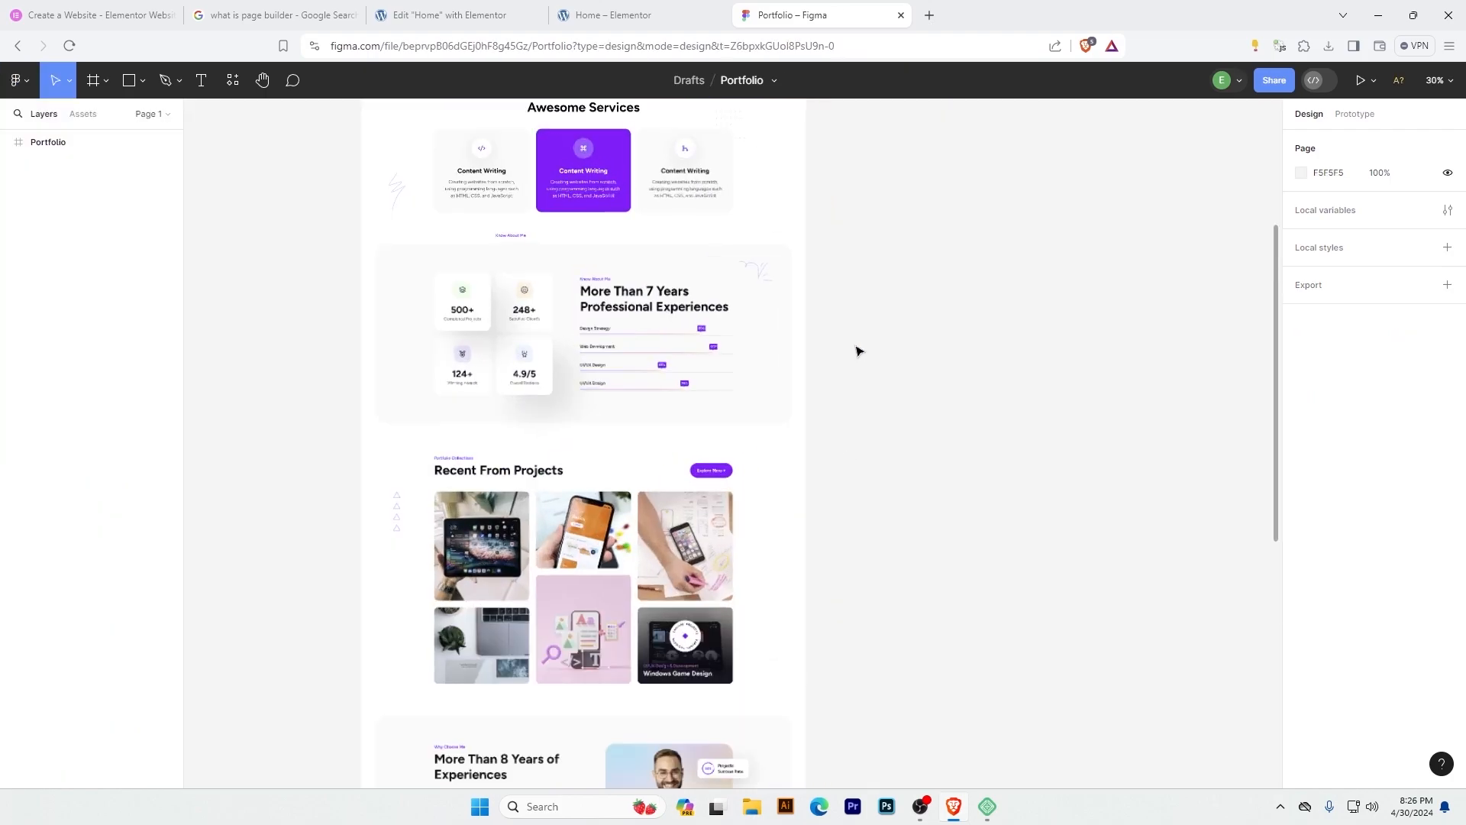
pyautogui.scroll(5, 760, 356)
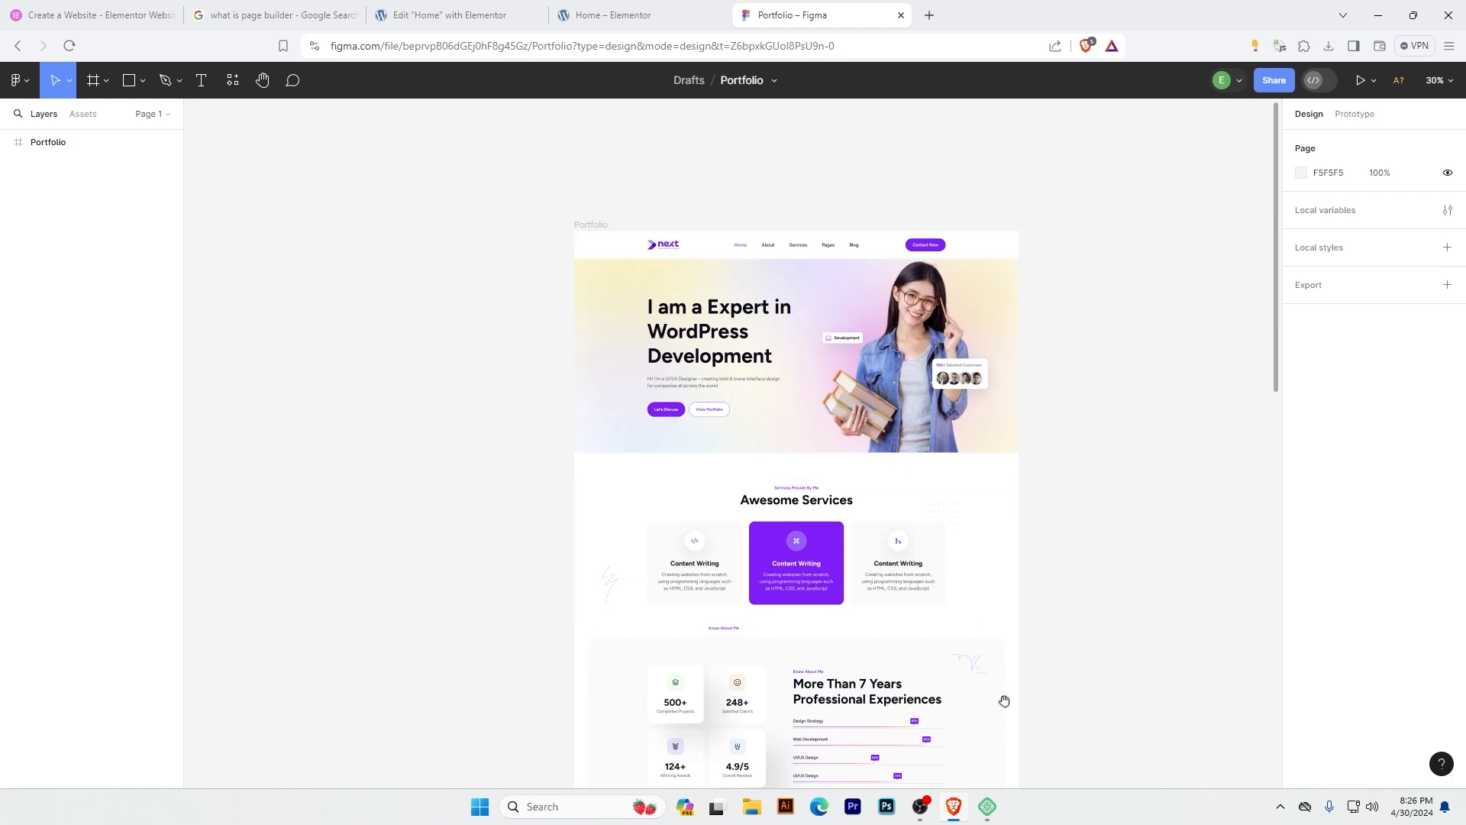
pyautogui.scroll(-10, 879, 441)
pyautogui.scroll(-1, 879, 440)
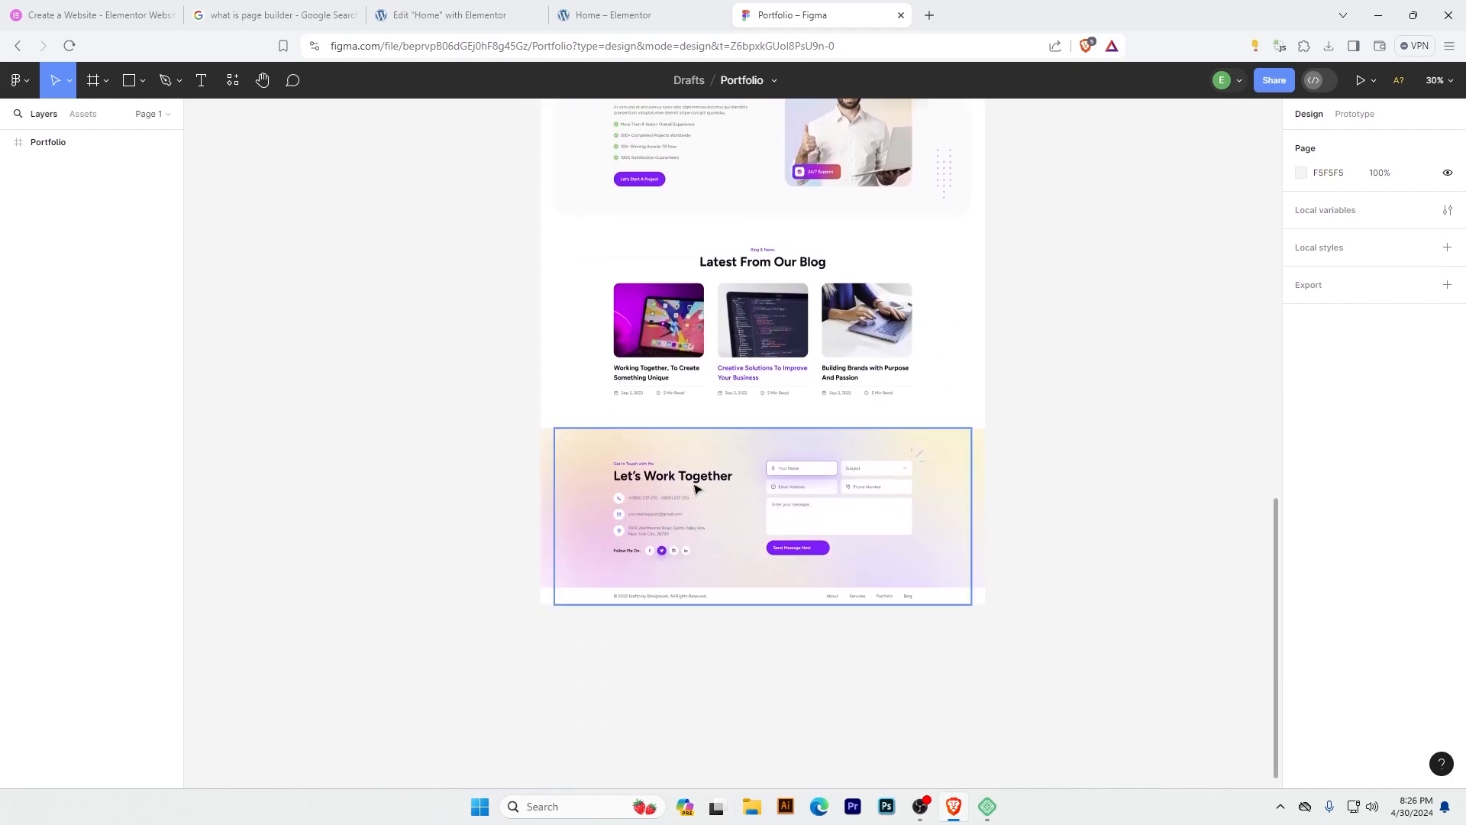
pyautogui.scroll(6, 797, 594)
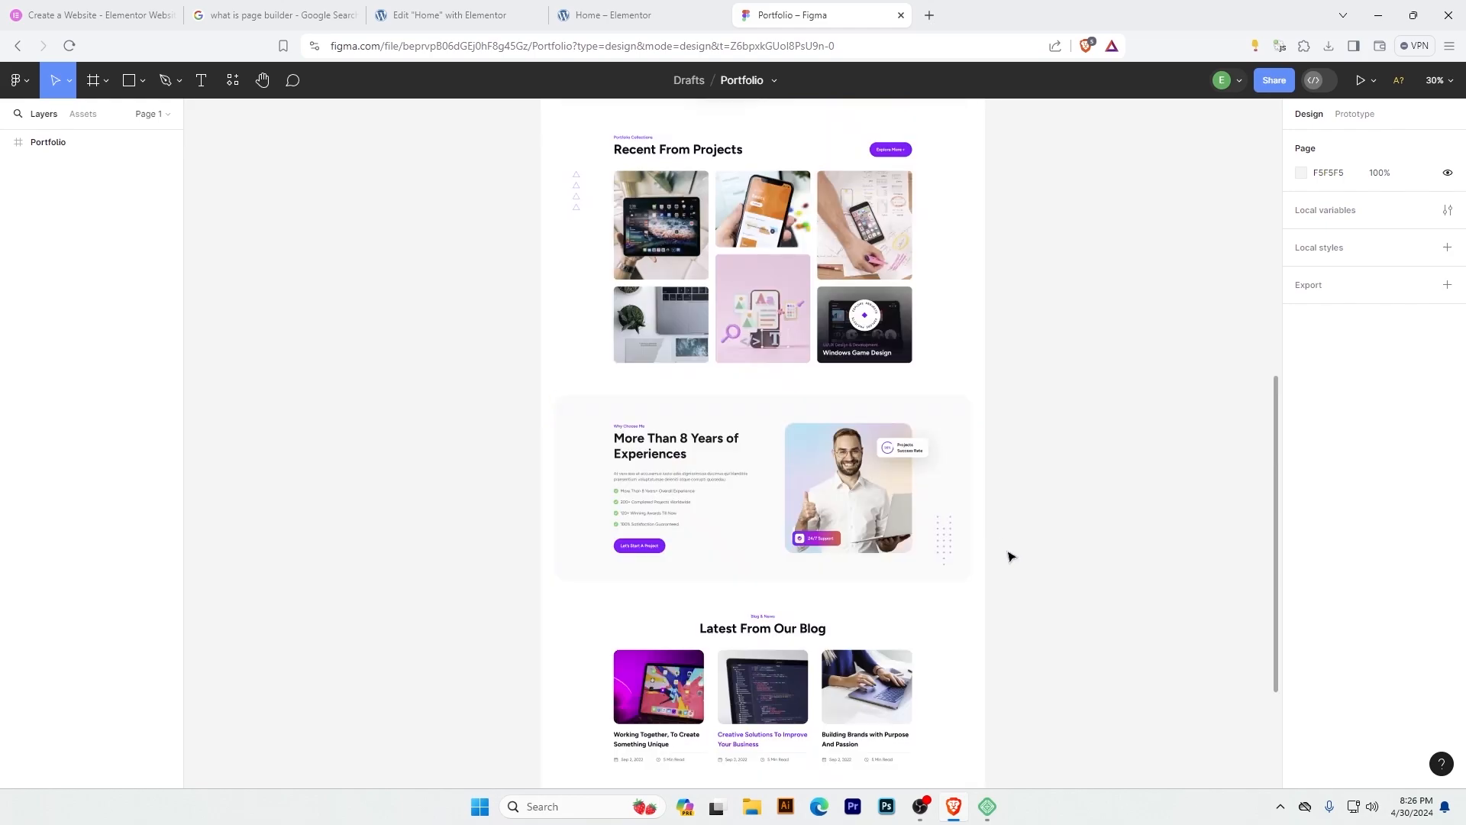
# Look at the portfolio website tutorials on the YouTube channel's Videos page and return to the Elementor editor.
pyautogui.click(927, 20)
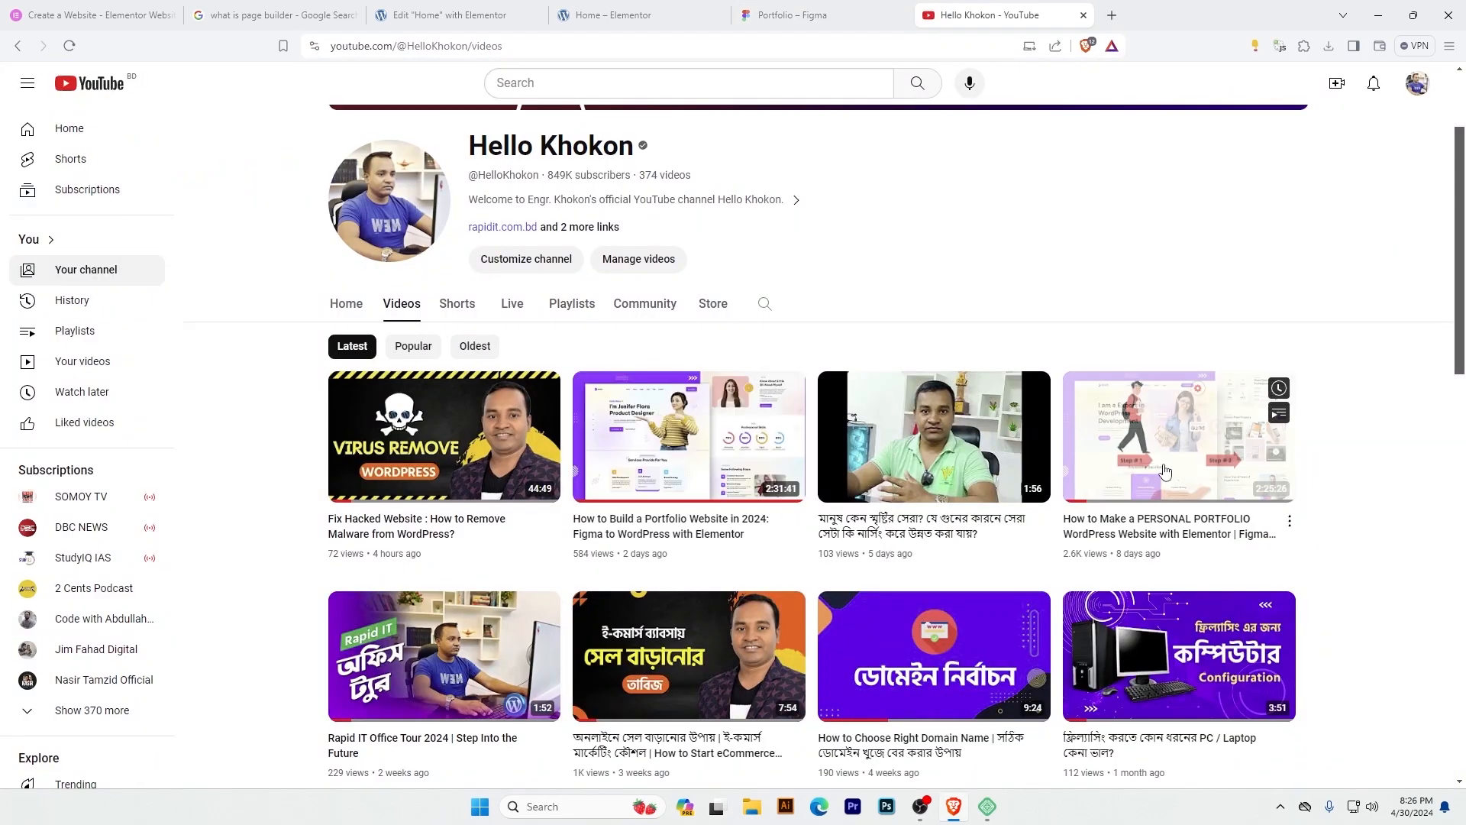
pyautogui.click(832, 14)
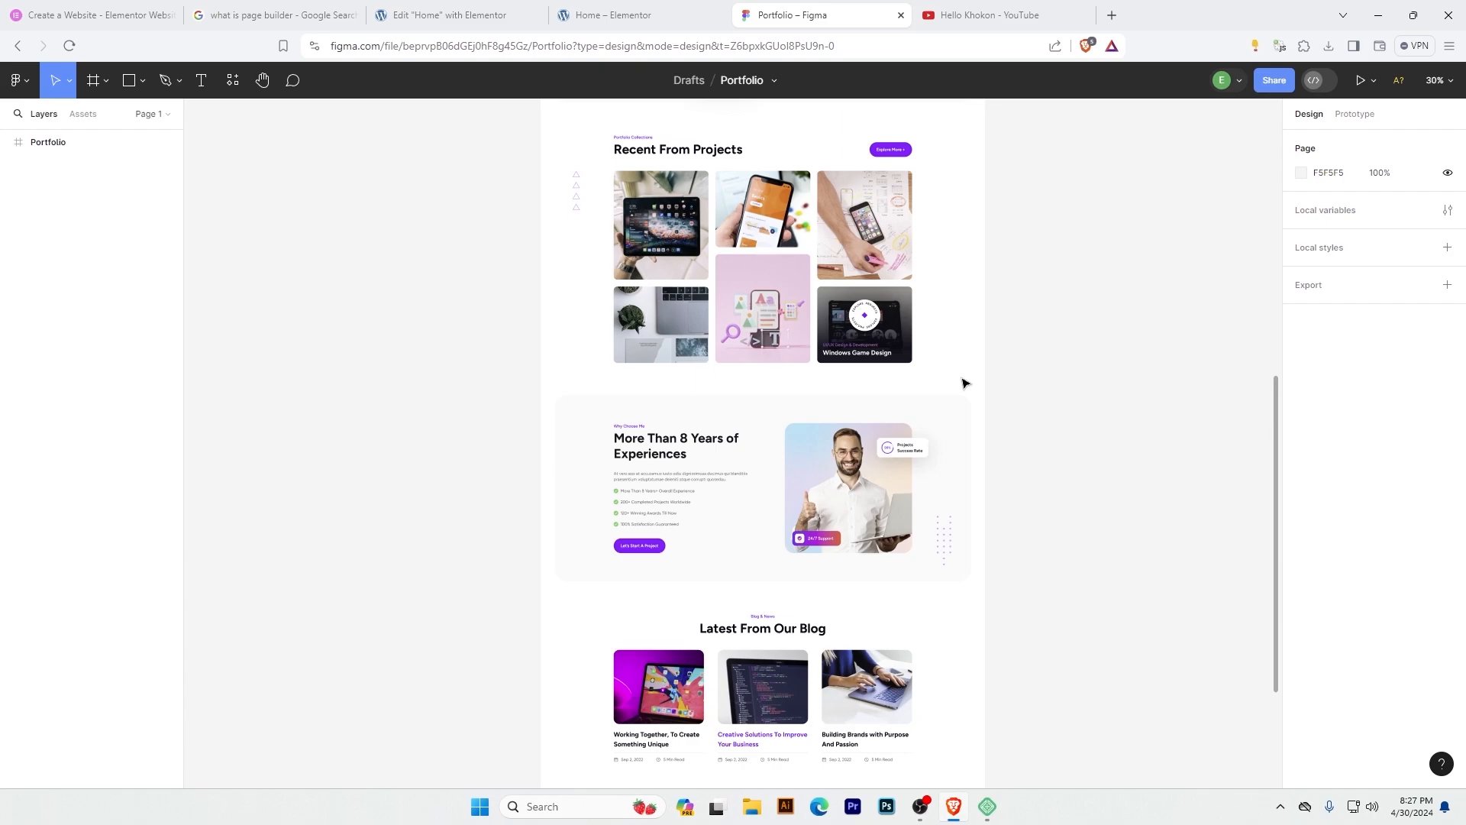
pyautogui.hotkey('ctrl', '3')
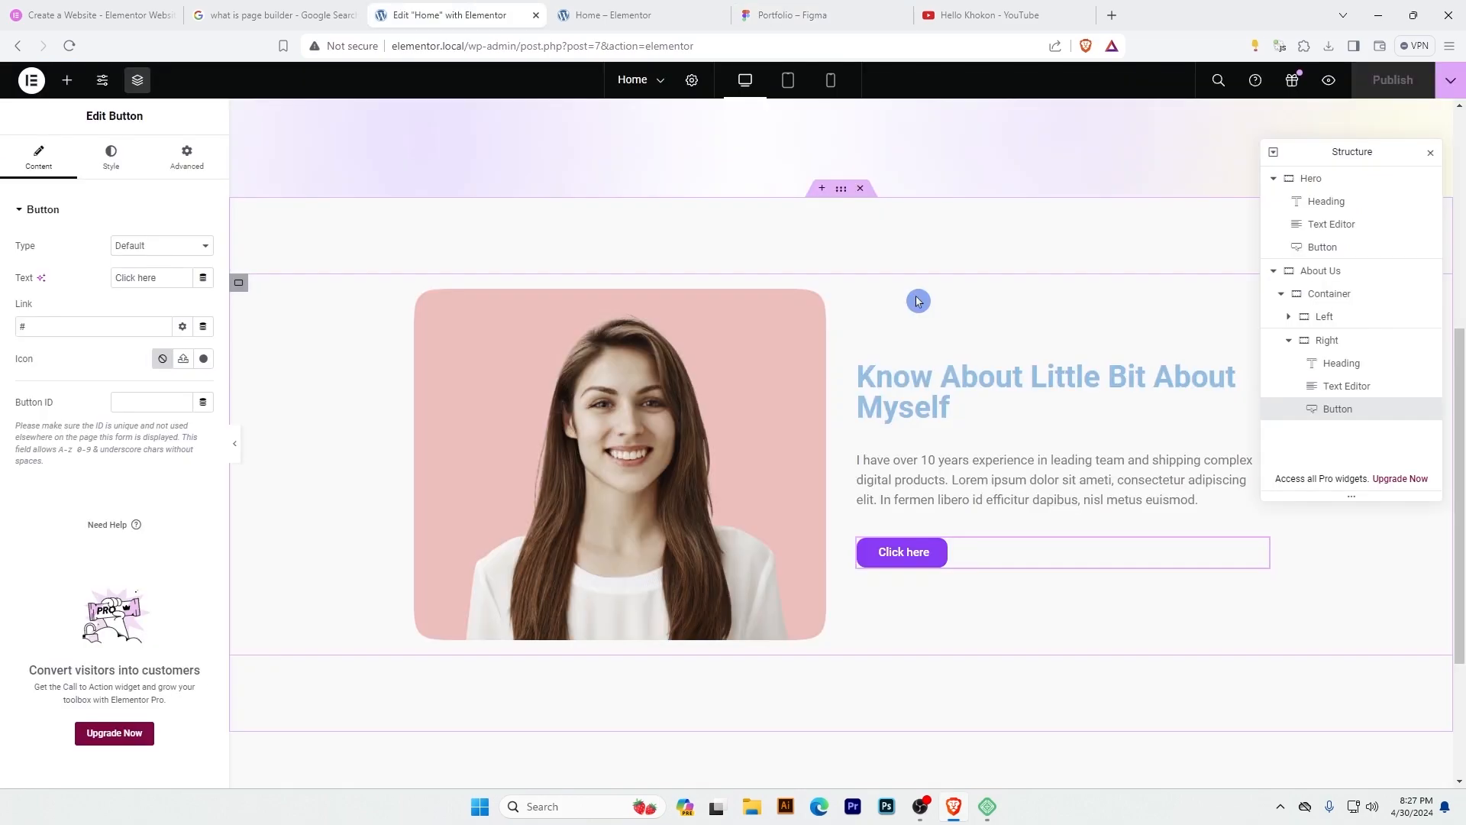